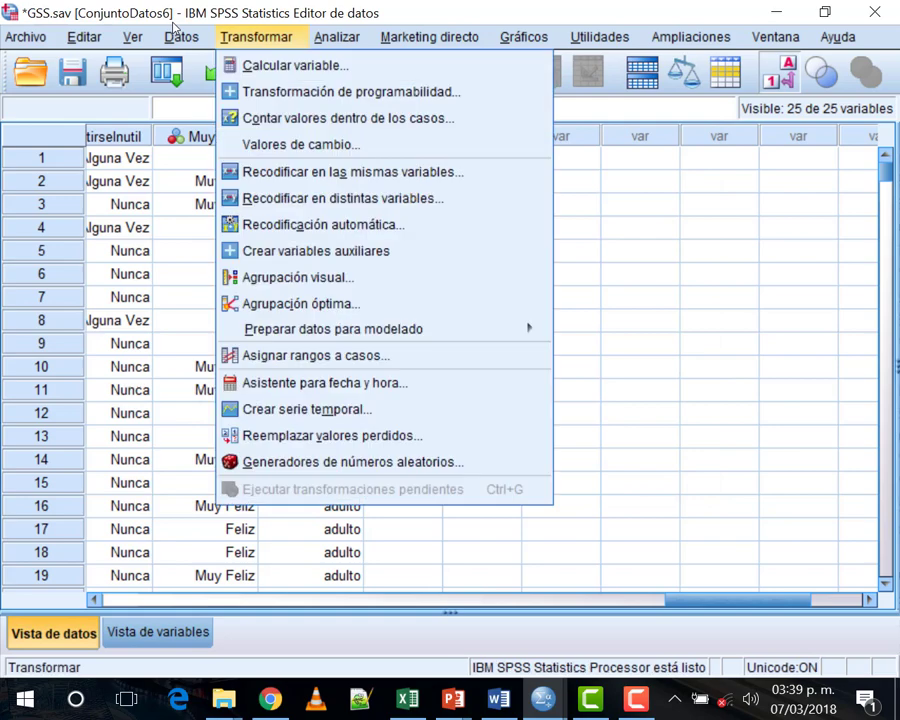
Start visual binning (Agrupación visual) with Age as the variable to group into intervals, and scan its values
{"action": "left_click", "coordinate": [389, 289]}
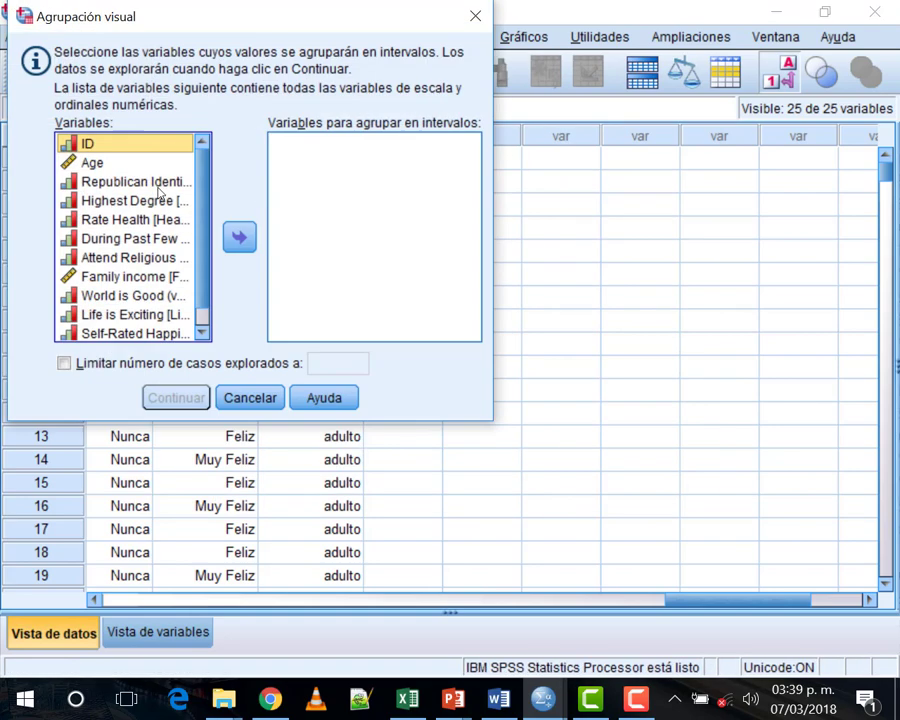
{"action": "left_click", "coordinate": [88, 164]}
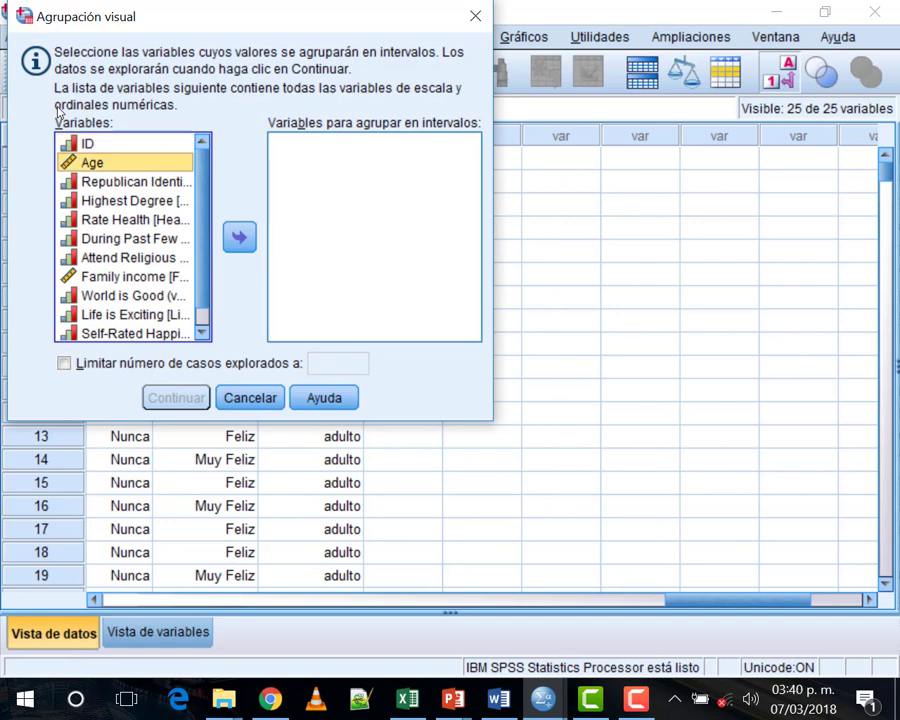
{"action": "left_click_drag", "start_coordinate": [90, 162], "coordinate": [293, 148]}
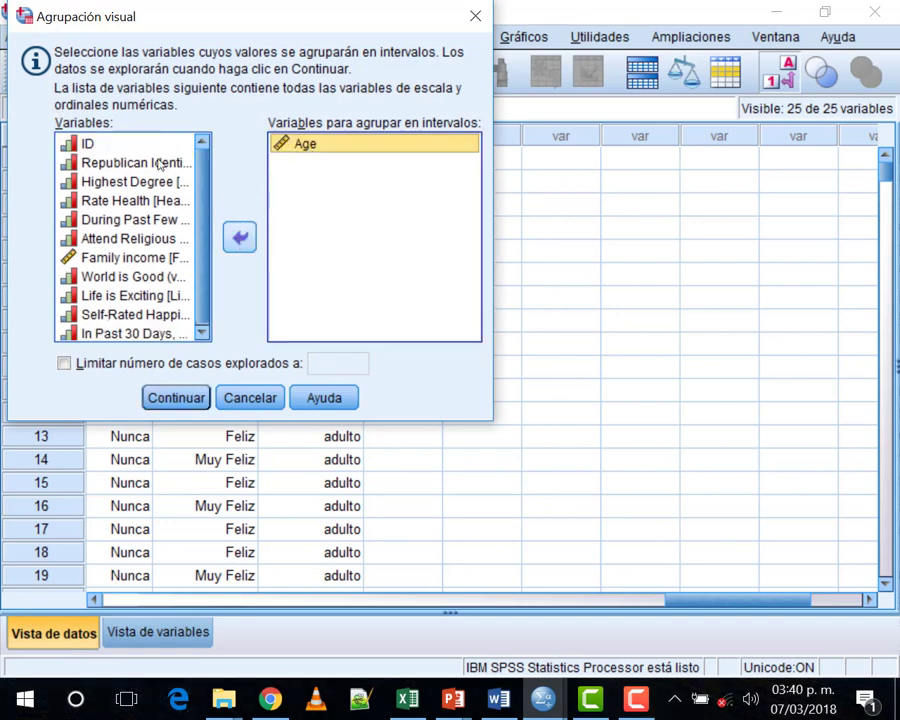
{"action": "left_click", "coordinate": [239, 237]}
{"action": "left_click_drag", "start_coordinate": [112, 168], "coordinate": [300, 200]}
{"action": "left_click_drag", "start_coordinate": [300, 144], "coordinate": [158, 165]}
{"action": "double_click", "coordinate": [157, 163]}
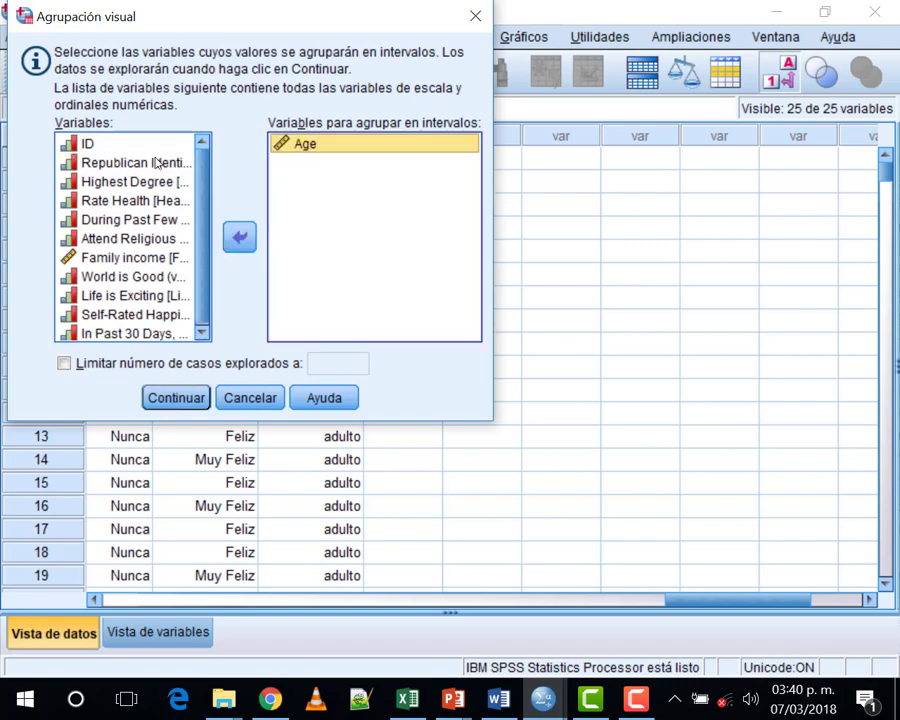
{"action": "left_click", "coordinate": [176, 400]}
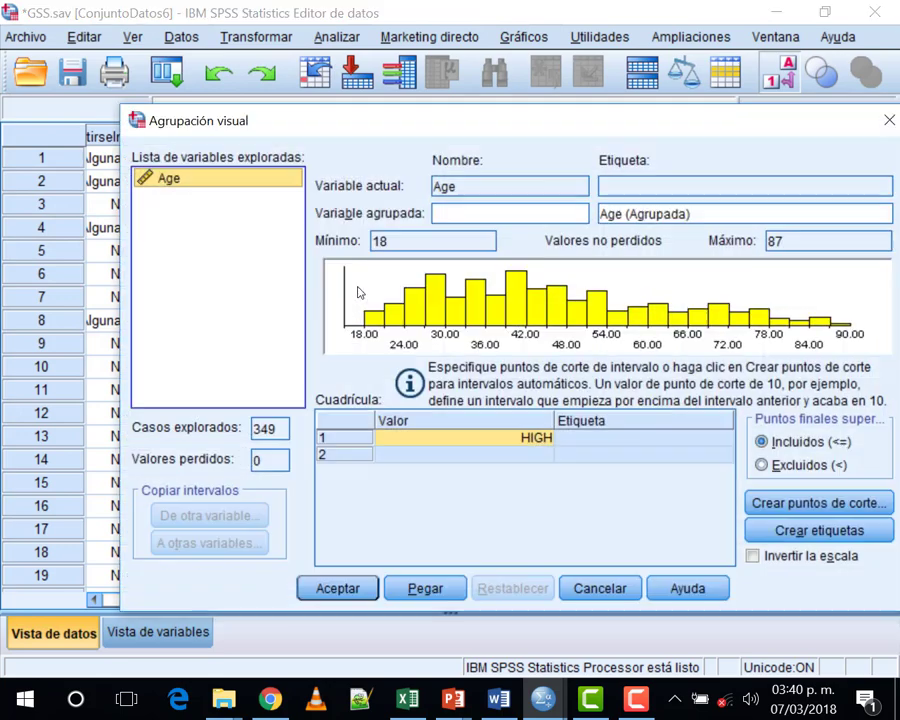
{"action": "left_click_drag", "start_coordinate": [445, 132], "coordinate": [393, 102]}
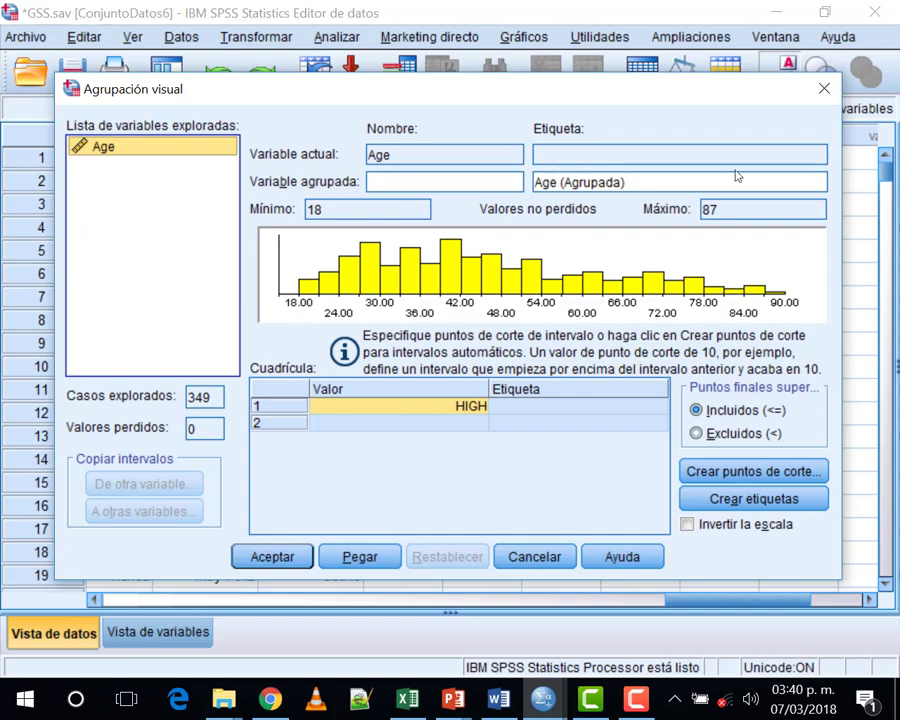
Create 4 cut points for Age using equal percentiles based on the scanned cases
{"action": "left_click", "coordinate": [785, 477]}
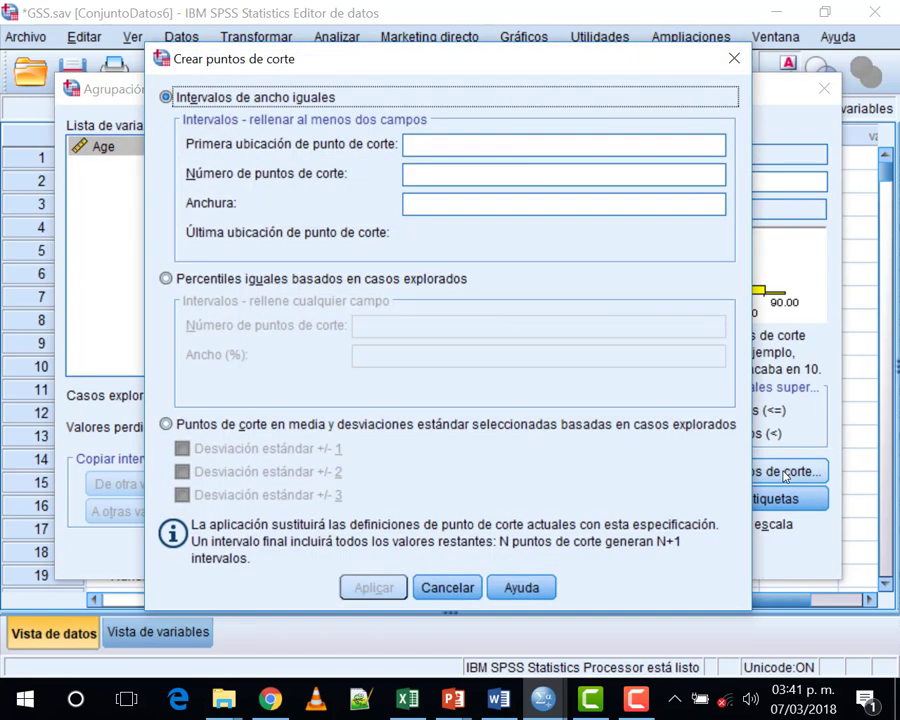
{"action": "key", "text": "Escape"}
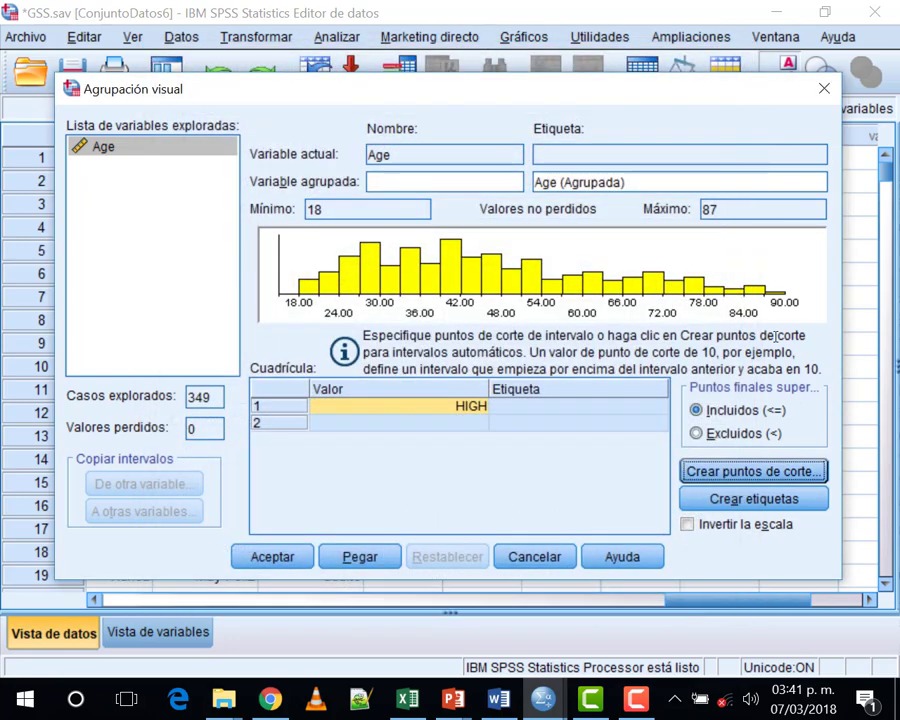
{"action": "left_click", "coordinate": [741, 472]}
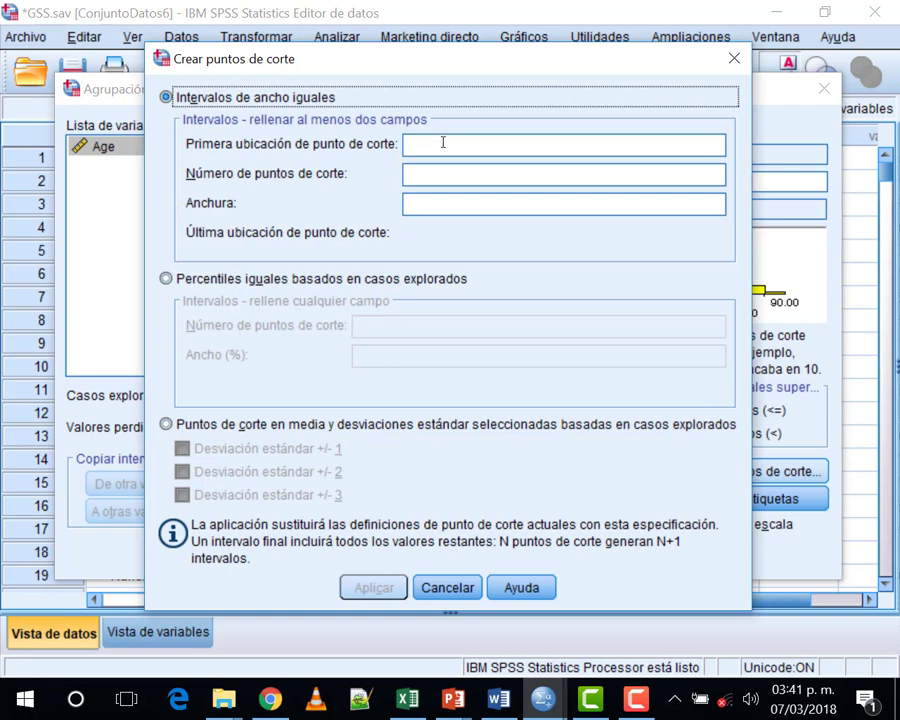
{"action": "left_click", "coordinate": [400, 279]}
{"action": "left_click", "coordinate": [195, 97]}
{"action": "left_click", "coordinate": [238, 277]}
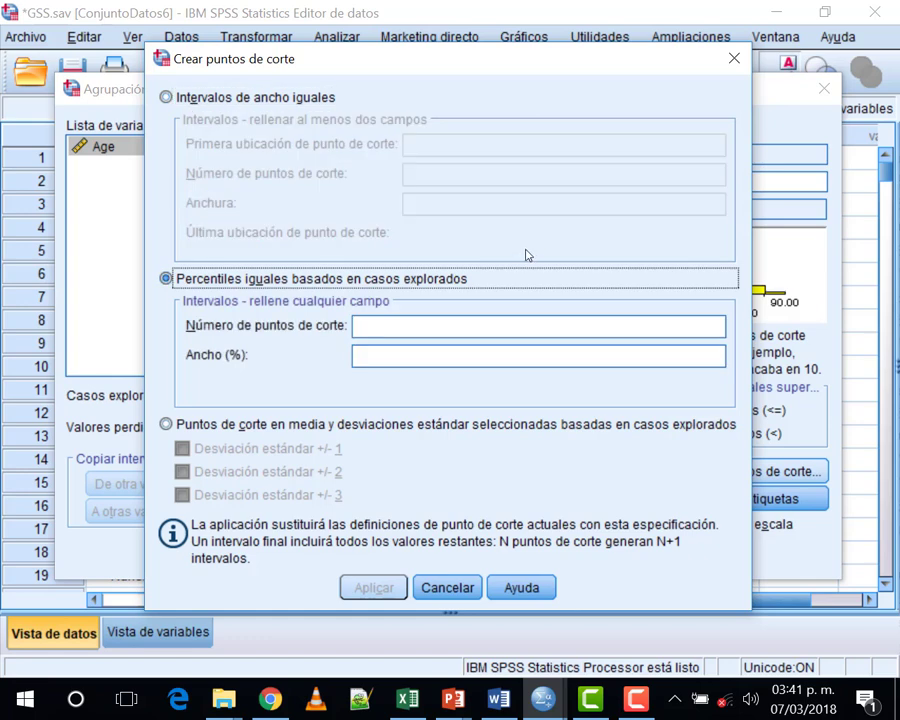
{"action": "left_click", "coordinate": [300, 424]}
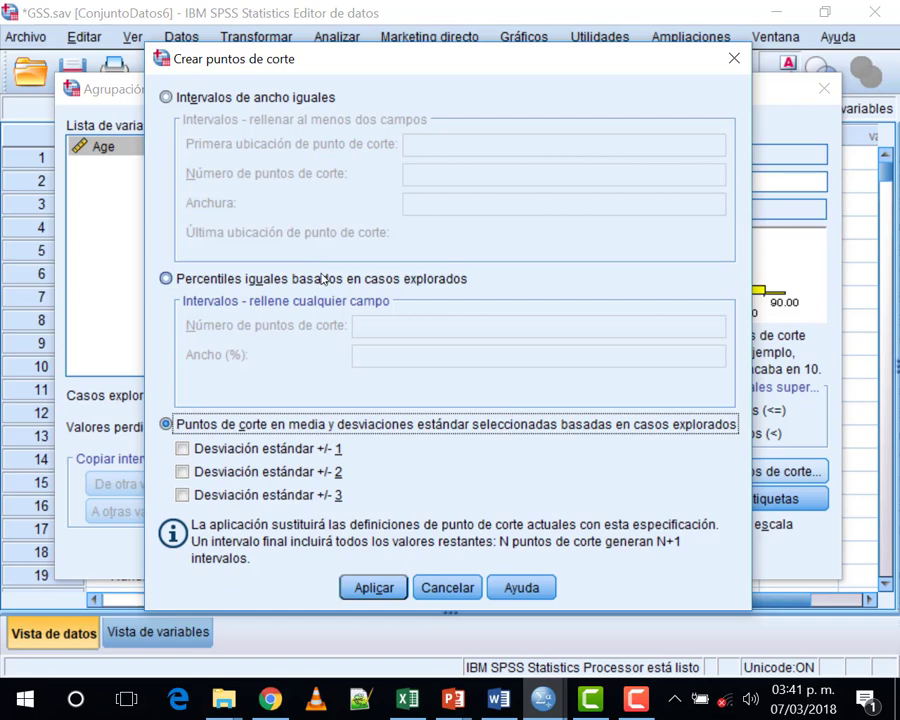
{"action": "left_click", "coordinate": [323, 279]}
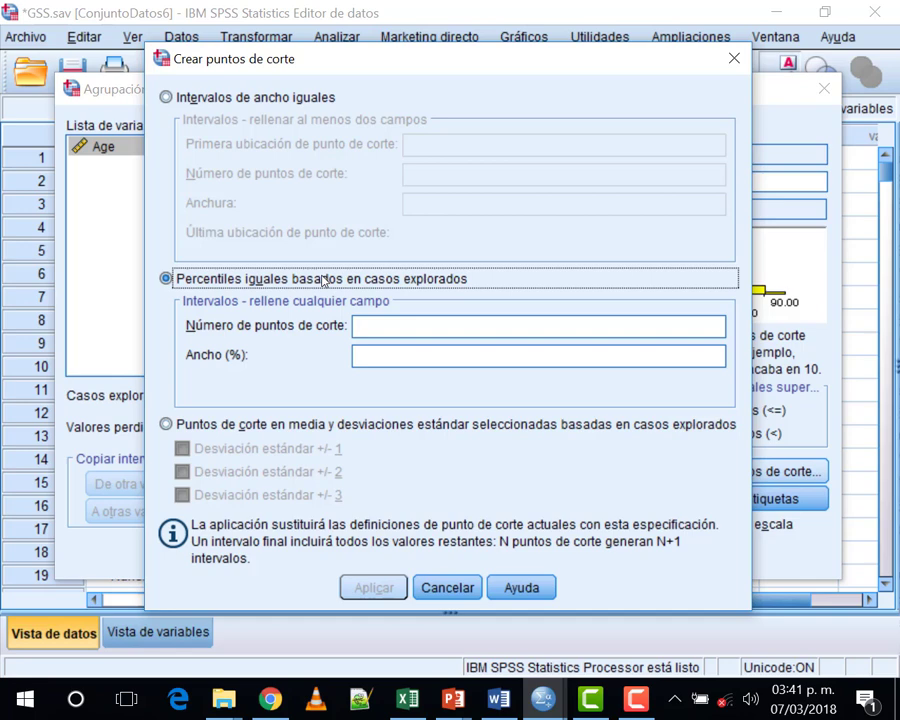
{"action": "left_click", "coordinate": [356, 322]}
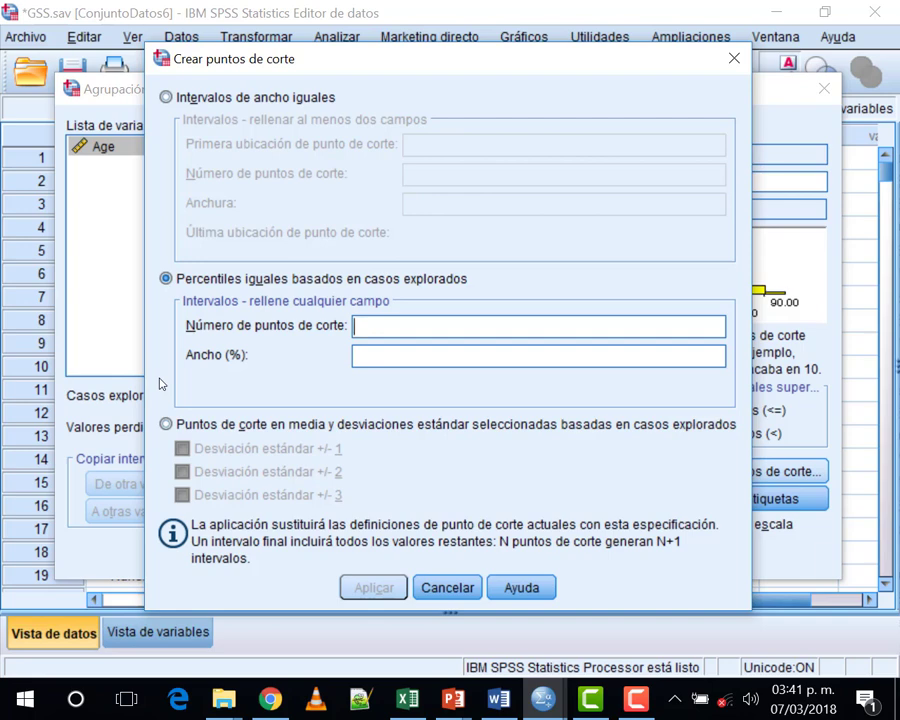
{"action": "type", "text": "4"}
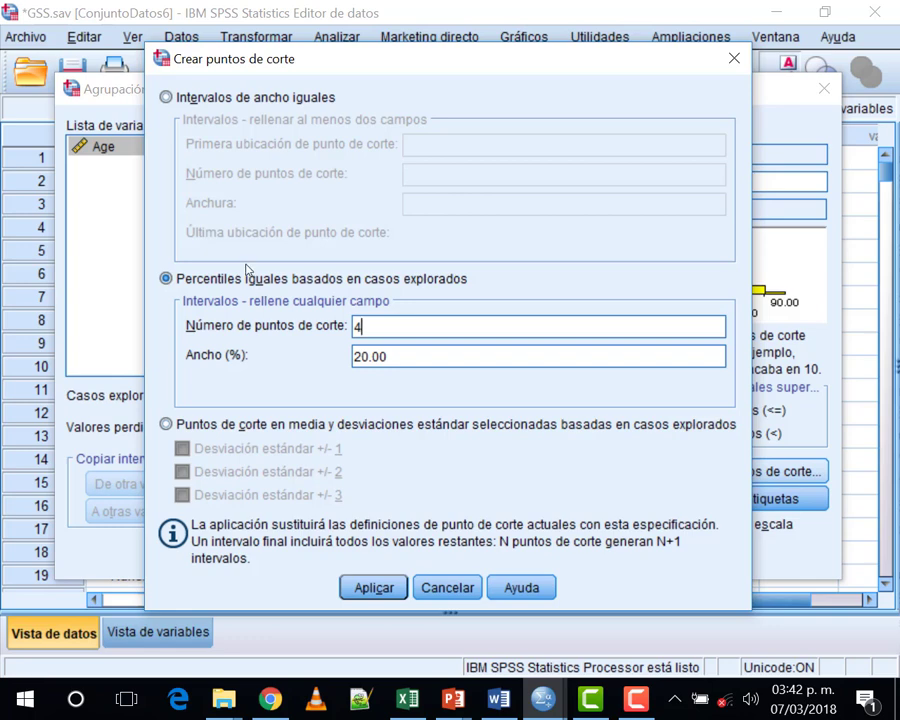
{"action": "left_click", "coordinate": [380, 587]}
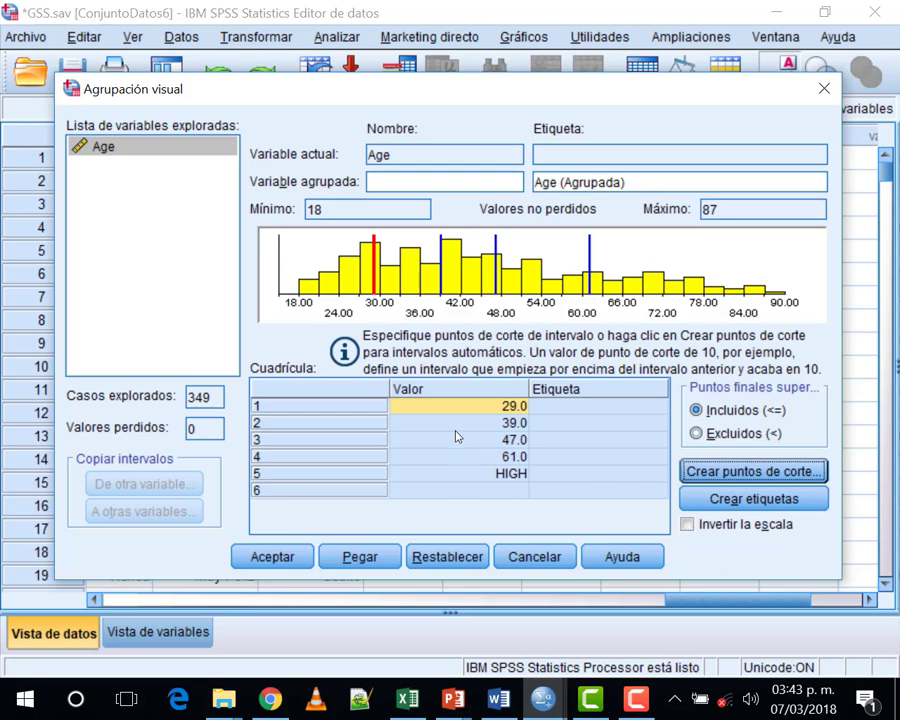
Try a value of 30 for the first cut point, and return it to 29
{"action": "left_click", "coordinate": [475, 408]}
{"action": "left_click", "coordinate": [475, 408]}
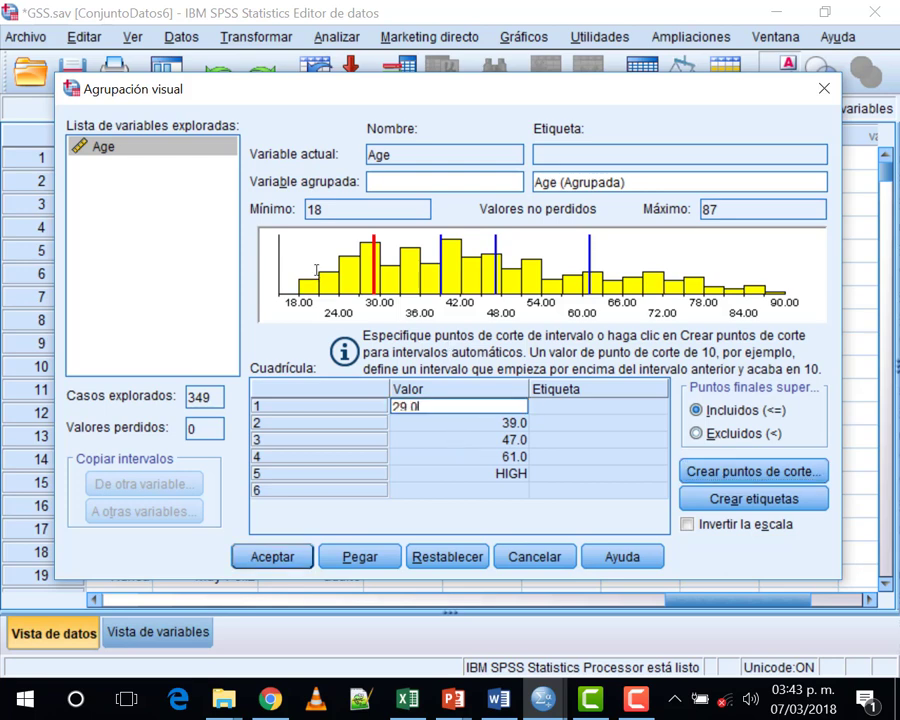
{"action": "left_click_drag", "start_coordinate": [452, 405], "coordinate": [371, 407]}
{"action": "type", "text": "30"}
{"action": "key", "text": "Return"}
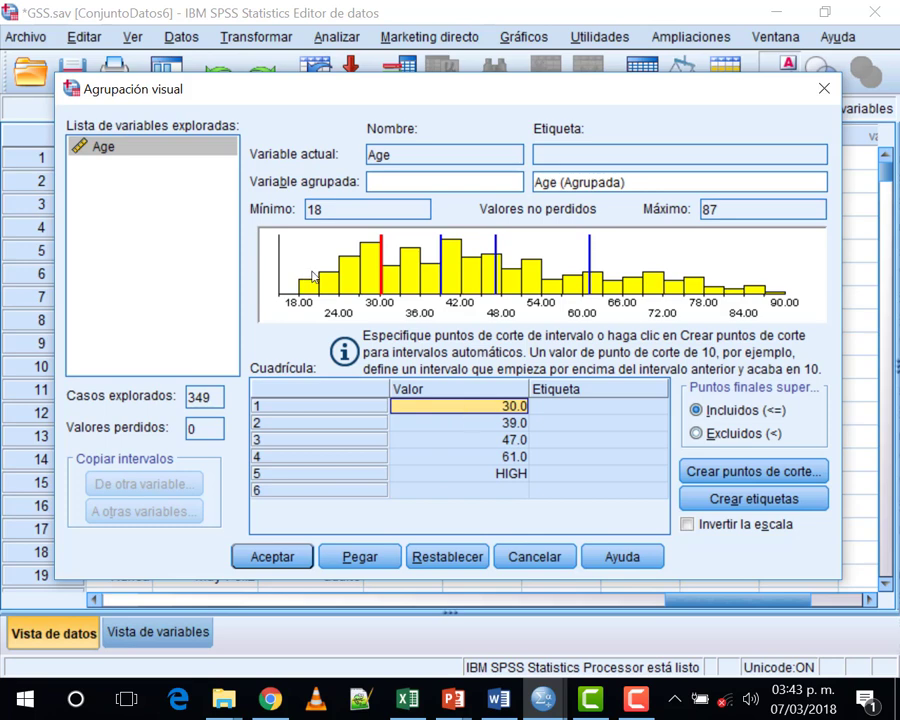
{"action": "left_click", "coordinate": [474, 407]}
{"action": "key", "text": "shift+Home"}
{"action": "type", "text": "29"}
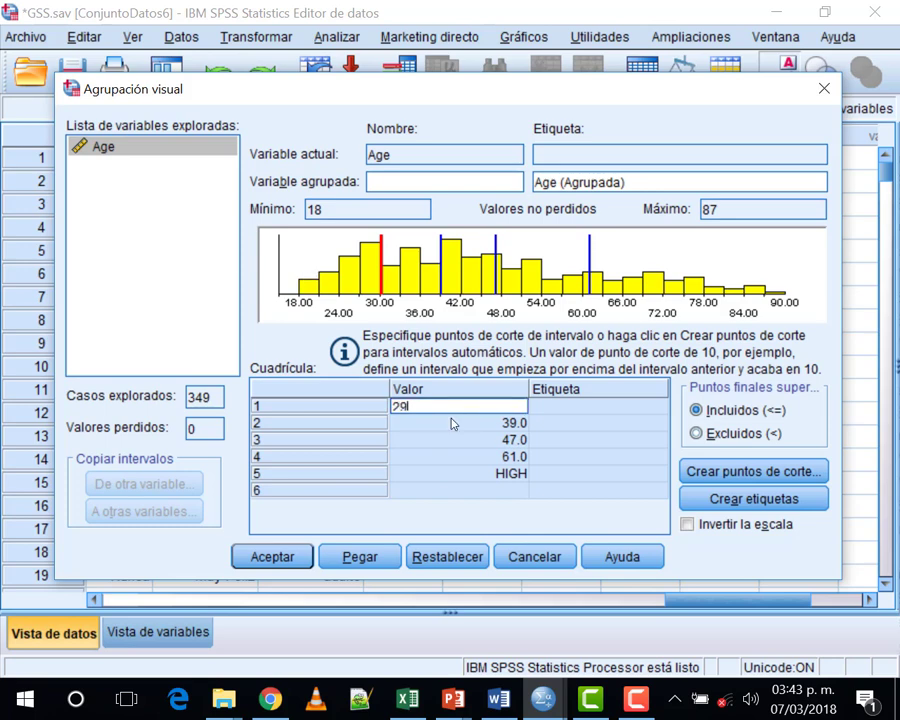
{"action": "key", "text": "Return"}
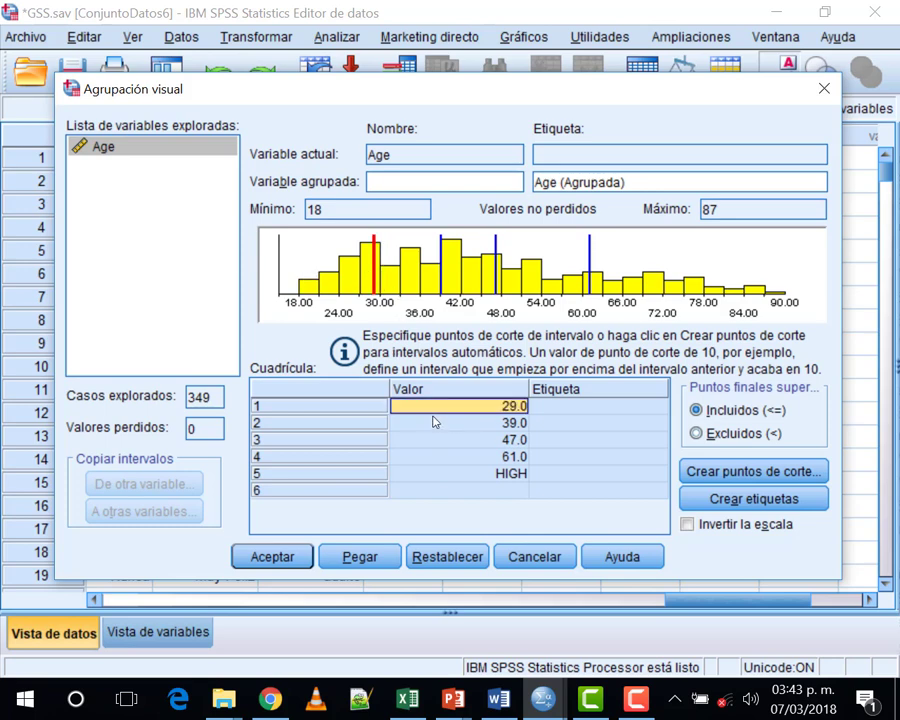
Set the first cut point of Age to 30 and the second one to 40
{"action": "left_click", "coordinate": [474, 407]}
{"action": "key", "text": "shift+Home"}
{"action": "type", "text": "30"}
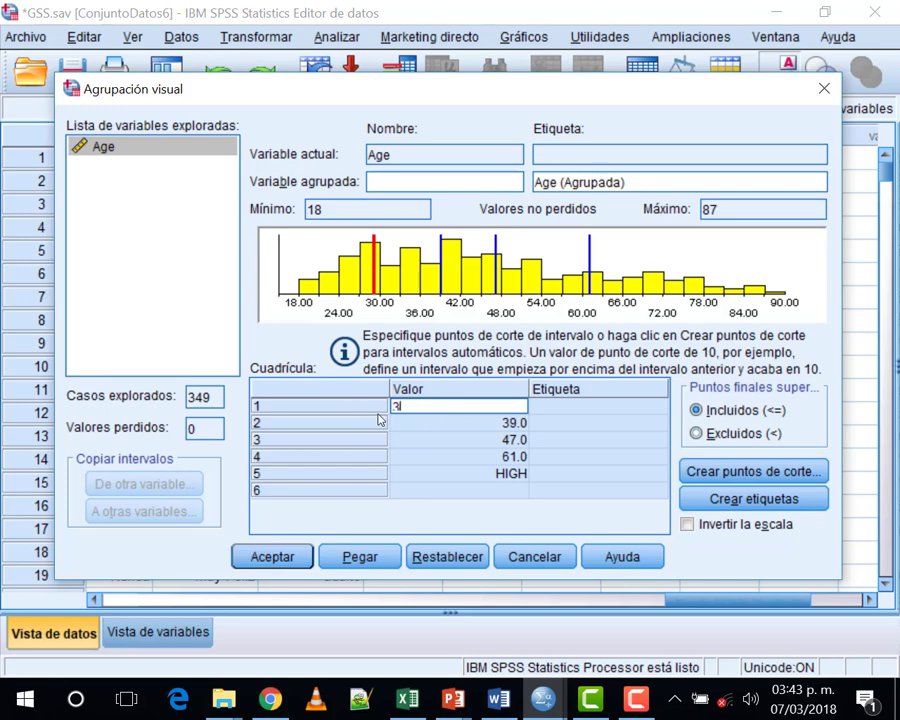
{"action": "key", "text": "Return"}
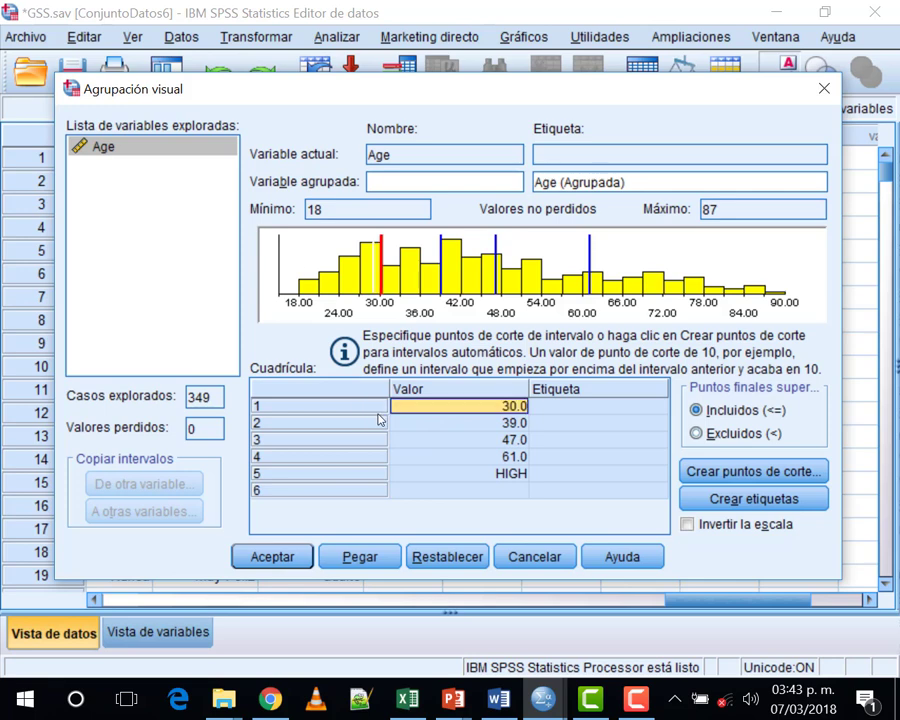
{"action": "left_click", "coordinate": [478, 422]}
{"action": "left_click", "coordinate": [478, 422]}
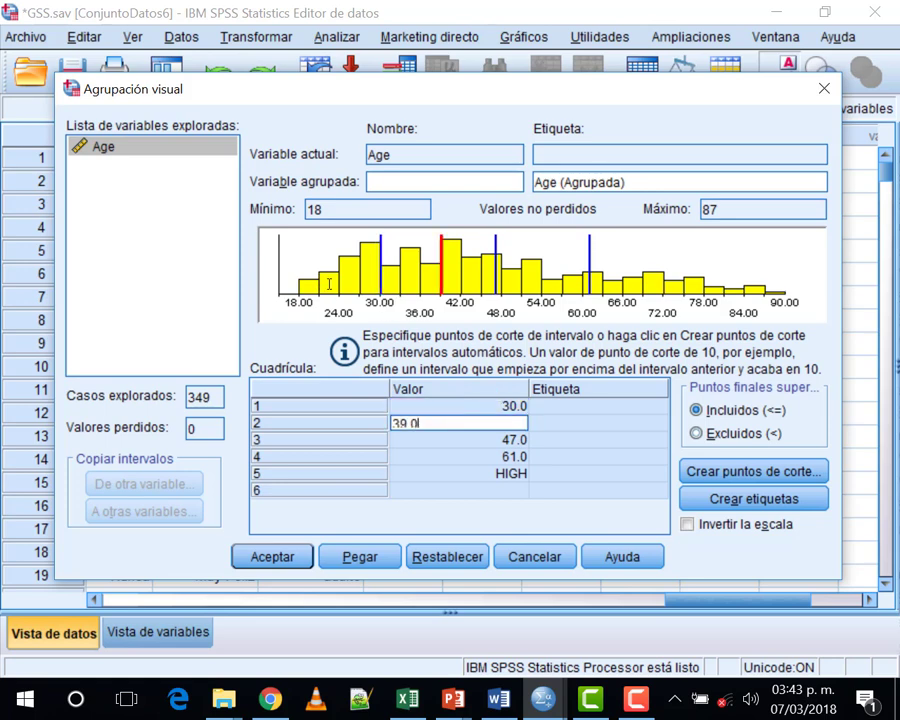
{"action": "key", "text": "shift+Home"}
{"action": "type", "text": "40"}
{"action": "key", "text": "Return"}
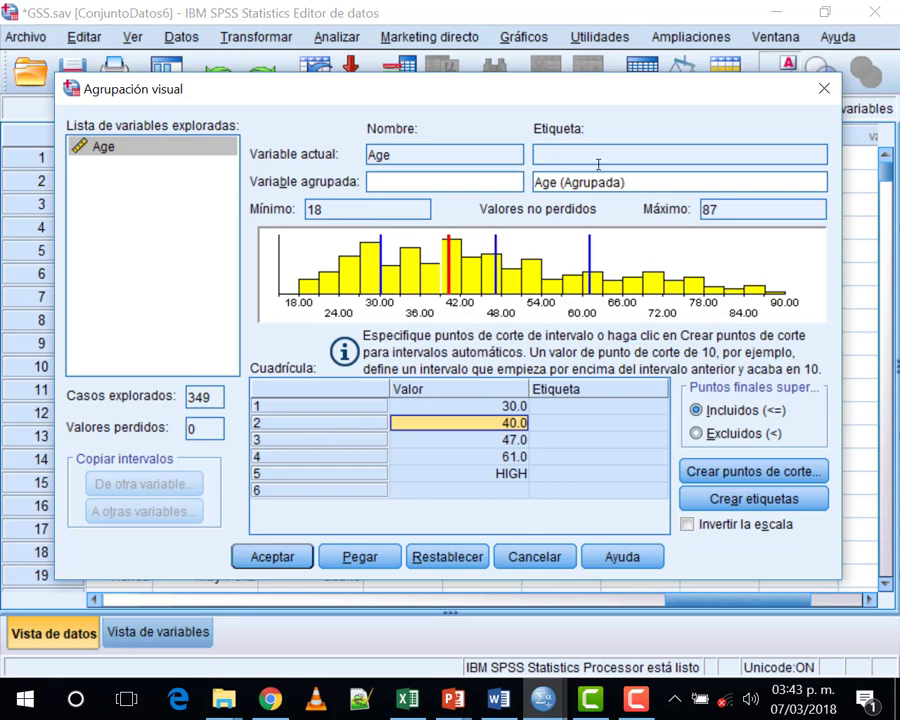
Set the third cut point of Age to 50 and the fourth one to 60
{"action": "left_click", "coordinate": [458, 440]}
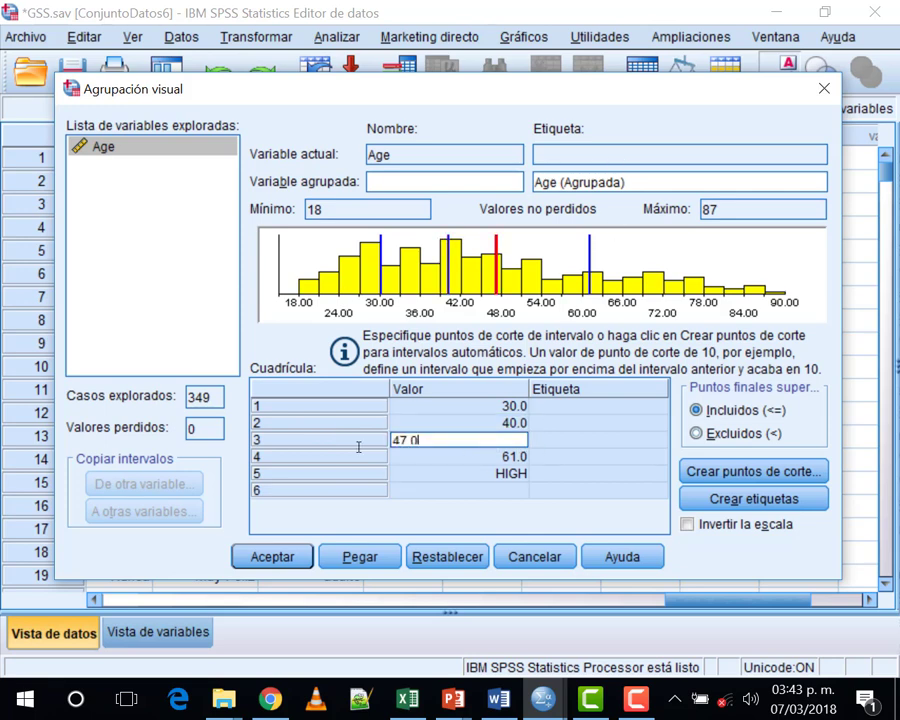
{"action": "key", "text": "shift+Home"}
{"action": "type", "text": "50"}
{"action": "key", "text": "Return"}
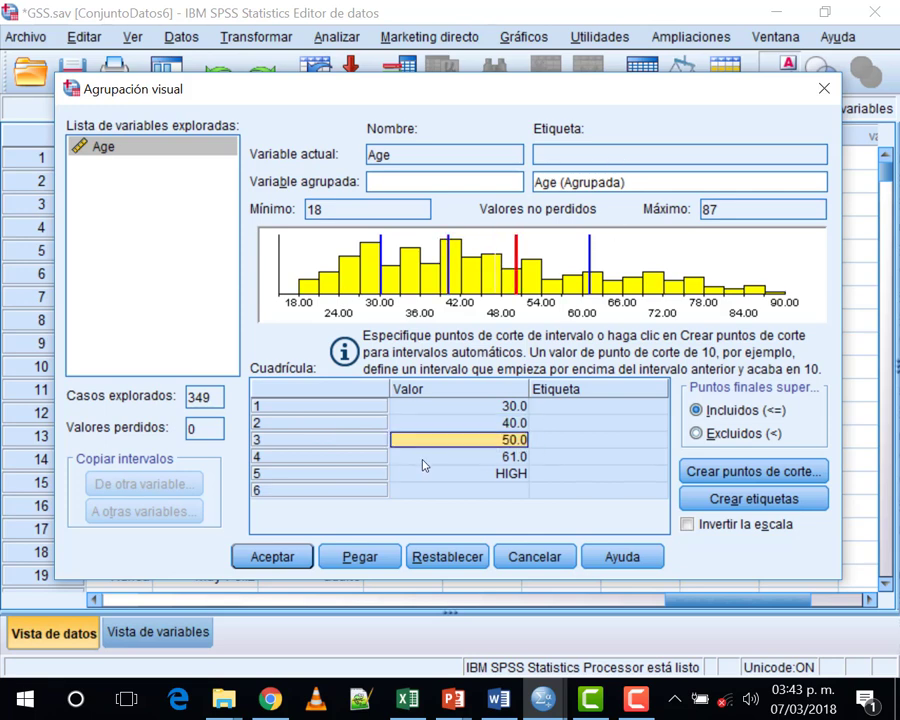
{"action": "key", "text": "Down"}
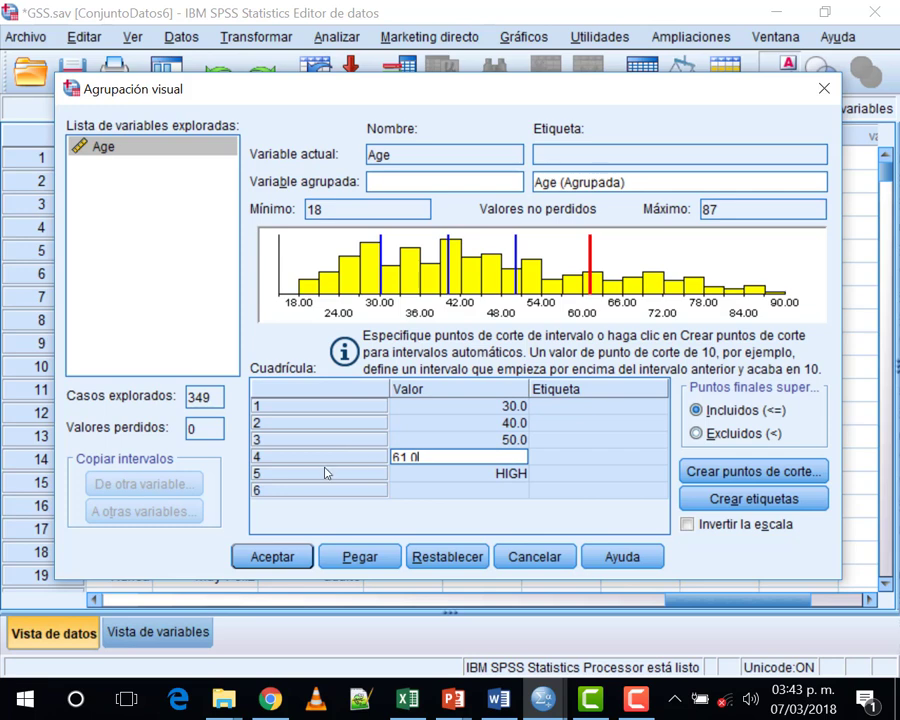
{"action": "key", "text": "shift+Home"}
{"action": "type", "text": "60"}
{"action": "left_click", "coordinate": [555, 407]}
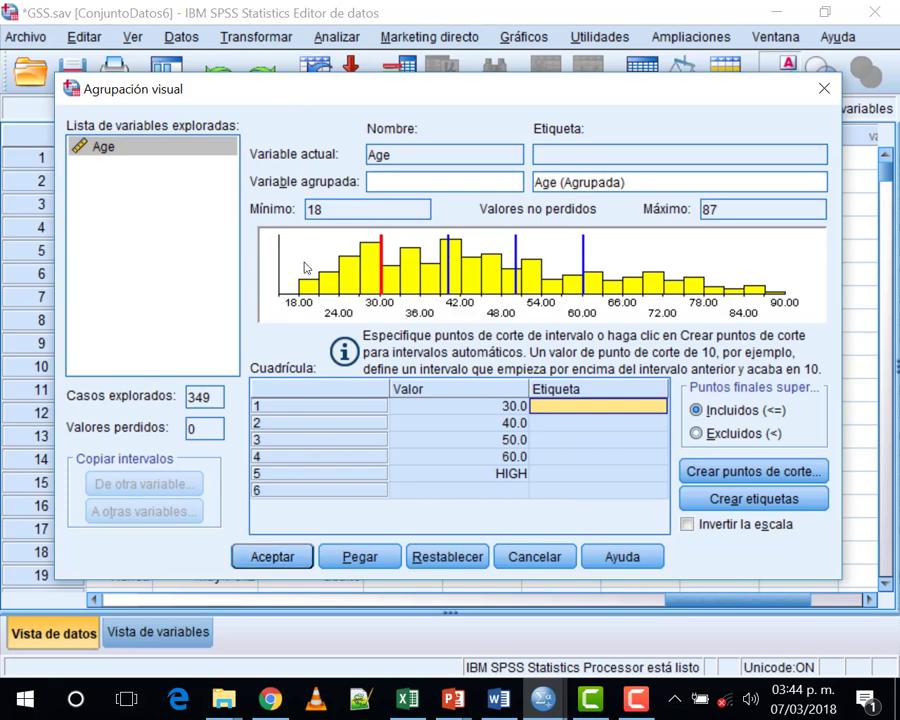
{"action": "left_click", "coordinate": [274, 563]}
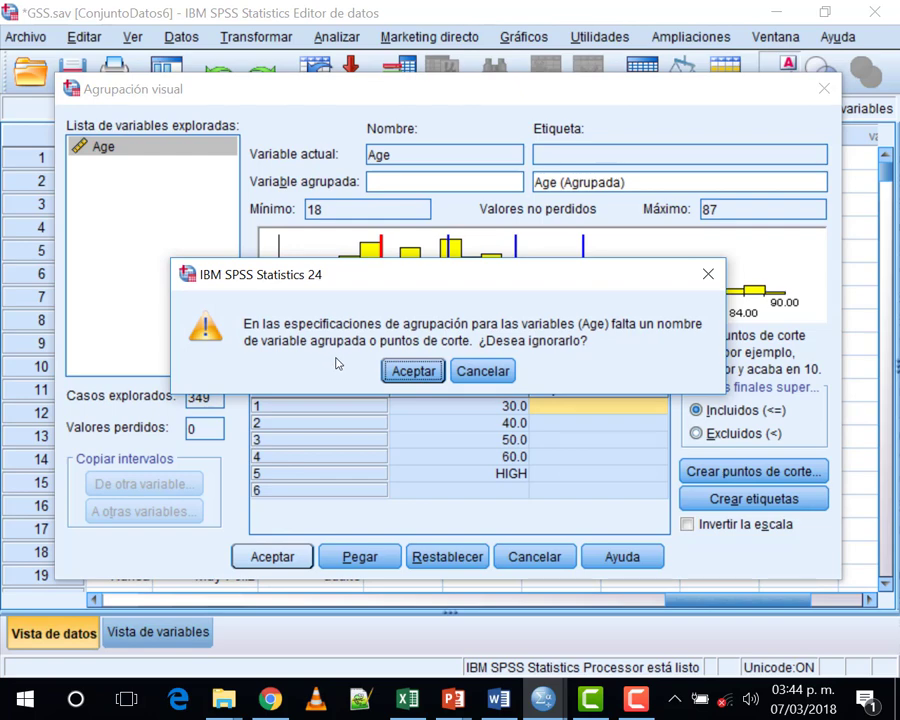
{"action": "left_click_drag", "start_coordinate": [434, 284], "coordinate": [394, 204]}
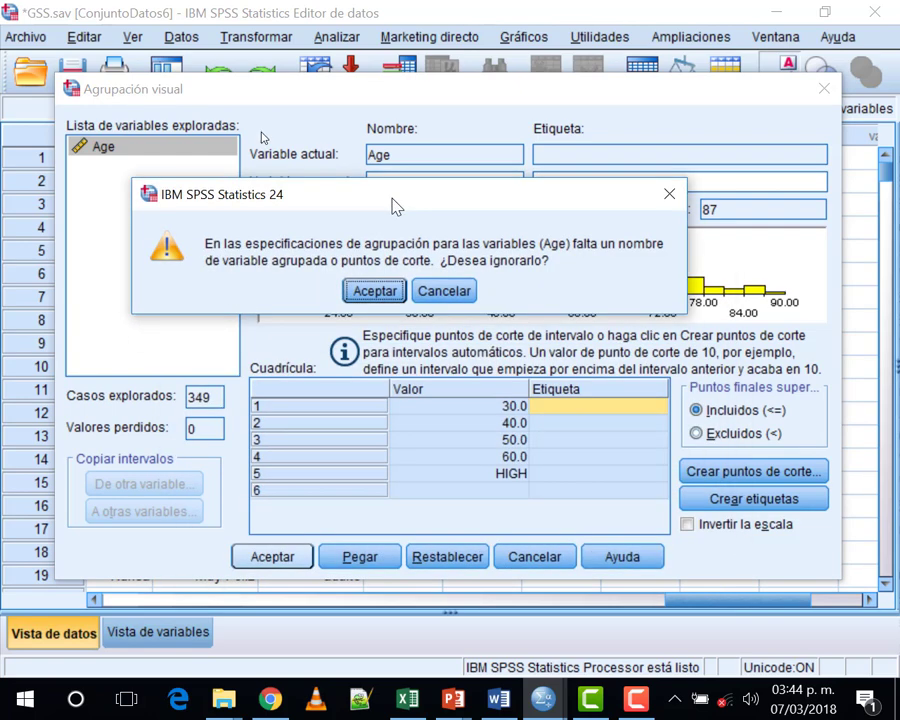
{"action": "left_click", "coordinate": [458, 291]}
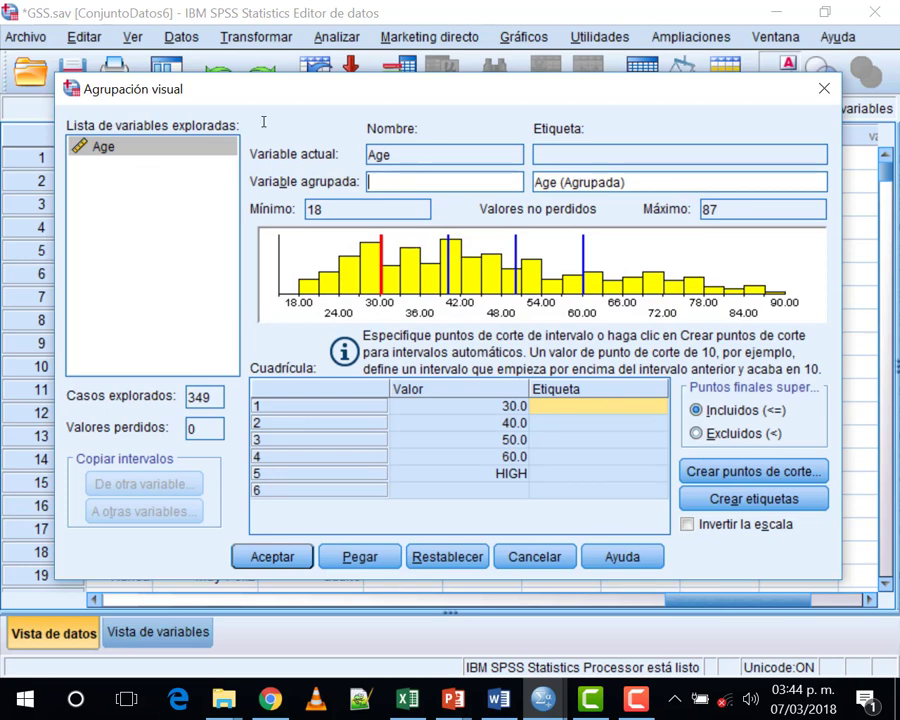
Name the binned variable Edad2 and confirm its creation from the Age intervals
{"action": "type", "text": "Edad2"}
{"action": "left_click", "coordinate": [276, 562]}
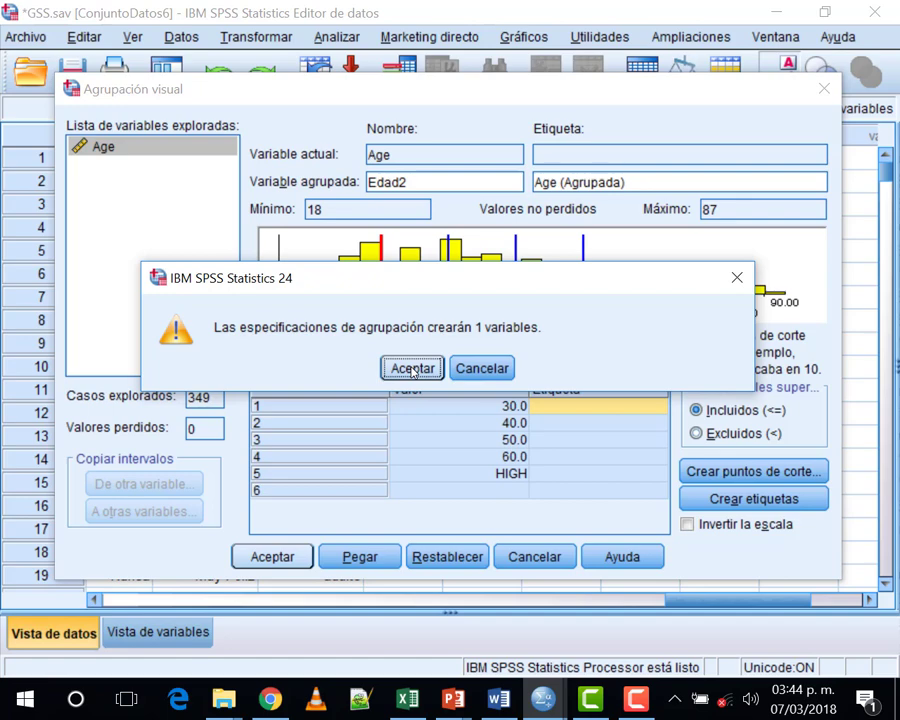
{"action": "left_click", "coordinate": [412, 368]}
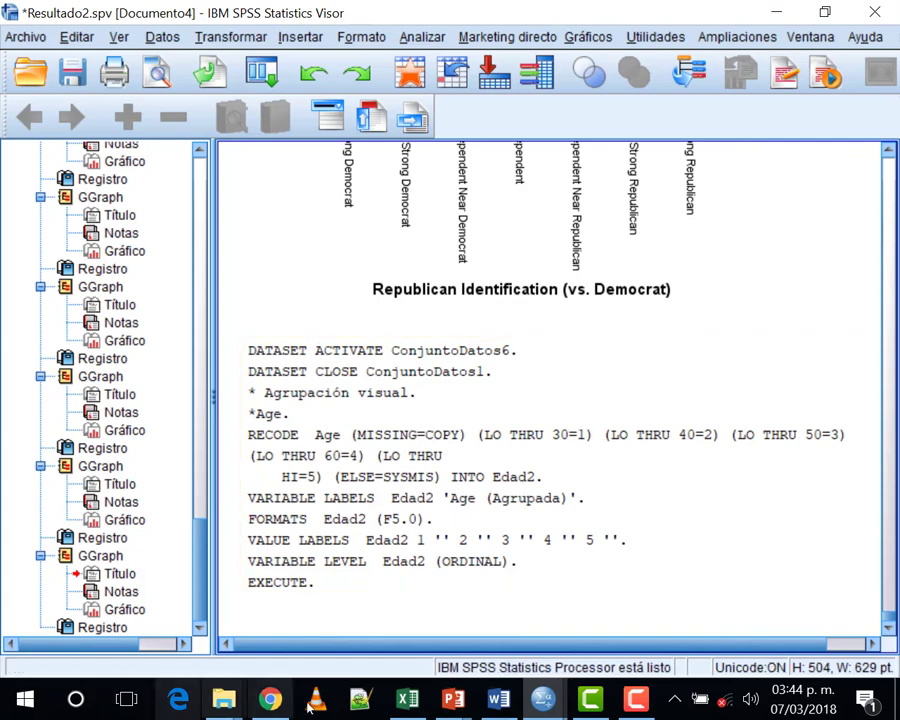
Return to the GSS.sav data editor and examine the values in the Edad2 column
{"action": "mouse_move", "coordinate": [541, 700]}
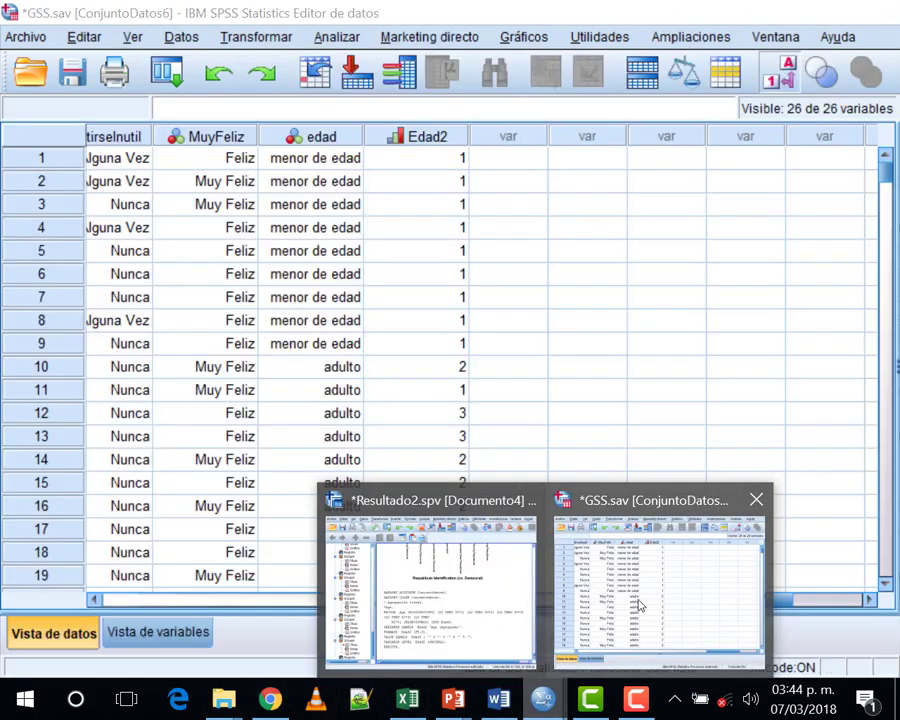
{"action": "left_click", "coordinate": [660, 585]}
{"action": "scroll", "coordinate": [570, 357], "scroll_direction": "down", "scroll_amount": 12}
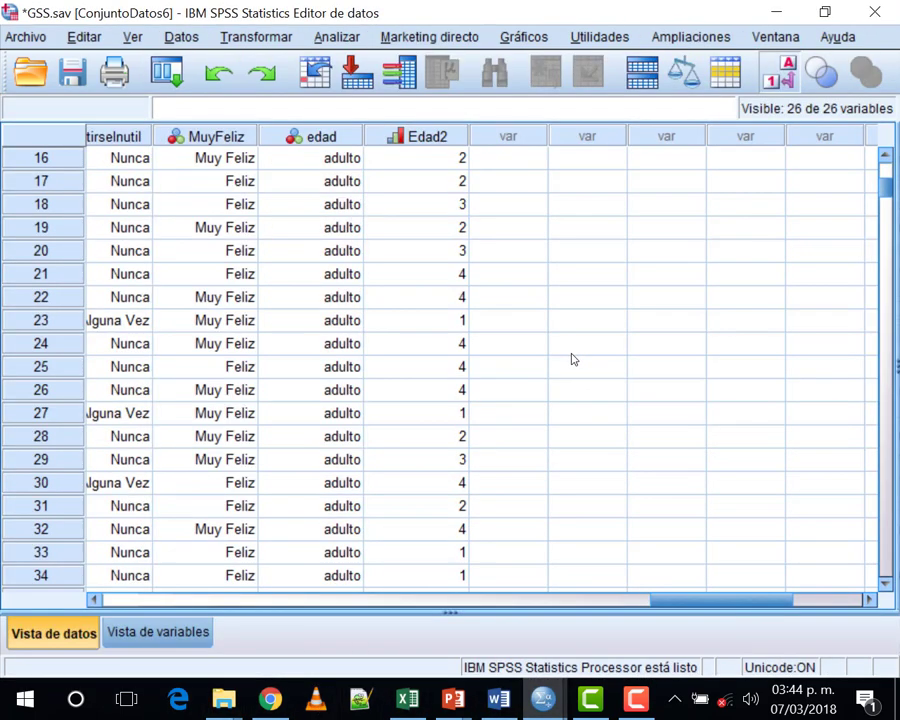
{"action": "scroll", "coordinate": [564, 372], "scroll_direction": "up", "scroll_amount": 12}
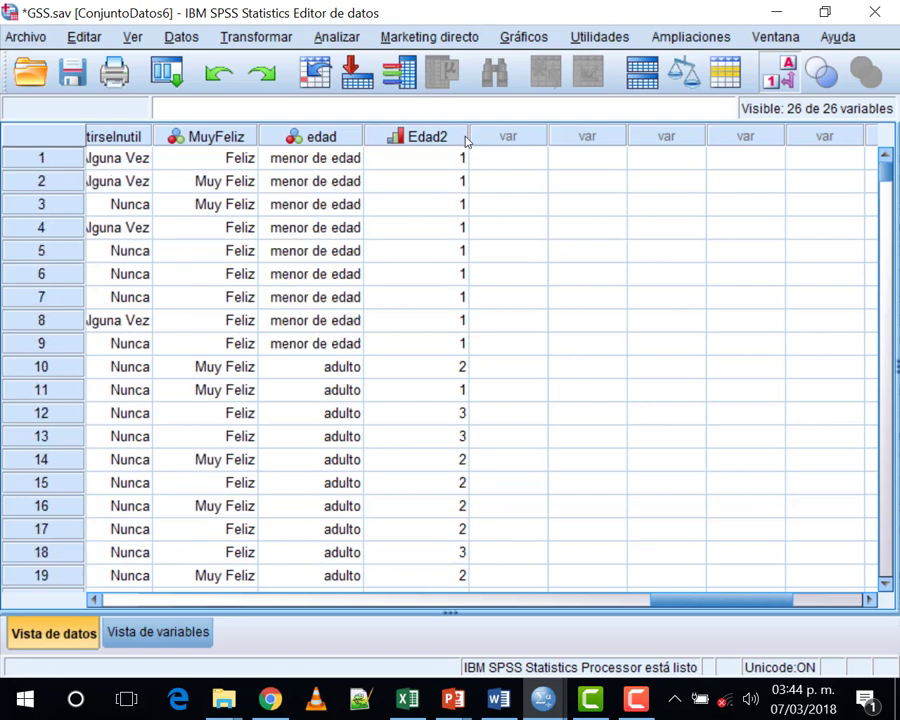
Delete the Edad2 variable from the GSS dataset
{"action": "mouse_move", "coordinate": [465, 141]}
{"action": "left_click", "coordinate": [392, 136]}
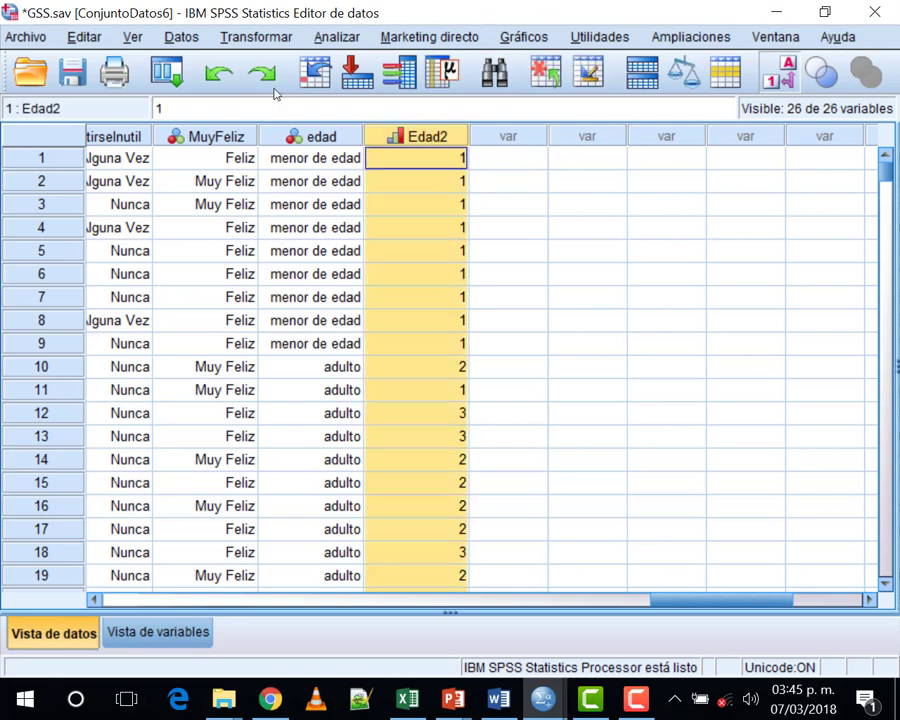
{"action": "right_click", "coordinate": [411, 137]}
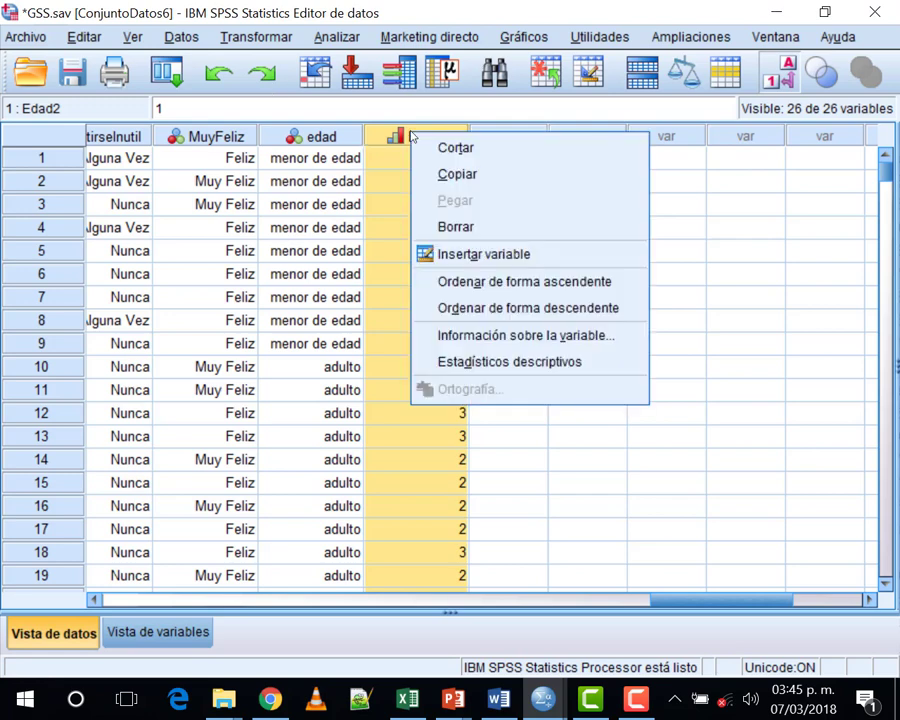
{"action": "left_click", "coordinate": [489, 225]}
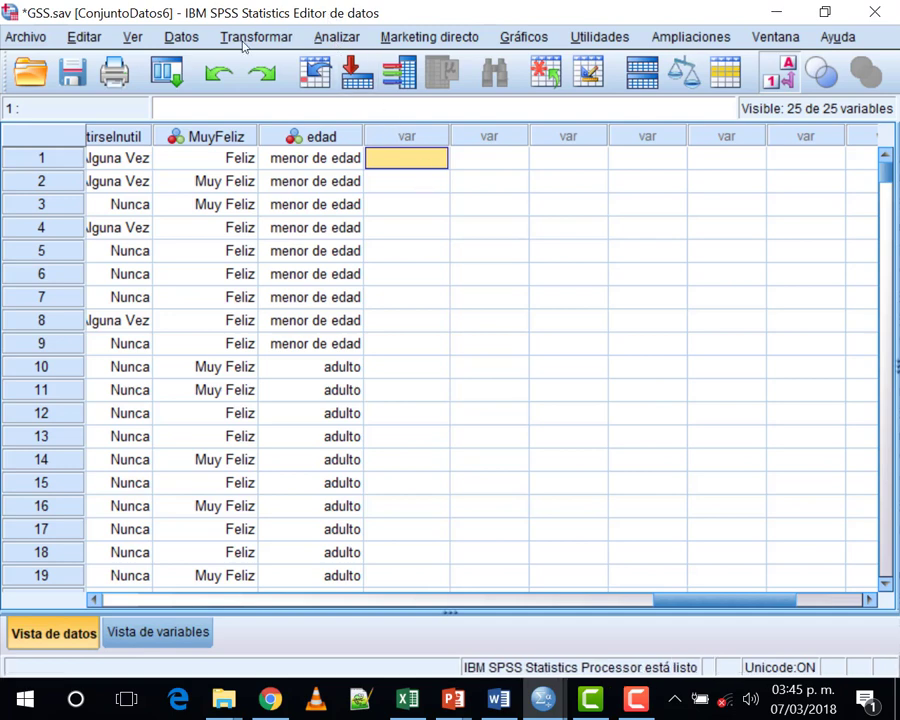
{"action": "key", "text": "alt+t"}
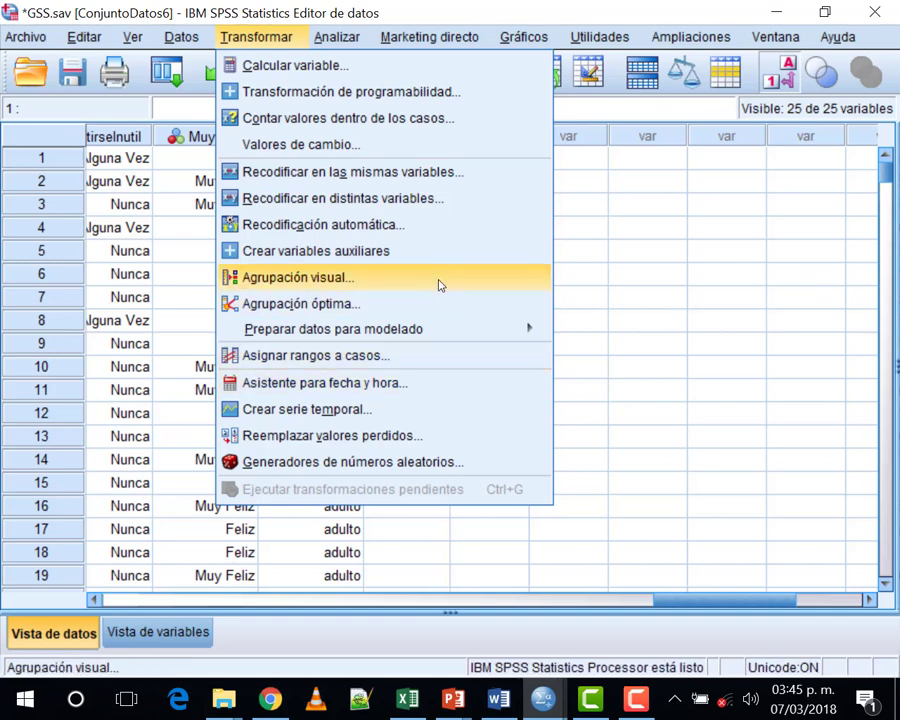
{"action": "left_click", "coordinate": [438, 286]}
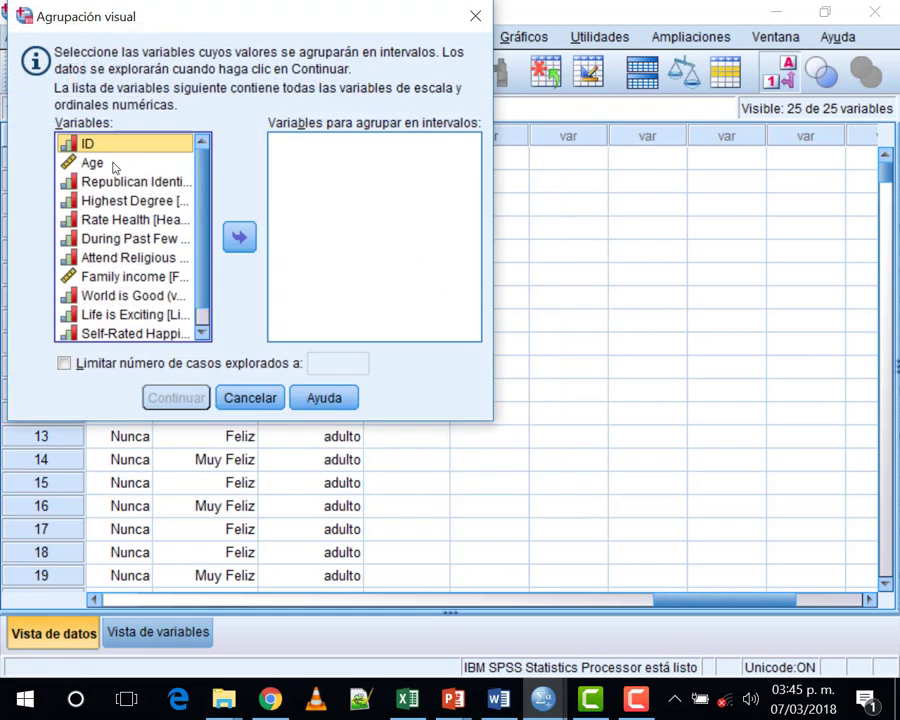
{"action": "left_click", "coordinate": [230, 400]}
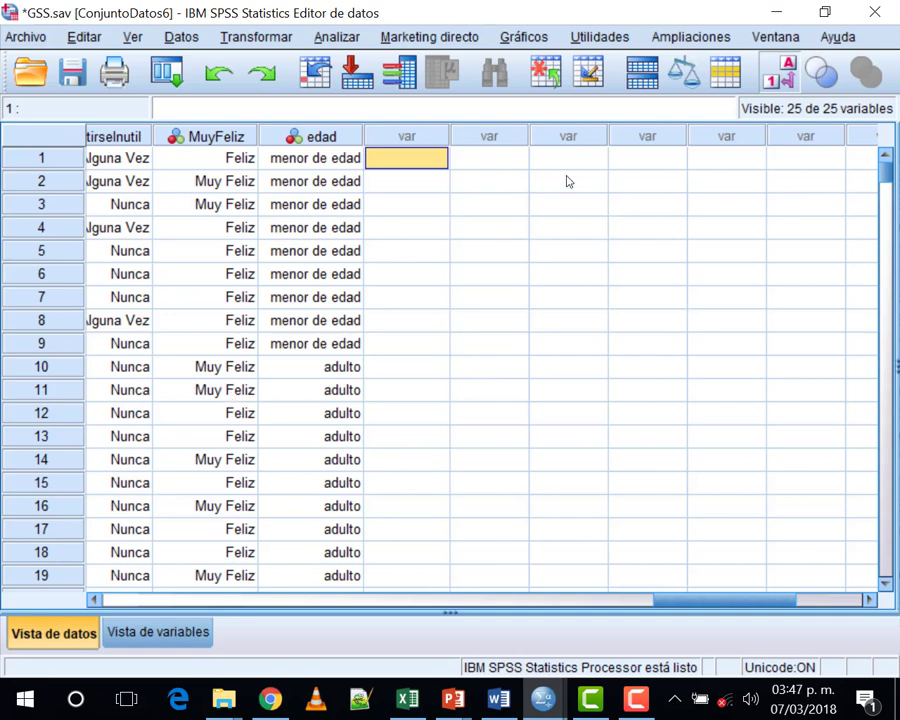
{"action": "left_click", "coordinate": [244, 40]}
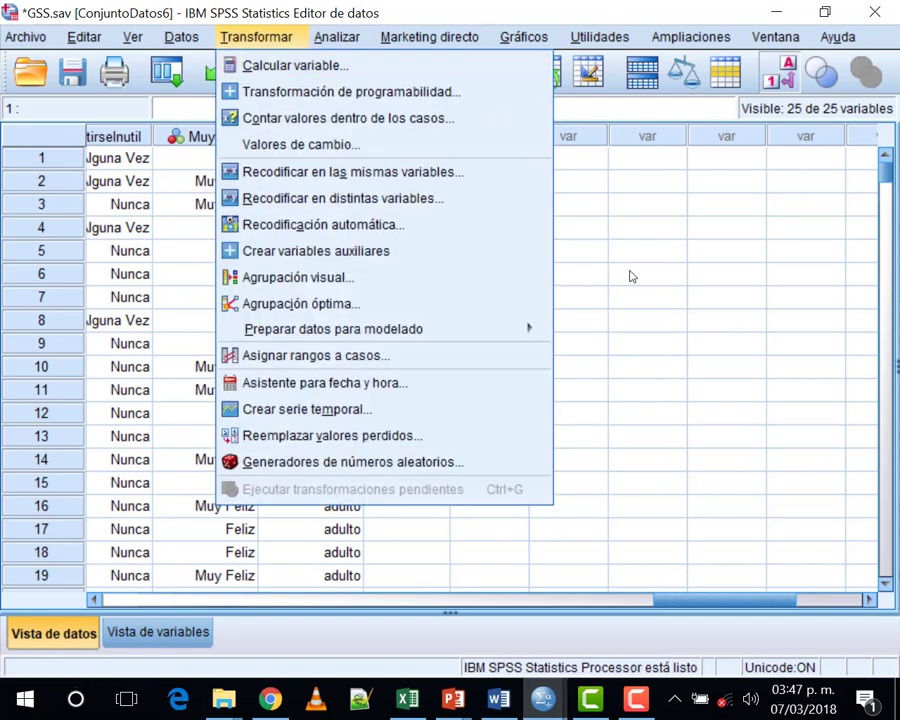
{"action": "left_click", "coordinate": [647, 297]}
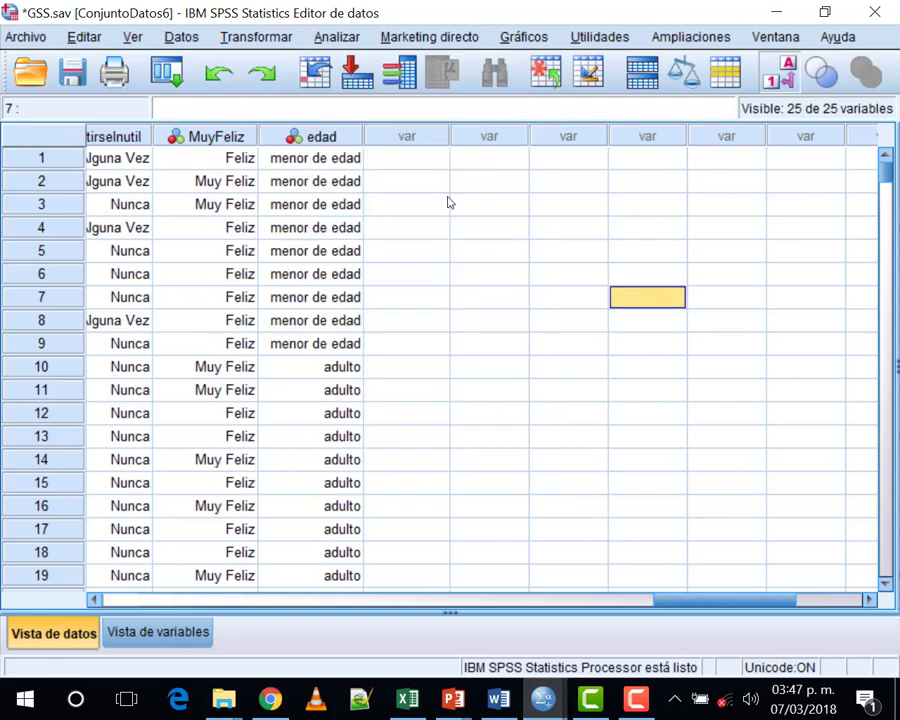
Close the modified GSS.sav data editor and dismiss the request to save the Resultado2.spv output
{"action": "left_click", "coordinate": [875, 14]}
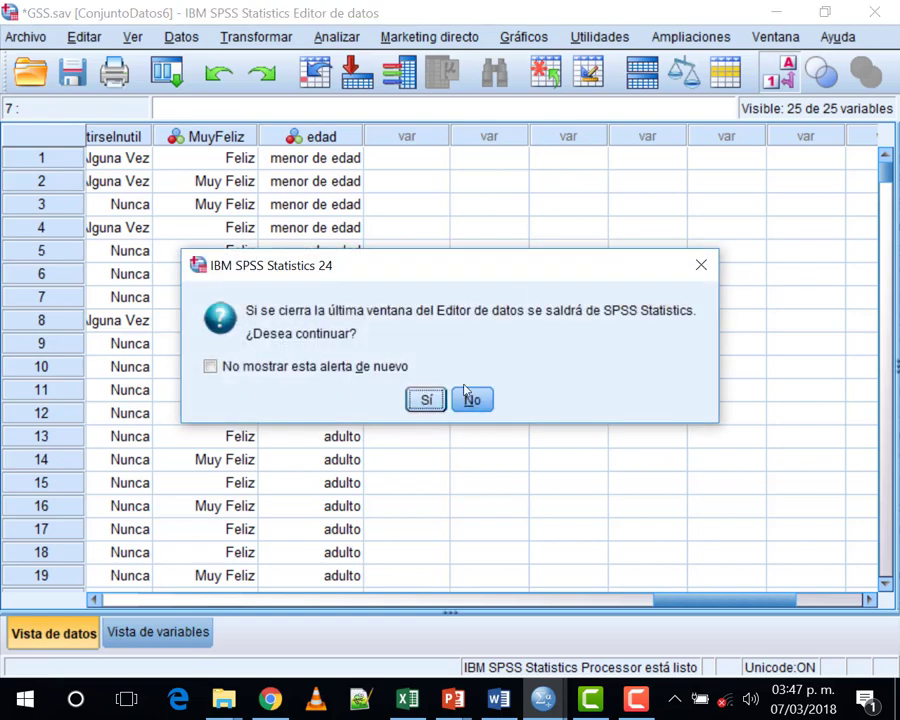
{"action": "left_click", "coordinate": [425, 401]}
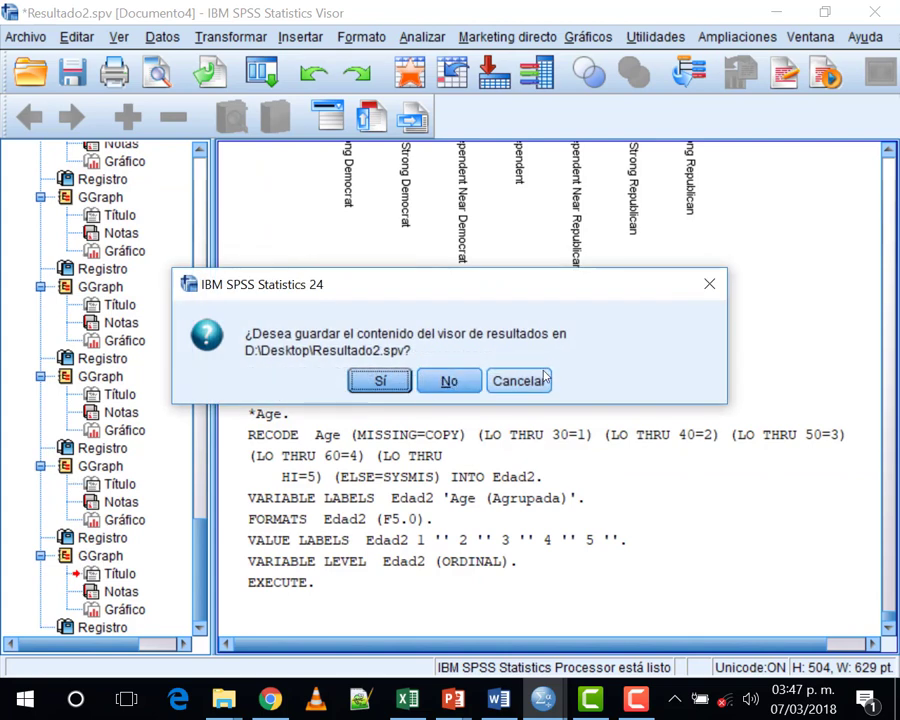
{"action": "left_click", "coordinate": [488, 378]}
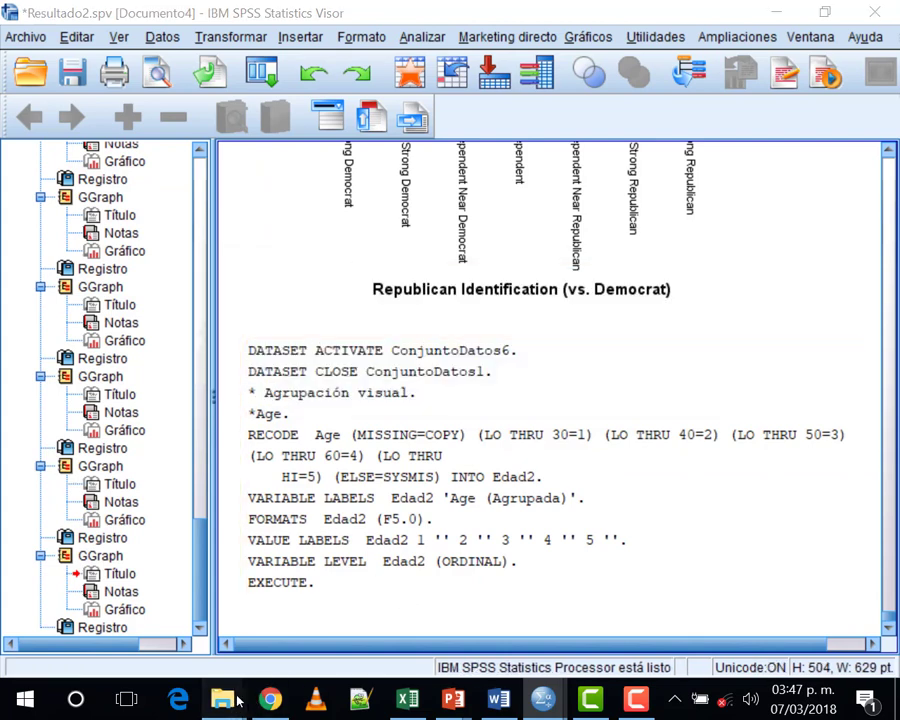
Switch to File Explorer, open the GSS data file from the Begin folder of Ch03_01, and show its last variables
{"action": "mouse_move", "coordinate": [225, 700]}
{"action": "left_click", "coordinate": [156, 570]}
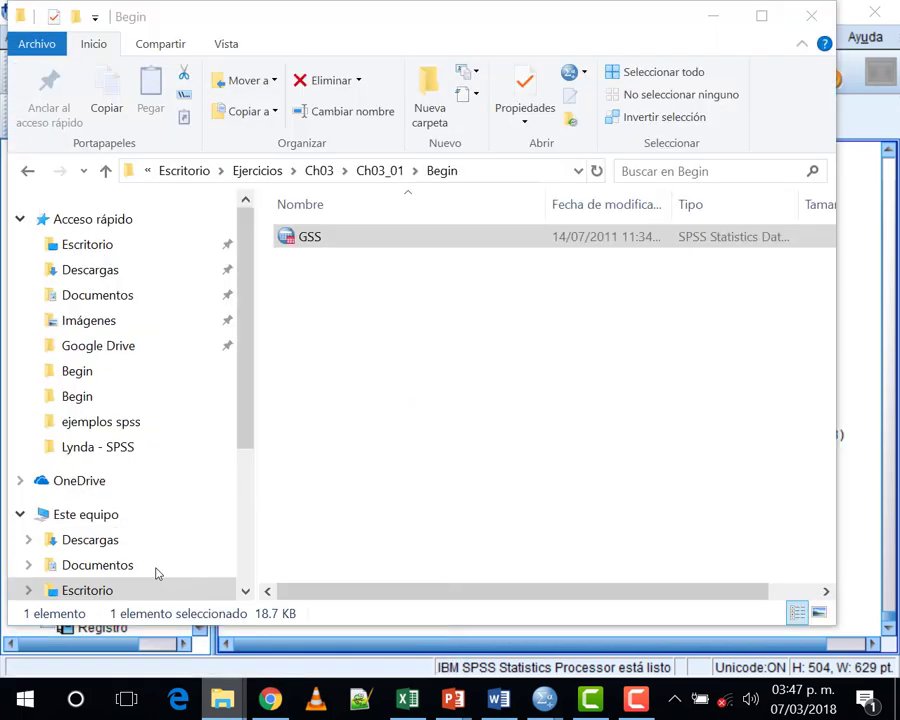
{"action": "double_click", "coordinate": [310, 237]}
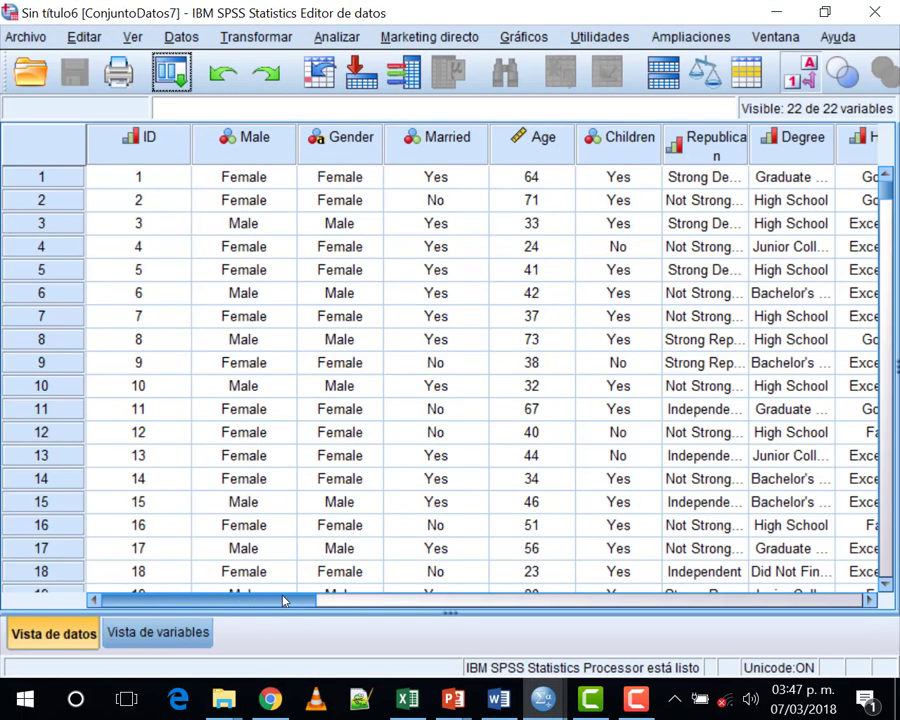
{"action": "left_click_drag", "start_coordinate": [285, 598], "coordinate": [704, 580]}
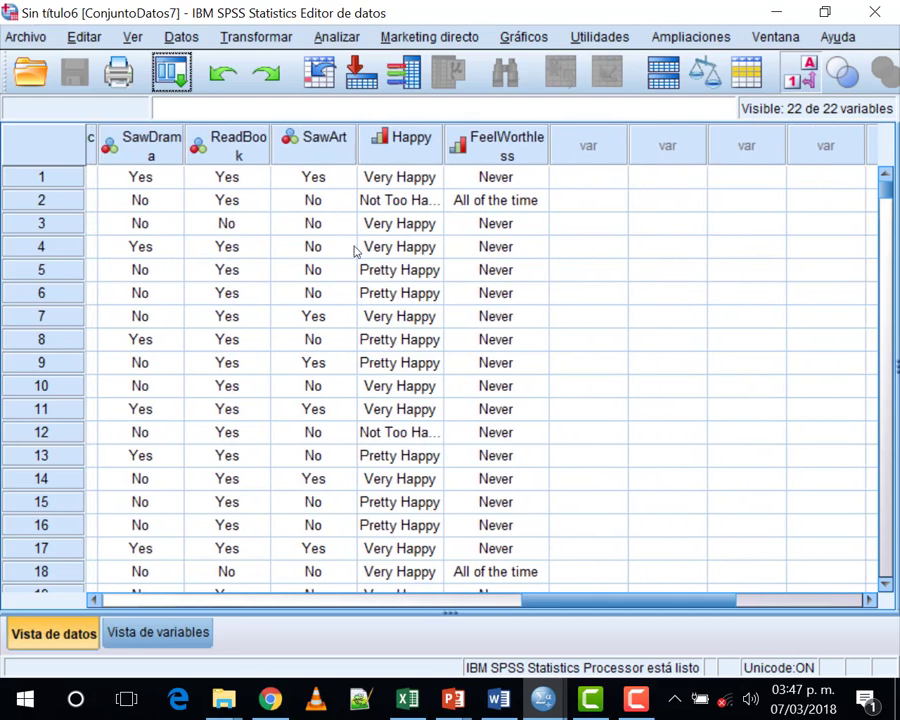
{"action": "left_click", "coordinate": [255, 37]}
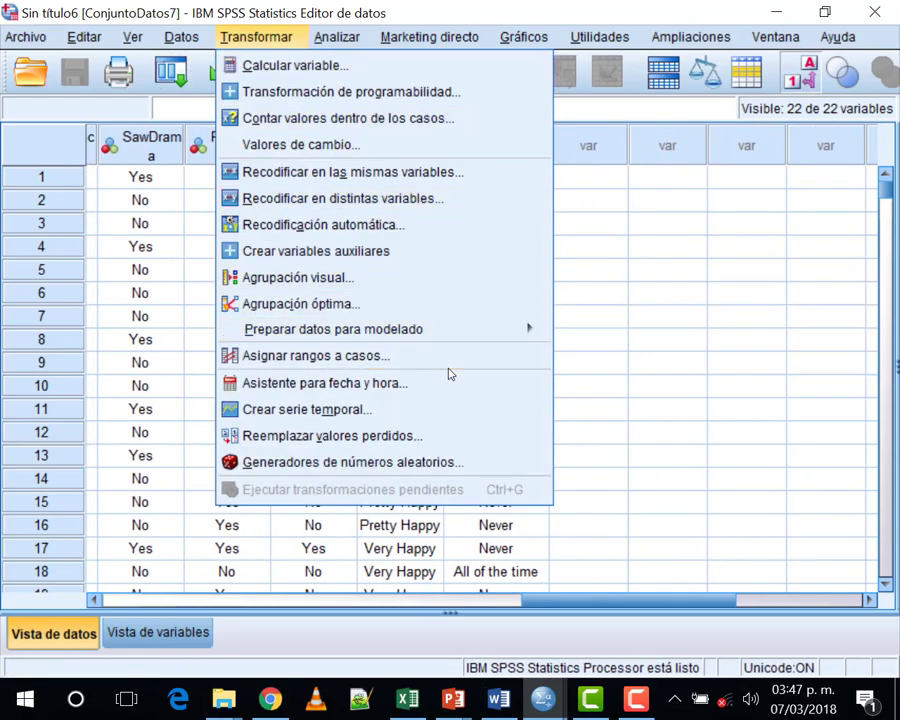
{"action": "left_click", "coordinate": [417, 290]}
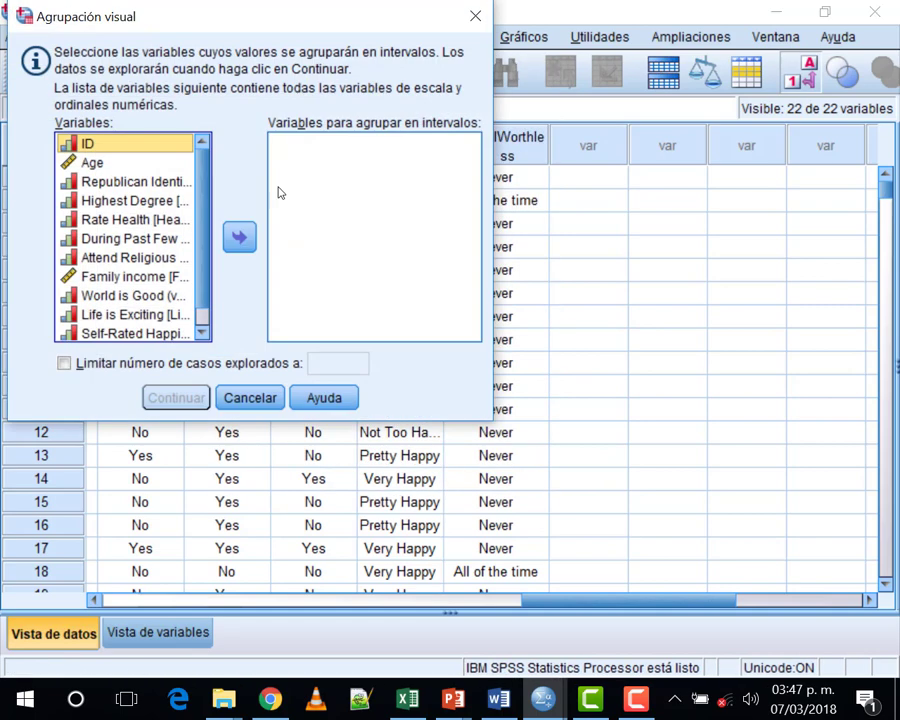
{"action": "left_click", "coordinate": [247, 398]}
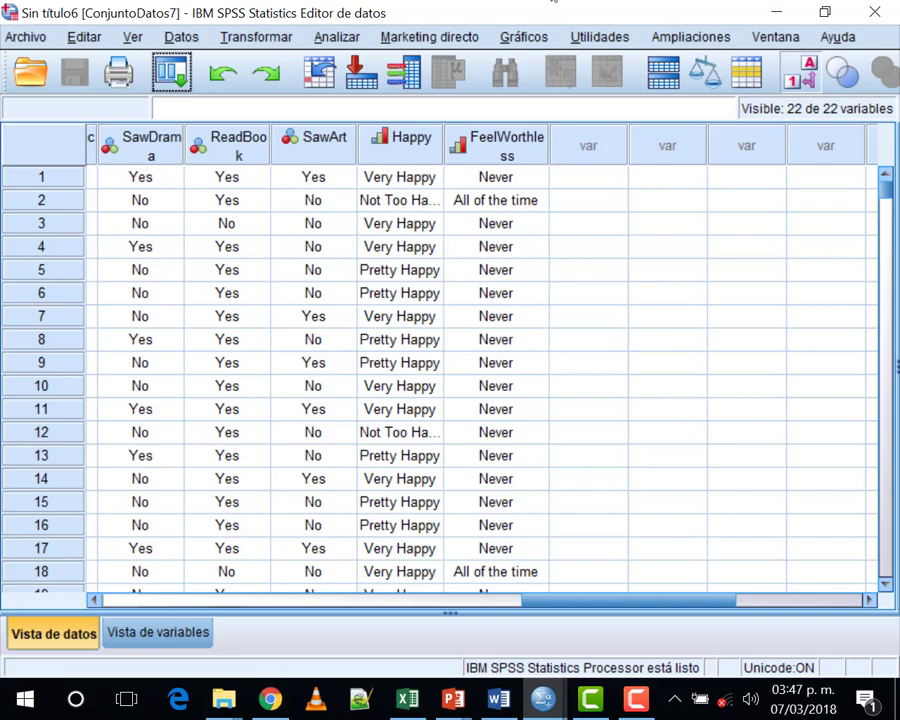
Start a visual binning of the Age variable and name the binned variable Edad2
{"action": "key", "text": "alt+t"}
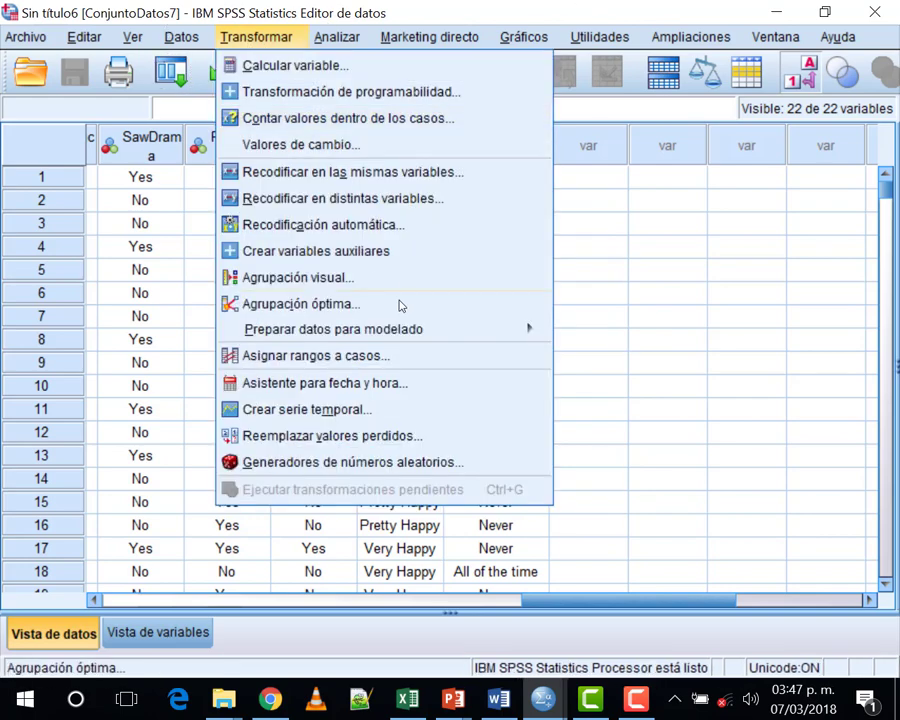
{"action": "key", "text": "Return"}
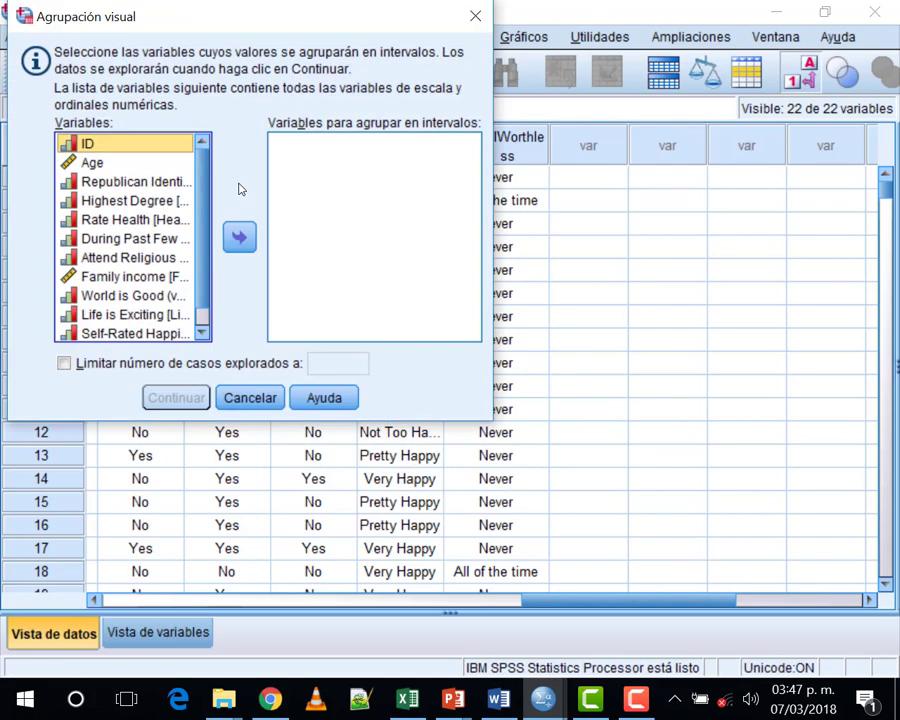
{"action": "double_click", "coordinate": [121, 160]}
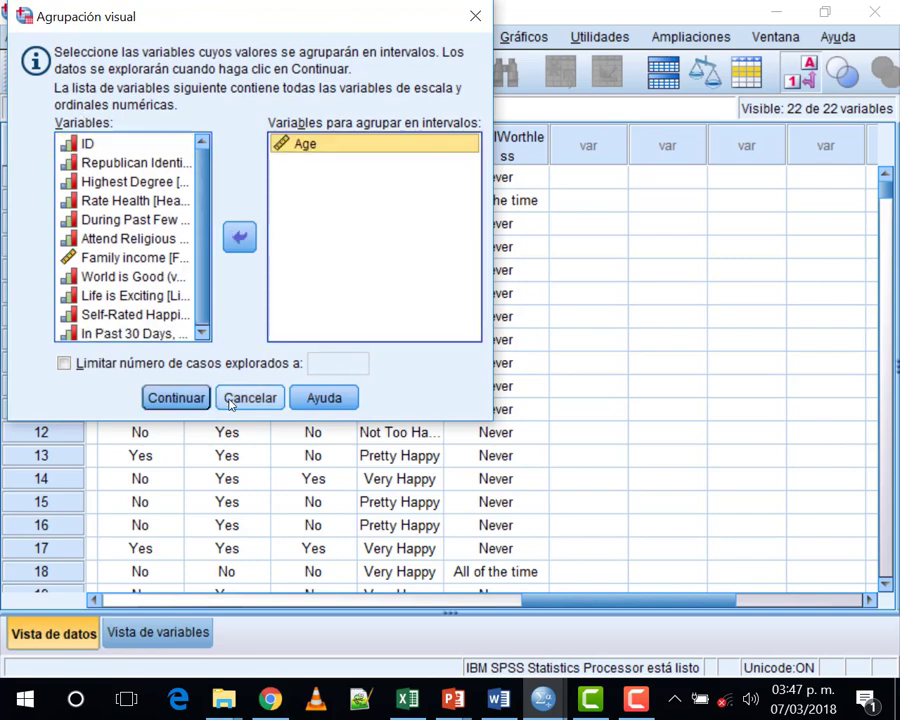
{"action": "left_click", "coordinate": [176, 398]}
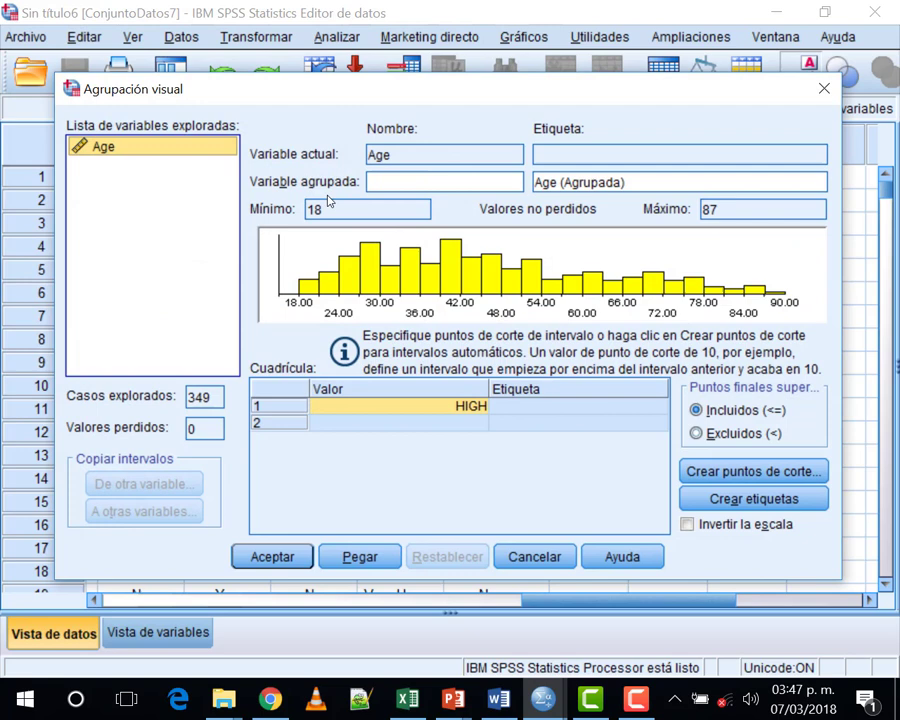
{"action": "left_click", "coordinate": [380, 181]}
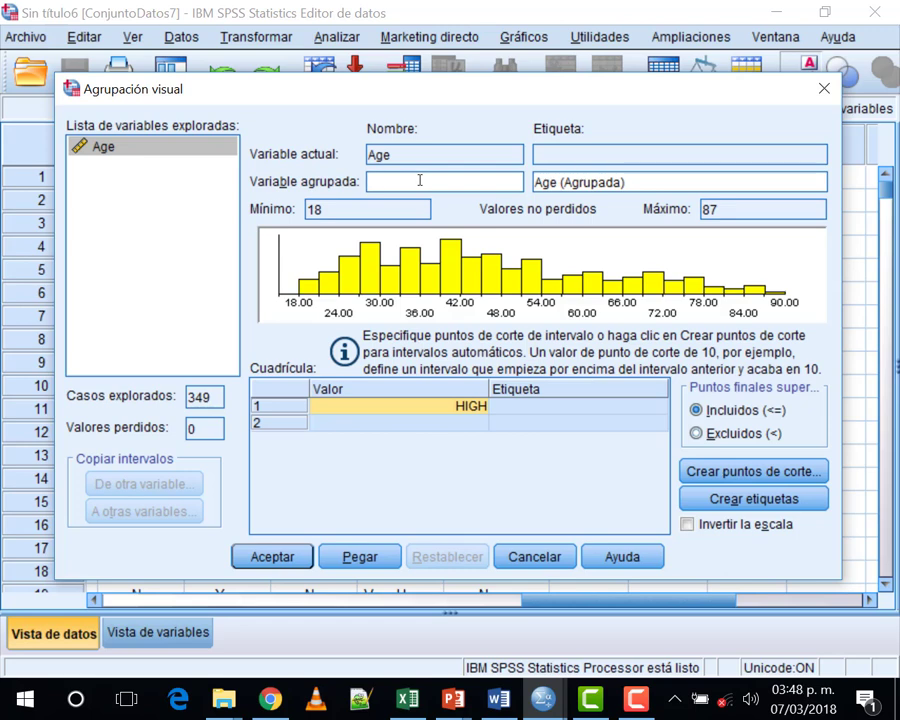
{"action": "type", "text": "Edad2"}
Create 2 cut points for Age using equal percentiles based on the scanned cases
{"action": "left_click", "coordinate": [713, 468]}
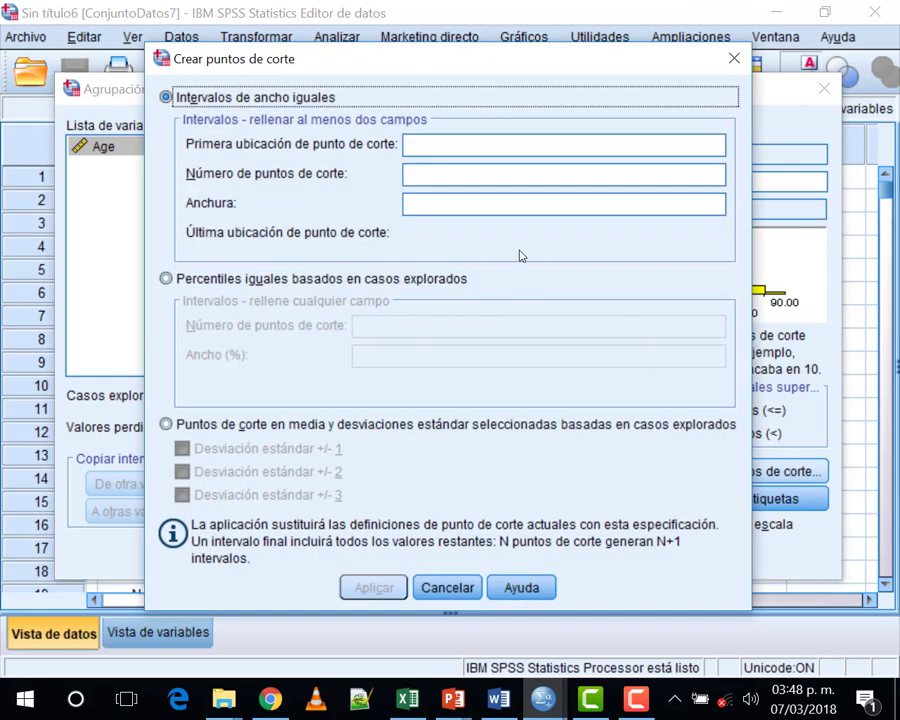
{"action": "left_click", "coordinate": [391, 284]}
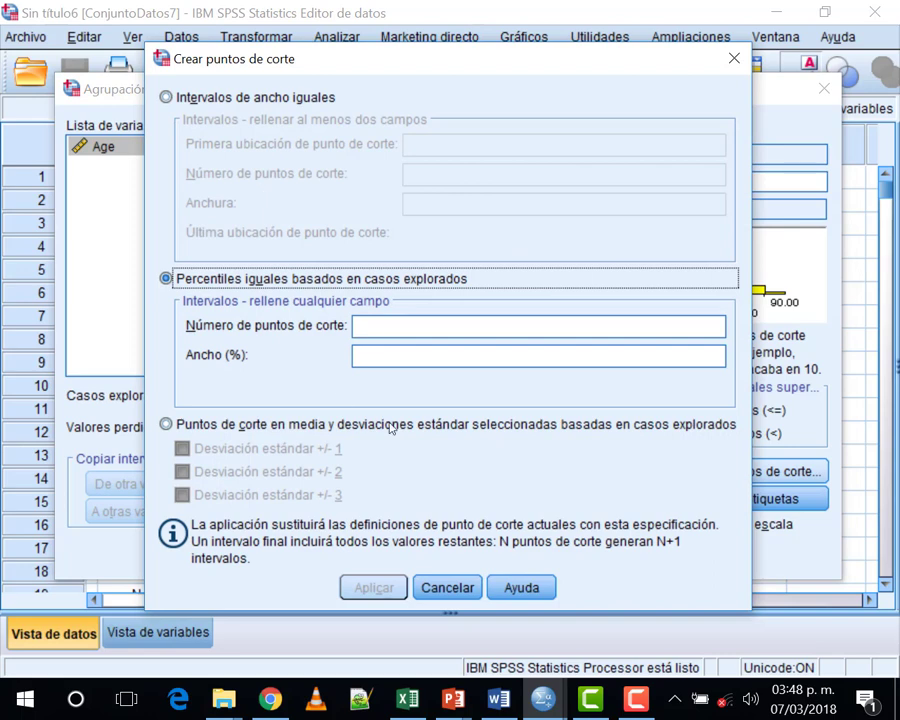
{"action": "key", "text": "Tab"}
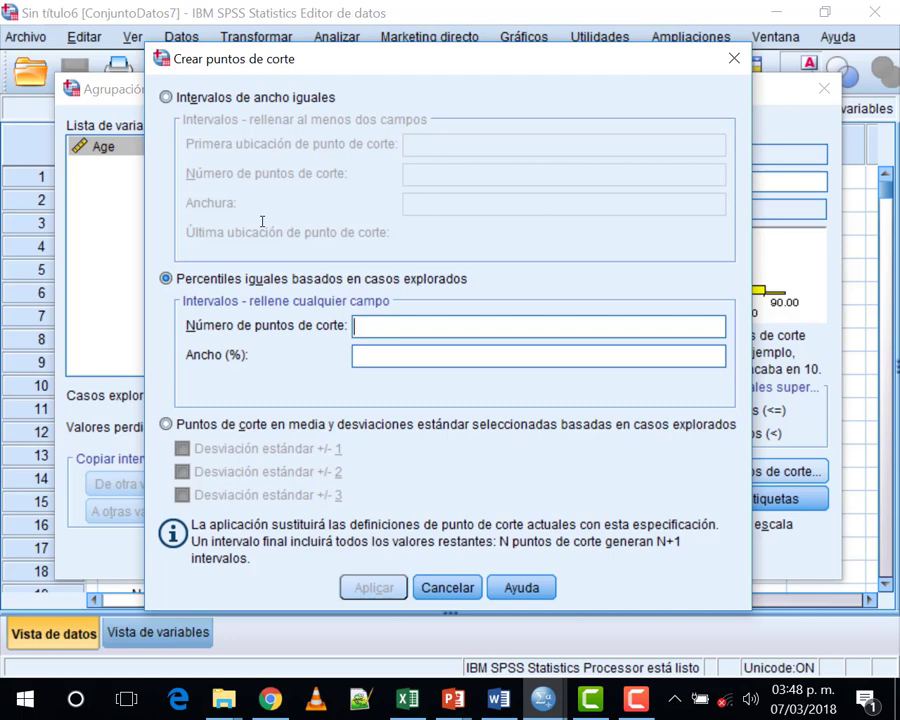
{"action": "type", "text": "2"}
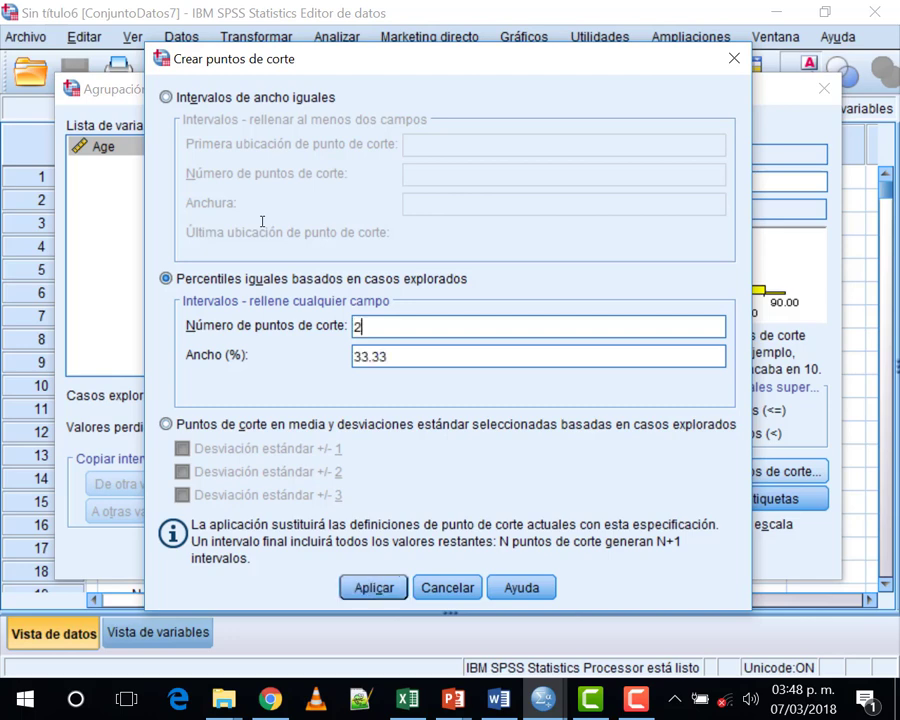
{"action": "left_click", "coordinate": [382, 590]}
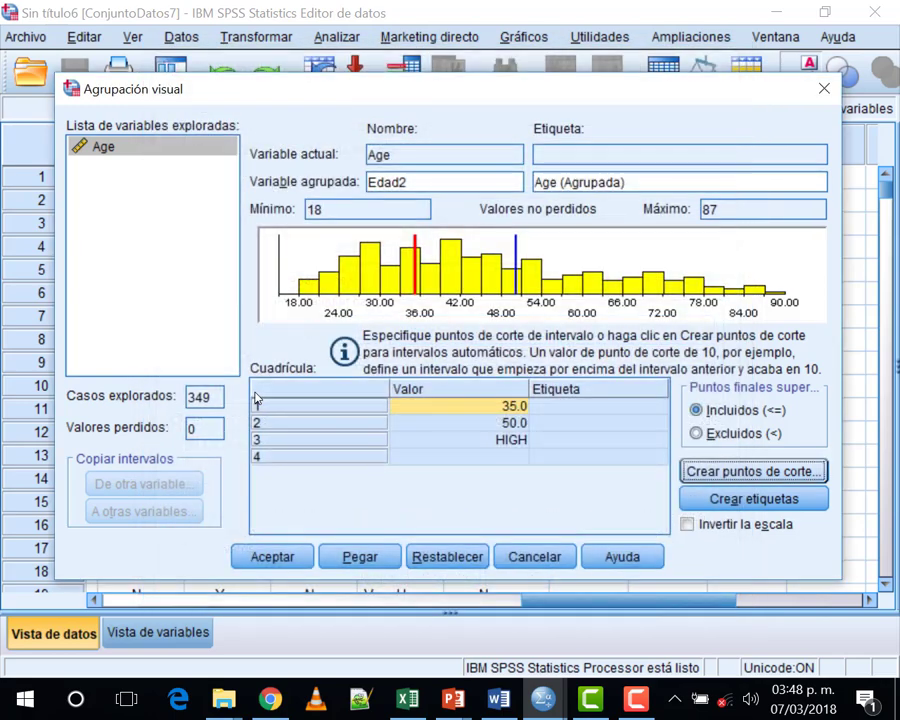
Set the first cut point of Age to 21 and open the second one for editing
{"action": "left_click", "coordinate": [474, 405]}
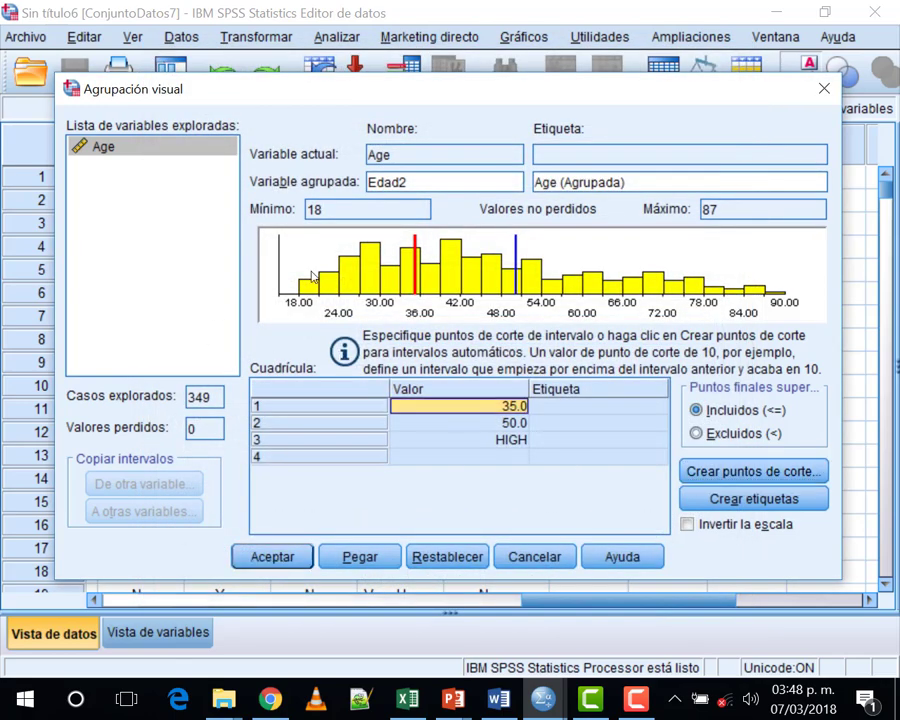
{"action": "left_click_drag", "start_coordinate": [425, 406], "coordinate": [352, 410]}
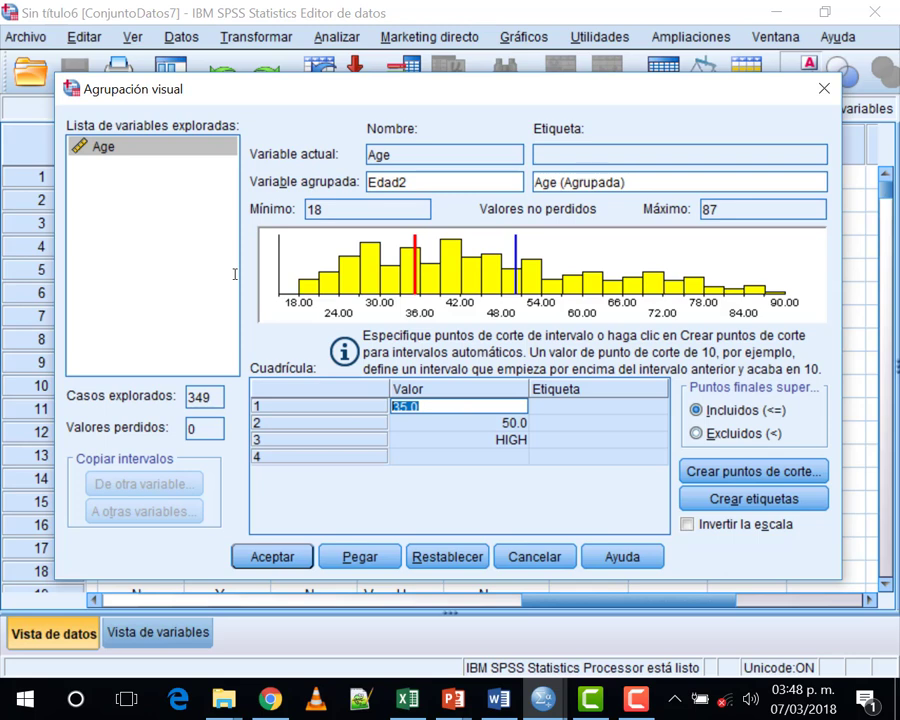
{"action": "type", "text": "21"}
{"action": "left_click", "coordinate": [440, 423]}
{"action": "left_click", "coordinate": [446, 425]}
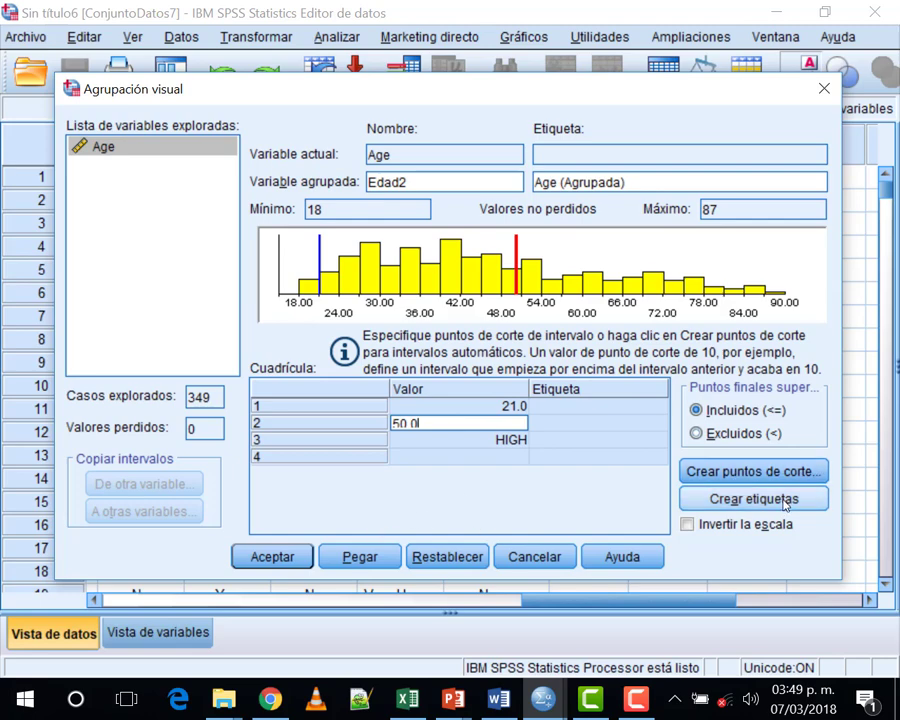
Replace the existing Age cut points with 2 new ones based on equal percentiles and accept the substitution
{"action": "left_click", "coordinate": [753, 471]}
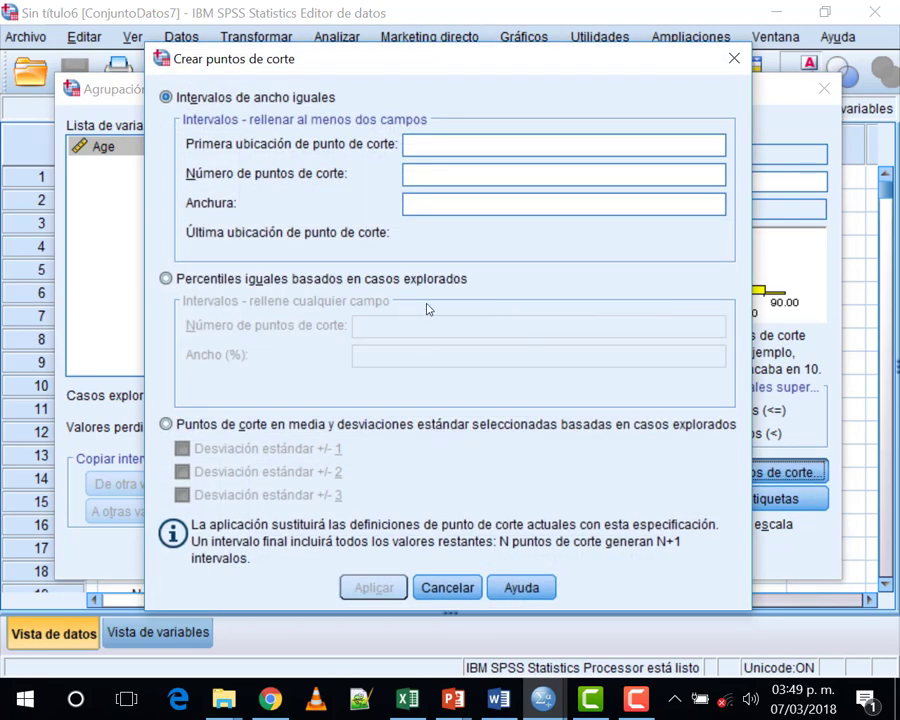
{"action": "left_click", "coordinate": [166, 278]}
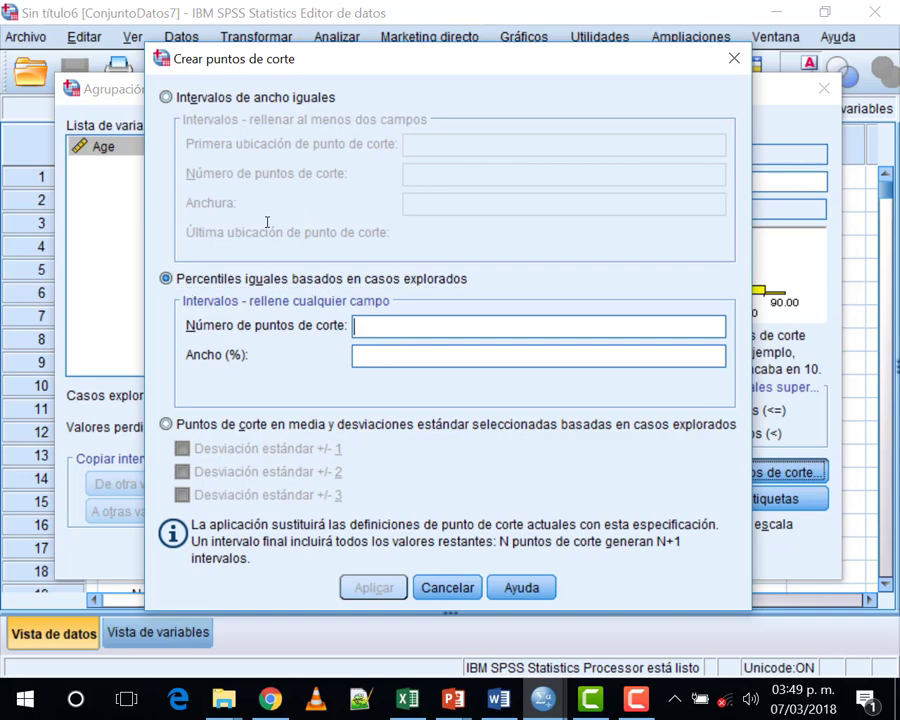
{"action": "type", "text": "2"}
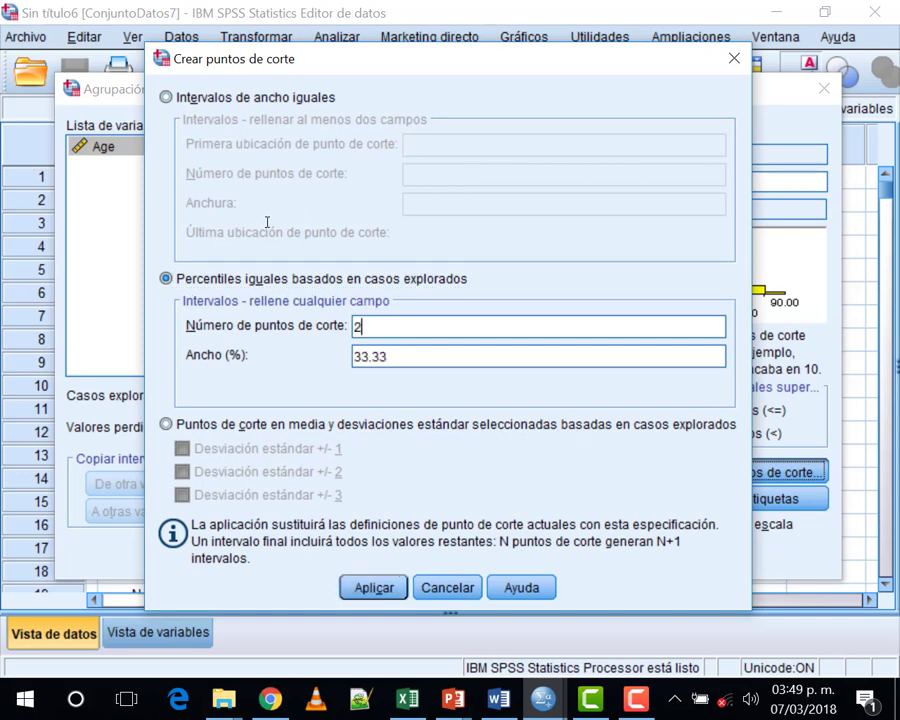
{"action": "left_click", "coordinate": [390, 588]}
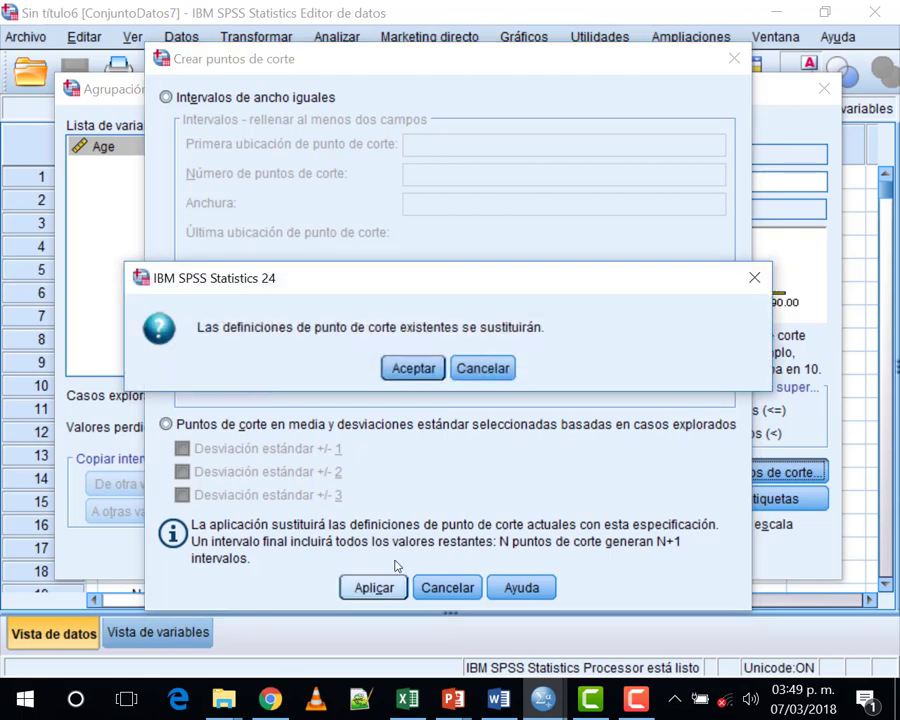
{"action": "left_click", "coordinate": [412, 369]}
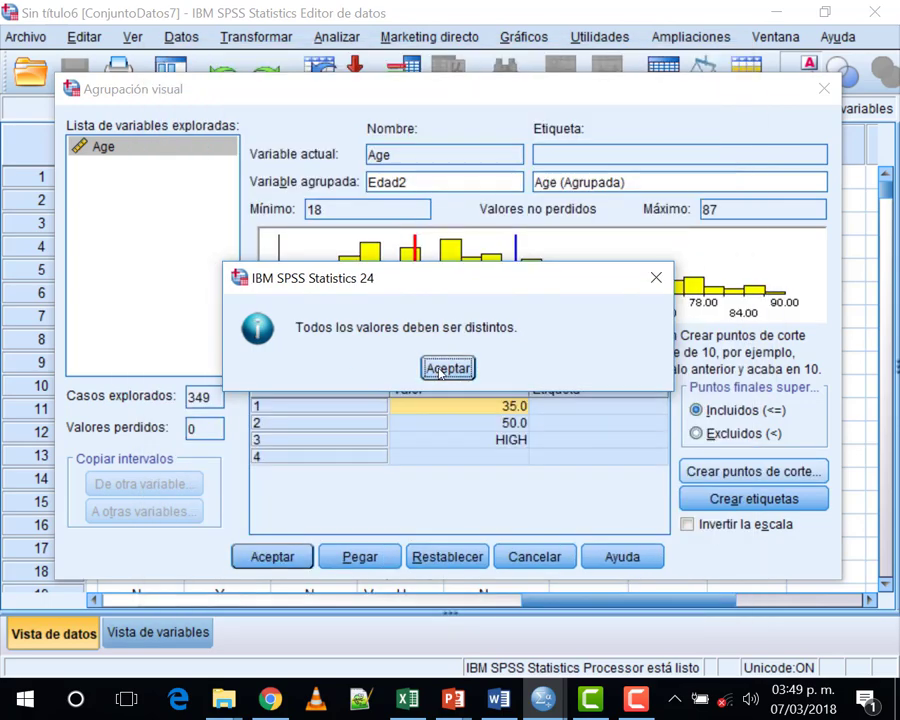
Dismiss the notice about repeated values and set the first cut point of Age to 21
{"action": "key", "text": "Return"}
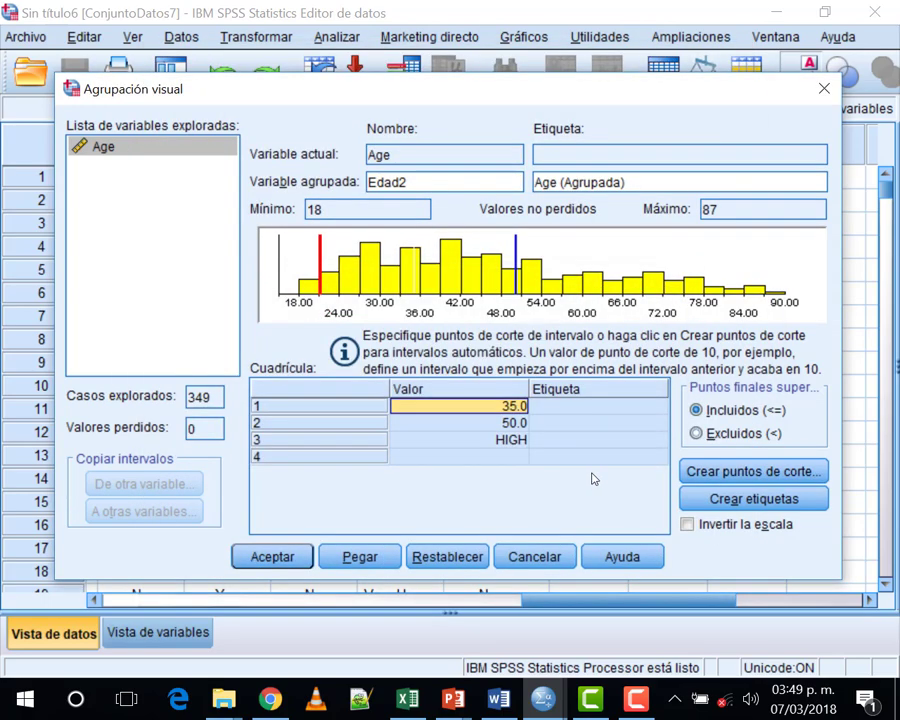
{"action": "left_click", "coordinate": [516, 424]}
{"action": "left_click", "coordinate": [500, 406]}
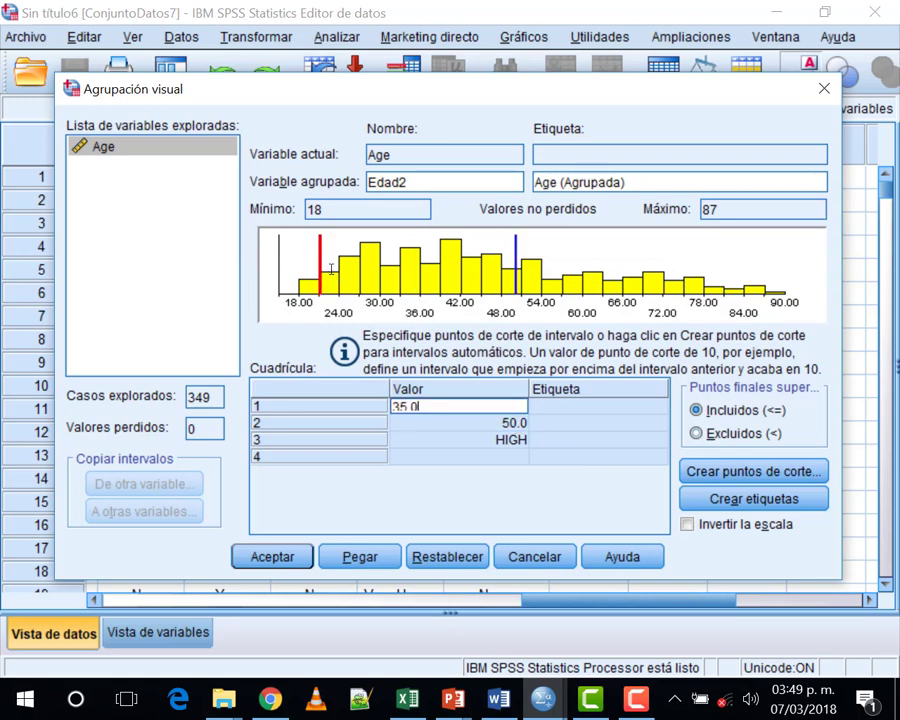
{"action": "key", "text": "ctrl+a"}
{"action": "key", "text": "End"}
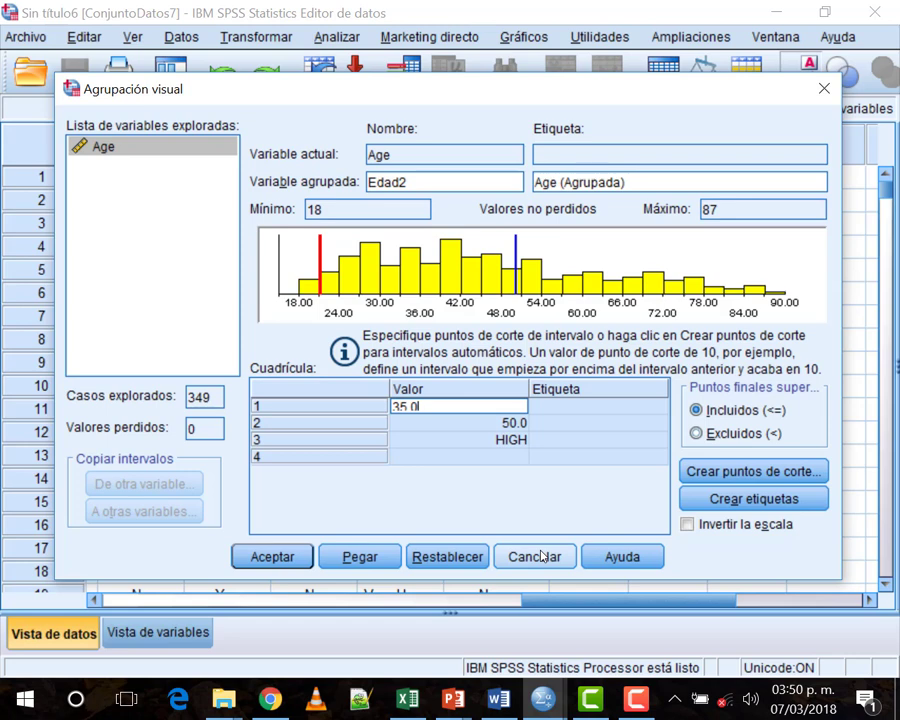
{"action": "left_click_drag", "start_coordinate": [434, 405], "coordinate": [311, 400]}
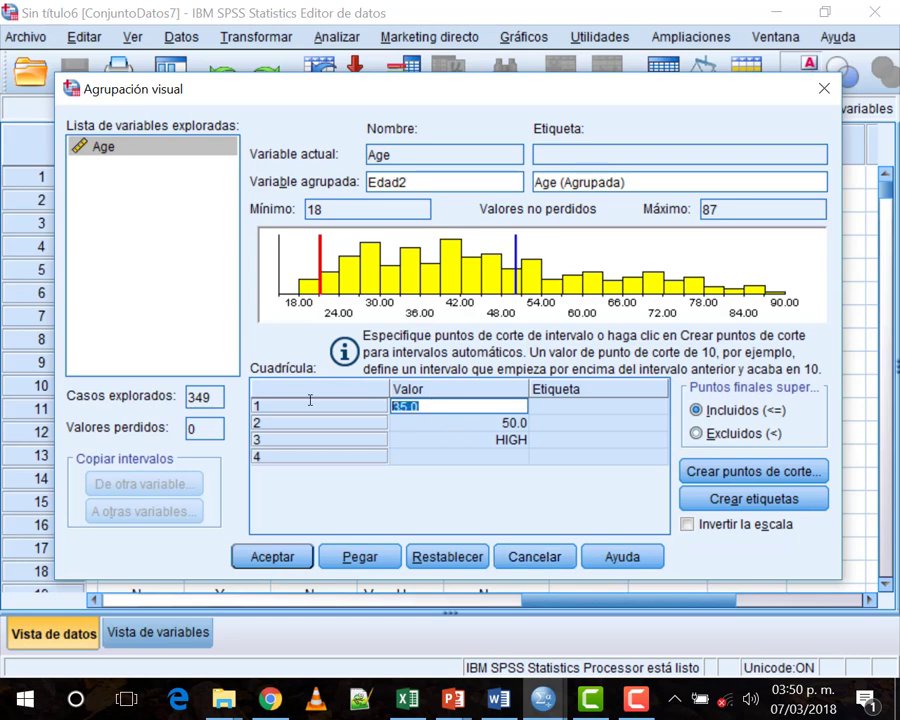
{"action": "type", "text": "21"}
Set the second cut point of Age to 60 and generate the unlabelled binned variable Edad2
{"action": "left_click", "coordinate": [390, 424]}
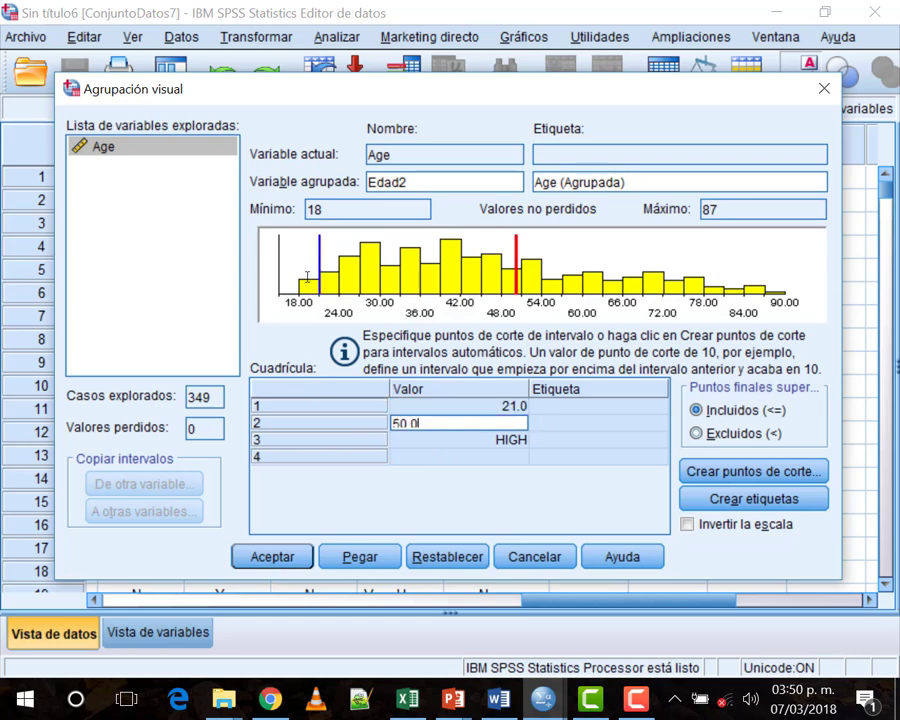
{"action": "type", "text": "60"}
{"action": "left_click", "coordinate": [448, 410]}
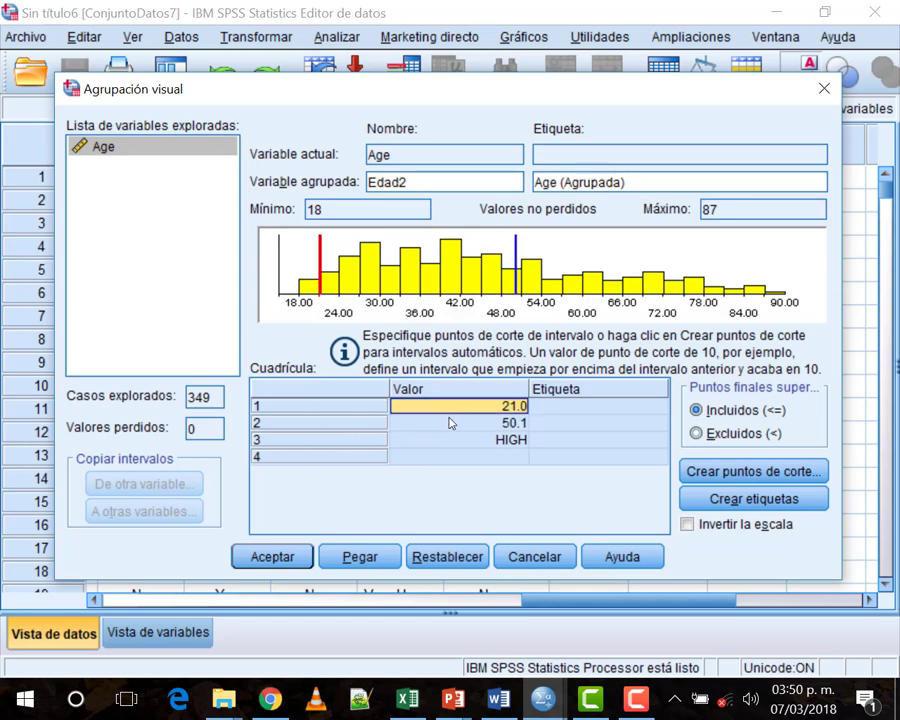
{"action": "left_click", "coordinate": [448, 422]}
{"action": "key", "text": "Home"}
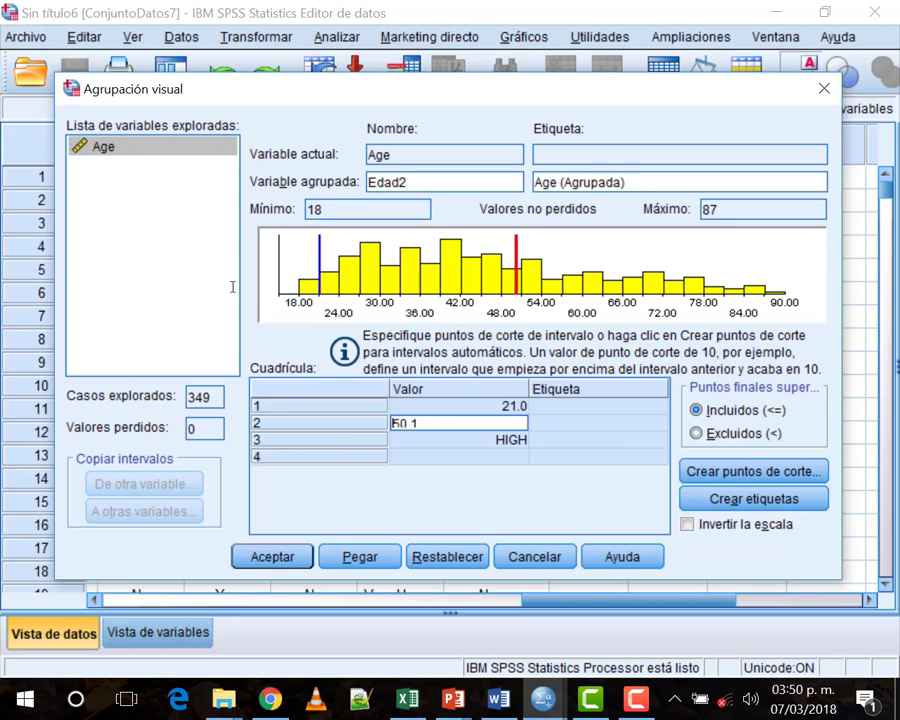
{"action": "key", "text": "Delete"}
{"action": "key", "text": "Delete"}
{"action": "key", "text": "Delete"}
{"action": "type", "text": "60"}
{"action": "left_click", "coordinate": [486, 457]}
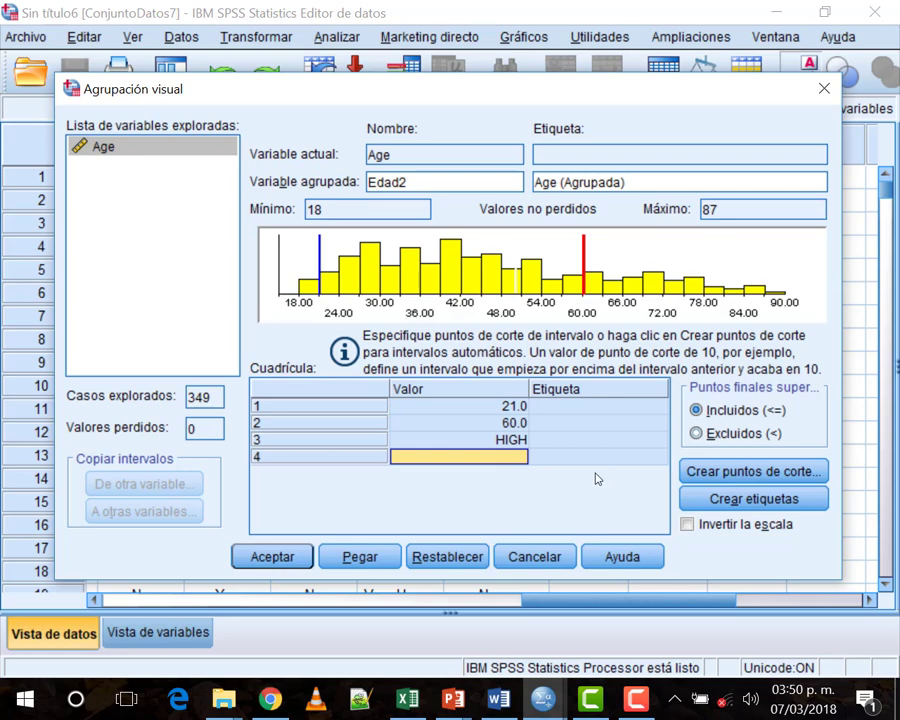
{"action": "left_click", "coordinate": [272, 557]}
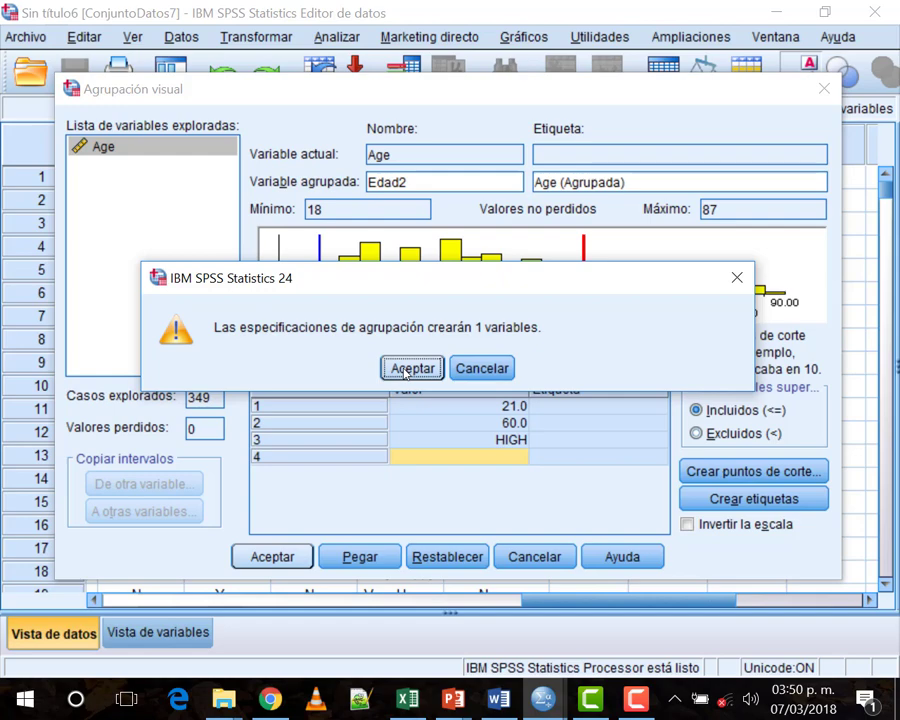
{"action": "left_click", "coordinate": [410, 368]}
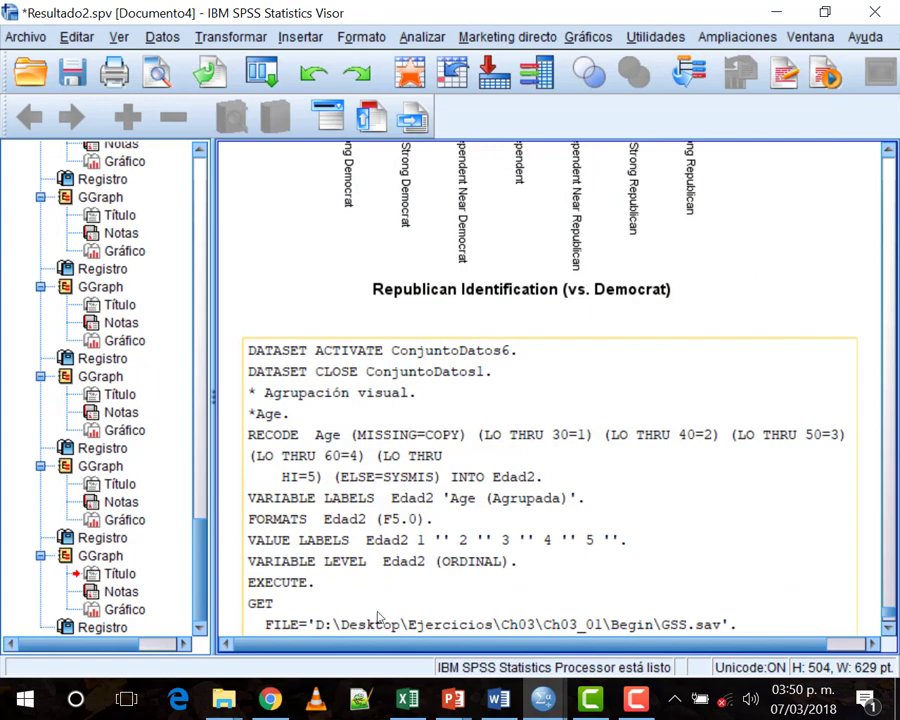
Go to the Sin título6 dataset and examine the values of the Edad2 variable
{"action": "left_click", "coordinate": [548, 705]}
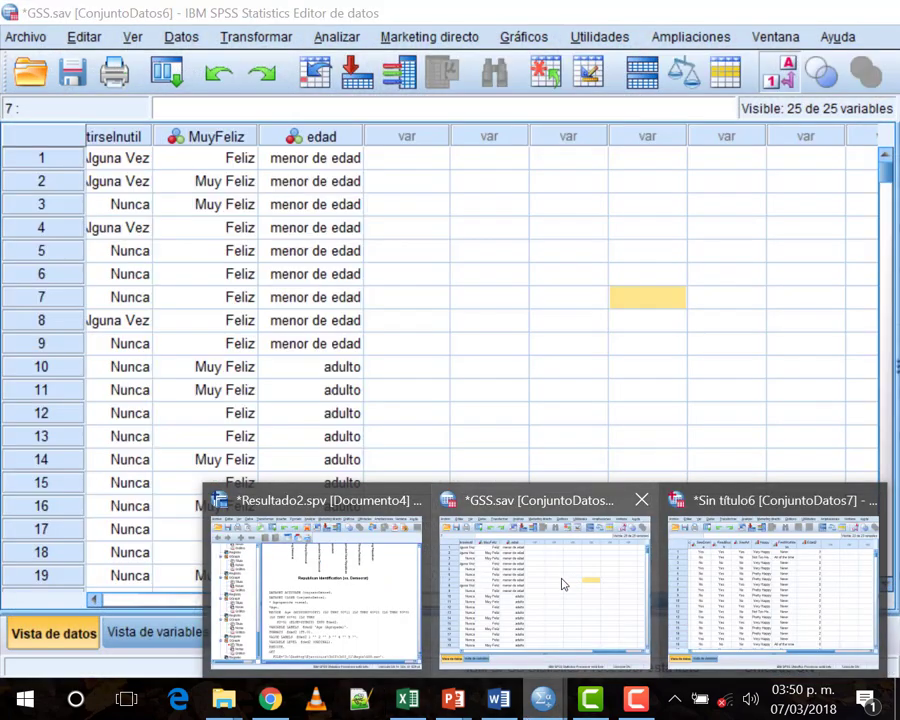
{"action": "left_click", "coordinate": [562, 581]}
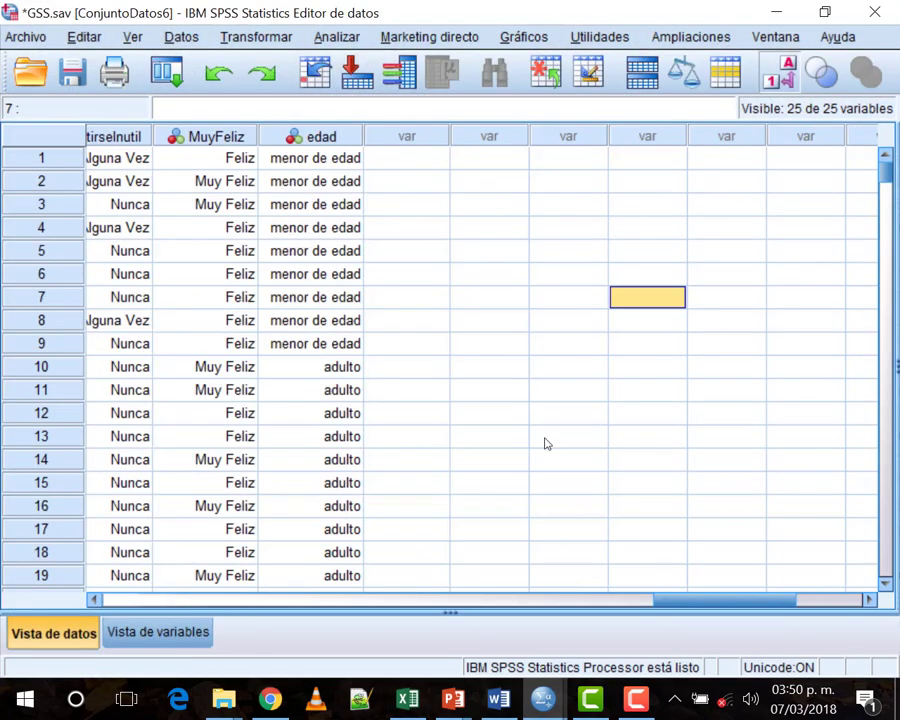
{"action": "left_click", "coordinate": [543, 700]}
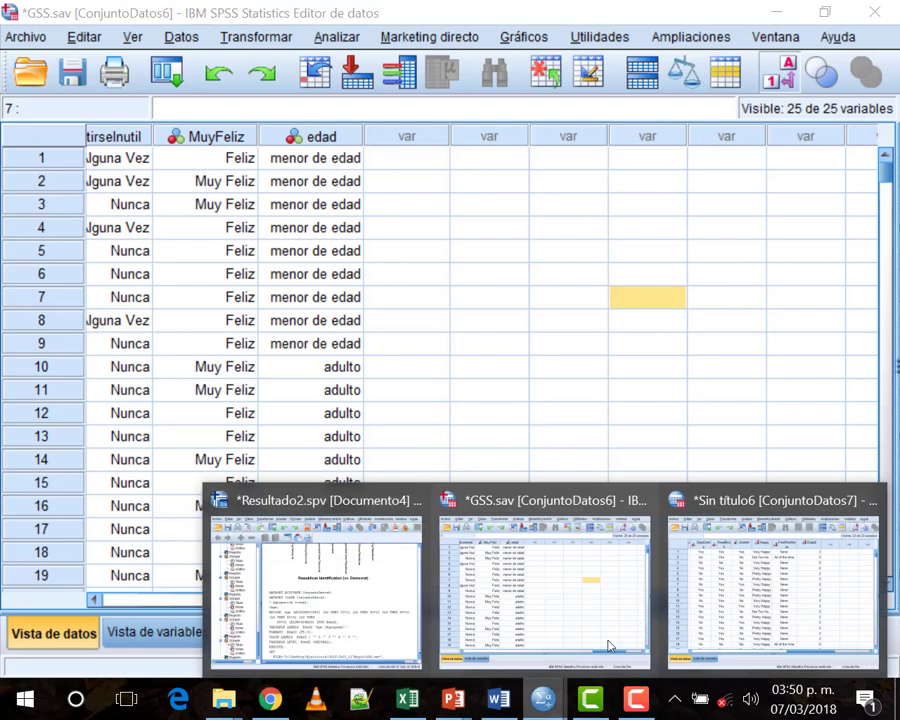
{"action": "left_click", "coordinate": [770, 590]}
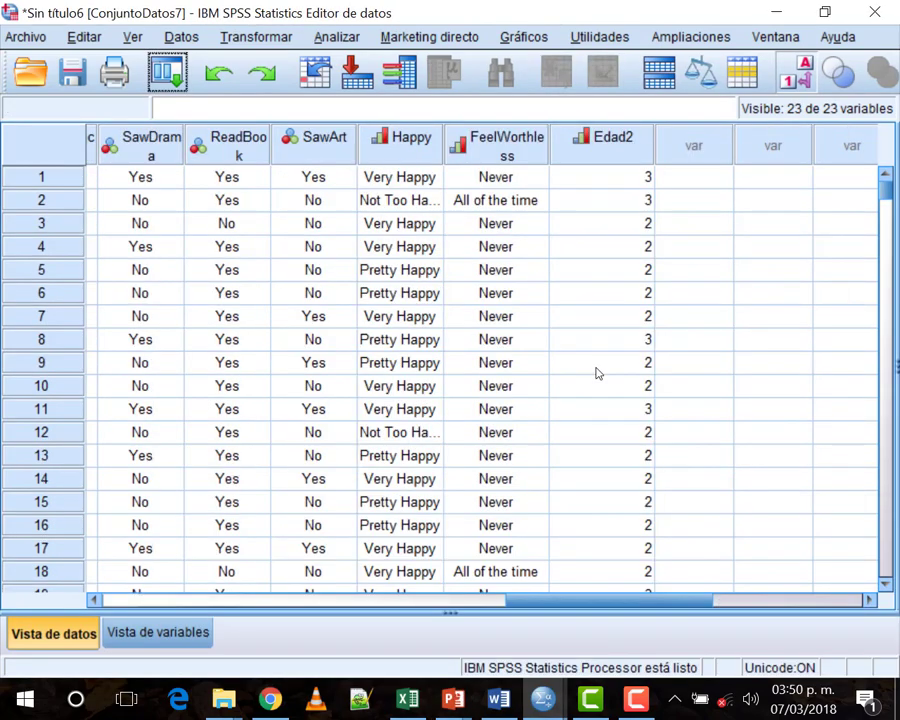
{"action": "scroll", "coordinate": [597, 373], "scroll_direction": "down", "scroll_amount": 6}
{"action": "scroll", "coordinate": [597, 373], "scroll_direction": "up", "scroll_amount": 6}
Delete the Edad2 variable from the Sin título6 dataset
{"action": "mouse_move", "coordinate": [549, 708]}
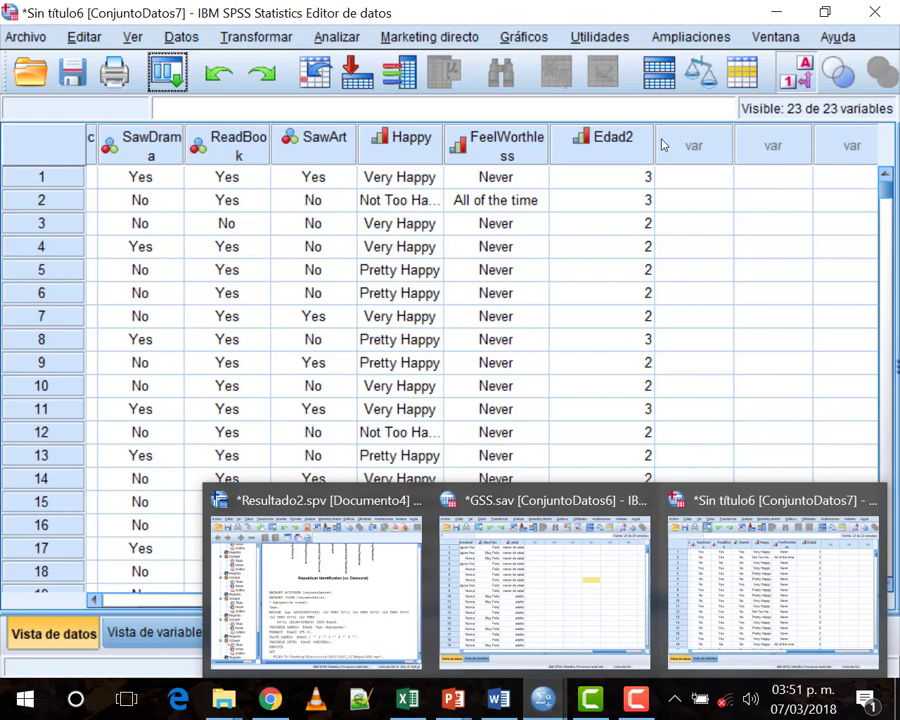
{"action": "left_click", "coordinate": [770, 590]}
{"action": "left_click", "coordinate": [626, 174]}
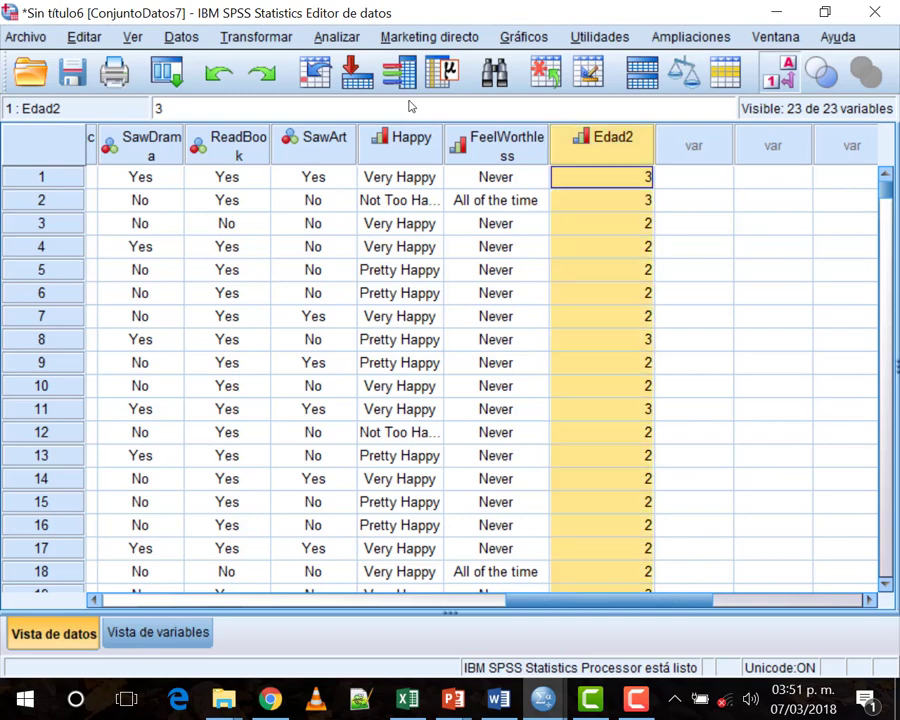
{"action": "key", "text": "shift+F10"}
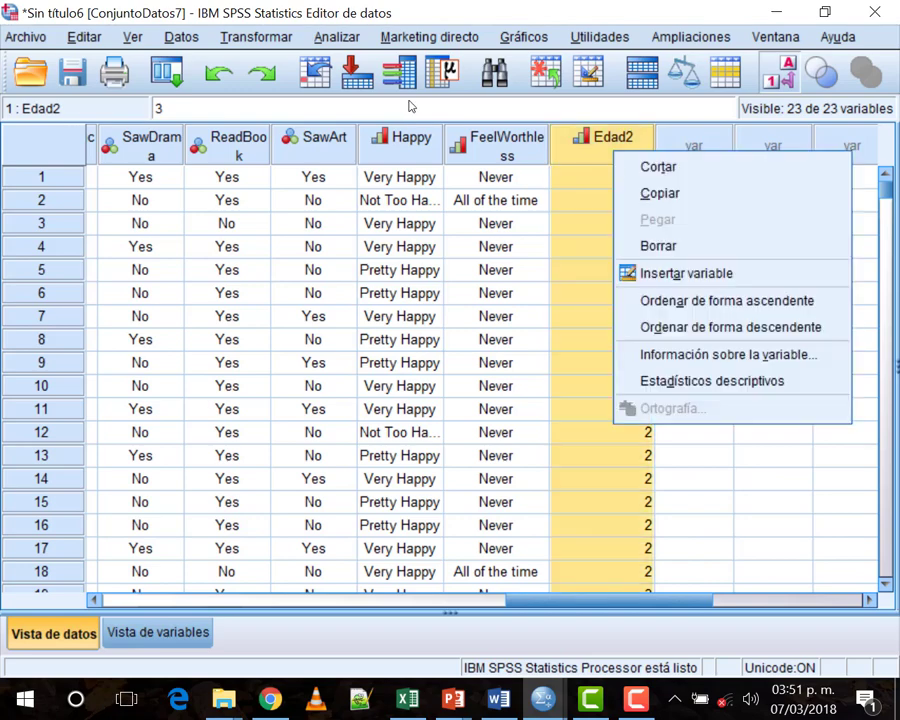
{"action": "left_click", "coordinate": [741, 259]}
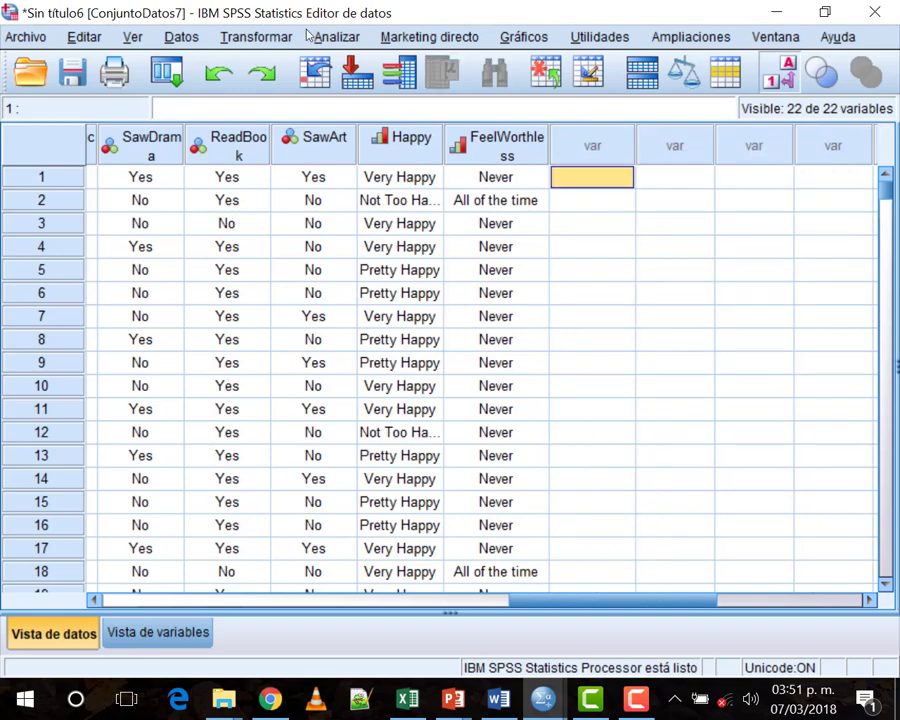
Start a new visual binning of the Age variable and name the binned variable Edad2
{"action": "key", "text": "alt+t"}
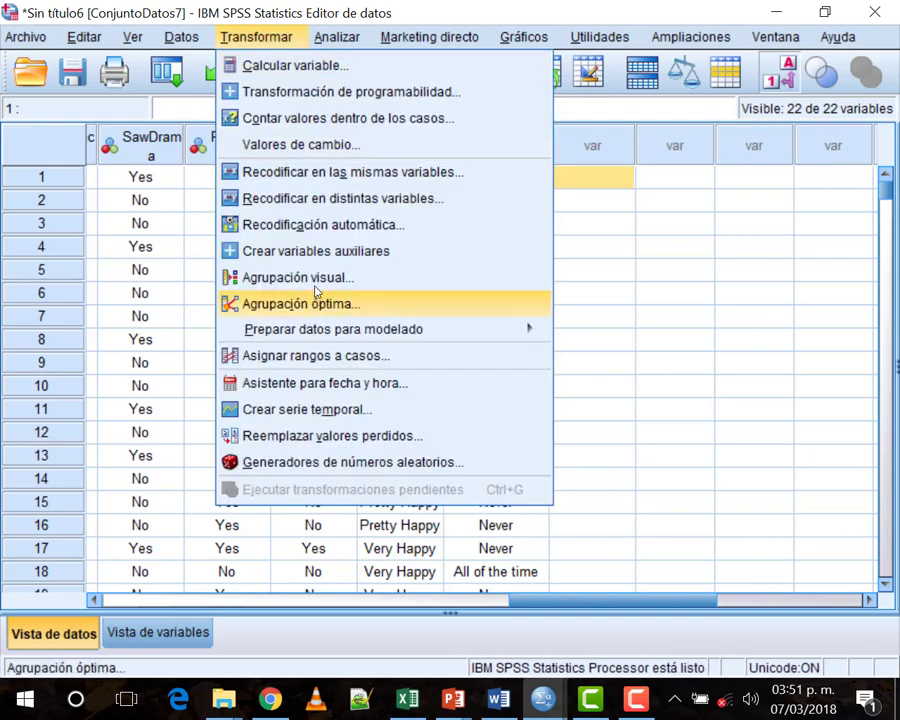
{"action": "left_click", "coordinate": [300, 278]}
{"action": "key", "text": "Down"}
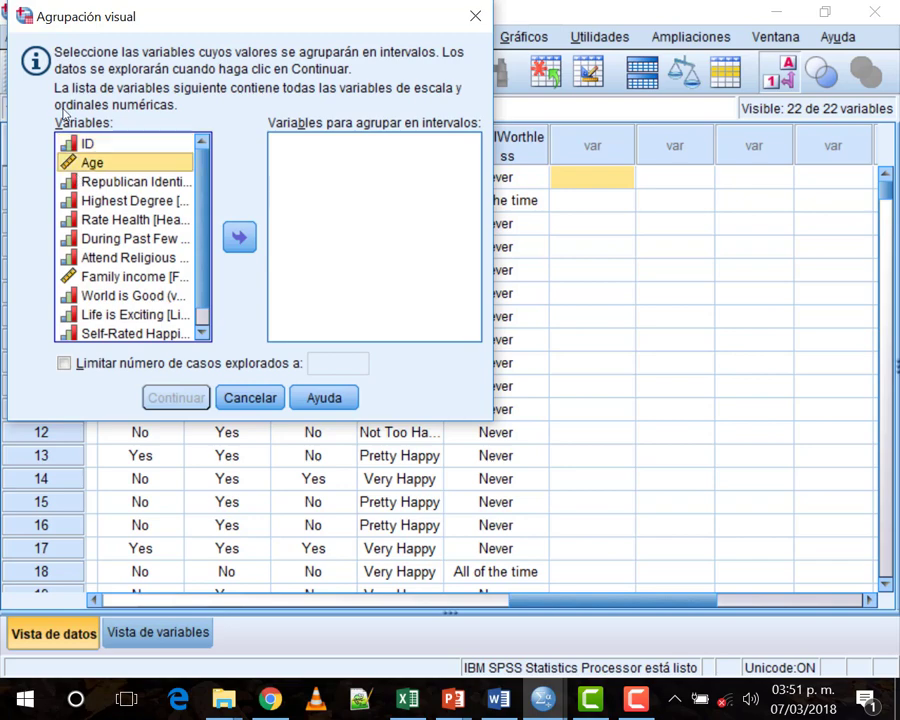
{"action": "key", "text": "Tab"}
{"action": "key", "text": "space"}
{"action": "left_click", "coordinate": [177, 396]}
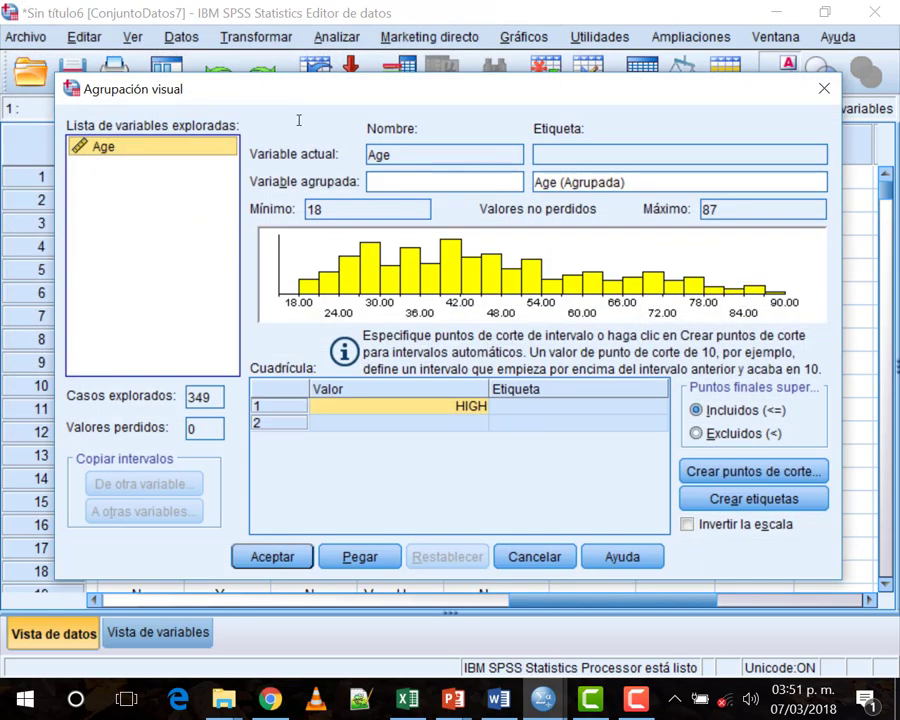
{"action": "key", "text": "Tab"}
{"action": "type", "text": "Edad"}
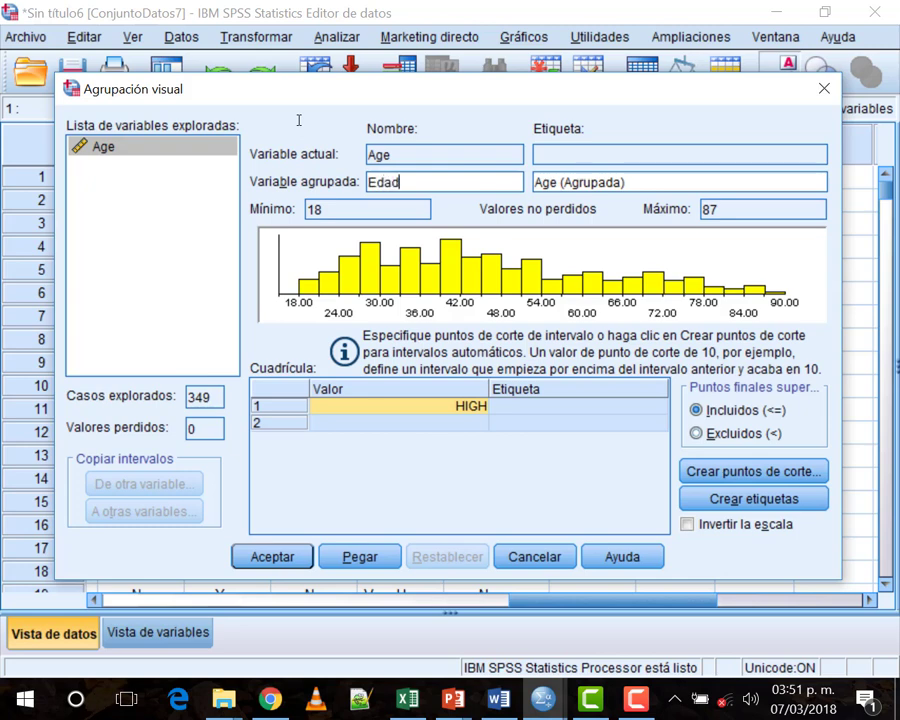
{"action": "type", "text": "2"}
Create 2 cut points for Age using equal percentiles based on the scanned cases
{"action": "left_click", "coordinate": [767, 478]}
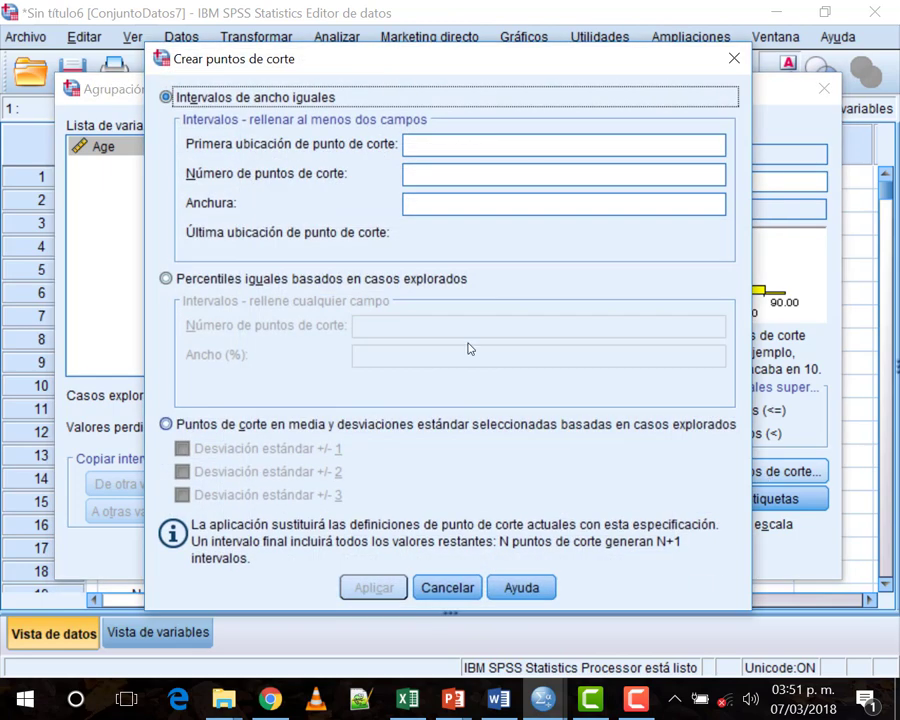
{"action": "left_click", "coordinate": [320, 278]}
{"action": "left_click", "coordinate": [394, 322]}
{"action": "type", "text": "2"}
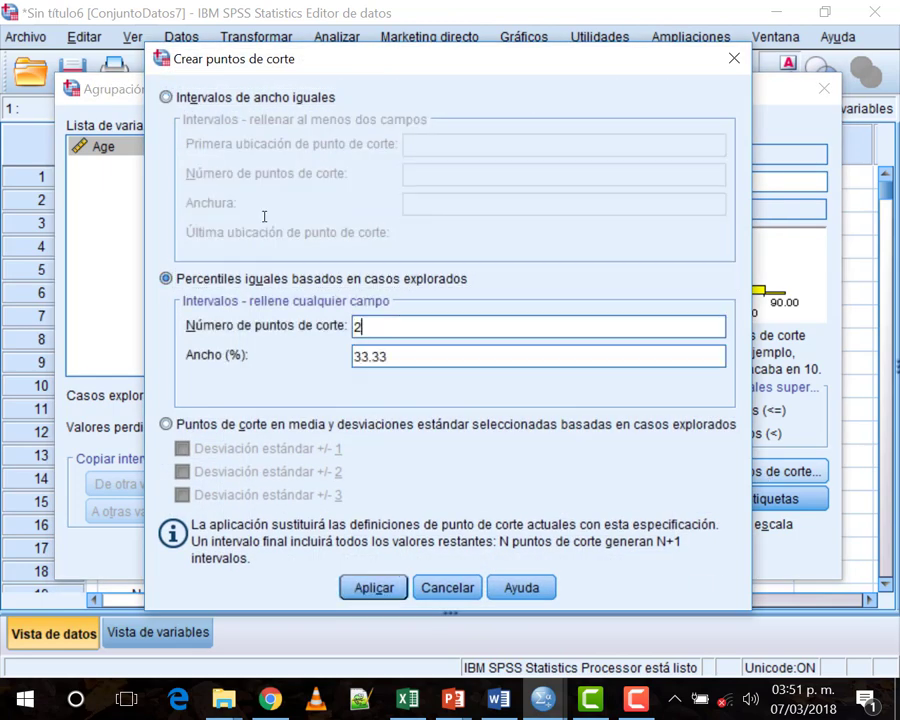
{"action": "left_click", "coordinate": [370, 588]}
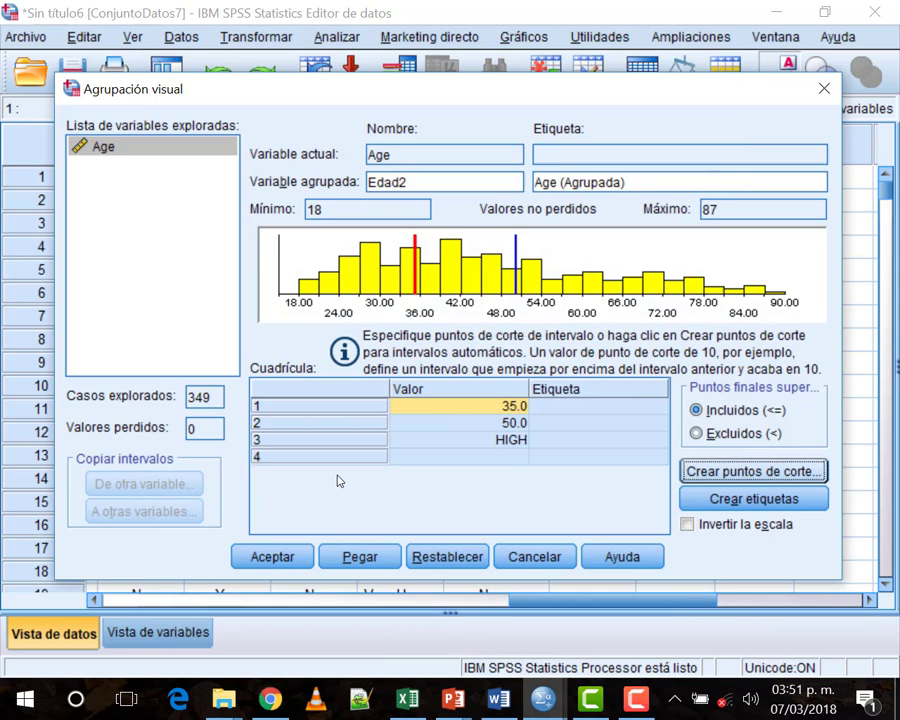
Change the Age cut points to 21 for the first interval and 60 for the second
{"action": "left_click", "coordinate": [462, 405]}
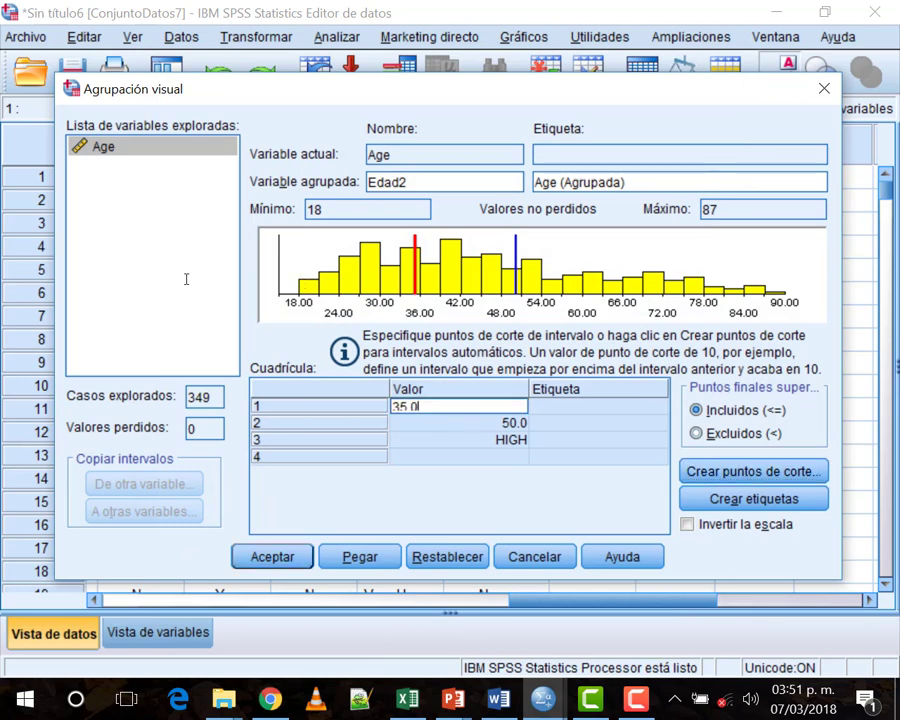
{"action": "left_click_drag", "start_coordinate": [472, 413], "coordinate": [373, 410]}
{"action": "type", "text": "21"}
{"action": "key", "text": "Return"}
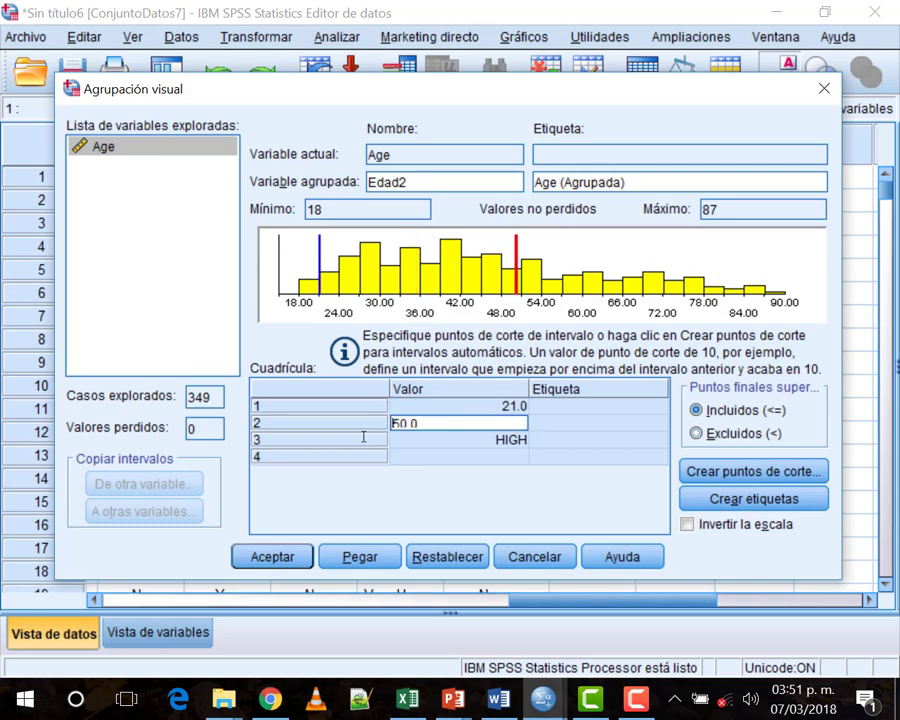
{"action": "left_click_drag", "start_coordinate": [391, 423], "coordinate": [420, 423]}
{"action": "type", "text": "60"}
Label the three Age intervals Menor de Edad, Adulto and Adulto Mayor, in ascending order
{"action": "left_click", "coordinate": [585, 406]}
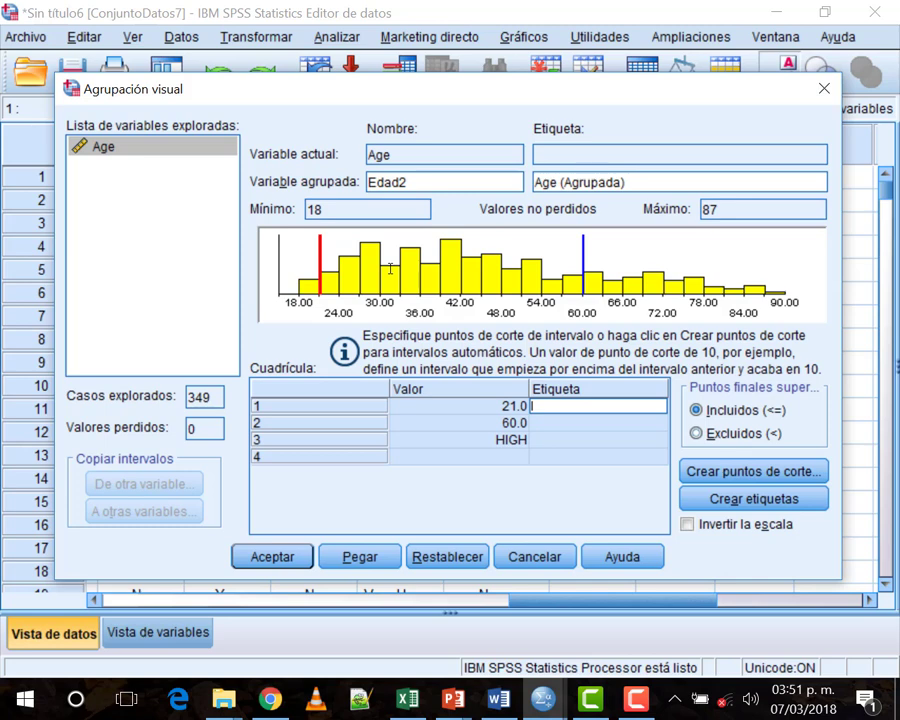
{"action": "type", "text": "Menor de lEdad"}
{"action": "key", "text": "Return"}
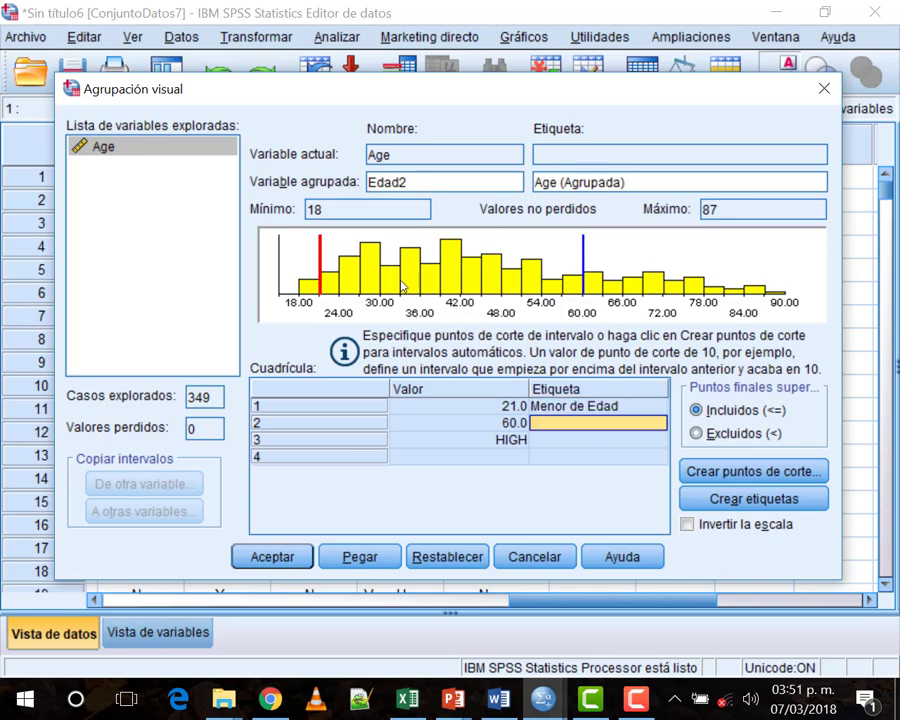
{"action": "type", "text": "Adulto"}
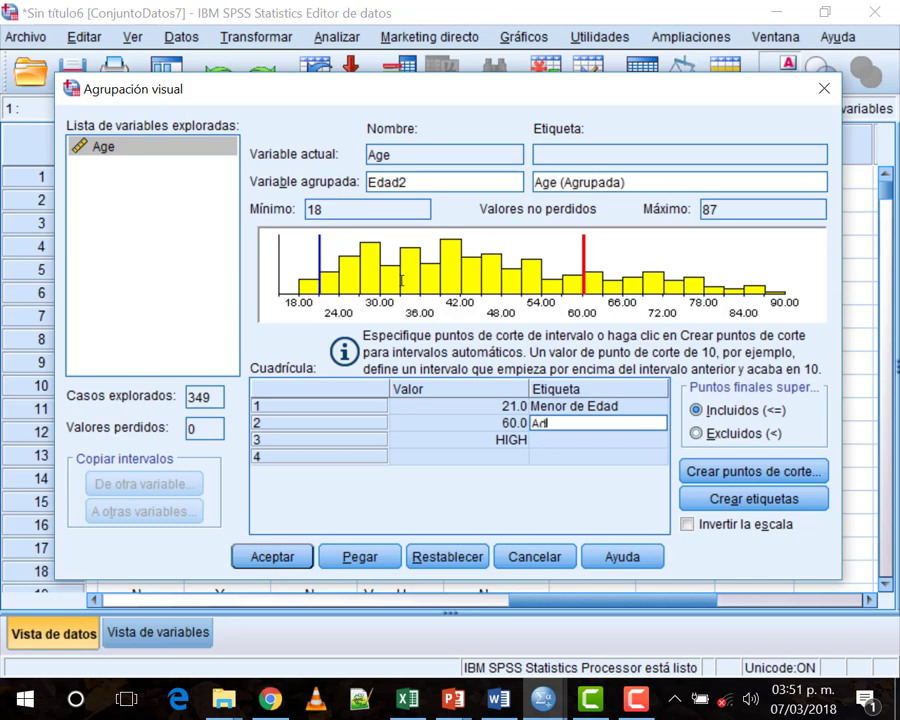
{"action": "left_click", "coordinate": [603, 440]}
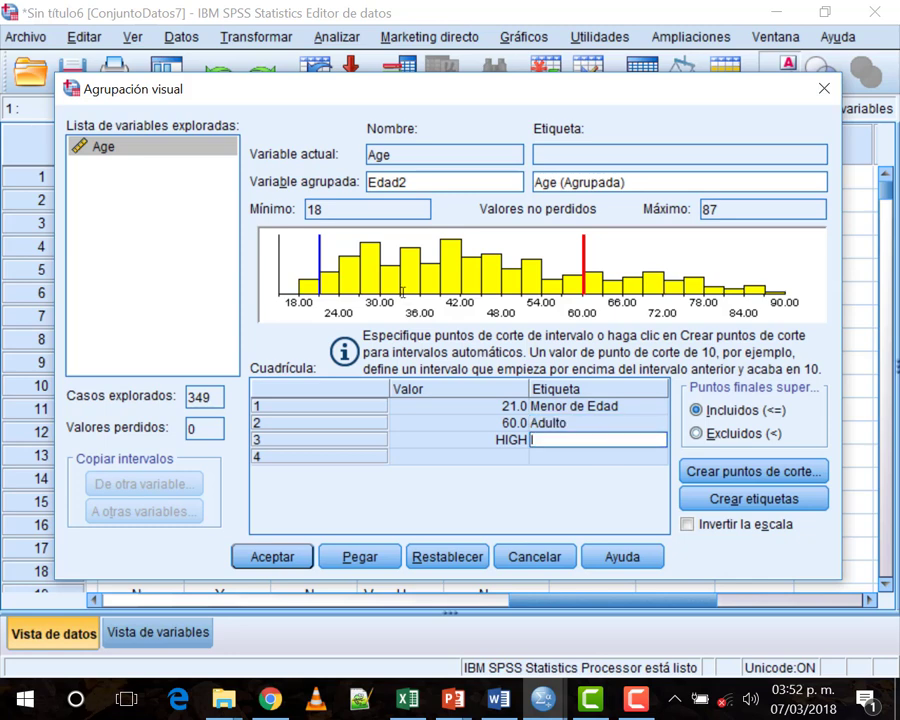
{"action": "type", "text": "Adulto Malyor"}
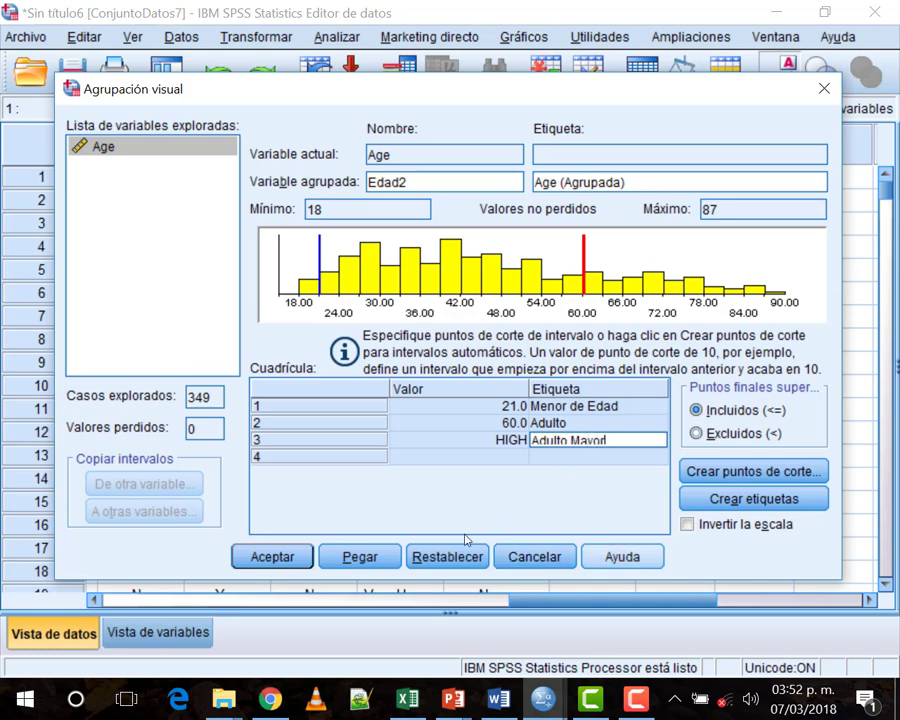
Run the labelled visual binning and accept the creation of the Edad2 variable
{"action": "left_click", "coordinate": [280, 565]}
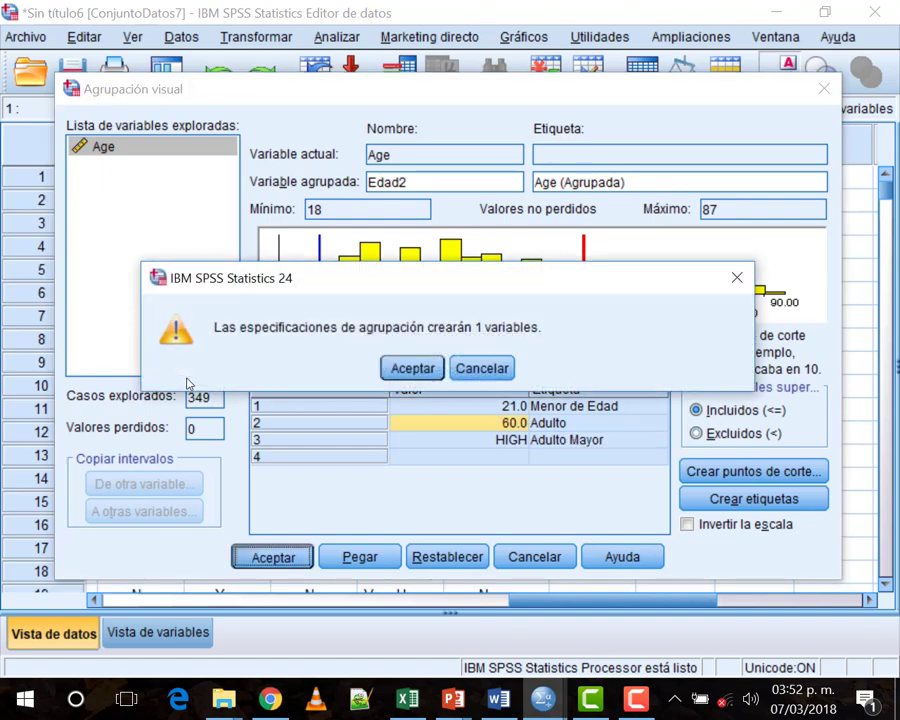
{"action": "key", "text": "Return"}
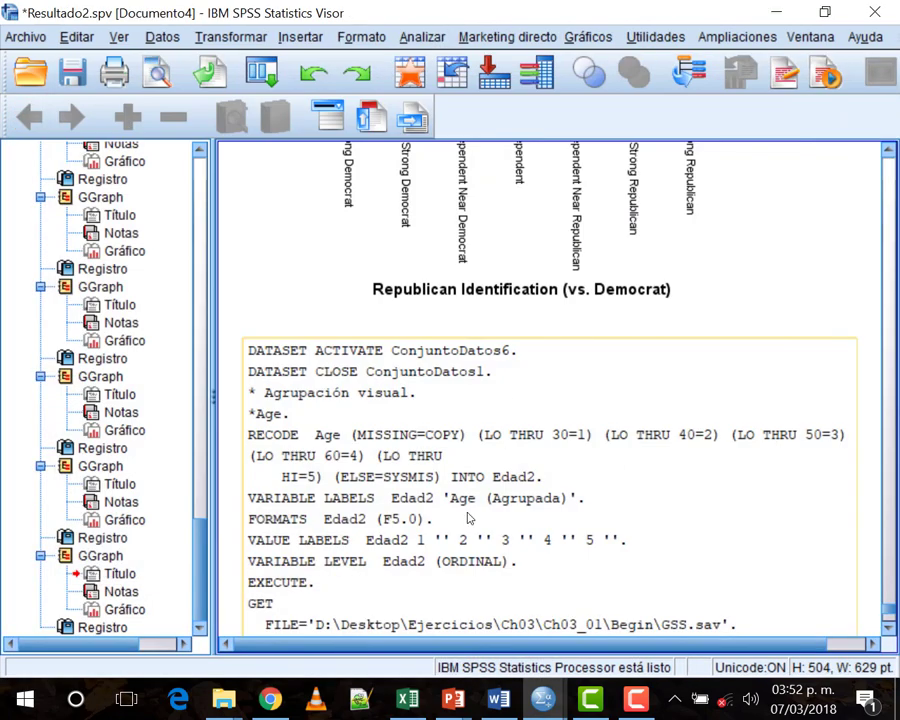
{"action": "mouse_move", "coordinate": [558, 692]}
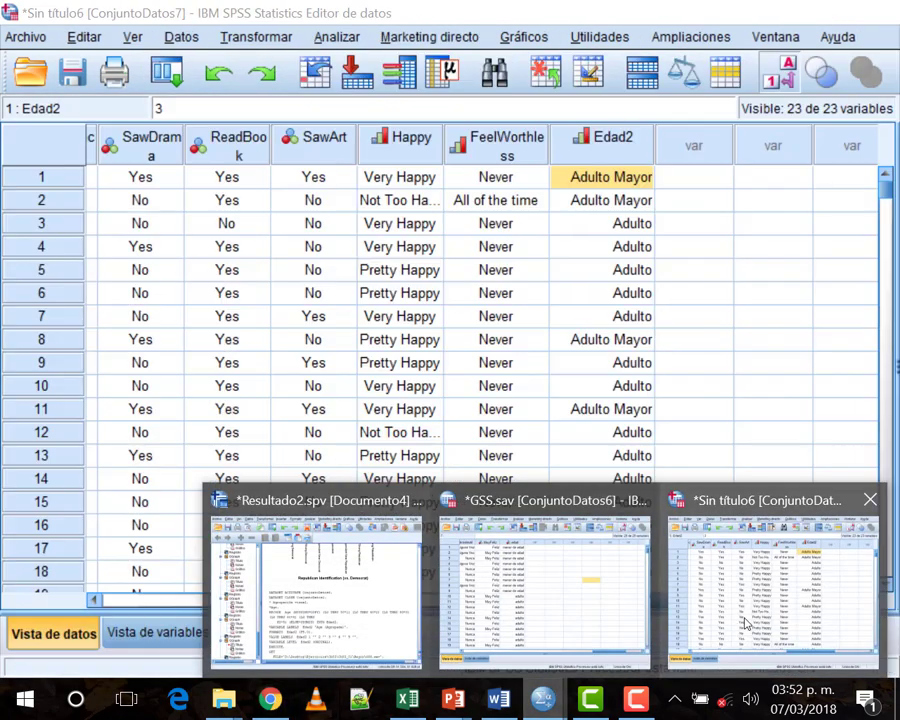
Switch to the untitled dataset Sin título6 and widen the Edad2 column slightly
{"action": "left_click", "coordinate": [745, 622]}
{"action": "left_click", "coordinate": [773, 339]}
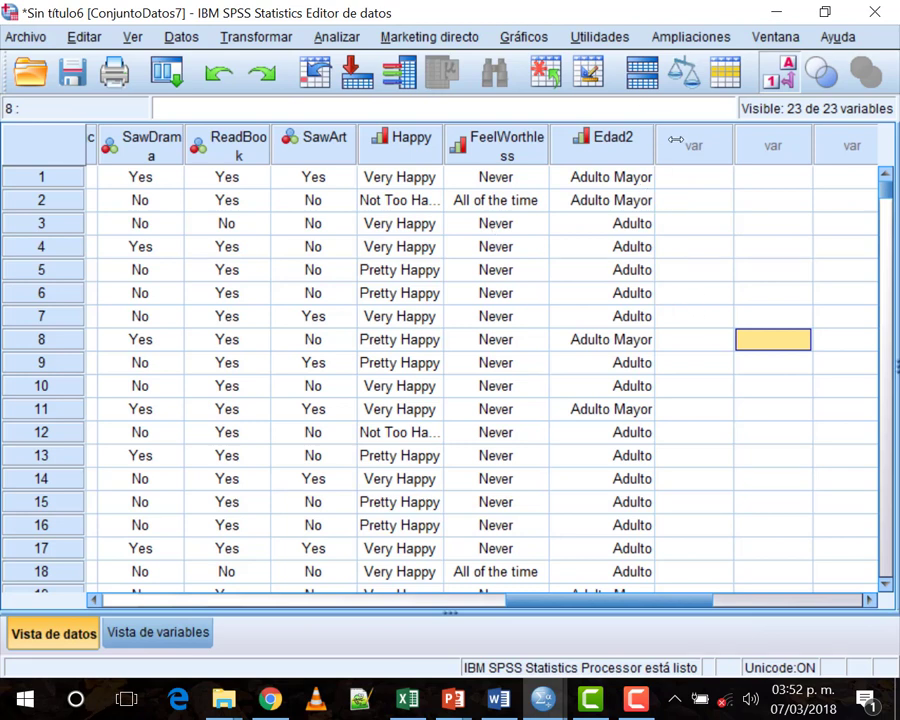
{"action": "mouse_move", "coordinate": [656, 141]}
{"action": "left_mouse_down"}
{"action": "mouse_move", "coordinate": [680, 141]}
{"action": "mouse_move", "coordinate": [664, 141]}
{"action": "left_mouse_up"}
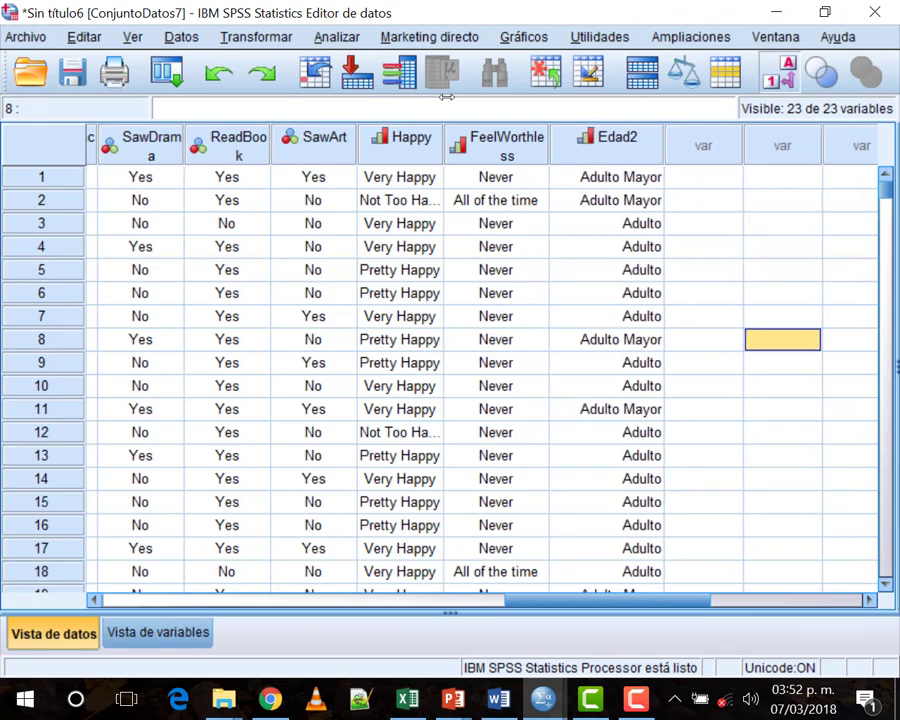
Examine the value labels defined for the Edad2 variable, and return to the data without changing them
{"action": "double_click", "coordinate": [601, 140]}
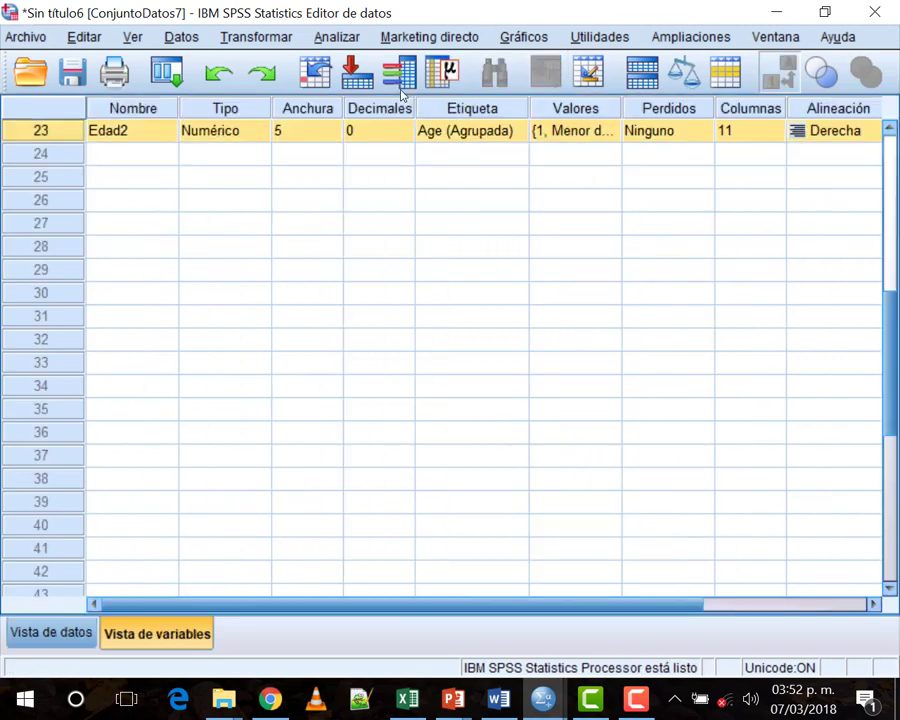
{"action": "scroll", "coordinate": [575, 300], "scroll_direction": "up", "scroll_amount": 1}
{"action": "left_click", "coordinate": [575, 161]}
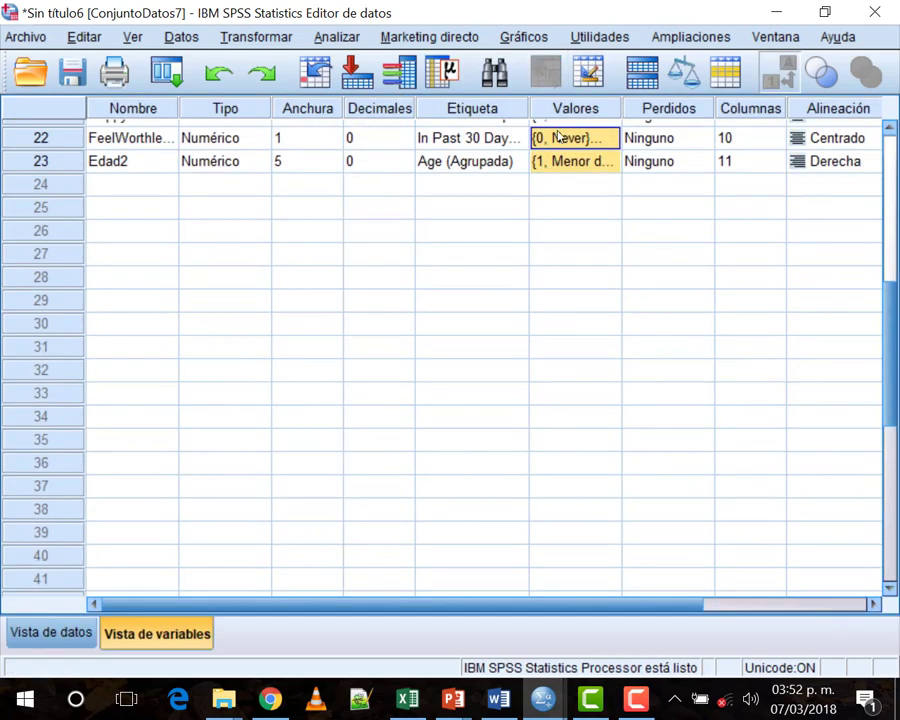
{"action": "left_click", "coordinate": [608, 163]}
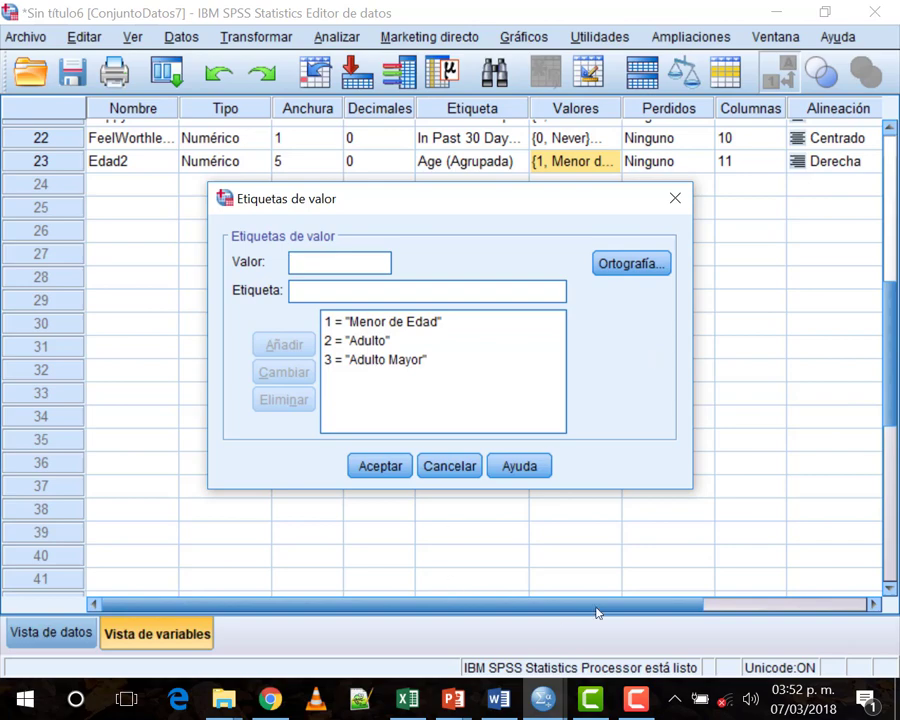
{"action": "left_click", "coordinate": [449, 466]}
{"action": "left_click", "coordinate": [654, 474]}
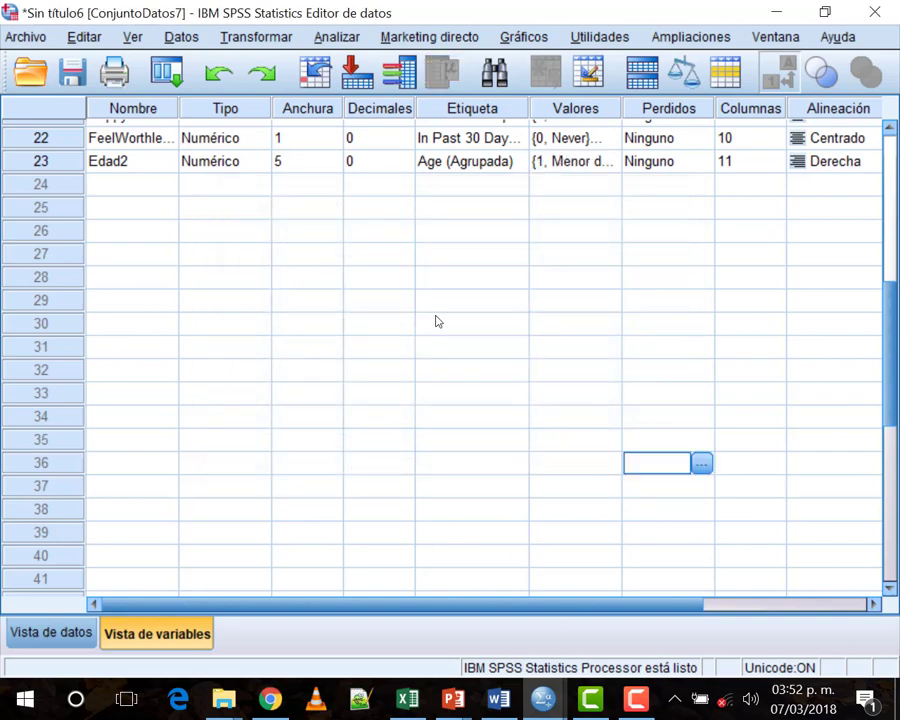
{"action": "key", "text": "ctrl+t"}
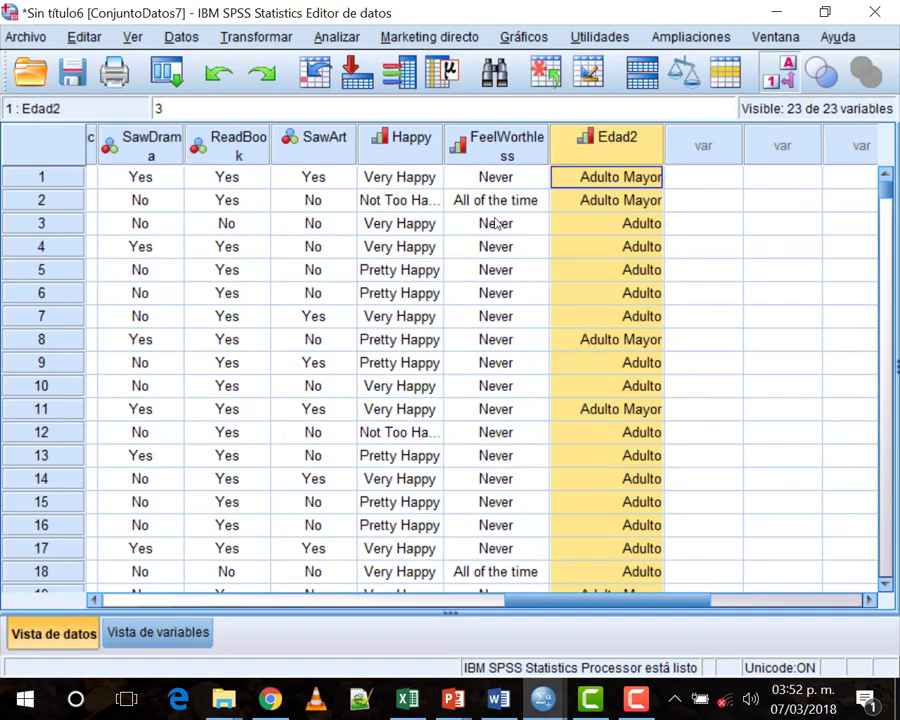
Sort the cases by Edad2 in ascending order and look through the sorted age groups
{"action": "left_click", "coordinate": [703, 362]}
{"action": "left_click", "coordinate": [703, 180]}
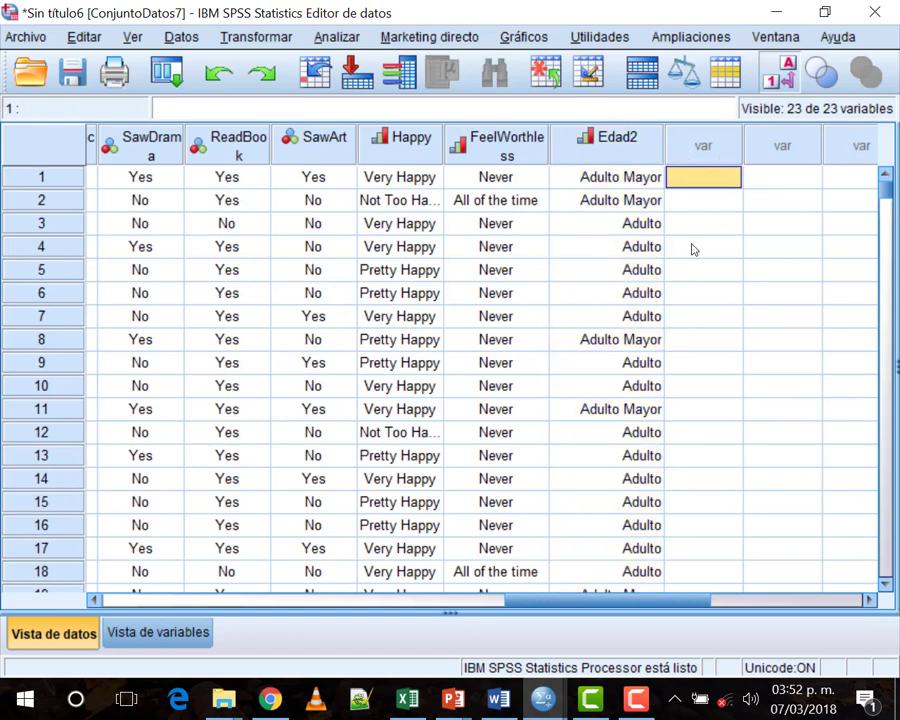
{"action": "left_click", "coordinate": [596, 148]}
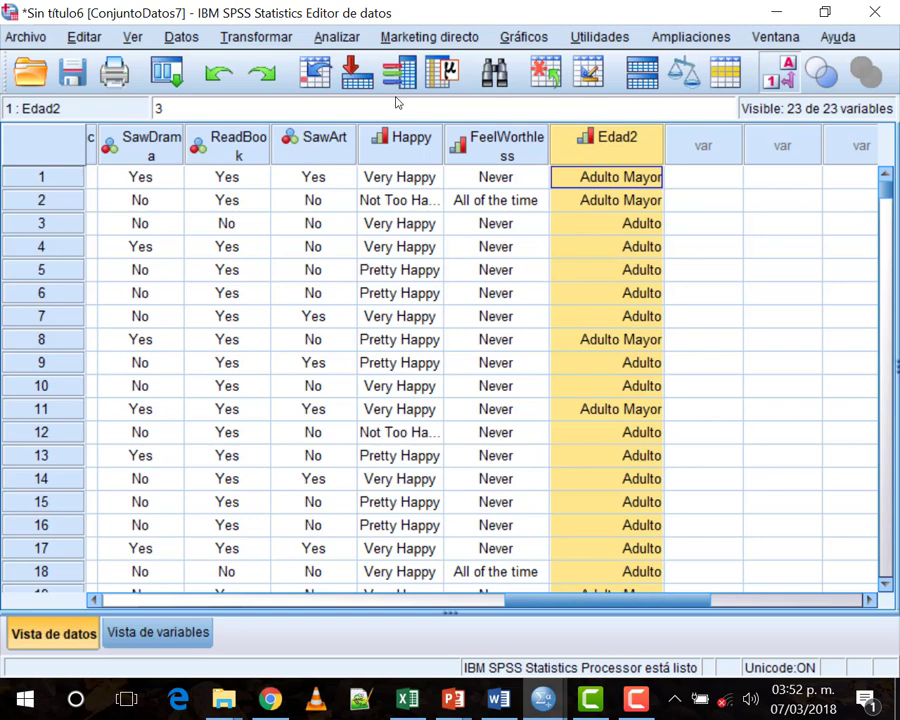
{"action": "right_click", "coordinate": [594, 147]}
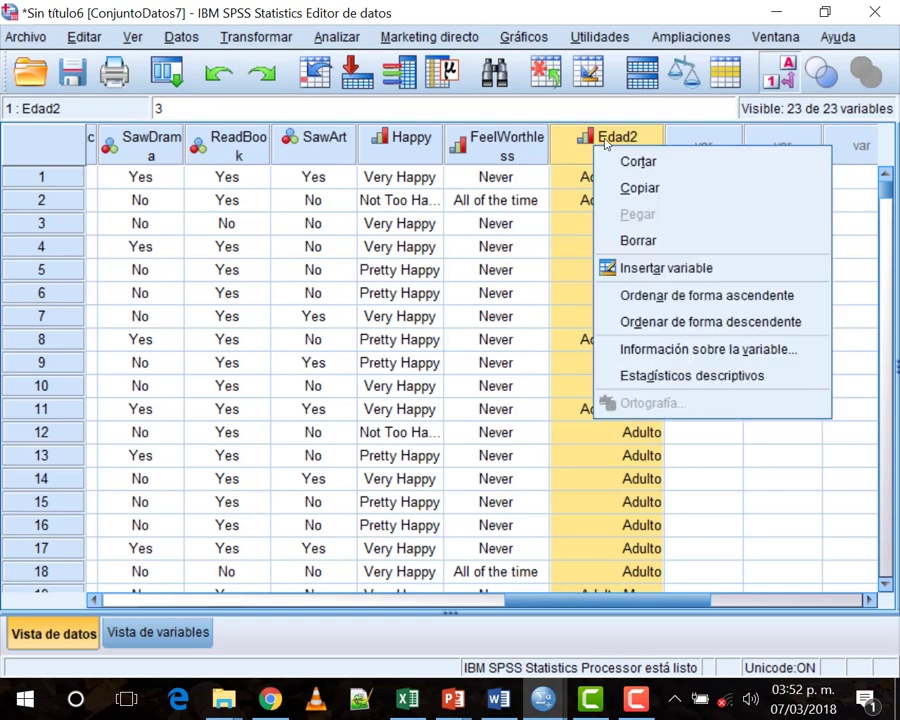
{"action": "left_click", "coordinate": [768, 296]}
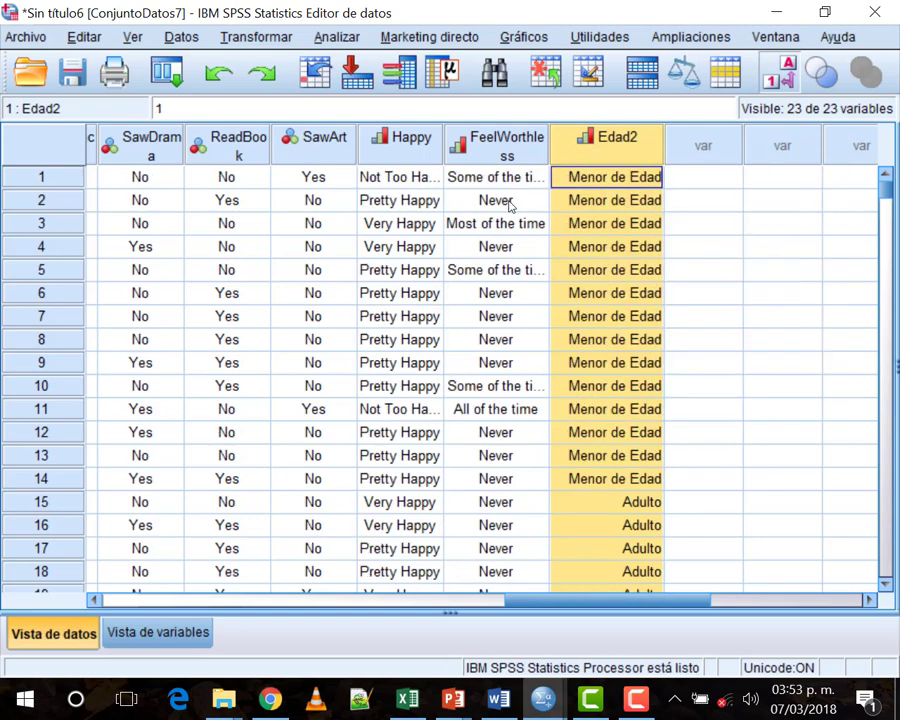
{"action": "scroll", "coordinate": [763, 305], "scroll_direction": "down", "scroll_amount": 20}
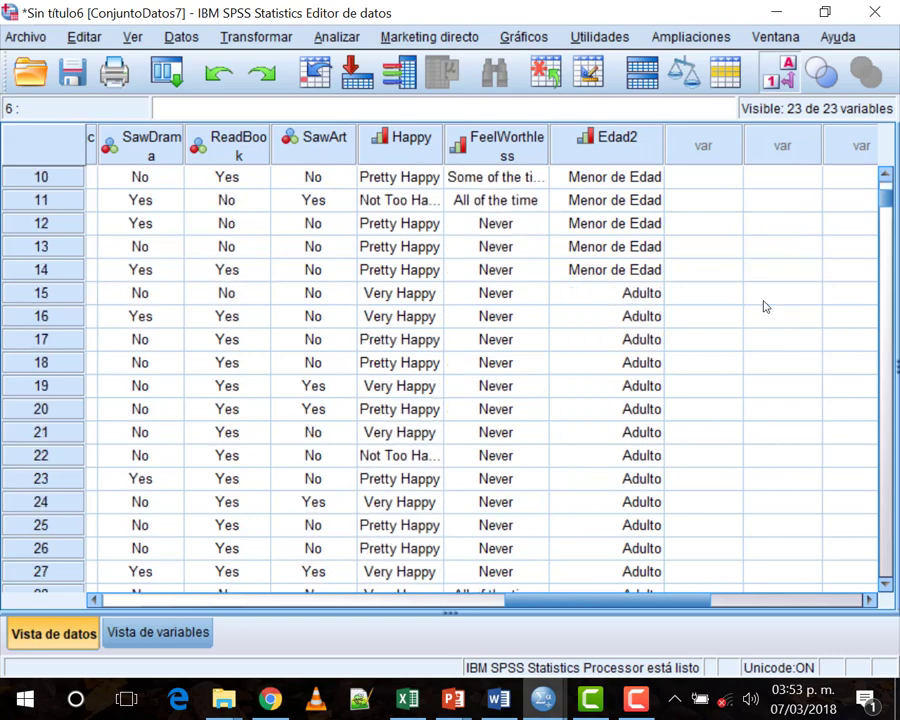
{"action": "scroll", "coordinate": [765, 306], "scroll_direction": "up", "scroll_amount": 20}
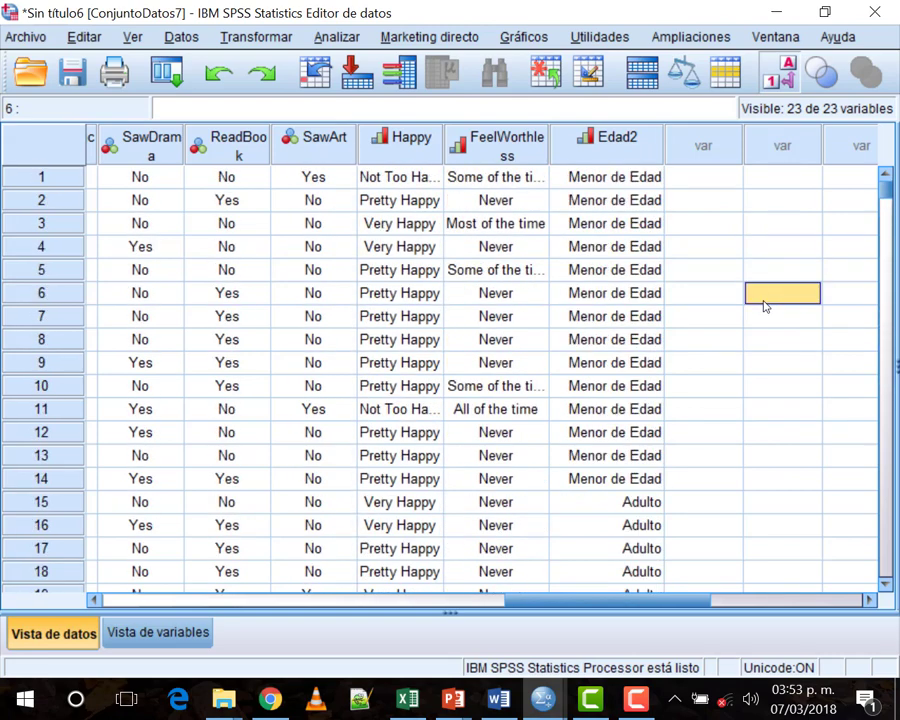
Examine the old and new value options for recoding Age into the same variable, and close them without recoding
{"action": "left_click", "coordinate": [256, 36]}
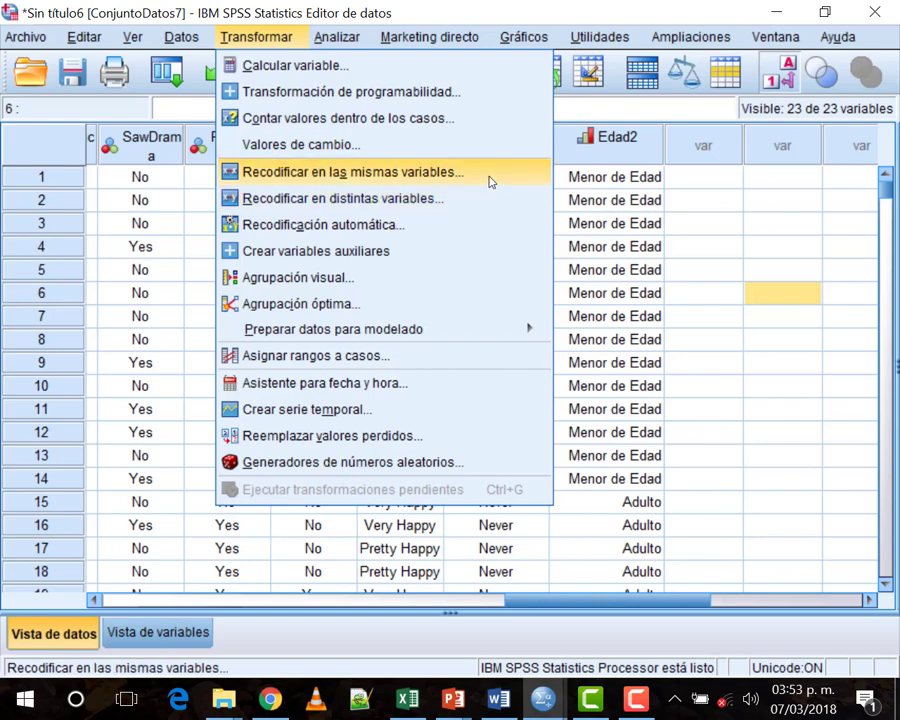
{"action": "left_click", "coordinate": [490, 181]}
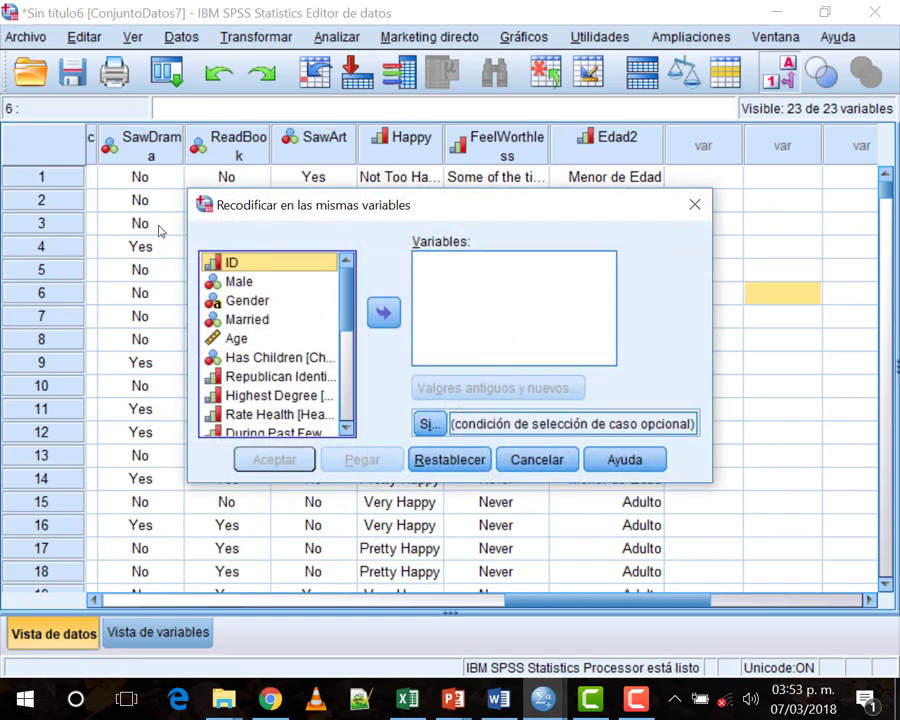
{"action": "double_click", "coordinate": [236, 338]}
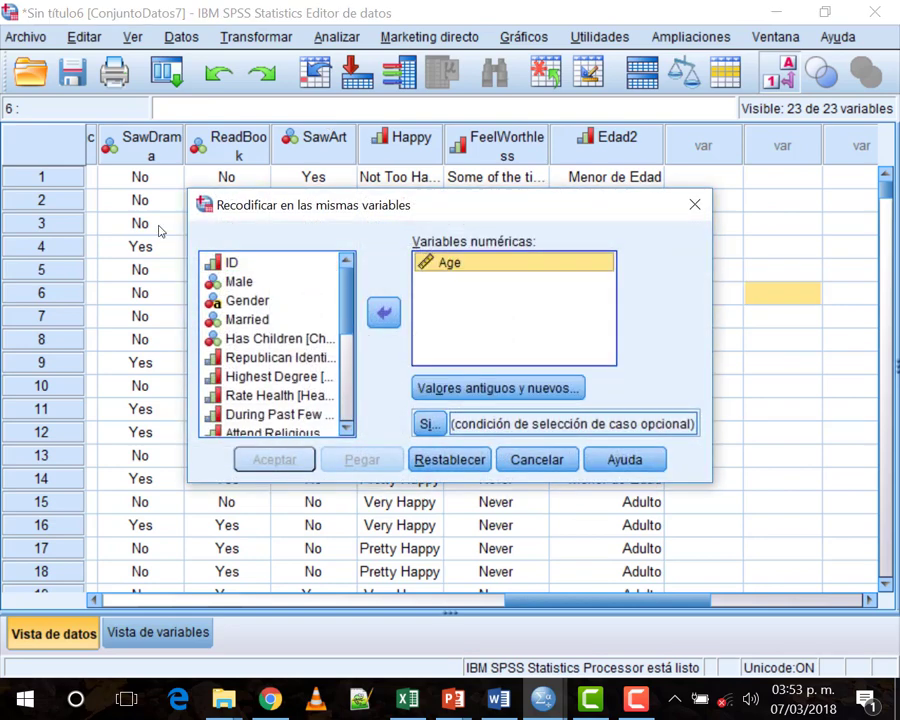
{"action": "left_click", "coordinate": [533, 390]}
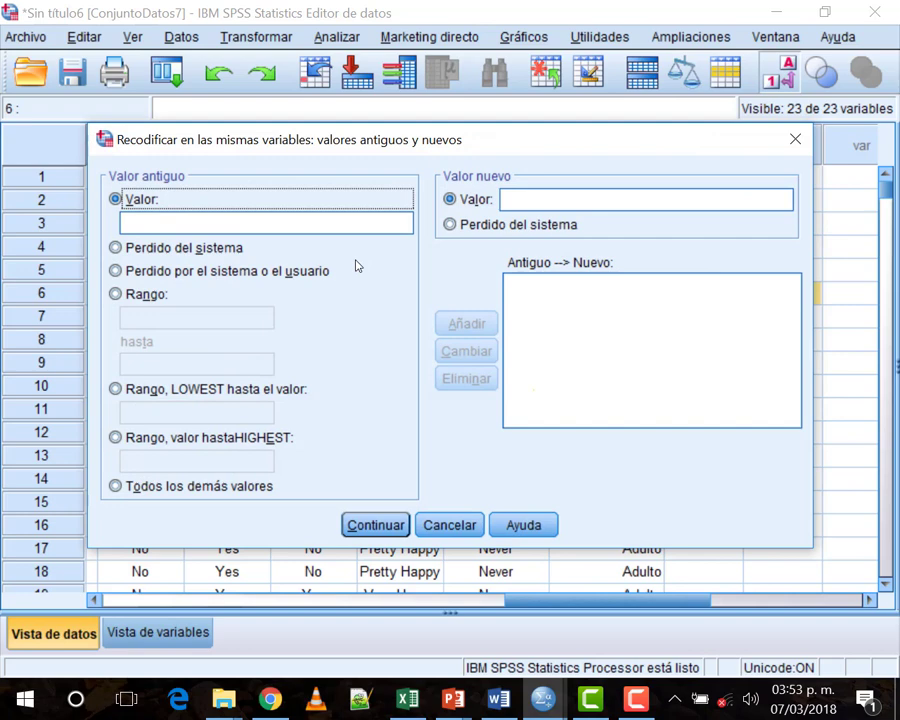
{"action": "left_click", "coordinate": [794, 141]}
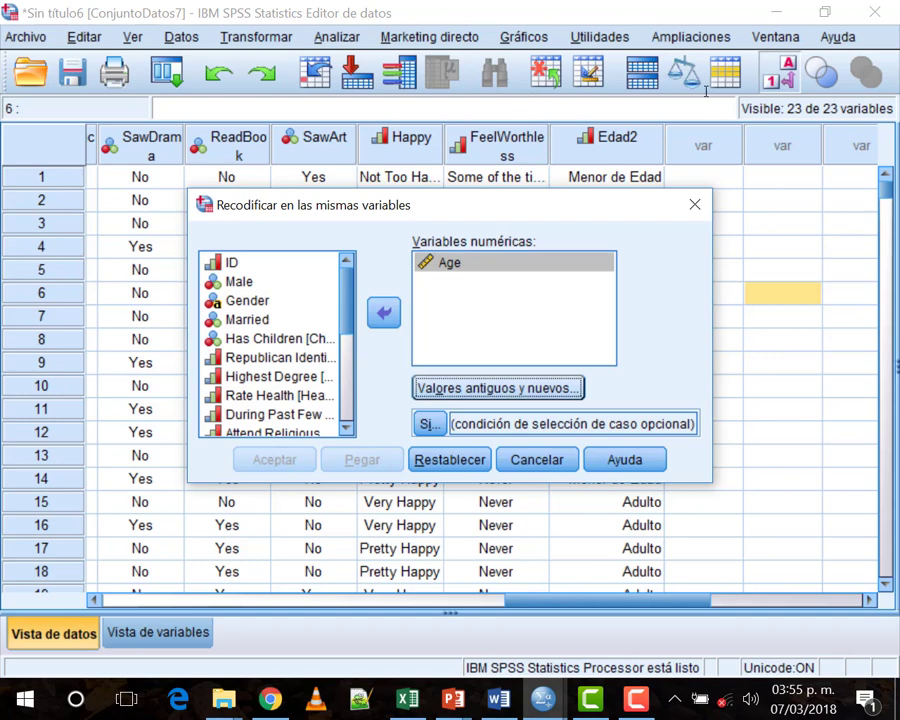
{"action": "left_click", "coordinate": [690, 205]}
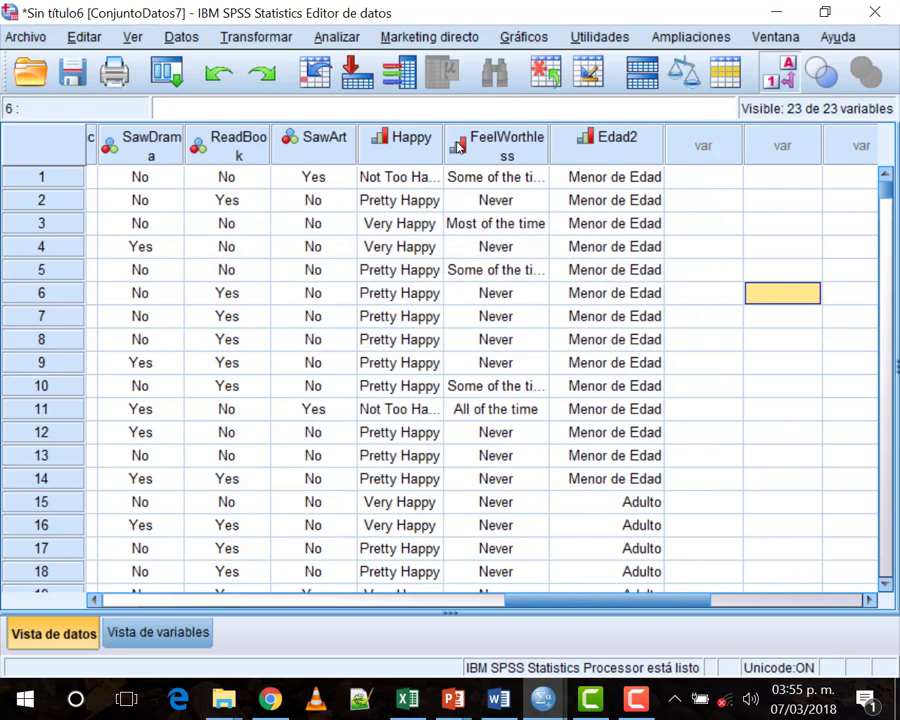
Compare the Age values of the sorted cases with their Edad2 age groups
{"action": "key", "text": "Up"}
{"action": "key", "text": "Up"}
{"action": "key", "text": "Up"}
{"action": "key", "text": "Left"}
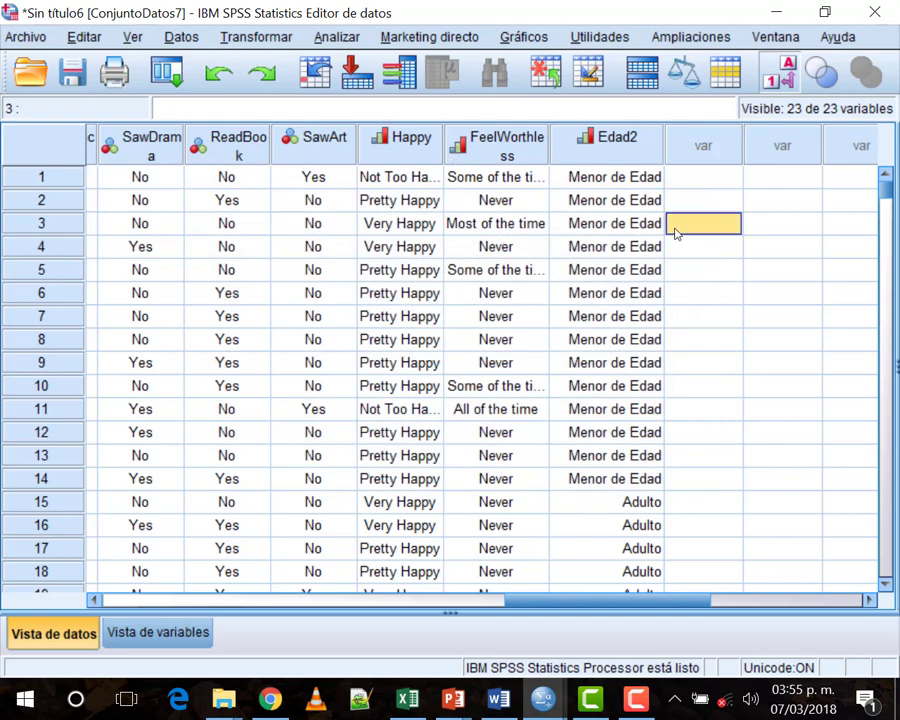
{"action": "scroll", "coordinate": [674, 230], "scroll_direction": "down", "scroll_amount": 7}
{"action": "scroll", "coordinate": [674, 230], "scroll_direction": "up", "scroll_amount": 7}
{"action": "left_click", "coordinate": [492, 604]}
{"action": "left_click_drag", "start_coordinate": [492, 604], "coordinate": [180, 604]}
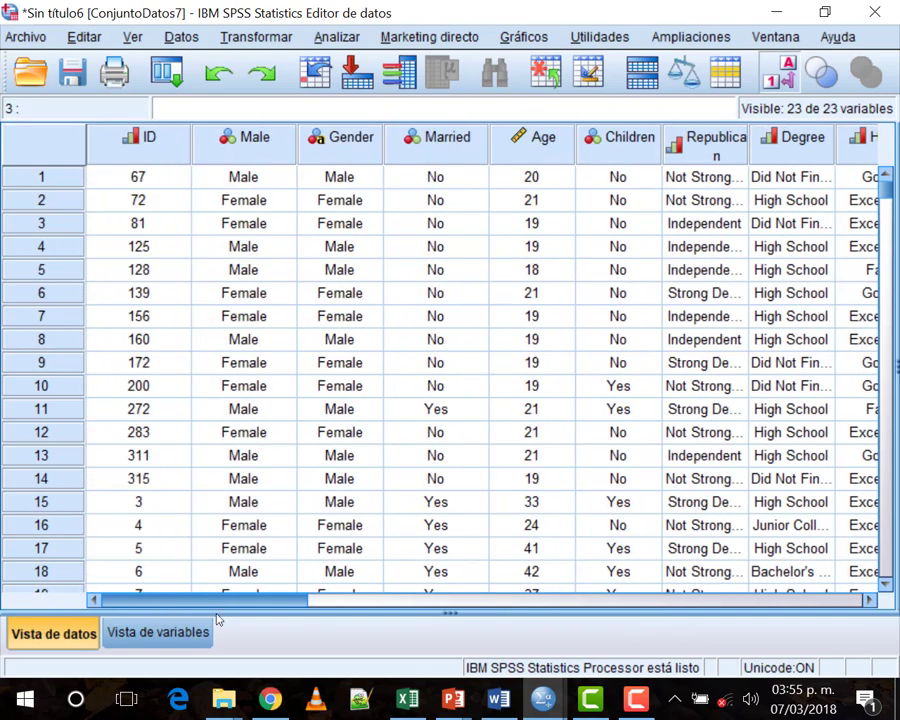
{"action": "scroll", "coordinate": [190, 620], "scroll_direction": "right", "scroll_amount": 2}
{"action": "scroll", "coordinate": [255, 625], "scroll_direction": "left", "scroll_amount": 1}
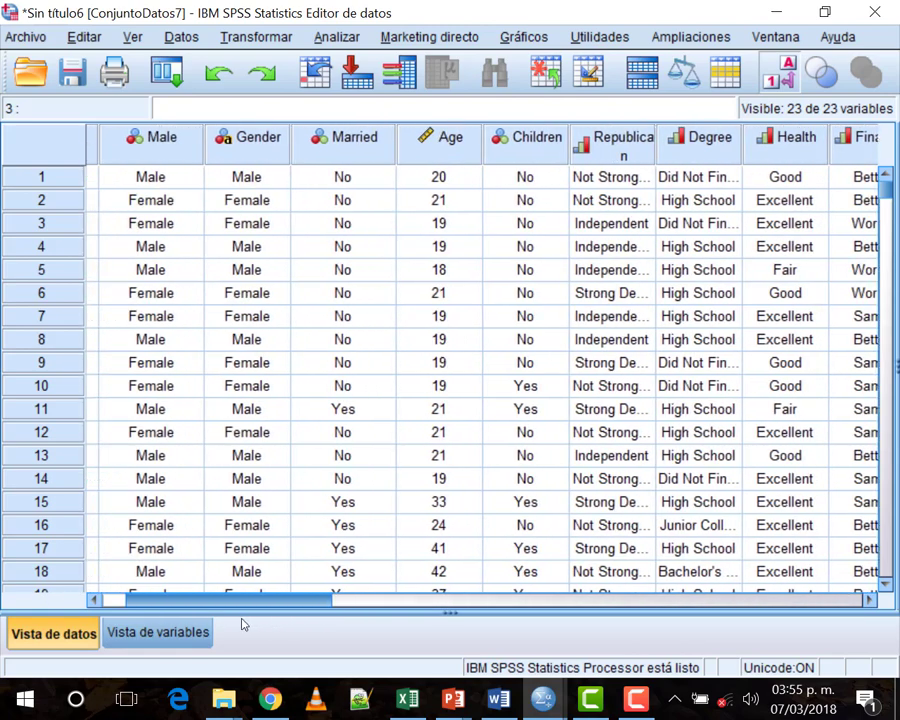
{"action": "scroll", "coordinate": [243, 625], "scroll_direction": "left", "scroll_amount": 1}
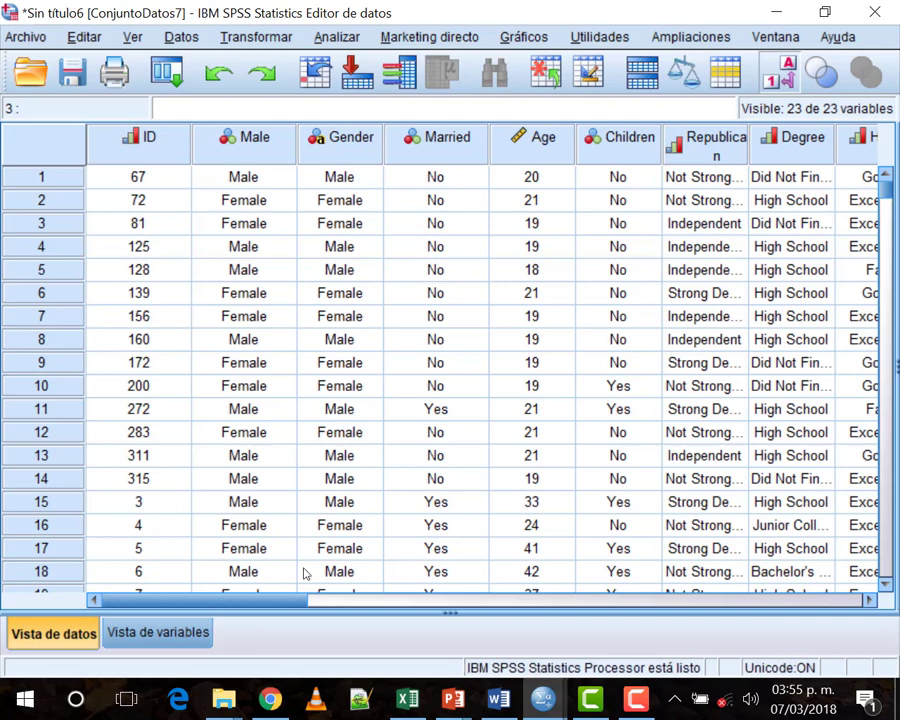
{"action": "mouse_move", "coordinate": [257, 598]}
{"action": "left_mouse_down"}
{"action": "mouse_move", "coordinate": [443, 612]}
{"action": "mouse_move", "coordinate": [780, 612]}
{"action": "left_mouse_up"}
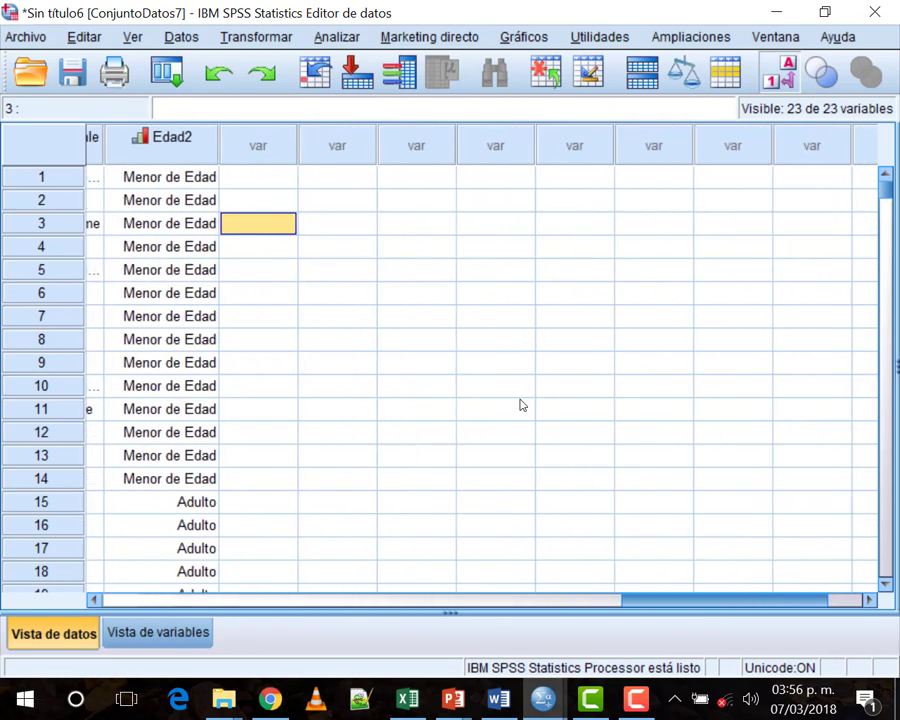
Start a new visual binning with Age as the variable to group and scan its cases
{"action": "left_click", "coordinate": [252, 35]}
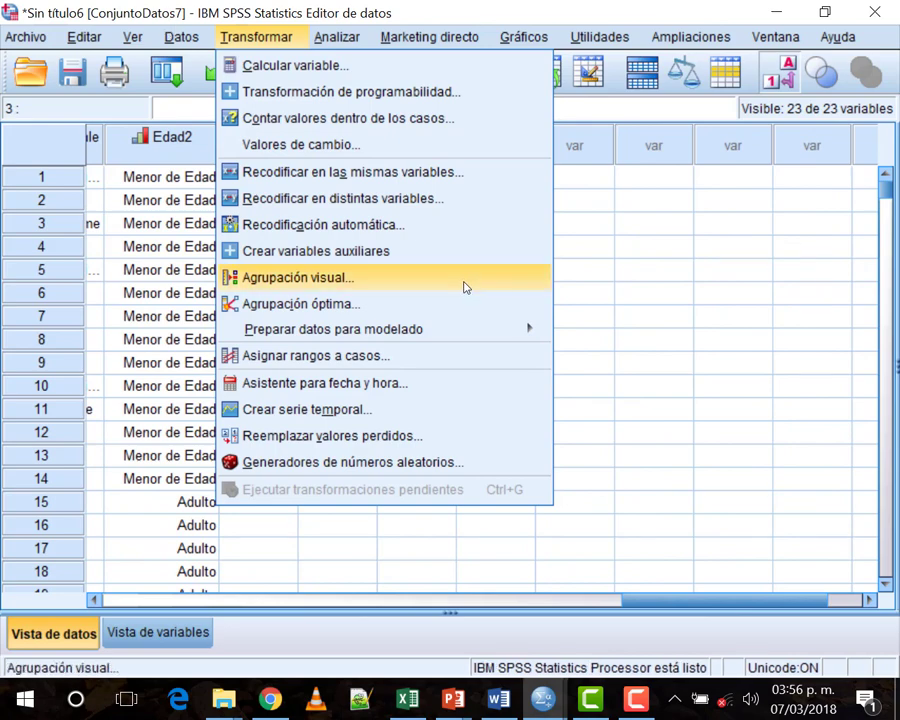
{"action": "left_click", "coordinate": [465, 286]}
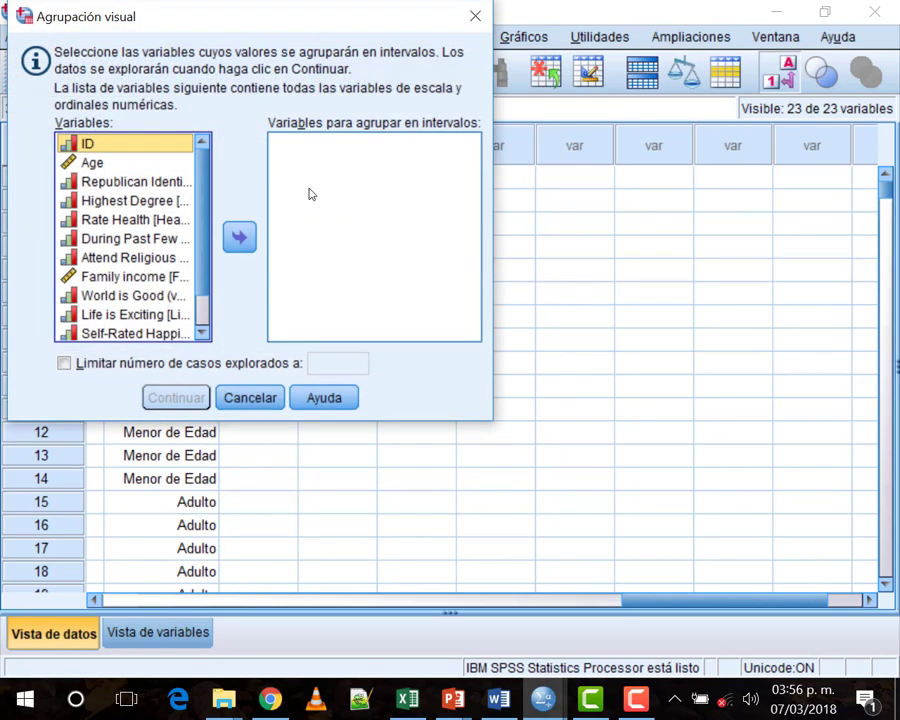
{"action": "left_click", "coordinate": [110, 162]}
{"action": "left_click", "coordinate": [239, 236]}
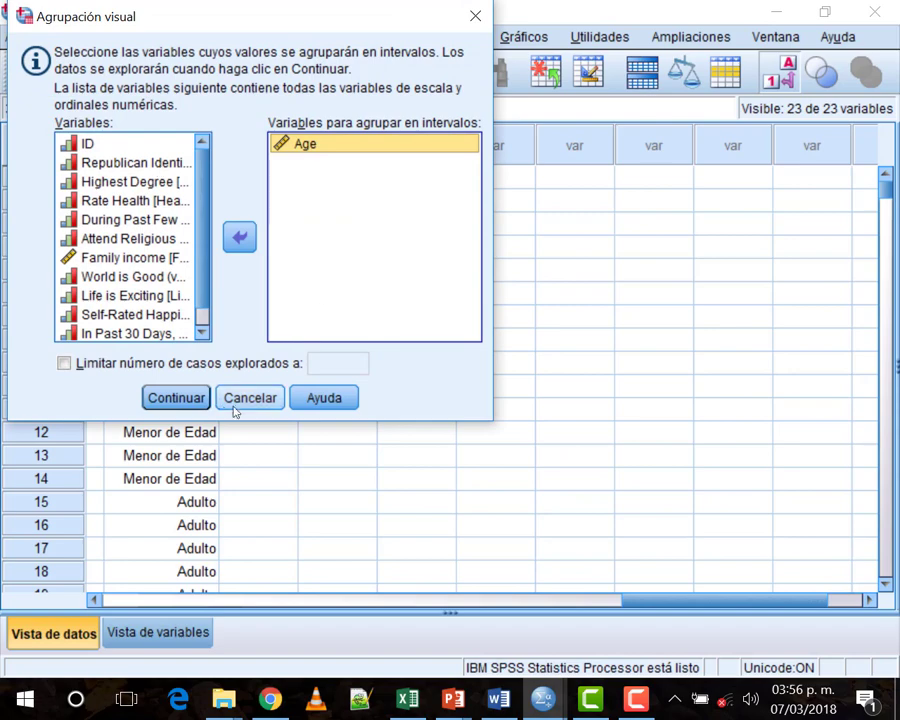
{"action": "left_click", "coordinate": [176, 397]}
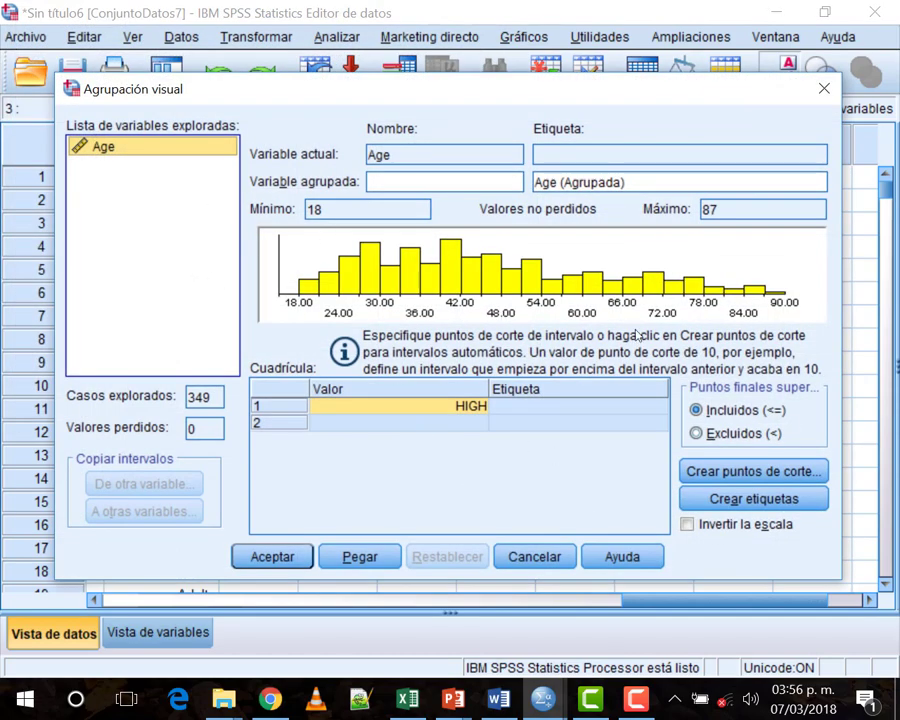
Create equal-width Age cut points with the first at 10, 9 cut points in total and a width of 10
{"action": "left_click", "coordinate": [796, 476]}
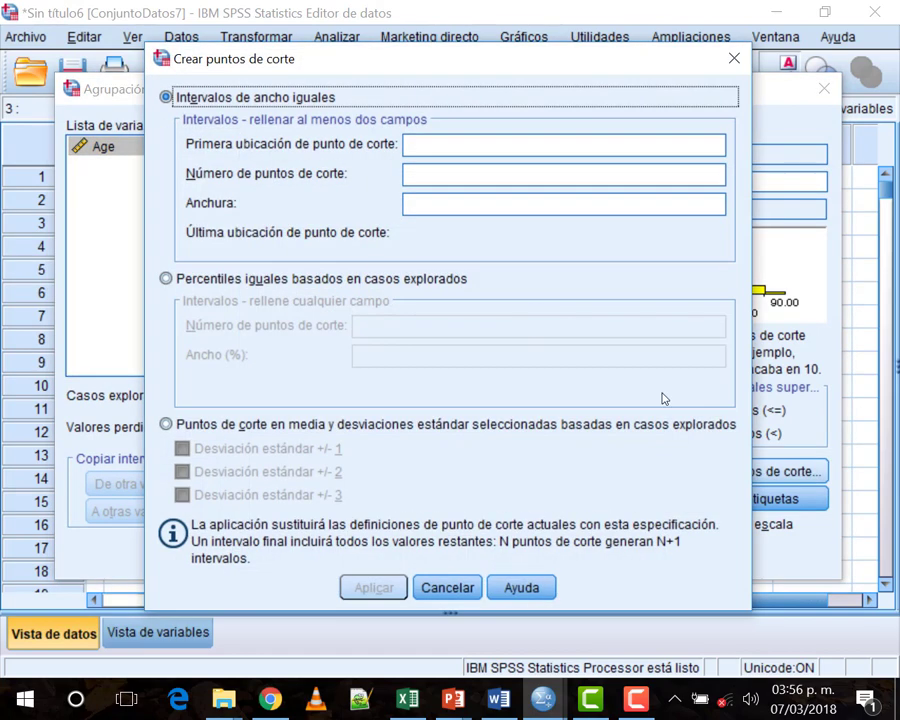
{"action": "left_click", "coordinate": [380, 281]}
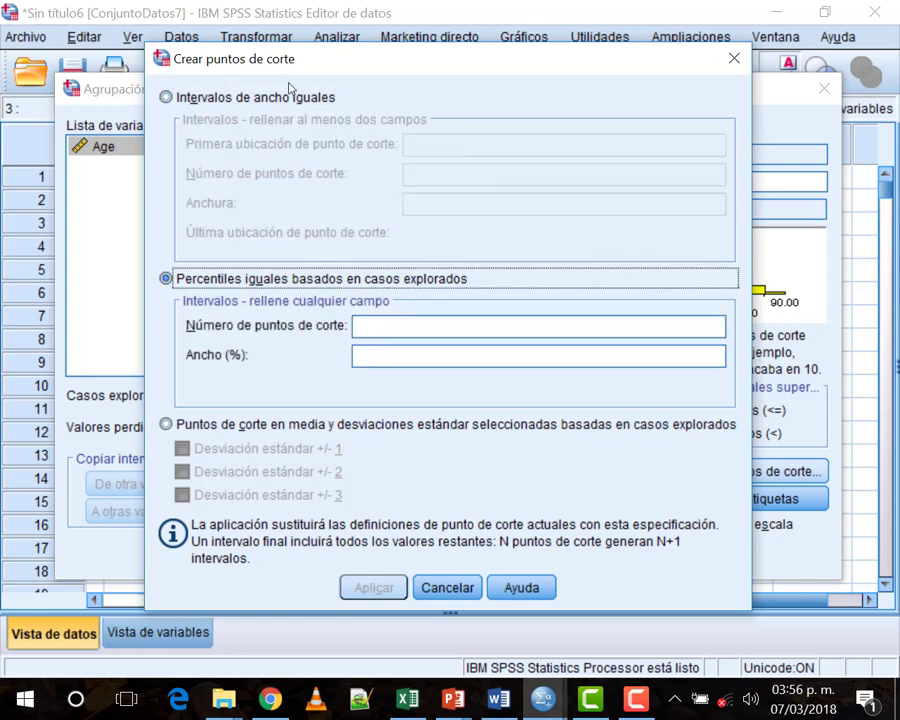
{"action": "left_click", "coordinate": [291, 95]}
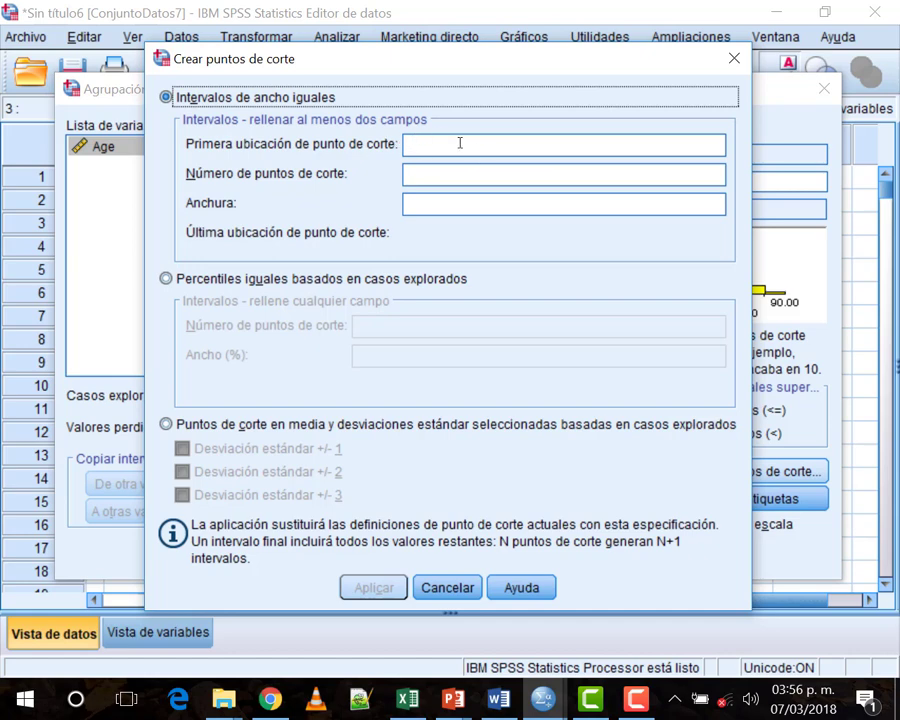
{"action": "left_click", "coordinate": [460, 143]}
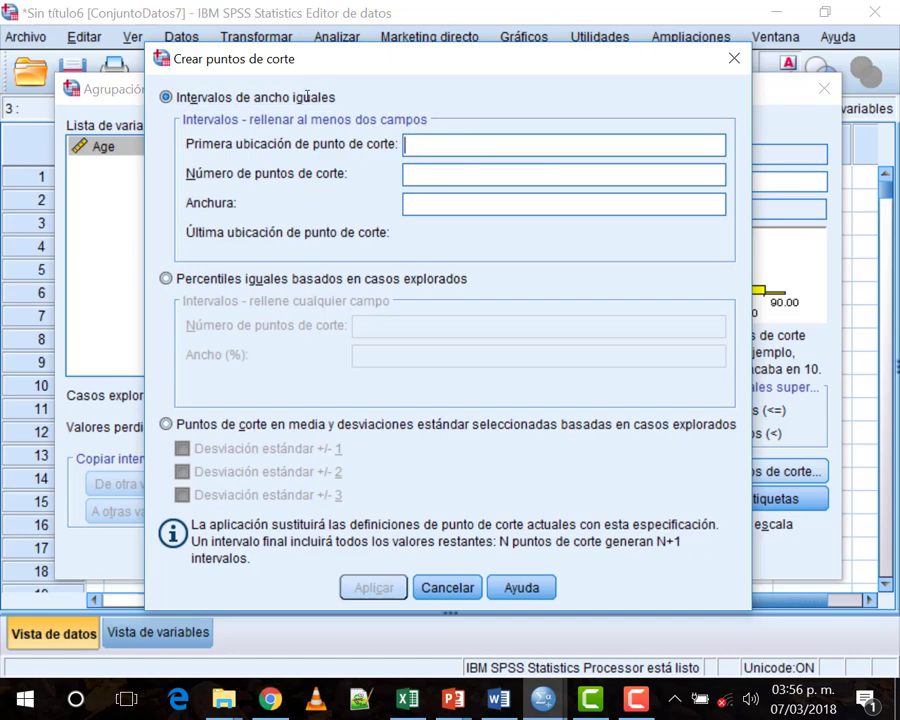
{"action": "type", "text": "10"}
{"action": "type", "text": "9"}
{"action": "key", "text": "Tab"}
{"action": "type", "text": "10"}
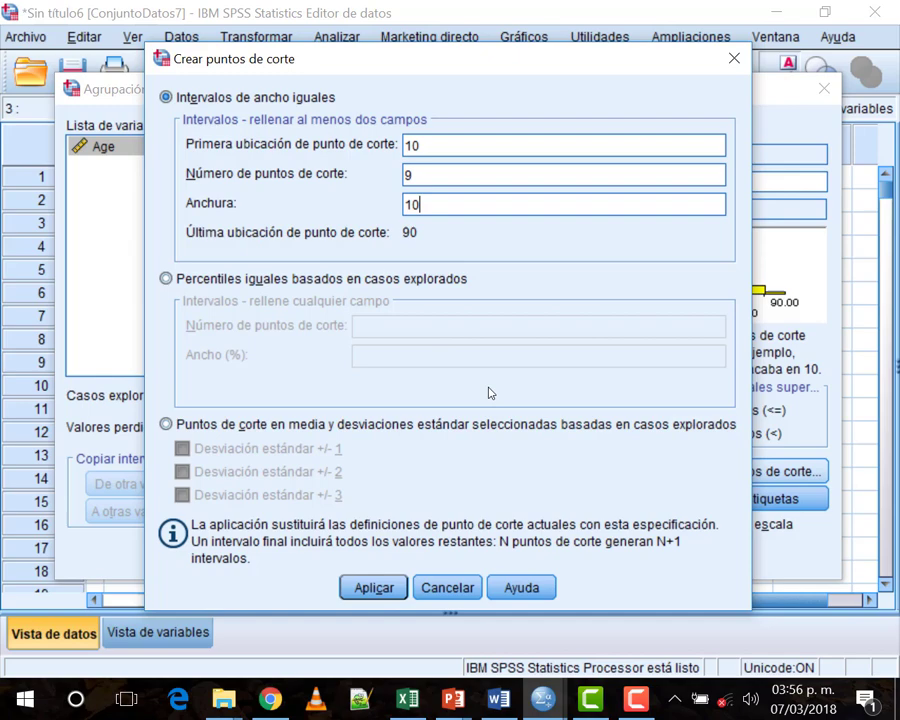
{"action": "left_click", "coordinate": [374, 587]}
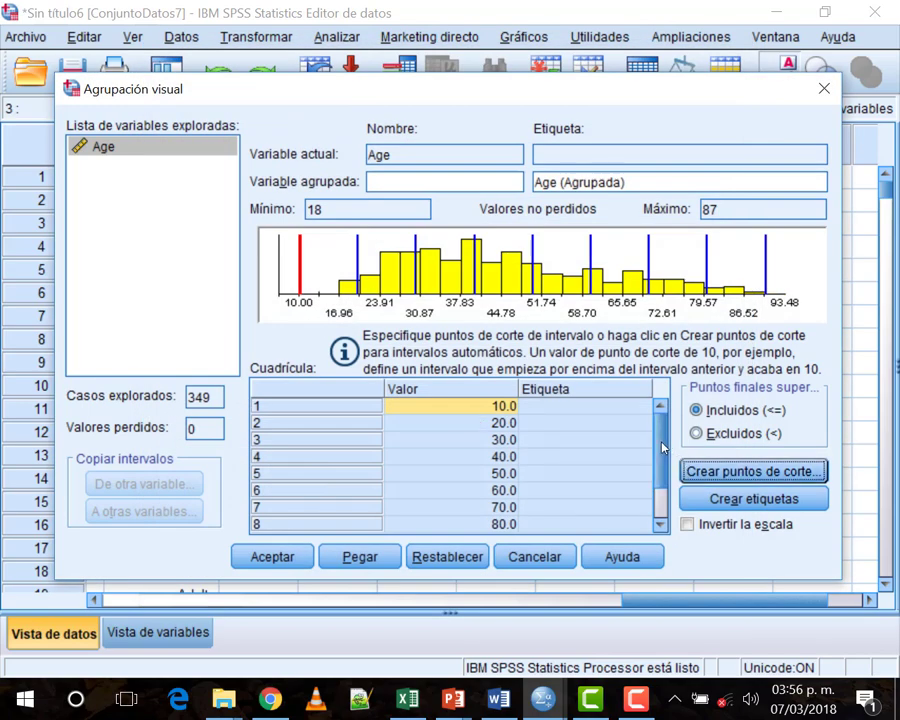
Label the Age cut point 10 as niños and the cut point 20 as veintes
{"action": "scroll", "coordinate": [660, 425], "scroll_direction": "down", "scroll_amount": 1}
{"action": "scroll", "coordinate": [660, 425], "scroll_direction": "up", "scroll_amount": 1}
{"action": "scroll", "coordinate": [658, 437], "scroll_direction": "down", "scroll_amount": 1}
{"action": "scroll", "coordinate": [658, 437], "scroll_direction": "up", "scroll_amount": 1}
{"action": "left_click", "coordinate": [564, 406]}
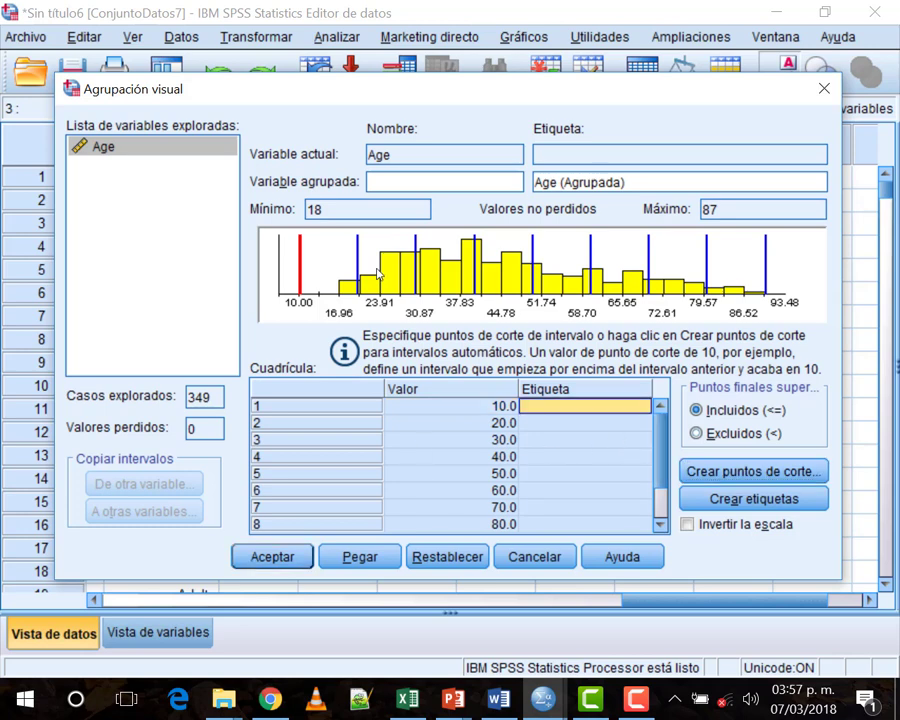
{"action": "left_click", "coordinate": [570, 405]}
{"action": "type", "text": "miños"}
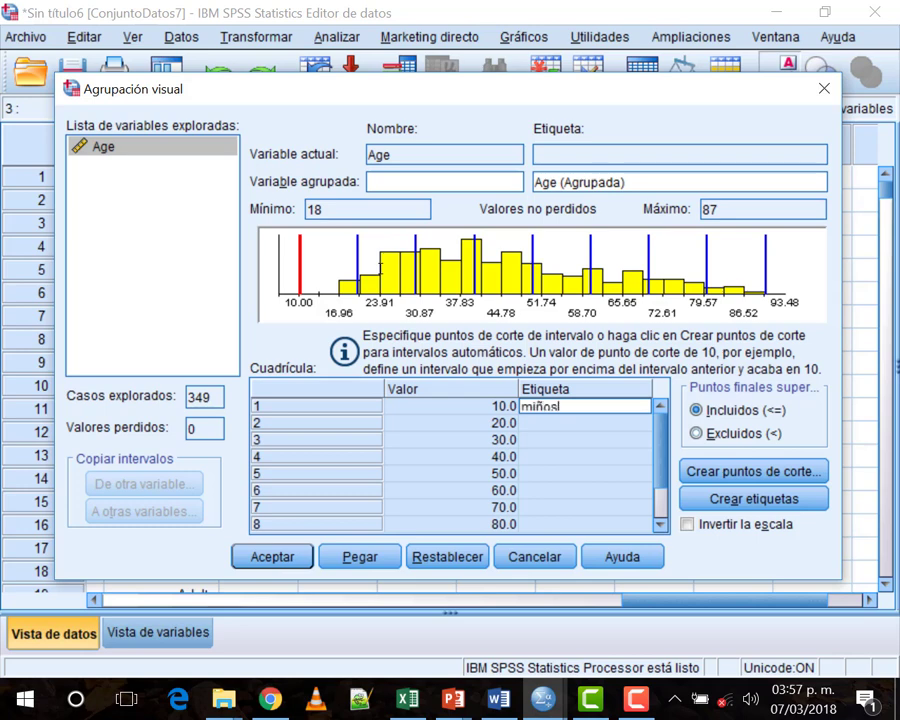
{"action": "key", "text": "shift+Home"}
{"action": "type", "text": "niños"}
{"action": "key", "text": "Return"}
{"action": "type", "text": "veintes"}
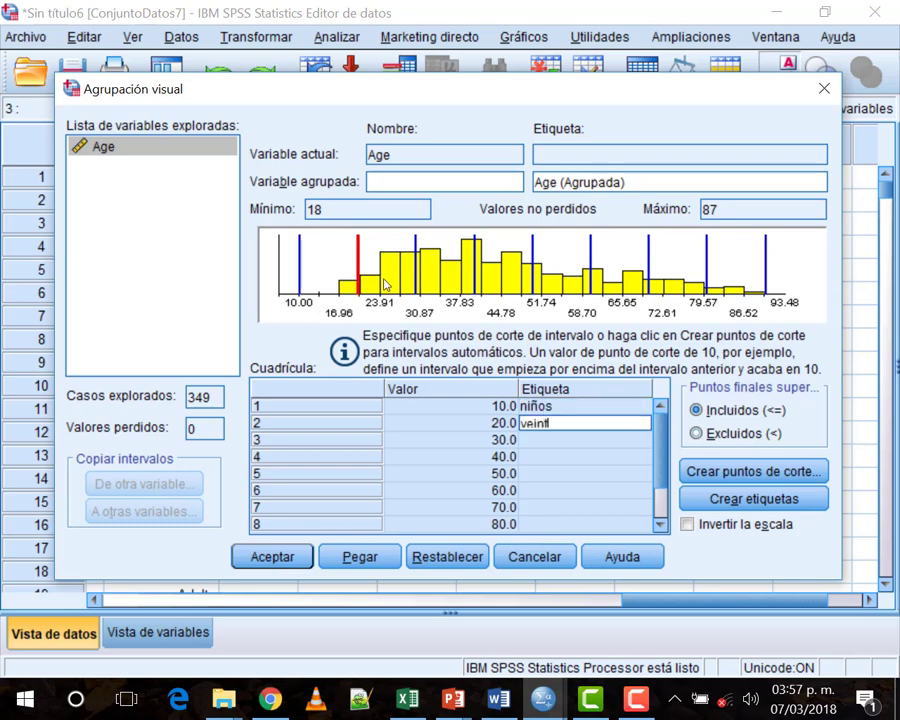
{"action": "key", "text": "Return"}
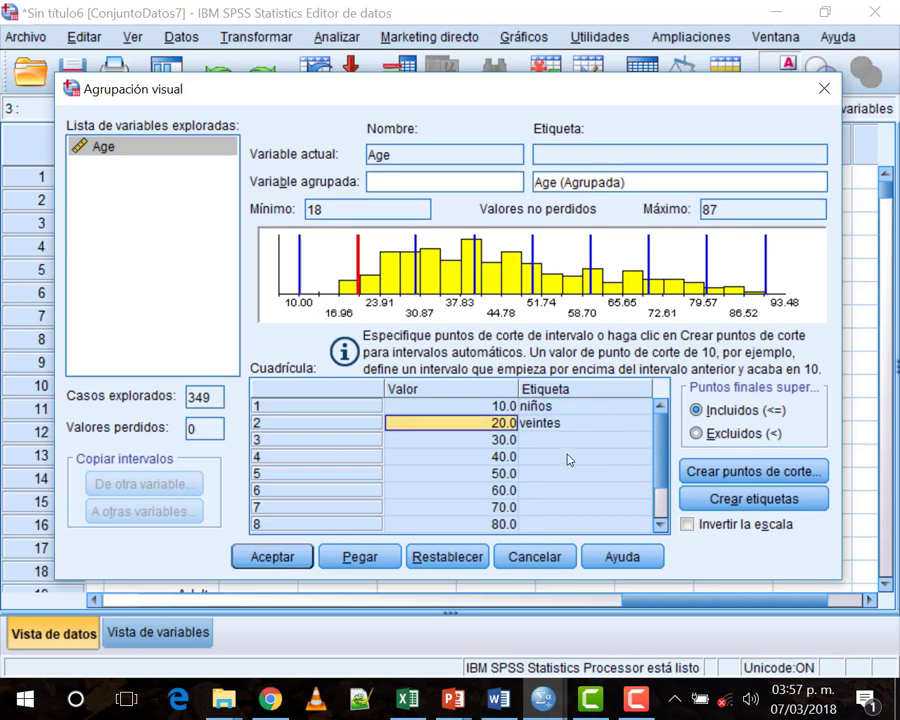
Label the Age cut point 30 as treintas and the cut point 40 as cuarentas
{"action": "left_click", "coordinate": [566, 456]}
{"action": "left_click", "coordinate": [560, 438]}
{"action": "type", "text": "trei"}
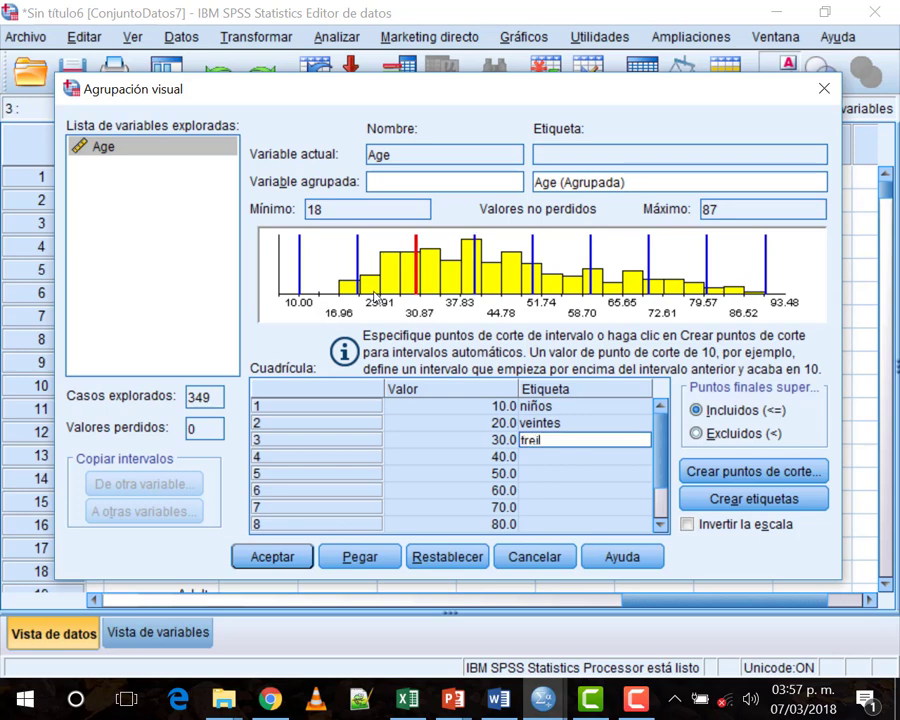
{"action": "type", "text": "ntas"}
{"action": "left_click", "coordinate": [568, 458]}
{"action": "type", "text": "cuarent"}
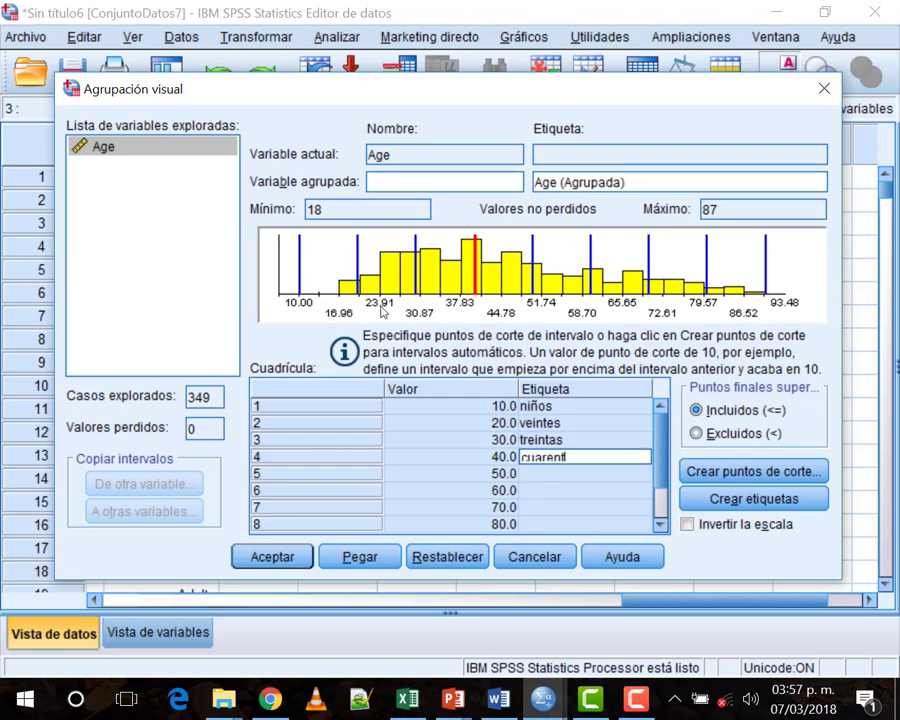
{"action": "type", "text": "as"}
Label the Age cut point 50 as cincuentas and the cut point 60 as sesentas
{"action": "left_click", "coordinate": [576, 476]}
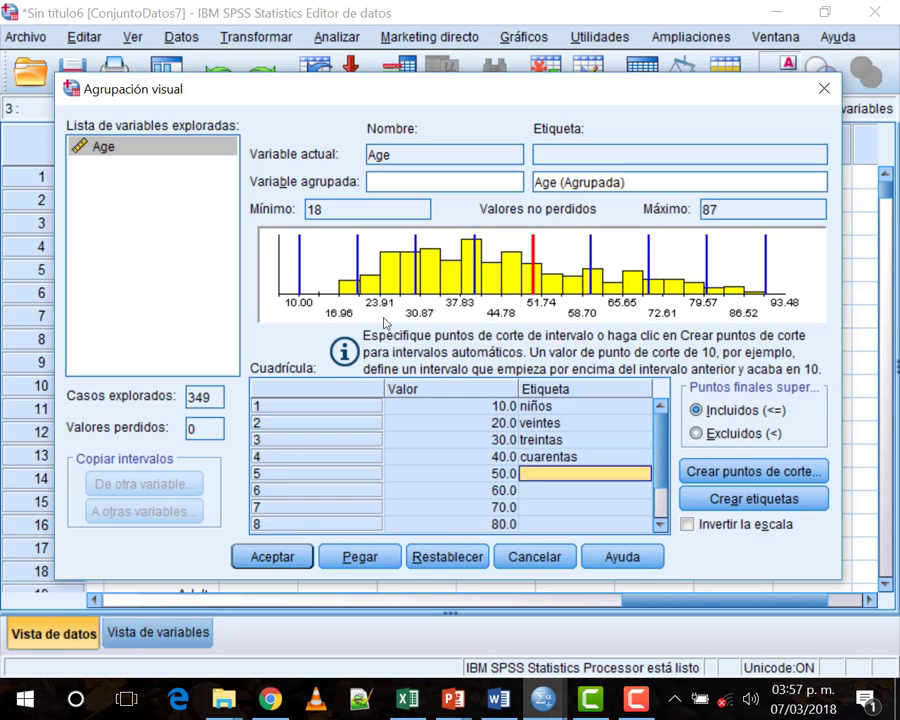
{"action": "type", "text": "cincuenta"}
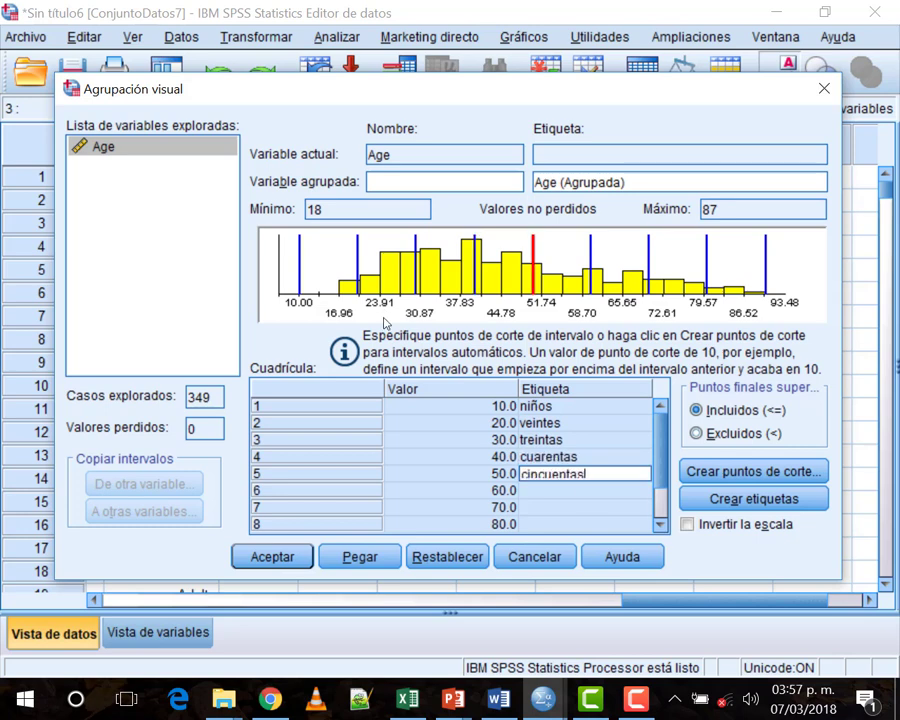
{"action": "type", "text": "s"}
{"action": "key", "text": "Return"}
{"action": "type", "text": "sesentas"}
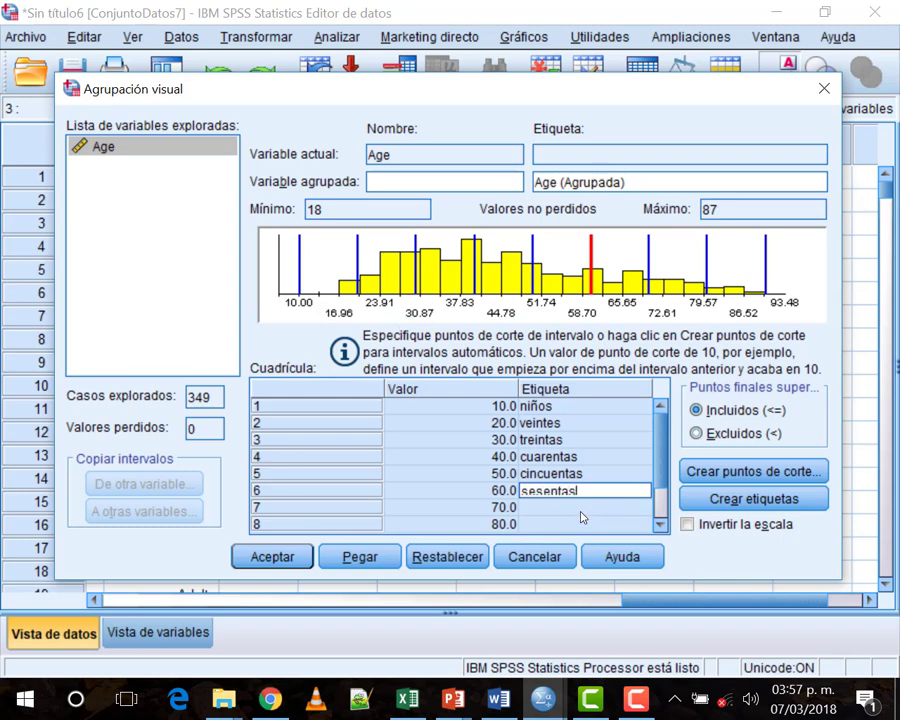
Label the Age cut points 70, 80 and 90 as setentas, ochentas and noventas
{"action": "key", "text": "Return"}
{"action": "type", "text": "ste"}
{"action": "key", "text": "BackSpace"}
{"action": "key", "text": "BackSpace"}
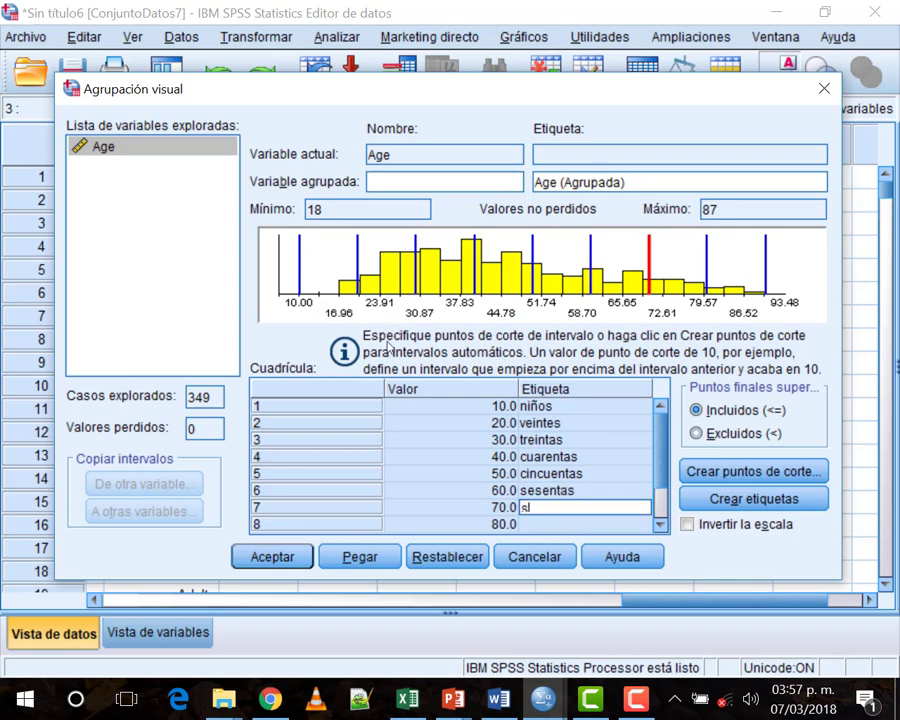
{"action": "type", "text": "etentas"}
{"action": "key", "text": "Return"}
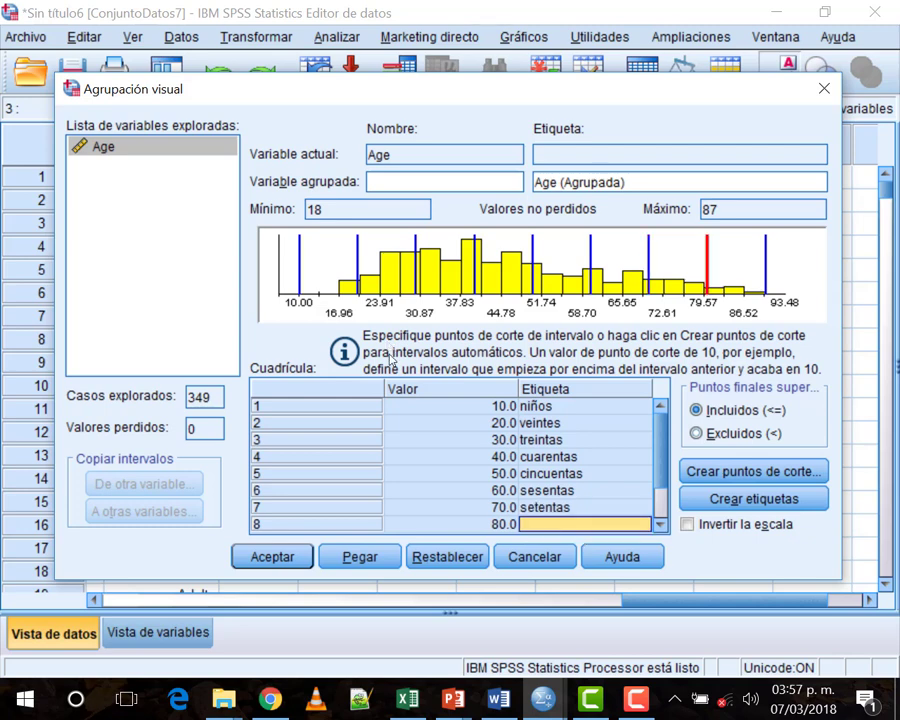
{"action": "type", "text": "ochentas"}
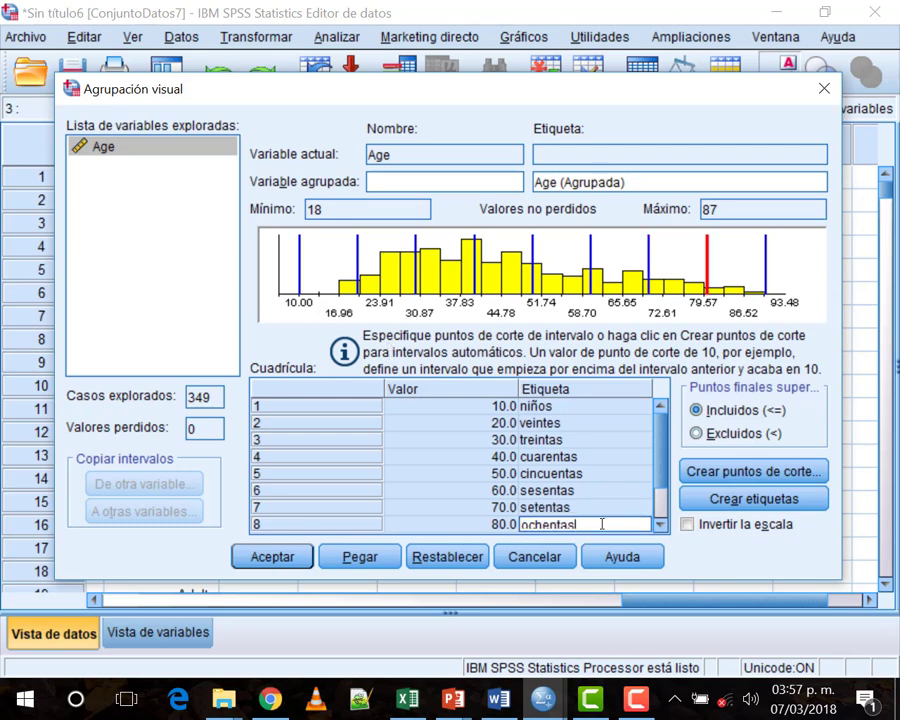
{"action": "scroll", "coordinate": [657, 510], "scroll_direction": "down", "scroll_amount": 1}
{"action": "key", "text": "Return"}
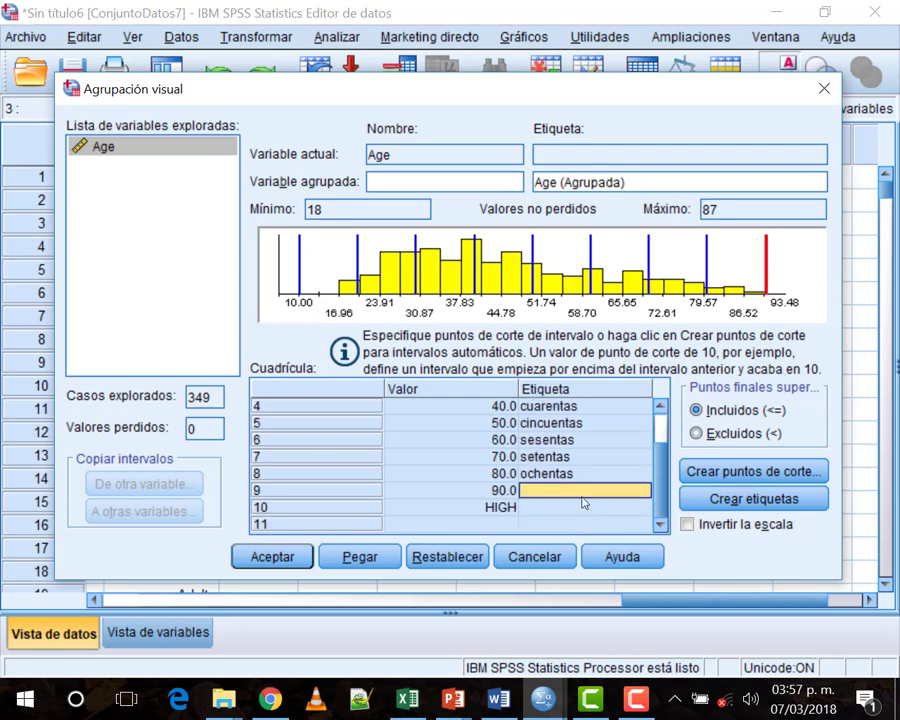
{"action": "type", "text": "noventas"}
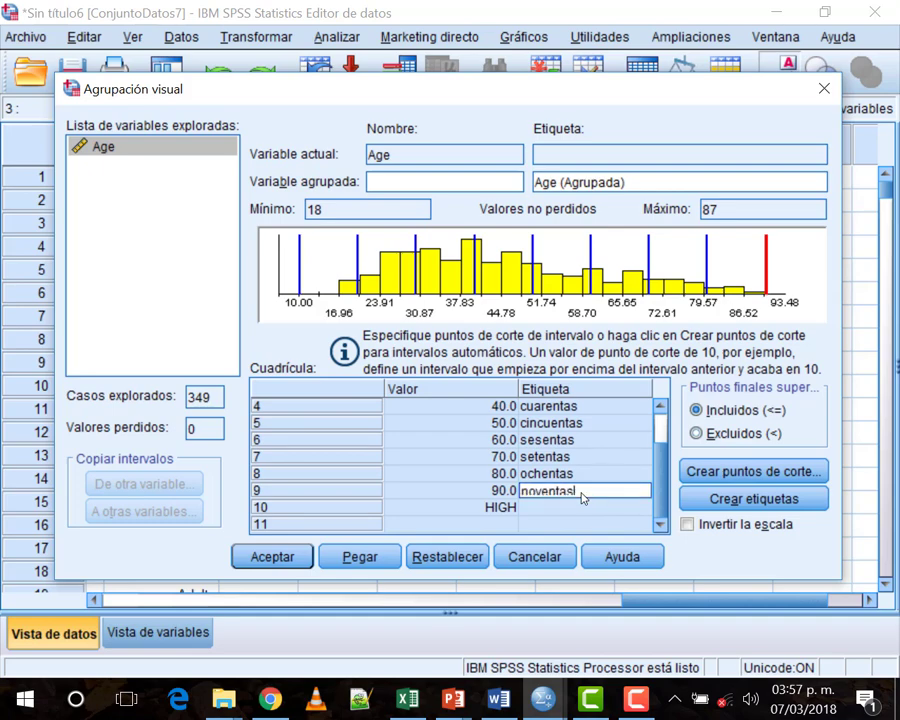
Name the binned variable EdadTes and create it from the Age grouping
{"action": "left_click", "coordinate": [248, 554]}
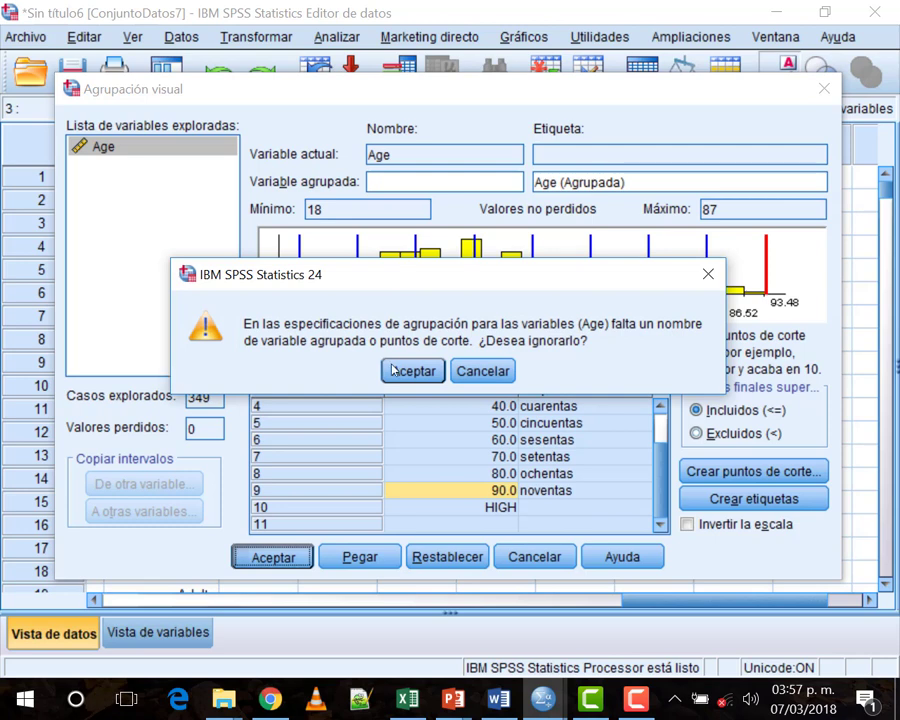
{"action": "left_click", "coordinate": [494, 376]}
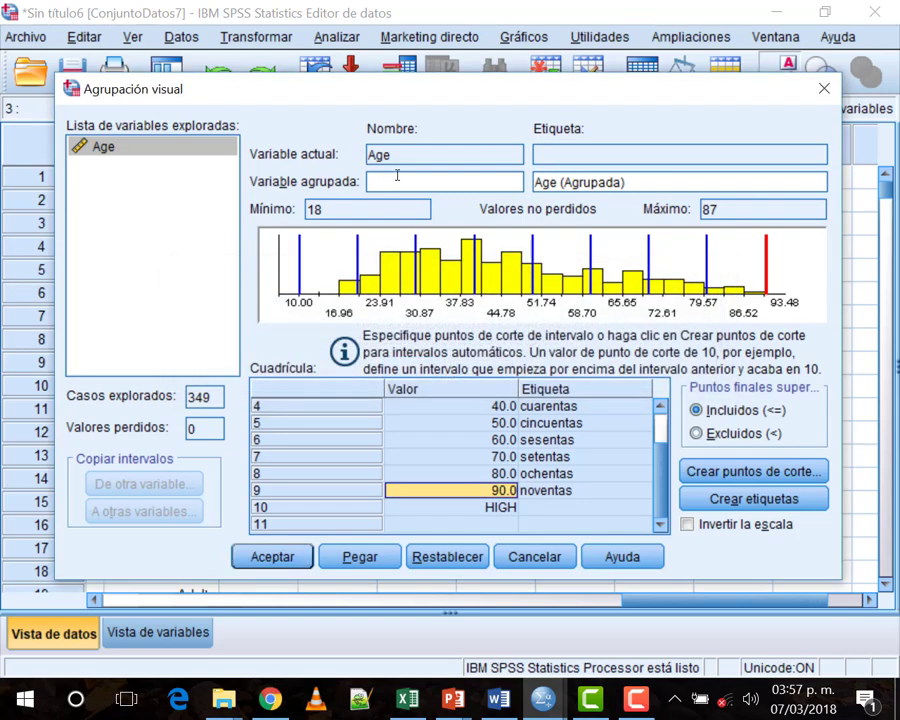
{"action": "type", "text": "Edad"}
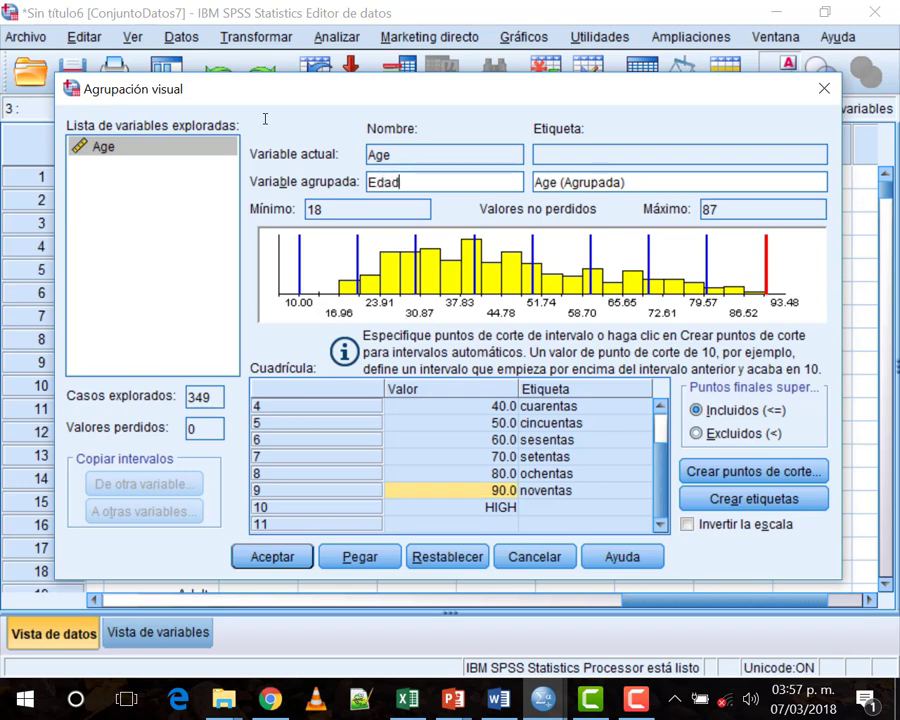
{"action": "type", "text": "Tes"}
{"action": "key", "text": "Return"}
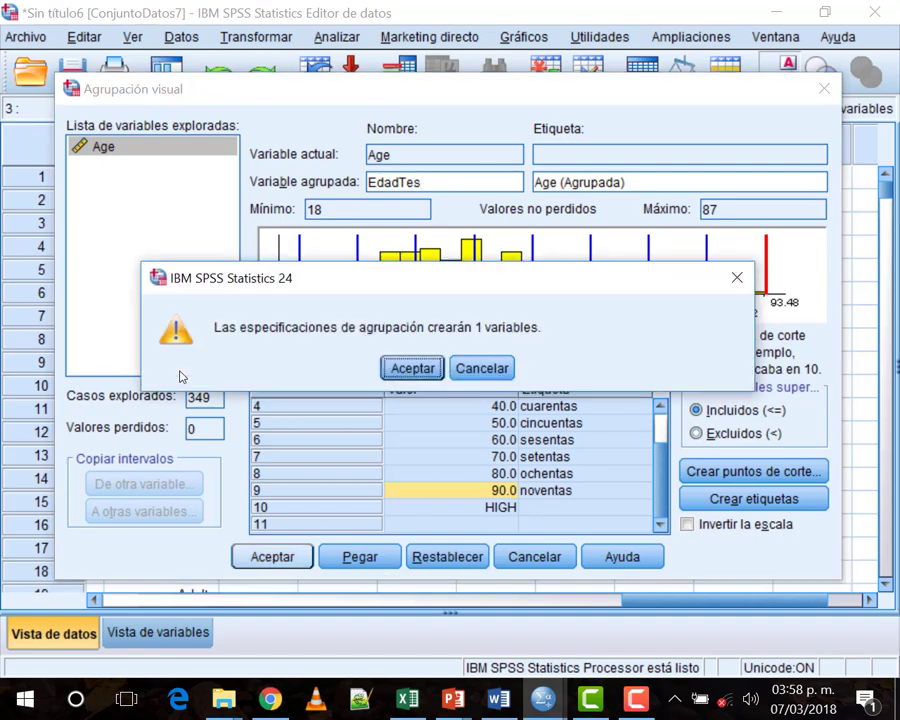
{"action": "left_click", "coordinate": [443, 369]}
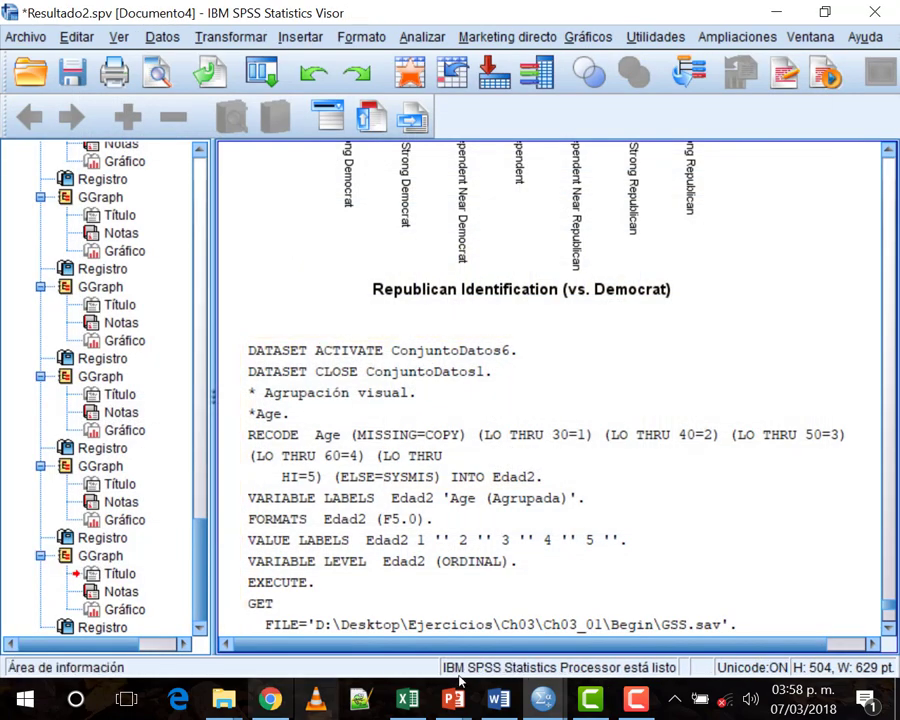
Return to the Sin título6 dataset and sort its cases by EdadTes in ascending order
{"action": "mouse_move", "coordinate": [540, 696]}
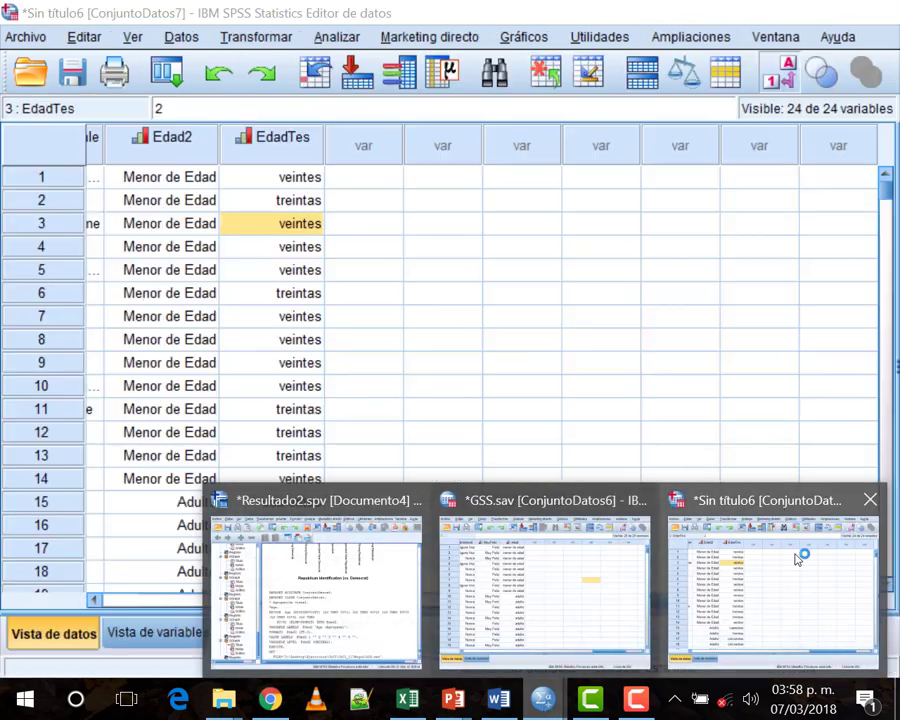
{"action": "left_click", "coordinate": [797, 556]}
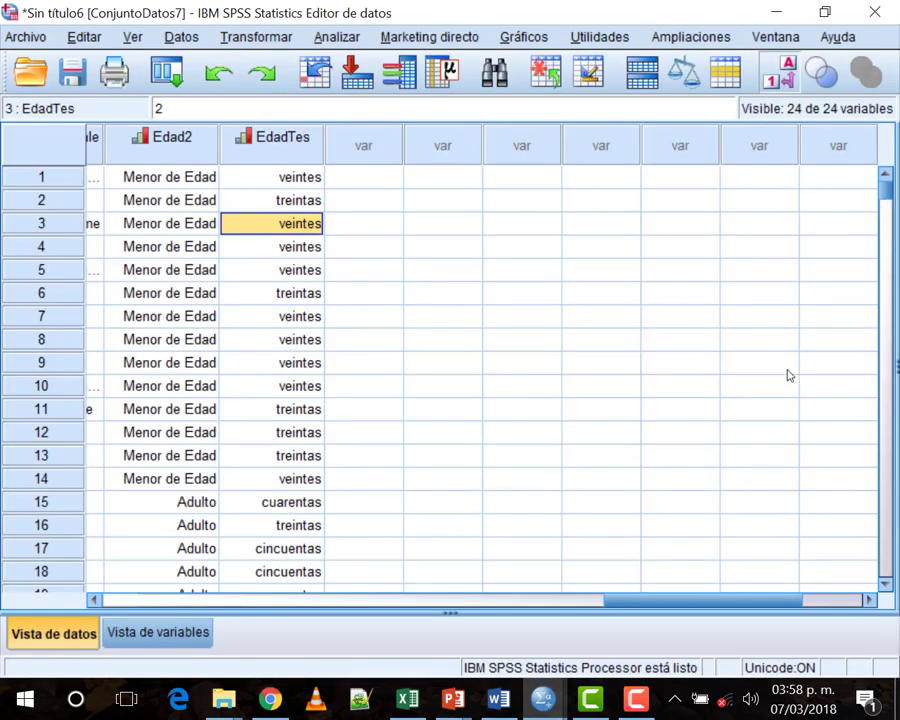
{"action": "scroll", "coordinate": [787, 375], "scroll_direction": "down", "scroll_amount": 6}
{"action": "scroll", "coordinate": [787, 378], "scroll_direction": "up", "scroll_amount": 6}
{"action": "mouse_move", "coordinate": [278, 139]}
{"action": "left_click", "coordinate": [277, 148]}
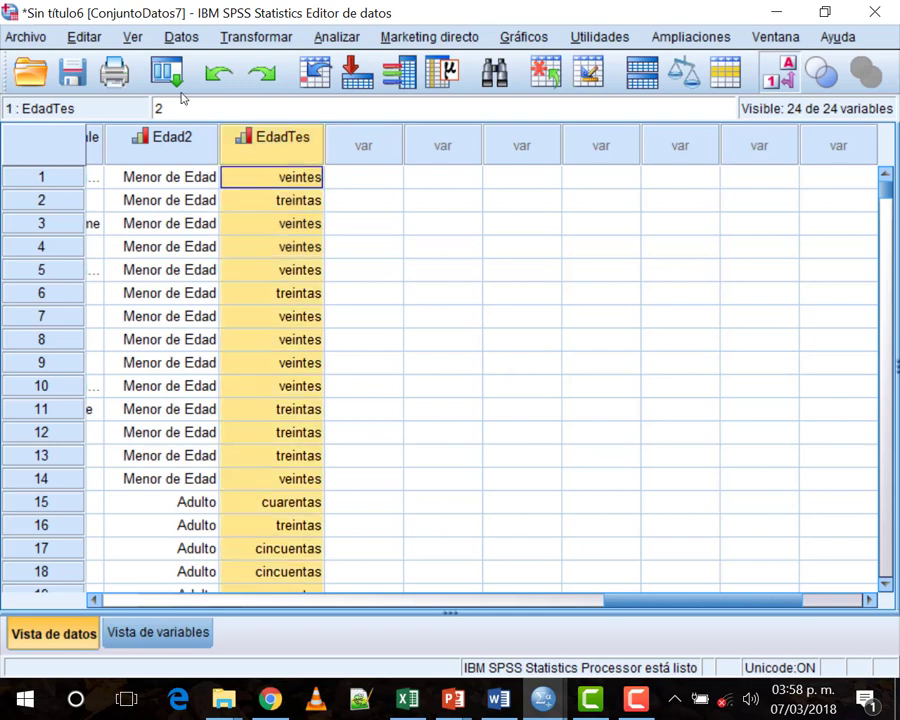
{"action": "right_click", "coordinate": [257, 147]}
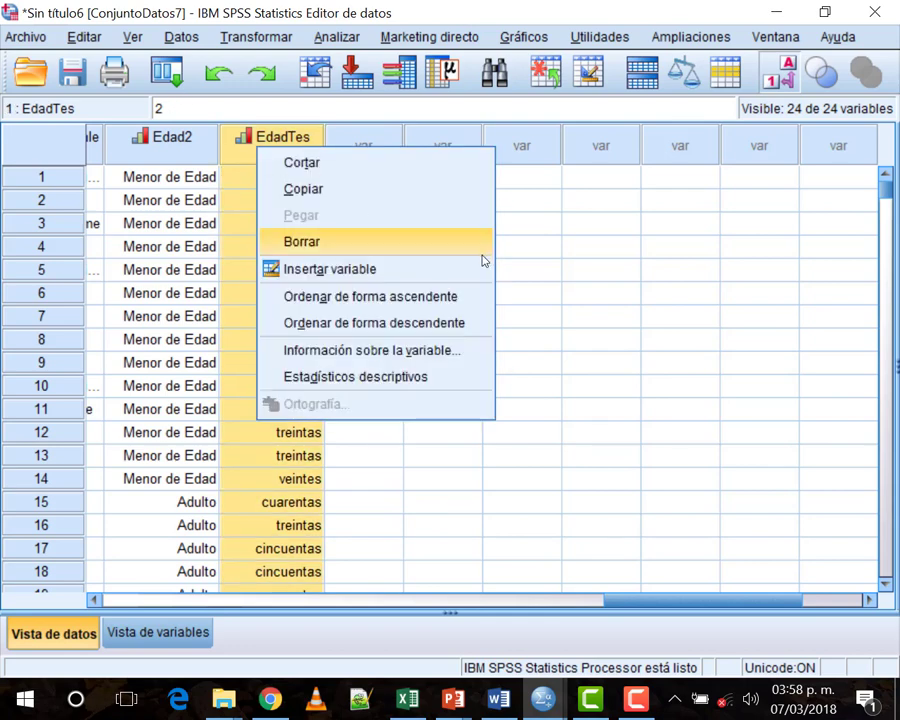
{"action": "left_click", "coordinate": [450, 296]}
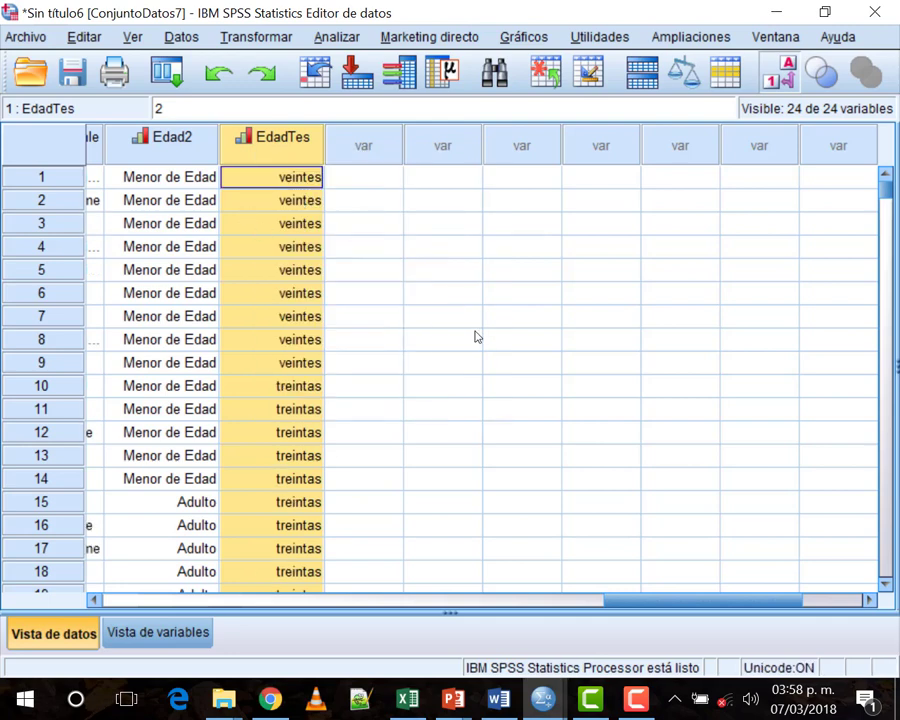
Examine the sorted cases from first to last, comparing their EdadTes groups with the Edad2 groups
{"action": "scroll", "coordinate": [476, 337], "scroll_direction": "down", "scroll_amount": 3}
{"action": "scroll", "coordinate": [476, 337], "scroll_direction": "up", "scroll_amount": 3}
{"action": "scroll", "coordinate": [505, 527], "scroll_direction": "down", "scroll_amount": 20}
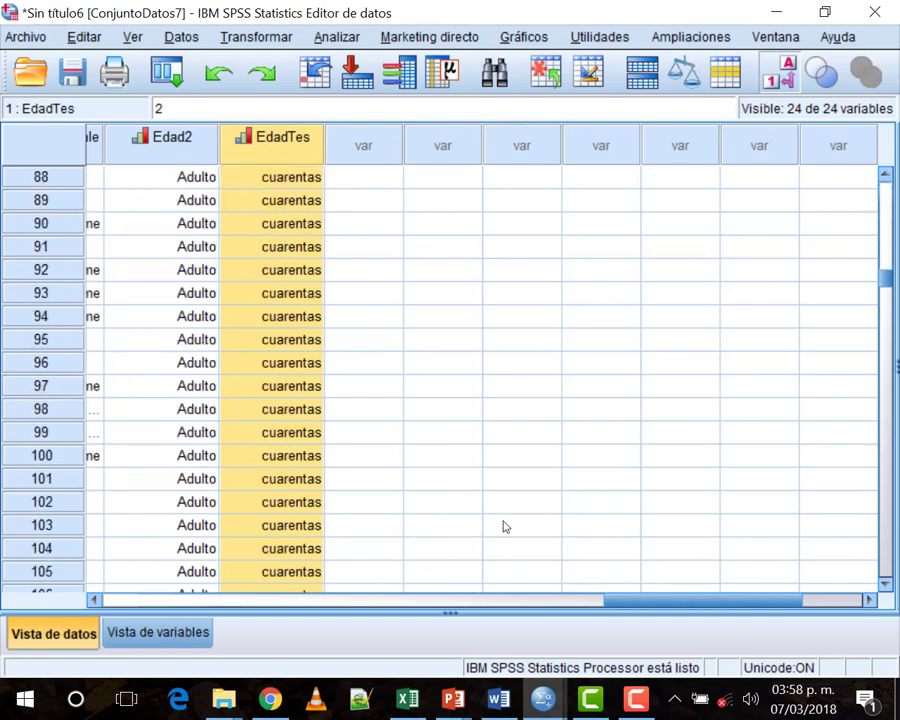
{"action": "scroll", "coordinate": [505, 527], "scroll_direction": "down", "scroll_amount": 20}
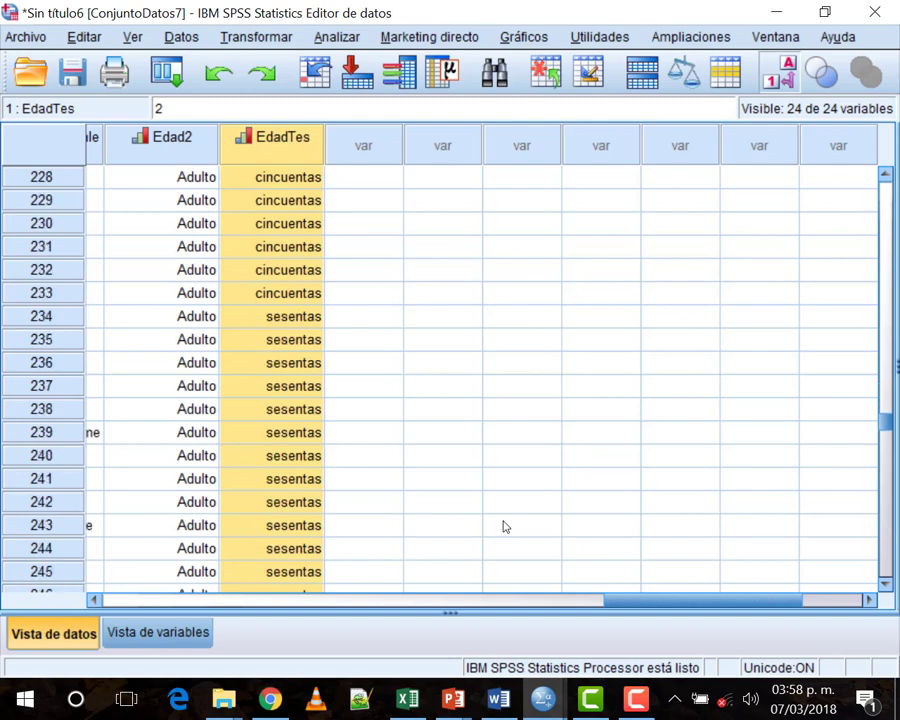
{"action": "scroll", "coordinate": [505, 527], "scroll_direction": "down", "scroll_amount": 20}
{"action": "scroll", "coordinate": [505, 527], "scroll_direction": "up", "scroll_amount": 20}
{"action": "scroll", "coordinate": [505, 527], "scroll_direction": "down", "scroll_amount": 17}
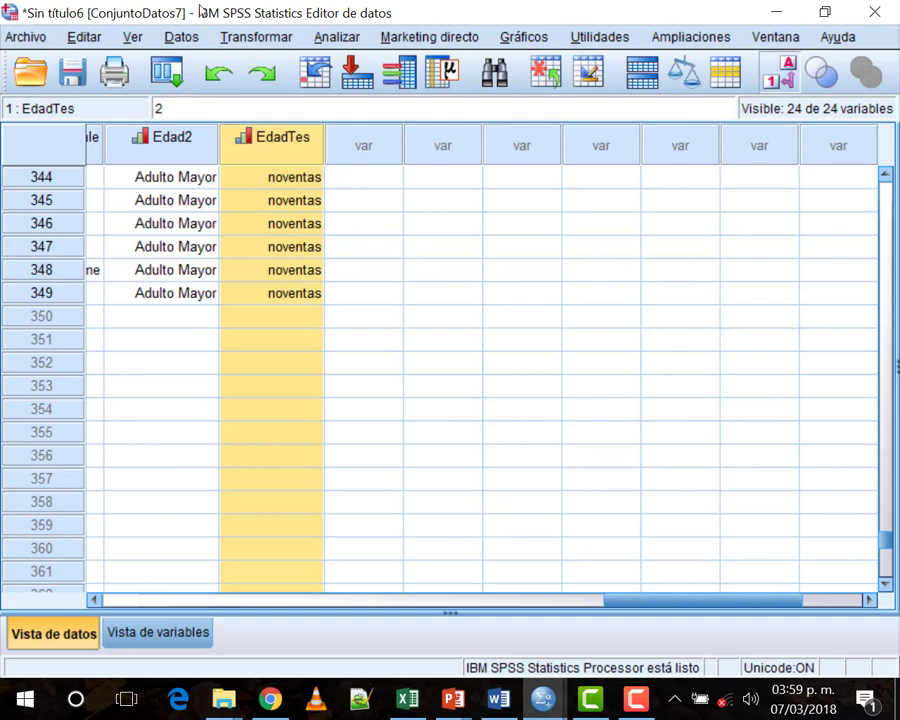
{"action": "left_click", "coordinate": [255, 33]}
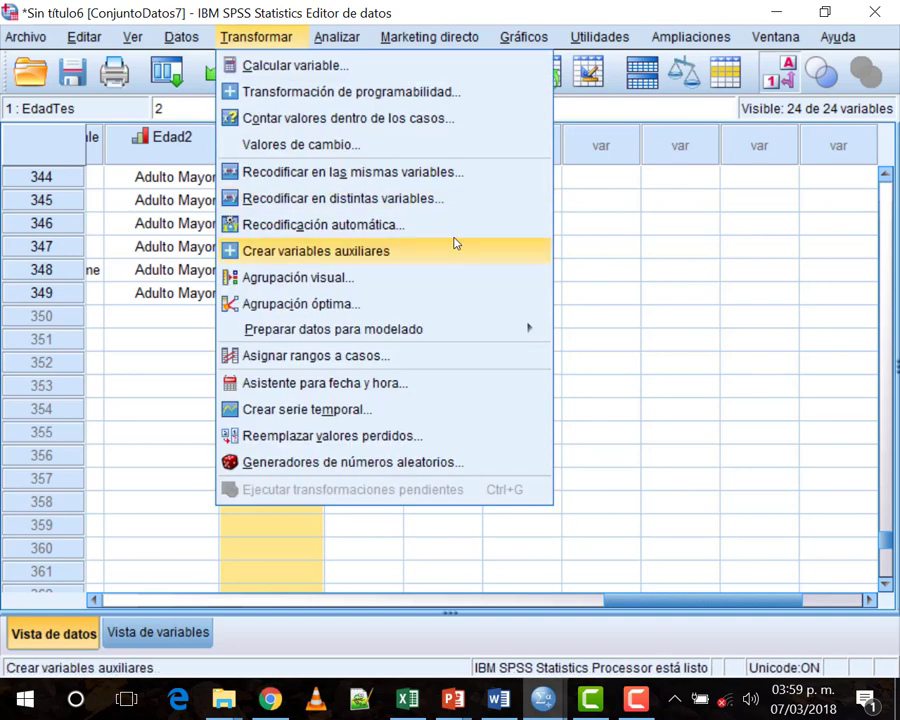
{"action": "left_click", "coordinate": [673, 314]}
{"action": "scroll", "coordinate": [663, 316], "scroll_direction": "up", "scroll_amount": 20}
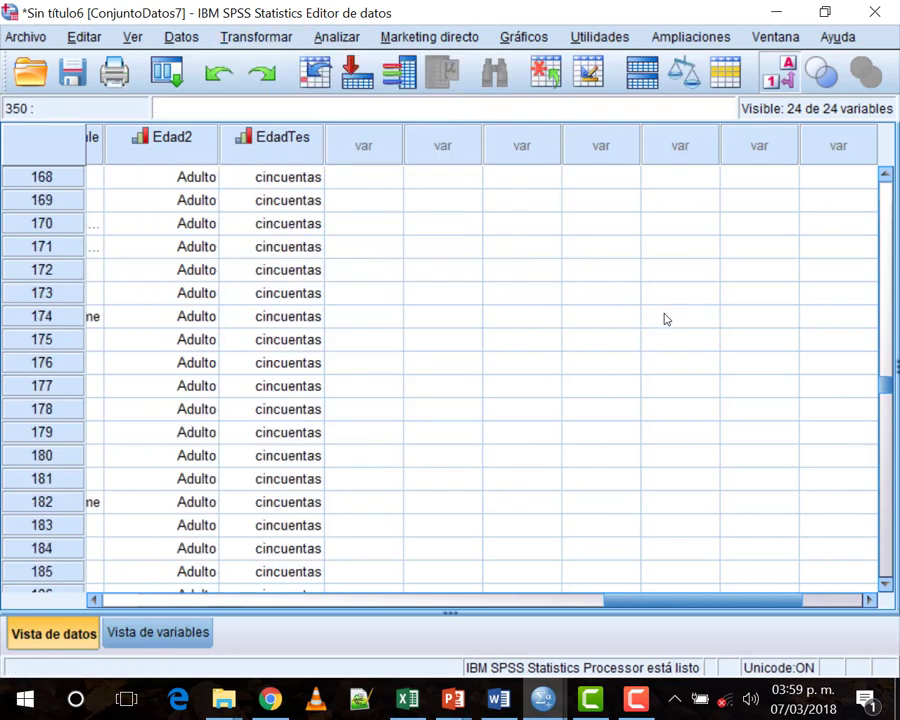
{"action": "scroll", "coordinate": [666, 318], "scroll_direction": "up", "scroll_amount": 20}
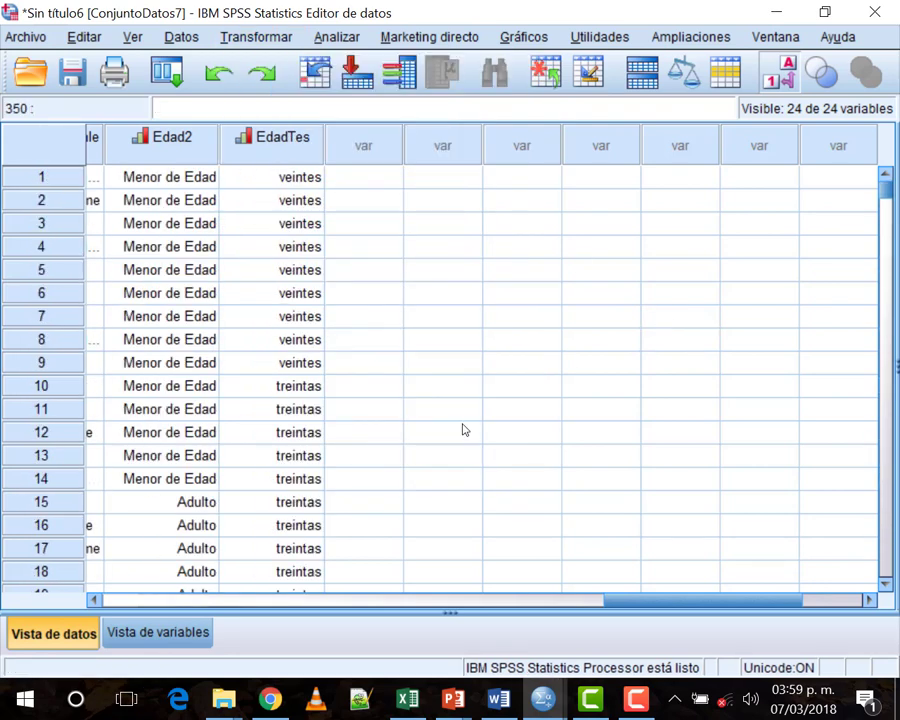
Switch to the SPSS 3 presentation in PowerPoint and show the Ejercicio slide about grouping a variable
{"action": "mouse_move", "coordinate": [445, 699]}
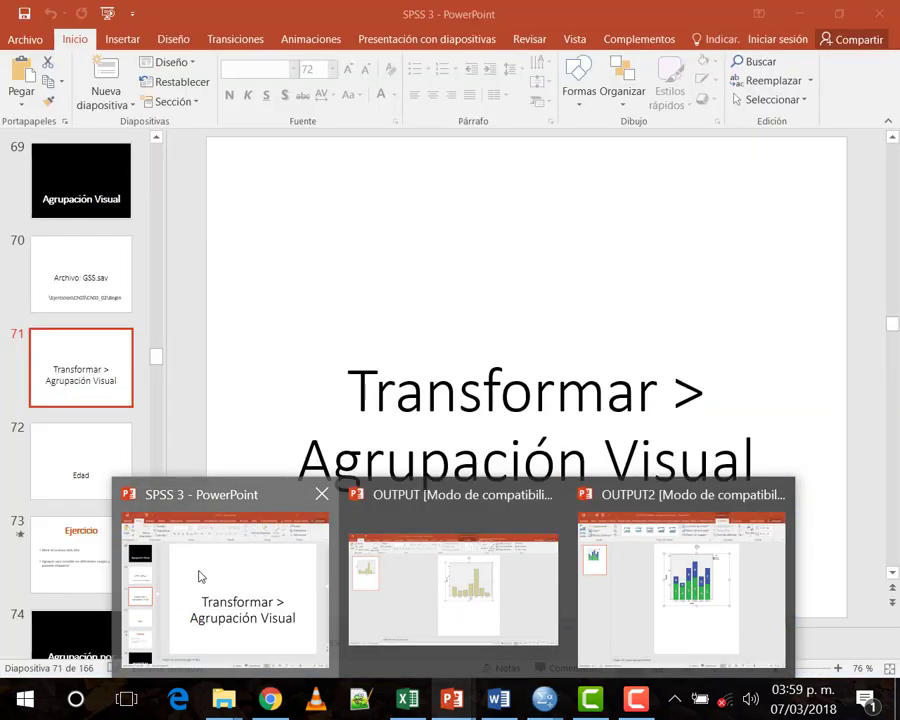
{"action": "left_click", "coordinate": [197, 572]}
{"action": "left_click", "coordinate": [82, 460]}
{"action": "left_click", "coordinate": [86, 548]}
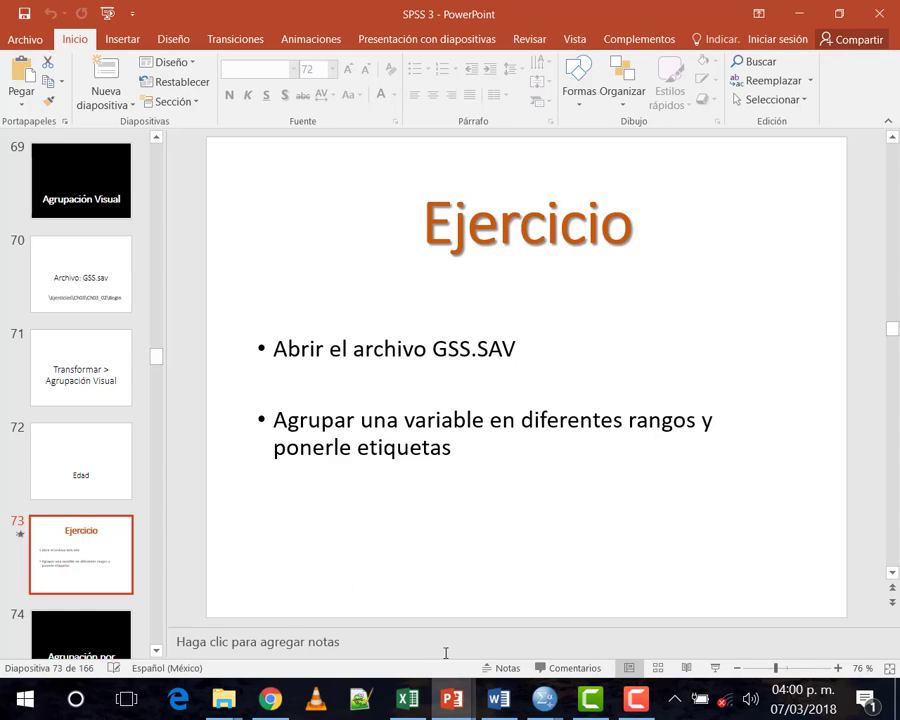
Switch to the Sin título6 dataset in SPSS, widen the FamilyIncome column and select it
{"action": "mouse_move", "coordinate": [543, 697]}
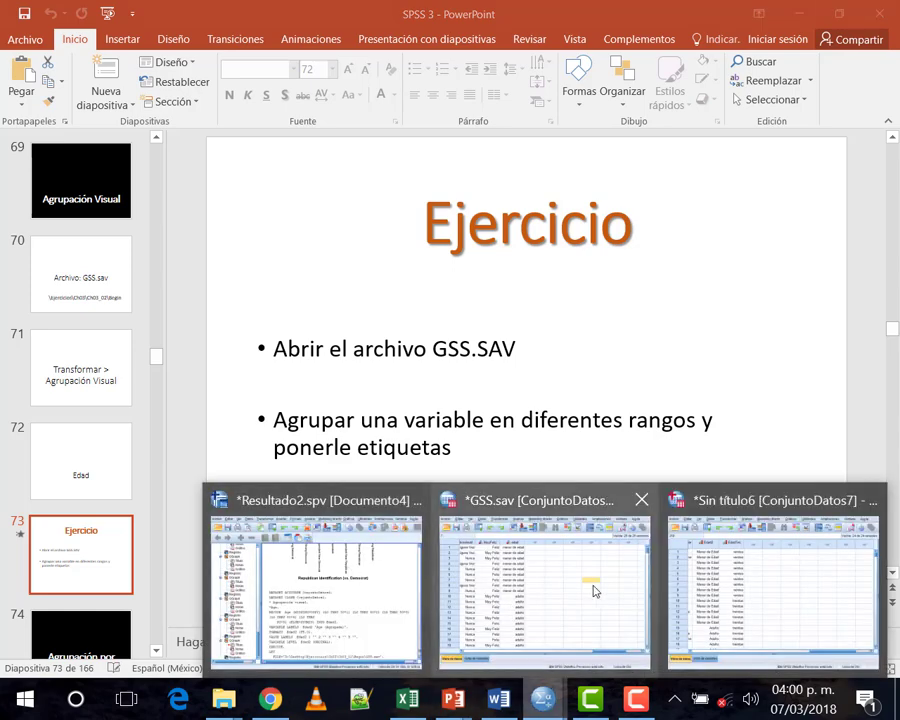
{"action": "left_click", "coordinate": [705, 598]}
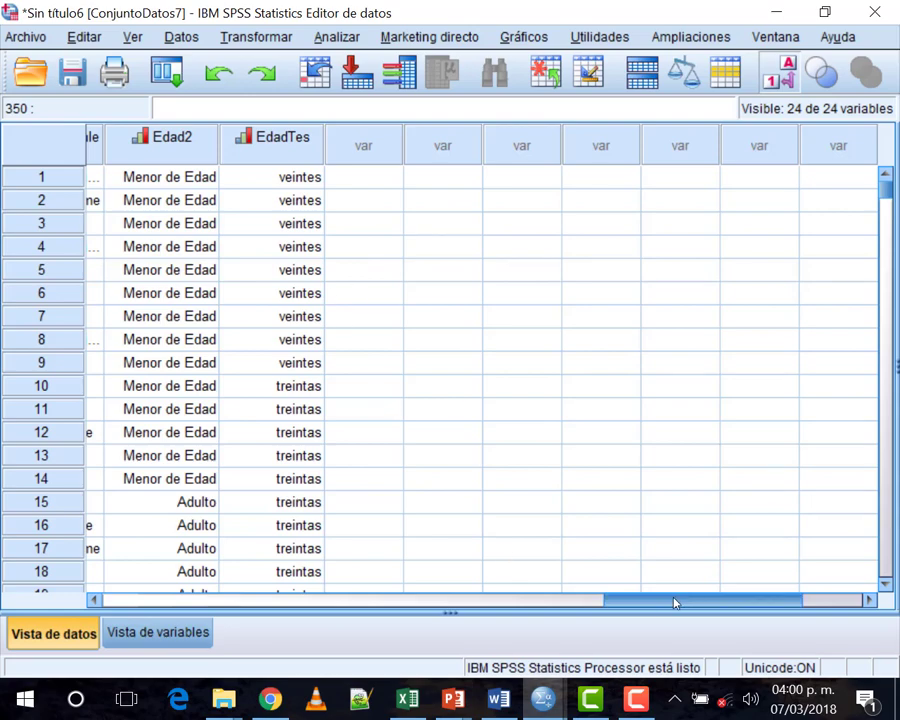
{"action": "mouse_move", "coordinate": [693, 606]}
{"action": "left_mouse_down"}
{"action": "mouse_move", "coordinate": [538, 606]}
{"action": "mouse_move", "coordinate": [370, 627]}
{"action": "left_mouse_up"}
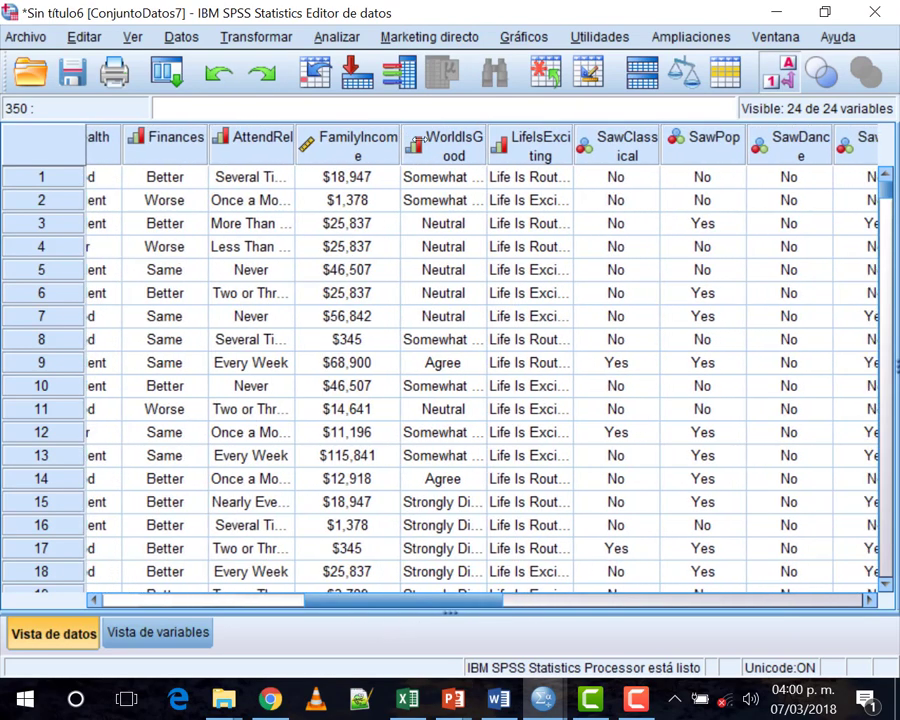
{"action": "left_click_drag", "start_coordinate": [401, 140], "coordinate": [457, 140]}
{"action": "left_click", "coordinate": [375, 140]}
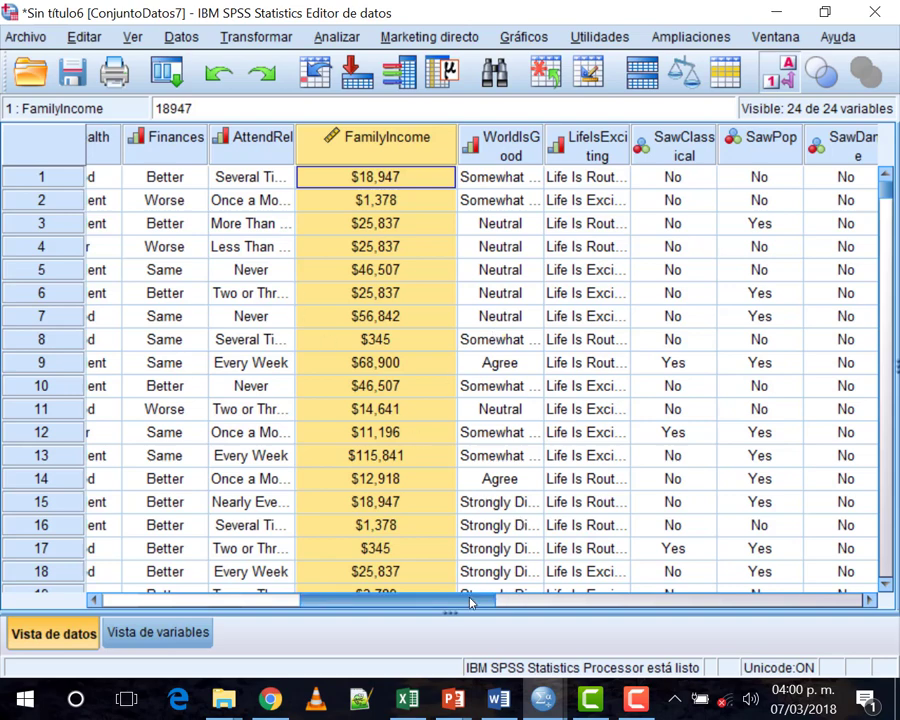
{"action": "mouse_move", "coordinate": [470, 601]}
{"action": "left_mouse_down"}
{"action": "mouse_move", "coordinate": [525, 602]}
{"action": "mouse_move", "coordinate": [474, 605]}
{"action": "left_mouse_up"}
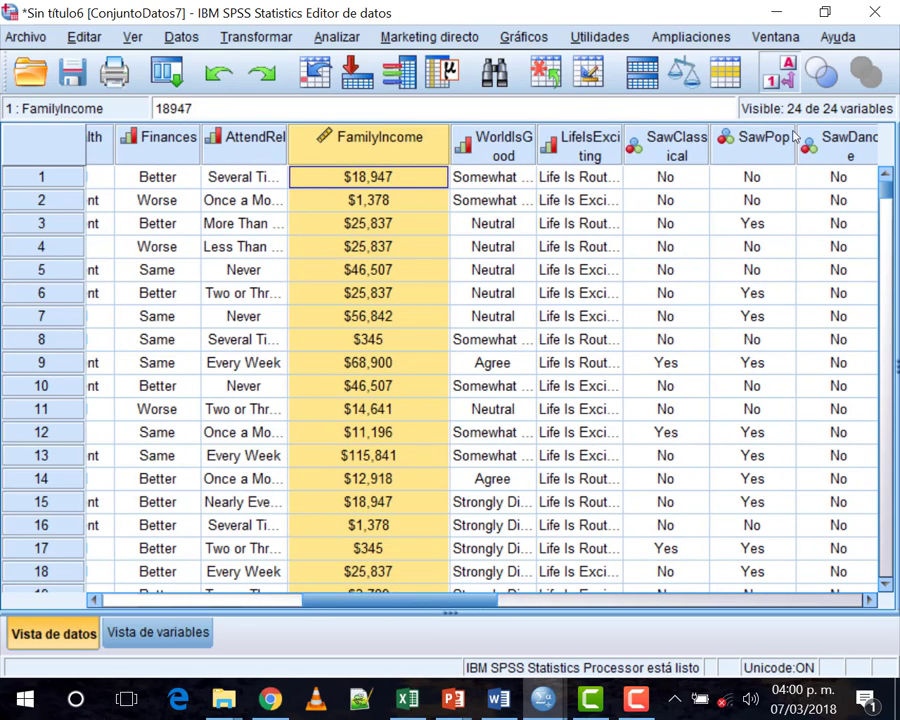
Sort the cases by FamilyIncome in ascending order, and re-sort them in descending order
{"action": "right_click", "coordinate": [374, 142]}
{"action": "left_click", "coordinate": [576, 287]}
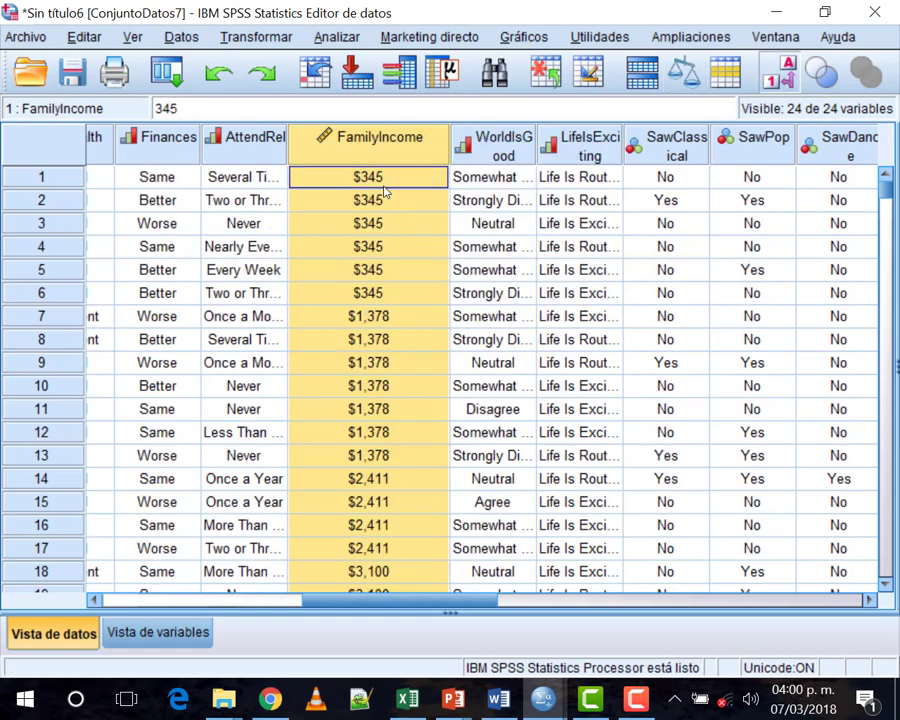
{"action": "key", "text": "shift+F10"}
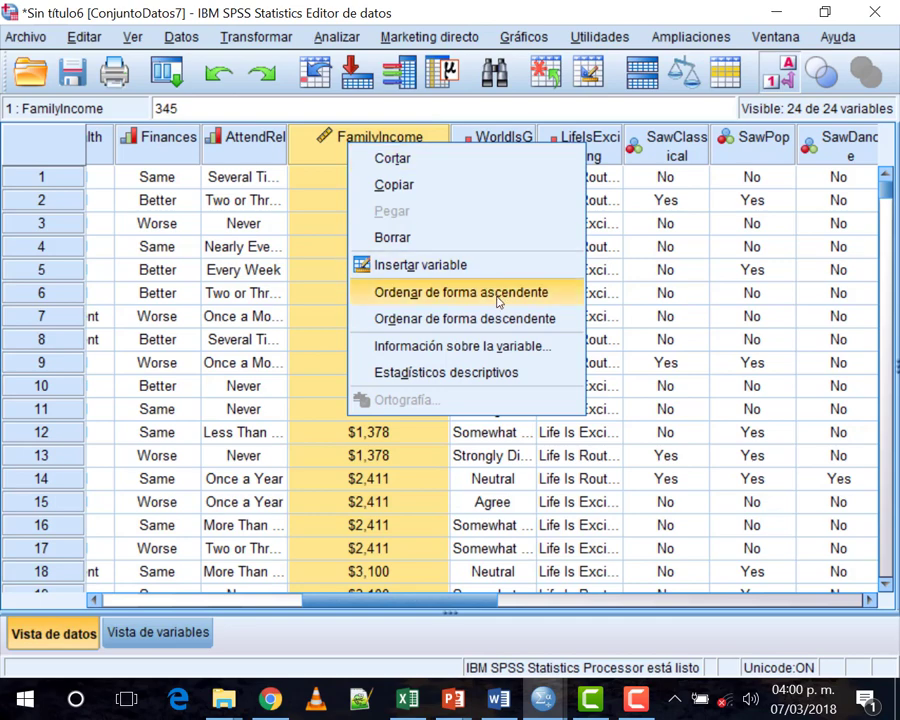
{"action": "left_click", "coordinate": [465, 318]}
{"action": "left_click", "coordinate": [368, 270]}
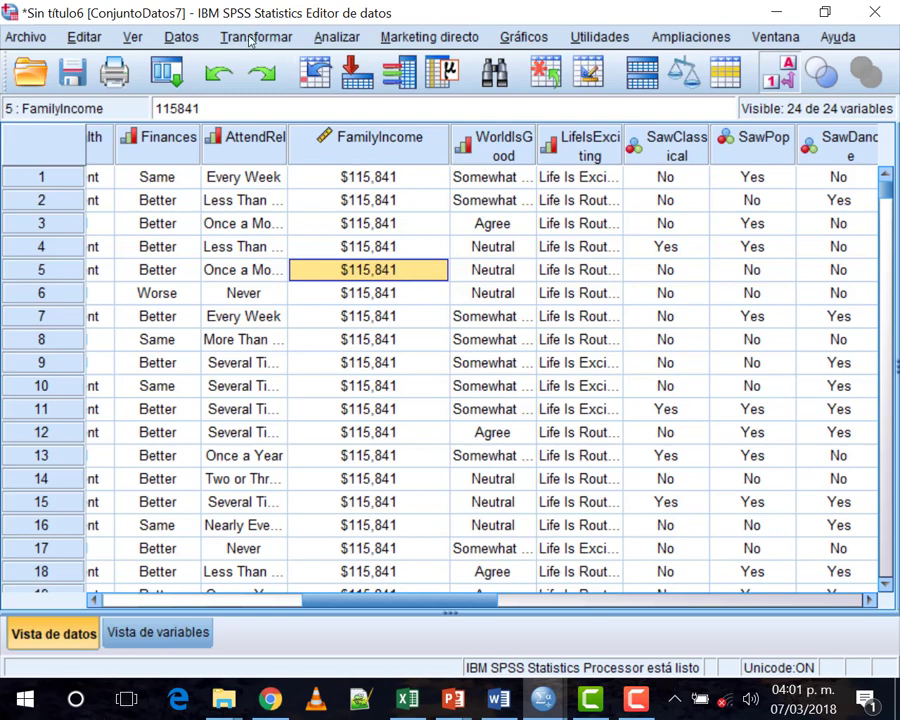
{"action": "left_click", "coordinate": [423, 249]}
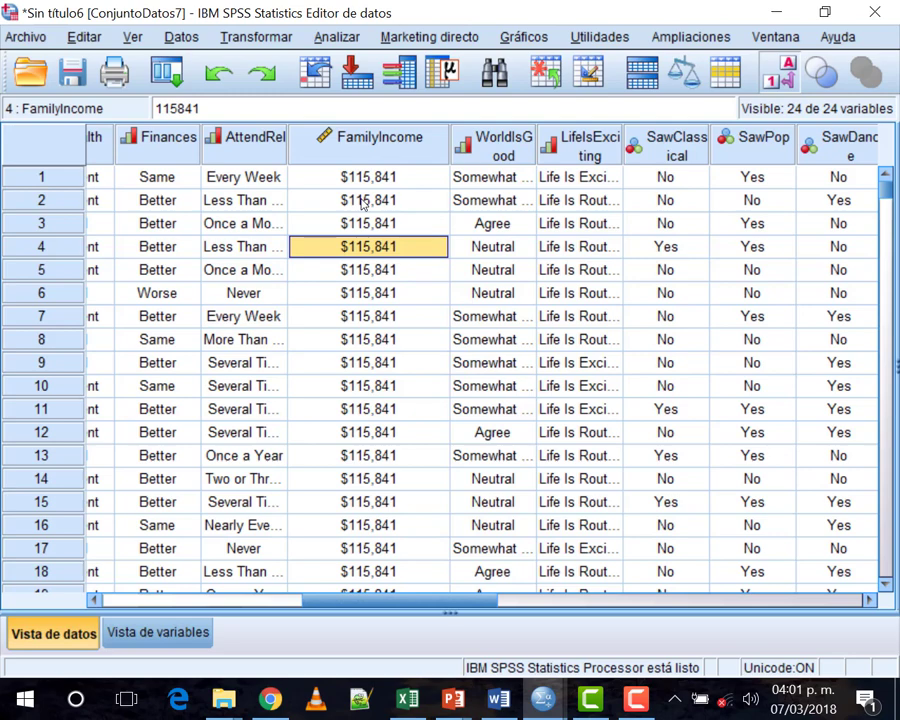
Start visual binning of the Family income variable and name the binned variable IngrasoFamiliar
{"action": "left_click", "coordinate": [240, 37]}
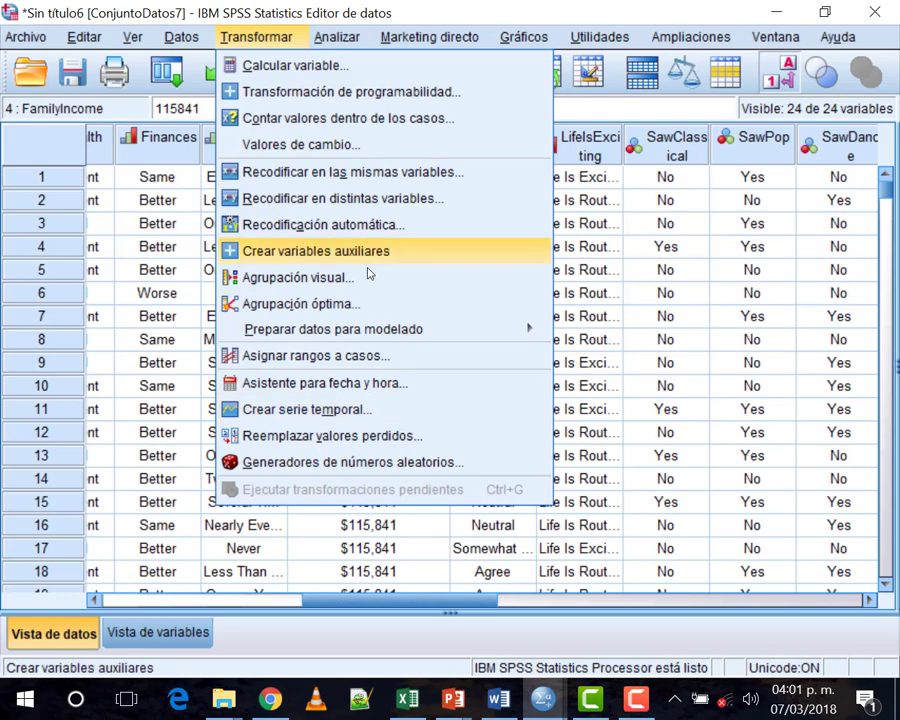
{"action": "left_click", "coordinate": [366, 276]}
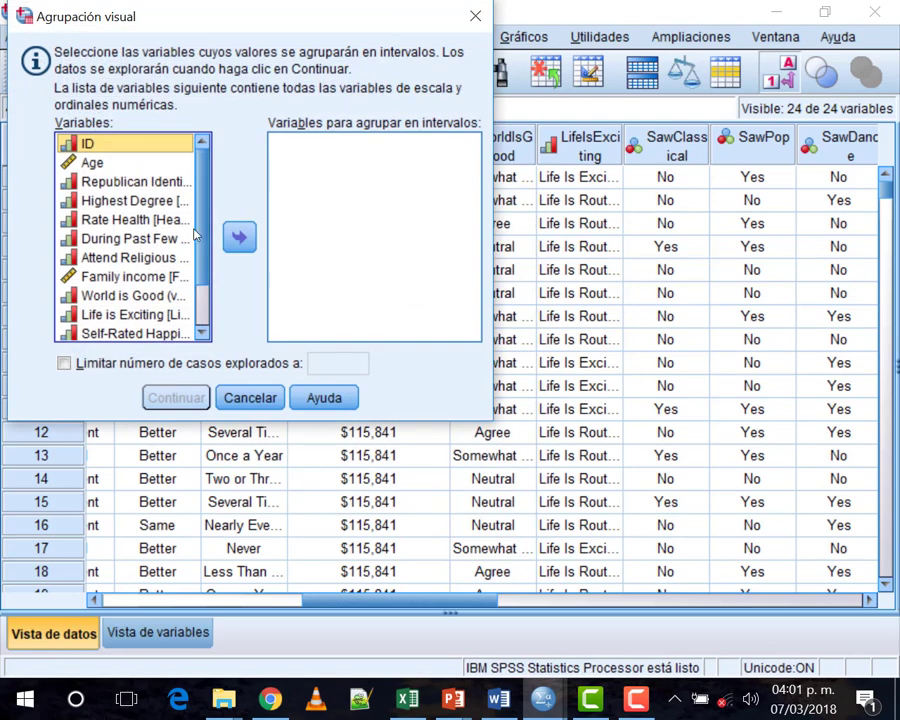
{"action": "key", "text": "f"}
{"action": "double_click", "coordinate": [150, 276]}
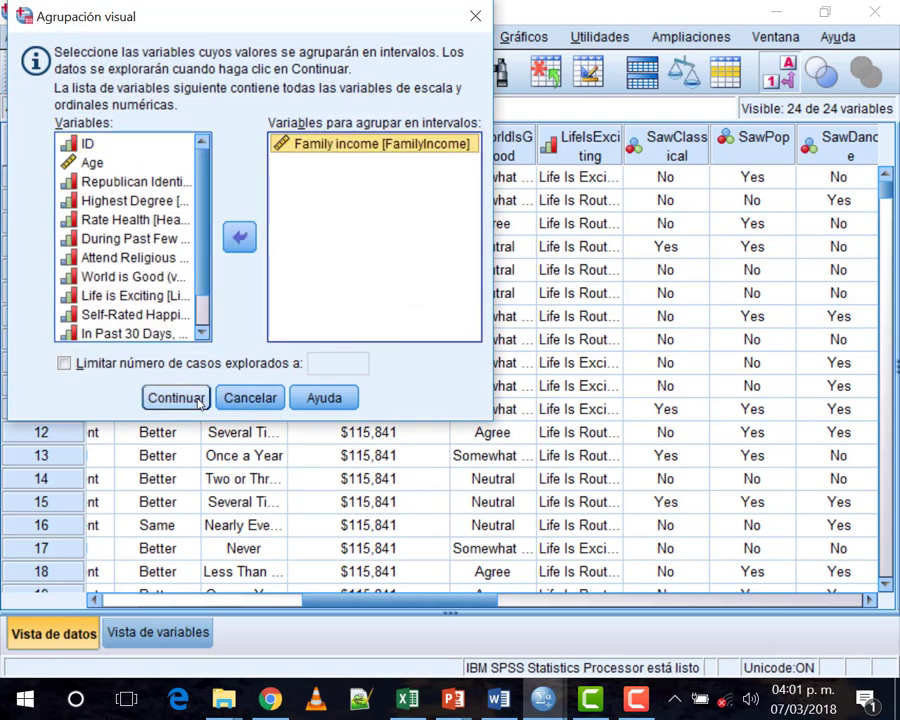
{"action": "key", "text": "Return"}
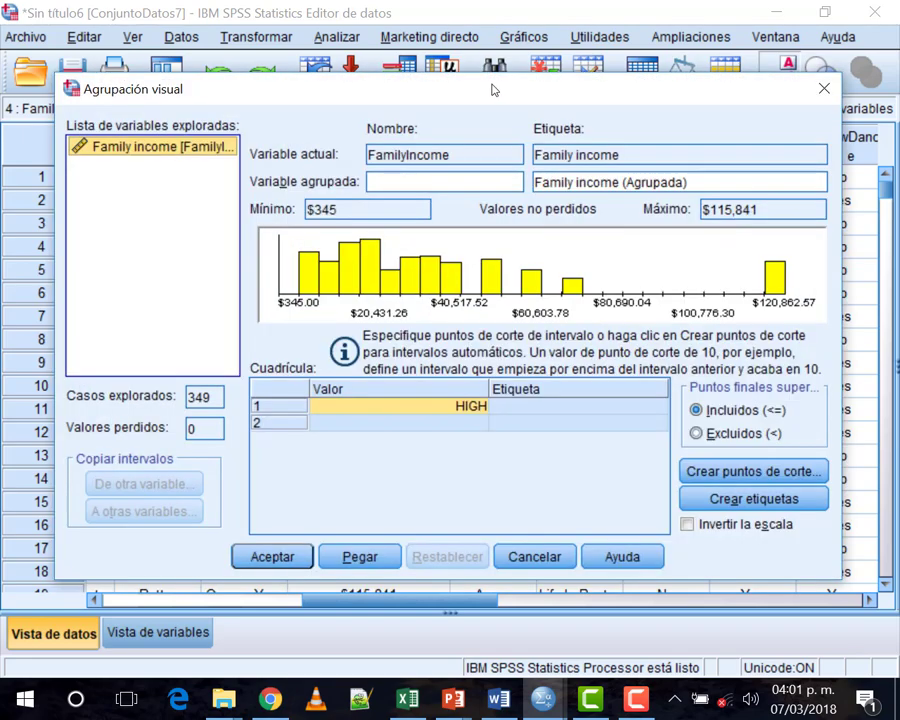
{"action": "left_click_drag", "start_coordinate": [490, 88], "coordinate": [512, 41]}
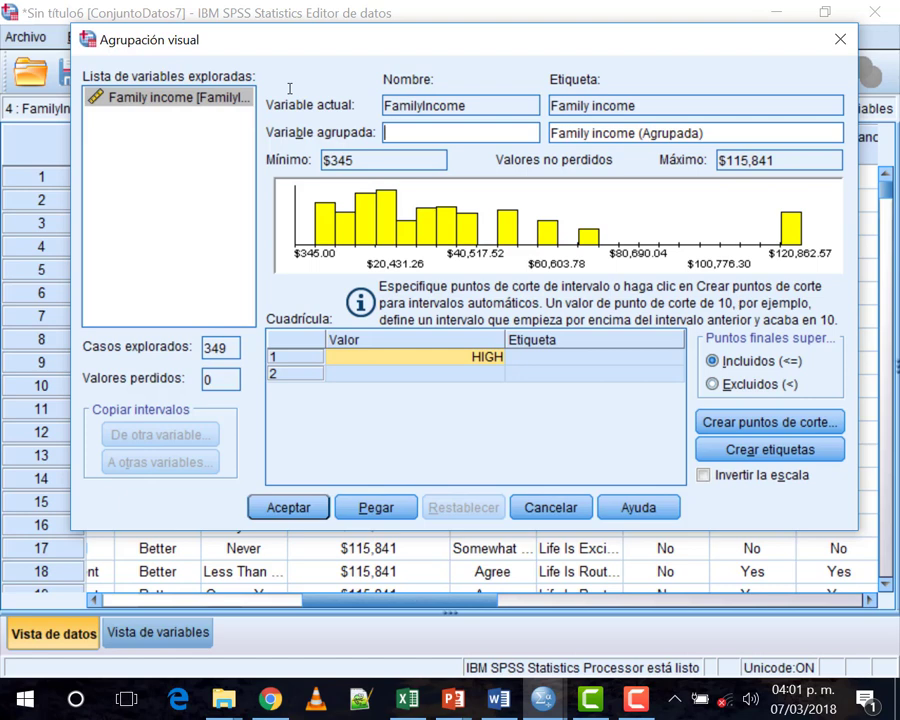
{"action": "type", "text": "IngrasoFamiliar"}
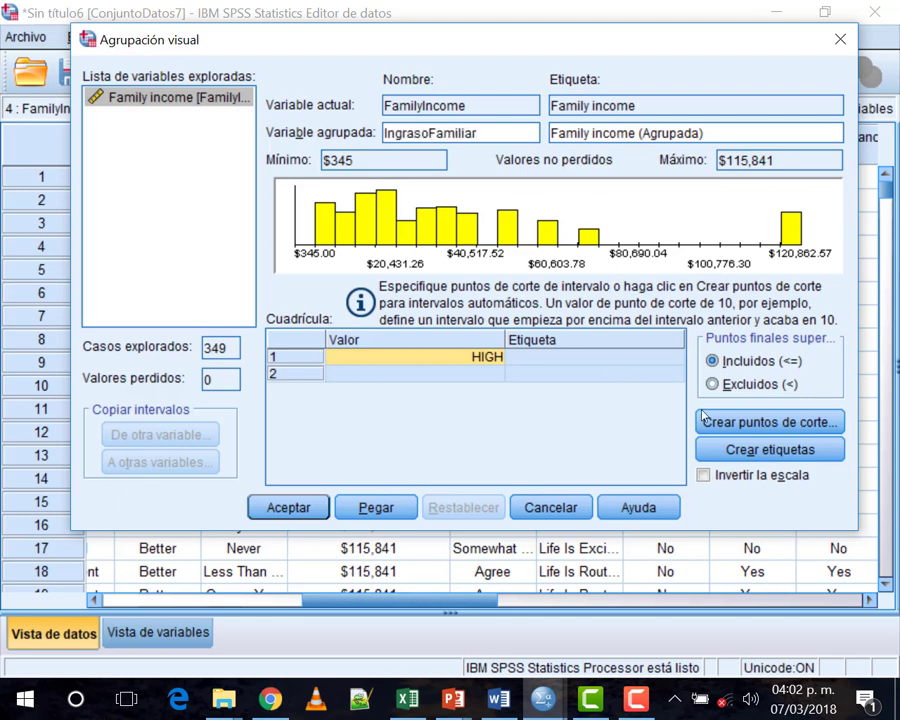
Create four cut points for Family income using equal percentiles based on the scanned cases
{"action": "left_click", "coordinate": [774, 428]}
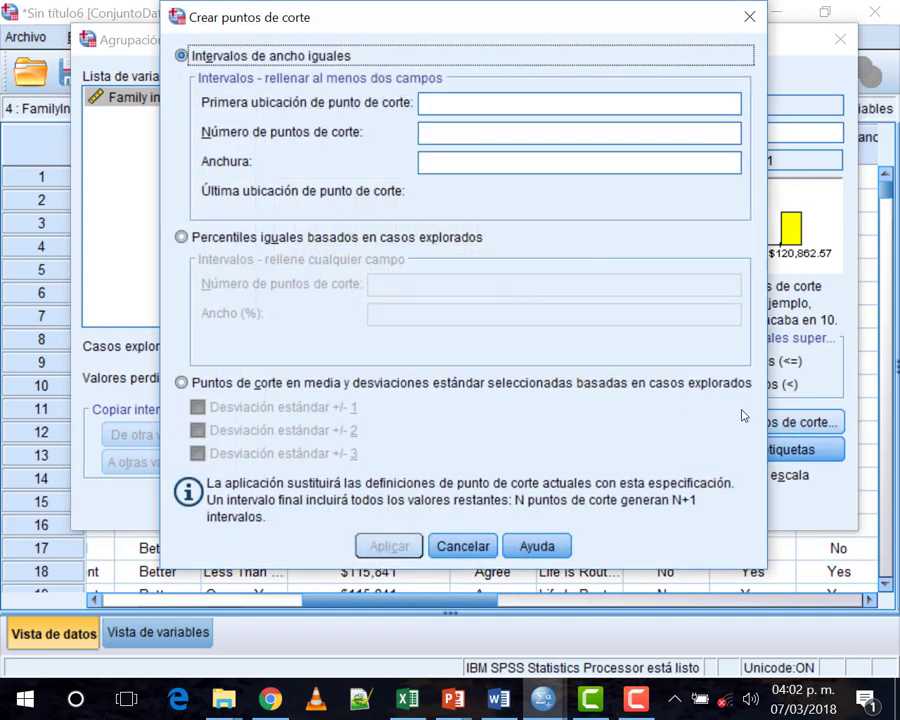
{"action": "left_click", "coordinate": [352, 244]}
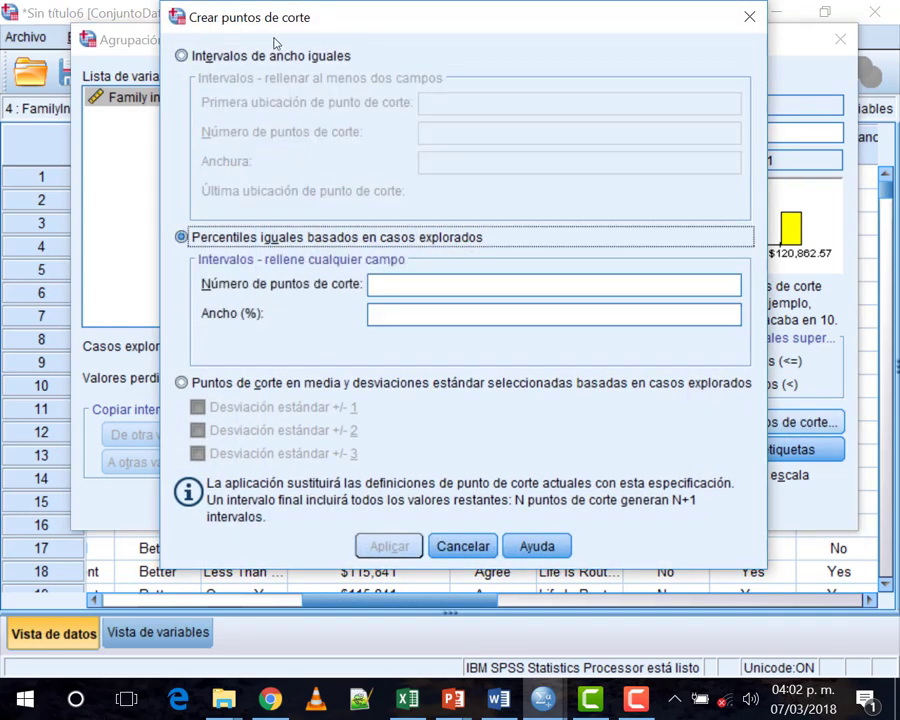
{"action": "left_click", "coordinate": [181, 55]}
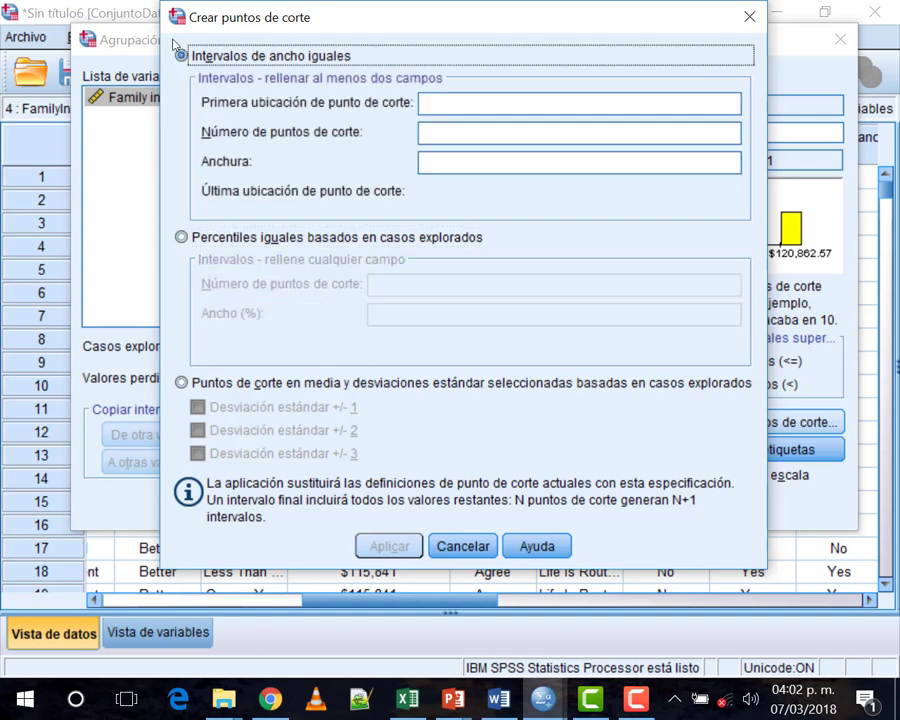
{"action": "left_click", "coordinate": [350, 244]}
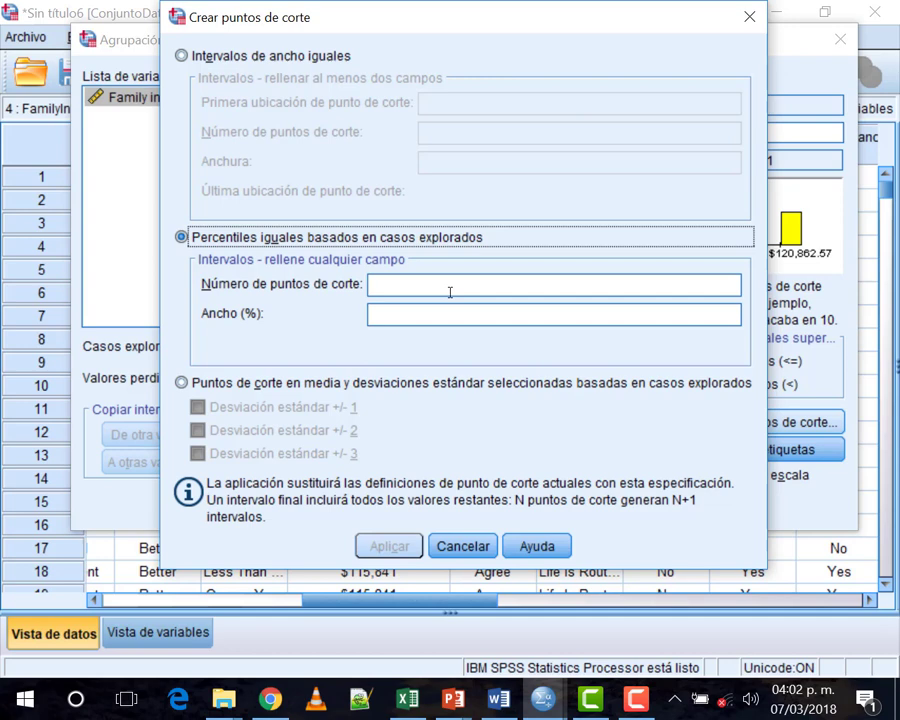
{"action": "left_click", "coordinate": [422, 280]}
{"action": "type", "text": "4"}
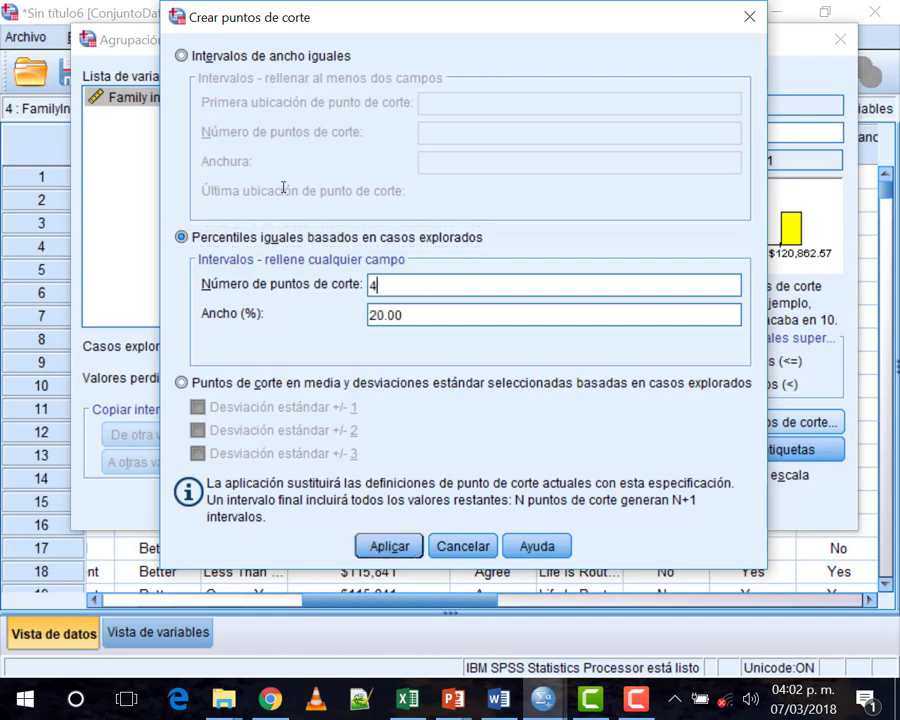
{"action": "key", "text": "Return"}
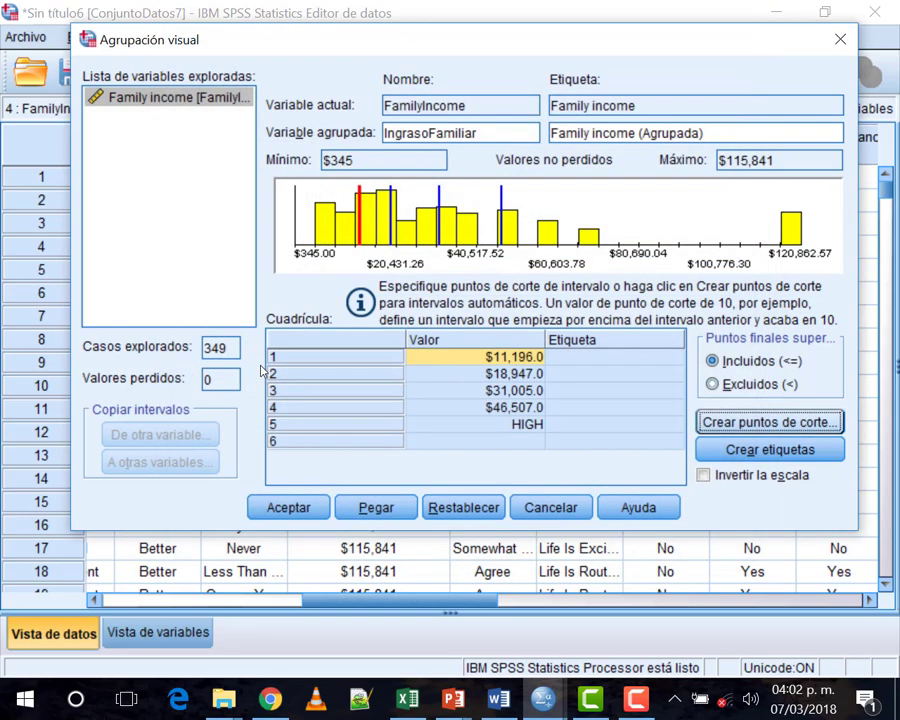
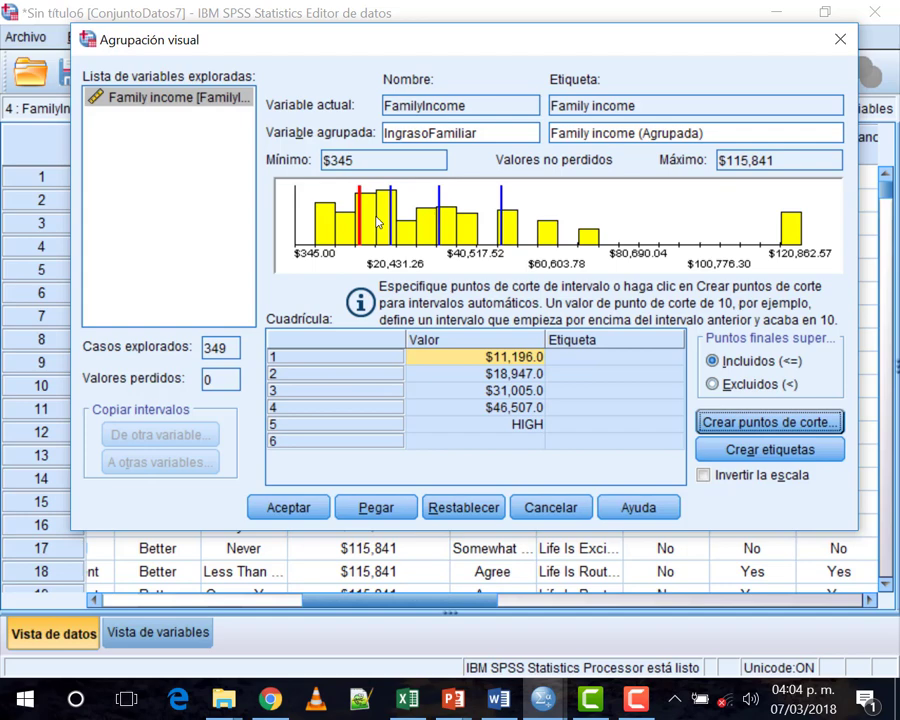
Replace the cut points with five equal-width ones, starting at $0 with a width of 25000
{"action": "left_click", "coordinate": [826, 421]}
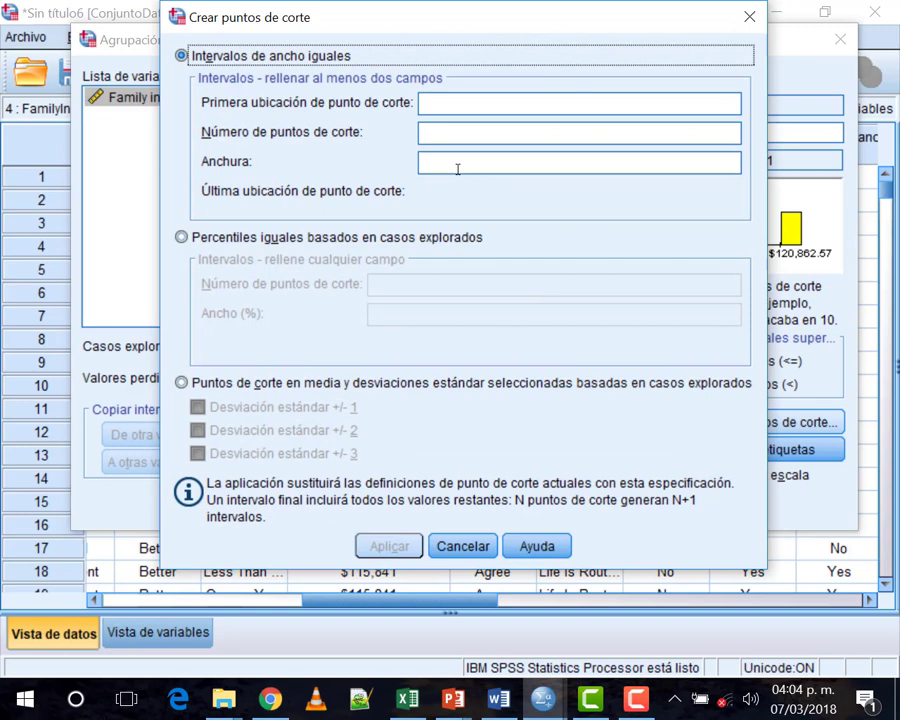
{"action": "left_click", "coordinate": [447, 104]}
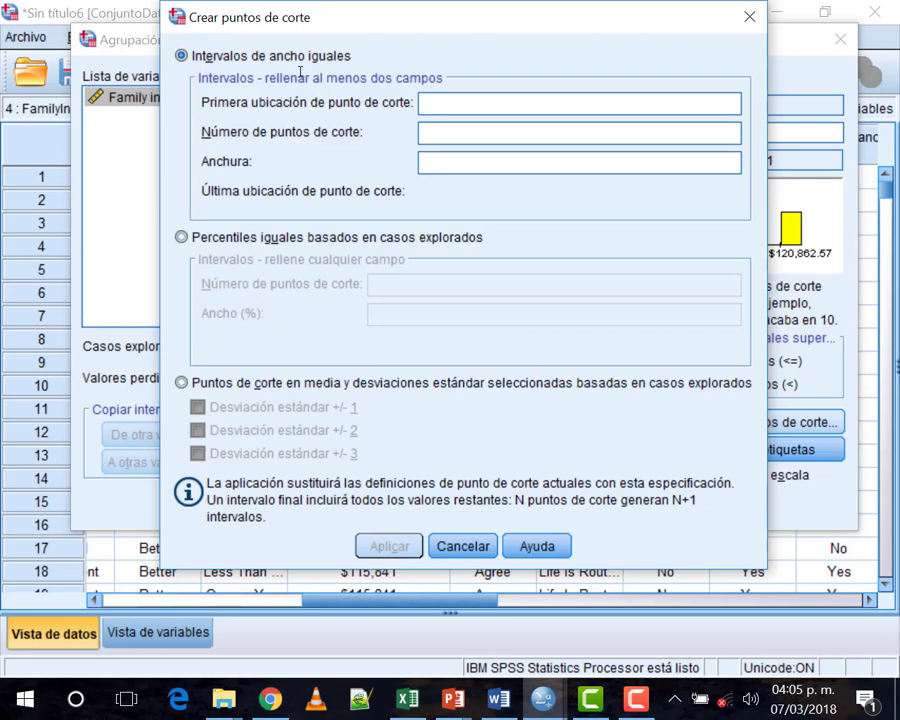
{"action": "type", "text": "$0"}
{"action": "key", "text": "Tab"}
{"action": "type", "text": "4"}
{"action": "left_click", "coordinate": [468, 165]}
{"action": "type", "text": "25000"}
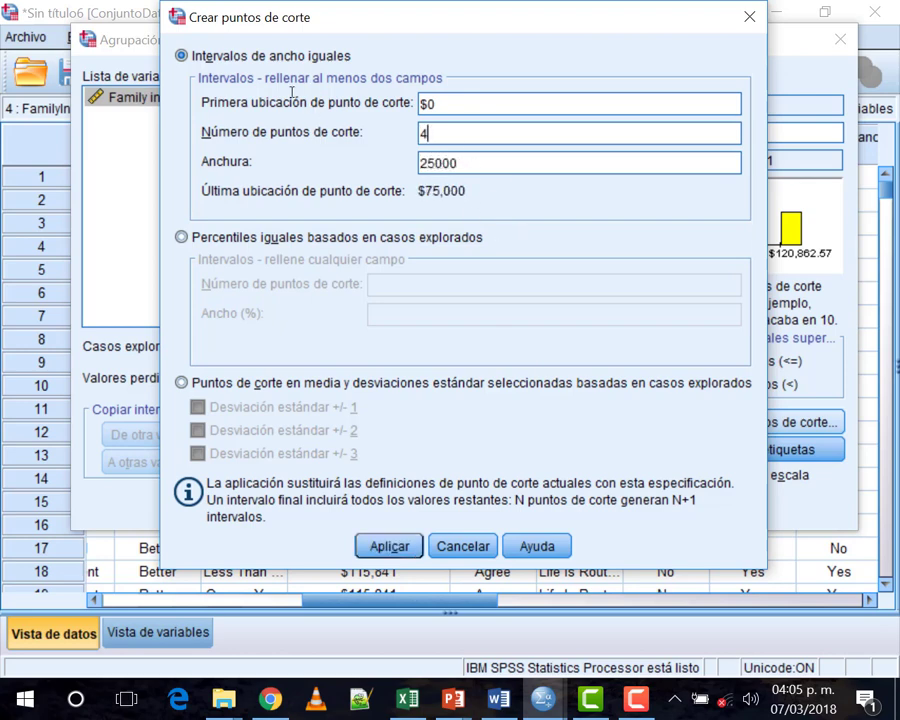
{"action": "key", "text": "shift+Tab"}
{"action": "type", "text": "5"}
{"action": "left_click", "coordinate": [392, 549]}
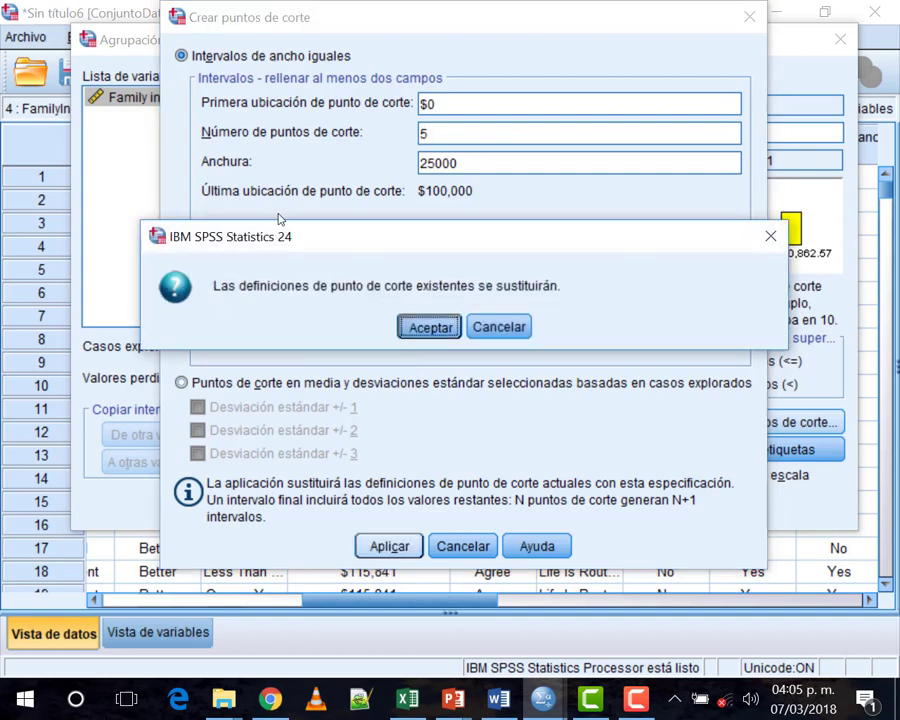
{"action": "left_click", "coordinate": [416, 320]}
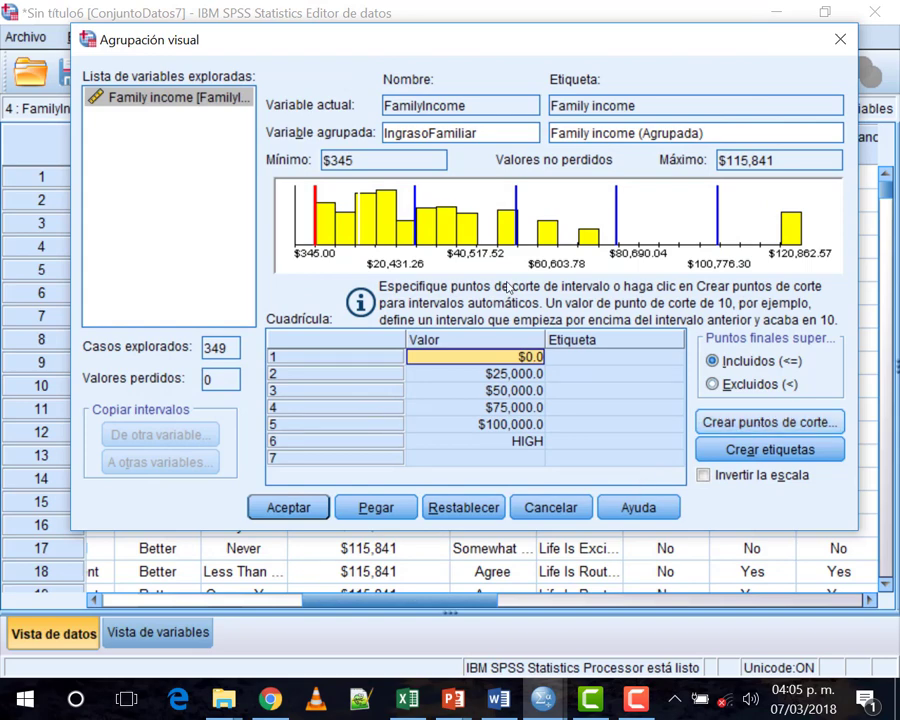
Replace the cut points with four equal-width intervals starting at $25,000 with a width of 25000
{"action": "left_click", "coordinate": [769, 422]}
{"action": "left_click", "coordinate": [497, 100]}
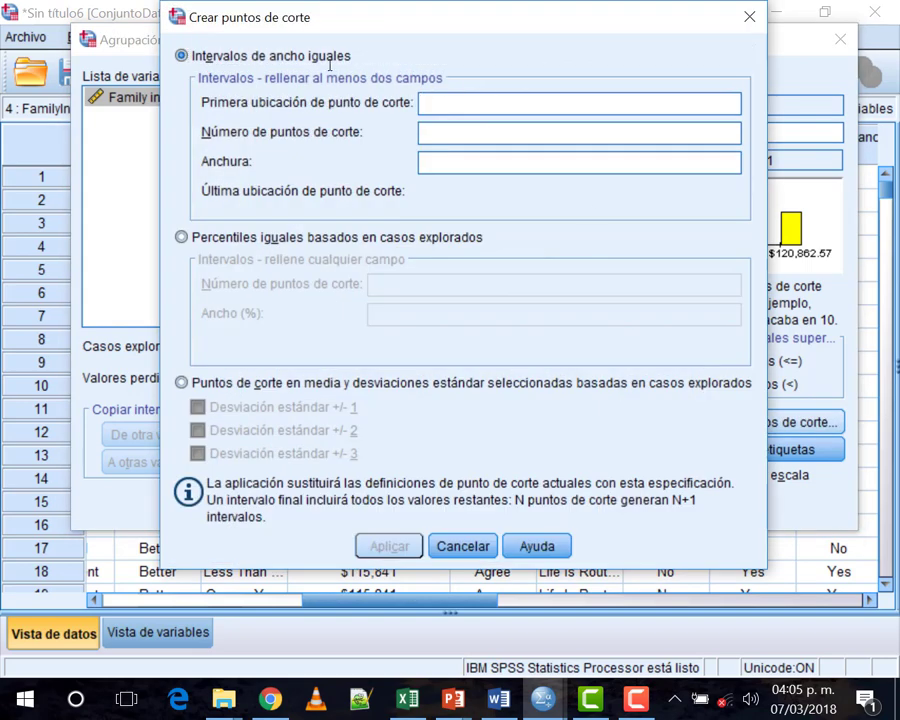
{"action": "type", "text": "25000"}
{"action": "key", "text": "Tab"}
{"action": "type", "text": "4"}
{"action": "key", "text": "Tab"}
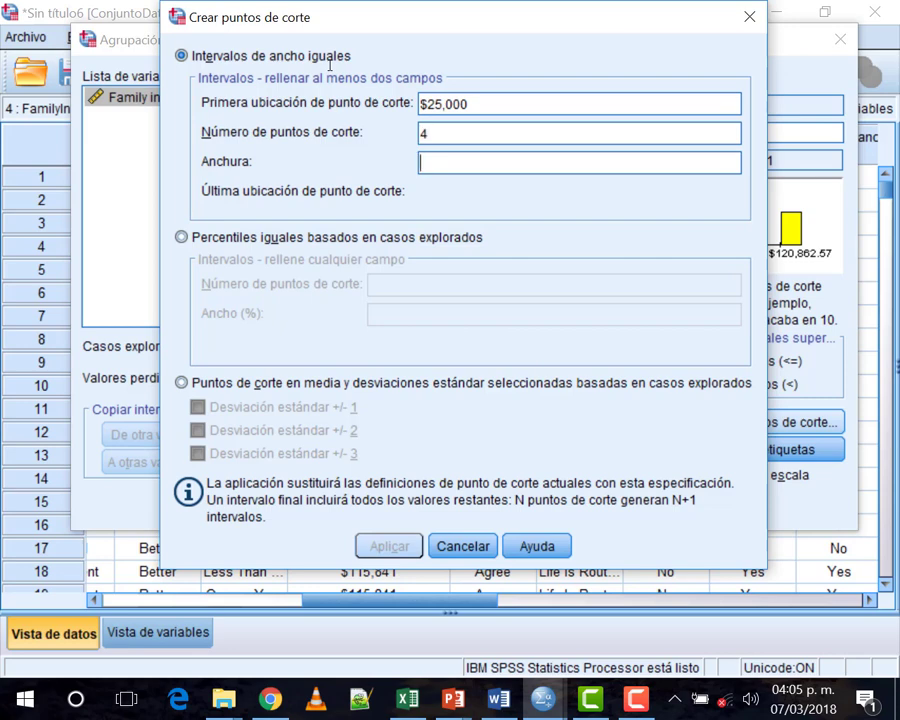
{"action": "type", "text": "25000"}
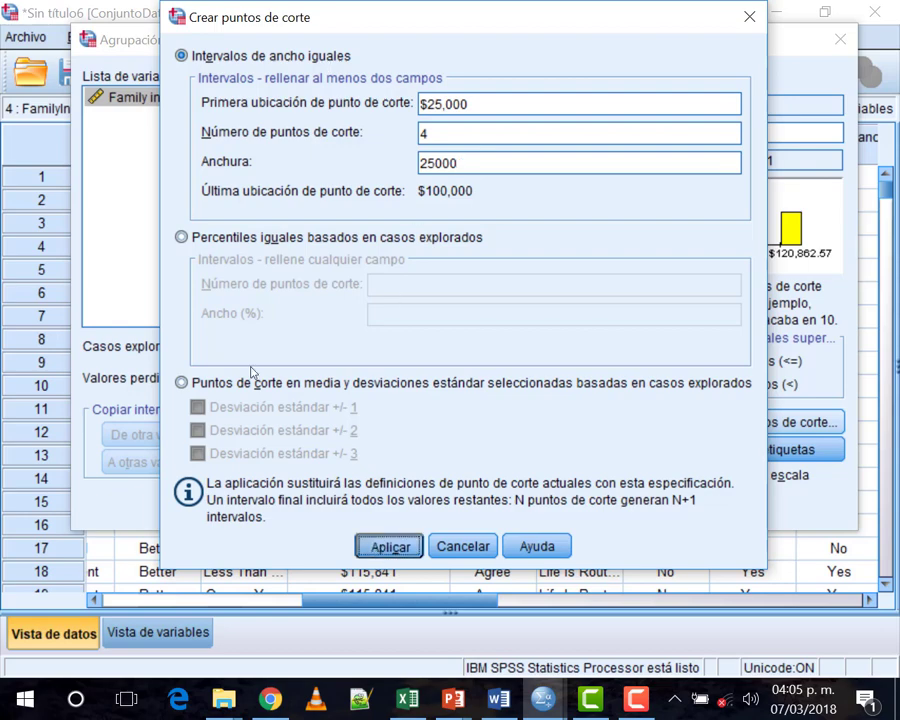
{"action": "key", "text": "Return"}
{"action": "left_click", "coordinate": [424, 326]}
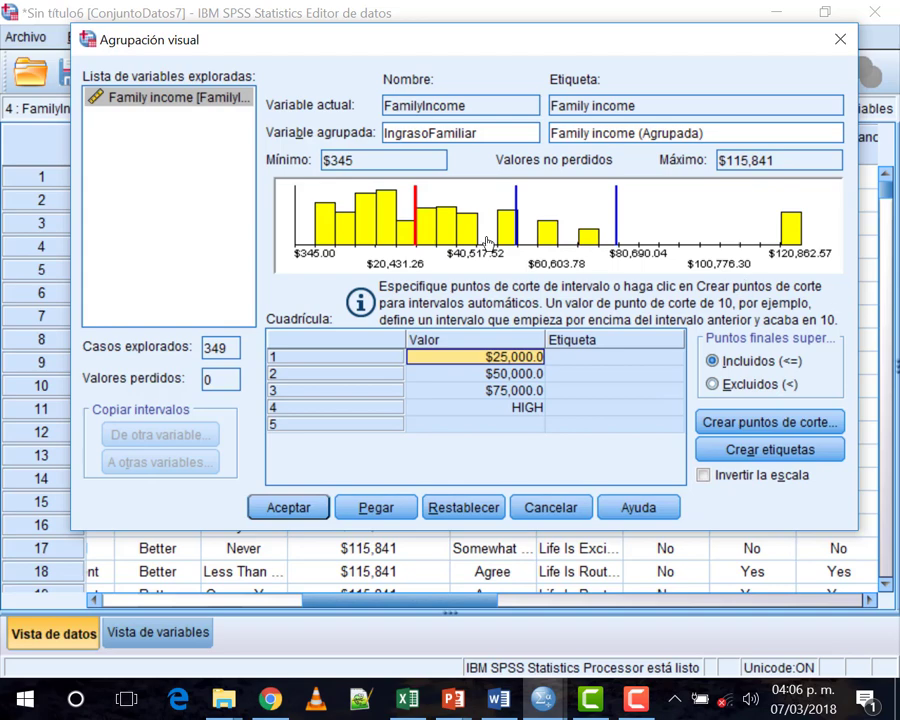
Regenerate the Family income cut points as equal-width intervals: first cut at $25,000, four cut points, width 25000, replacing the existing definitions
{"action": "left_click", "coordinate": [768, 421]}
{"action": "left_click", "coordinate": [484, 100]}
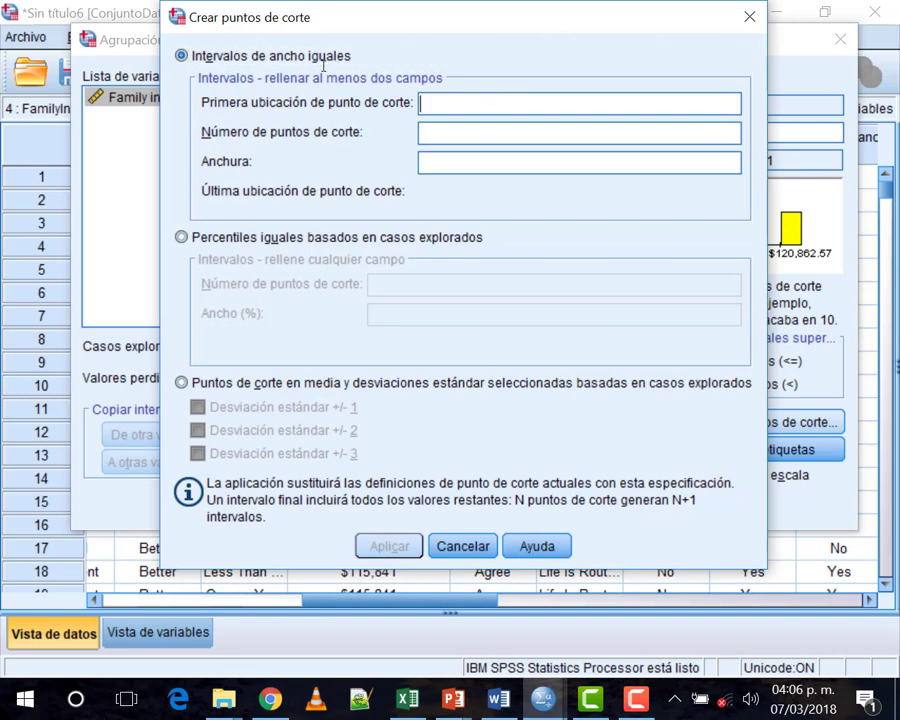
{"action": "type", "text": "25,0"}
{"action": "type", "text": "000"}
{"action": "key", "text": "Tab"}
{"action": "type", "text": "4"}
{"action": "key", "text": "Tab"}
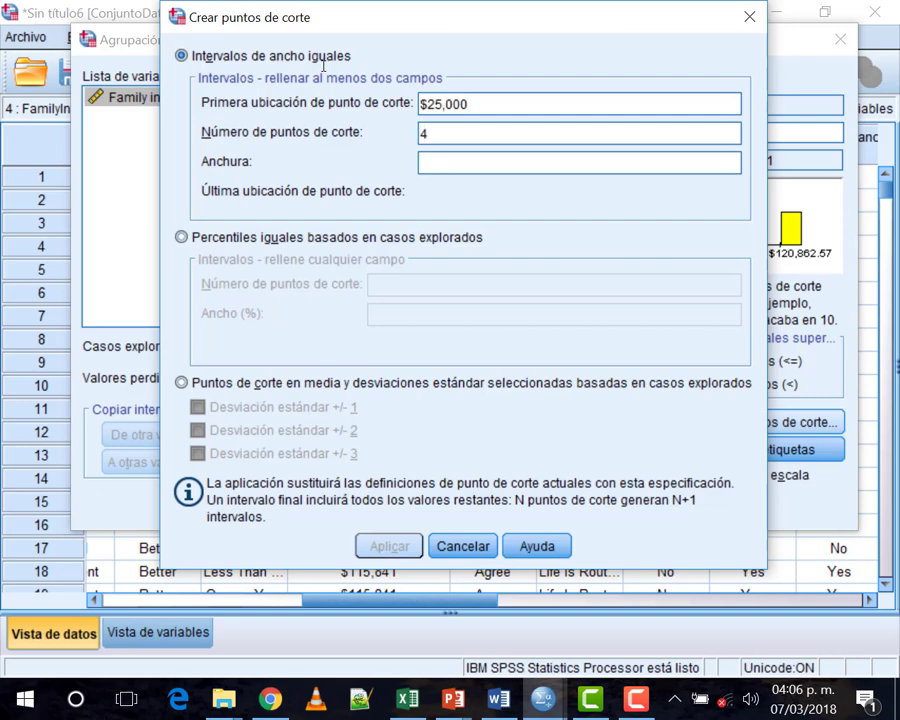
{"action": "type", "text": "25000"}
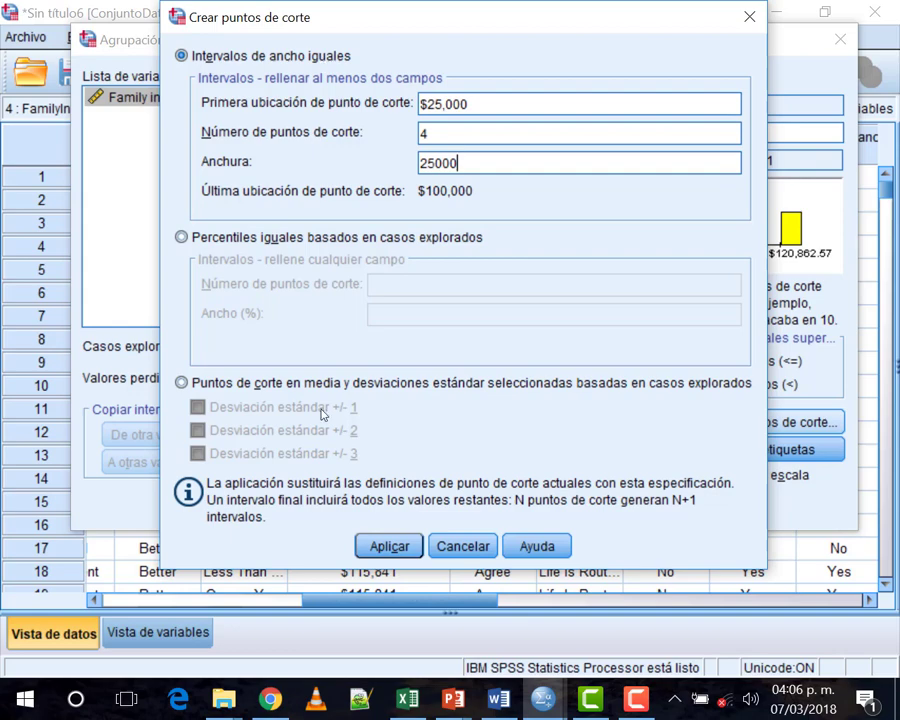
{"action": "key", "text": "Tab"}
{"action": "key", "text": "Return"}
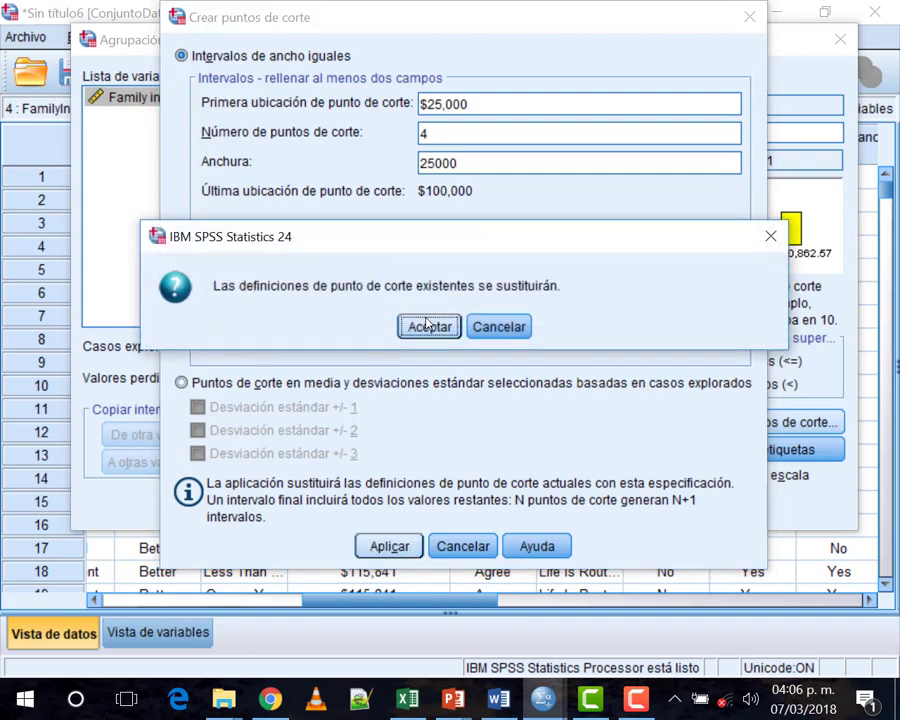
{"action": "key", "text": "Return"}
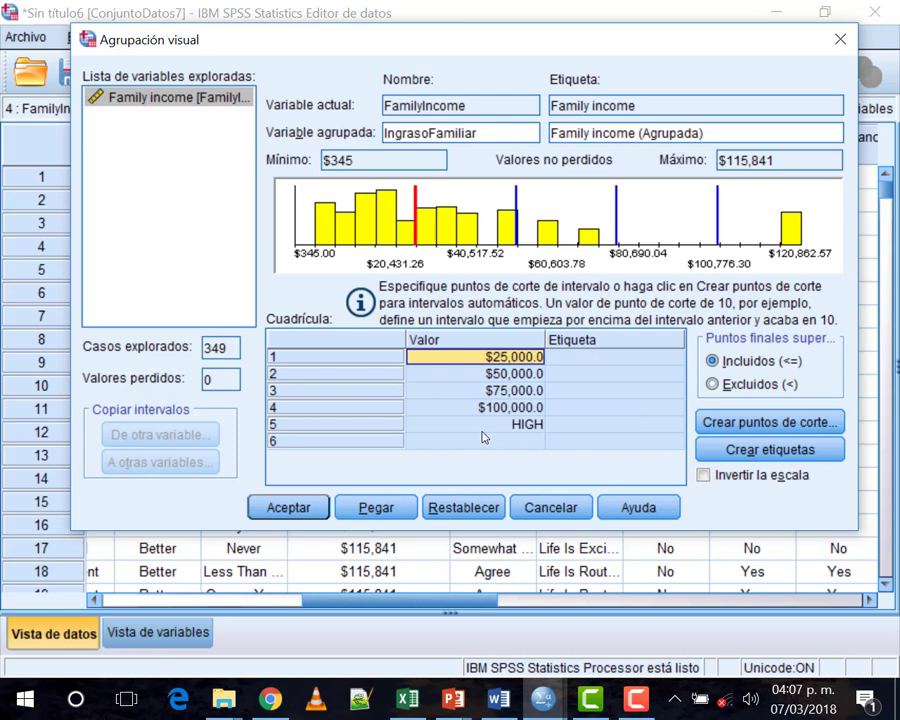
Label the $100,000 interval "Media alta"
{"action": "left_click", "coordinate": [586, 408]}
{"action": "type", "text": "Medi"}
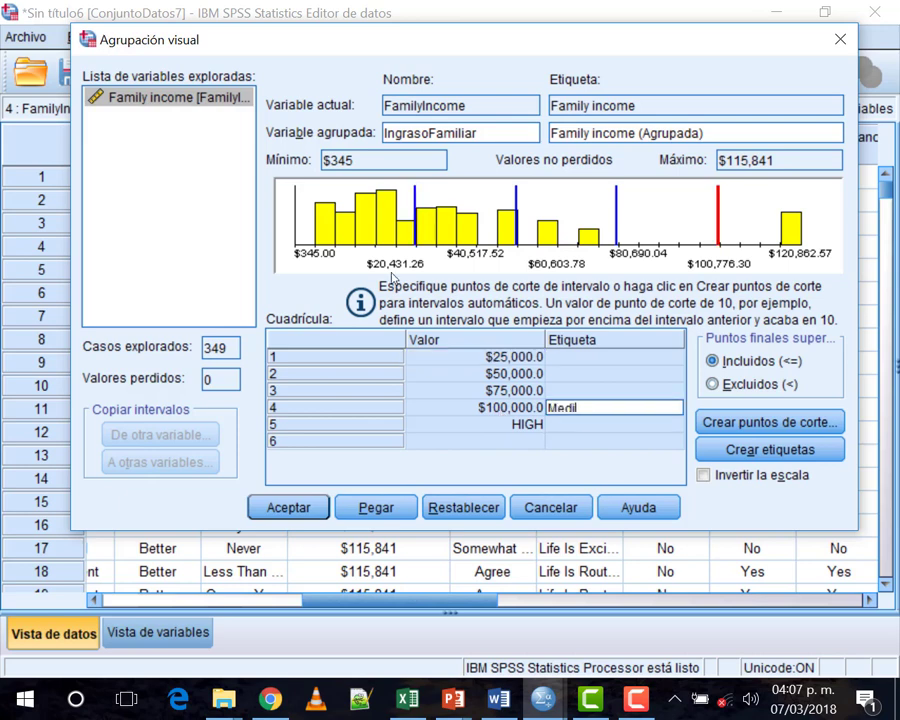
{"action": "type", "text": "a alta"}
Set the $75,000 cut point to 35000 and label the $50,000 interval "Media Media"
{"action": "key", "text": "shift+Tab"}
{"action": "key", "text": "Up"}
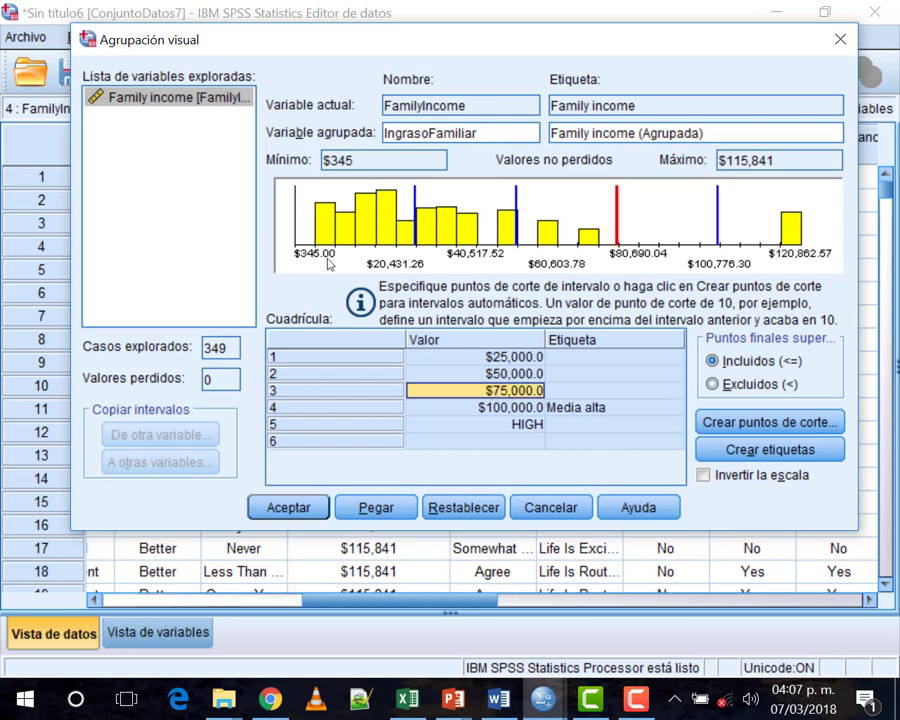
{"action": "type", "text": "35000"}
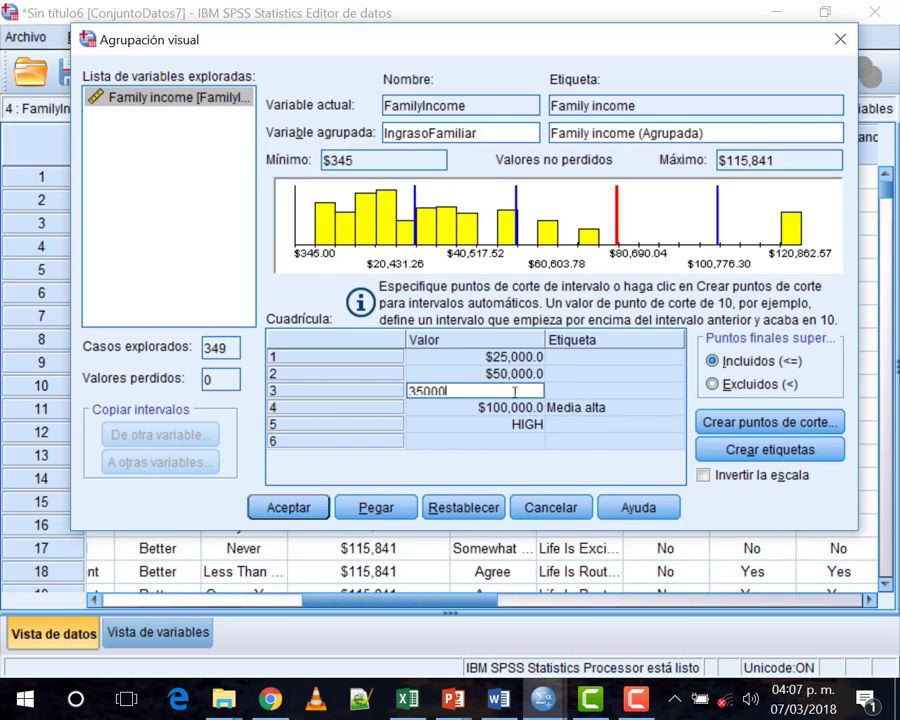
{"action": "left_click", "coordinate": [627, 393]}
{"action": "type", "text": "Media Media"}
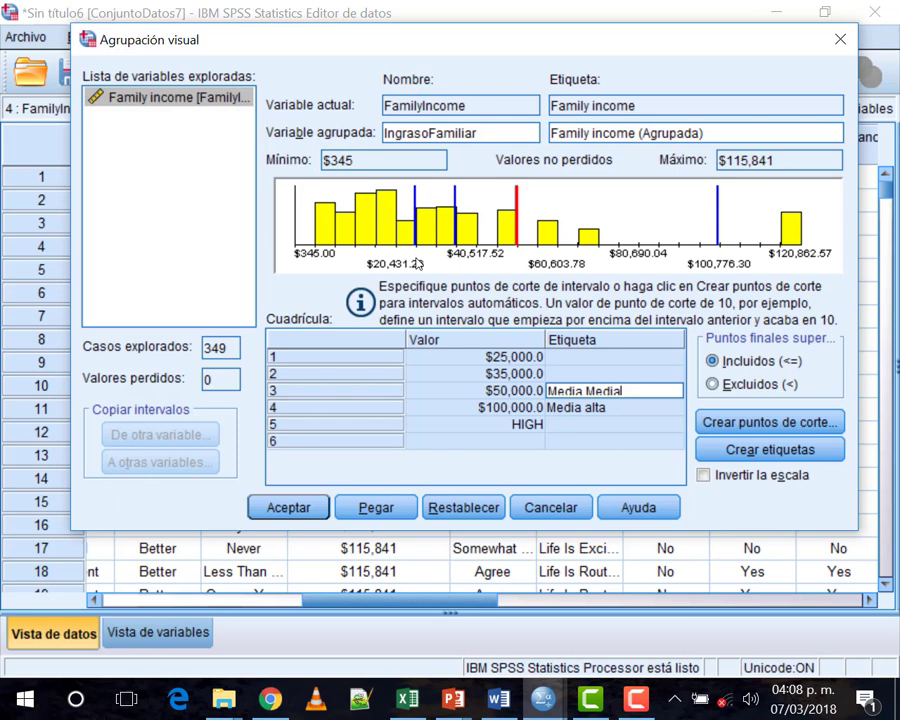
{"action": "key", "text": "BackSpace"}
{"action": "key", "text": "Return"}
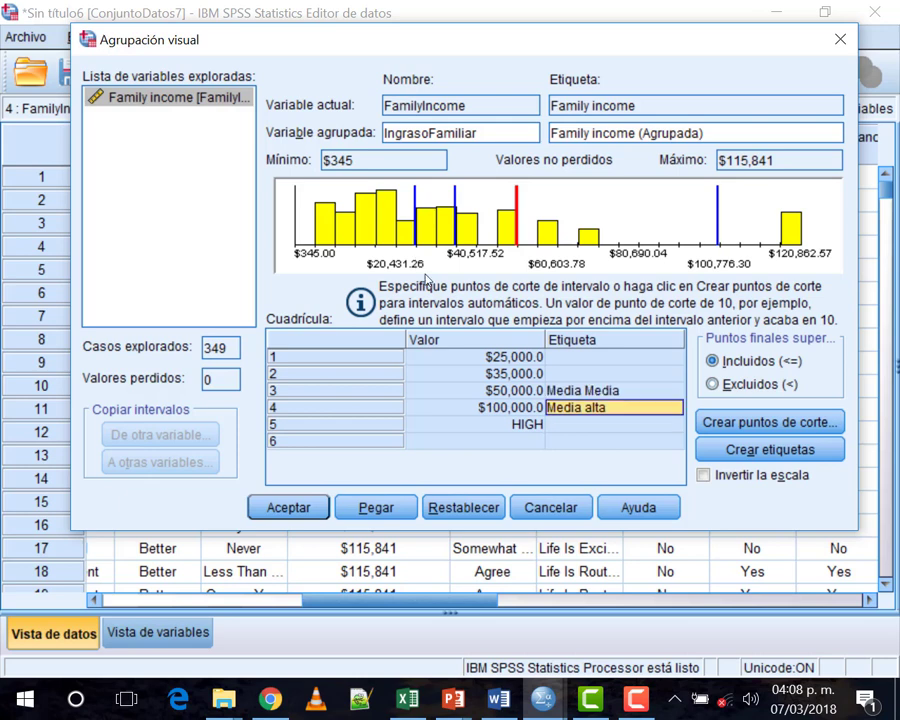
Set the unlabelled $35,000 cut point to $27,000, correcting the mistyped 270000 entry
{"action": "key", "text": "Up"}
{"action": "key", "text": "Left"}
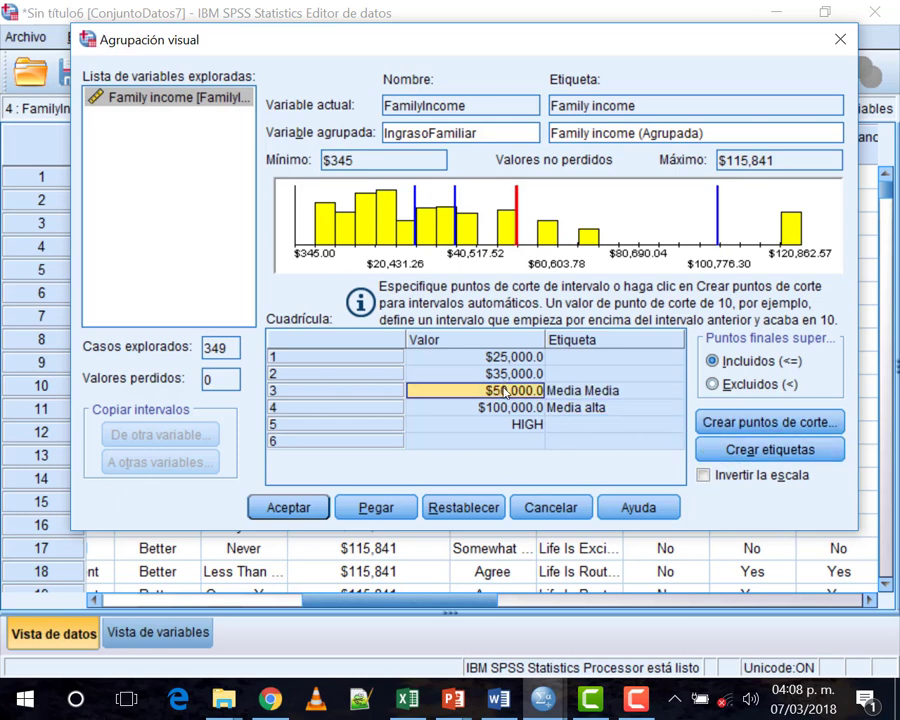
{"action": "key", "text": "F2"}
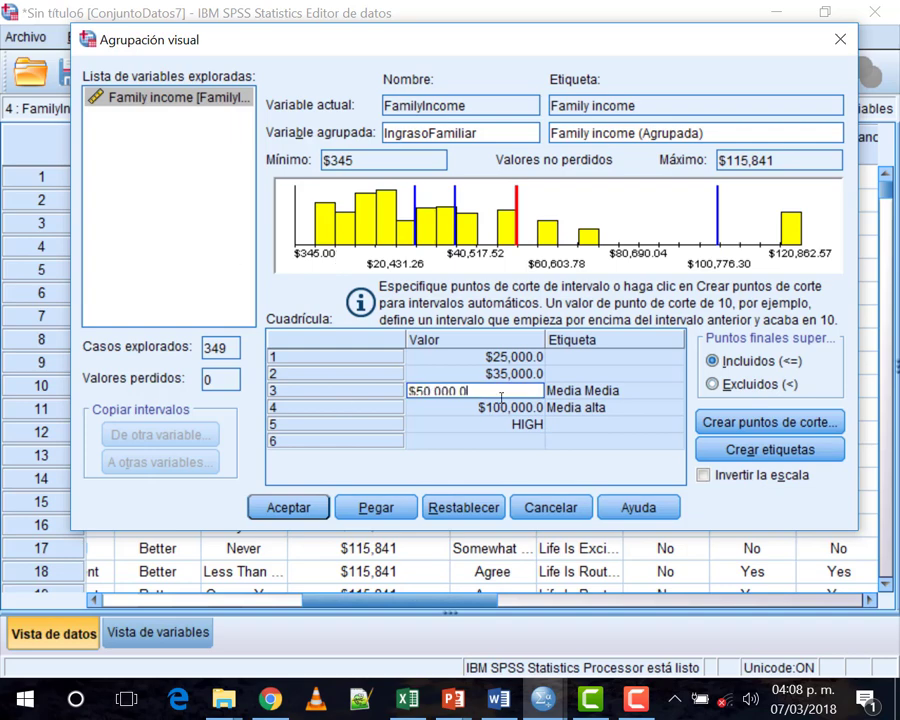
{"action": "left_click", "coordinate": [494, 374]}
{"action": "key", "text": "Return"}
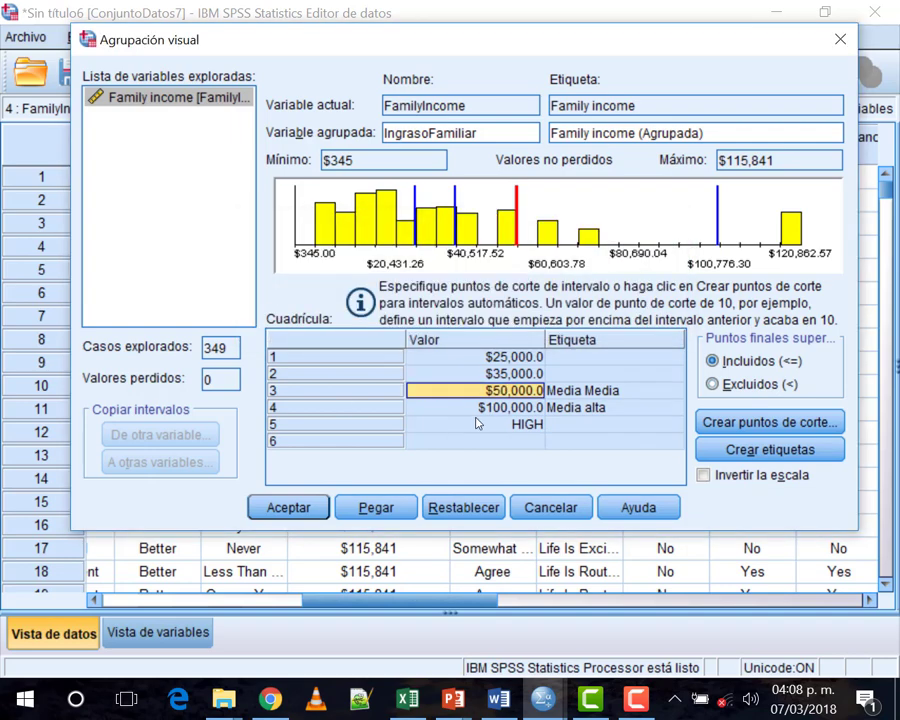
{"action": "key", "text": "Up"}
{"action": "type", "text": "270000"}
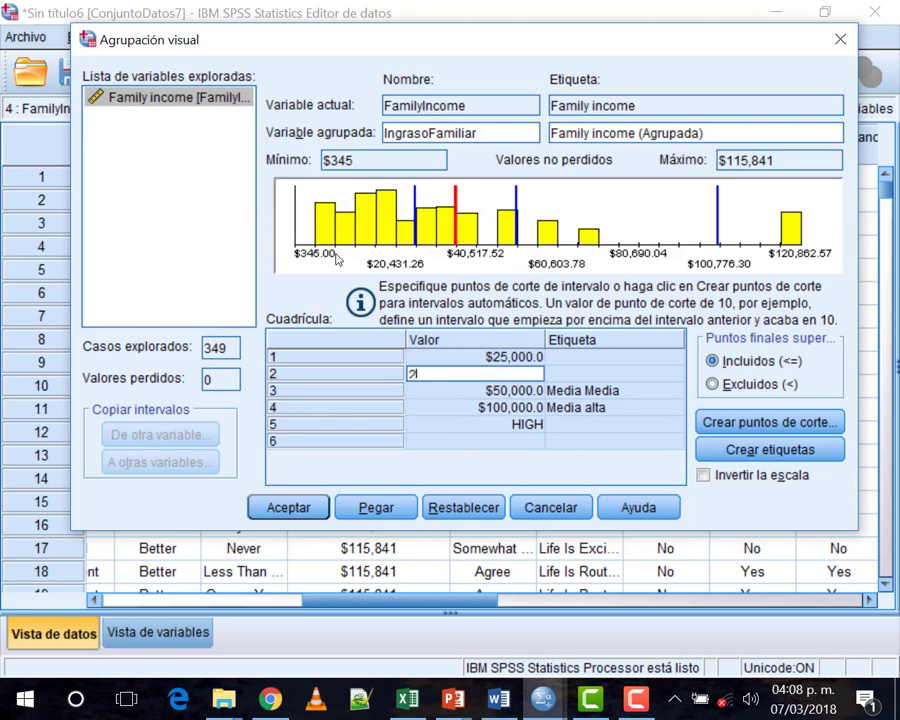
{"action": "key", "text": "Return"}
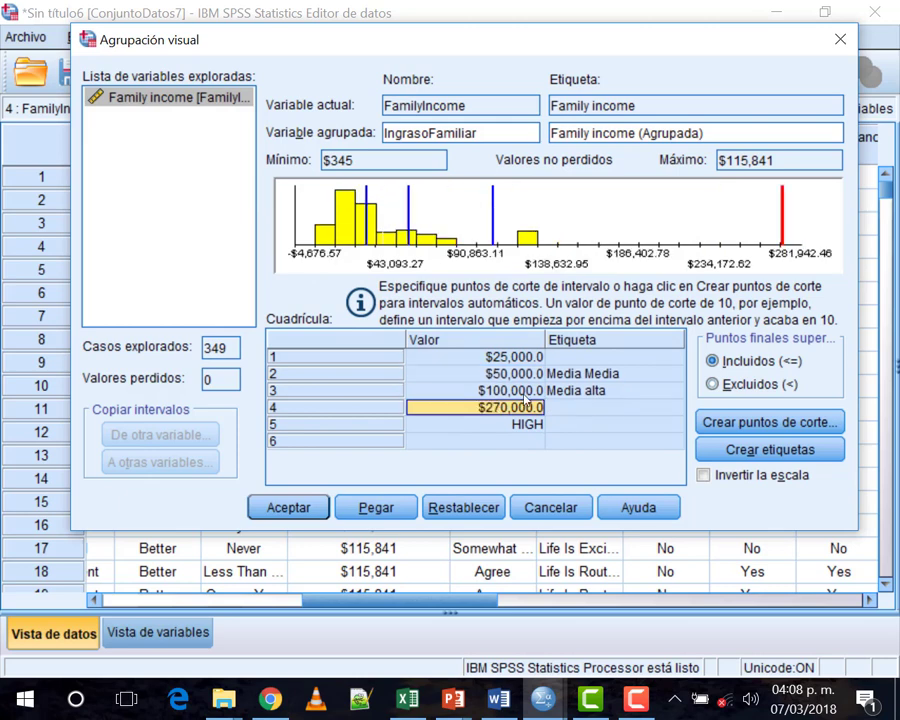
{"action": "key", "text": "F2"}
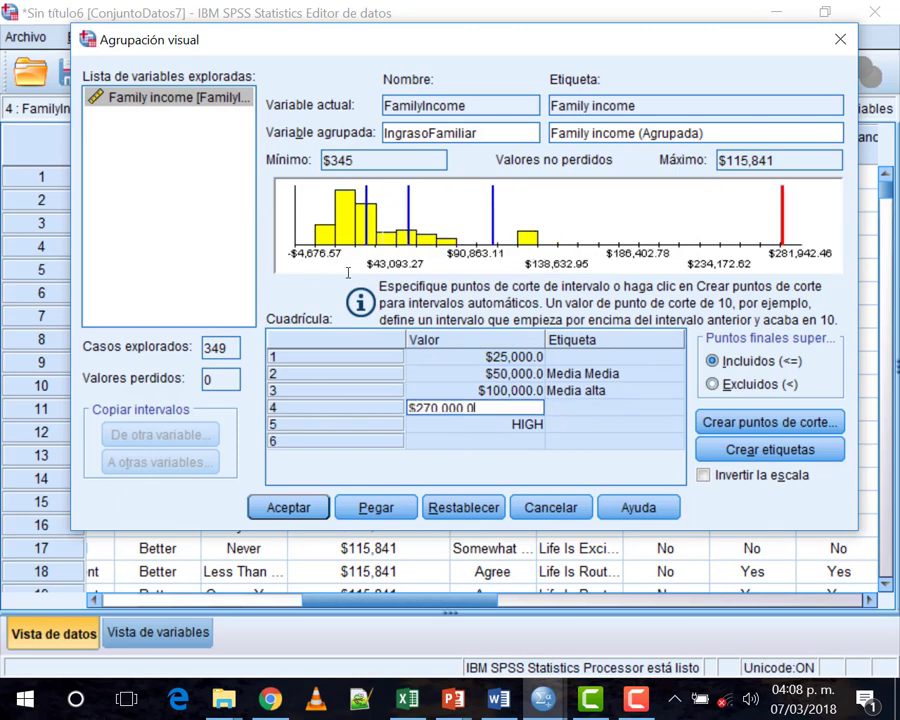
{"action": "key", "text": "BackSpace"}
{"action": "key", "text": "BackSpace"}
{"action": "key", "text": "BackSpace"}
{"action": "key", "text": "Return"}
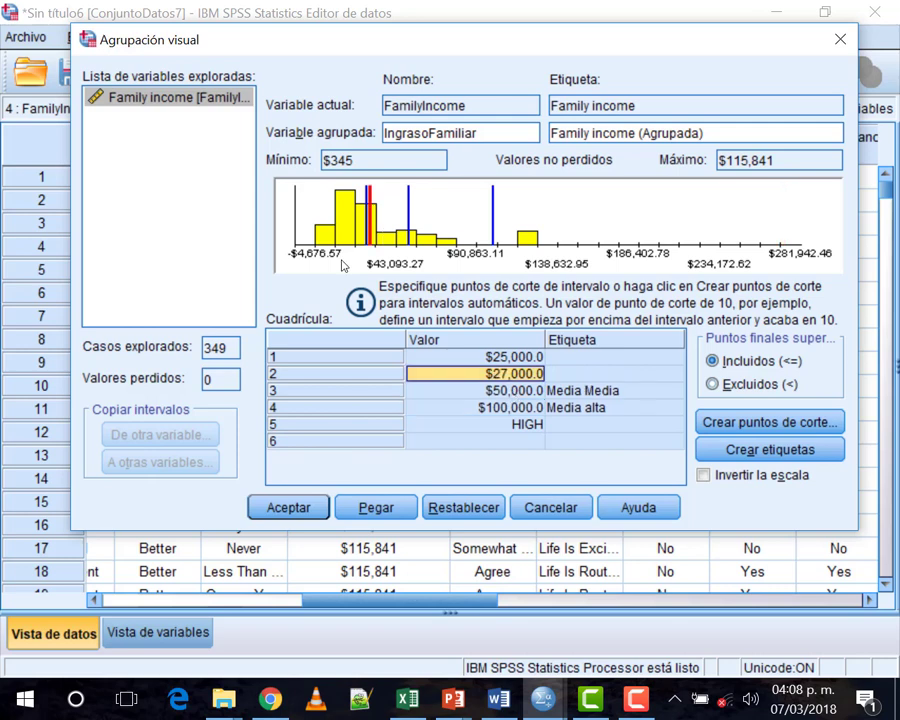
Set the cut point of the "Media Media" interval to 35000
{"action": "key", "text": "Down"}
{"action": "key", "text": "F2"}
{"action": "key", "text": "BackSpace"}
{"action": "key", "text": "BackSpace"}
{"action": "key", "text": "BackSpace"}
{"action": "key", "text": "BackSpace"}
{"action": "key", "text": "BackSpace"}
{"action": "key", "text": "BackSpace"}
{"action": "key", "text": "BackSpace"}
{"action": "key", "text": "BackSpace"}
{"action": "key", "text": "BackSpace"}
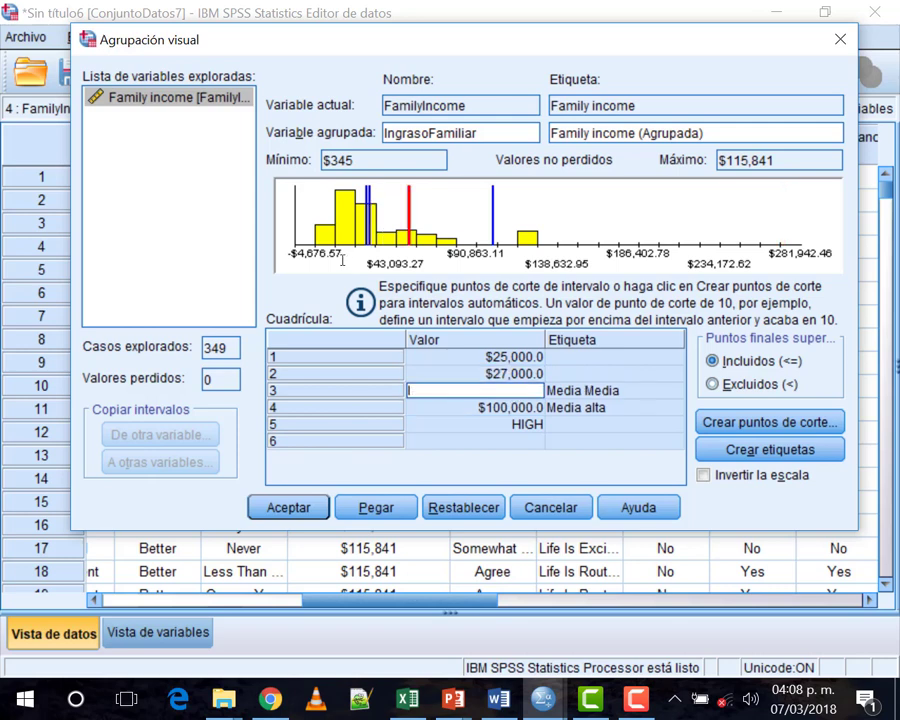
{"action": "type", "text": "35000"}
{"action": "key", "text": "Return"}
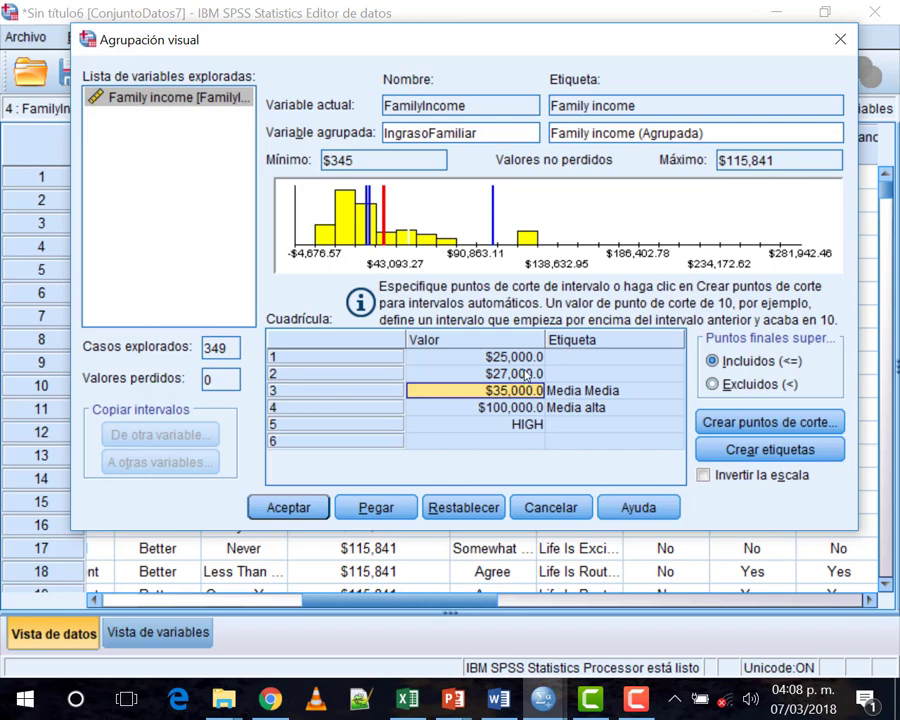
Set the $27,000 cut point to 18,871
{"action": "key", "text": "Up"}
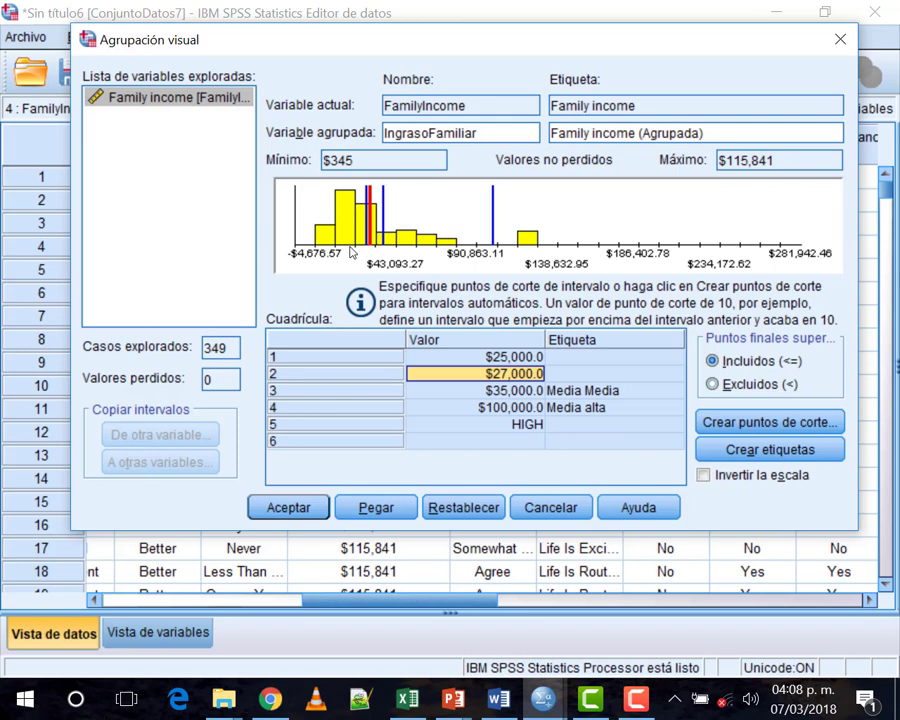
{"action": "type", "text": "18"}
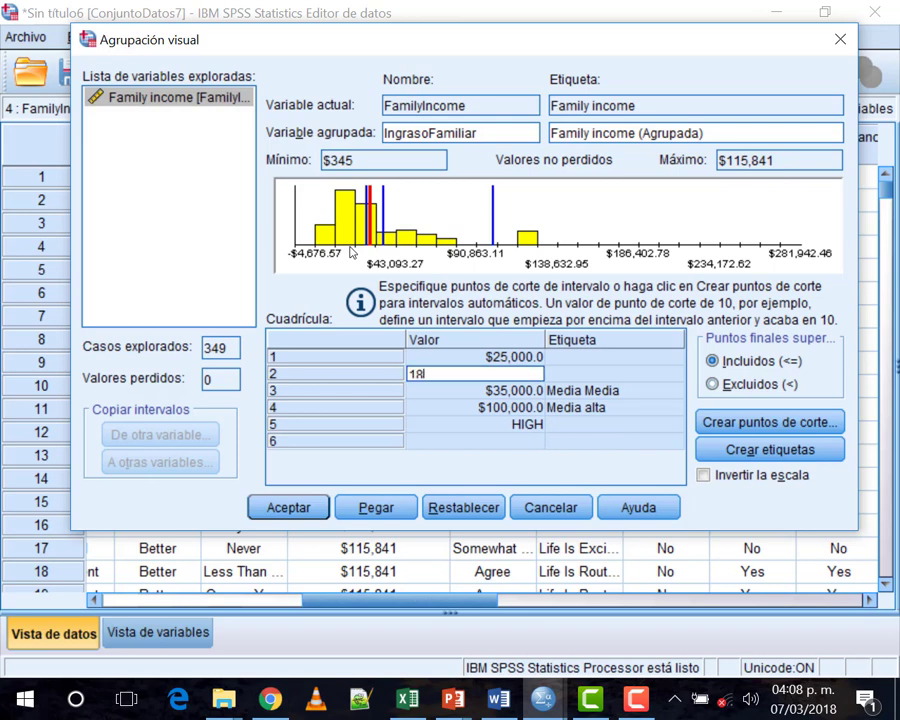
{"action": "type", "text": ",871"}
{"action": "key", "text": "Tab"}
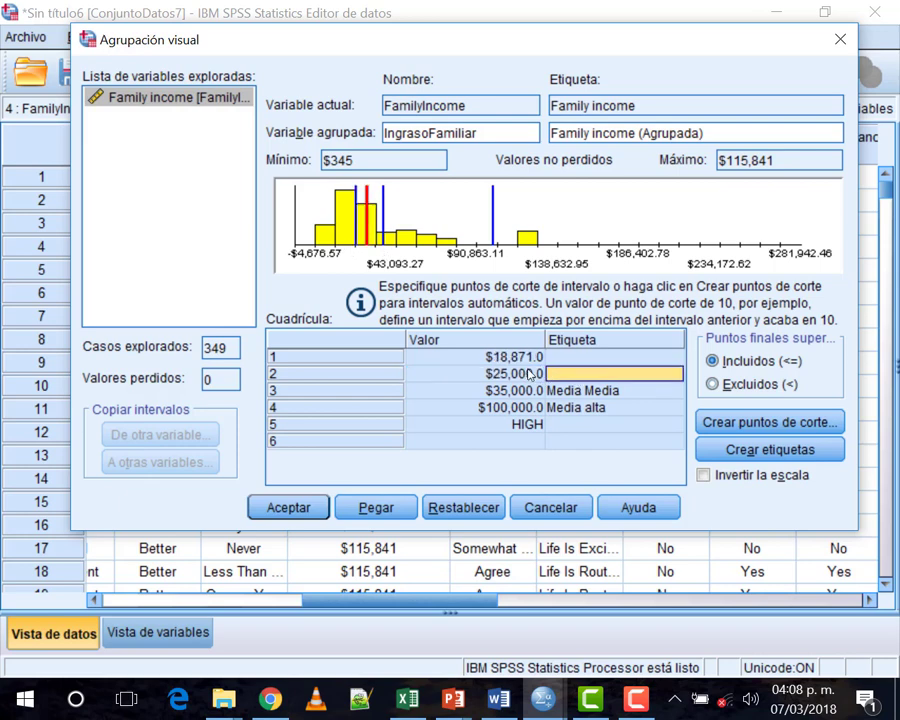
{"action": "key", "text": "shift+Tab"}
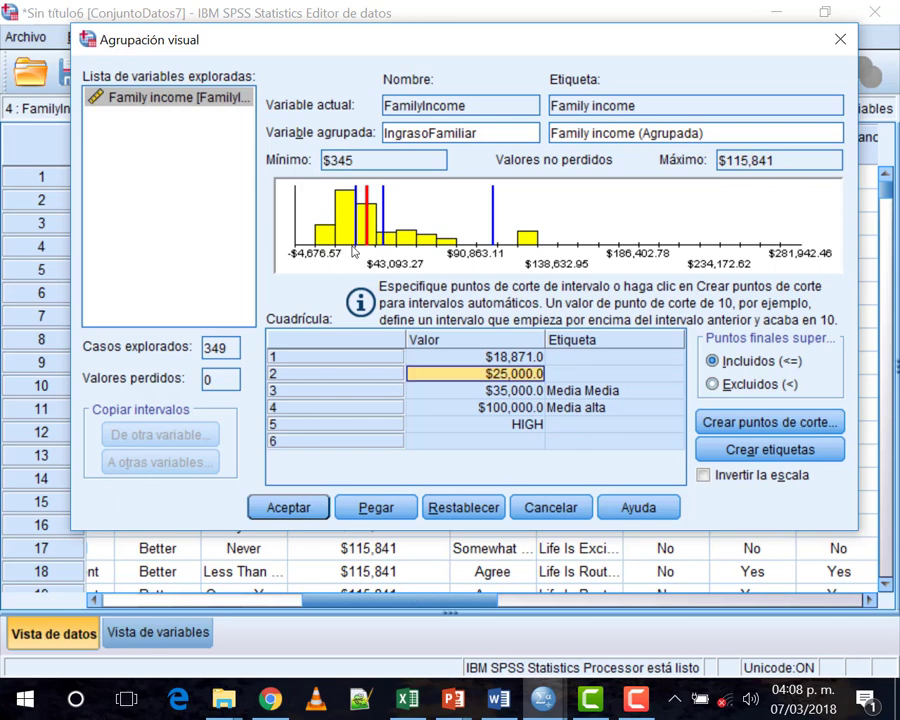
{"action": "left_click", "coordinate": [252, 250]}
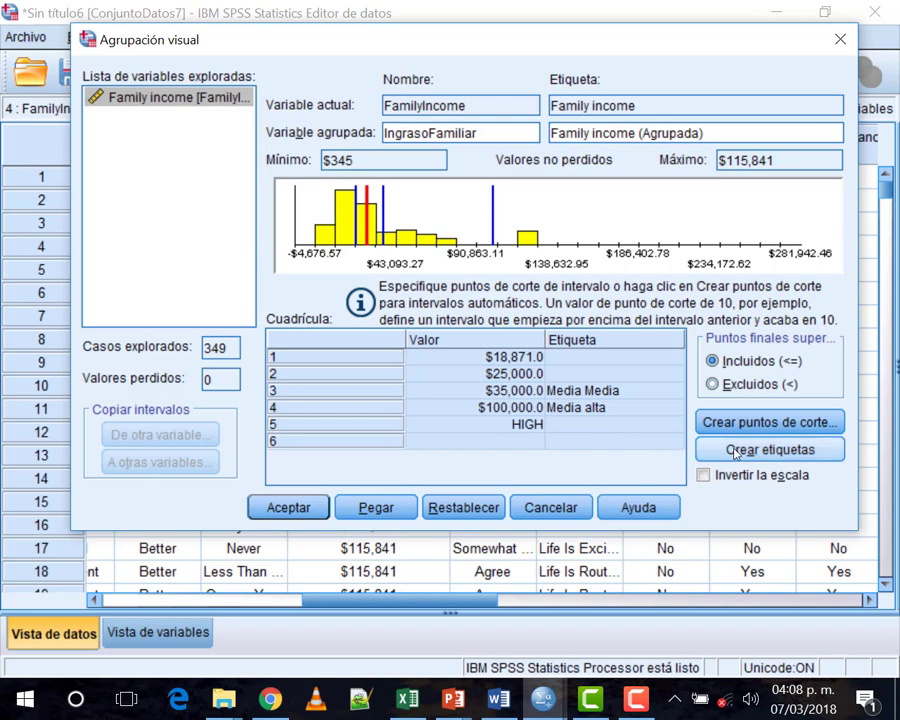
Set the unlabelled $25,000 cut point to 1
{"action": "left_click", "coordinate": [513, 376]}
{"action": "left_click", "coordinate": [513, 376]}
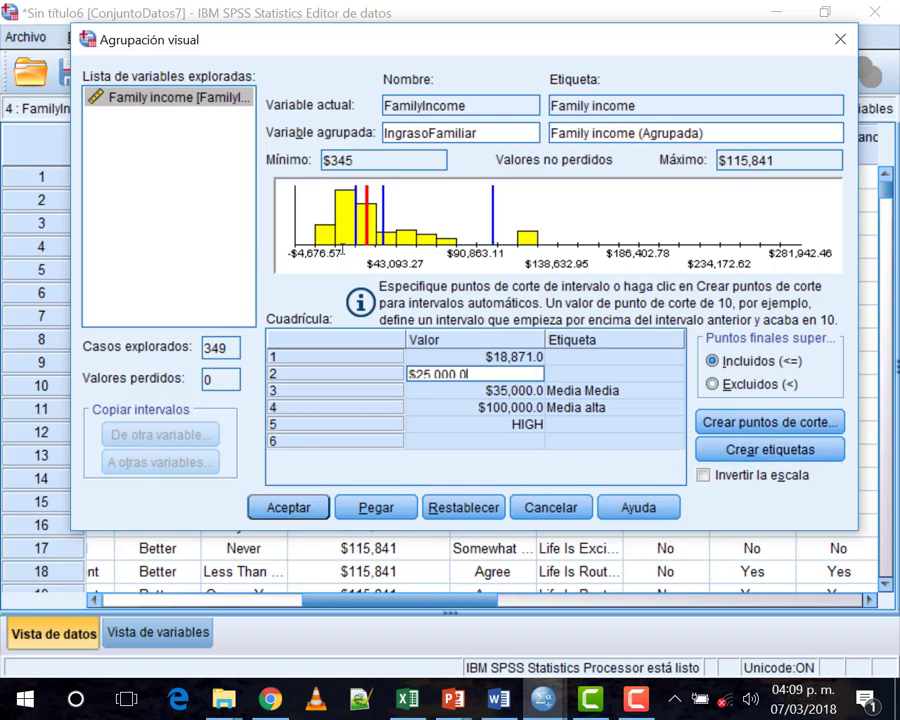
{"action": "left_click_drag", "start_coordinate": [513, 376], "coordinate": [375, 371]}
{"action": "type", "text": "1"}
{"action": "key", "text": "Return"}
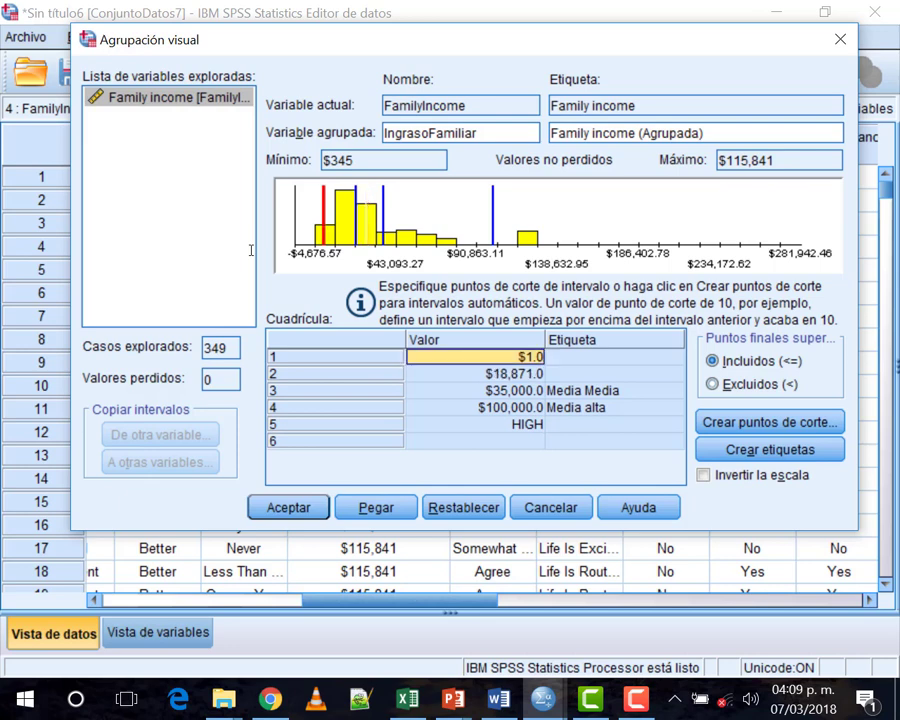
Label the $18,871 interval "Media Baja" and the $1 interval "Pobreza"
{"action": "left_click", "coordinate": [577, 374]}
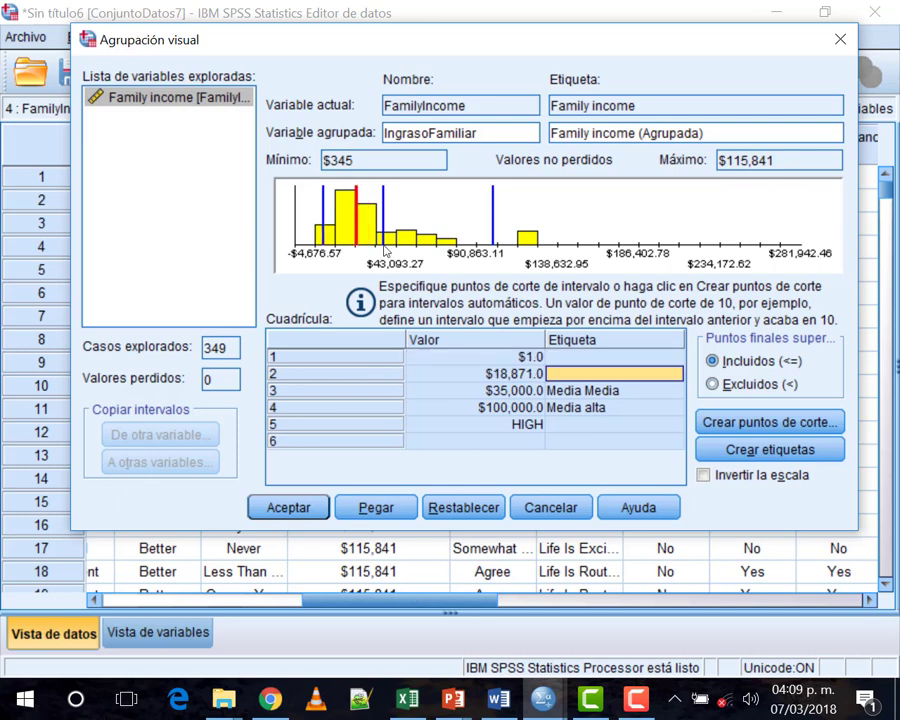
{"action": "type", "text": "MFI"}
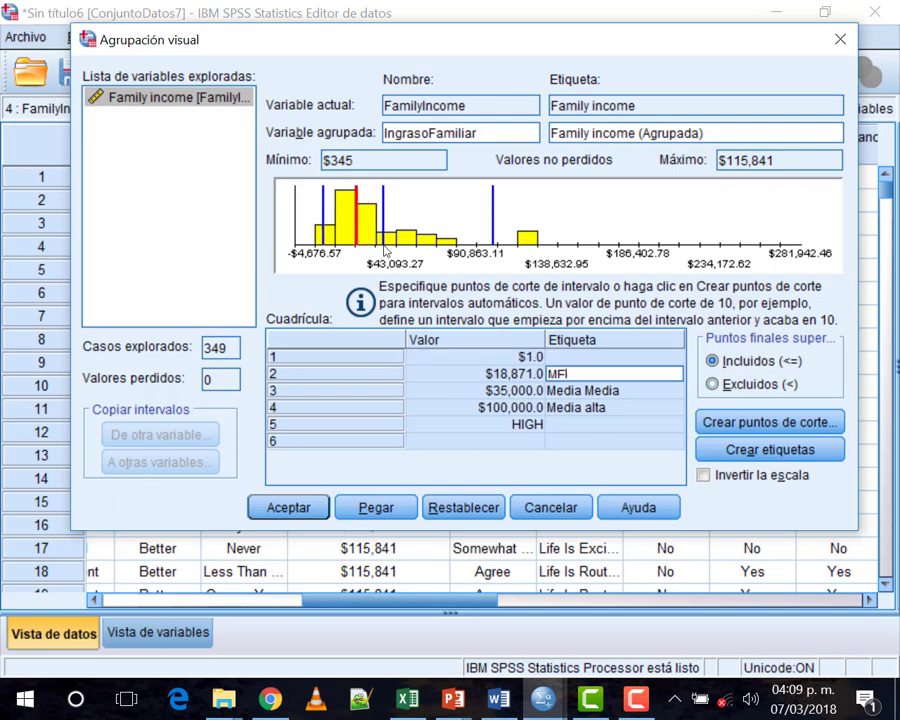
{"action": "type", "text": "dia Baja"}
{"action": "key", "text": "Up"}
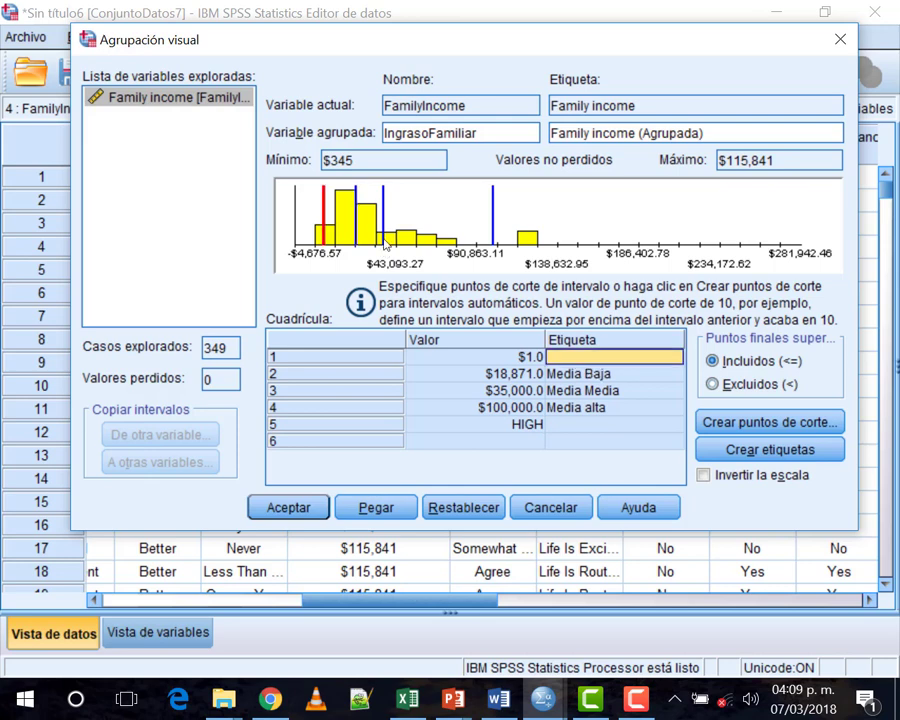
{"action": "type", "text": "Plobreza"}
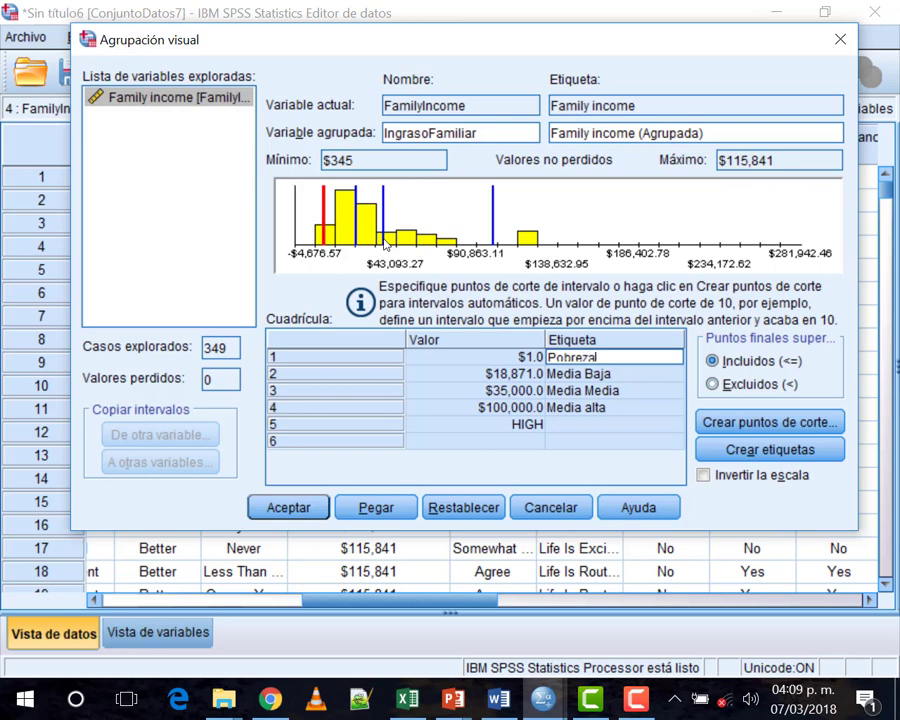
{"action": "left_click", "coordinate": [622, 408]}
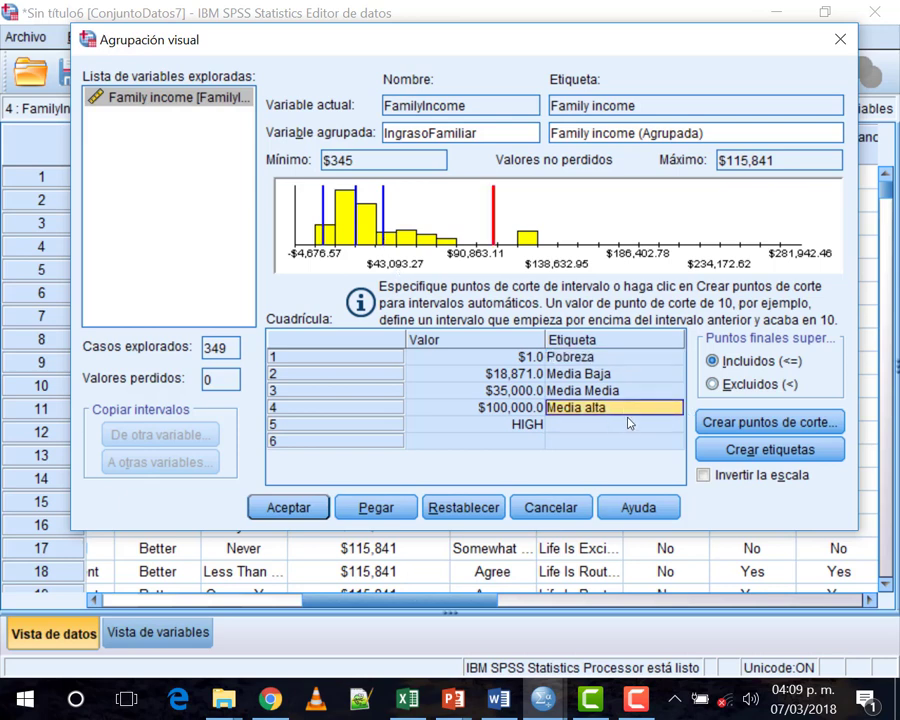
Create the binned variable IngrasoFamiliar and bring its column into view in the data editor
{"action": "left_click", "coordinate": [292, 507]}
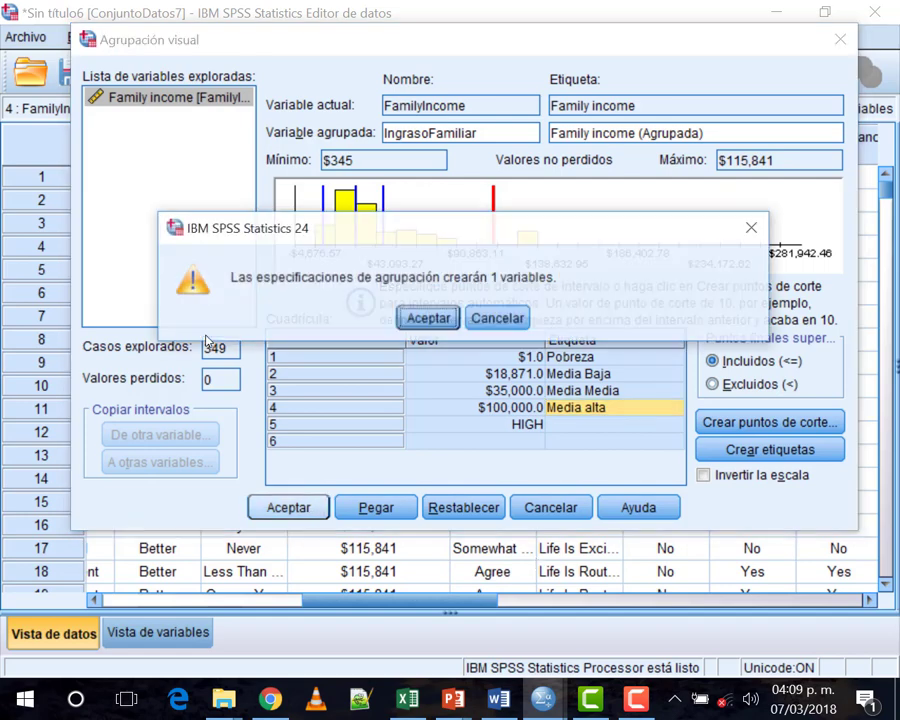
{"action": "left_click", "coordinate": [417, 316]}
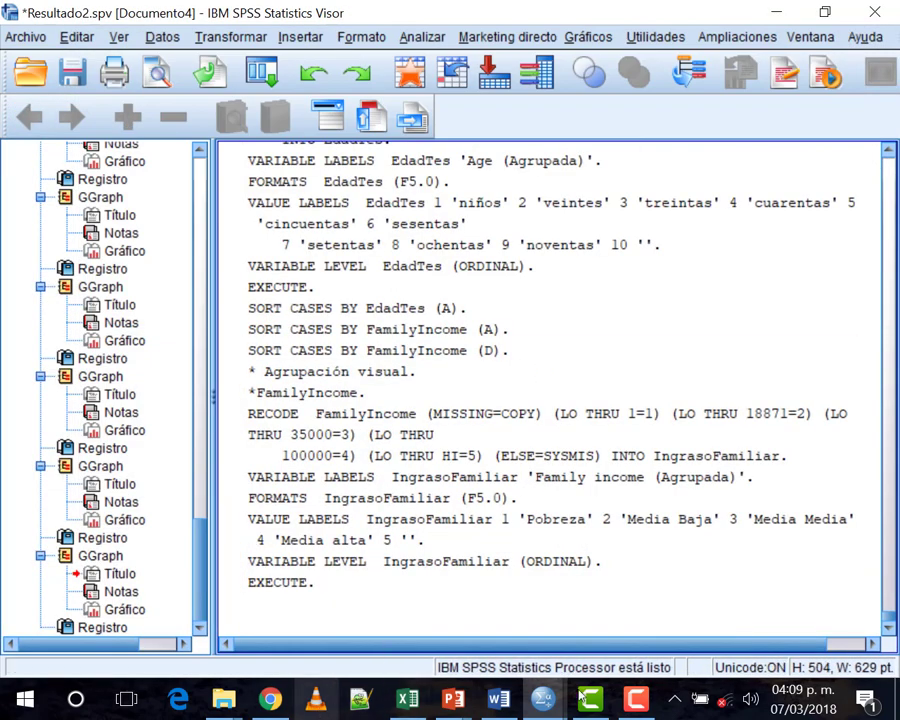
{"action": "left_click", "coordinate": [545, 700]}
{"action": "left_click", "coordinate": [707, 615]}
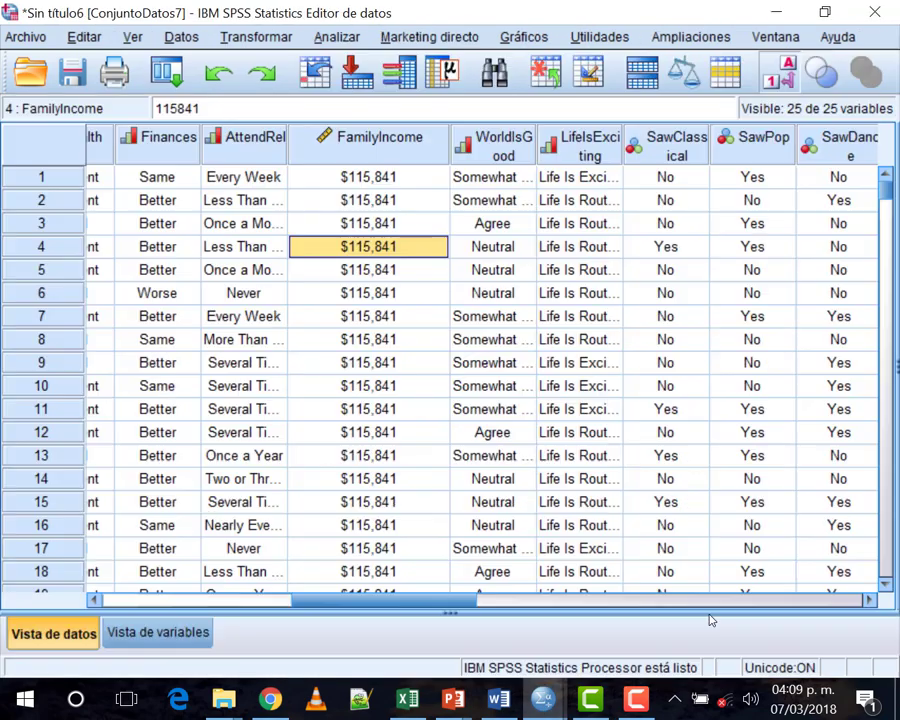
{"action": "left_click_drag", "start_coordinate": [420, 601], "coordinate": [690, 572]}
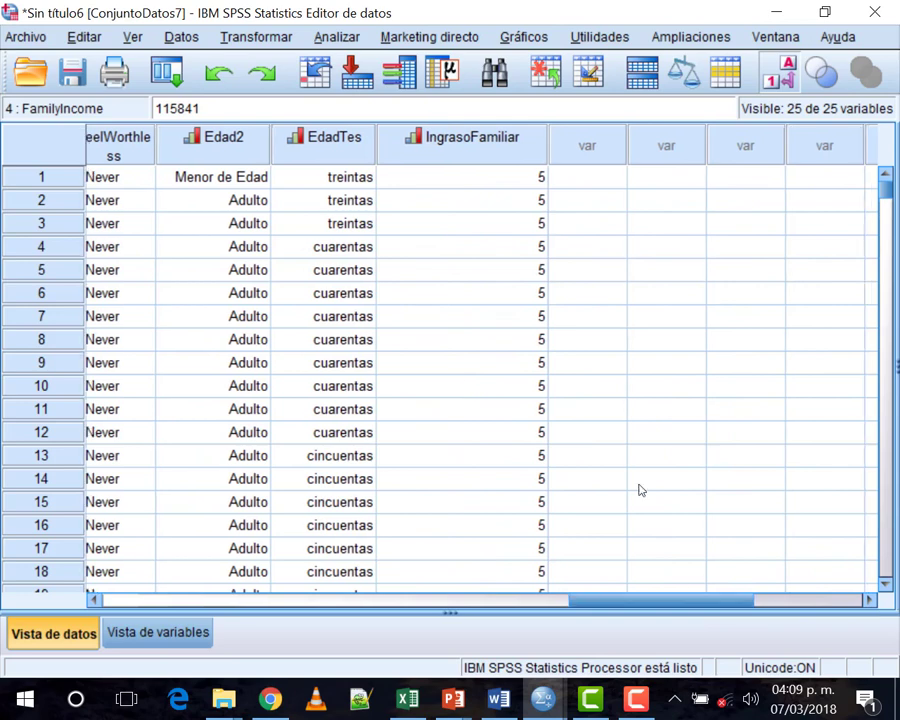
Sort the cases in ascending order by IngrasoFamiliar
{"action": "left_click", "coordinate": [534, 163]}
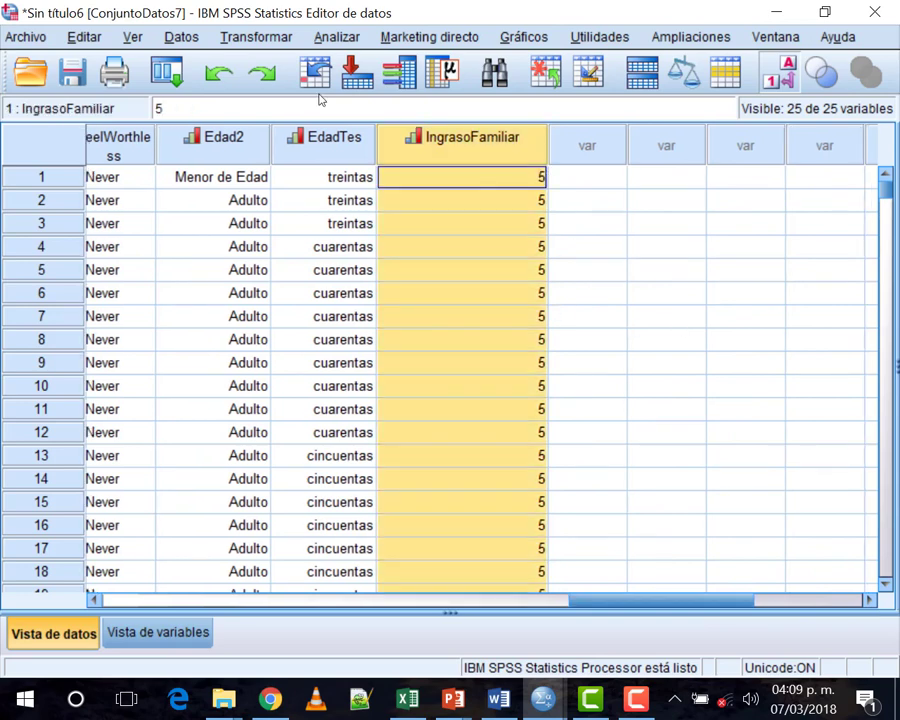
{"action": "right_click", "coordinate": [474, 140]}
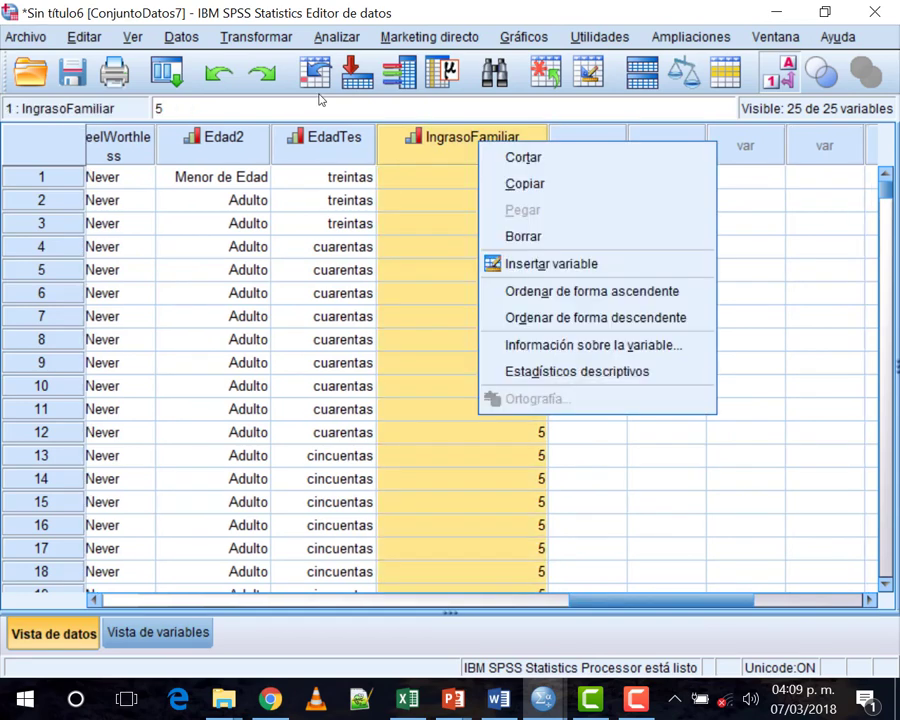
{"action": "left_click", "coordinate": [652, 292]}
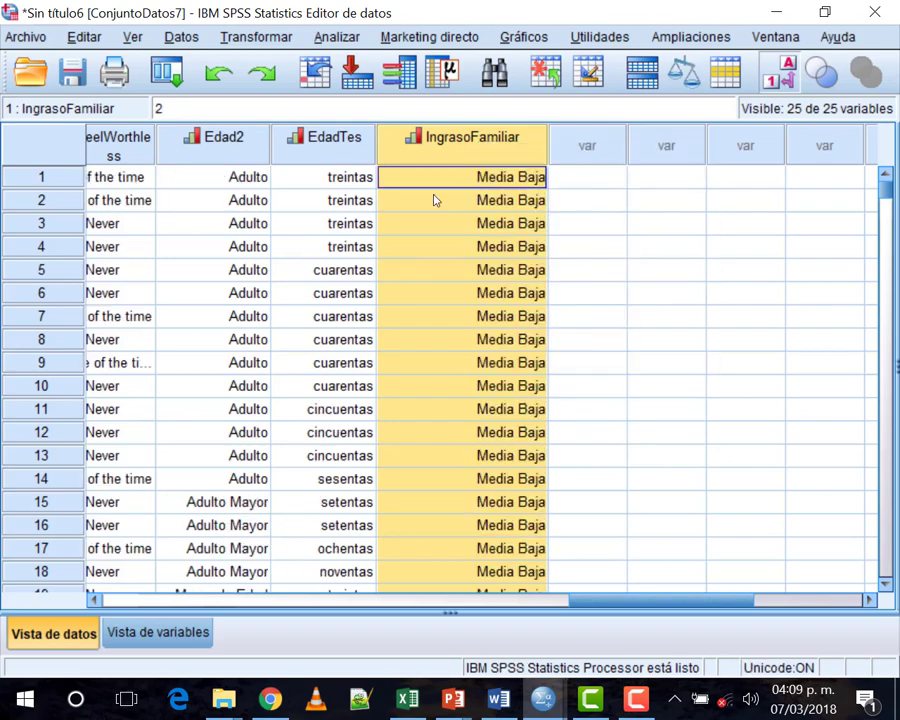
Examine the IngrasoFamiliar column down to the last cases, comparing the labelled income classes with the unlabelled values
{"action": "scroll", "coordinate": [560, 270], "scroll_direction": "down", "scroll_amount": 20}
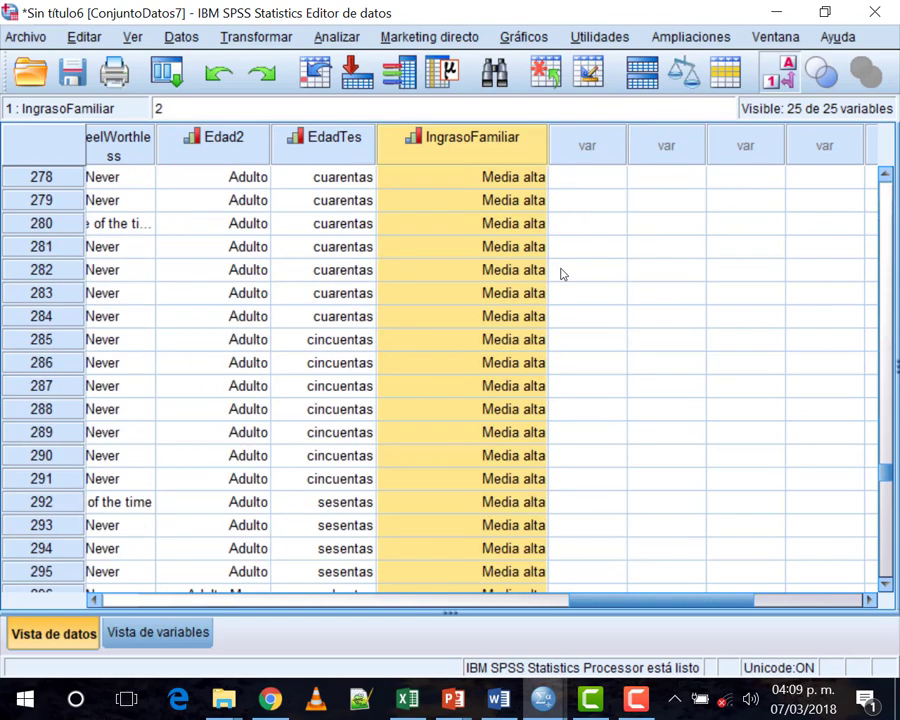
{"action": "scroll", "coordinate": [560, 273], "scroll_direction": "down", "scroll_amount": 19}
{"action": "scroll", "coordinate": [560, 273], "scroll_direction": "up", "scroll_amount": 20}
{"action": "scroll", "coordinate": [560, 273], "scroll_direction": "down", "scroll_amount": 17}
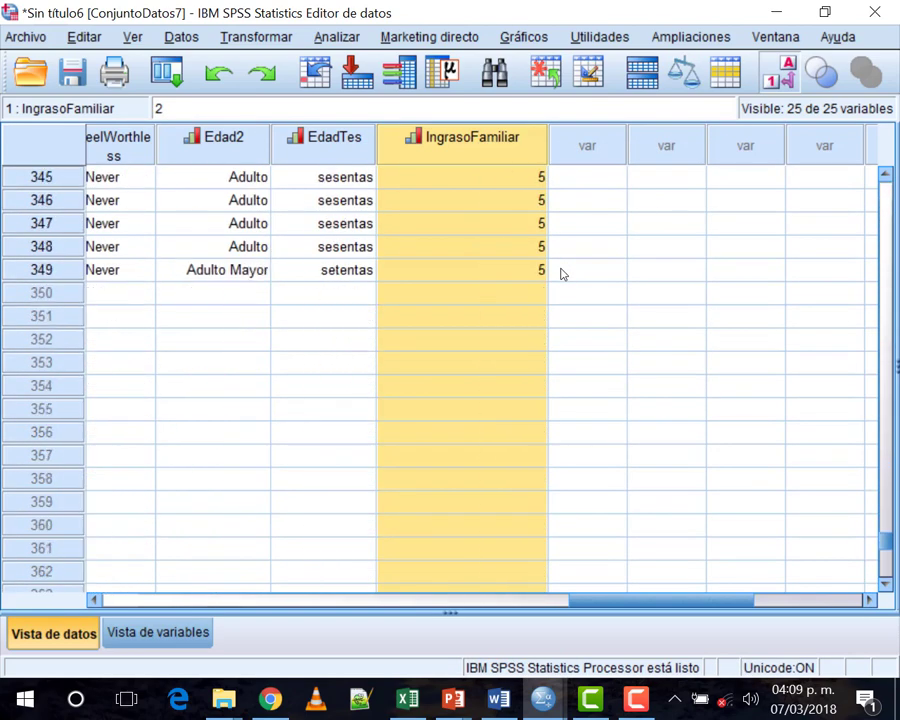
{"action": "scroll", "coordinate": [560, 273], "scroll_direction": "up", "scroll_amount": 3}
{"action": "scroll", "coordinate": [560, 273], "scroll_direction": "up", "scroll_amount": 6}
{"action": "scroll", "coordinate": [560, 273], "scroll_direction": "down", "scroll_amount": 2}
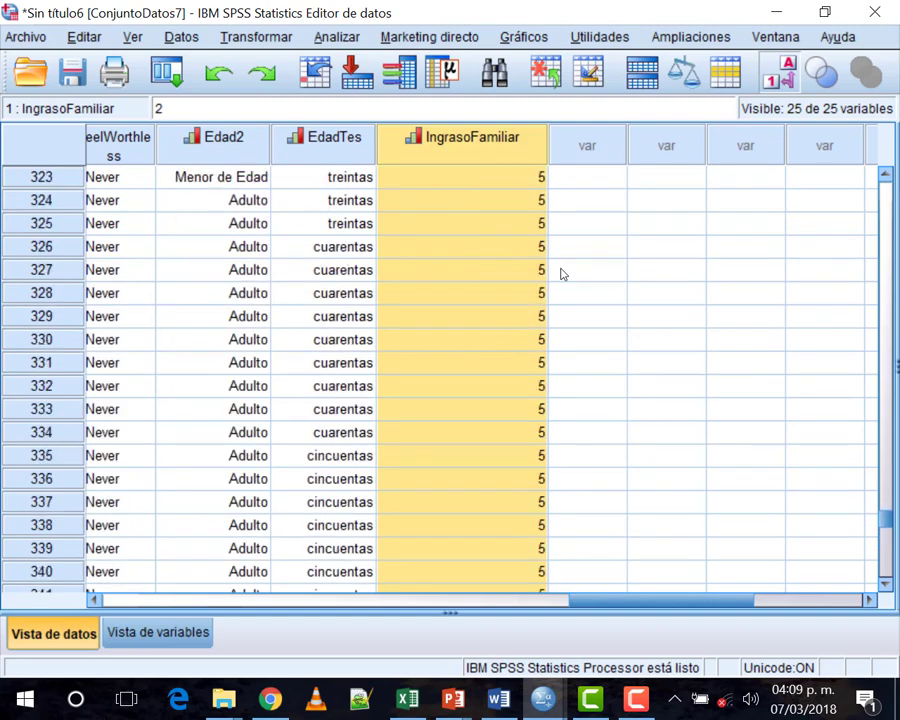
{"action": "scroll", "coordinate": [560, 273], "scroll_direction": "up", "scroll_amount": 2}
{"action": "scroll", "coordinate": [560, 273], "scroll_direction": "up", "scroll_amount": 5}
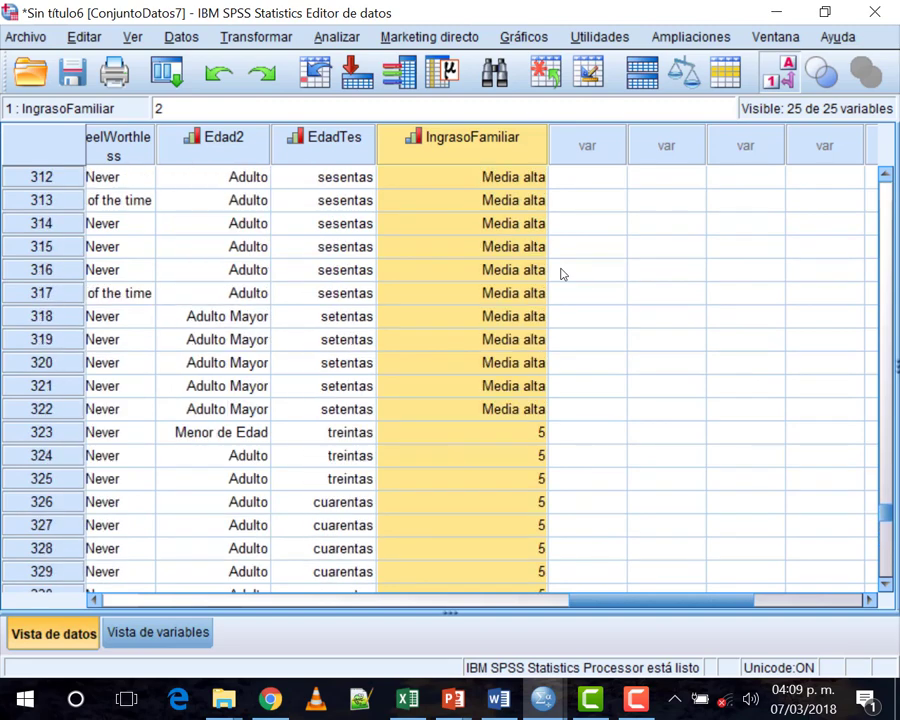
{"action": "scroll", "coordinate": [560, 273], "scroll_direction": "down", "scroll_amount": 20}
{"action": "scroll", "coordinate": [560, 273], "scroll_direction": "up", "scroll_amount": 12}
{"action": "scroll", "coordinate": [561, 274], "scroll_direction": "up", "scroll_amount": 2}
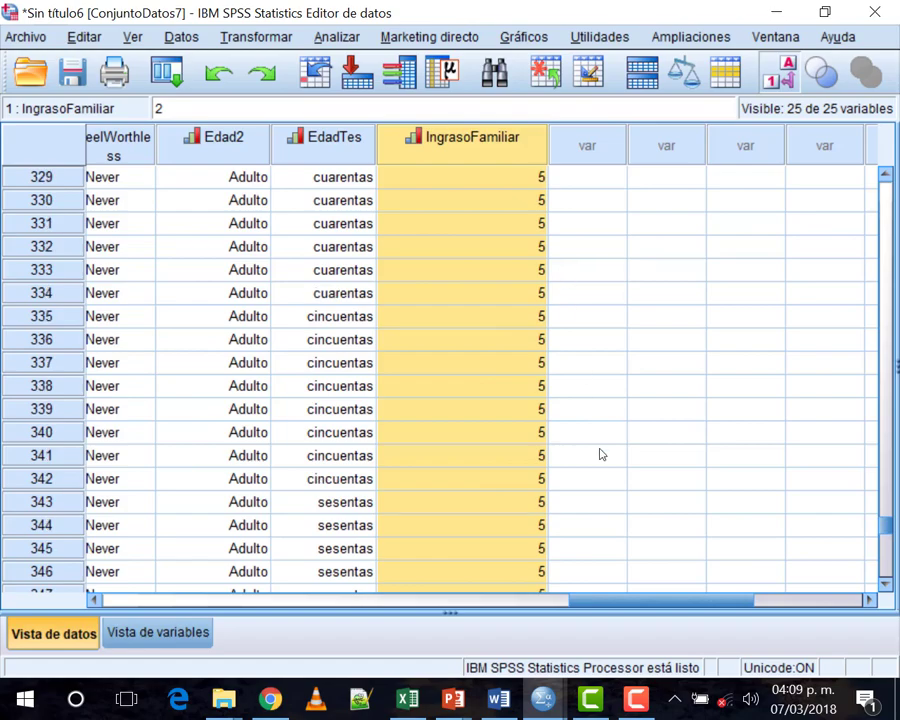
Delete the IngrasoFamiliar variable from the data set
{"action": "left_click_drag", "start_coordinate": [668, 596], "coordinate": [715, 597]}
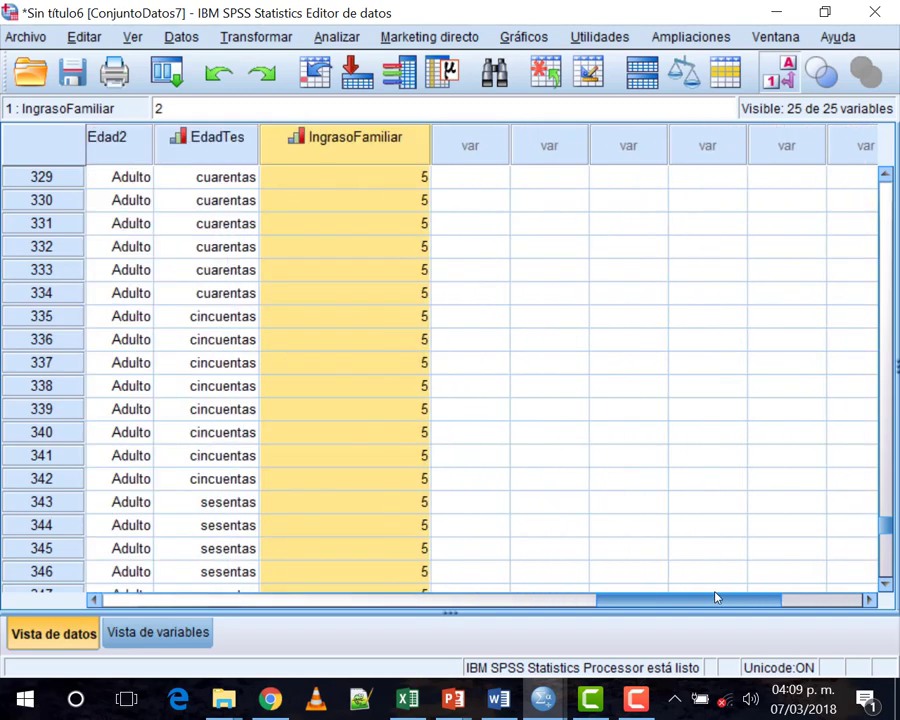
{"action": "right_click", "coordinate": [309, 139]}
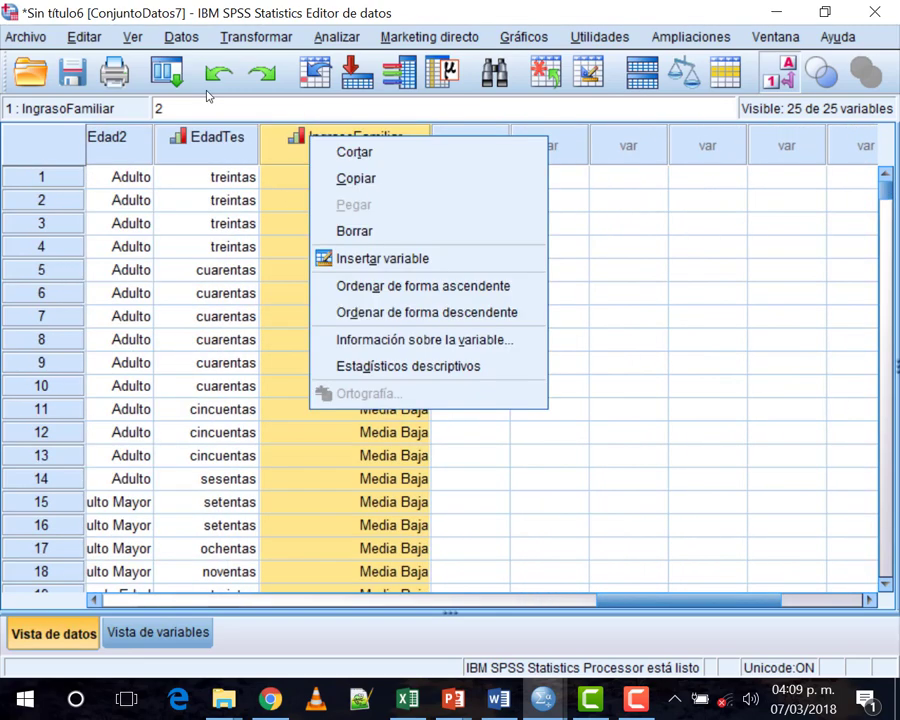
{"action": "key", "text": "Return"}
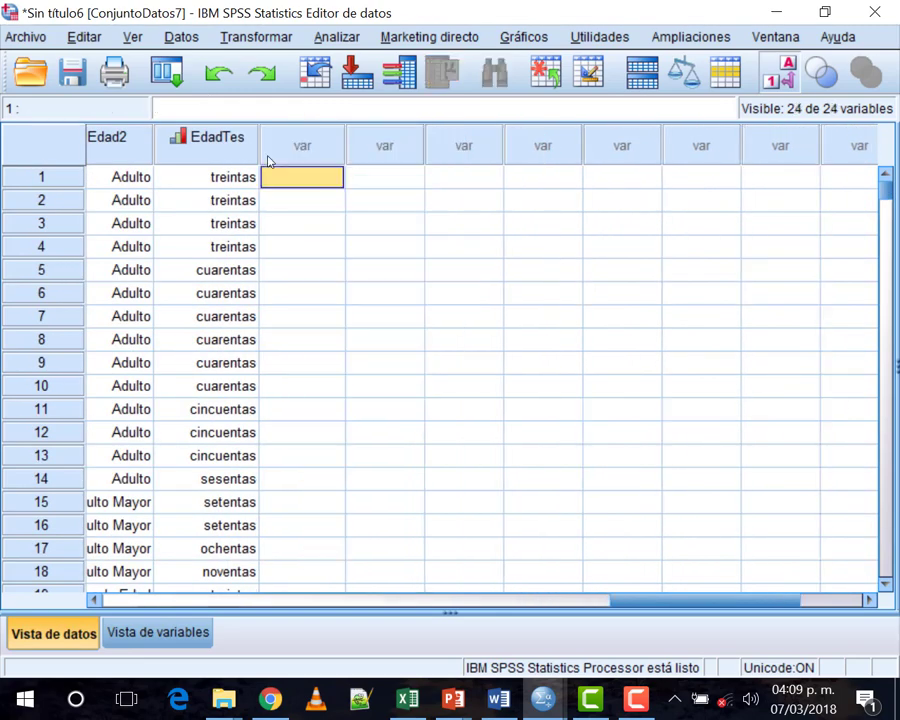
Start a visual binning of Family income and name the binned variable IngresosUSA
{"action": "left_click", "coordinate": [255, 38]}
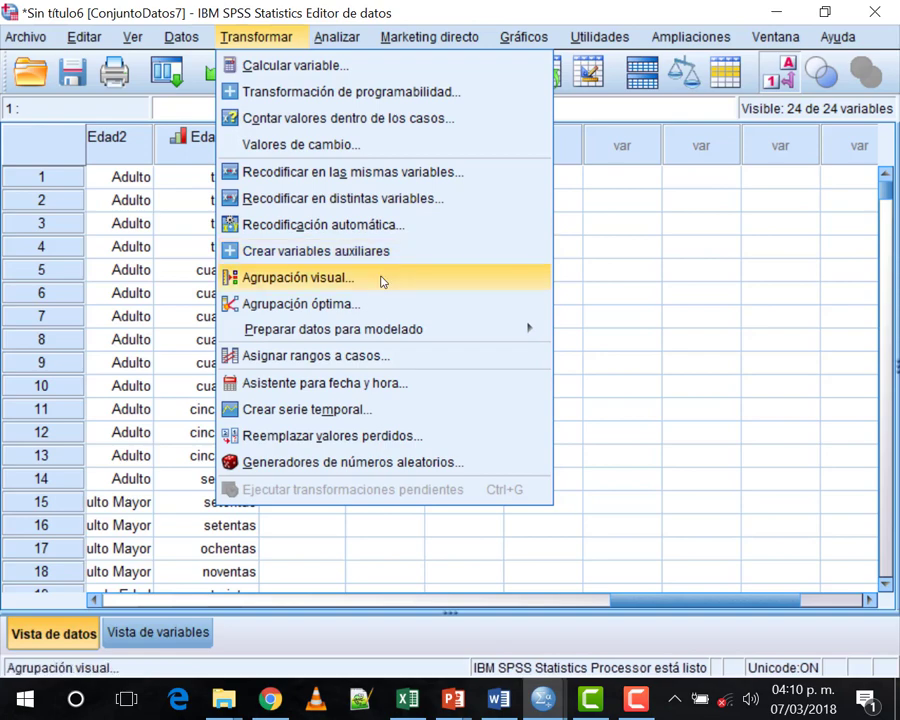
{"action": "left_click", "coordinate": [383, 282]}
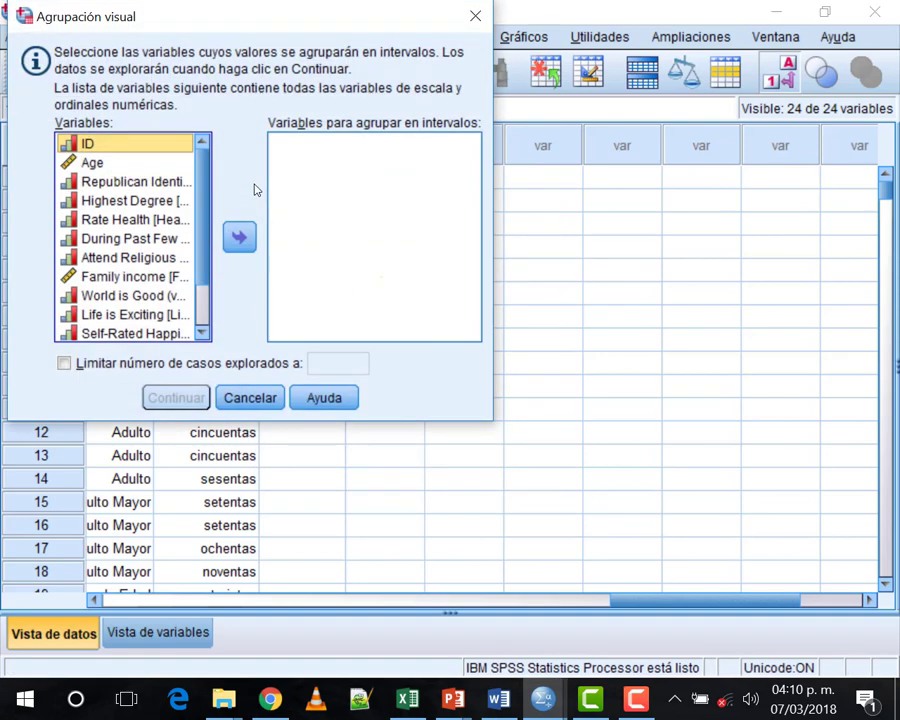
{"action": "left_click", "coordinate": [134, 276]}
{"action": "left_click", "coordinate": [239, 237]}
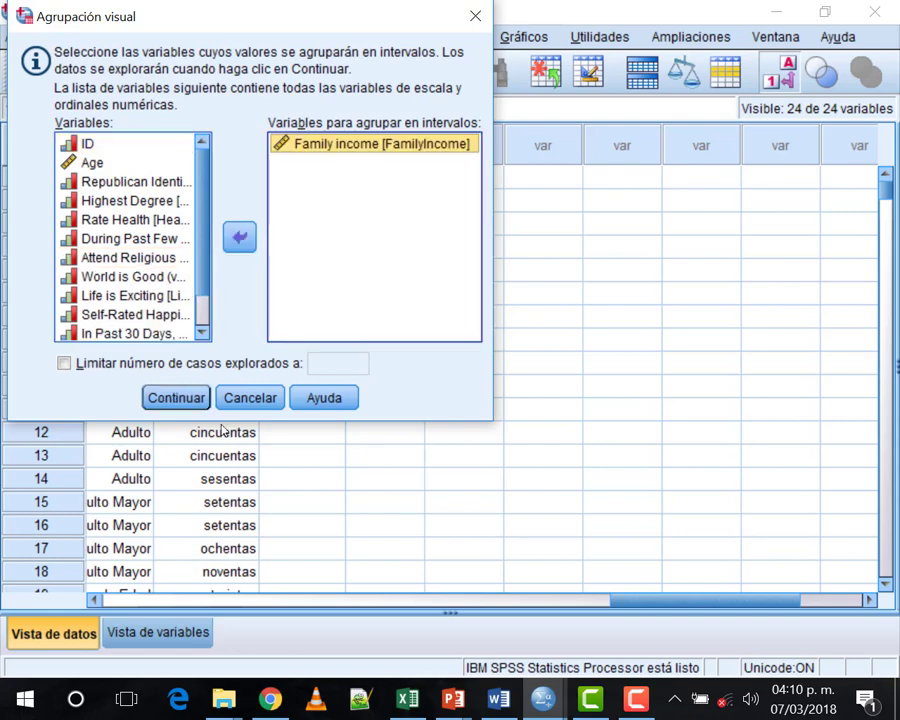
{"action": "left_click", "coordinate": [177, 398]}
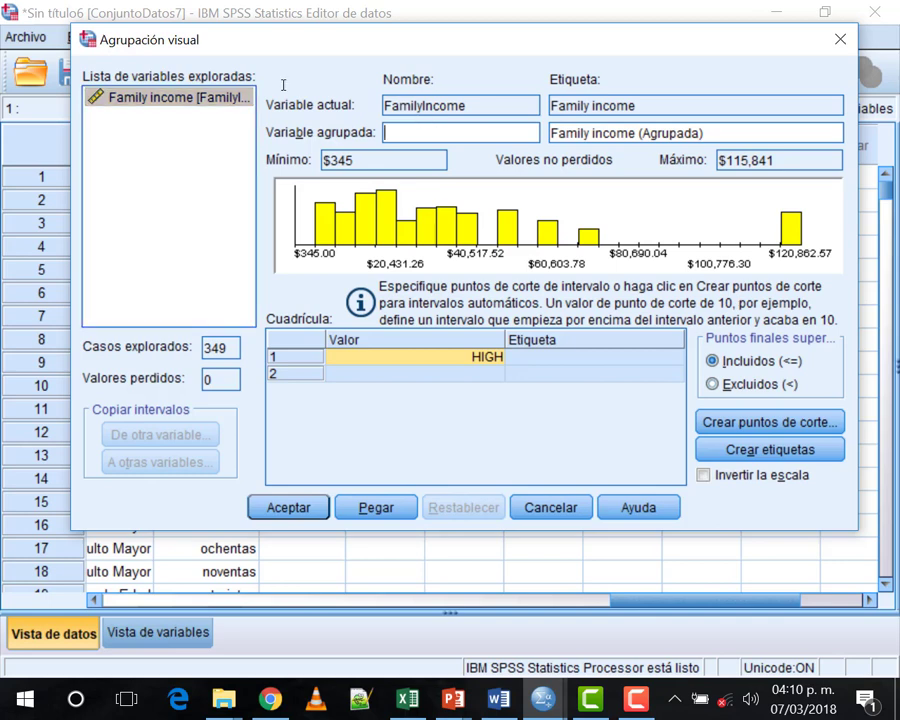
{"action": "type", "text": "IngresosUSA"}
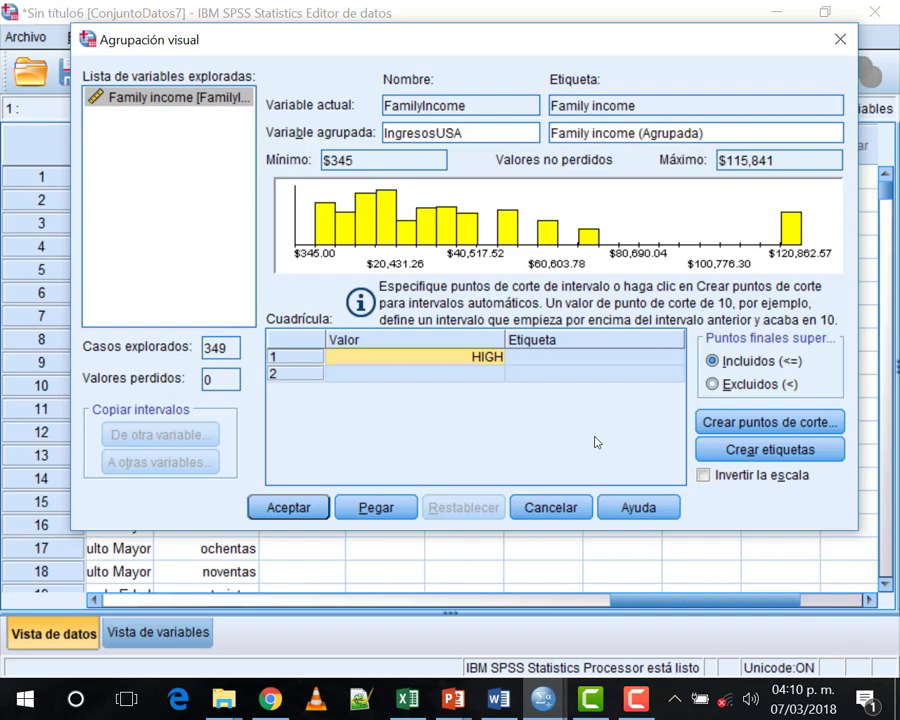
Generate 3 cut points for IngresosUSA using equal percentiles based on scanned cases
{"action": "left_click", "coordinate": [769, 421]}
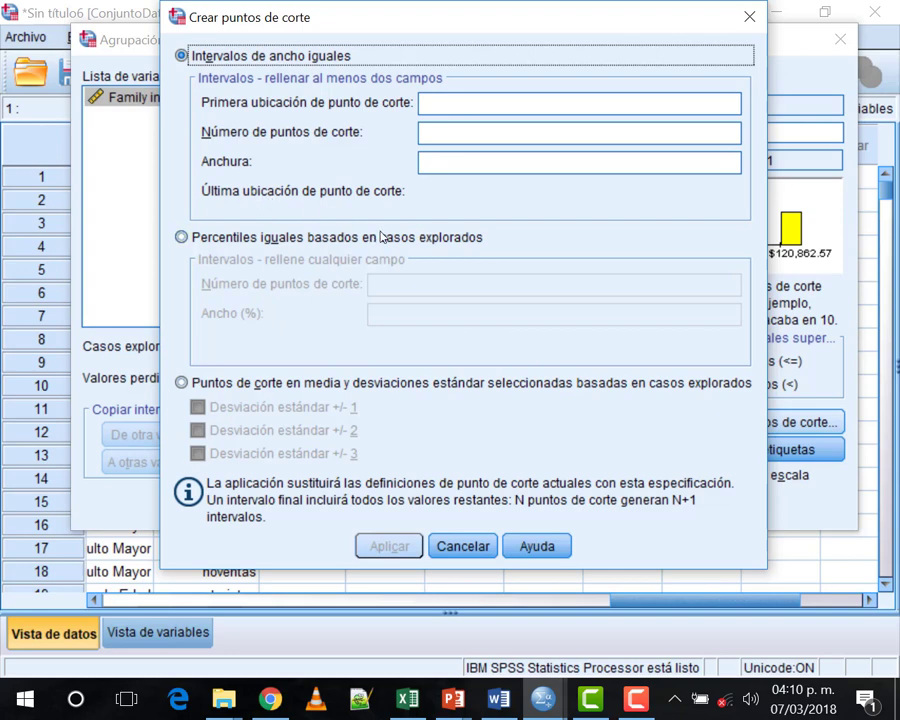
{"action": "left_click", "coordinate": [326, 238]}
{"action": "left_click", "coordinate": [405, 288]}
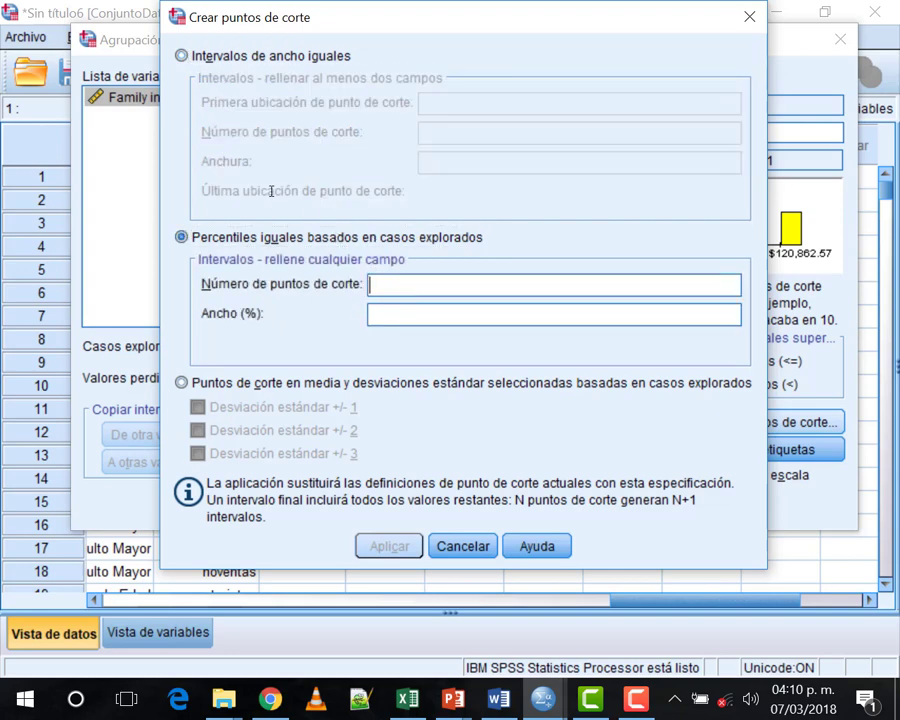
{"action": "type", "text": "3"}
{"action": "left_click", "coordinate": [377, 553]}
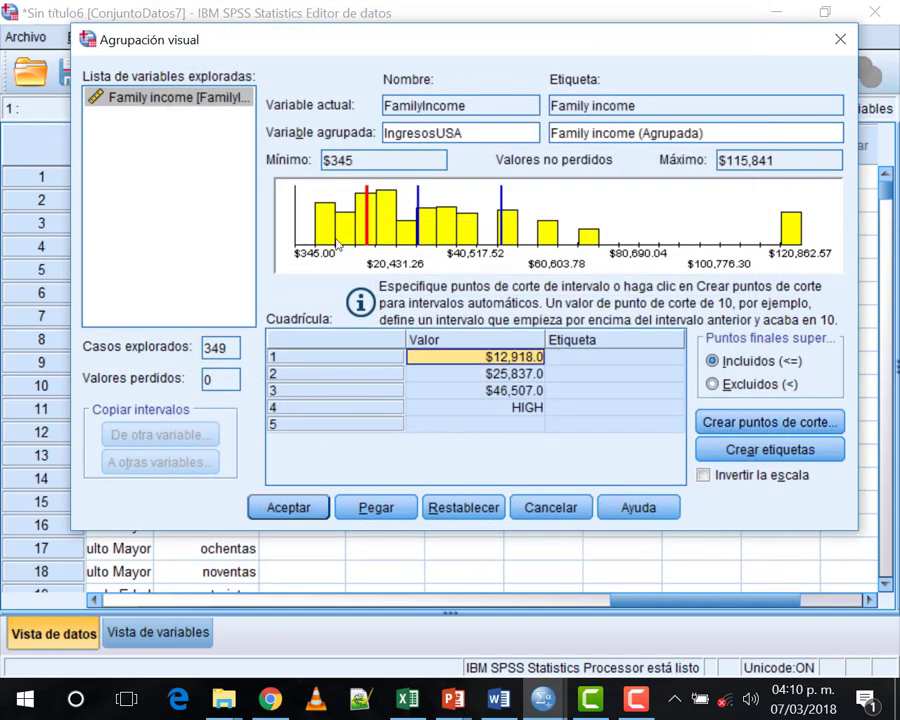
Set the first cut point to 18,500 and label its interval "Pobreza"
{"action": "left_click", "coordinate": [505, 360]}
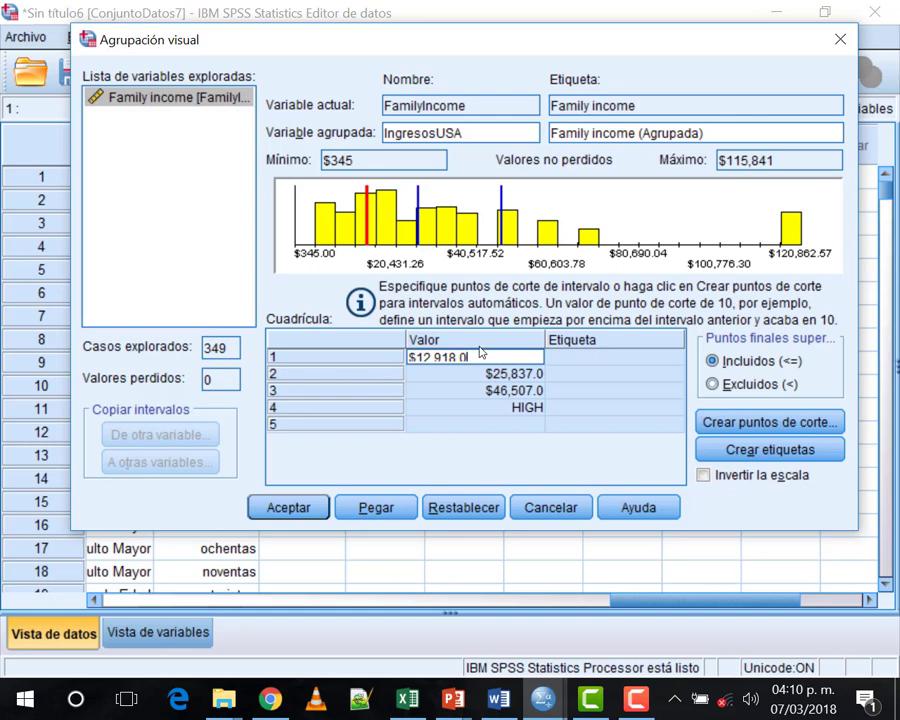
{"action": "left_click_drag", "start_coordinate": [468, 357], "coordinate": [260, 237]}
{"action": "type", "text": "18500"}
{"action": "key", "text": "Tab"}
{"action": "type", "text": "Pri"}
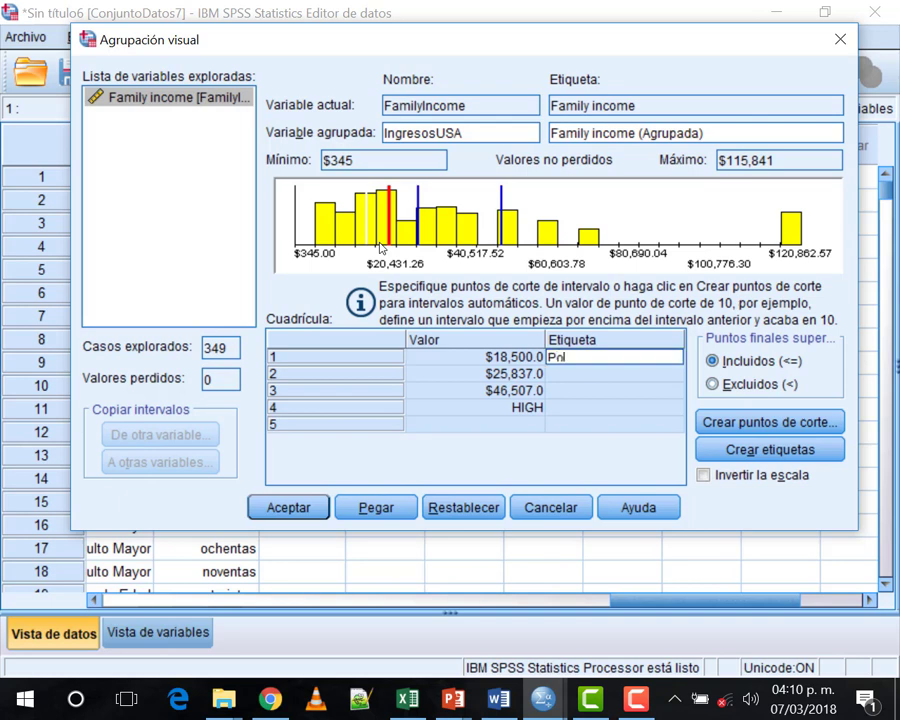
{"action": "type", "text": "reza"}
Set the second cut point to 35,000 and label its interval "Clase Media Baja"
{"action": "left_click", "coordinate": [530, 375]}
{"action": "key", "text": "F2"}
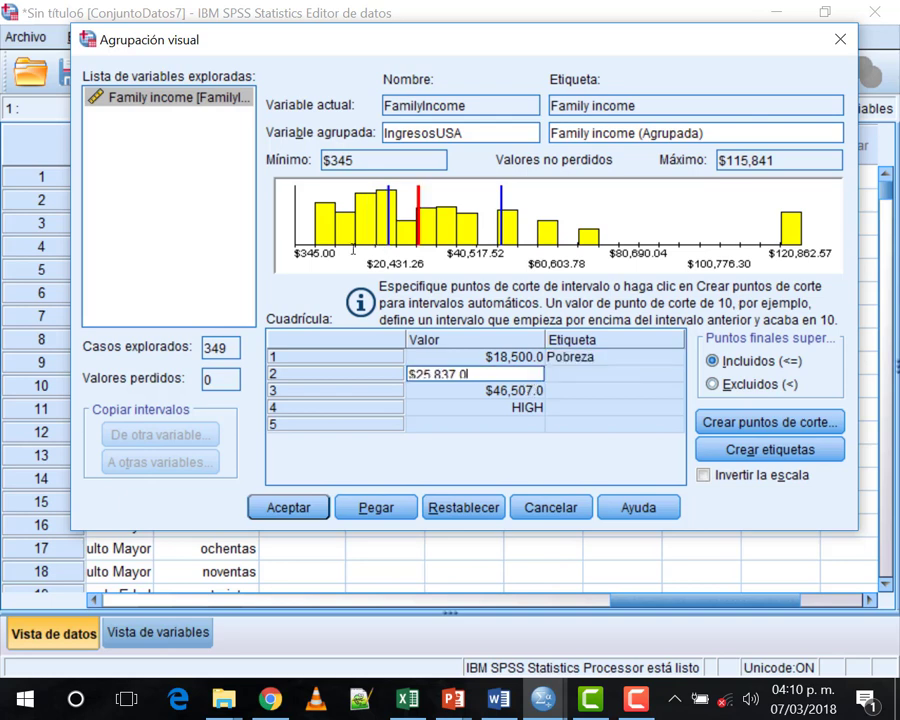
{"action": "type", "text": "35,"}
{"action": "type", "text": "000"}
{"action": "key", "text": "Return"}
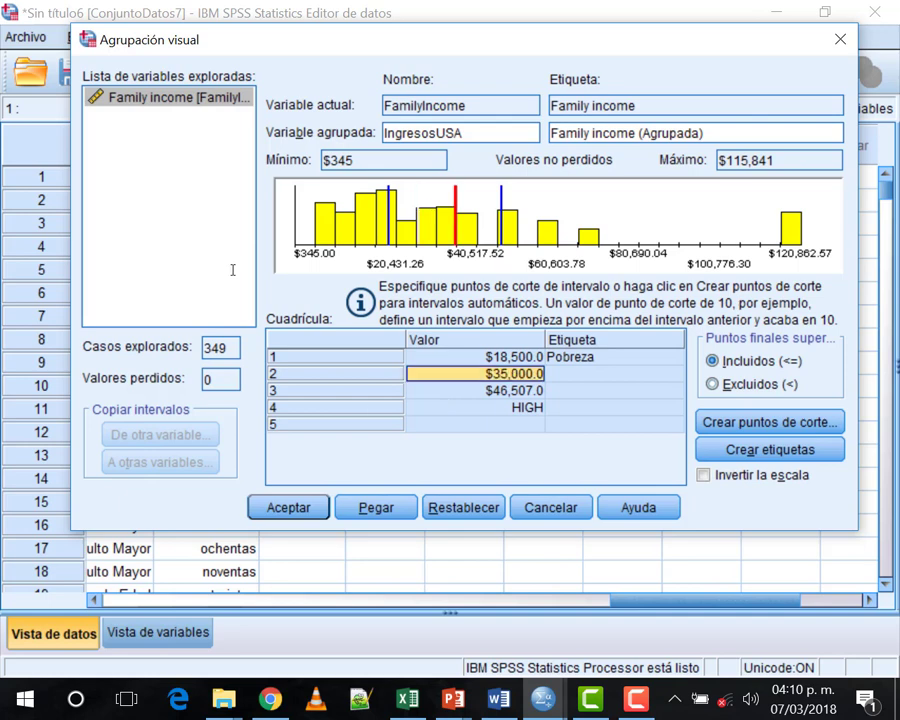
{"action": "left_click", "coordinate": [592, 371]}
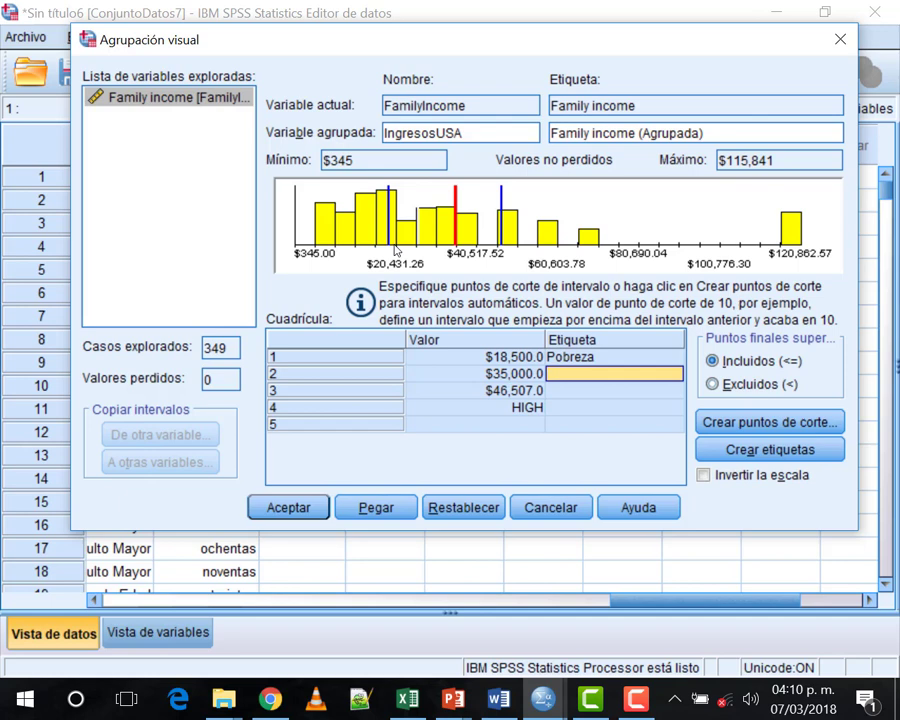
{"action": "type", "text": "Clase "}
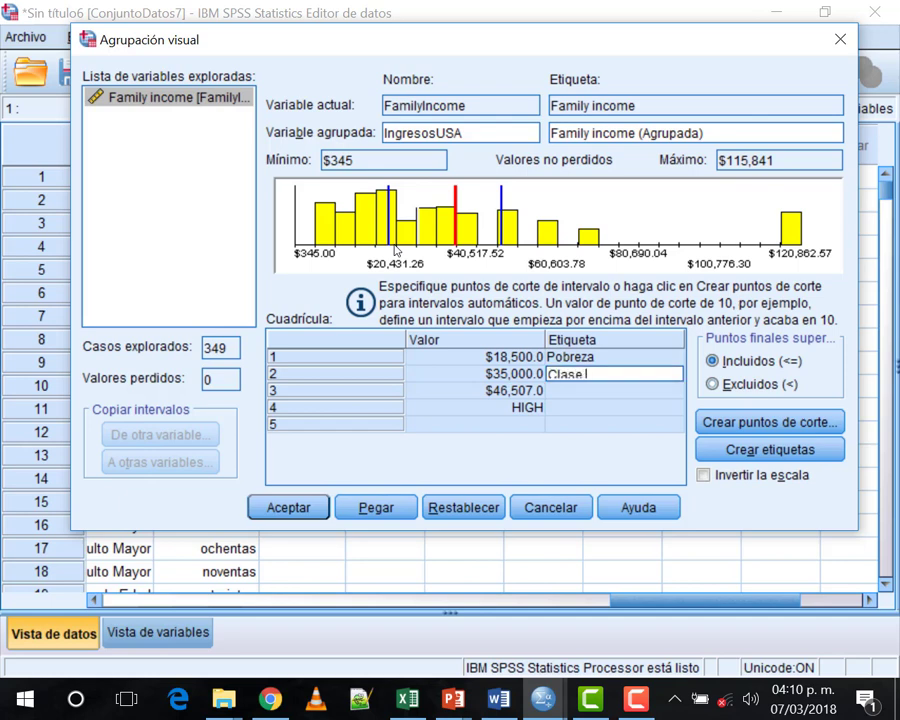
{"action": "type", "text": "Media Baja"}
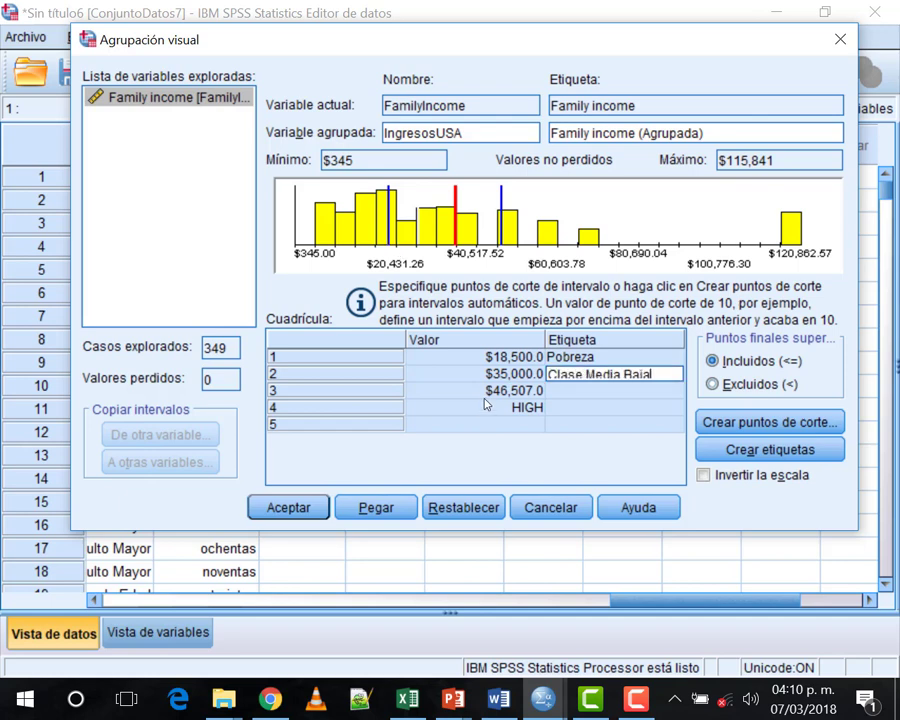
{"action": "key", "text": "Tab"}
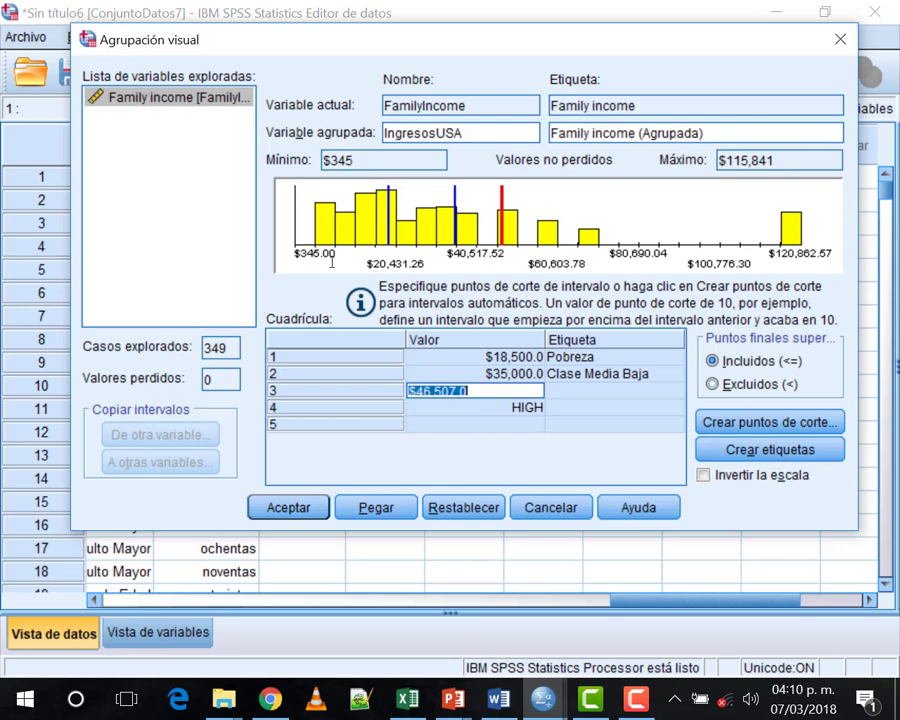
Set the third cut point to 100,000 and label its interval "Clase Media Media"
{"action": "type", "text": "50"}
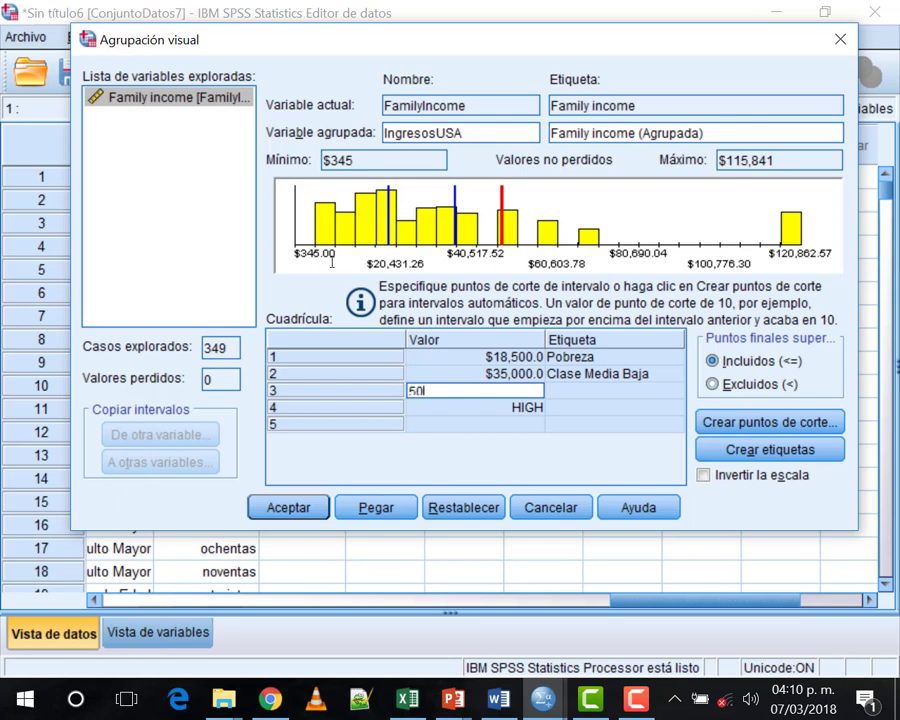
{"action": "key", "text": "BackSpace"}
{"action": "key", "text": "BackSpace"}
{"action": "type", "text": "100,000"}
{"action": "key", "text": "Tab"}
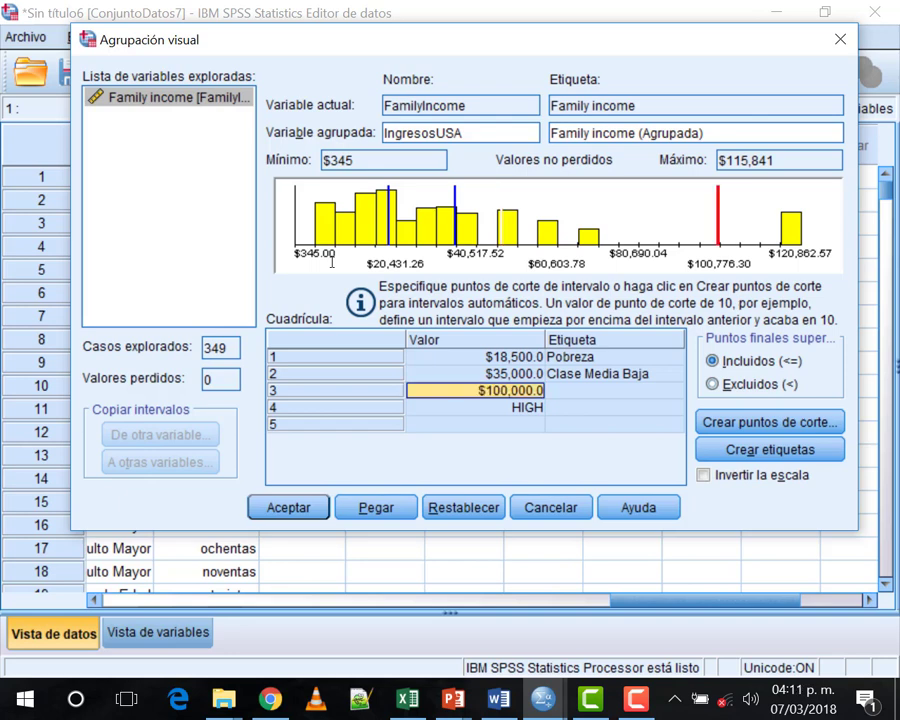
{"action": "type", "text": "Clase Media"}
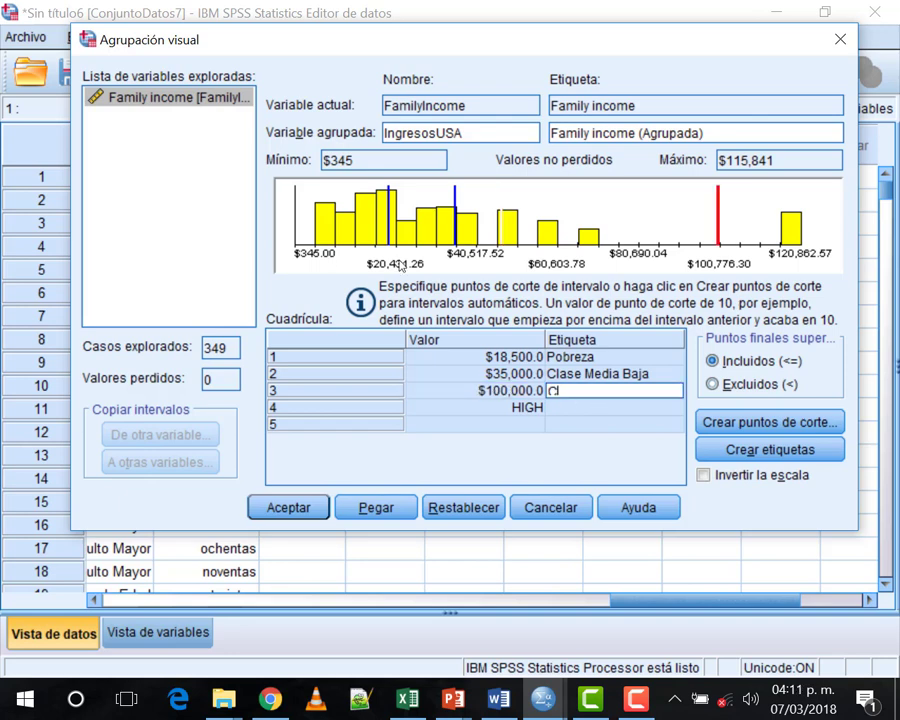
{"action": "type", "text": " Media"}
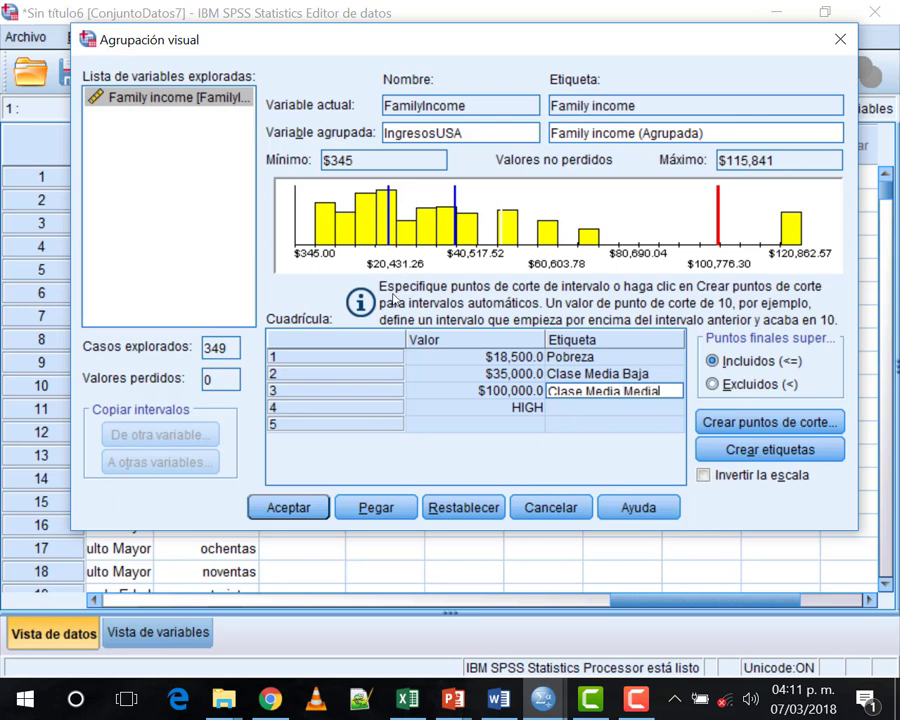
{"action": "key", "text": "Tab"}
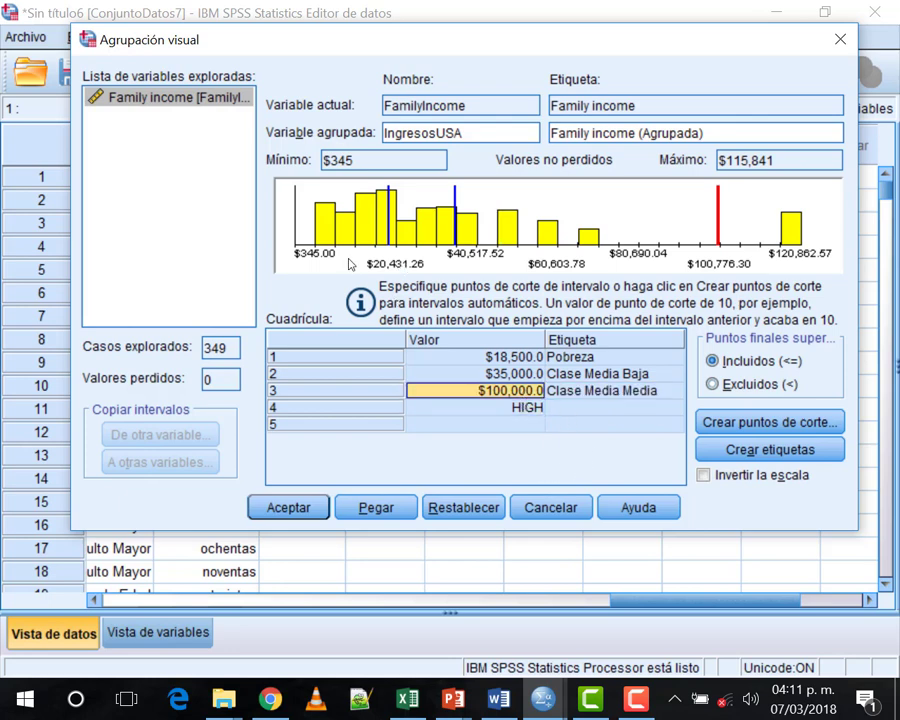
Label the highest interval "Clase Media Alta" and create the grouped IngresosUSA variable
{"action": "left_click", "coordinate": [553, 410]}
{"action": "type", "text": "Cla"}
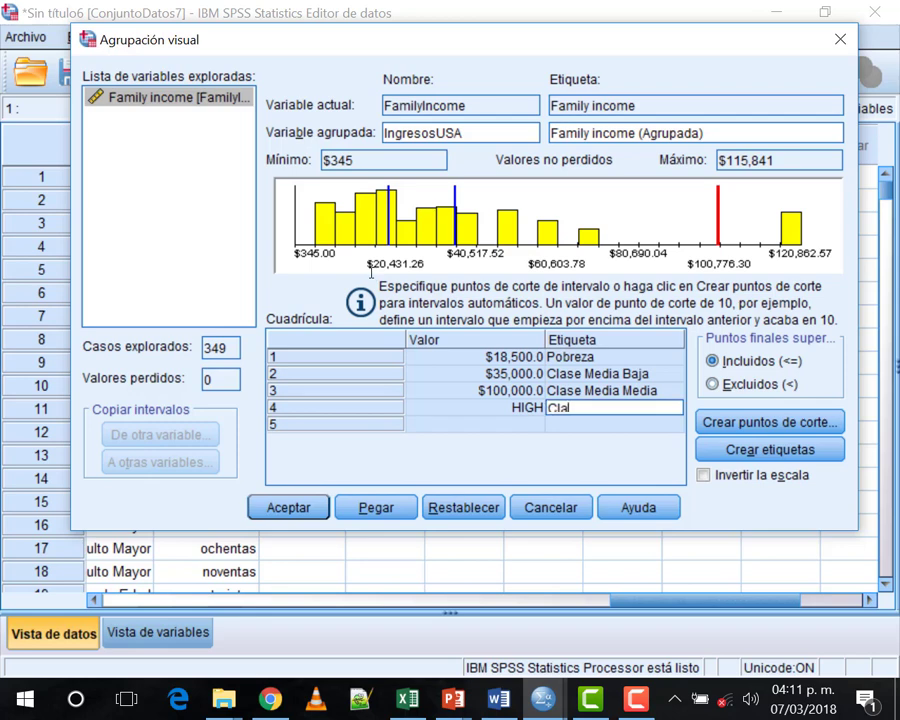
{"action": "type", "text": "se Media Alta"}
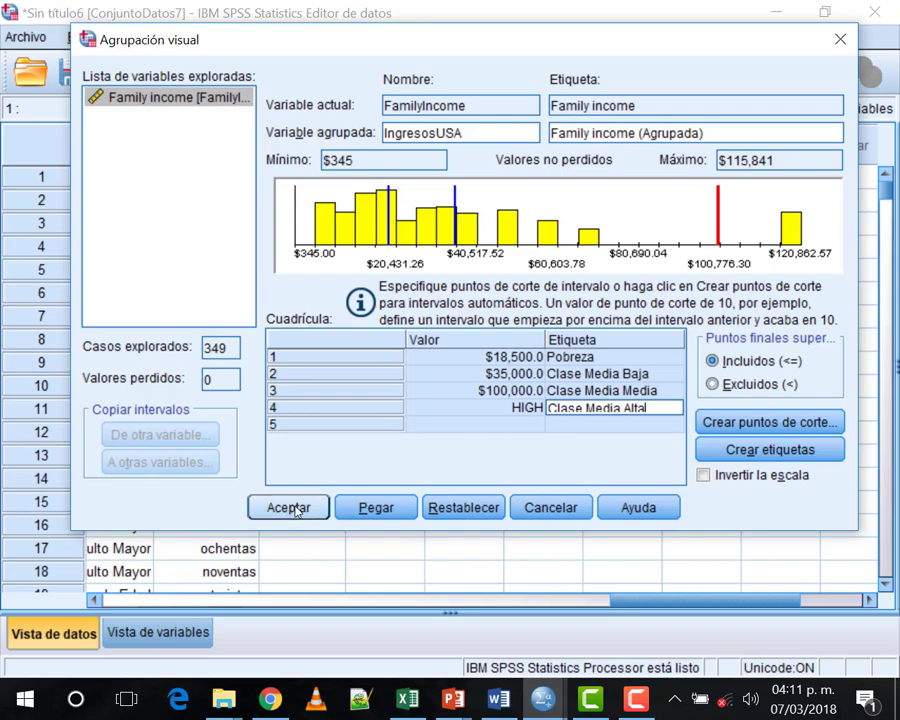
{"action": "left_click", "coordinate": [314, 510]}
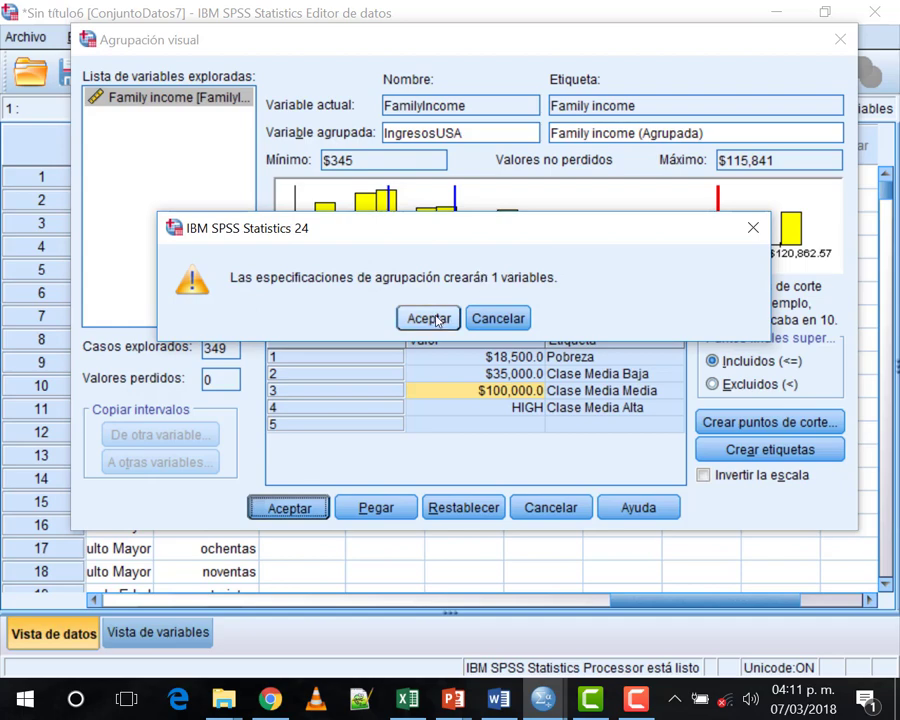
{"action": "left_click", "coordinate": [429, 318]}
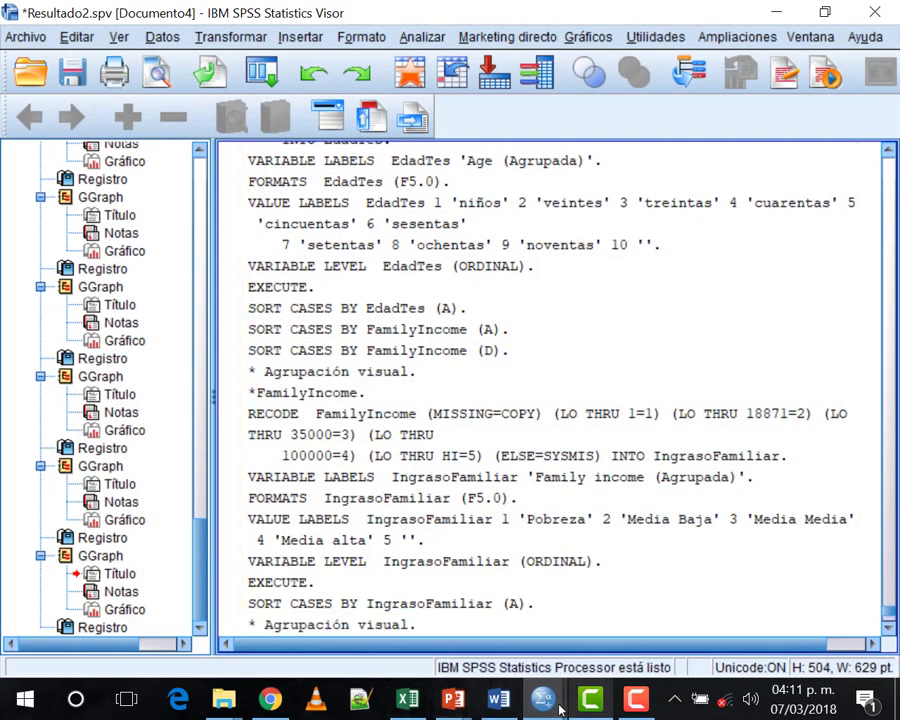
Return to the Sin título6 dataset and sort the cases by IngresosUSA in descending order
{"action": "left_click", "coordinate": [543, 698]}
{"action": "left_click", "coordinate": [782, 571]}
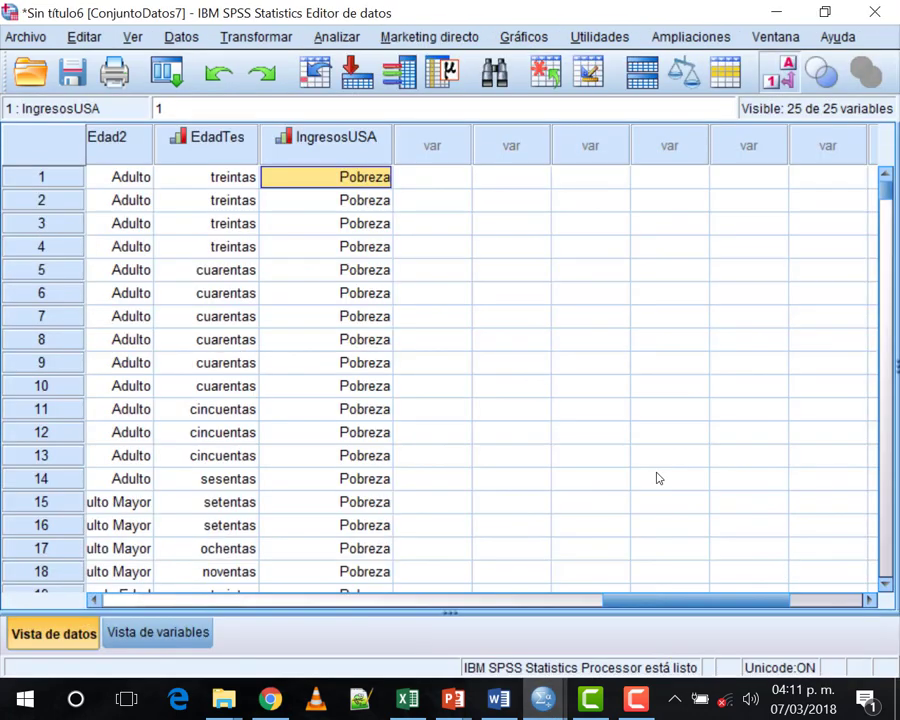
{"action": "left_click", "coordinate": [590, 362]}
{"action": "left_click_drag", "start_coordinate": [885, 188], "coordinate": [864, 165]}
{"action": "left_click", "coordinate": [330, 138]}
{"action": "key", "text": "shift+F10"}
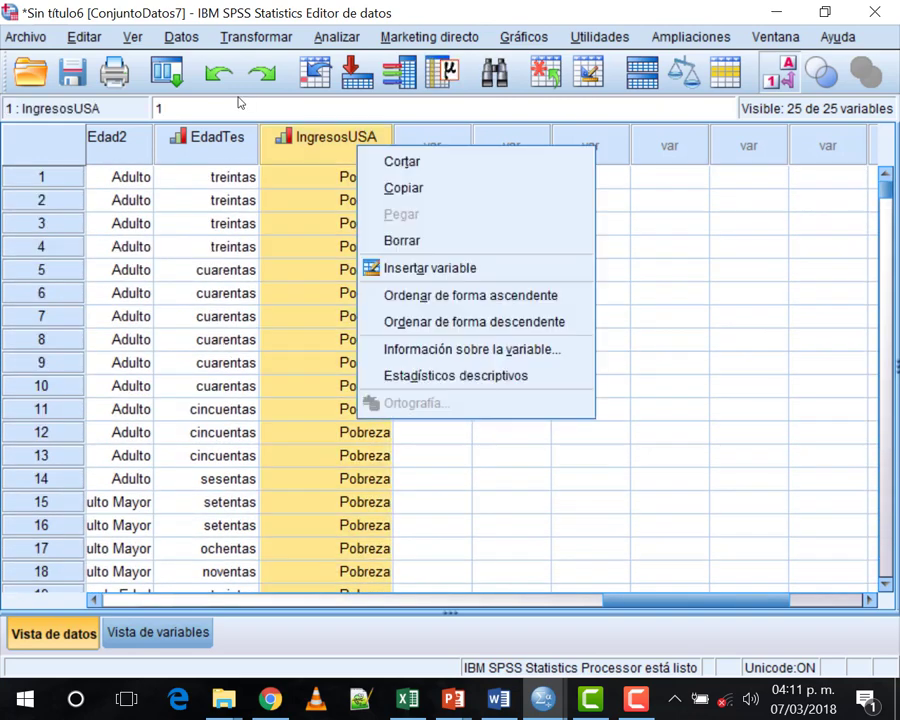
{"action": "left_click", "coordinate": [531, 322]}
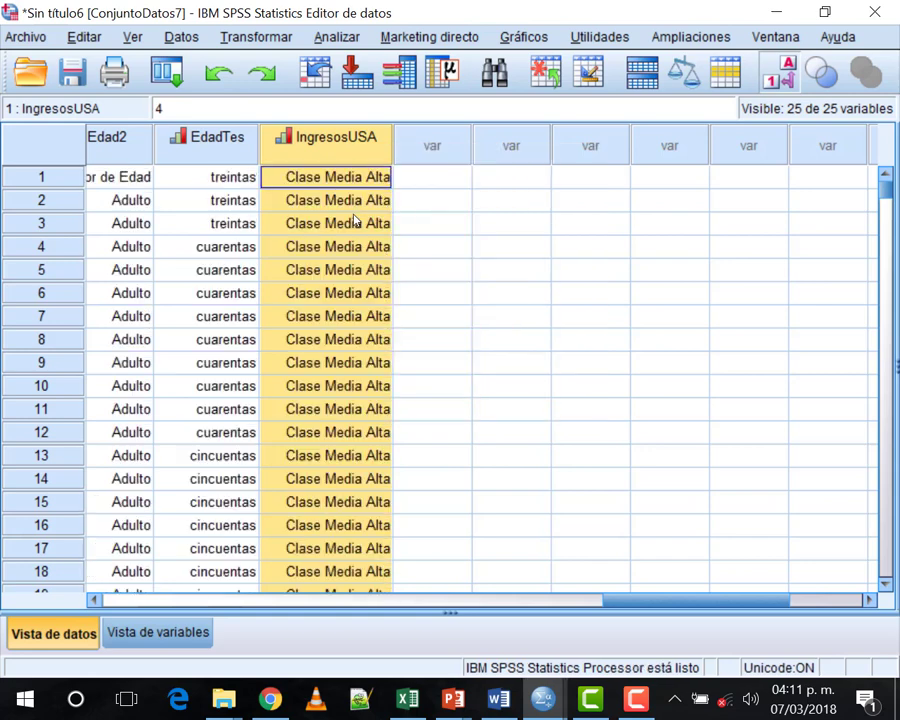
Widen the IngresosUSA column slightly and sort the cases by it in ascending order
{"action": "left_click_drag", "start_coordinate": [391, 147], "coordinate": [430, 147]}
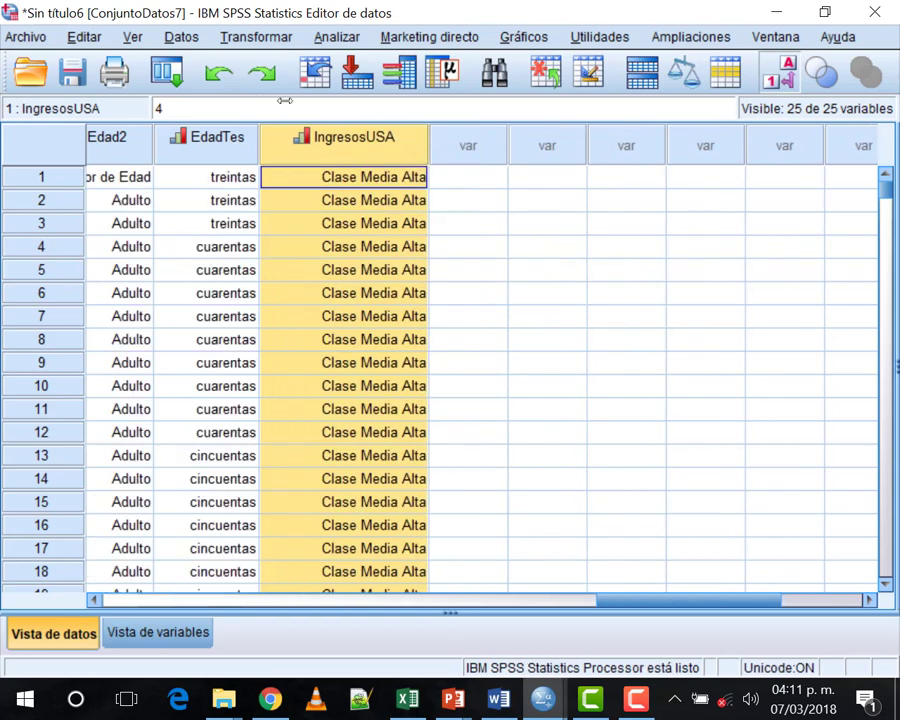
{"action": "key", "text": "shift+F10"}
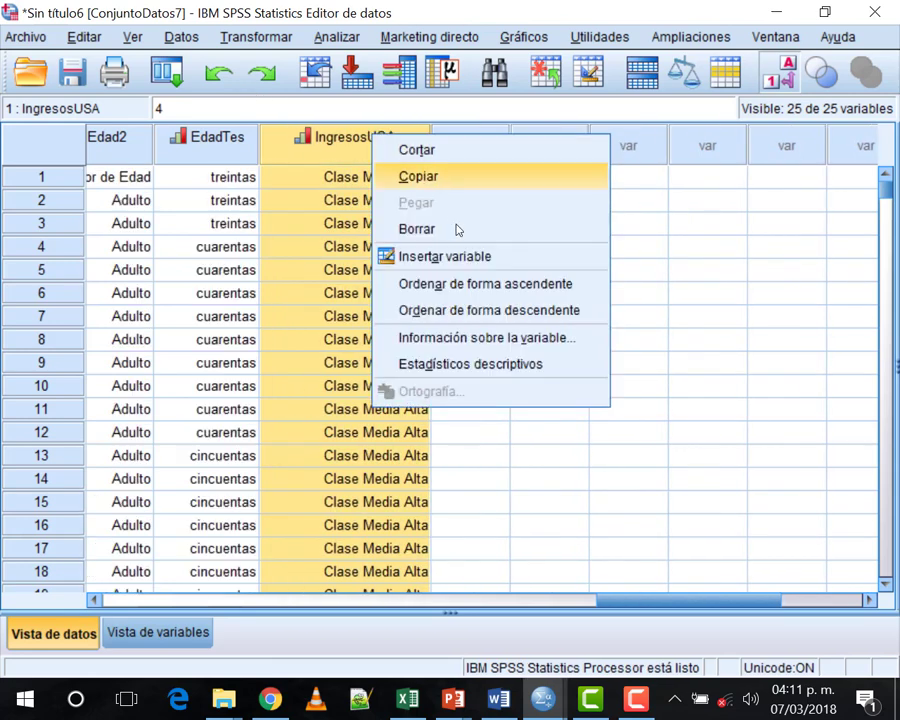
{"action": "left_click", "coordinate": [530, 283]}
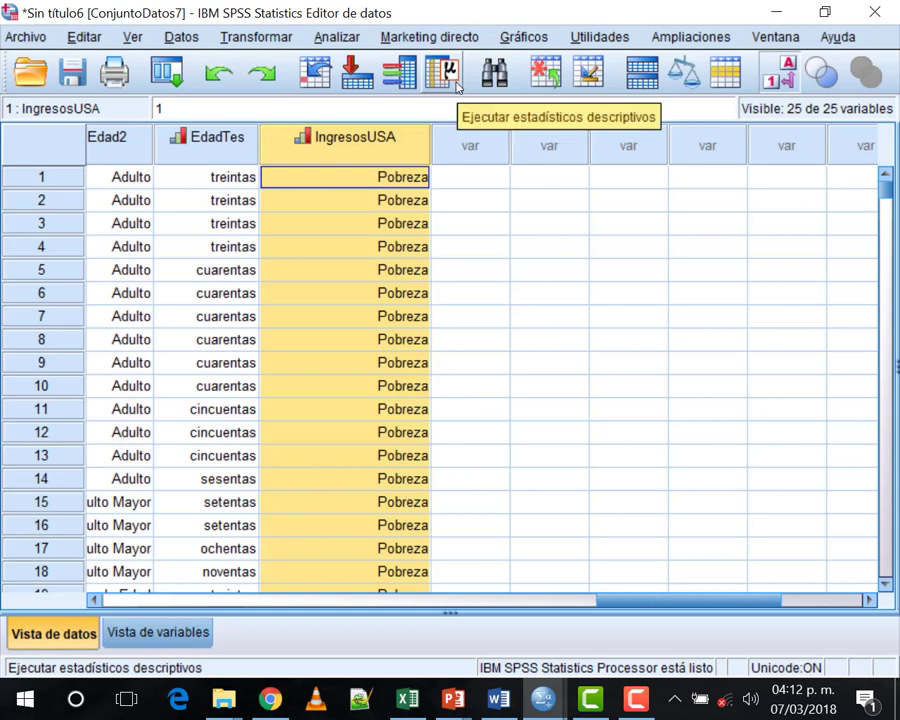
{"action": "left_click", "coordinate": [549, 316]}
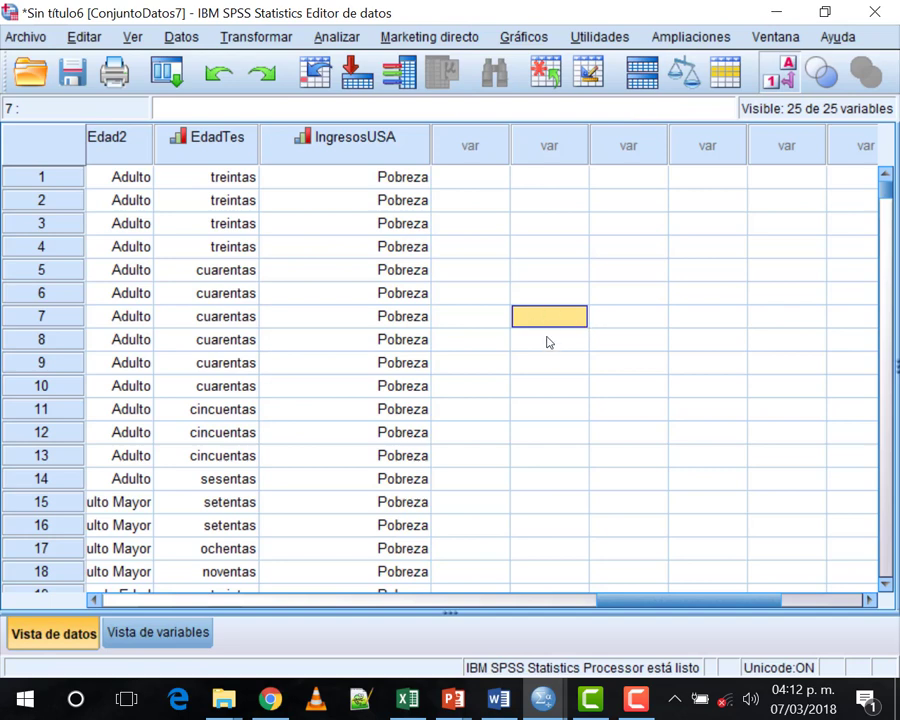
Start a new visual binning of Family income and name the grouped variable IngresoAc
{"action": "key", "text": "alt+t"}
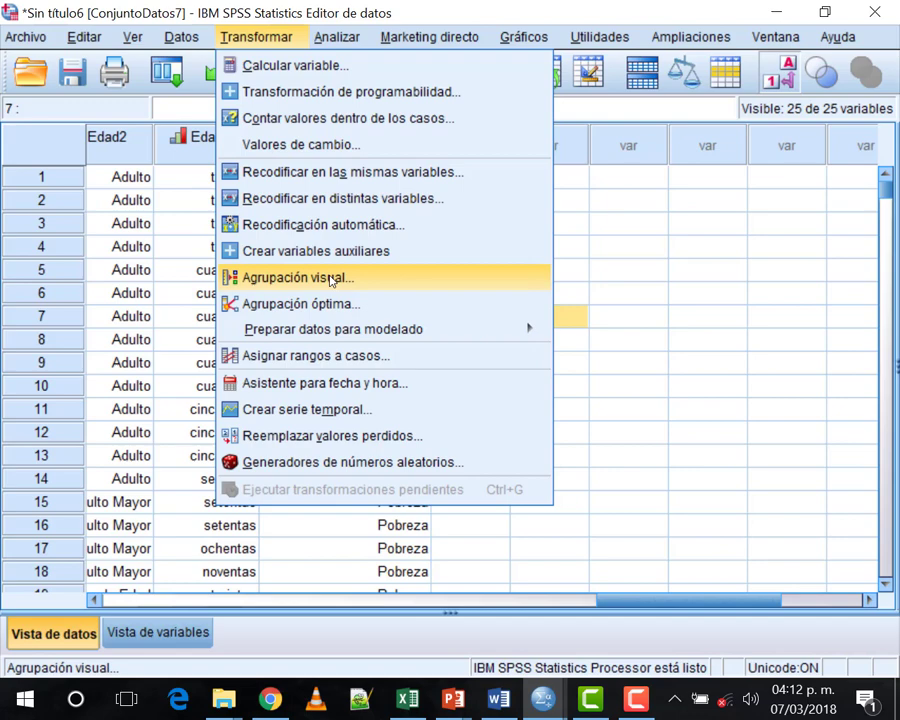
{"action": "left_click", "coordinate": [331, 279]}
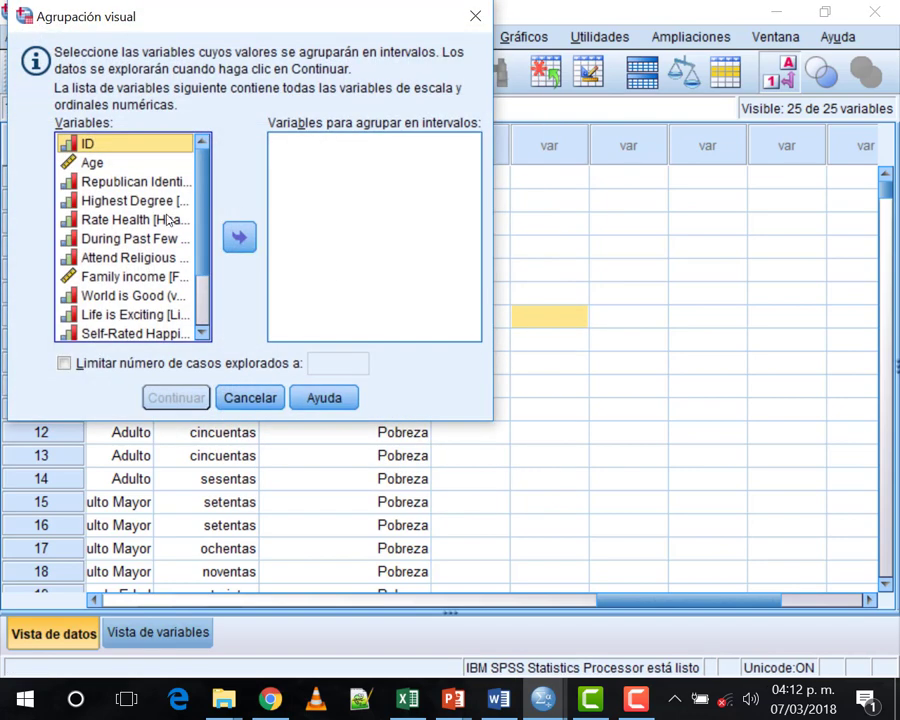
{"action": "double_click", "coordinate": [135, 279]}
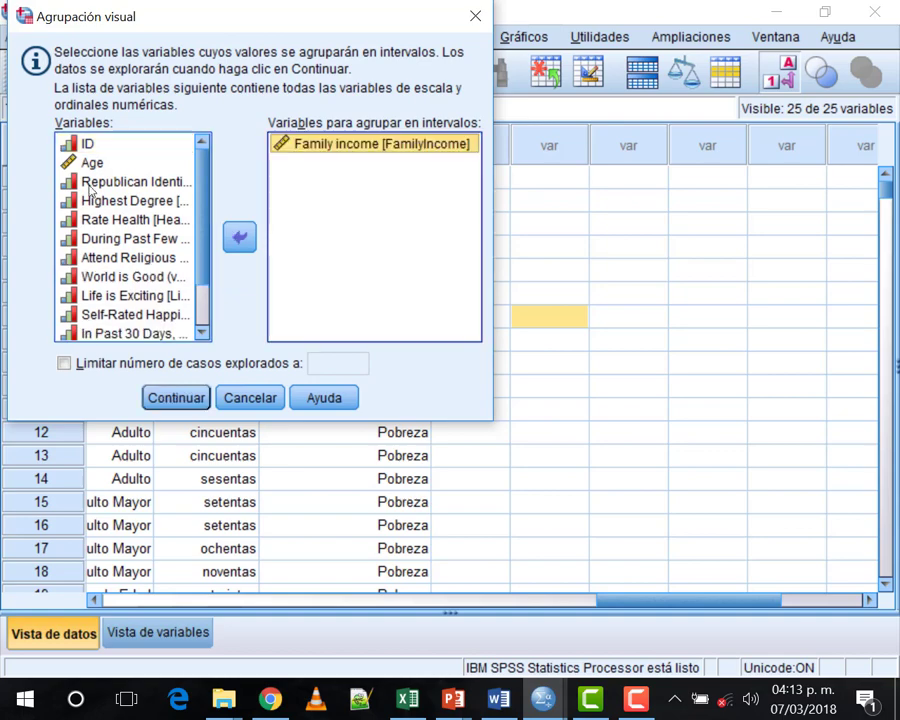
{"action": "left_click", "coordinate": [175, 398]}
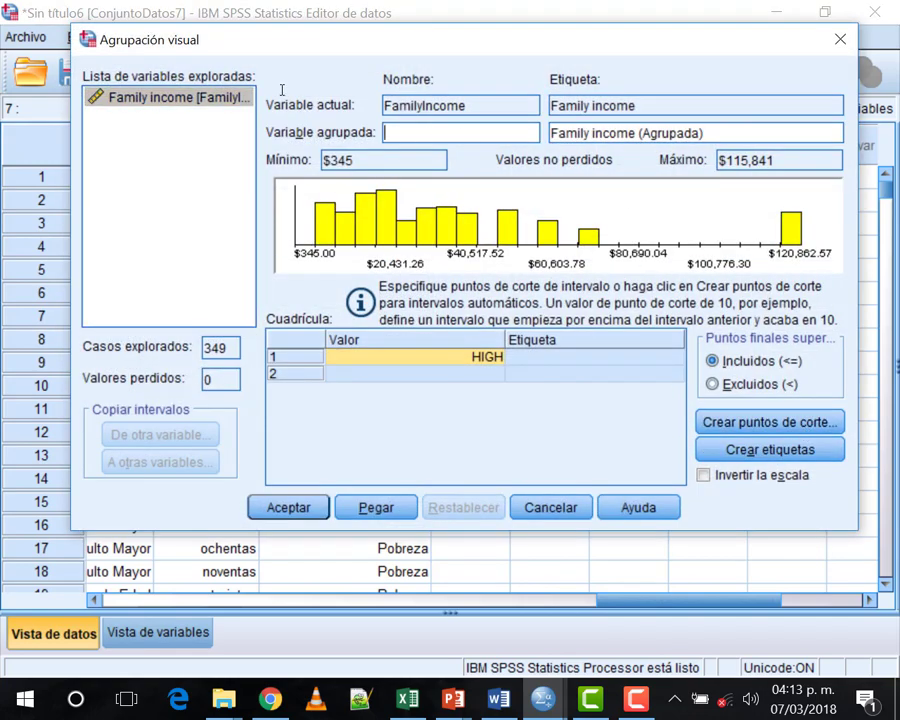
{"action": "left_click", "coordinate": [424, 134]}
{"action": "type", "text": "IngresoAc"}
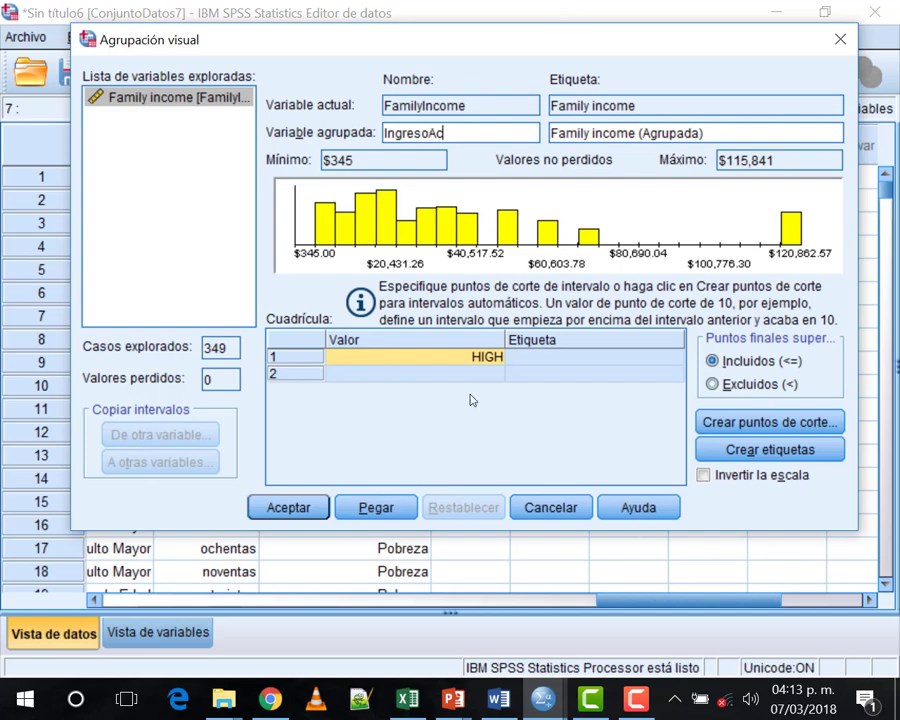
Generate 4 equal-width cut points for IngresoAc, with the first at 25,000 and a width of 25,000
{"action": "left_click", "coordinate": [757, 423]}
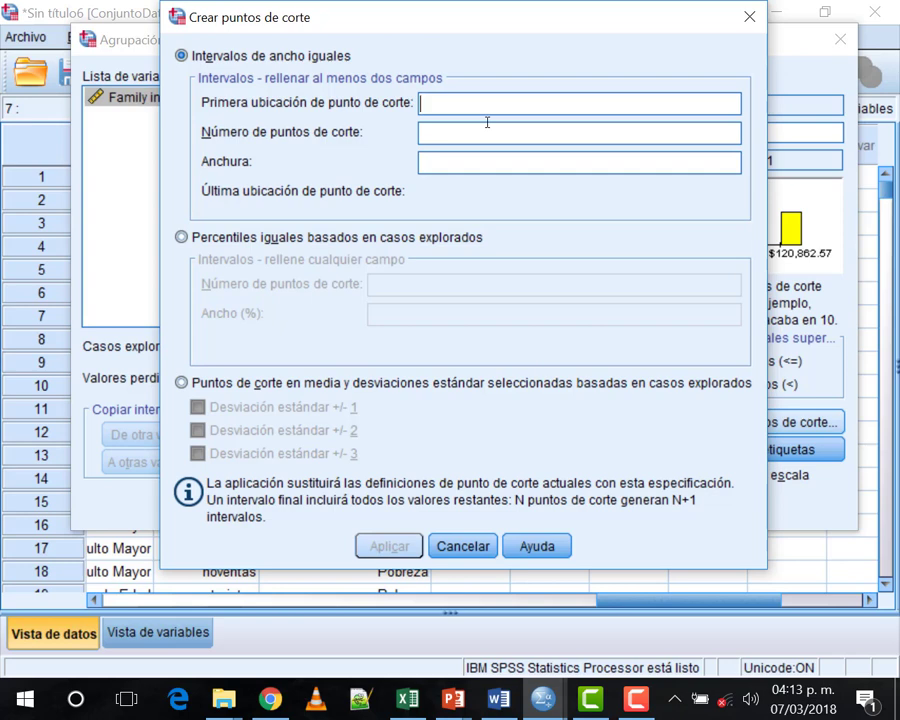
{"action": "type", "text": "25000"}
{"action": "key", "text": "Tab"}
{"action": "type", "text": "4"}
{"action": "key", "text": "Tab"}
{"action": "type", "text": "25000"}
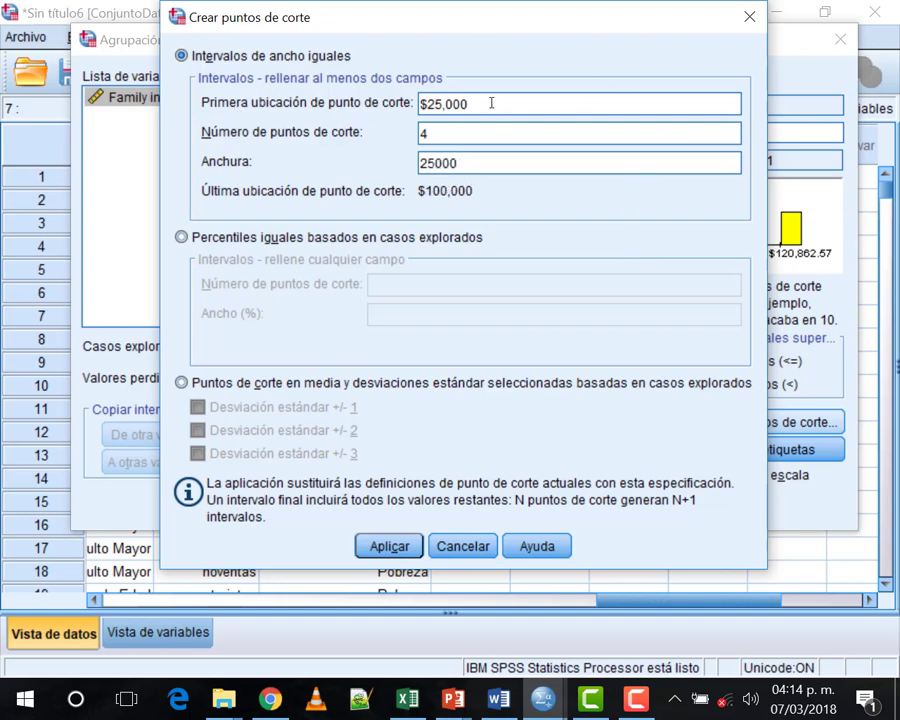
{"action": "left_click", "coordinate": [459, 128]}
{"action": "left_click", "coordinate": [482, 166]}
{"action": "key", "text": "Return"}
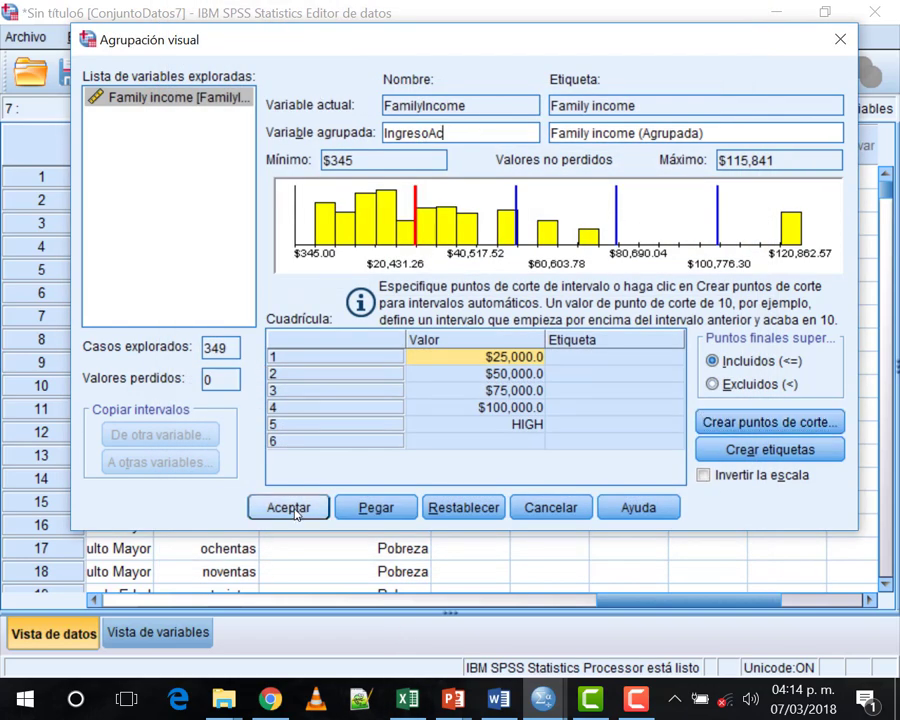
Label the first two family income intervals "<25k" and "25 a 50" in the visual binning grid
{"action": "left_click", "coordinate": [594, 360]}
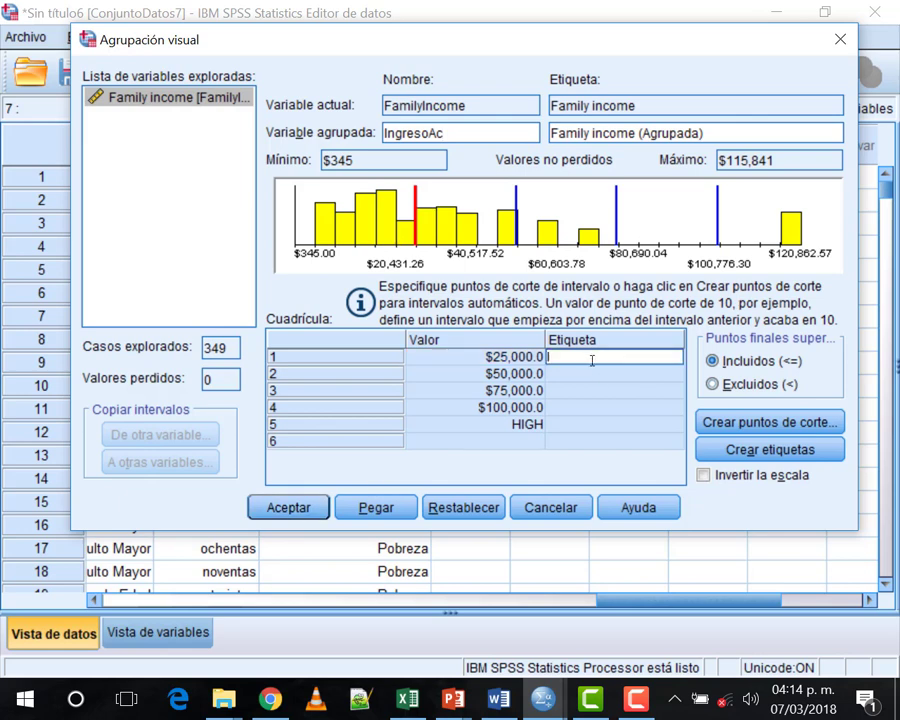
{"action": "type", "text": "<25k"}
{"action": "left_click", "coordinate": [604, 376]}
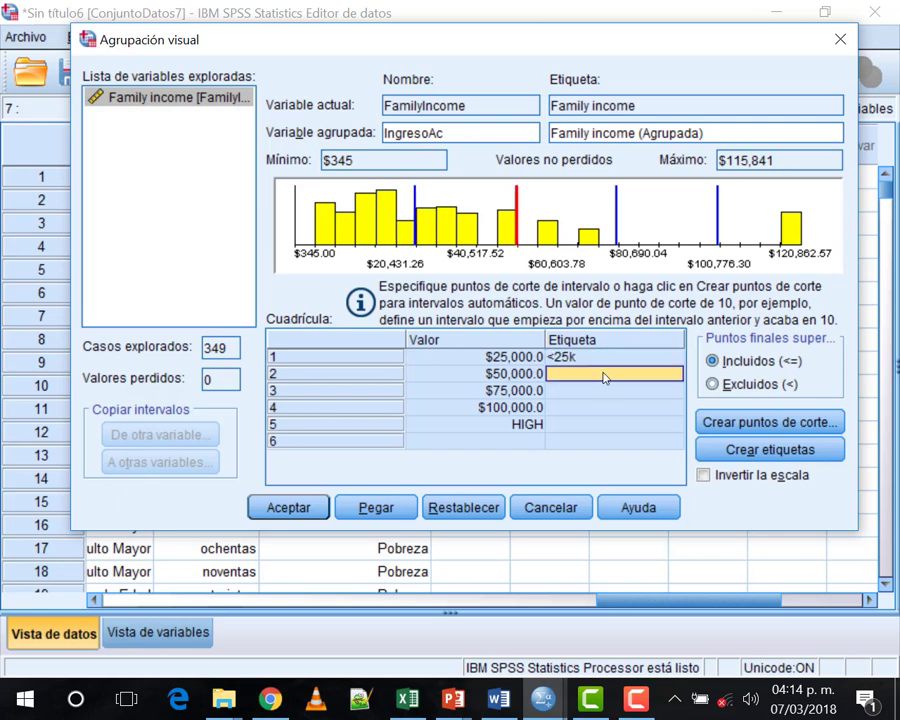
{"action": "type", "text": "25 a 52"}
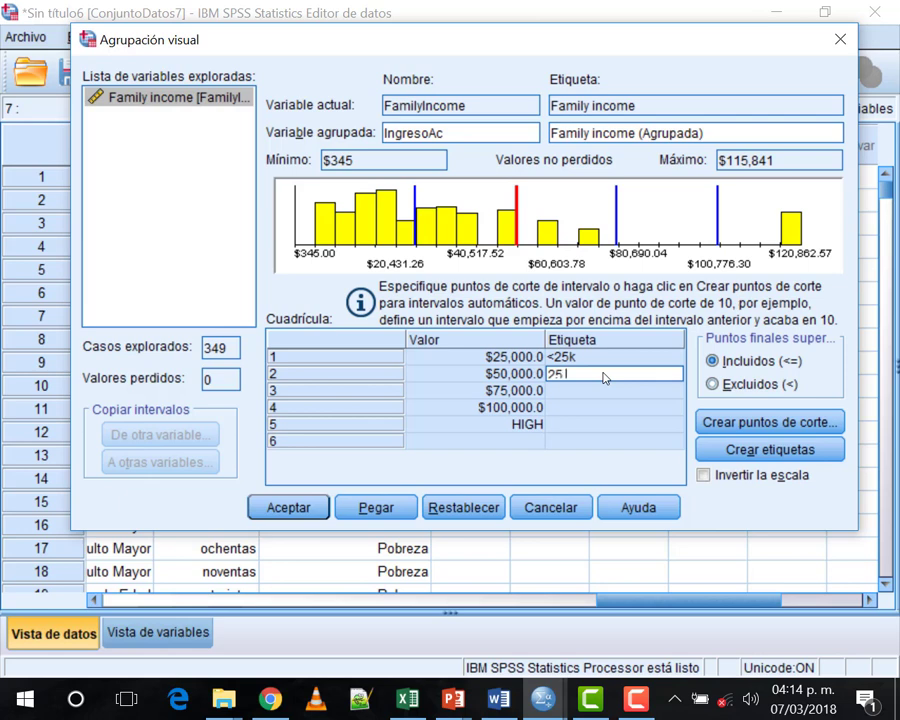
{"action": "key", "text": "BackSpace"}
{"action": "type", "text": "0"}
{"action": "key", "text": "Return"}
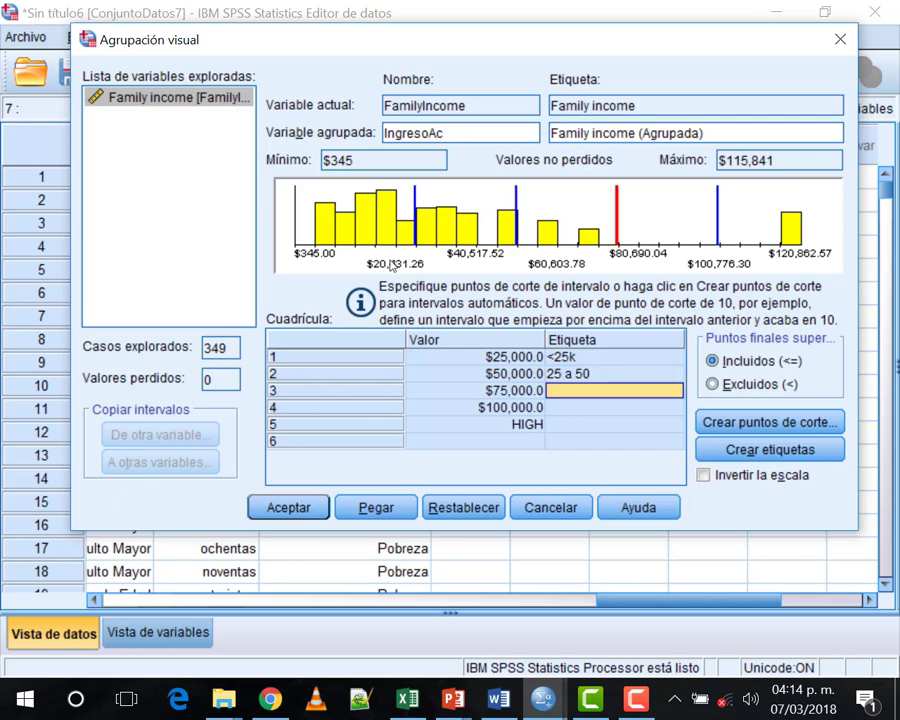
Label the remaining three income intervals "50 a 75", "75 a 100" and ">100k"
{"action": "type", "text": "50"}
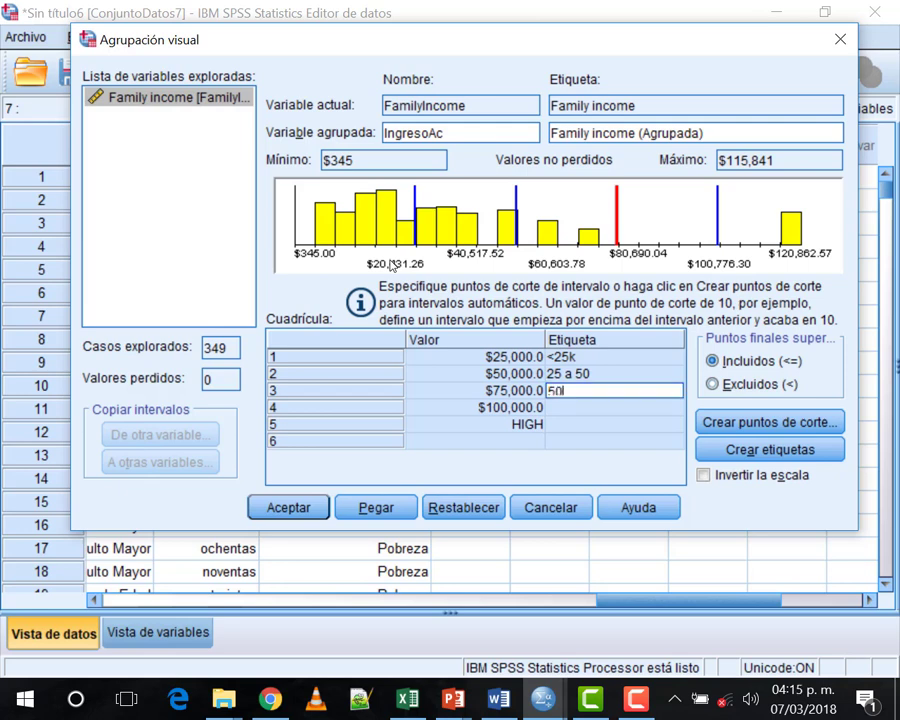
{"action": "type", "text": " a 75"}
{"action": "key", "text": "Return"}
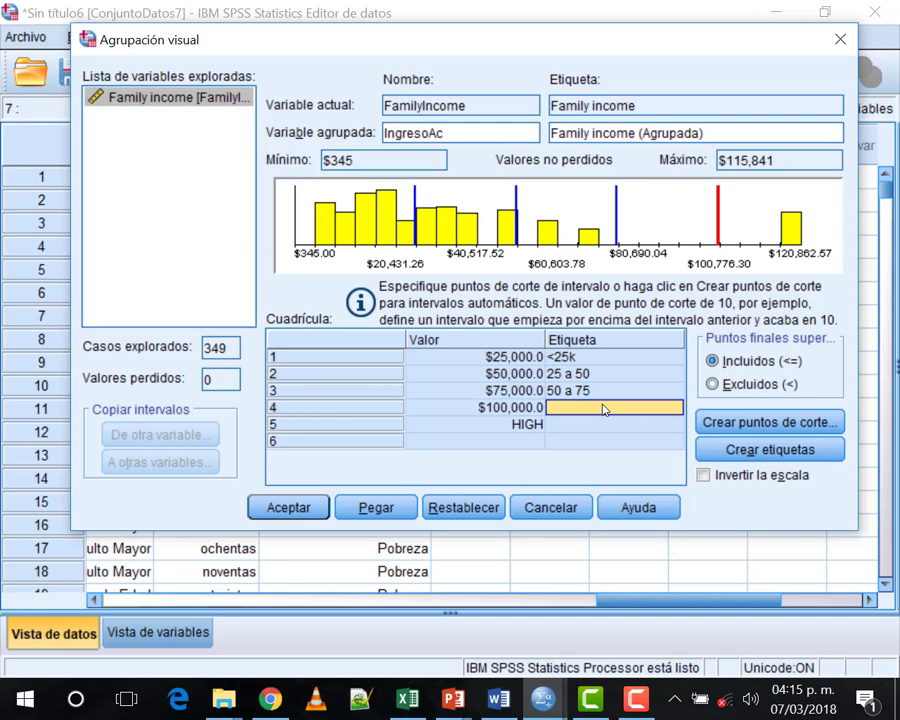
{"action": "type", "text": "75 a 100"}
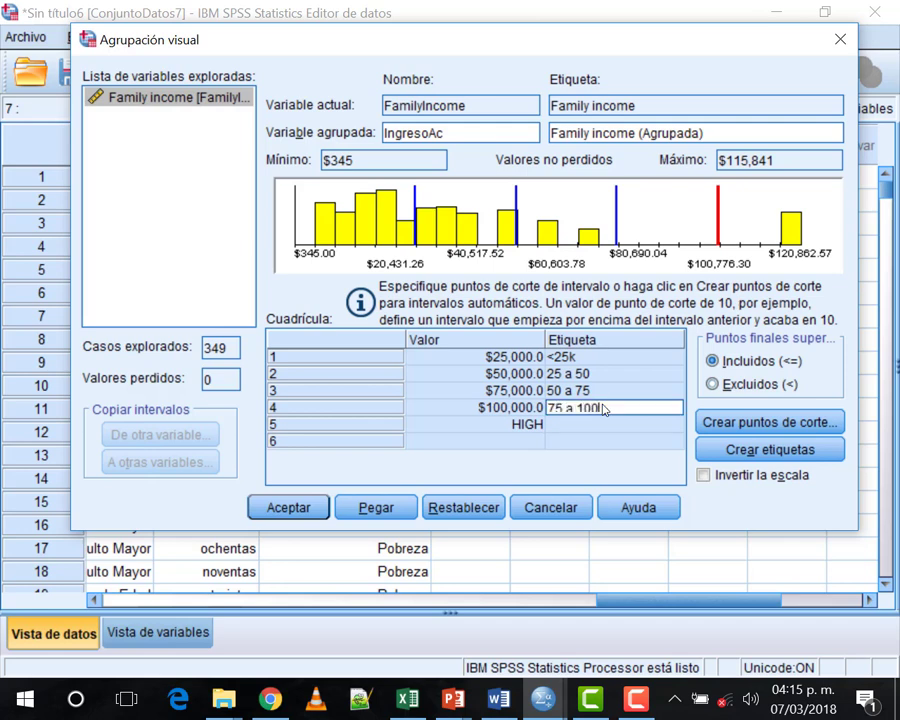
{"action": "key", "text": "Return"}
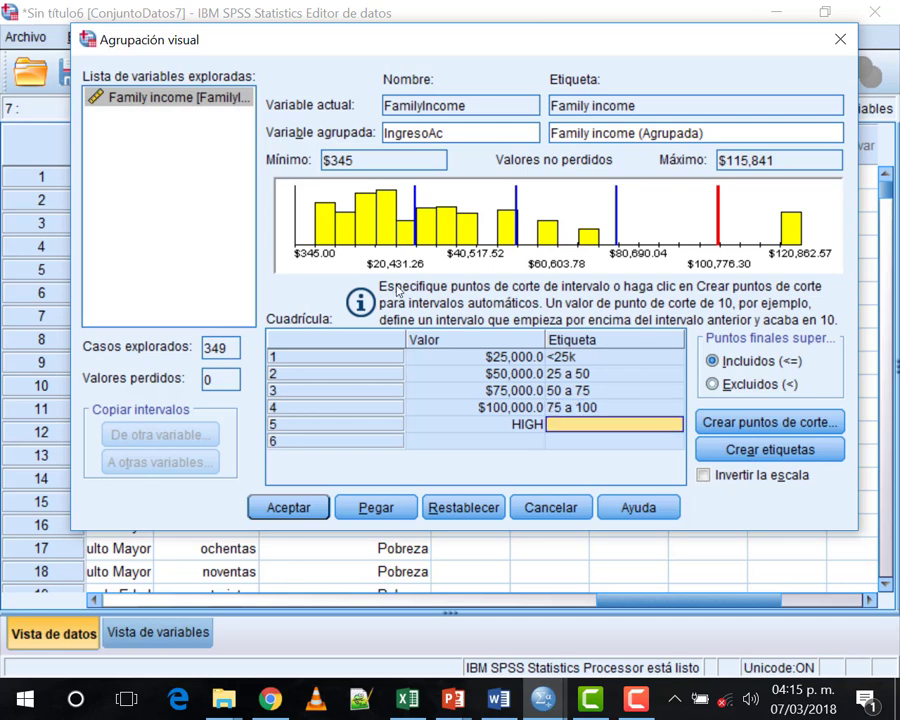
{"action": "type", "text": ">100k"}
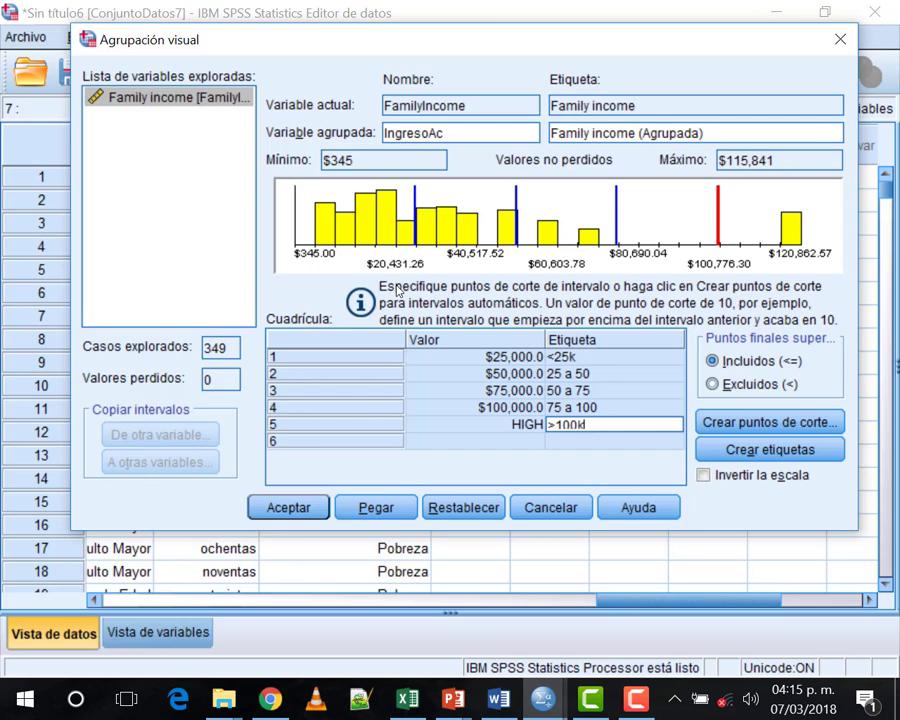
Accept the binning specifications and create the grouped variable IngresoAc
{"action": "left_click", "coordinate": [277, 510]}
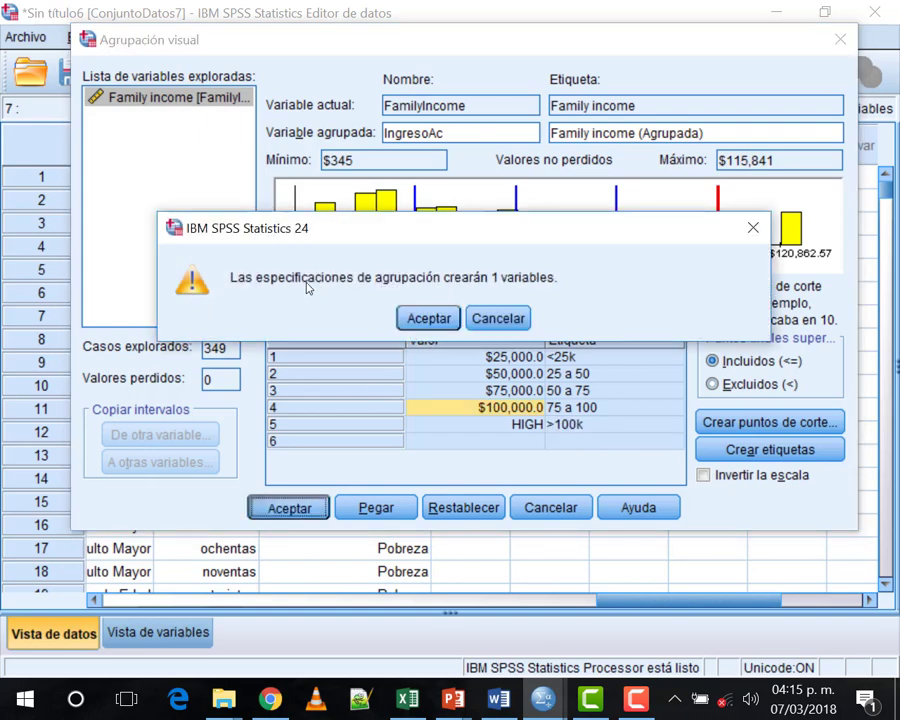
{"action": "left_click_drag", "start_coordinate": [226, 237], "coordinate": [242, 256]}
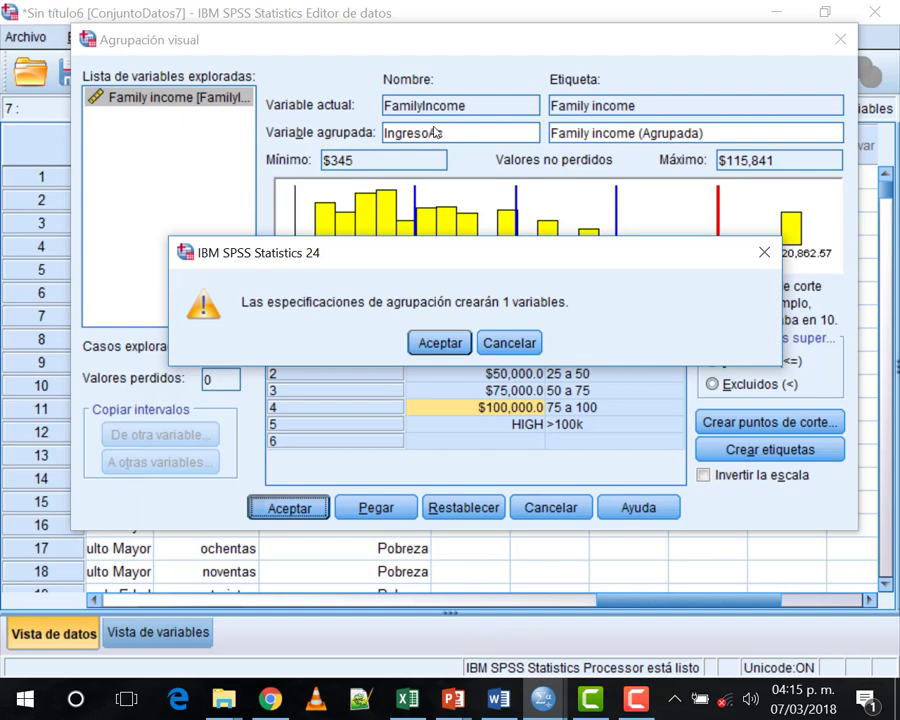
{"action": "left_click", "coordinate": [436, 341]}
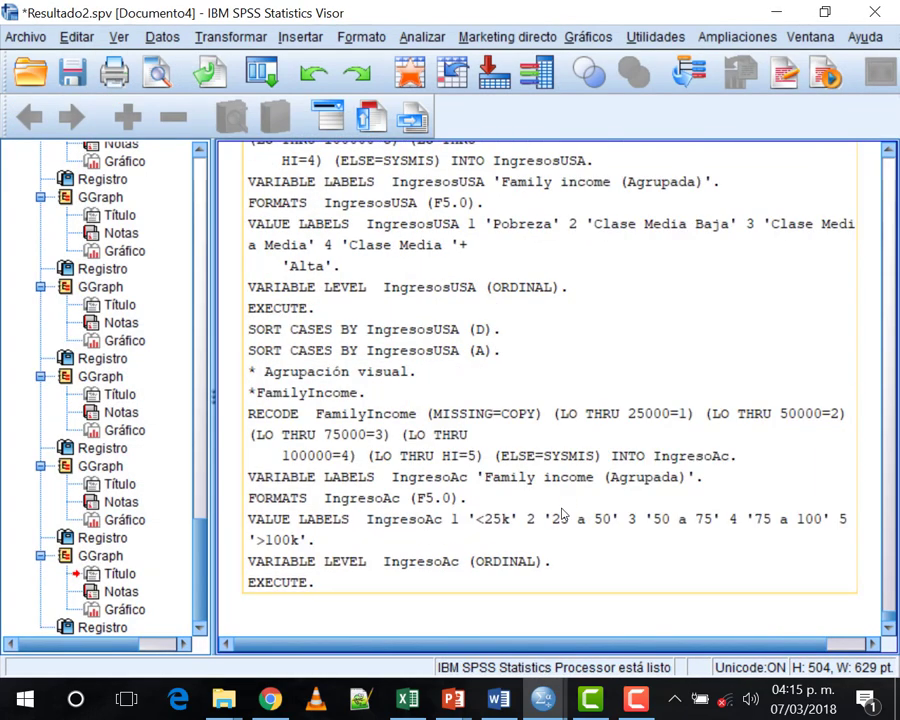
Bring up the Sin título6 dataset and examine the IngresoAc categories down the rows against IngresosUSA
{"action": "left_click", "coordinate": [560, 702]}
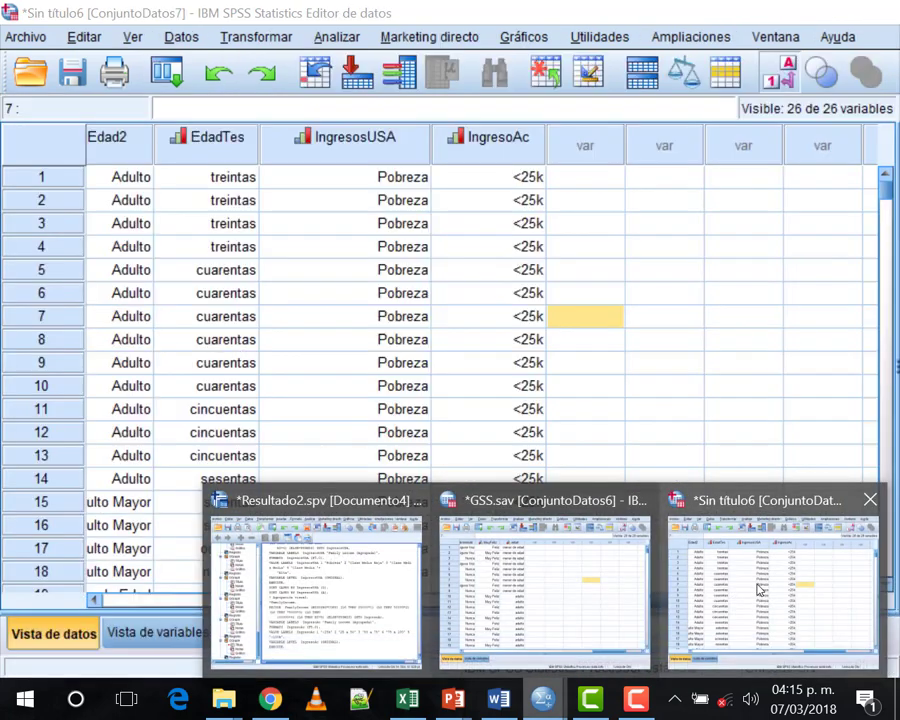
{"action": "left_click", "coordinate": [757, 594]}
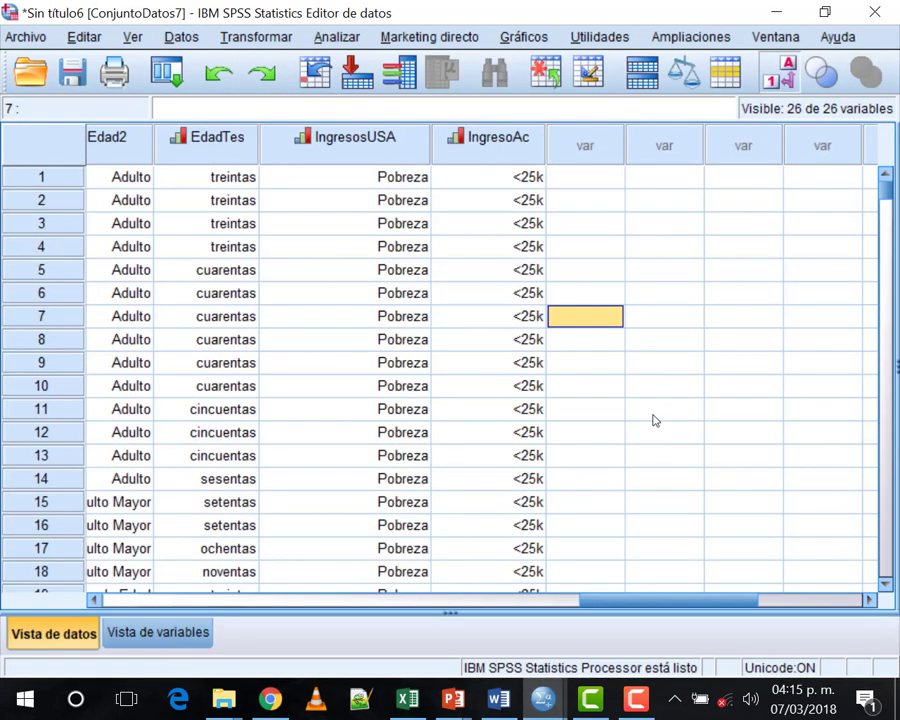
{"action": "left_click", "coordinate": [516, 136]}
{"action": "scroll", "coordinate": [566, 395], "scroll_direction": "down", "scroll_amount": 10}
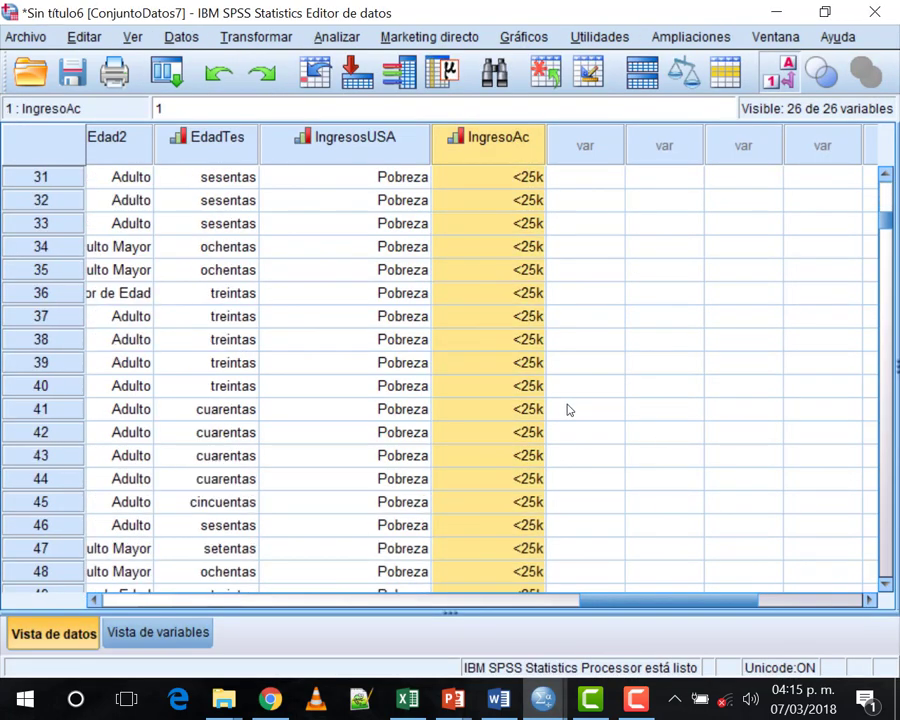
{"action": "scroll", "coordinate": [567, 410], "scroll_direction": "down", "scroll_amount": 10}
{"action": "scroll", "coordinate": [567, 412], "scroll_direction": "down", "scroll_amount": 20}
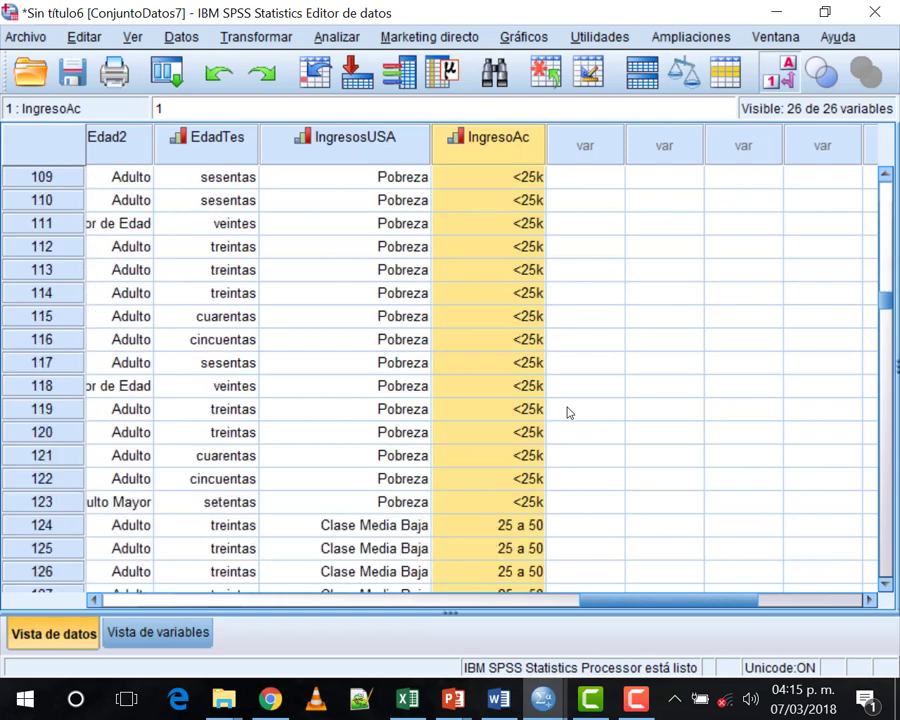
{"action": "scroll", "coordinate": [567, 412], "scroll_direction": "up", "scroll_amount": 5}
{"action": "left_click", "coordinate": [498, 502]}
{"action": "left_click", "coordinate": [385, 508]}
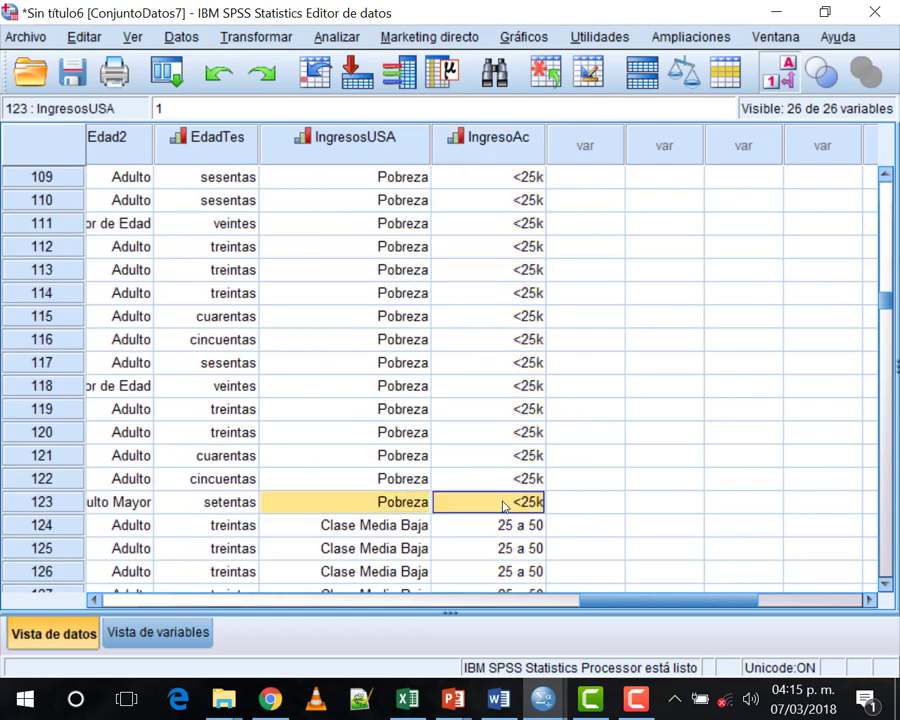
{"action": "scroll", "coordinate": [506, 507], "scroll_direction": "down", "scroll_amount": 5}
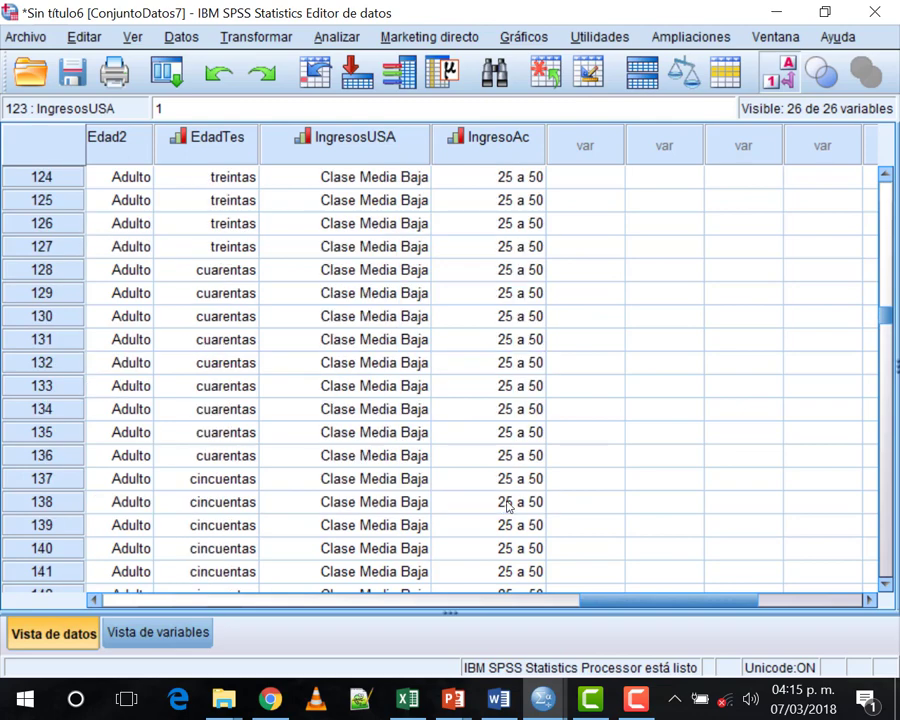
{"action": "scroll", "coordinate": [506, 507], "scroll_direction": "up", "scroll_amount": 3}
{"action": "scroll", "coordinate": [506, 507], "scroll_direction": "down", "scroll_amount": 3}
{"action": "scroll", "coordinate": [506, 507], "scroll_direction": "down", "scroll_amount": 20}
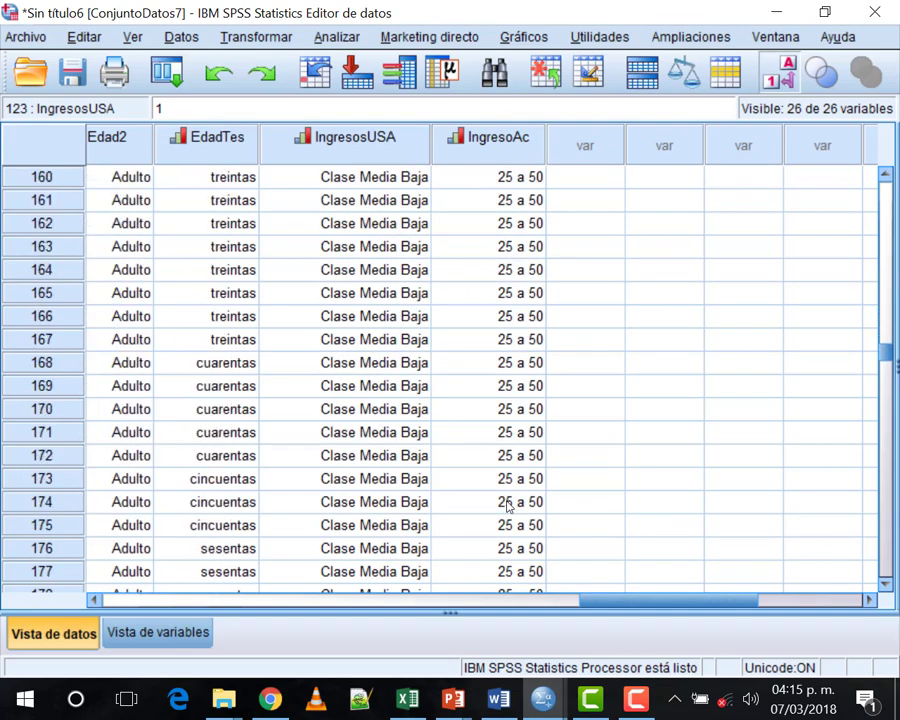
Return to the first cases, display the numeric codes instead of value labels, and turn the labels back on
{"action": "scroll", "coordinate": [506, 507], "scroll_direction": "up", "scroll_amount": 7}
{"action": "scroll", "coordinate": [506, 507], "scroll_direction": "up", "scroll_amount": 20}
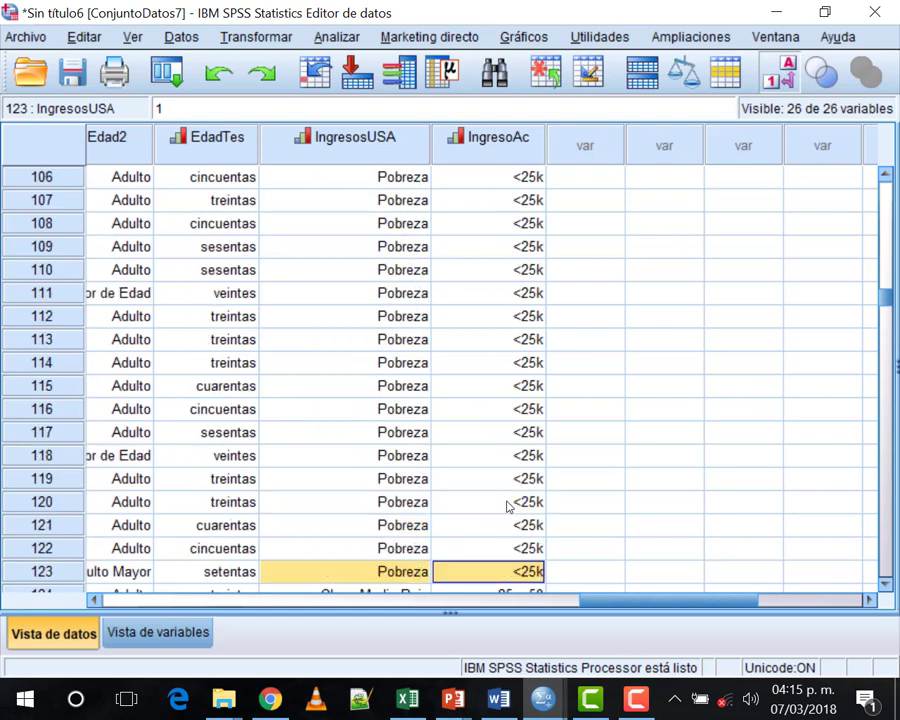
{"action": "scroll", "coordinate": [506, 507], "scroll_direction": "up", "scroll_amount": 6}
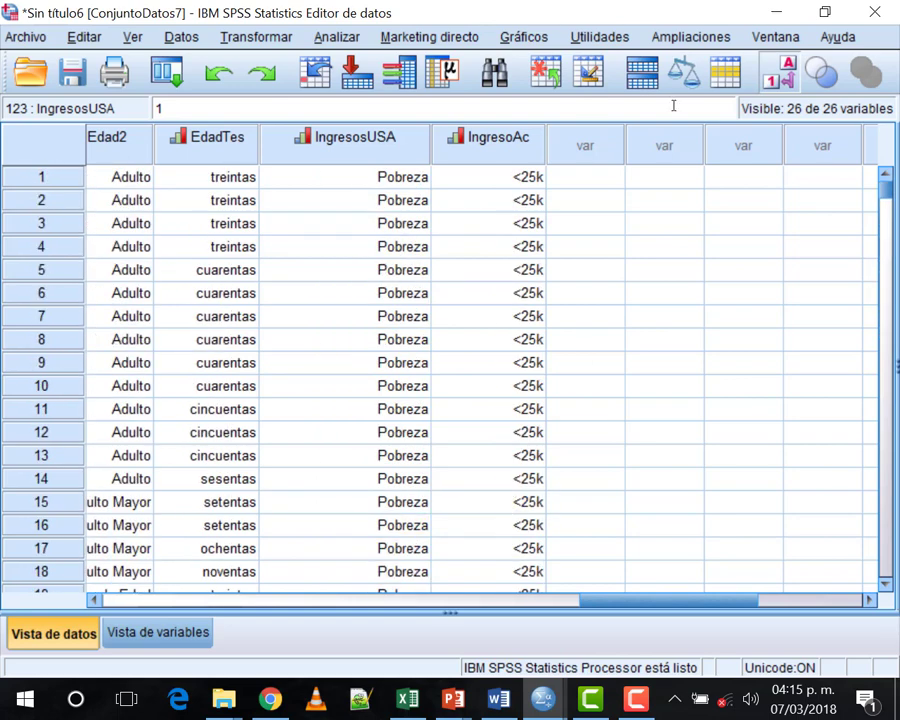
{"action": "left_click", "coordinate": [787, 79]}
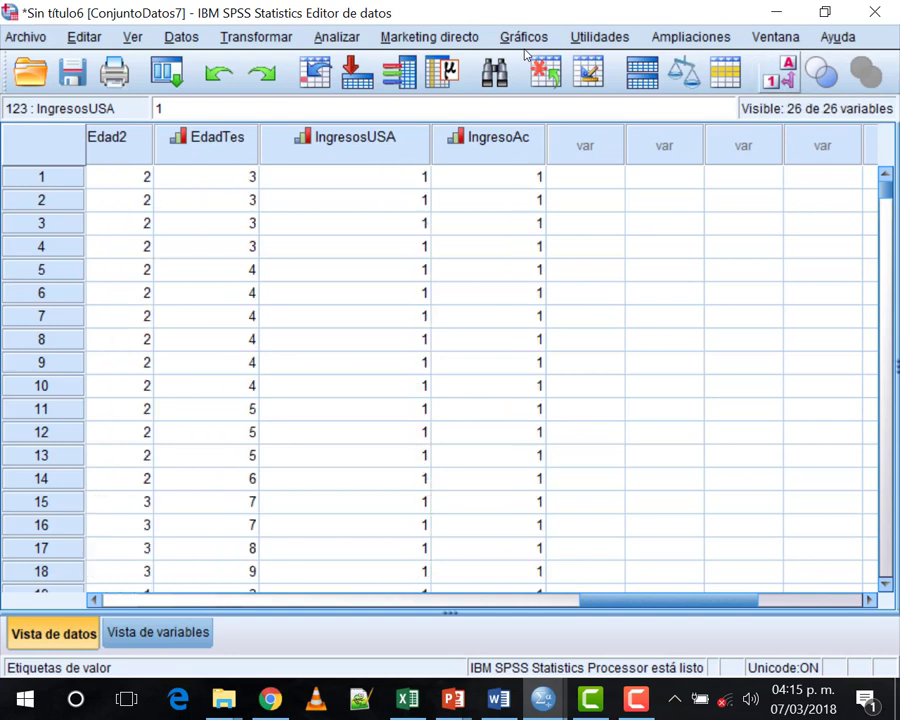
{"action": "left_click", "coordinate": [784, 80]}
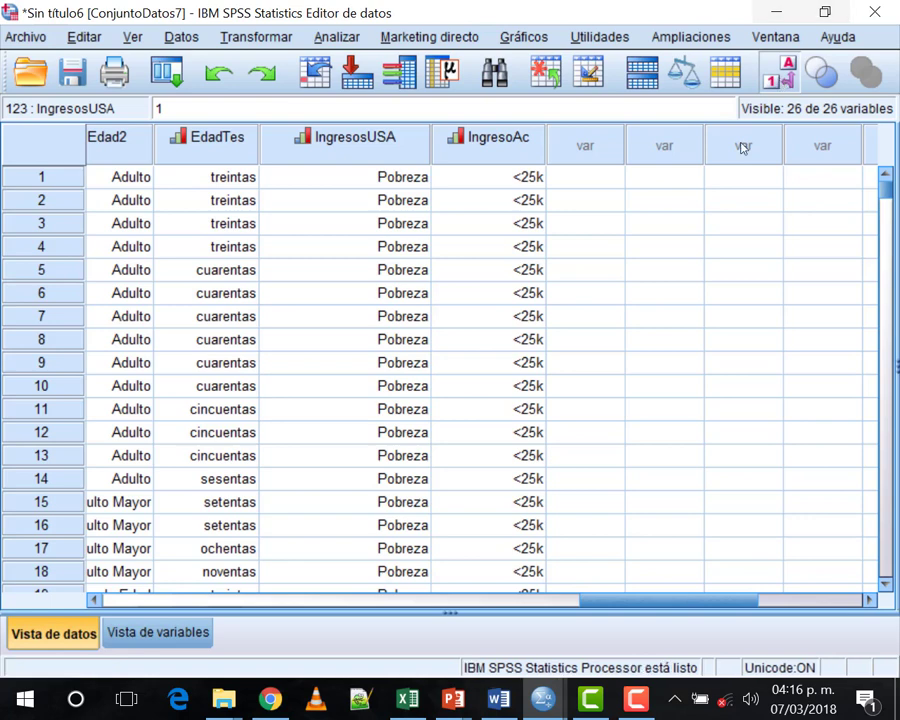
Switch to the SPSS 3 presentation in PowerPoint and review the Agrupación por Rangos slide and the exercise file slide after it
{"action": "mouse_move", "coordinate": [445, 703]}
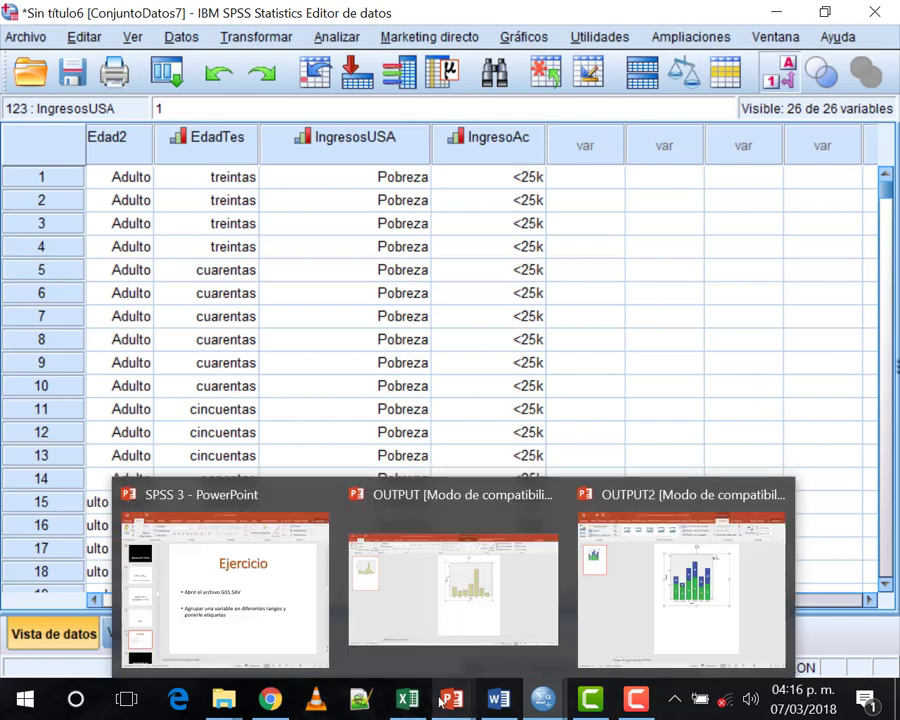
{"action": "left_click", "coordinate": [257, 606]}
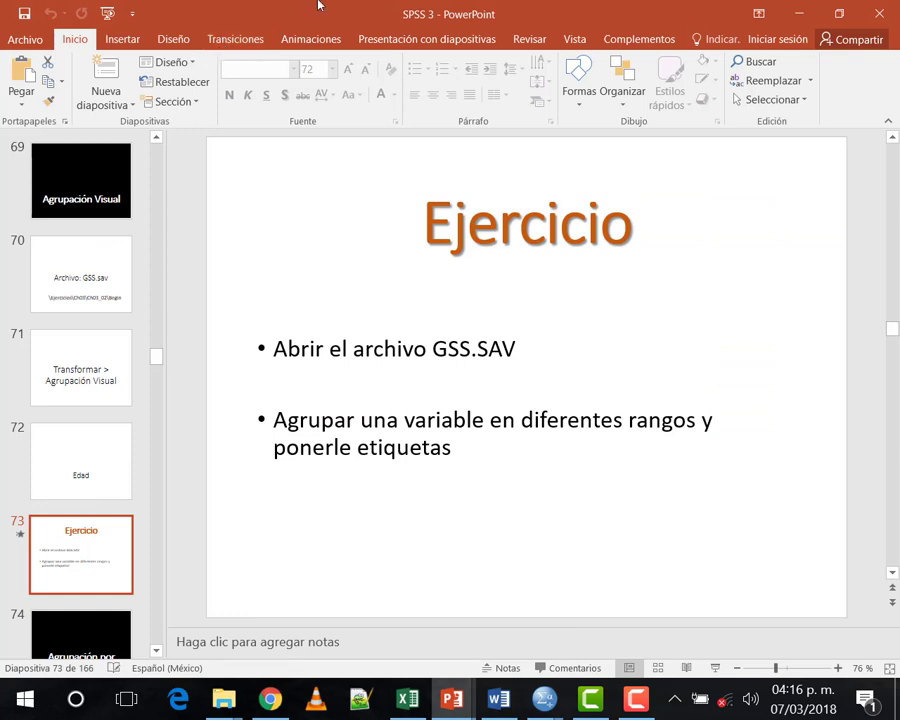
{"action": "scroll", "coordinate": [108, 495], "scroll_direction": "down", "scroll_amount": 3}
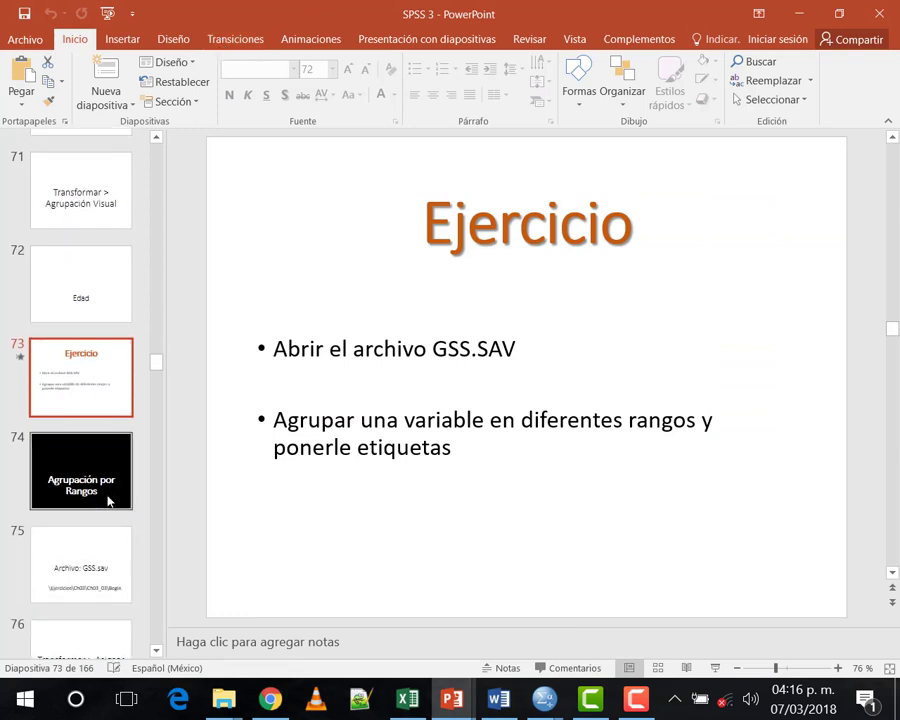
{"action": "left_click", "coordinate": [95, 328]}
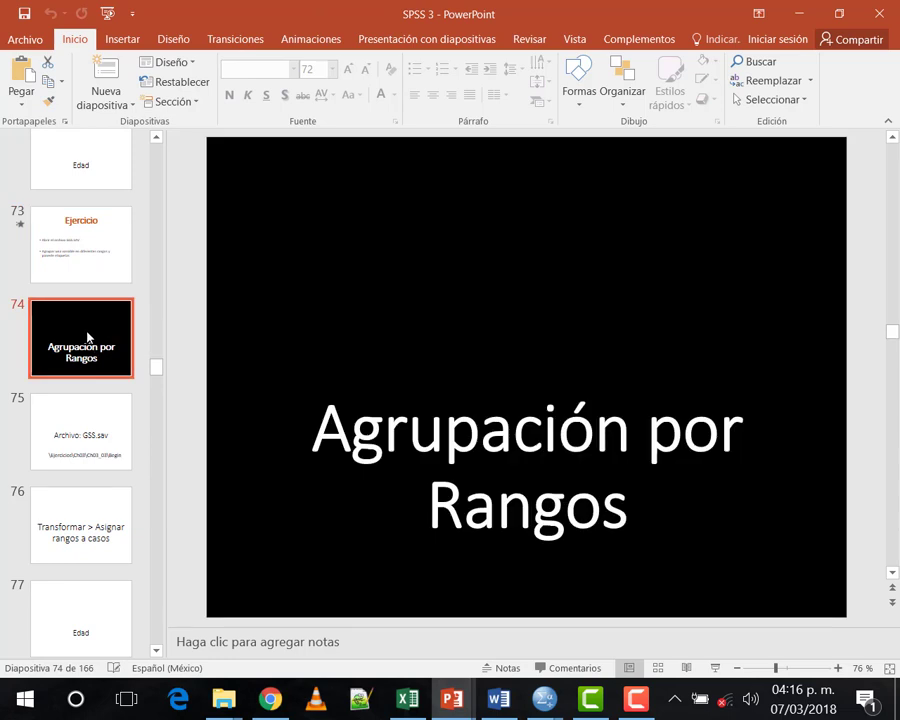
{"action": "scroll", "coordinate": [86, 340], "scroll_direction": "down", "scroll_amount": 2}
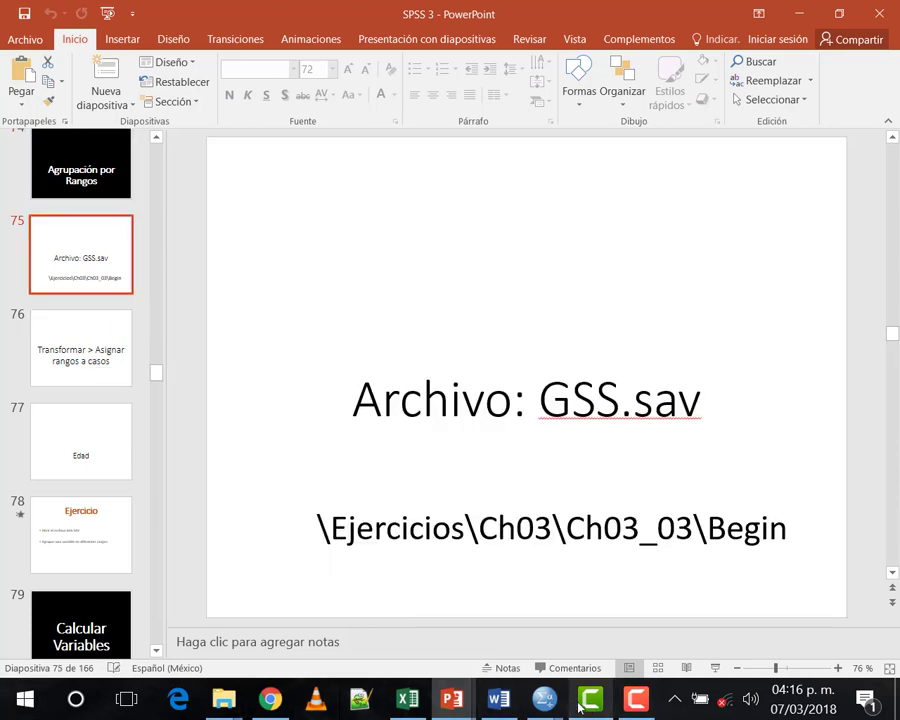
Close the Sin título6 dataset in SPSS without saving its changes
{"action": "left_click", "coordinate": [542, 698]}
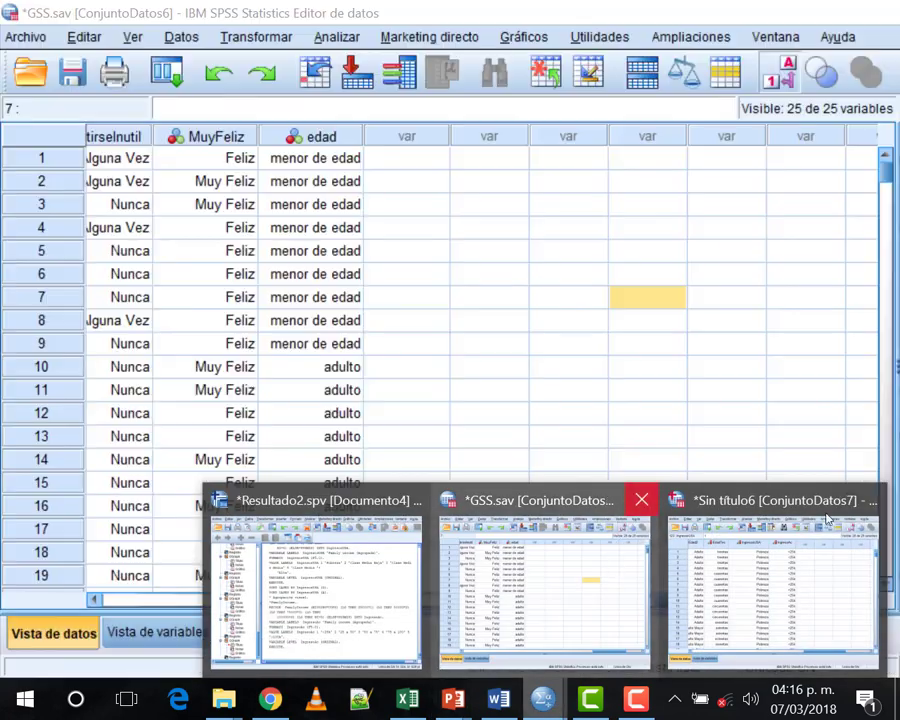
{"action": "left_click", "coordinate": [870, 508]}
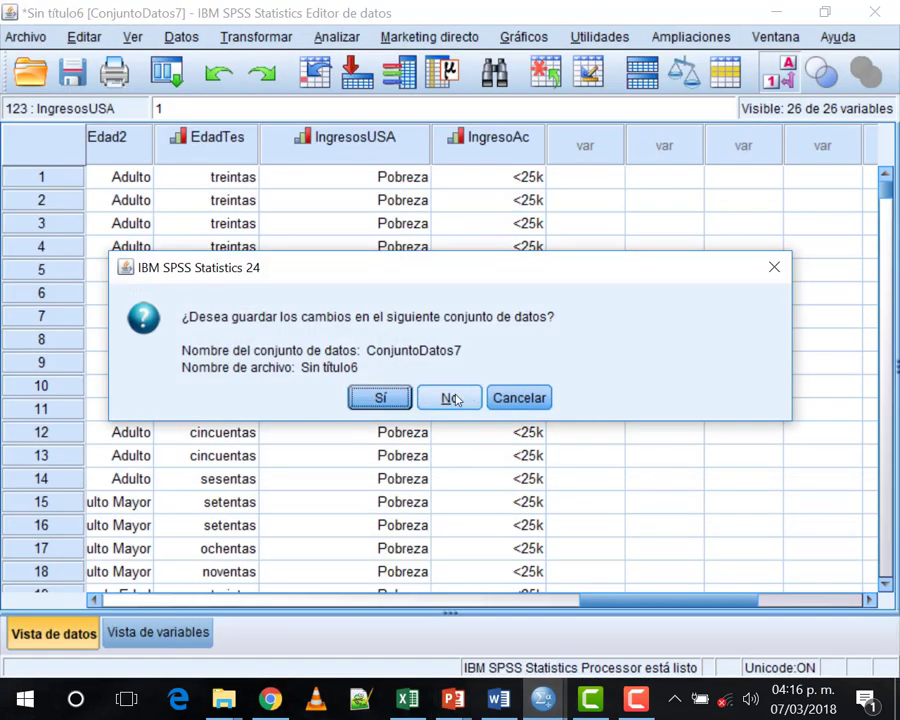
{"action": "left_click", "coordinate": [450, 395]}
Switch to File Explorer and open GSS from Ejercicios\Ch03\Ch03_03\Begin in SPSS, accepting the minimum required width for string variables
{"action": "left_click", "coordinate": [222, 698]}
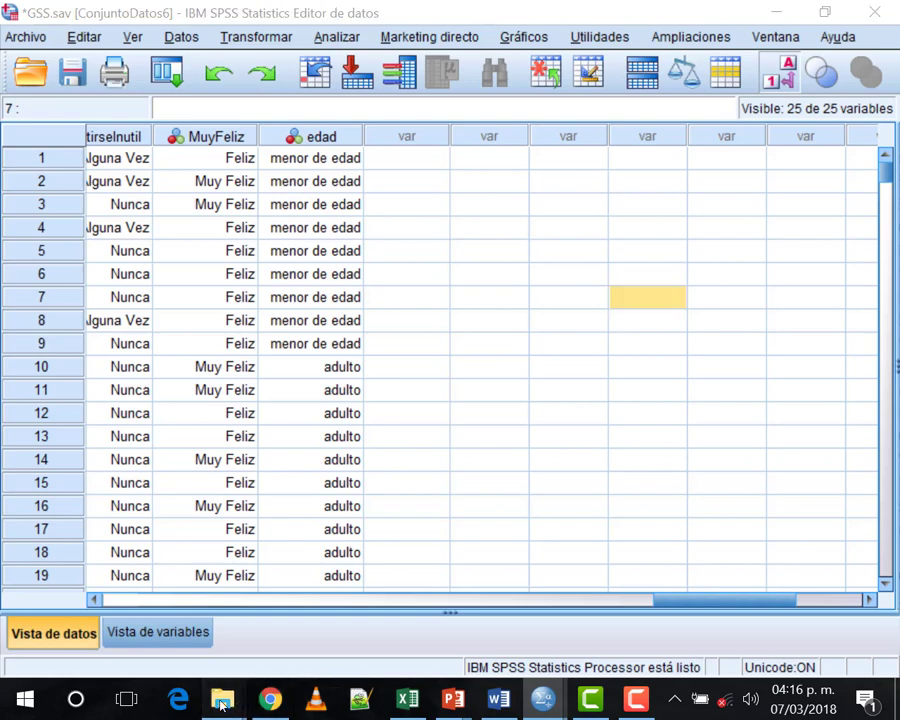
{"action": "left_click", "coordinate": [133, 608]}
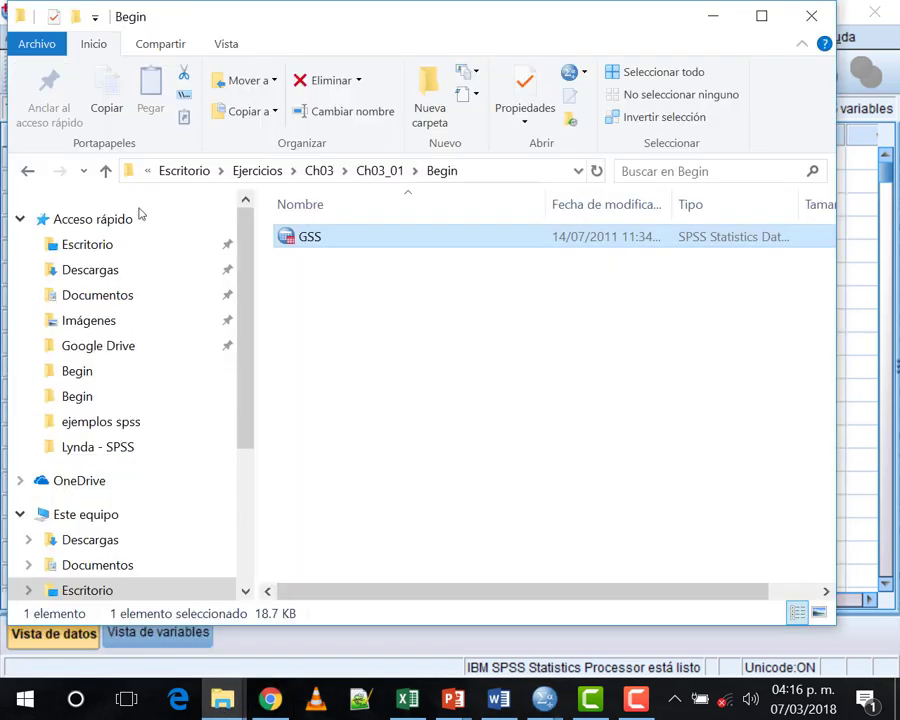
{"action": "left_click", "coordinate": [105, 170]}
{"action": "left_click", "coordinate": [105, 172]}
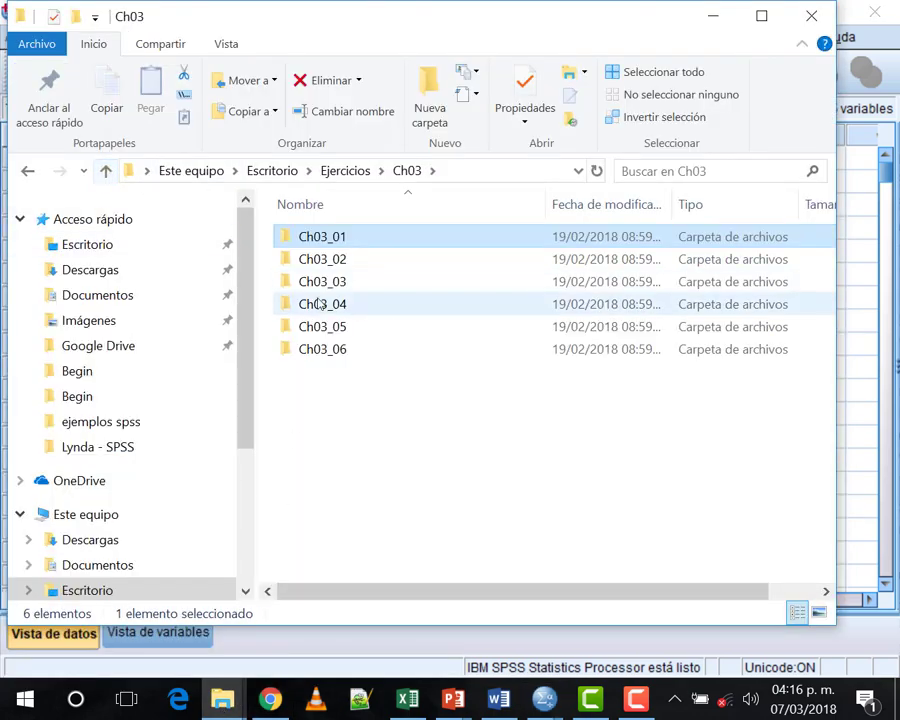
{"action": "double_click", "coordinate": [320, 282]}
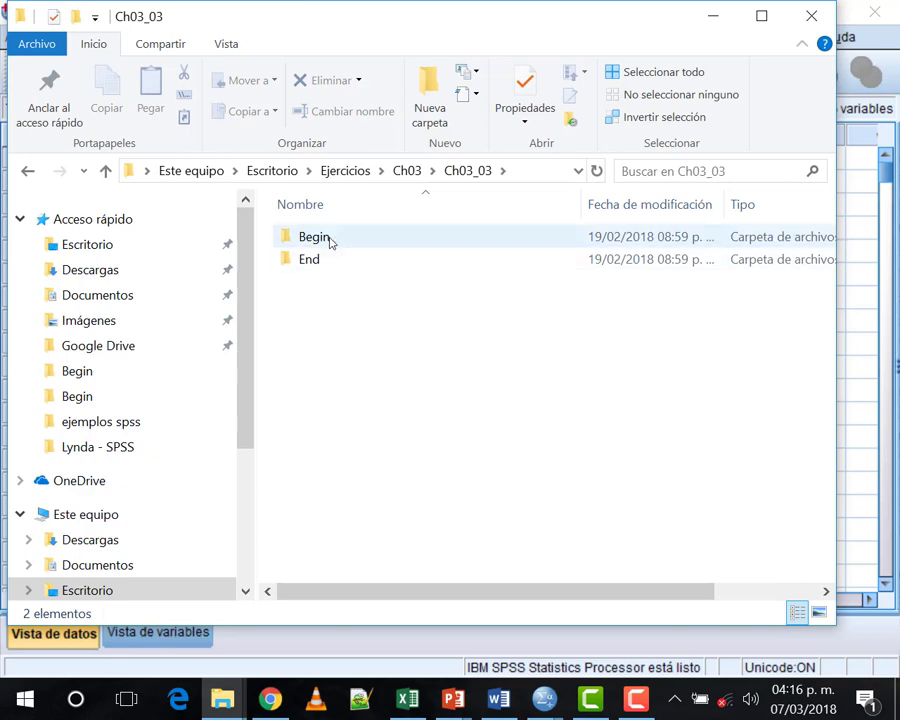
{"action": "double_click", "coordinate": [329, 240]}
{"action": "double_click", "coordinate": [314, 240]}
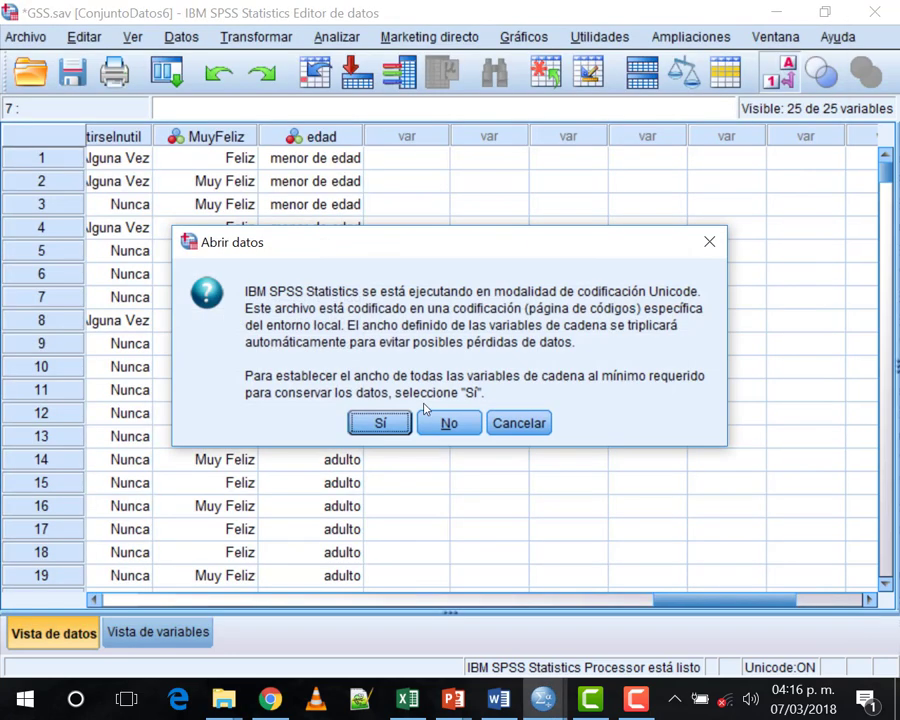
{"action": "left_click", "coordinate": [383, 423]}
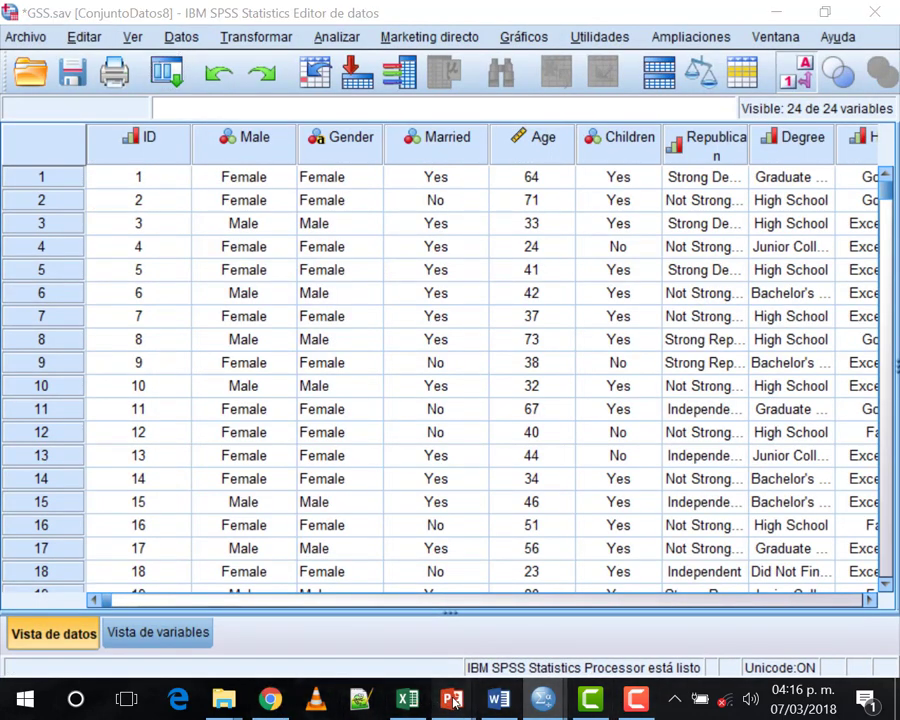
Switch to the SPSS 3 presentation in PowerPoint and review the slide on Transformar > Asignar rangos a casos
{"action": "mouse_move", "coordinate": [453, 698]}
{"action": "left_click", "coordinate": [283, 632]}
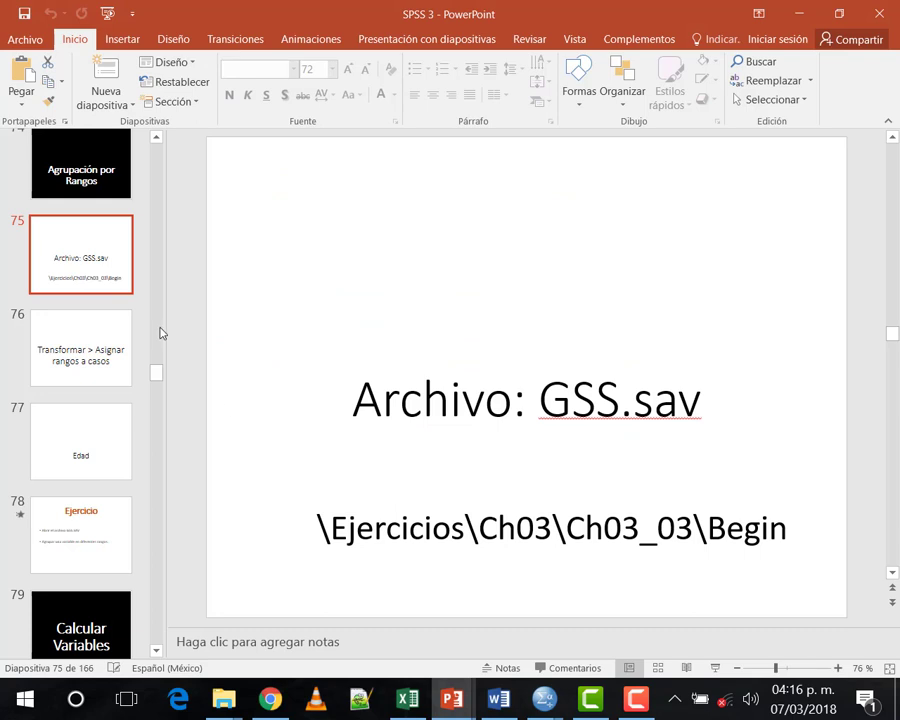
{"action": "left_click", "coordinate": [58, 362]}
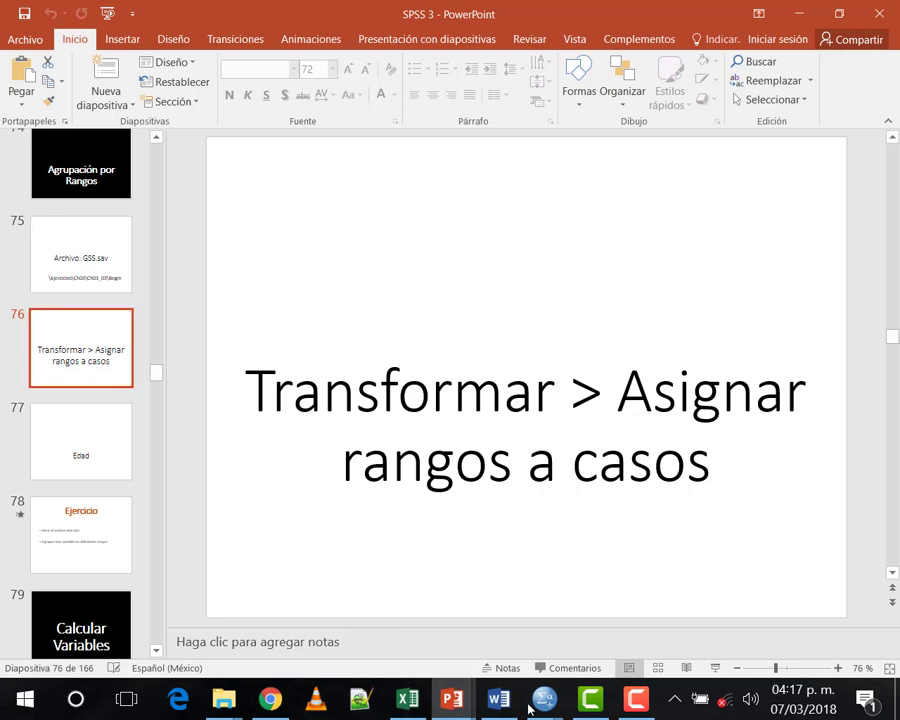
Close the older Ch03_01 GSS dataset in SPSS without saving and bring up the Ch03_03 GSS dataset
{"action": "mouse_move", "coordinate": [547, 710]}
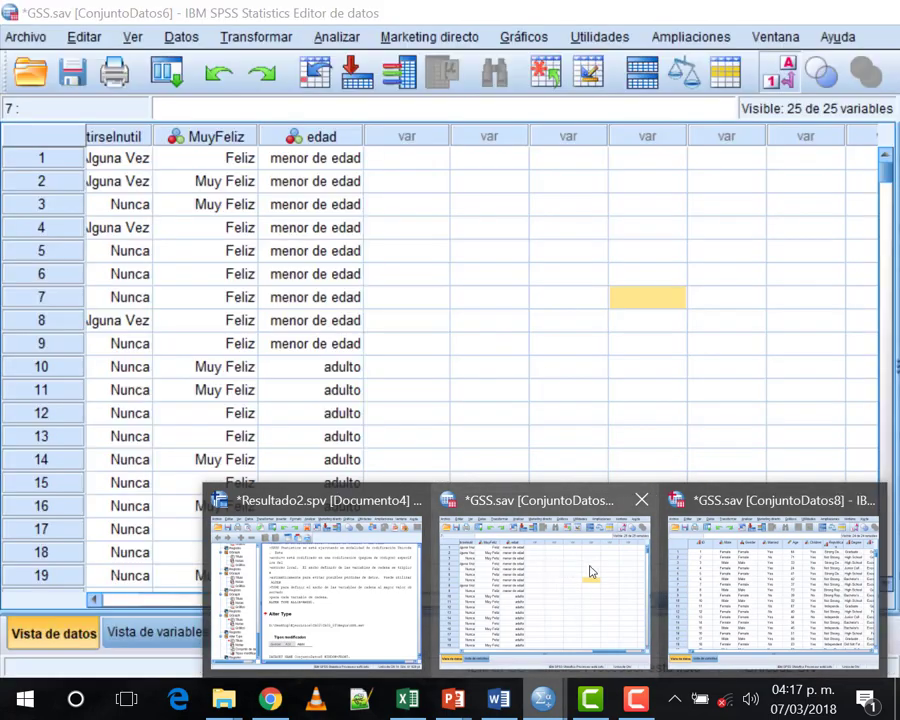
{"action": "left_click", "coordinate": [645, 502]}
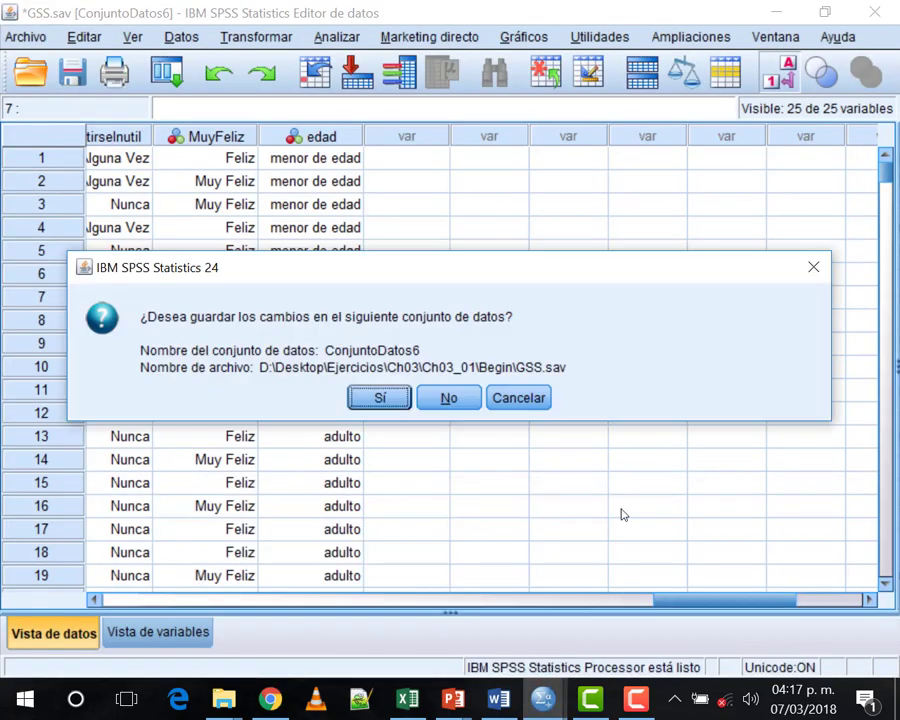
{"action": "left_click", "coordinate": [446, 396]}
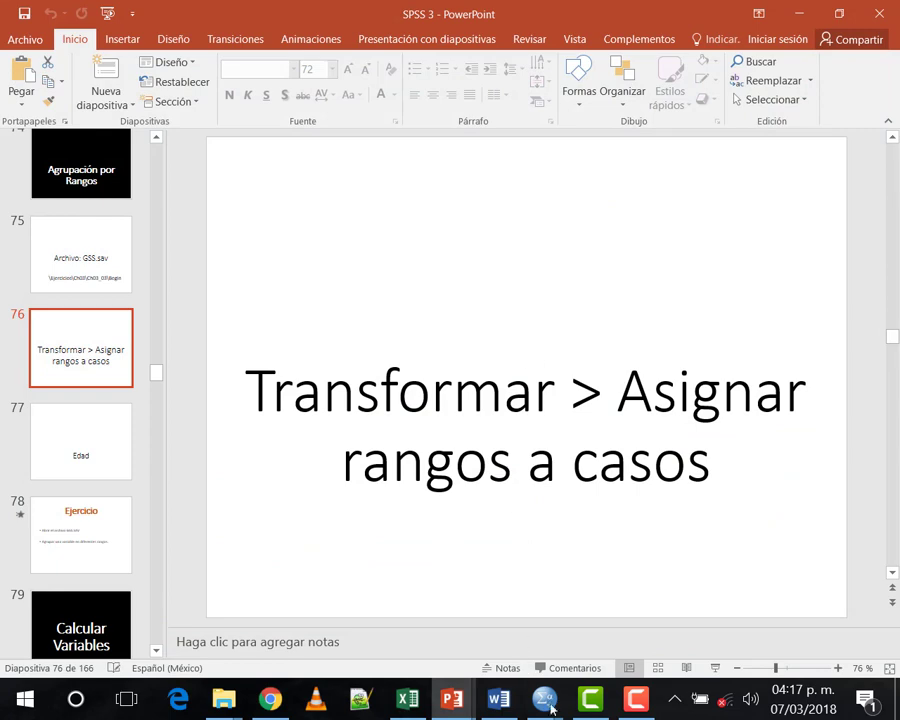
{"action": "mouse_move", "coordinate": [548, 707]}
{"action": "left_click", "coordinate": [652, 585]}
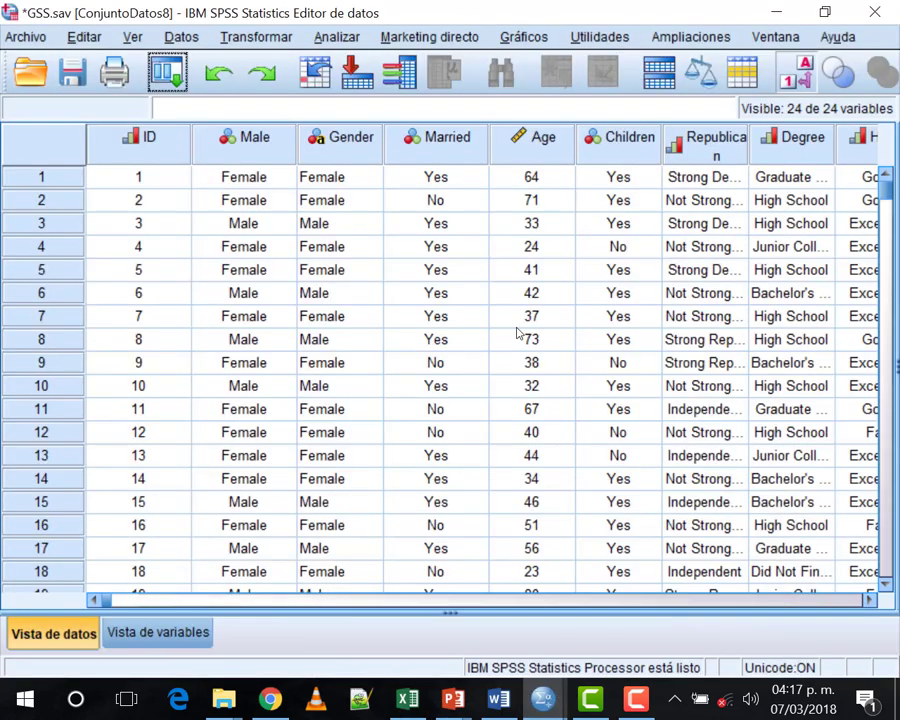
Start Asignar rangos a casos and add Age as the variable to rank, with the dialog enlarged to show more variables
{"action": "left_click", "coordinate": [268, 36]}
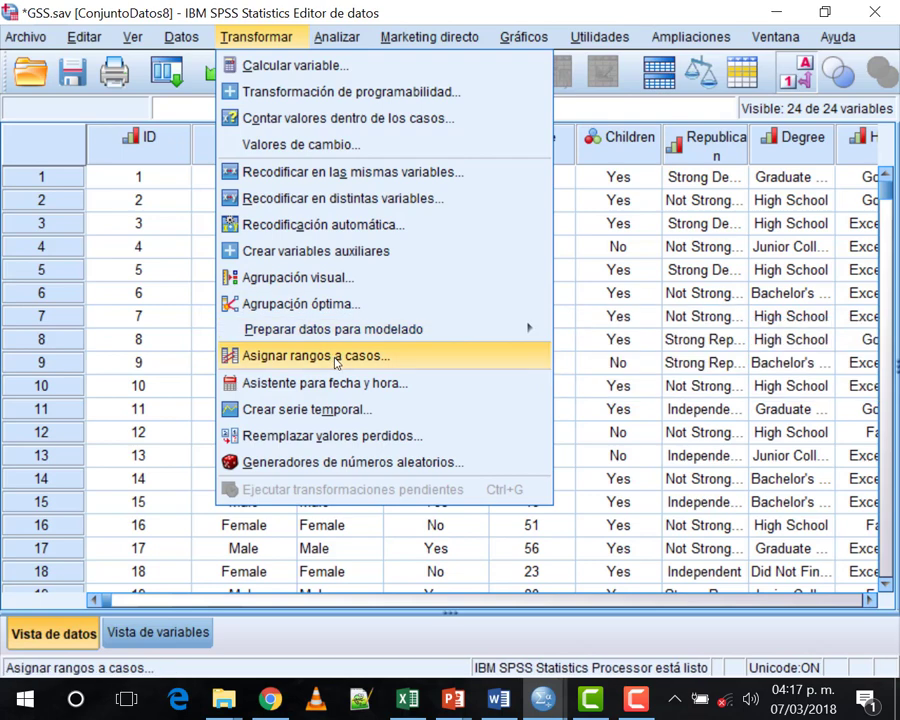
{"action": "left_click", "coordinate": [336, 356]}
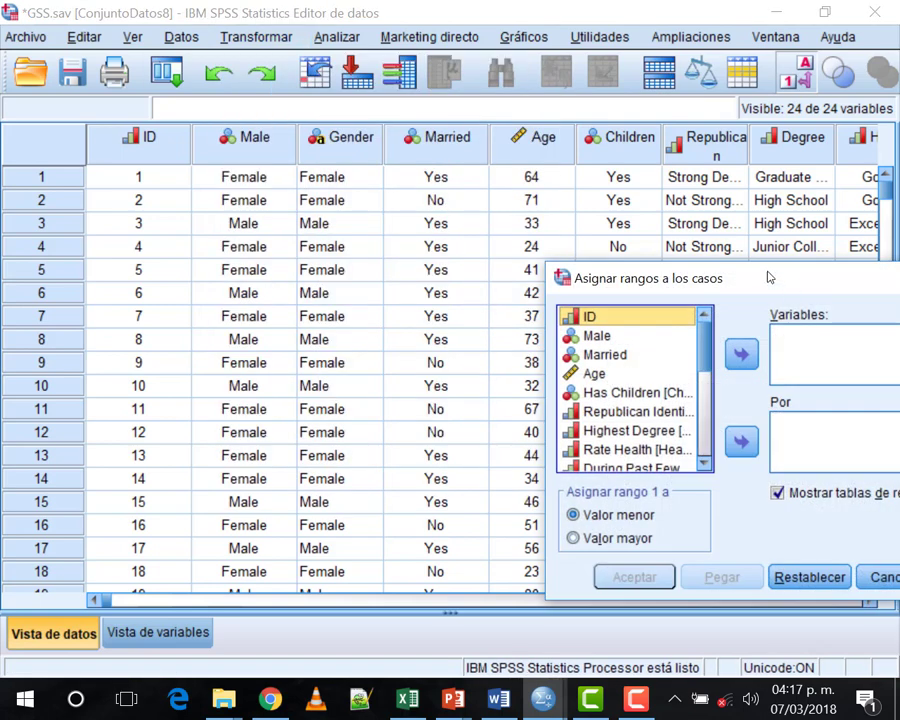
{"action": "left_click_drag", "start_coordinate": [764, 282], "coordinate": [352, 141]}
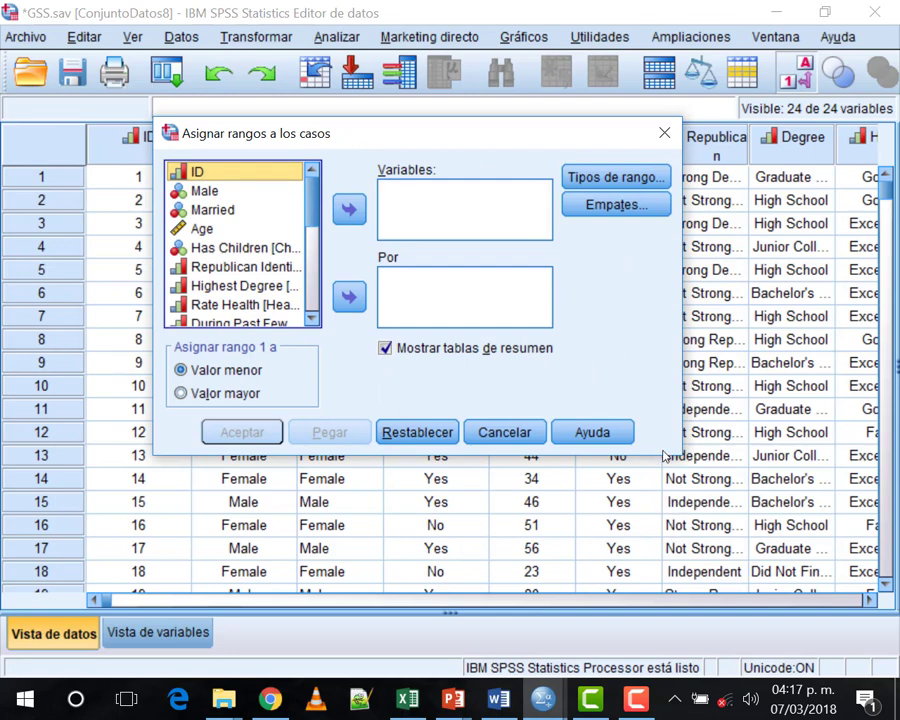
{"action": "left_click_drag", "start_coordinate": [683, 455], "coordinate": [850, 565]}
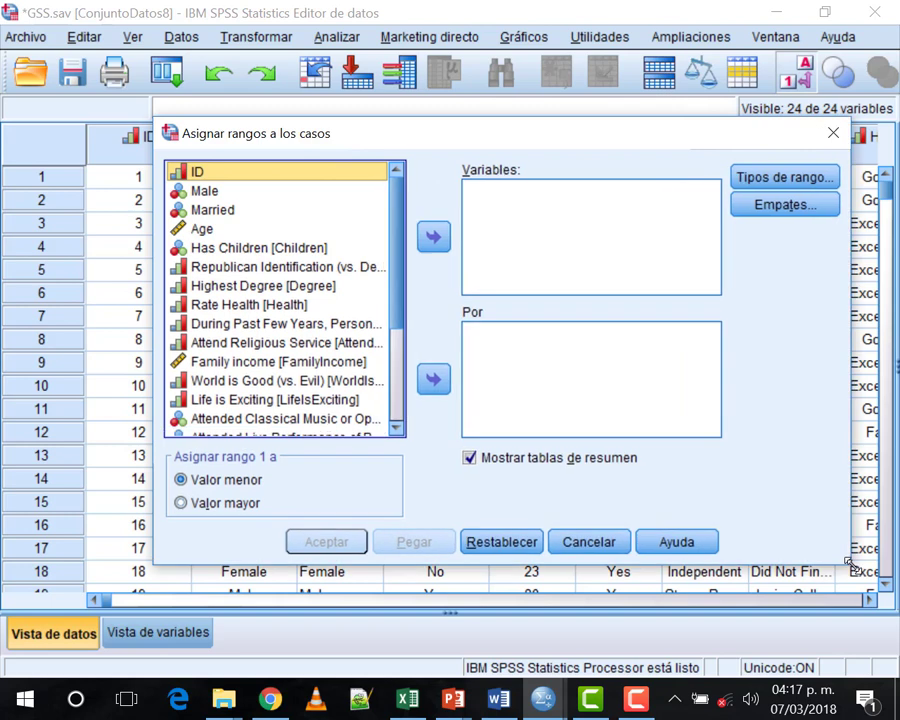
{"action": "left_click", "coordinate": [202, 229]}
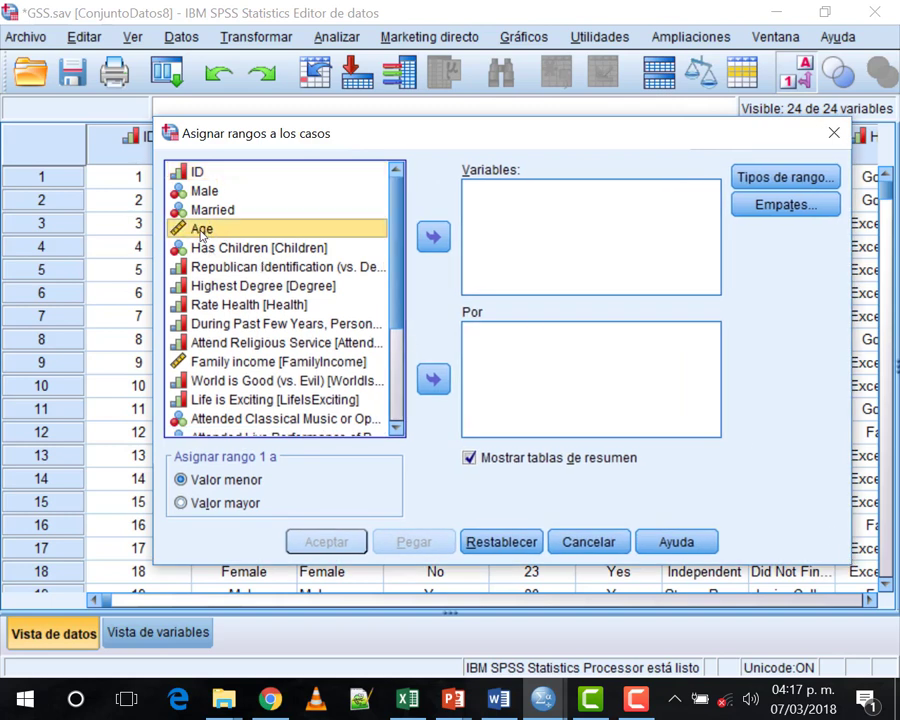
{"action": "left_click_drag", "start_coordinate": [202, 229], "coordinate": [632, 234]}
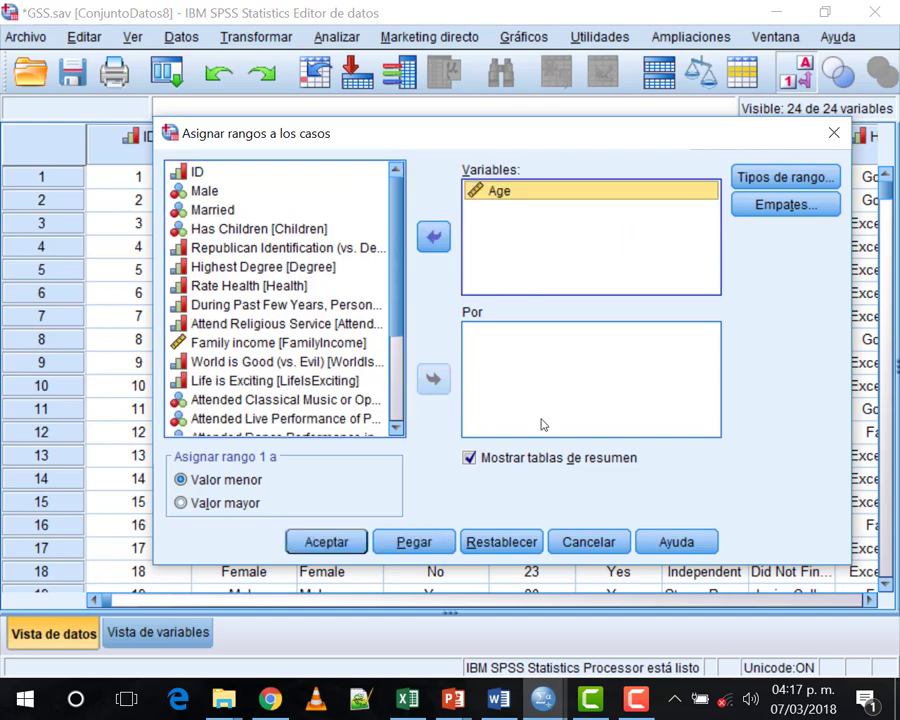
Review the available rank types, keep only Rango selected, and run the ranking of Age
{"action": "left_click", "coordinate": [785, 177]}
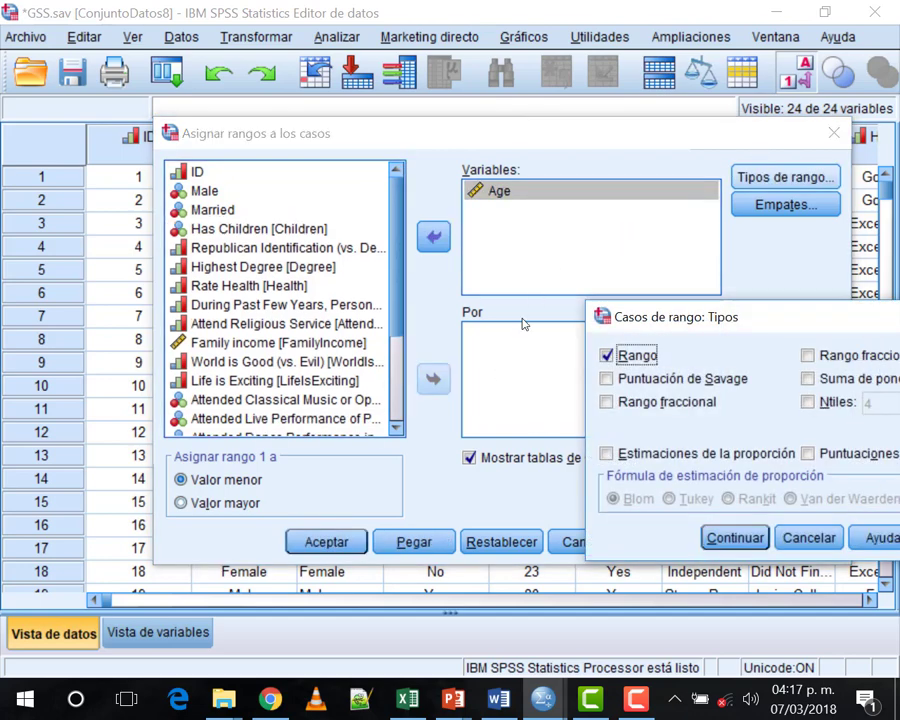
{"action": "left_click_drag", "start_coordinate": [720, 318], "coordinate": [370, 287]}
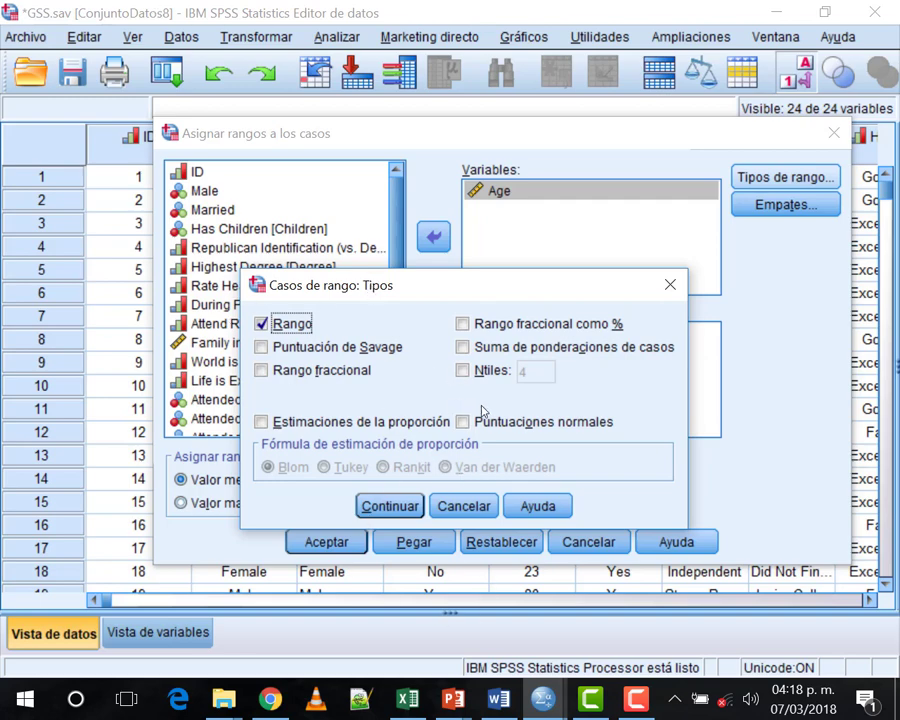
{"action": "key", "text": "Return"}
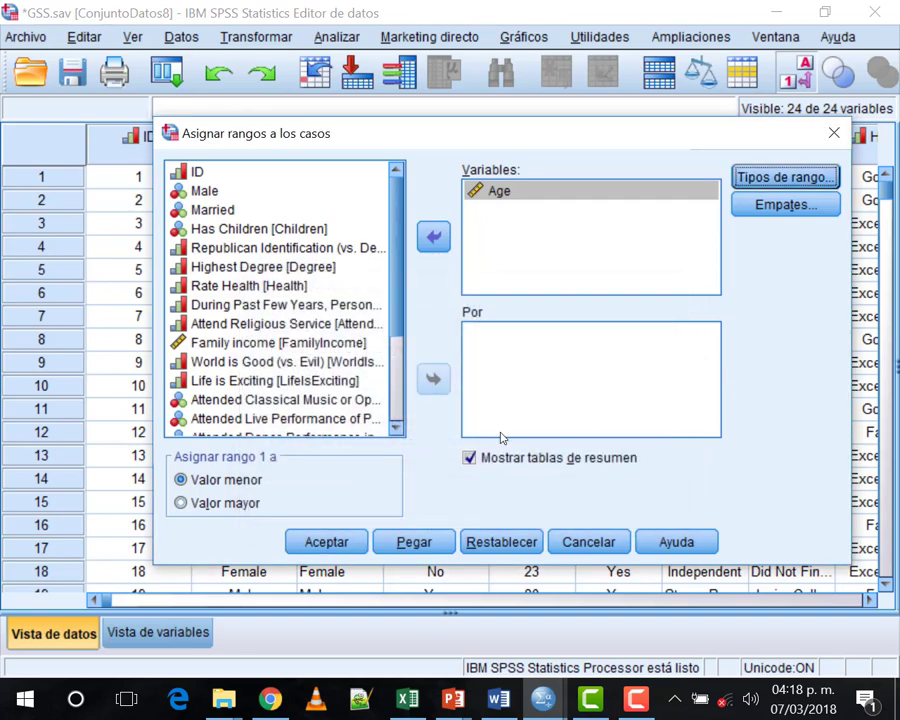
{"action": "left_click", "coordinate": [327, 542]}
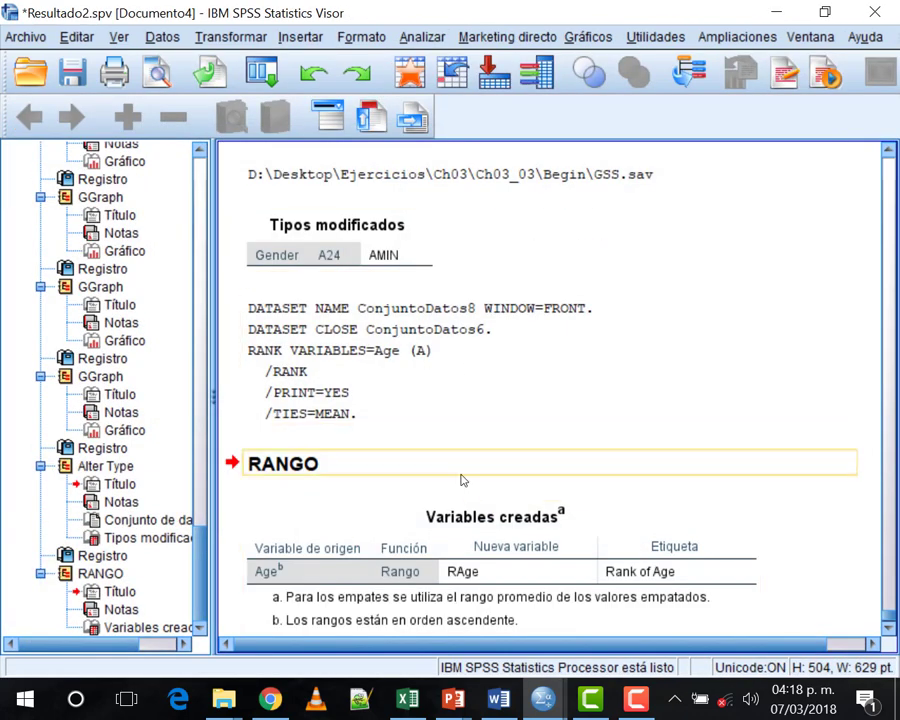
Check the RANGO output and return to the GSS data to view the new RAge column
{"action": "left_click", "coordinate": [532, 606]}
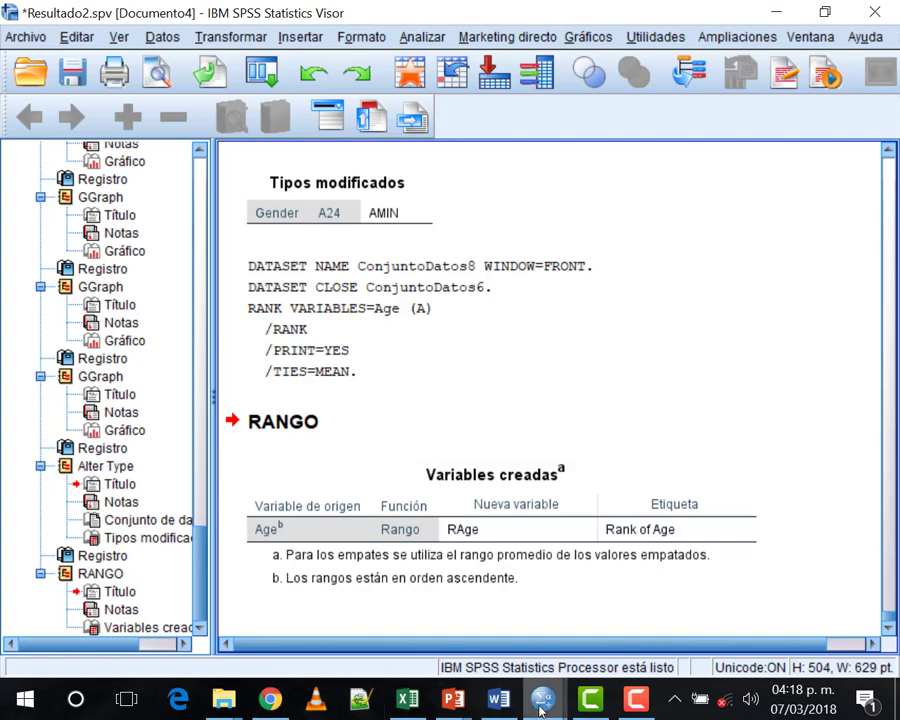
{"action": "mouse_move", "coordinate": [540, 705]}
{"action": "left_click", "coordinate": [640, 560]}
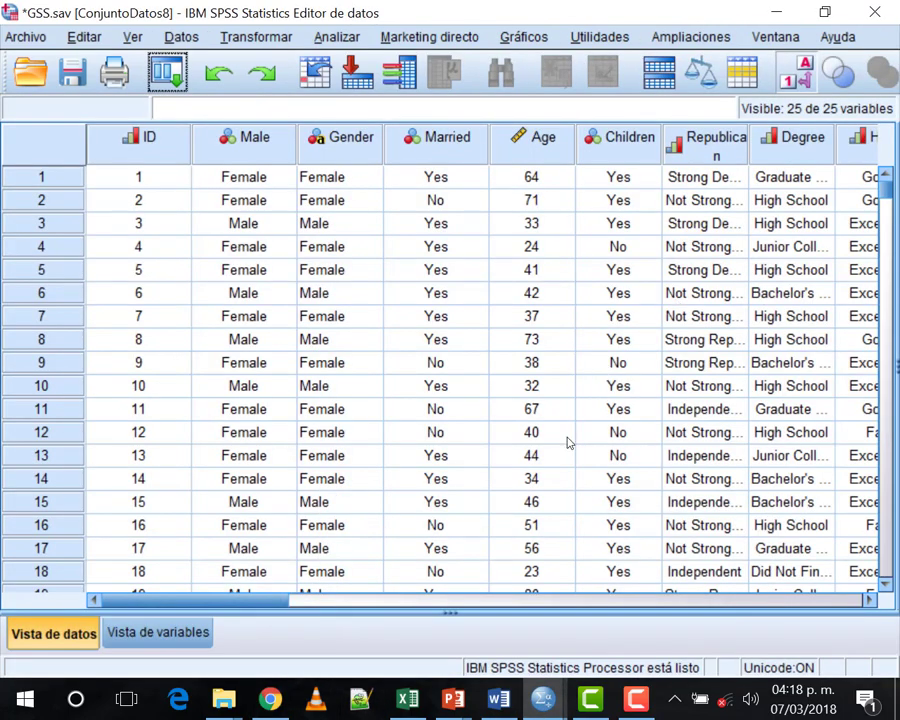
{"action": "left_click_drag", "start_coordinate": [255, 601], "coordinate": [743, 566]}
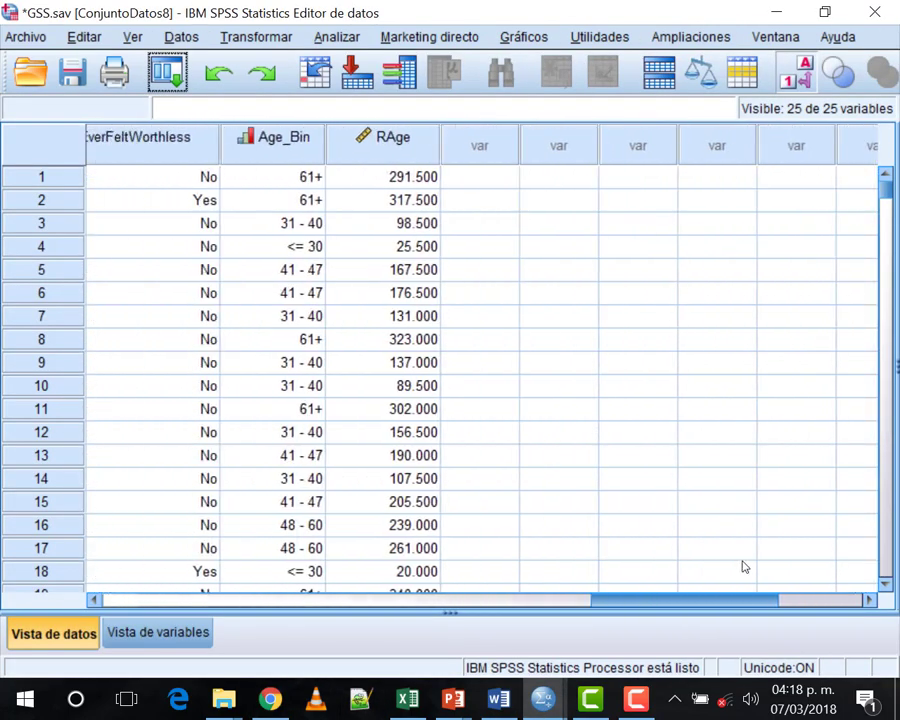
Sort the cases by RAge in ascending order
{"action": "left_click", "coordinate": [400, 143]}
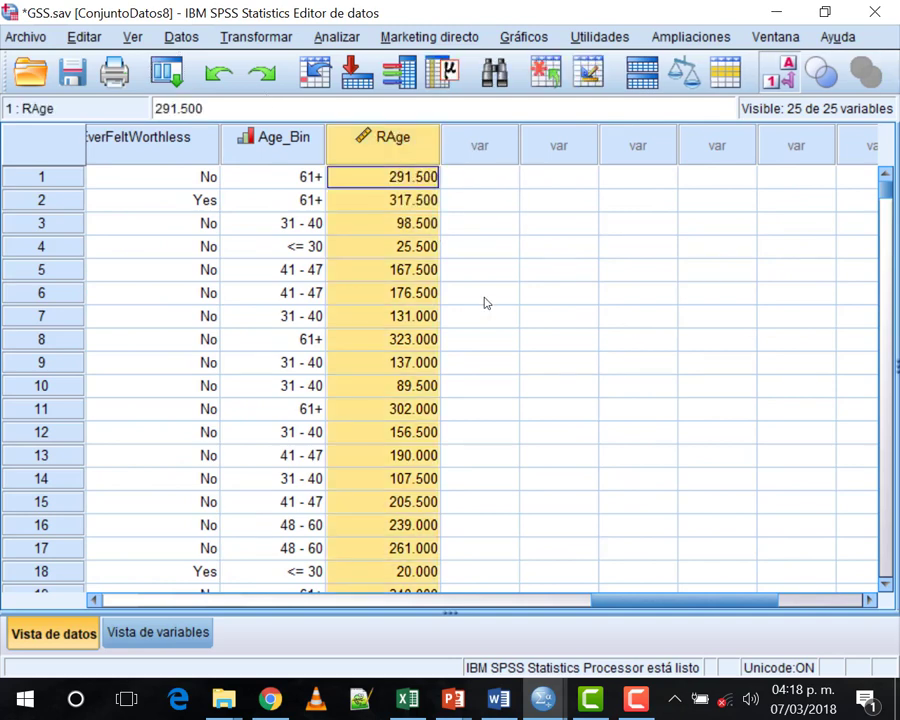
{"action": "right_click", "coordinate": [378, 143]}
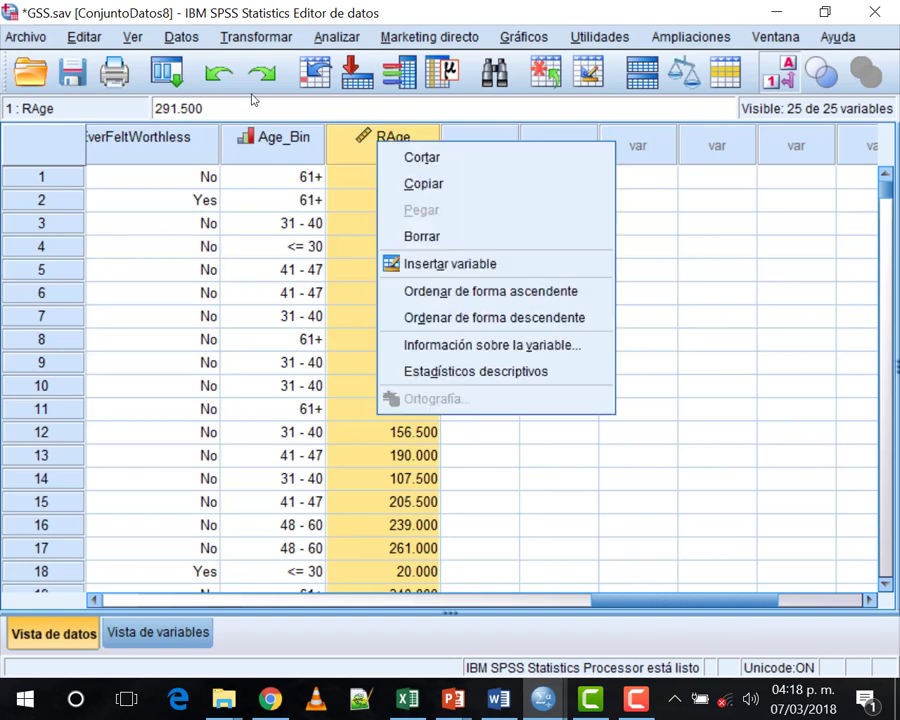
{"action": "left_click", "coordinate": [586, 291]}
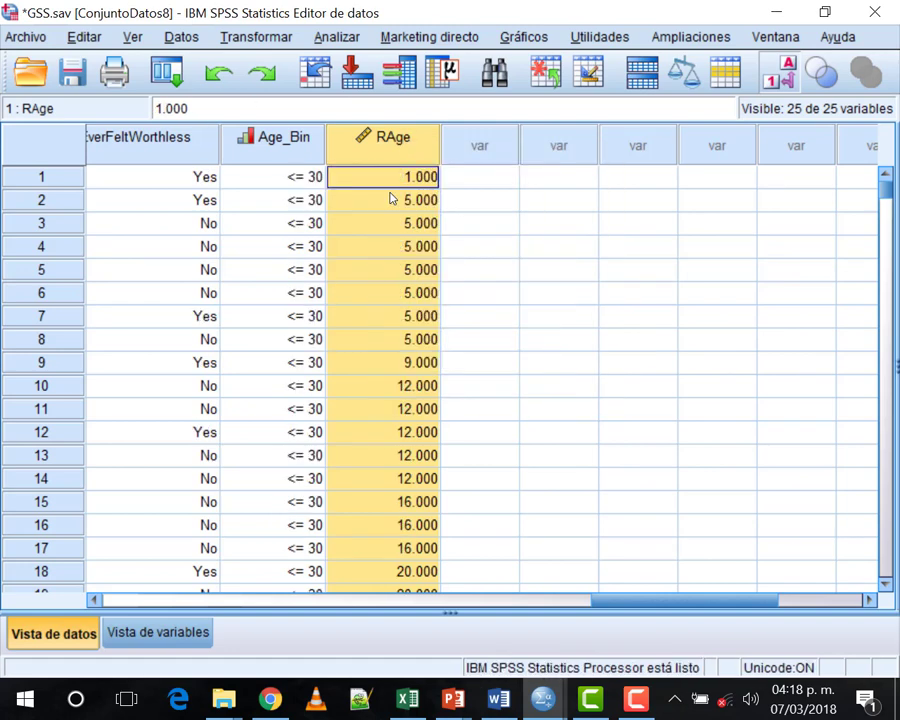
{"action": "right_click", "coordinate": [404, 139]}
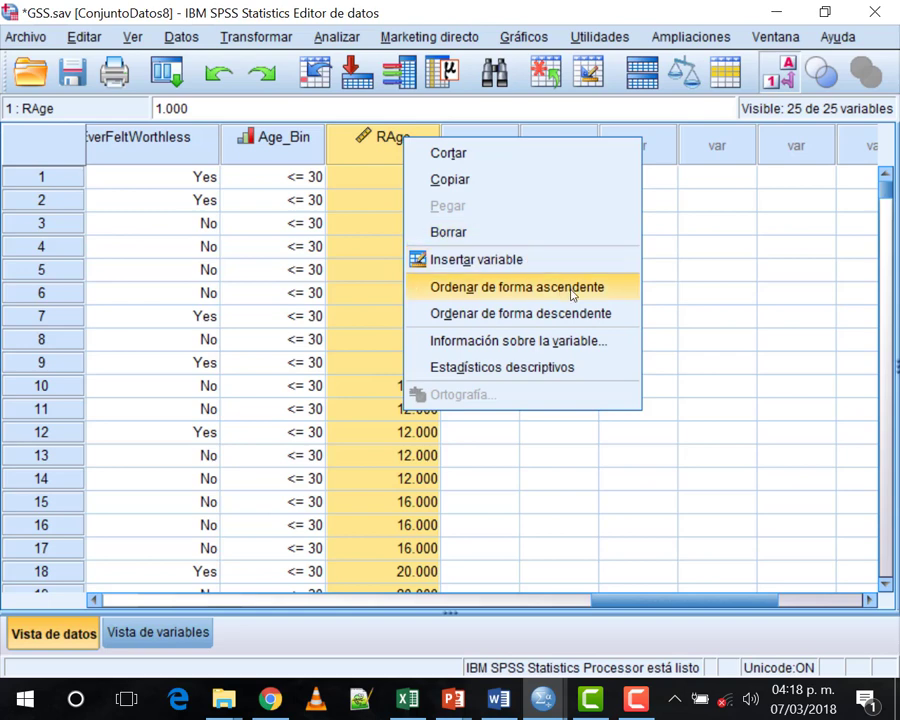
{"action": "left_click", "coordinate": [574, 289]}
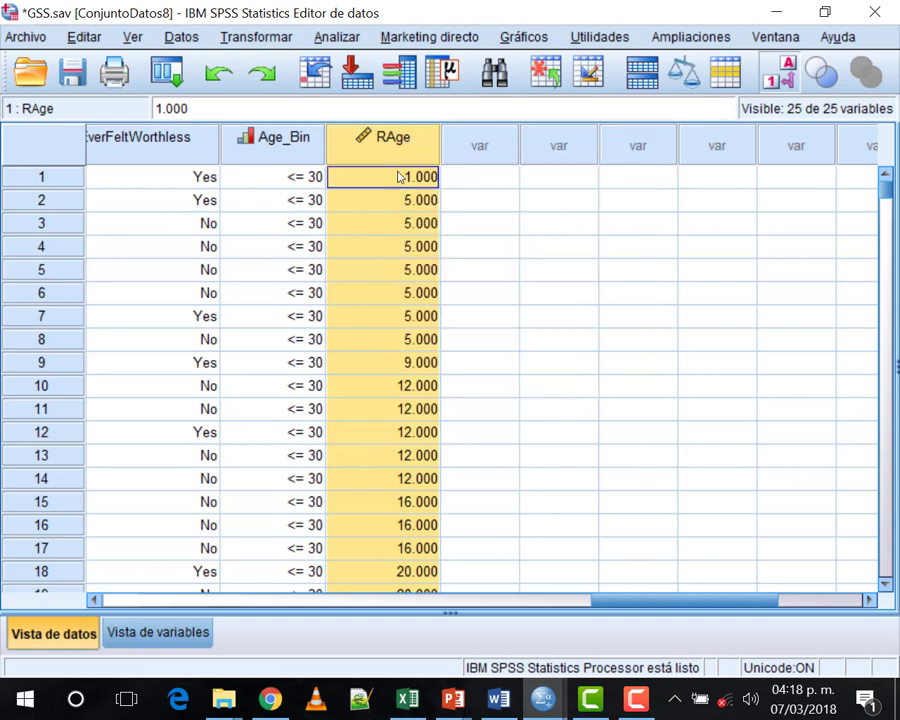
Examine the sorted RAge ranks down the cases, return to the first case and compare its rank with its Age value
{"action": "scroll", "coordinate": [543, 450], "scroll_direction": "down", "scroll_amount": 20}
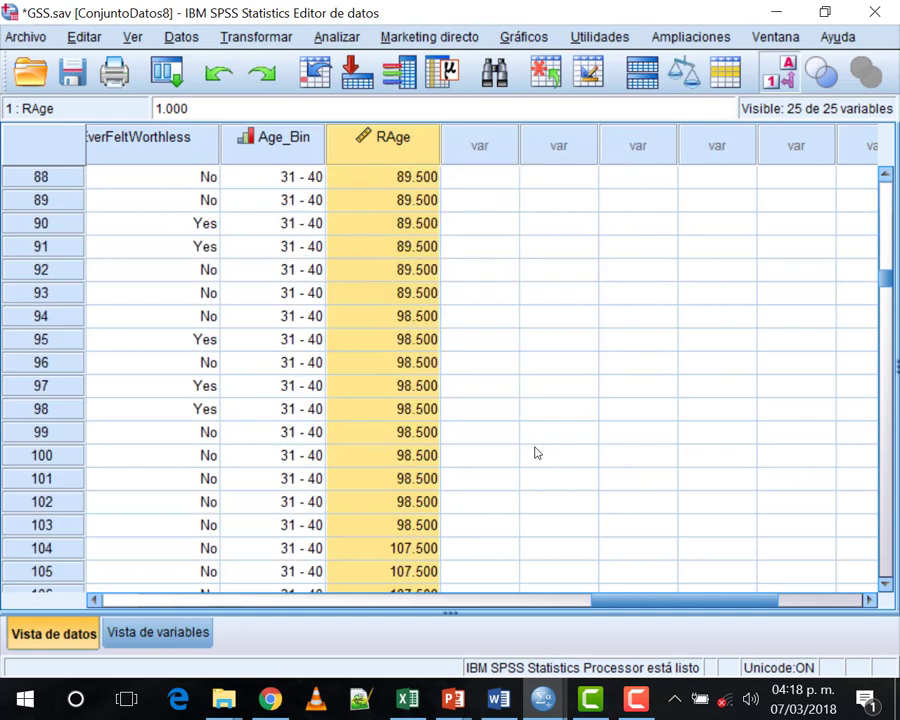
{"action": "scroll", "coordinate": [505, 470], "scroll_direction": "down", "scroll_amount": 19}
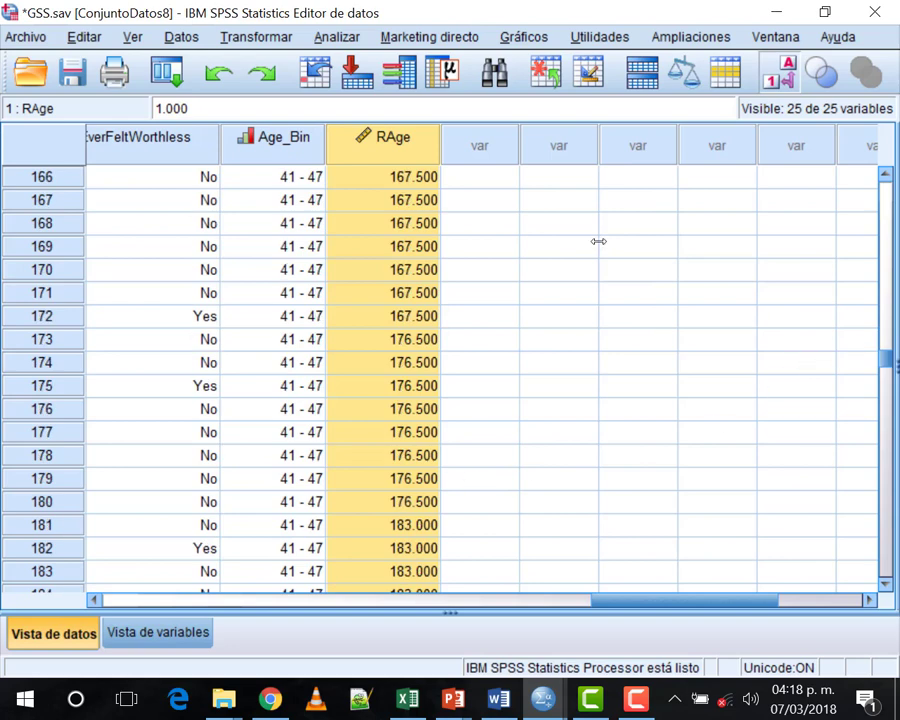
{"action": "left_click_drag", "start_coordinate": [886, 358], "coordinate": [886, 178]}
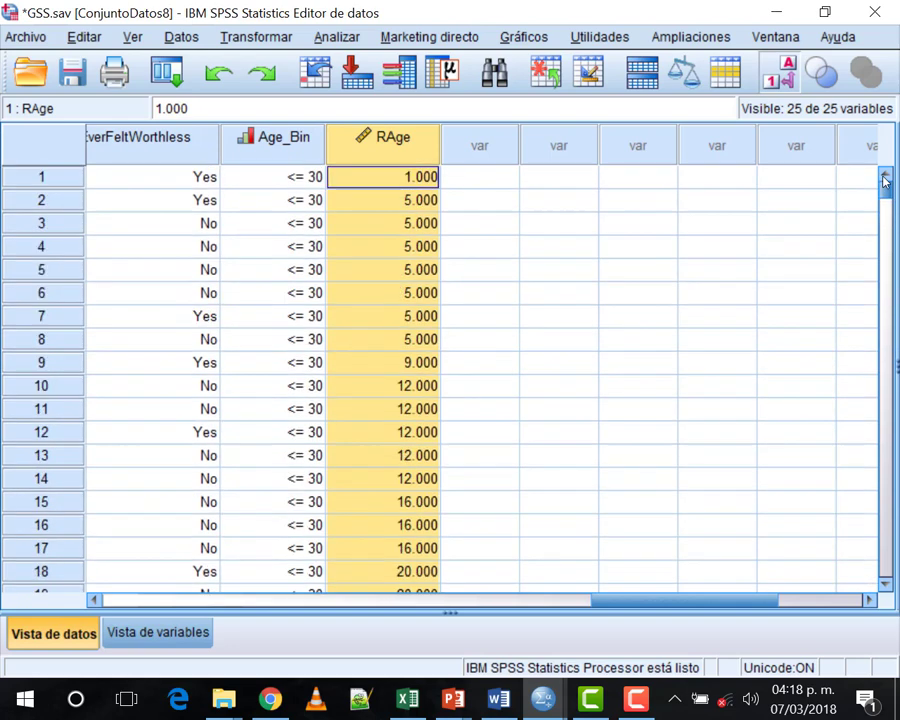
{"action": "left_click", "coordinate": [381, 183]}
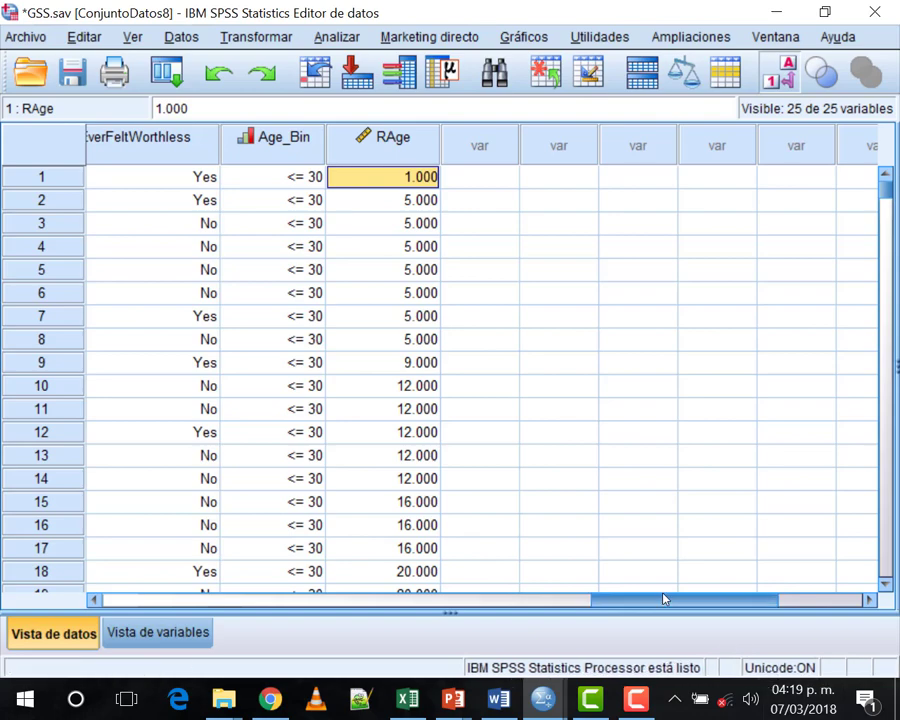
{"action": "left_click", "coordinate": [551, 603]}
{"action": "left_click_drag", "start_coordinate": [551, 603], "coordinate": [140, 603]}
{"action": "left_click", "coordinate": [394, 177]}
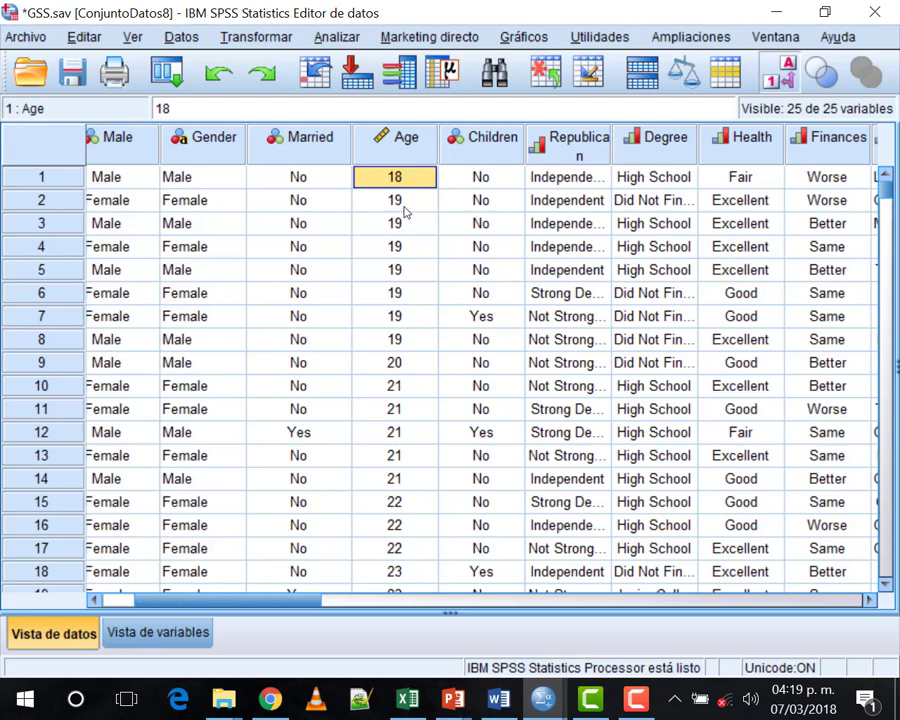
Return to the RAge column and examine the first case's rank and the tied ranks of cases 2 to 8
{"action": "scroll", "coordinate": [795, 552], "scroll_direction": "right", "scroll_amount": 10}
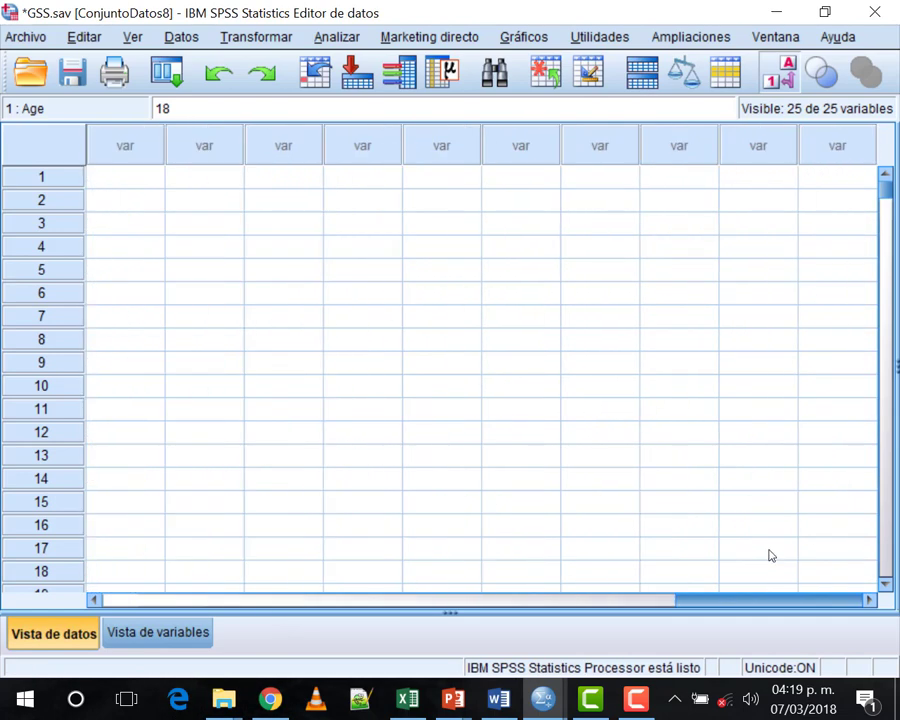
{"action": "scroll", "coordinate": [771, 556], "scroll_direction": "left", "scroll_amount": 5}
{"action": "scroll", "coordinate": [690, 558], "scroll_direction": "right", "scroll_amount": 2}
{"action": "left_click", "coordinate": [518, 178]}
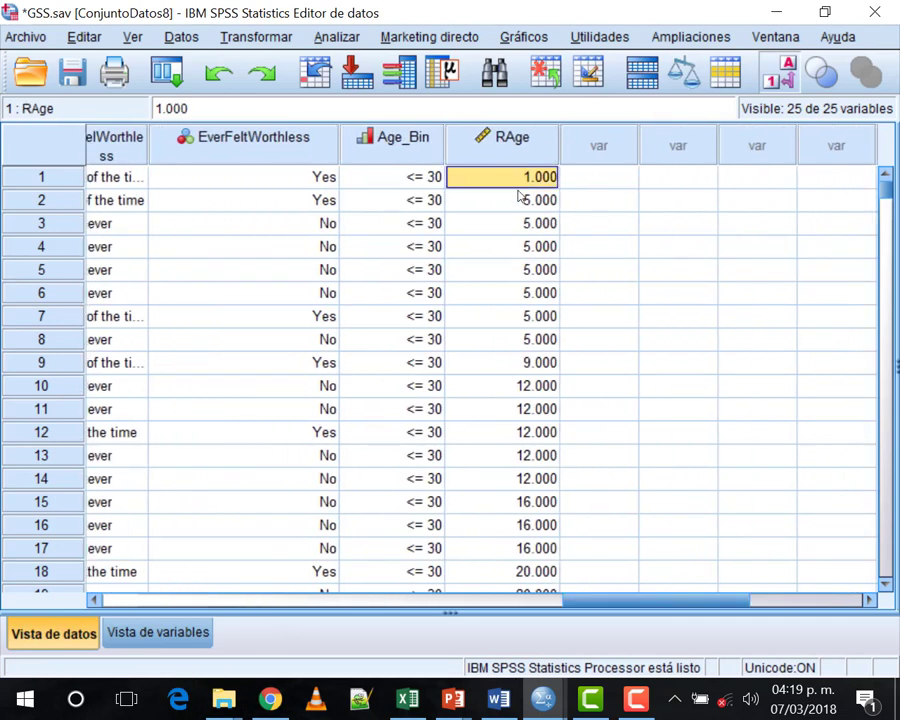
{"action": "left_click_drag", "start_coordinate": [518, 196], "coordinate": [555, 342]}
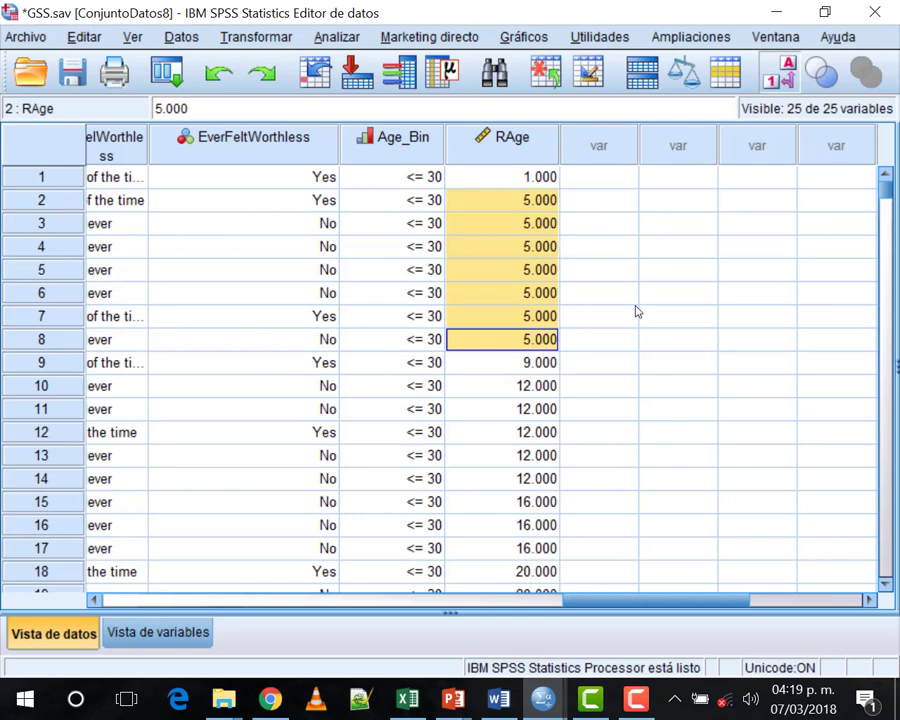
Examine the repeated RAge ranks further down the cases and return to the first case's rank
{"action": "scroll", "coordinate": [634, 318], "scroll_direction": "down", "scroll_amount": 4}
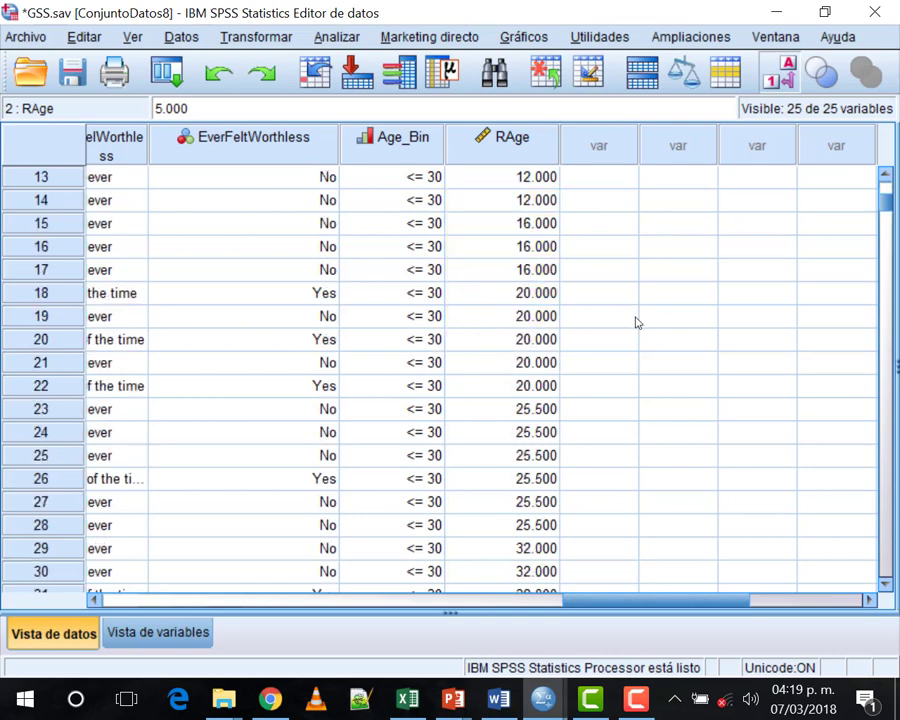
{"action": "scroll", "coordinate": [635, 320], "scroll_direction": "up", "scroll_amount": 4}
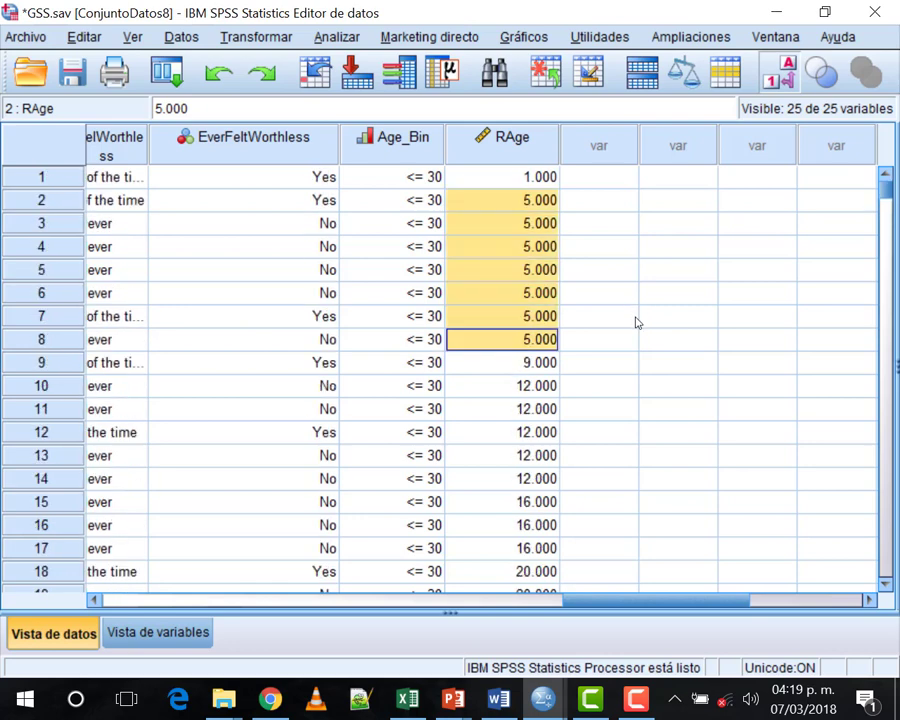
{"action": "scroll", "coordinate": [634, 320], "scroll_direction": "down", "scroll_amount": 3}
{"action": "scroll", "coordinate": [634, 320], "scroll_direction": "up", "scroll_amount": 3}
{"action": "scroll", "coordinate": [634, 320], "scroll_direction": "down", "scroll_amount": 17}
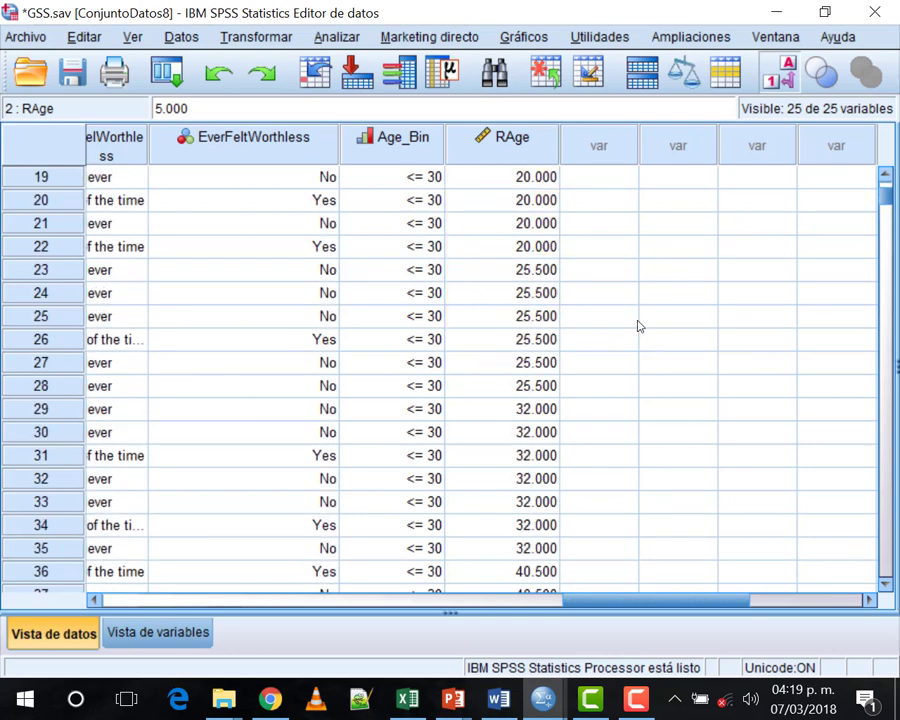
{"action": "scroll", "coordinate": [876, 260], "scroll_direction": "up", "scroll_amount": 6}
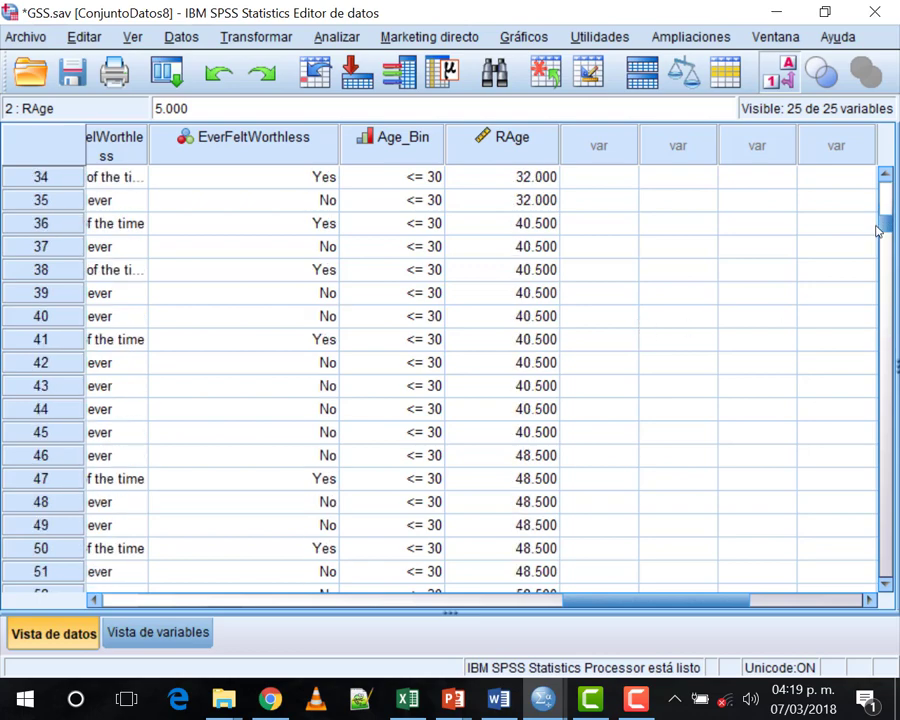
{"action": "left_click_drag", "start_coordinate": [885, 226], "coordinate": [838, 153]}
{"action": "left_click", "coordinate": [702, 240]}
{"action": "left_click", "coordinate": [535, 177]}
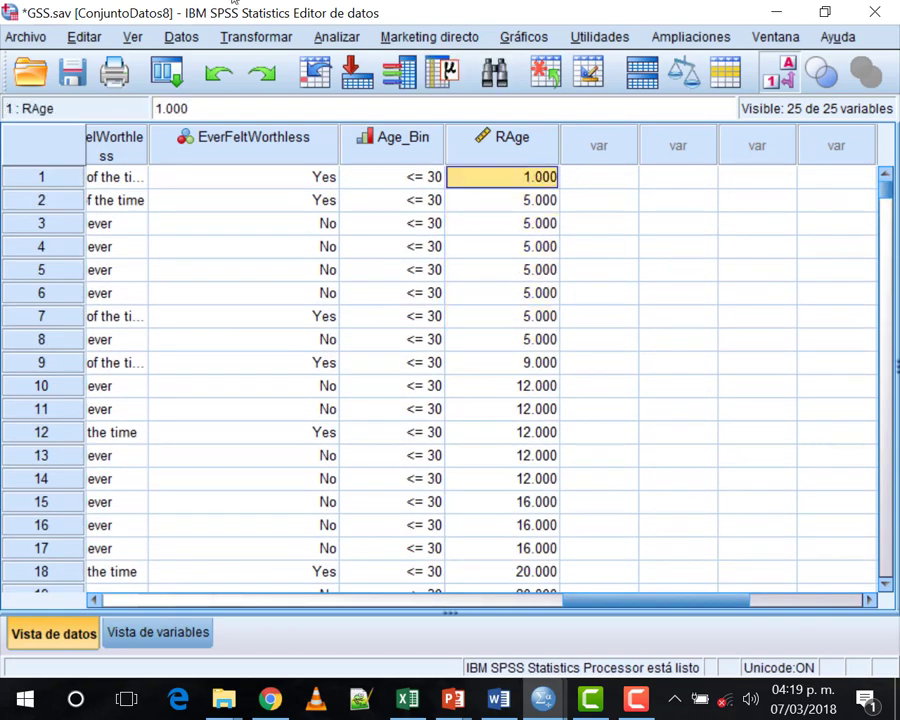
Check the rank types and tie-handling options of Asignar rangos a casos, then cancel without running the ranking
{"action": "left_click", "coordinate": [256, 37]}
{"action": "left_click", "coordinate": [390, 370]}
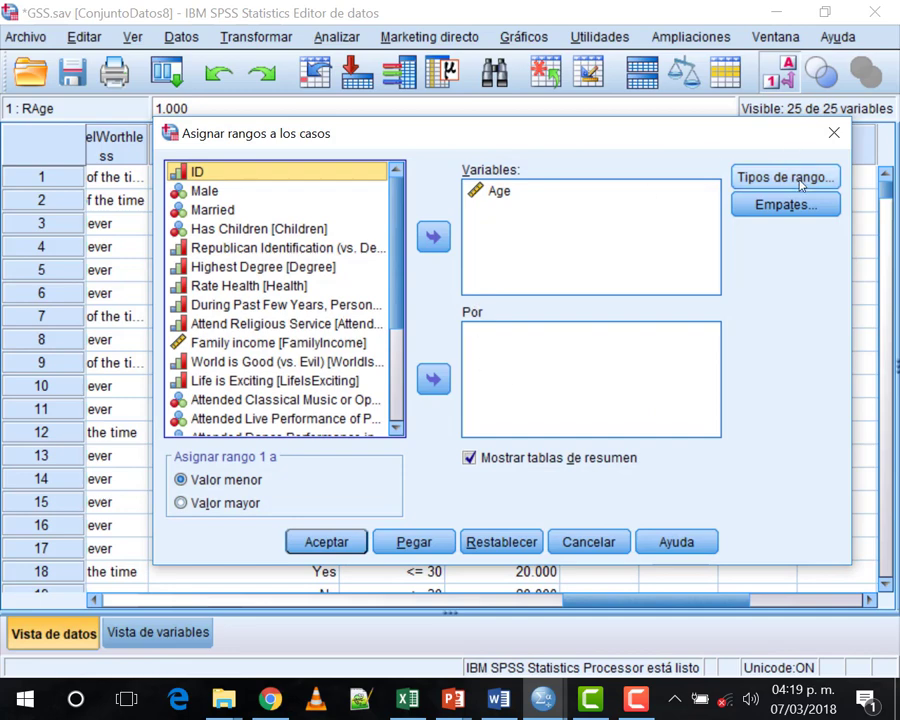
{"action": "left_click", "coordinate": [785, 177]}
{"action": "key", "text": "Return"}
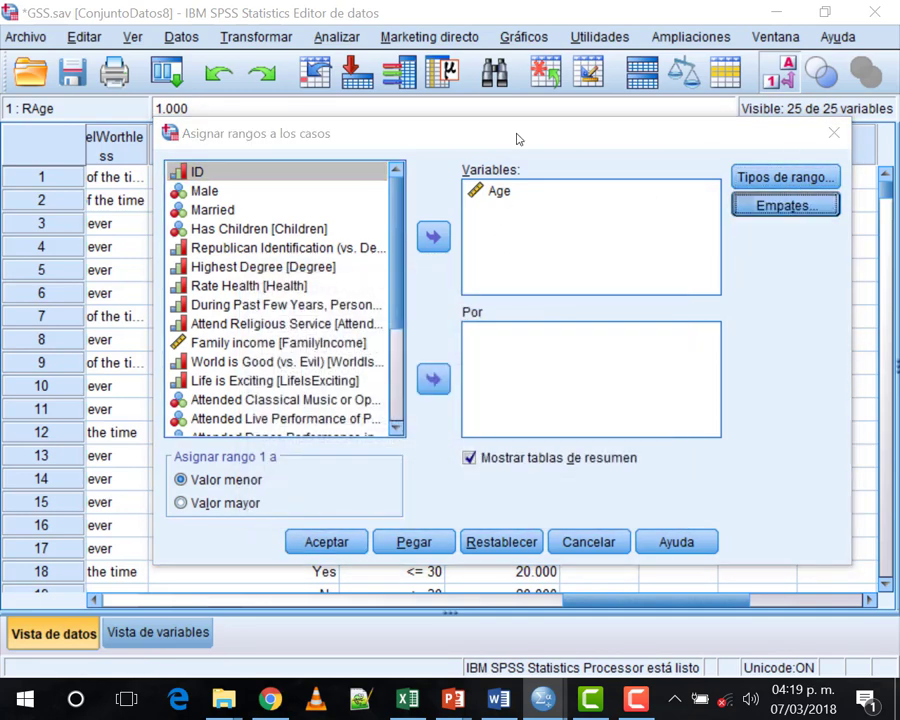
{"action": "left_click_drag", "start_coordinate": [738, 360], "coordinate": [422, 217]}
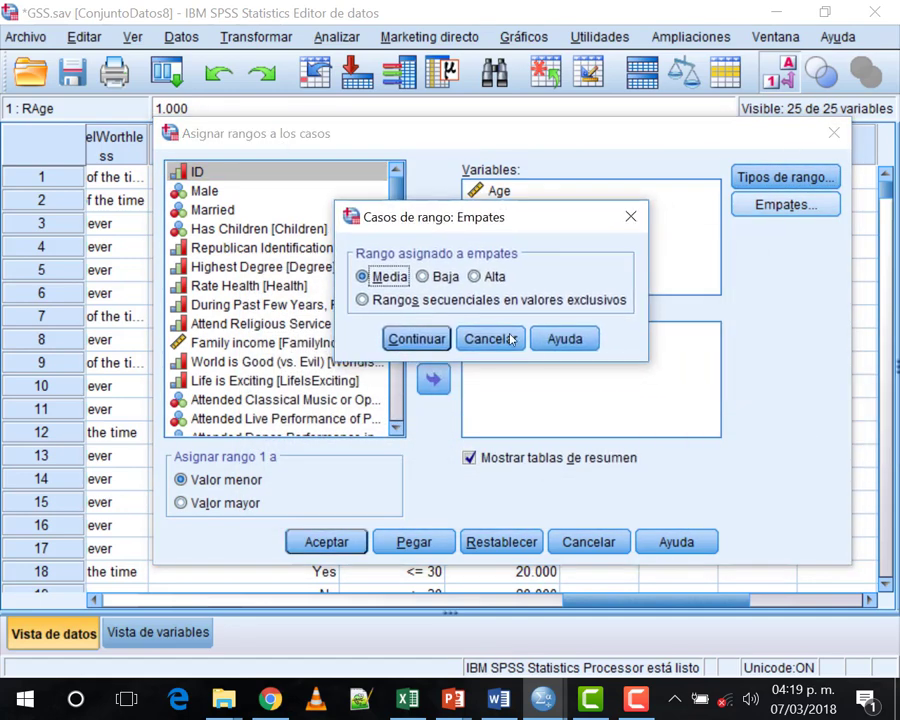
{"action": "left_click", "coordinate": [503, 341]}
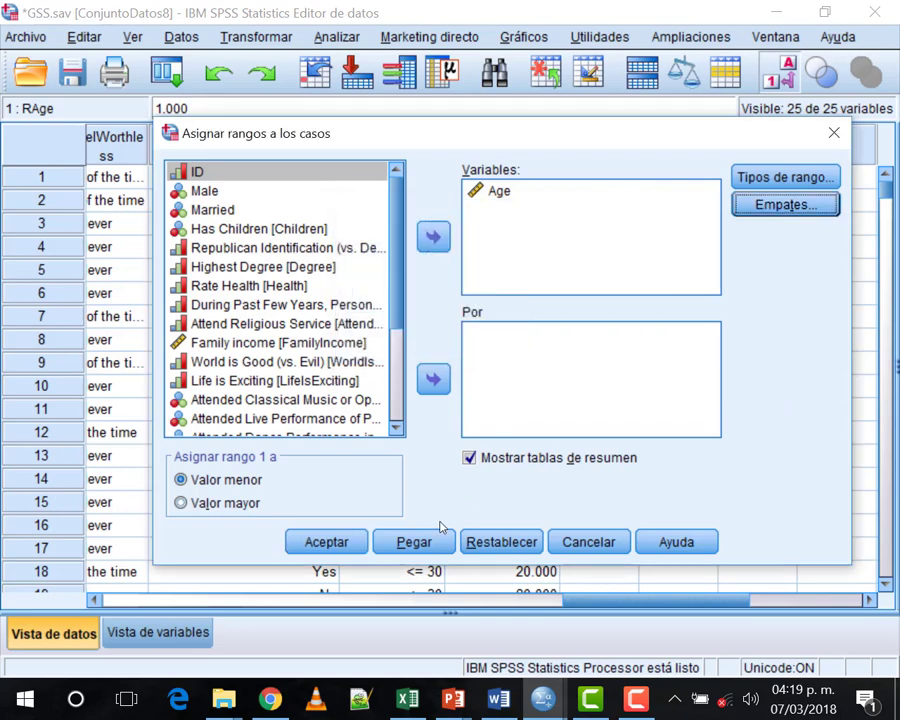
{"action": "key", "text": "Escape"}
Delete the RAge variable and set up ranking Age again in Asignar rangos a casos, keeping only the Rango type
{"action": "left_click", "coordinate": [505, 138]}
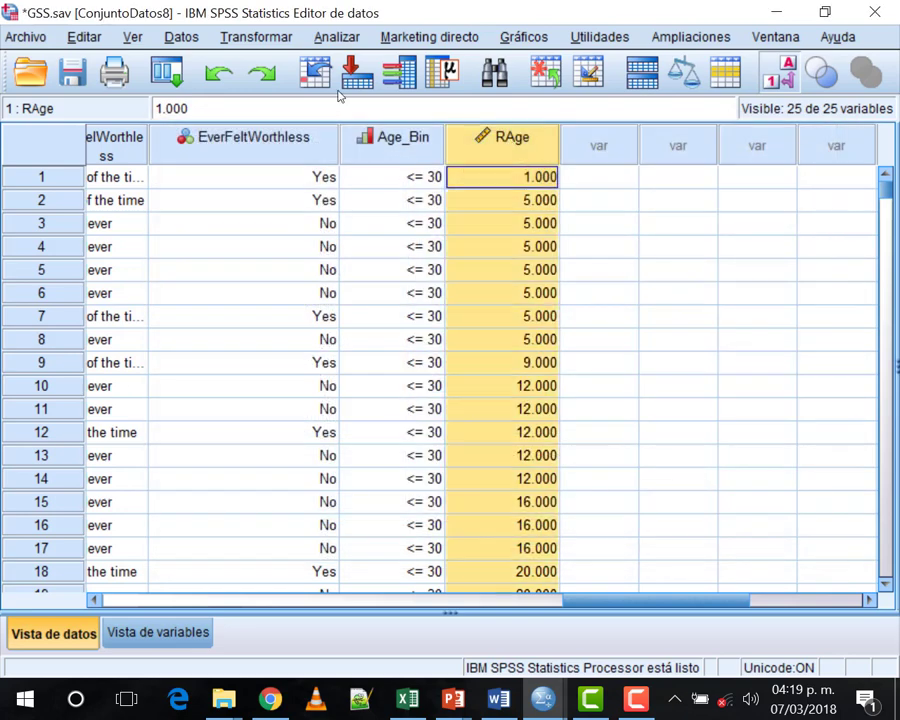
{"action": "right_click", "coordinate": [506, 138]}
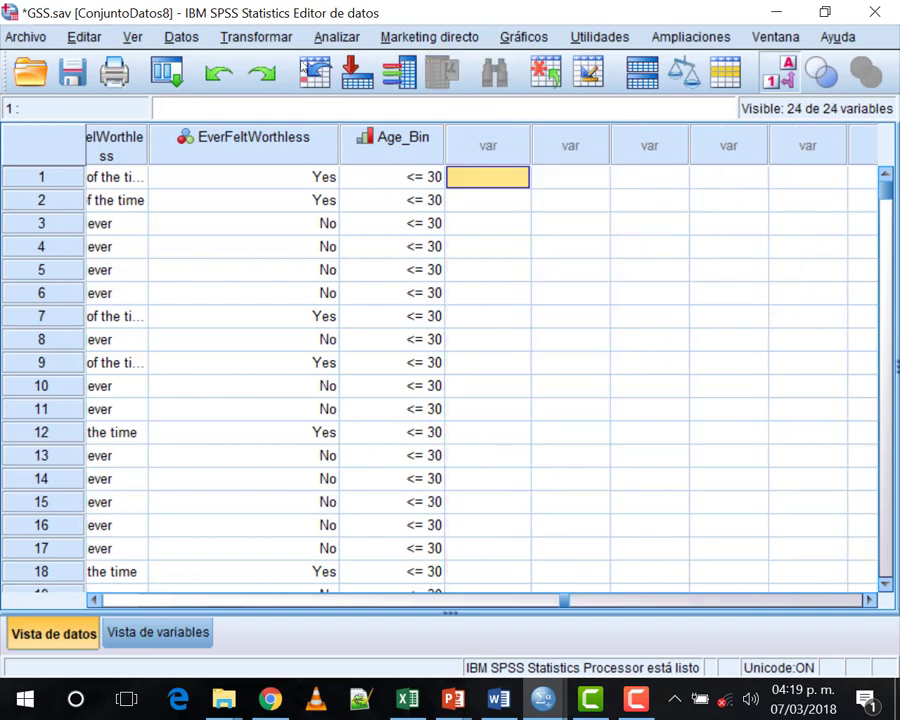
{"action": "left_click", "coordinate": [230, 37]}
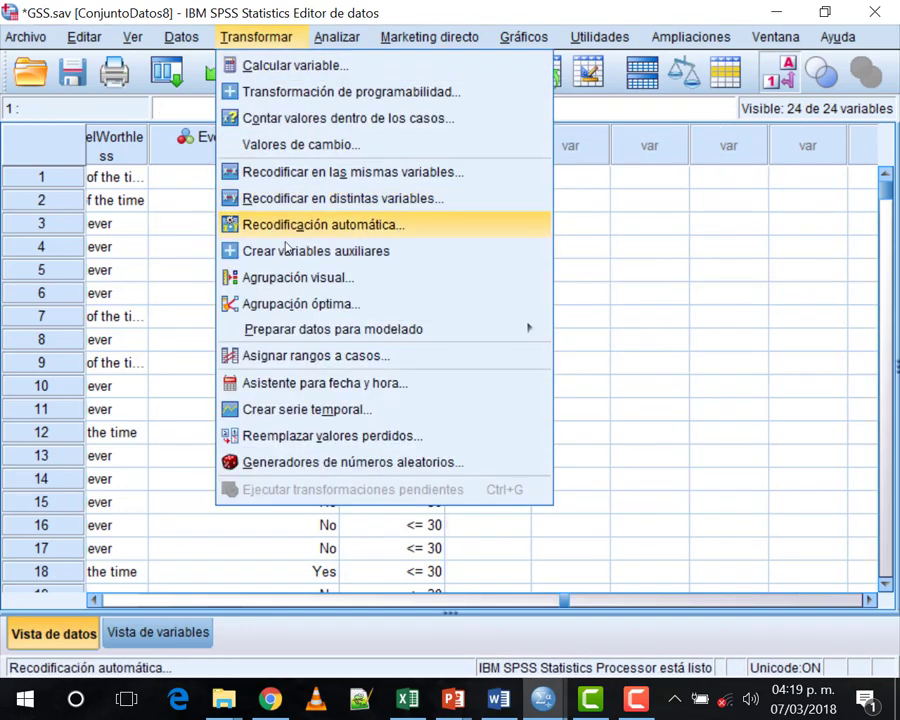
{"action": "left_click", "coordinate": [310, 357]}
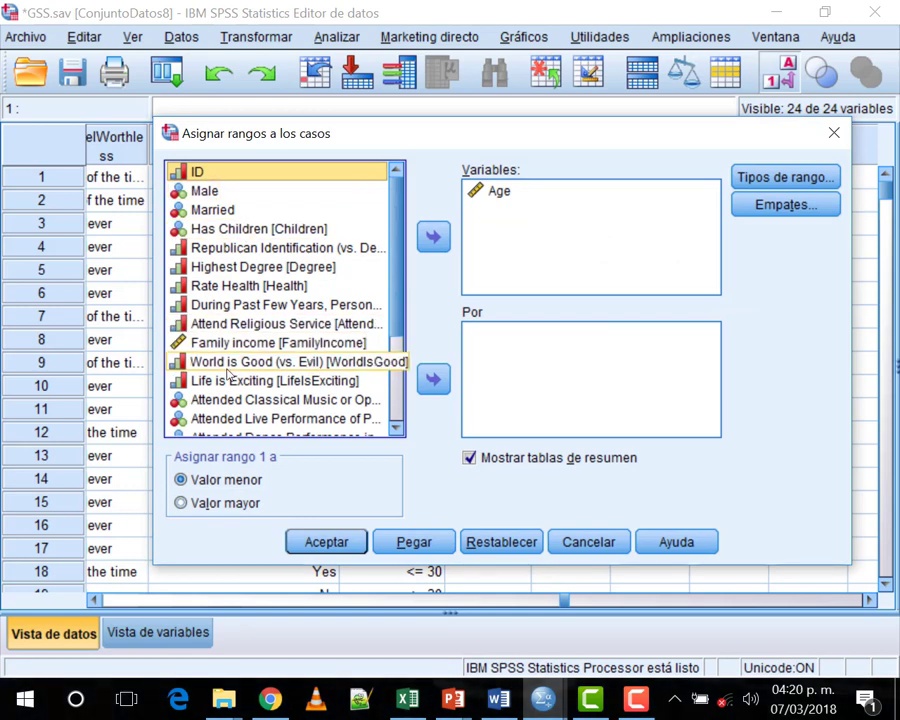
{"action": "left_click", "coordinate": [785, 177]}
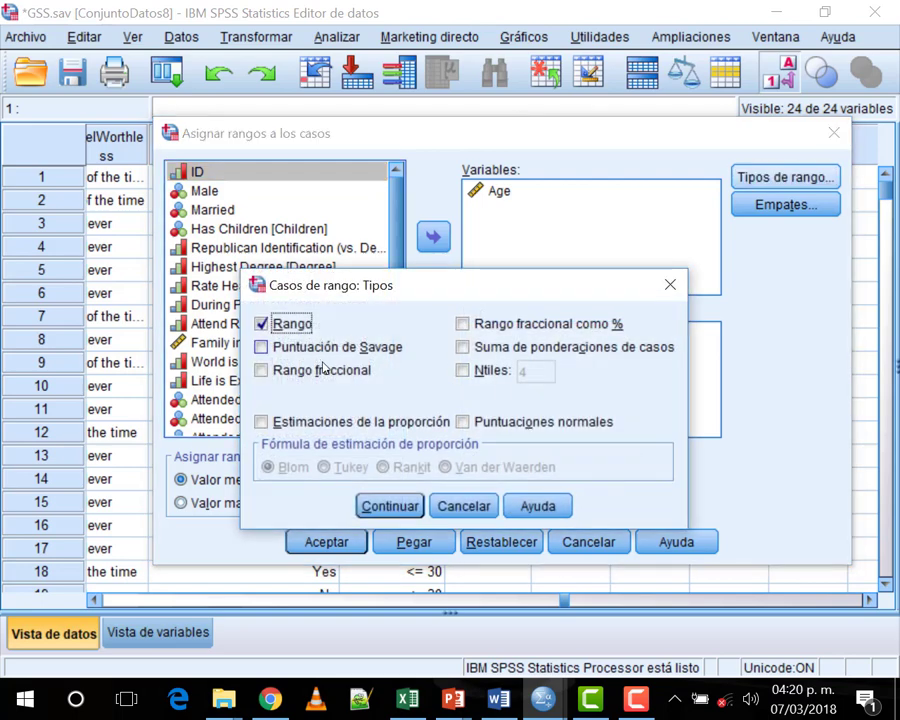
{"action": "left_click", "coordinate": [375, 507]}
Set the rank assigned to ties to Baja and run the ranking of Age
{"action": "left_click", "coordinate": [775, 206]}
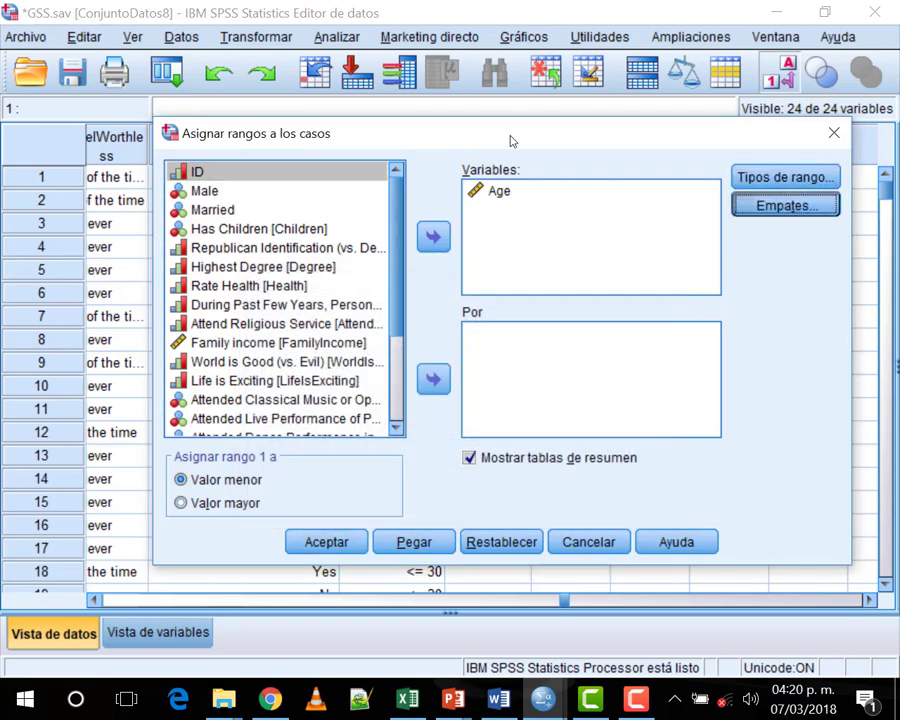
{"action": "left_click_drag", "start_coordinate": [788, 368], "coordinate": [385, 222]}
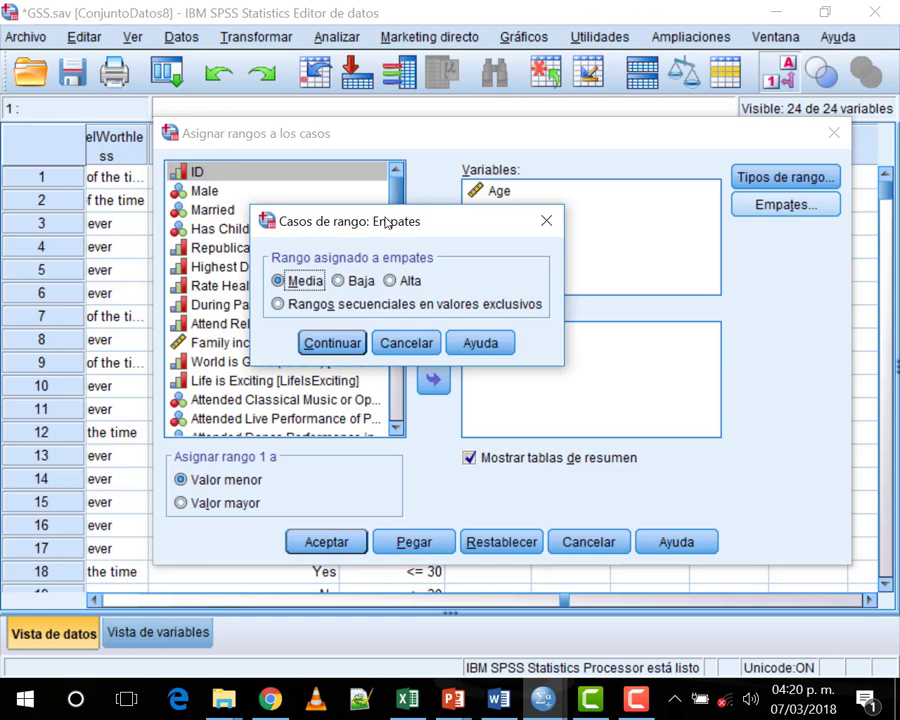
{"action": "left_click", "coordinate": [338, 281]}
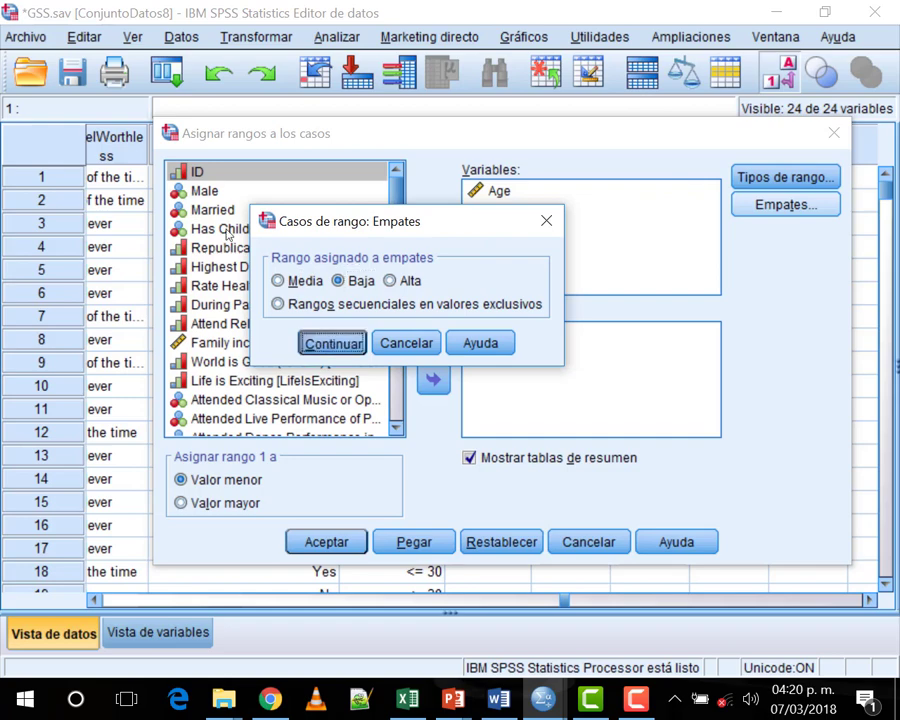
{"action": "key", "text": "Return"}
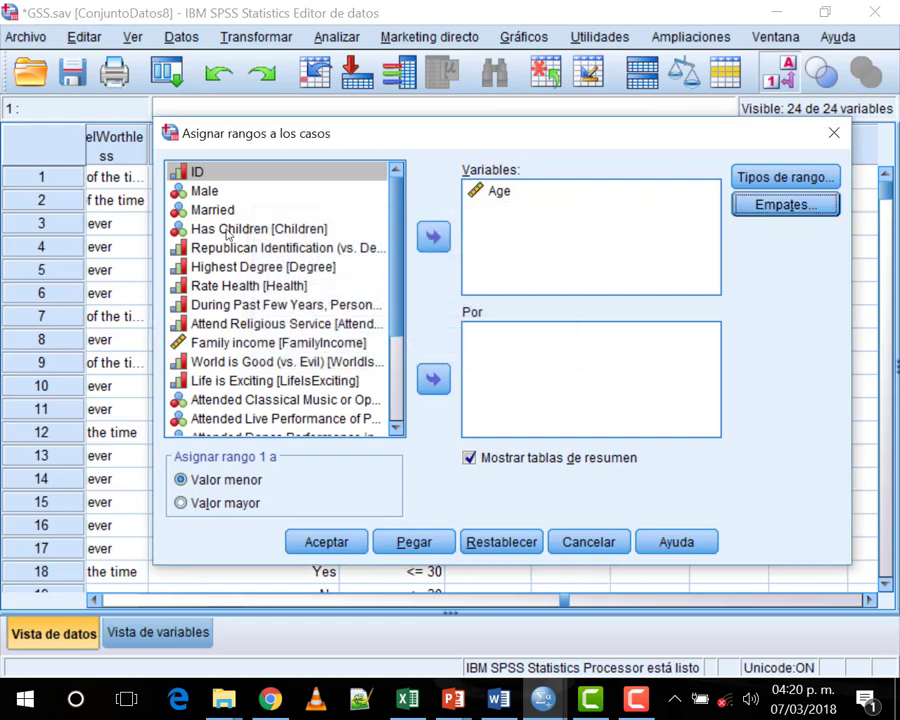
{"action": "left_click", "coordinate": [340, 542]}
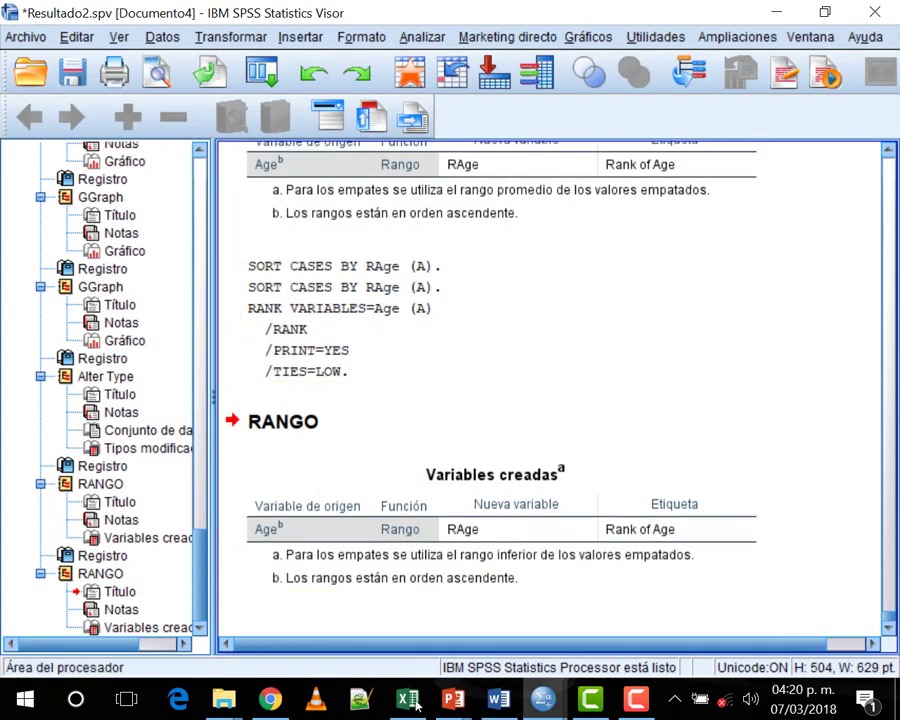
Return to the GSS data and compare the RAge ranks of tied cases 2 to 8 with case 9
{"action": "mouse_move", "coordinate": [540, 700]}
{"action": "left_click", "coordinate": [630, 605]}
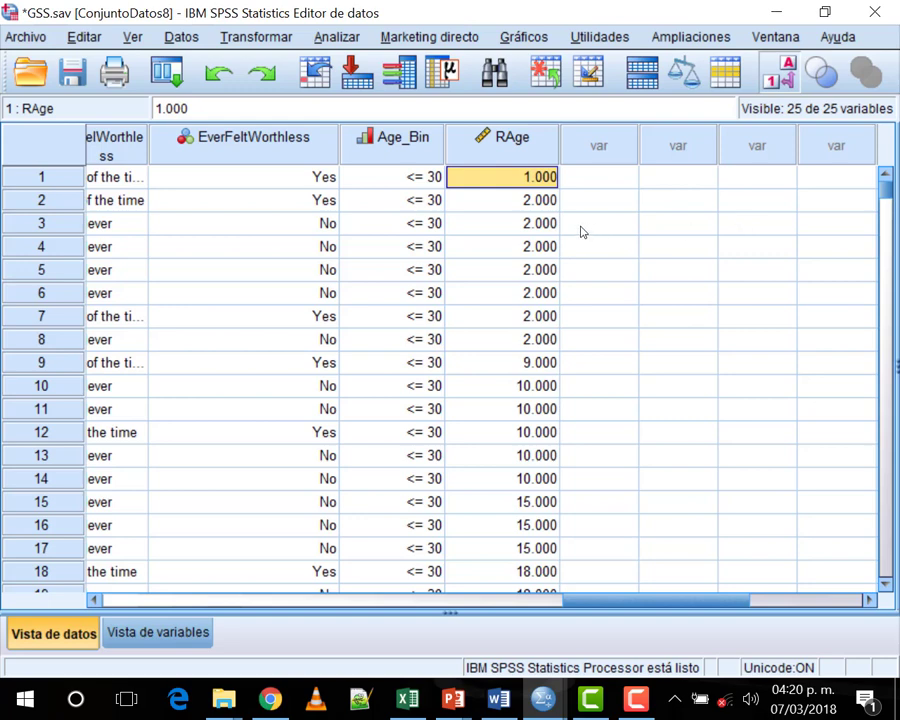
{"action": "left_click_drag", "start_coordinate": [510, 200], "coordinate": [516, 339]}
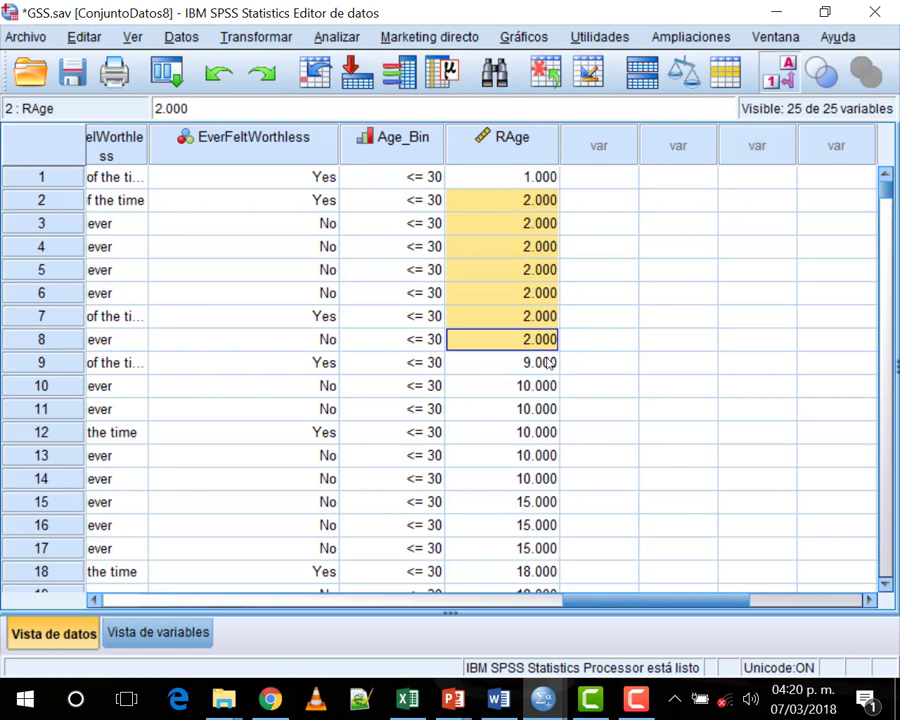
{"action": "left_click", "coordinate": [512, 366]}
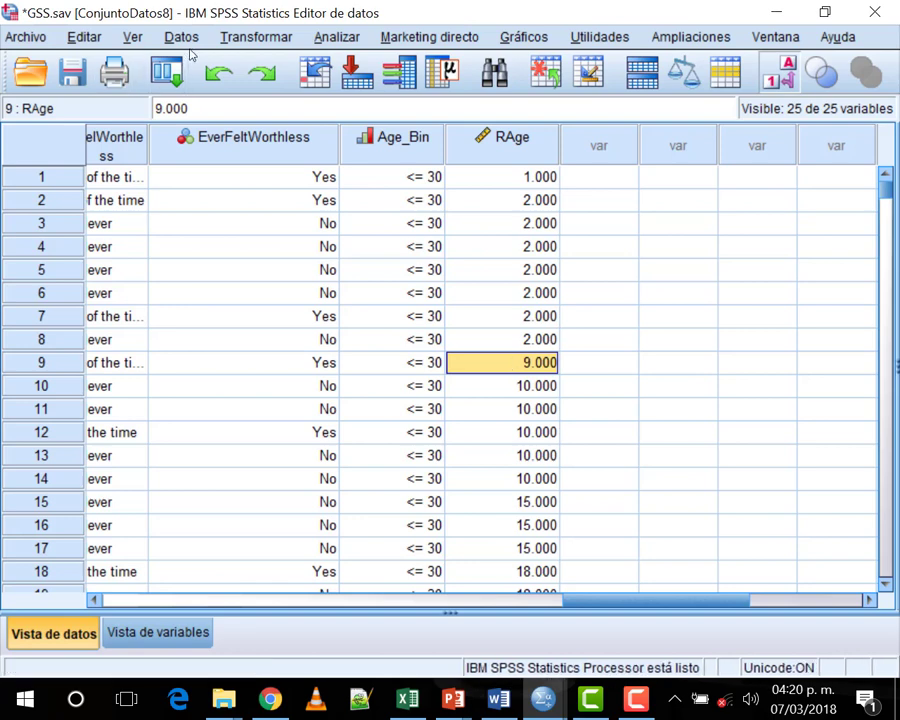
Rank the cases by Age again with the rank assigned to ties set to Alta
{"action": "left_click", "coordinate": [244, 42]}
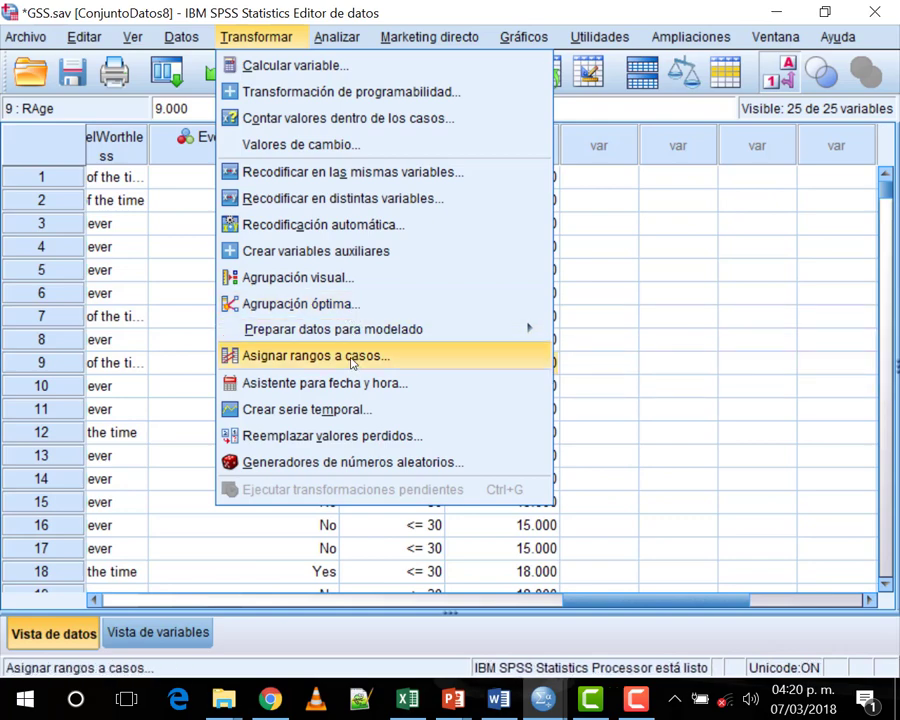
{"action": "left_click", "coordinate": [351, 362]}
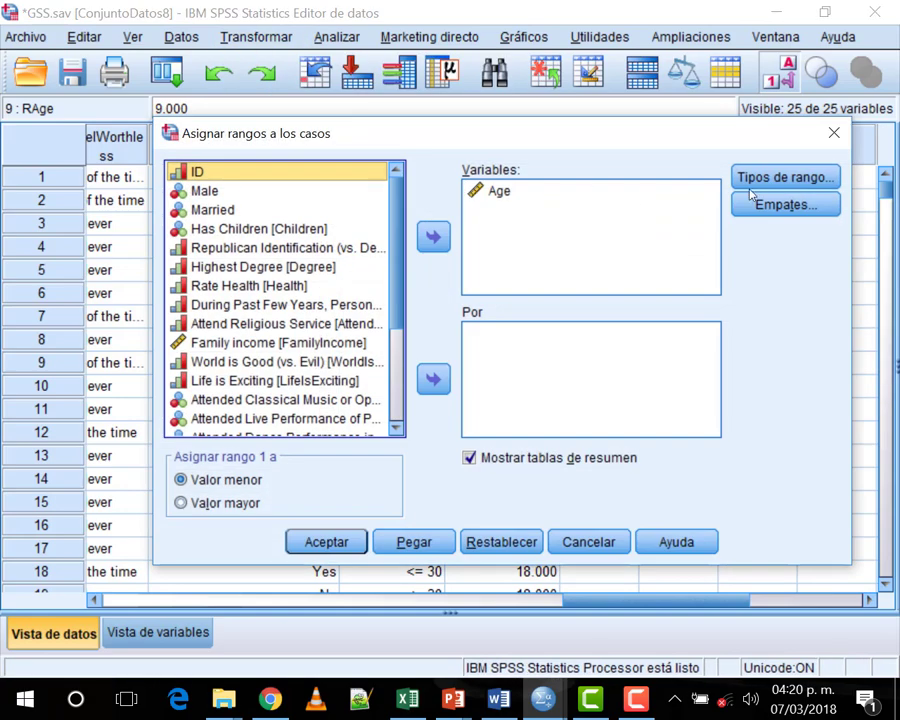
{"action": "left_click", "coordinate": [785, 204]}
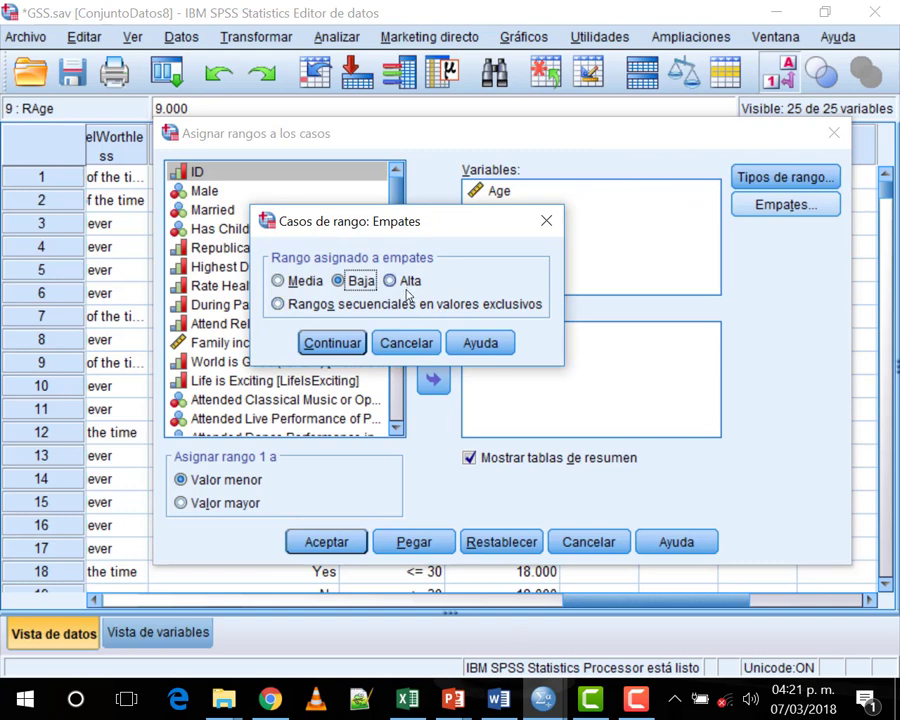
{"action": "left_click", "coordinate": [405, 282]}
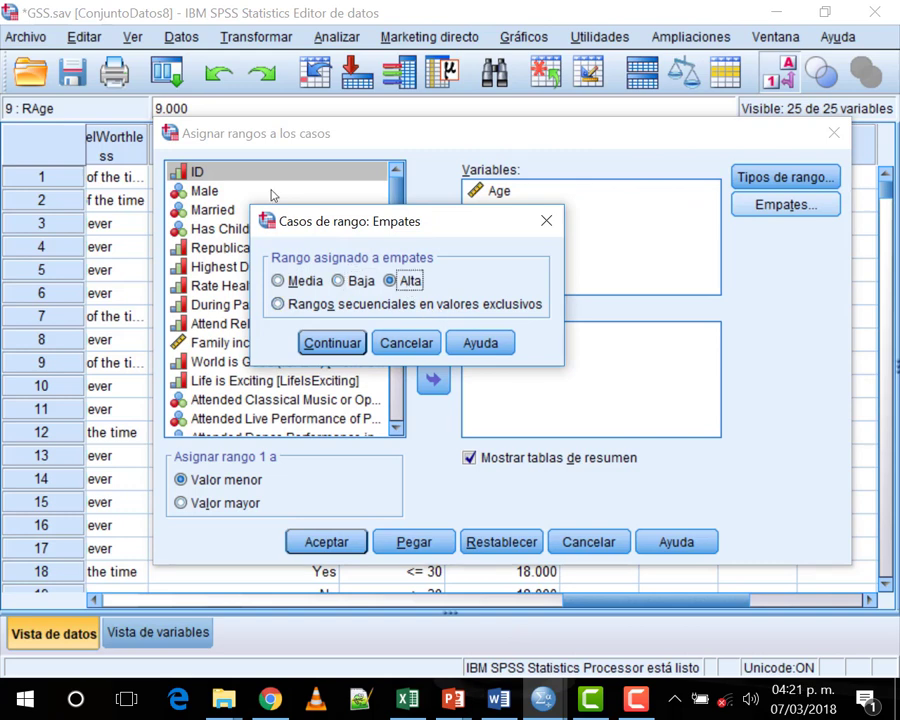
{"action": "left_click", "coordinate": [332, 343]}
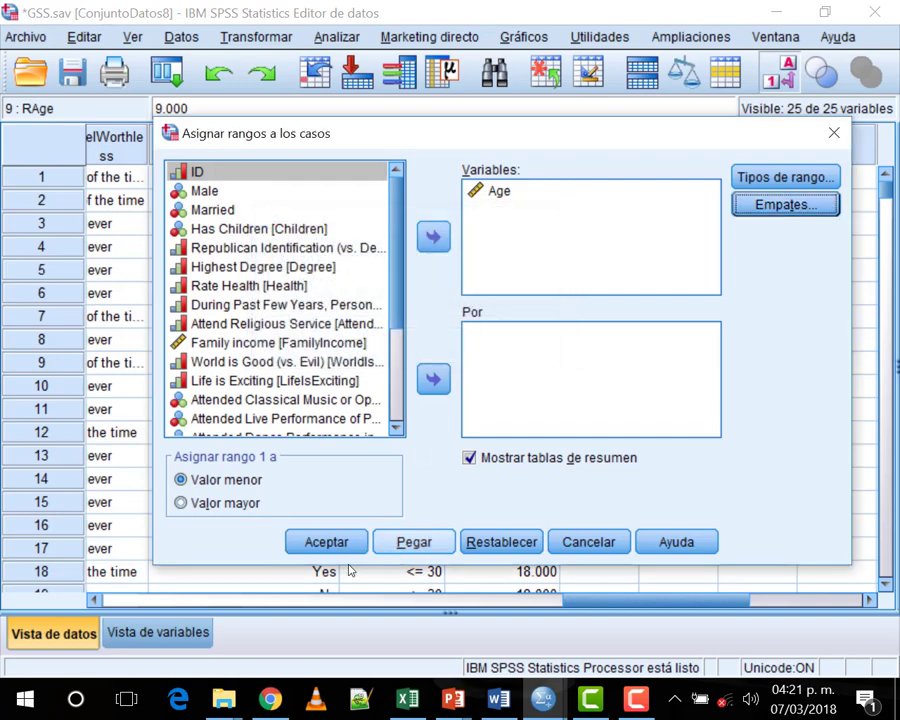
{"action": "left_click", "coordinate": [326, 541]}
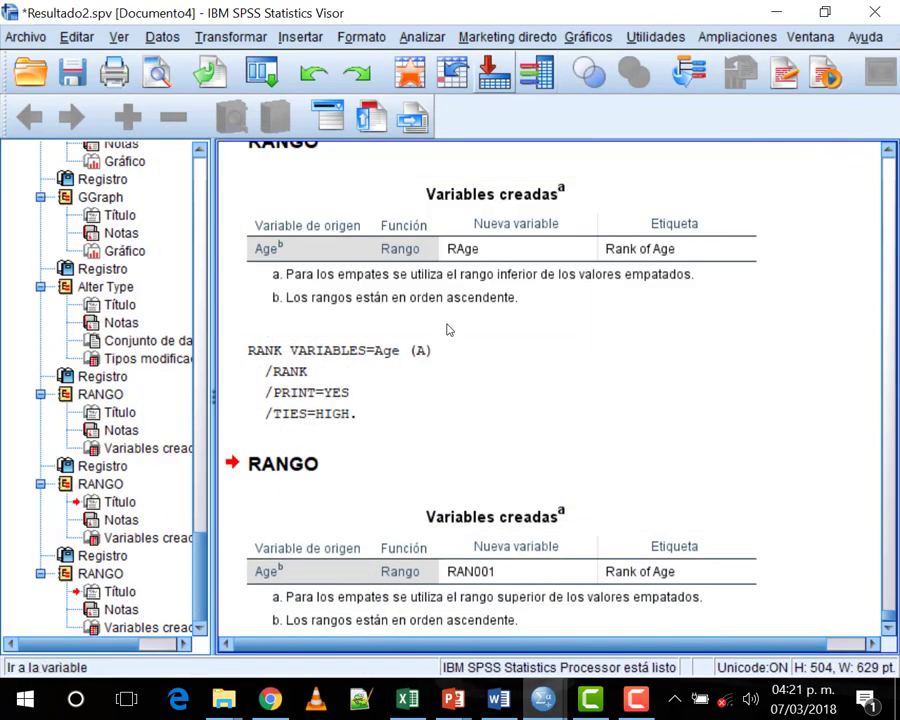
Return to the GSS data and examine the RAN001 ranks of the first case and of tied cases 2 to 8
{"action": "left_click", "coordinate": [547, 704]}
{"action": "left_click", "coordinate": [634, 622]}
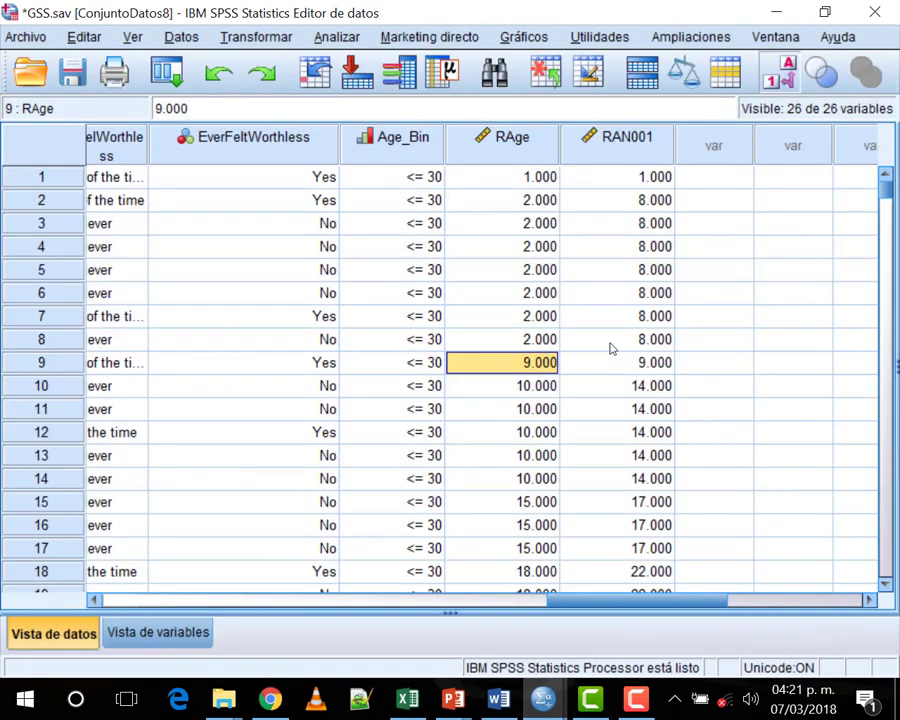
{"action": "left_click", "coordinate": [624, 178]}
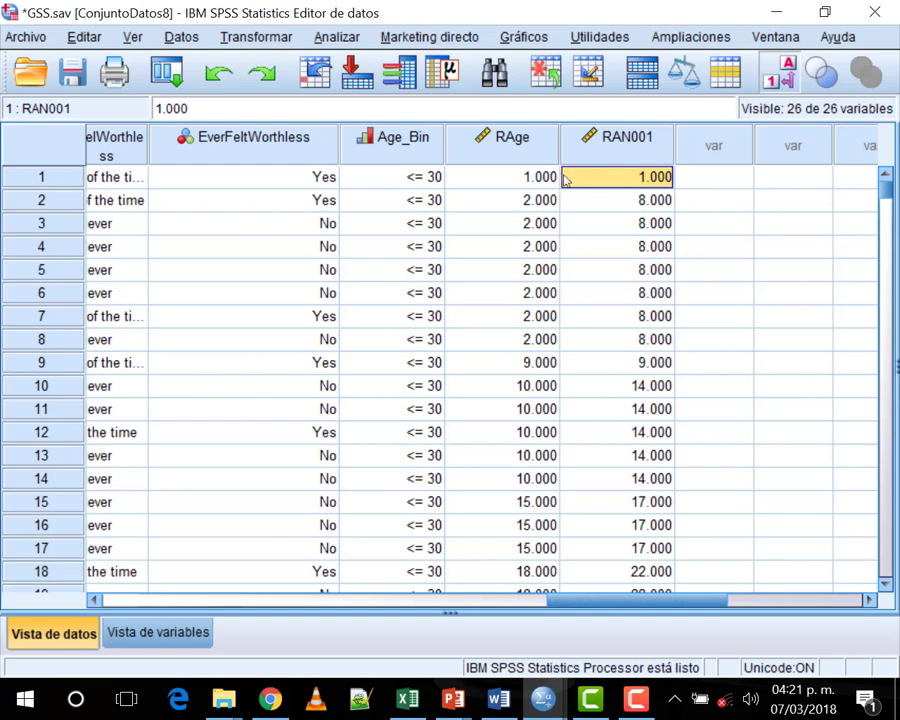
{"action": "left_click_drag", "start_coordinate": [639, 203], "coordinate": [655, 338]}
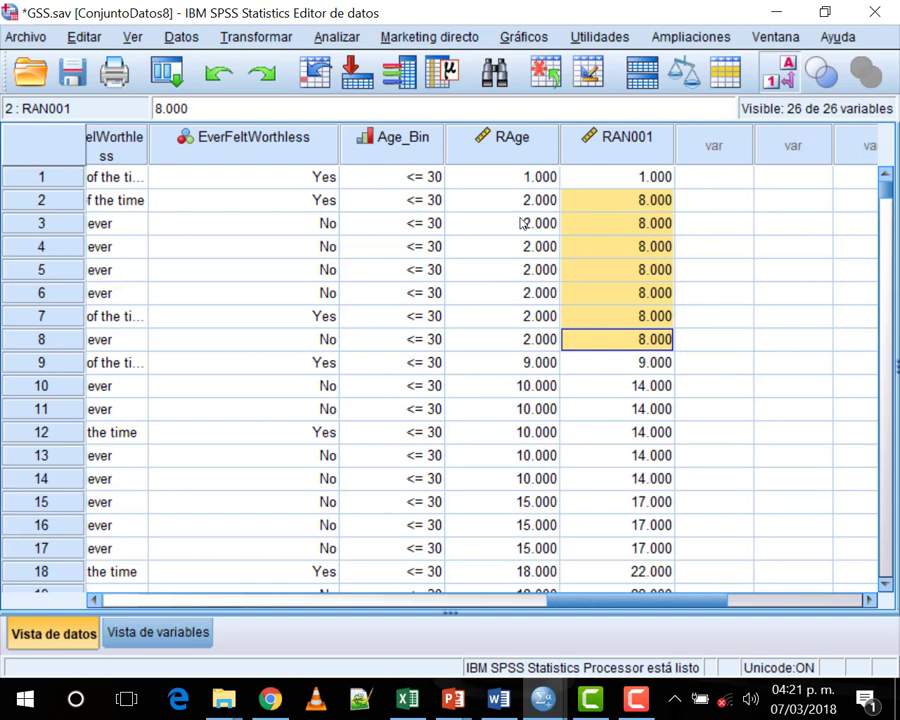
Compare the RAge and RAN001 rank columns case by case across the whole data set
{"action": "left_click", "coordinate": [508, 137], "text": "shift"}
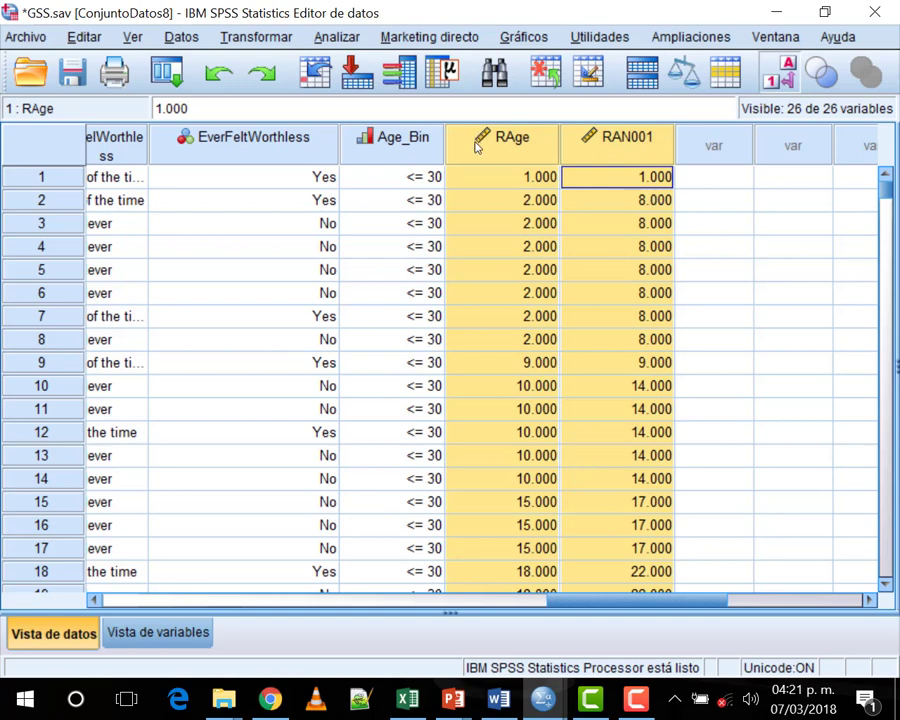
{"action": "left_click", "coordinate": [710, 269]}
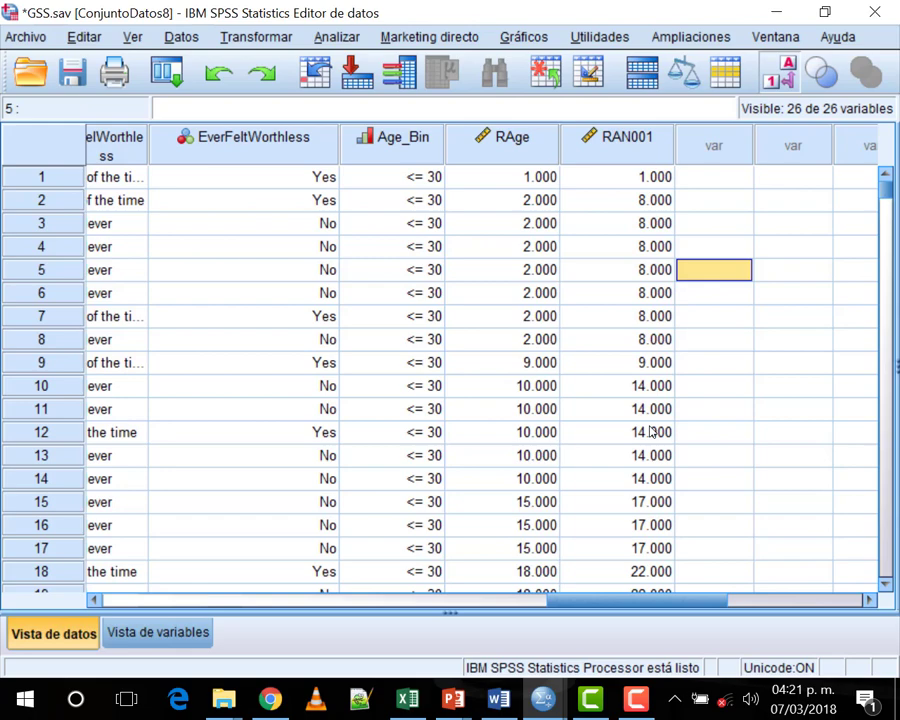
{"action": "scroll", "coordinate": [651, 431], "scroll_direction": "down", "scroll_amount": 20}
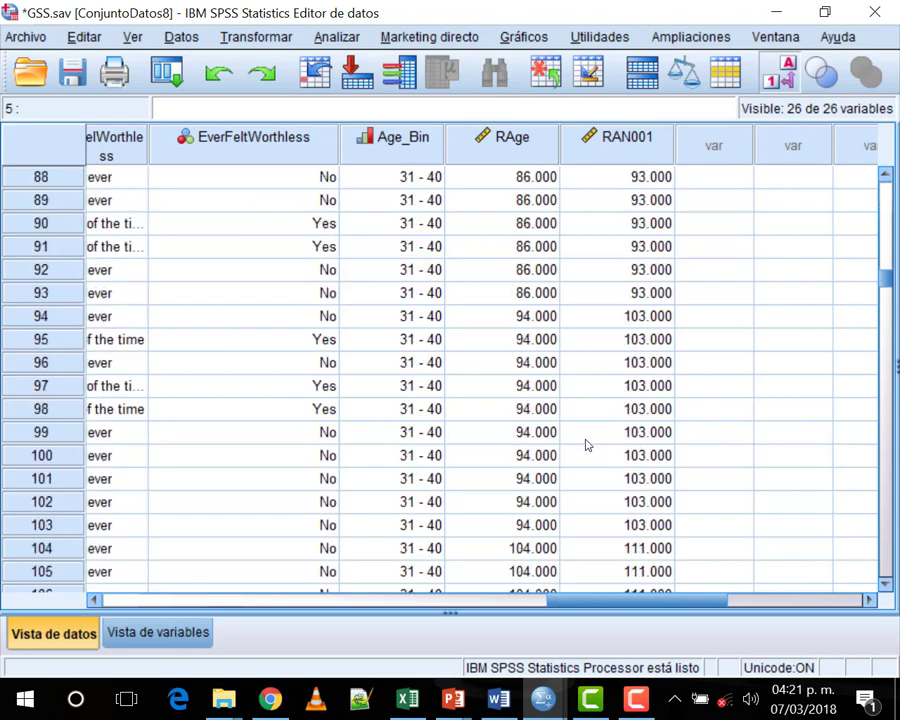
{"action": "scroll", "coordinate": [586, 445], "scroll_direction": "down", "scroll_amount": 20}
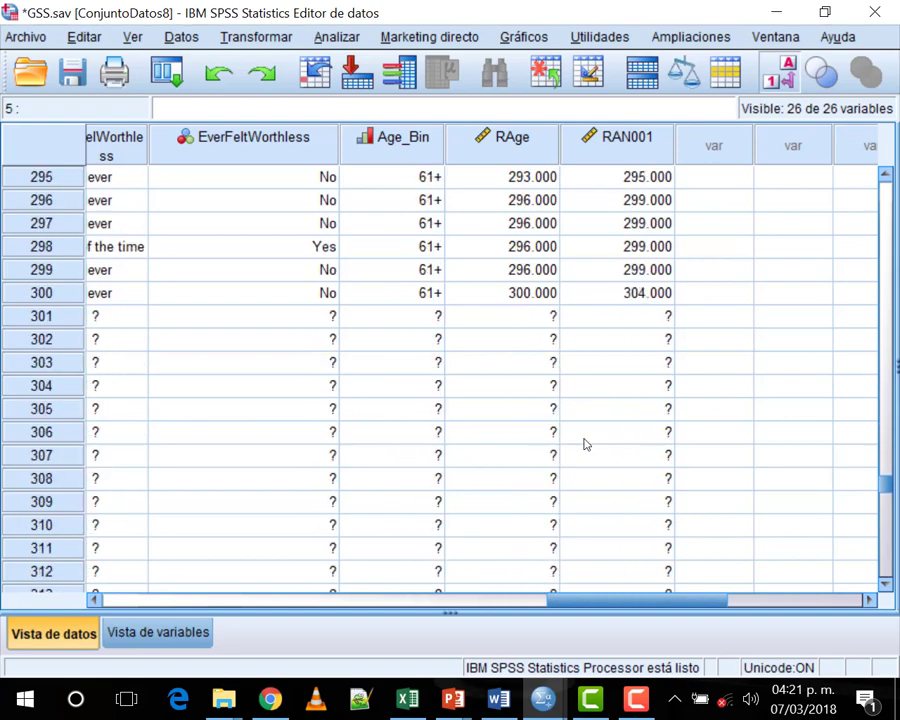
{"action": "scroll", "coordinate": [586, 445], "scroll_direction": "down", "scroll_amount": 18}
{"action": "scroll", "coordinate": [586, 445], "scroll_direction": "up", "scroll_amount": 4}
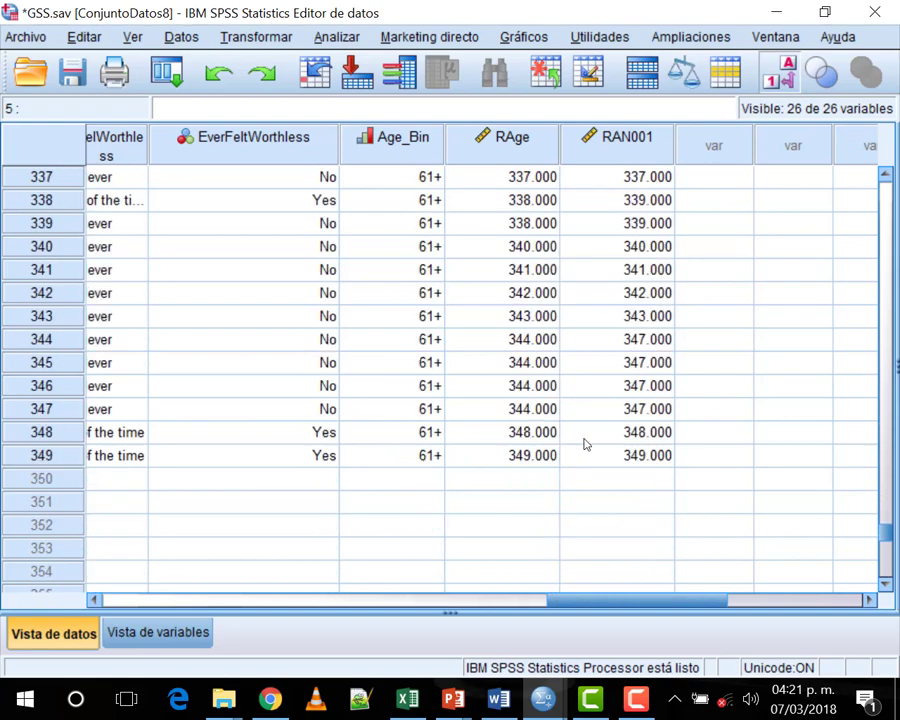
{"action": "scroll", "coordinate": [624, 376], "scroll_direction": "up", "scroll_amount": 20}
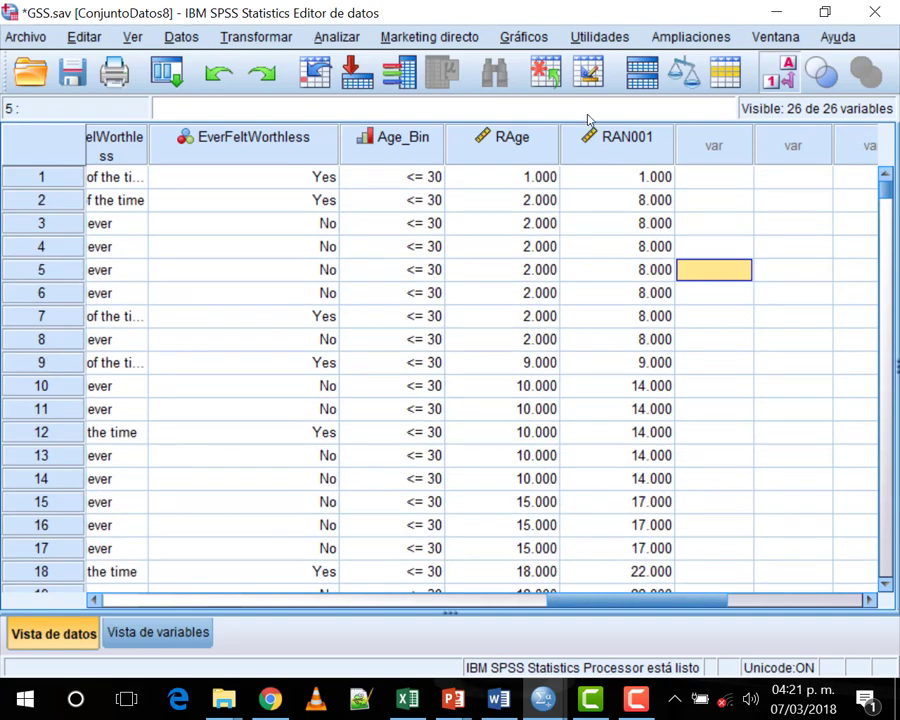
{"action": "key", "text": "Up"}
{"action": "key", "text": "Right"}
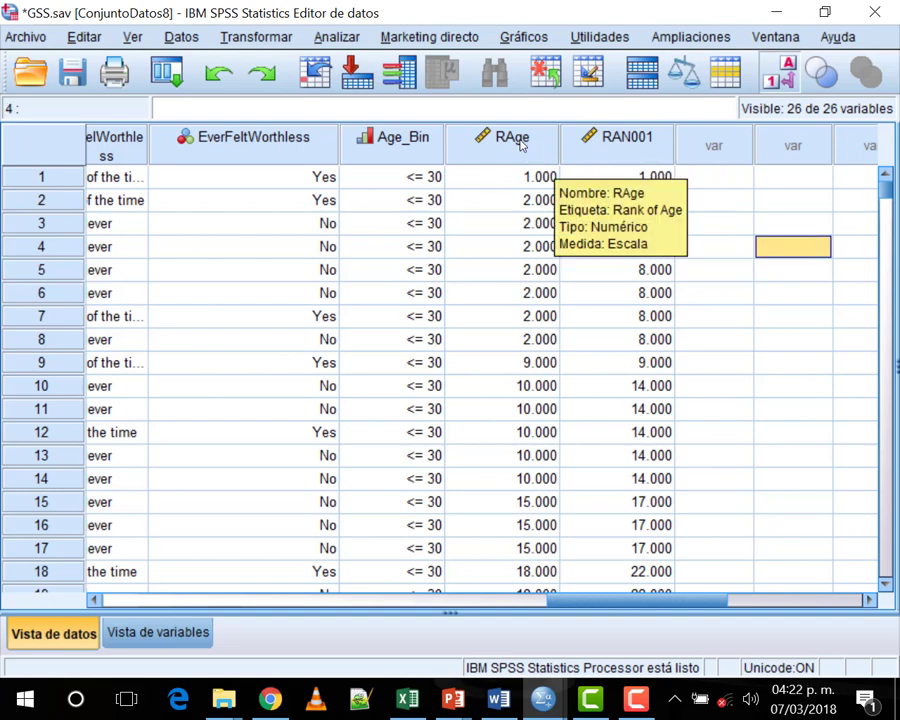
{"action": "left_click_drag", "start_coordinate": [680, 599], "coordinate": [708, 600]}
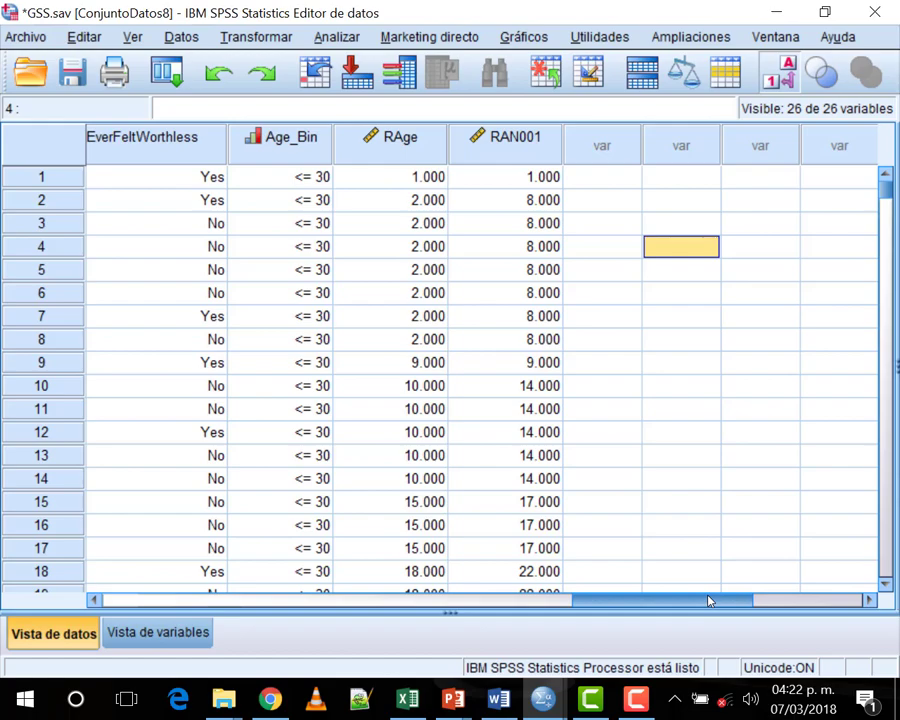
{"action": "left_click_drag", "start_coordinate": [708, 600], "coordinate": [760, 564]}
{"action": "left_click_drag", "start_coordinate": [698, 563], "coordinate": [694, 521]}
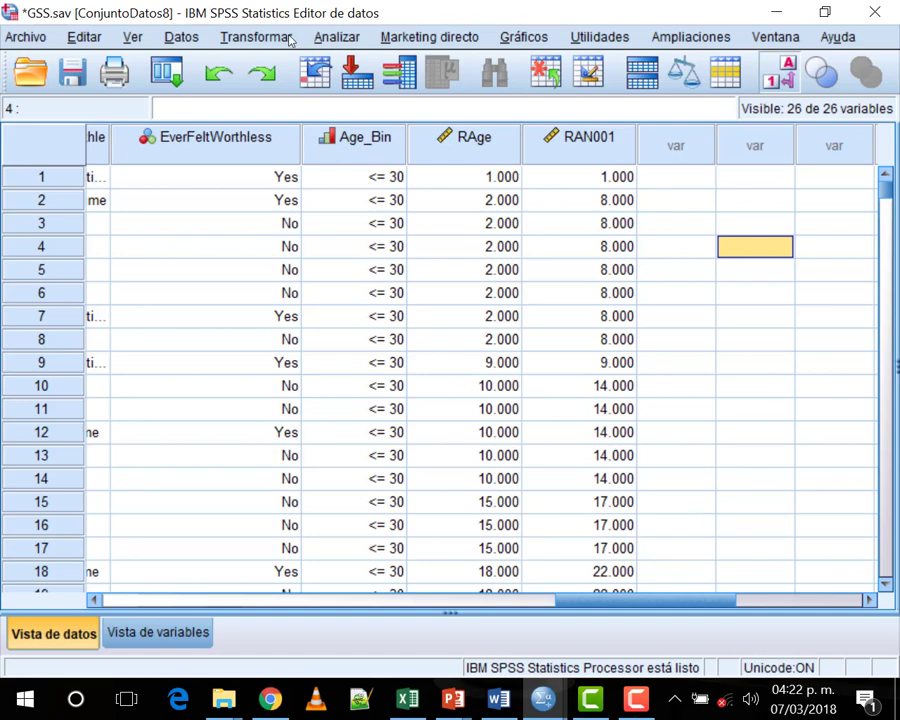
{"action": "left_click_drag", "start_coordinate": [665, 599], "coordinate": [701, 599]}
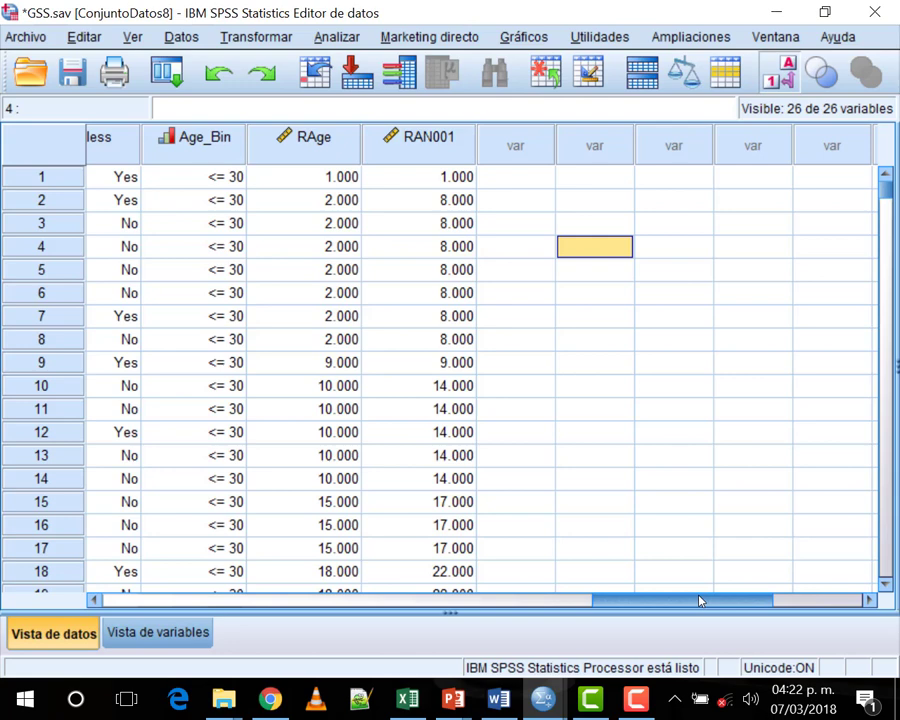
{"action": "left_click", "coordinate": [515, 145]}
{"action": "key", "text": "Left"}
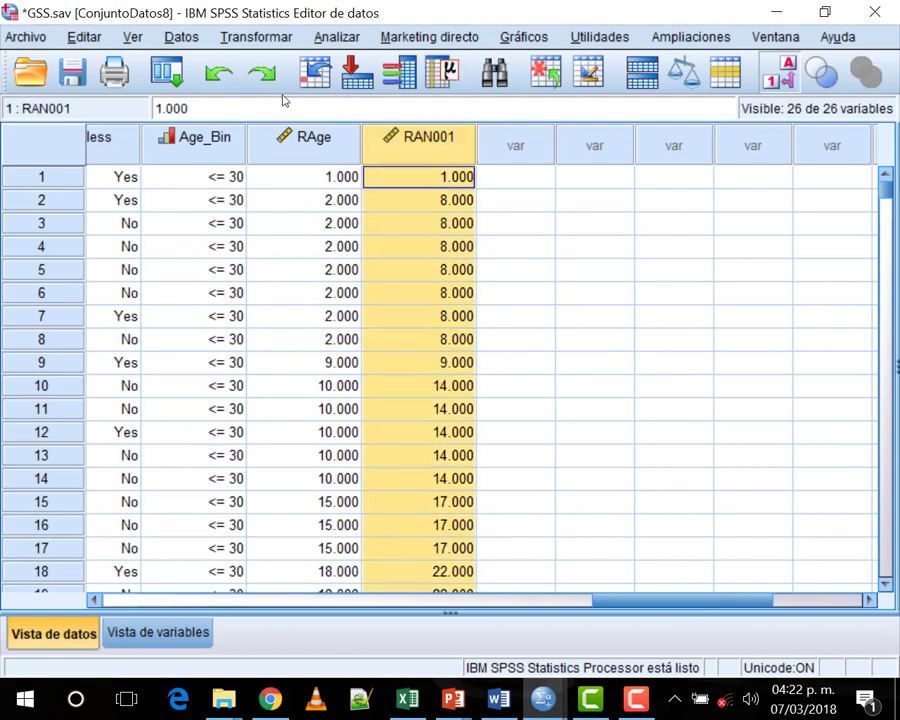
Set up a new Asignar rangos a casos analysis with Family income as the ranked variable in place of Age
{"action": "left_click", "coordinate": [252, 37]}
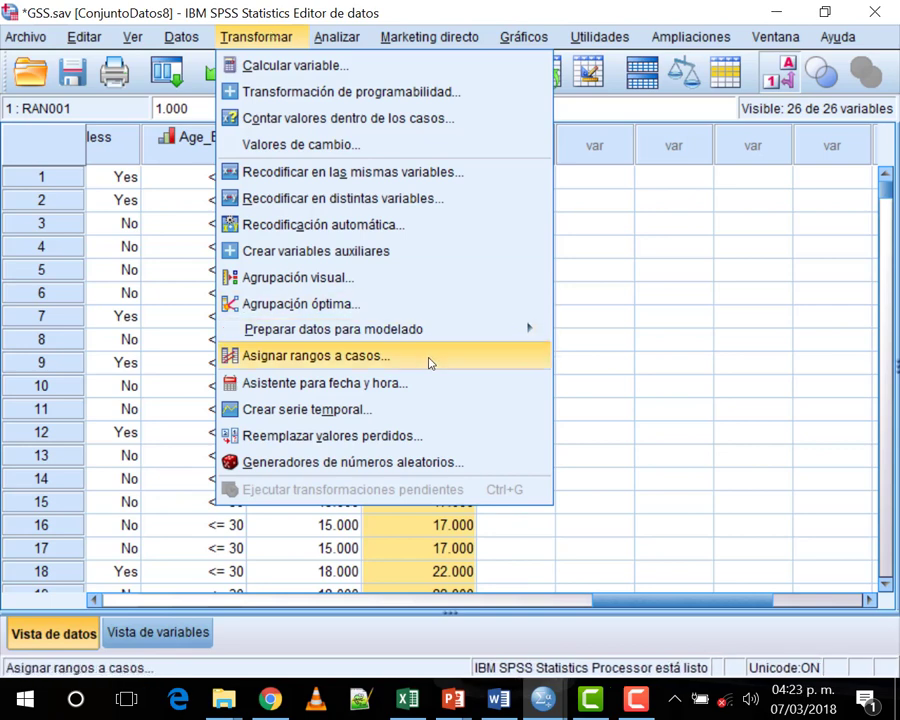
{"action": "left_click", "coordinate": [431, 362]}
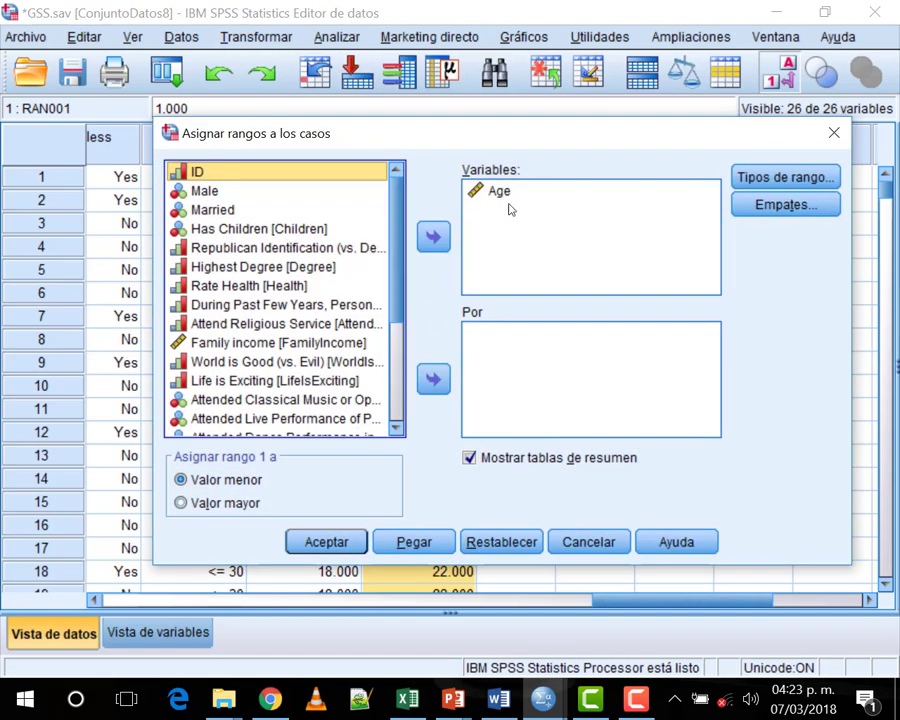
{"action": "left_click_drag", "start_coordinate": [490, 193], "coordinate": [203, 175]}
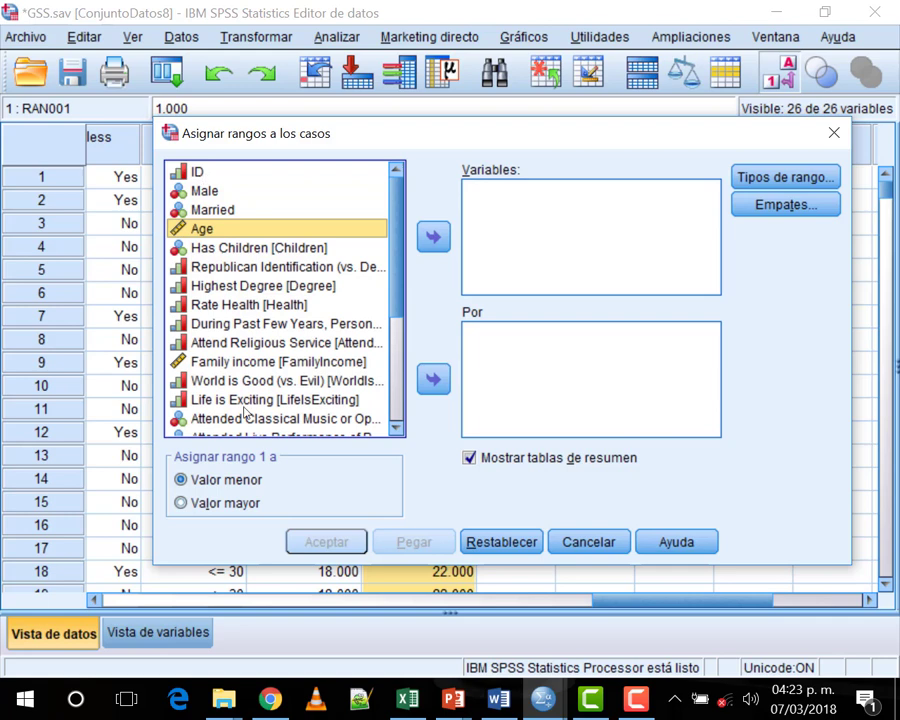
{"action": "left_click", "coordinate": [241, 362]}
{"action": "left_click", "coordinate": [433, 237]}
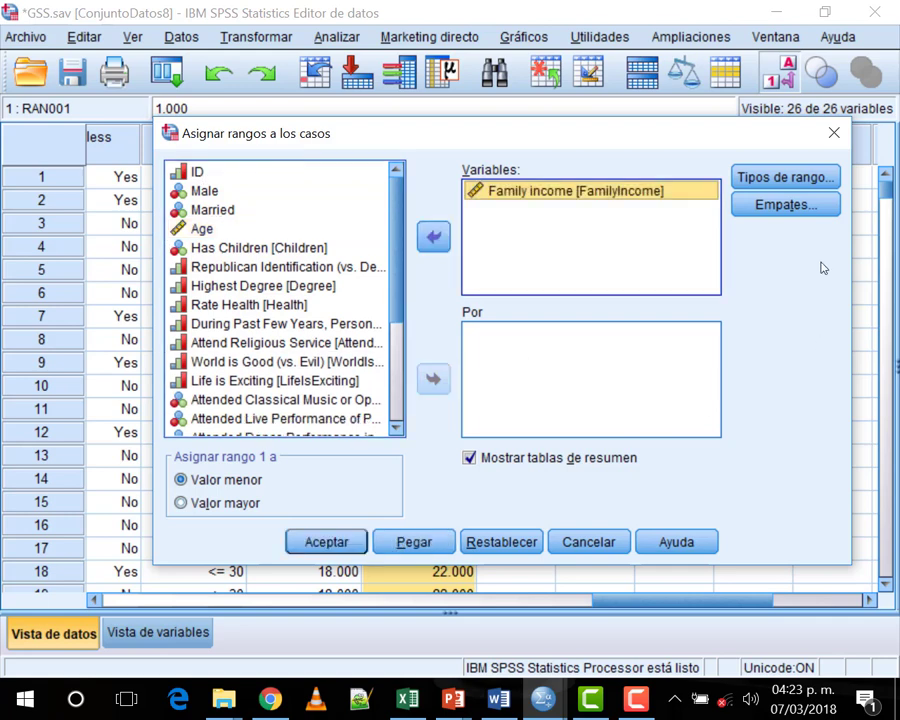
Set the rank assigned to ties to Baja and run the ranking of Family income
{"action": "left_click", "coordinate": [785, 207]}
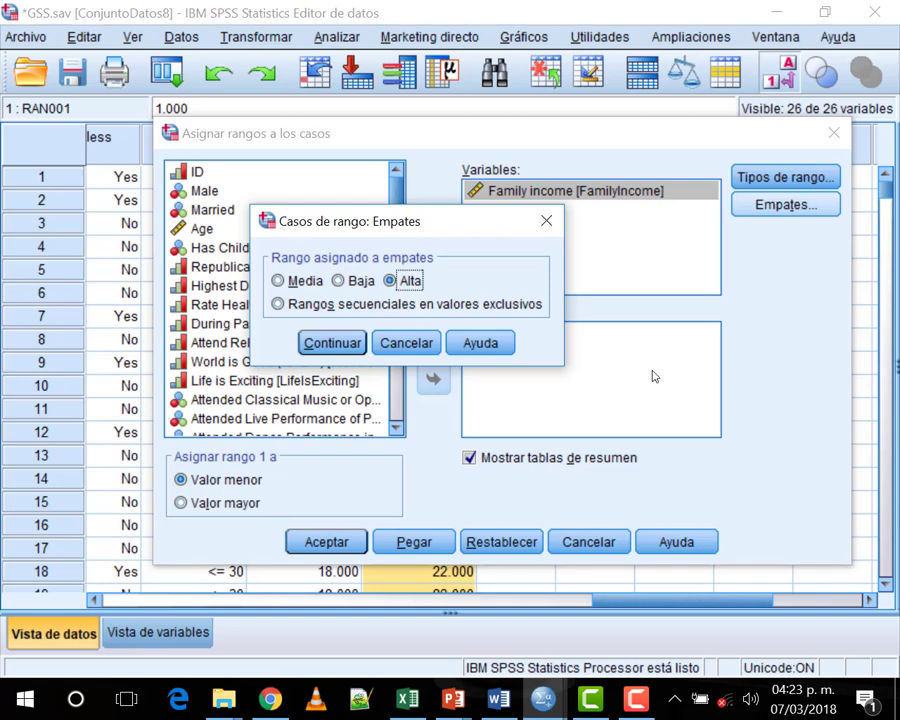
{"action": "left_click", "coordinate": [352, 281]}
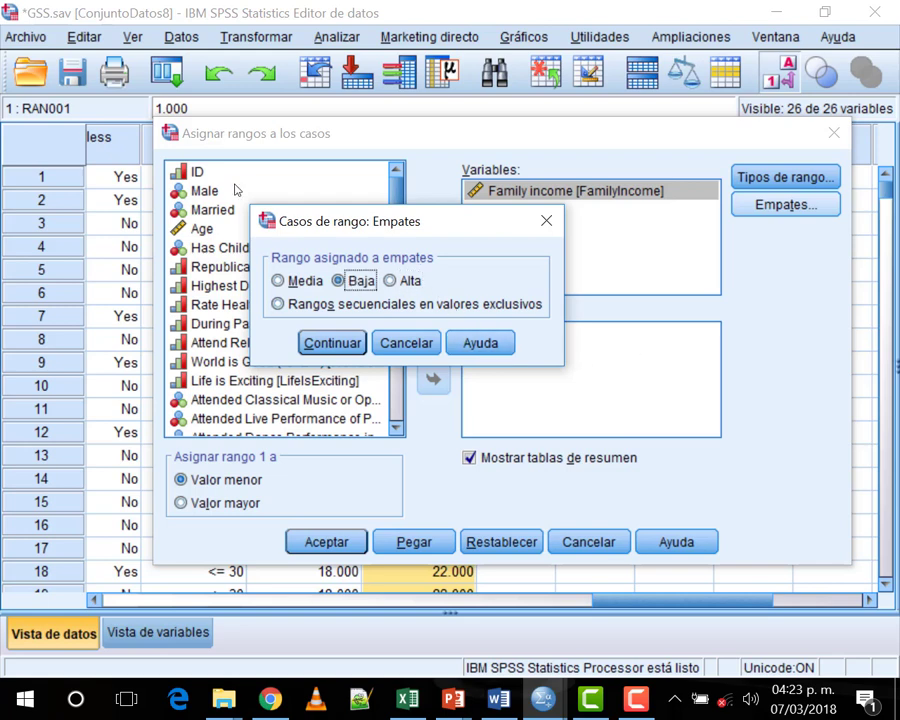
{"action": "left_click", "coordinate": [334, 344]}
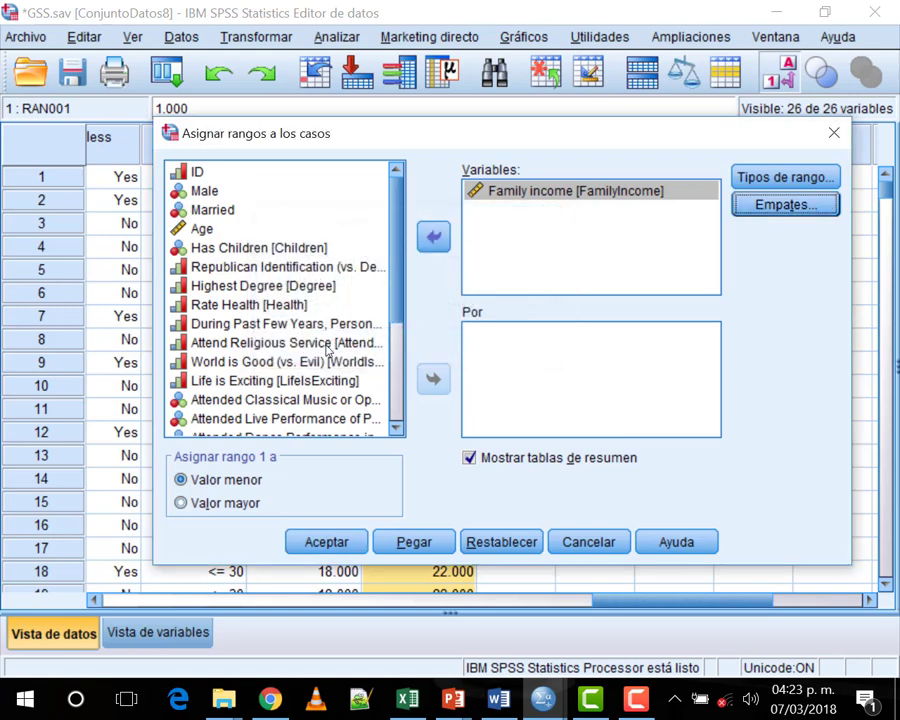
{"action": "left_click", "coordinate": [327, 544]}
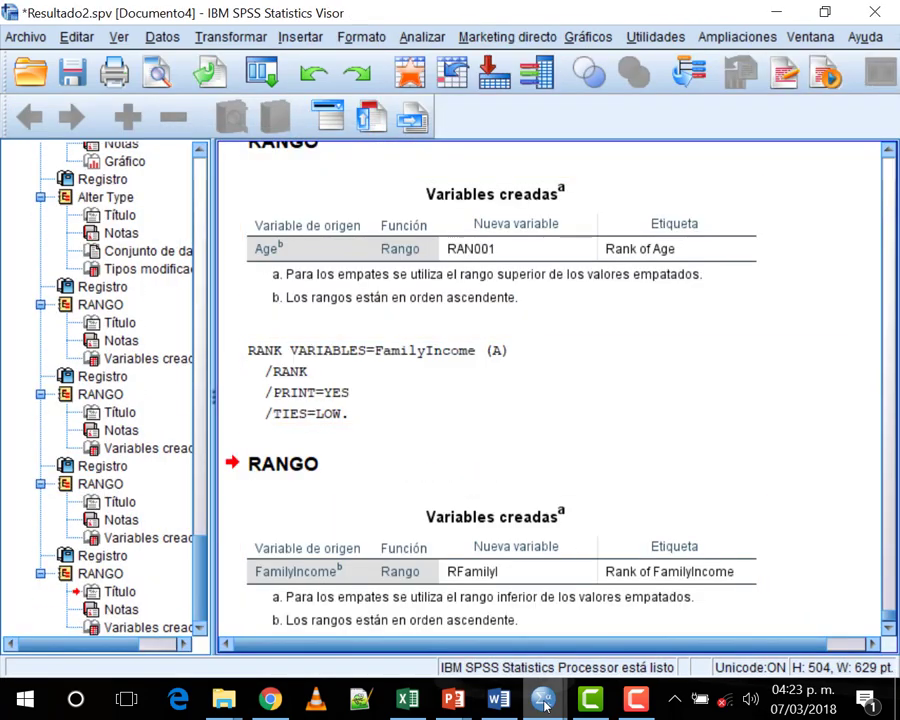
Return to the GSS data and sort the cases in ascending order of the RFamilyI ranks
{"action": "mouse_move", "coordinate": [545, 705]}
{"action": "left_click", "coordinate": [650, 580]}
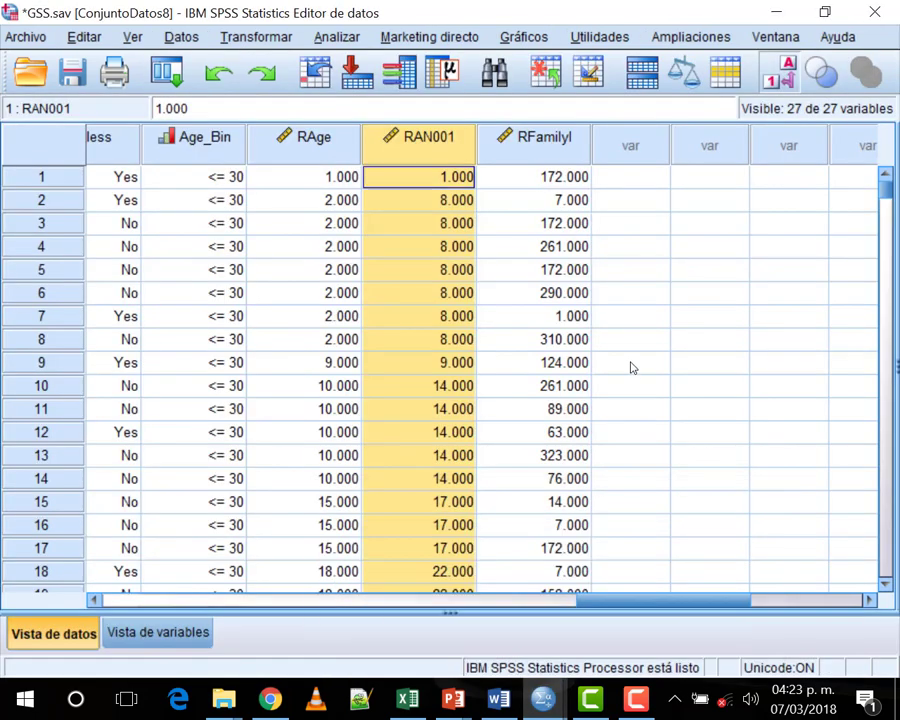
{"action": "left_click", "coordinate": [537, 148]}
{"action": "right_click", "coordinate": [537, 148]}
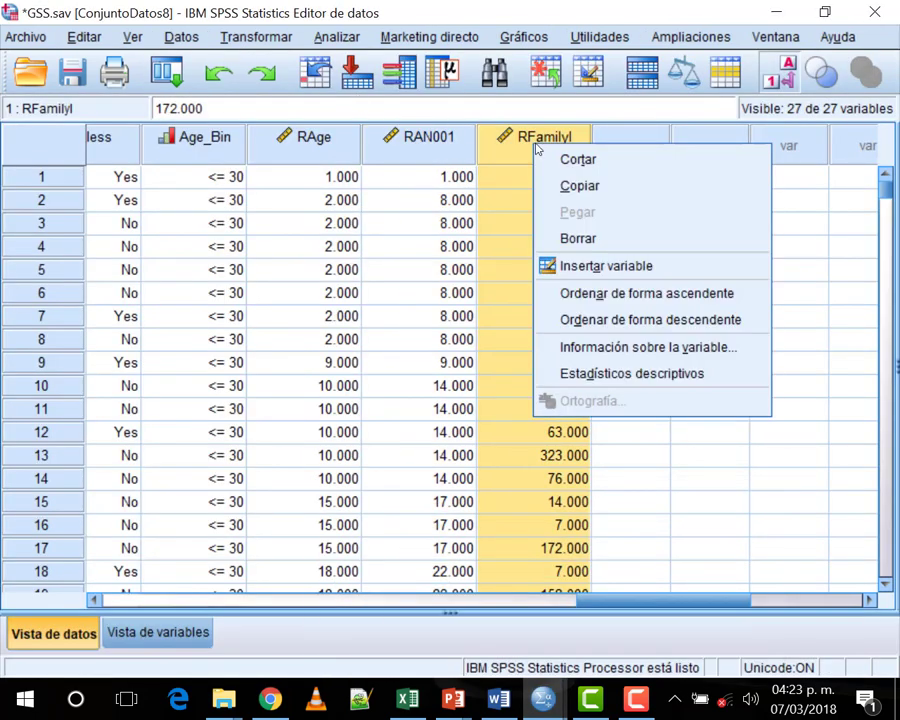
{"action": "left_click", "coordinate": [722, 293]}
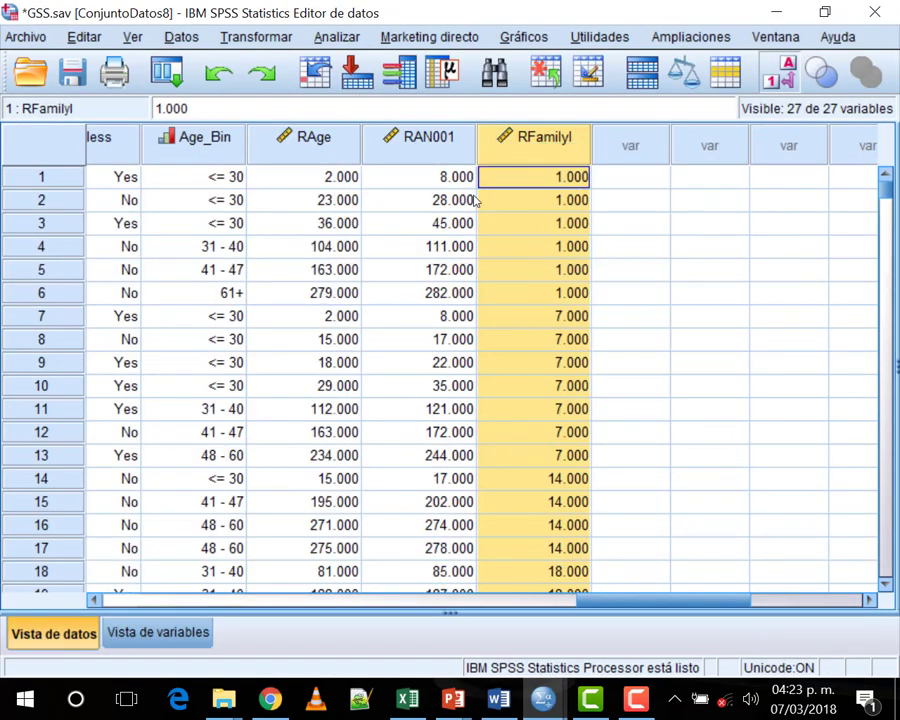
Examine the RFamilyI ranks of cases 1 to 13 and the original variables of the sorted cases
{"action": "left_click", "coordinate": [712, 340]}
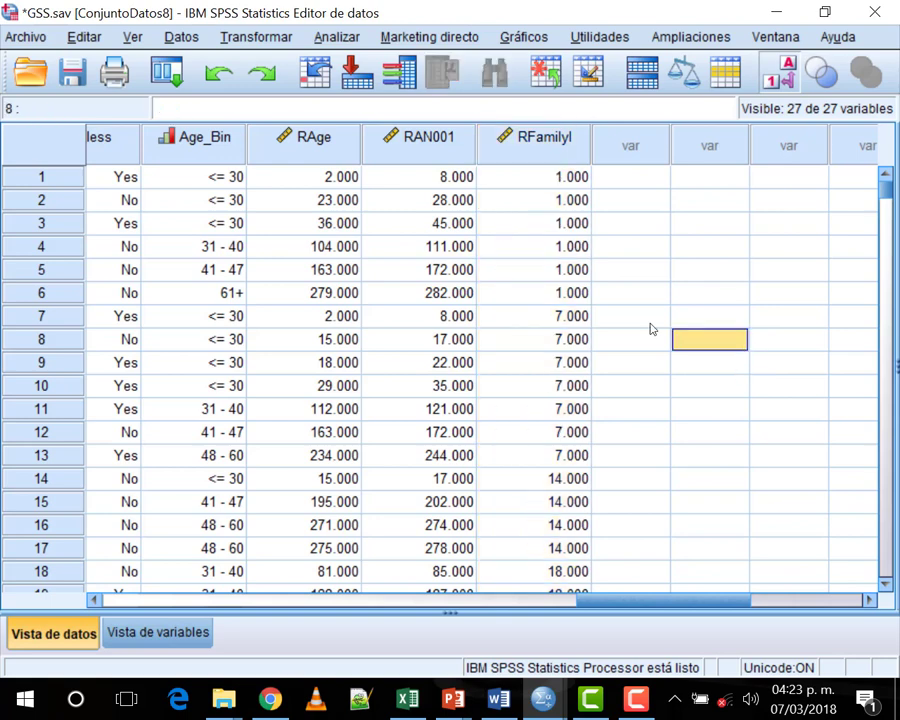
{"action": "left_click_drag", "start_coordinate": [551, 178], "coordinate": [562, 458]}
{"action": "scroll", "coordinate": [657, 440], "scroll_direction": "down", "scroll_amount": 3}
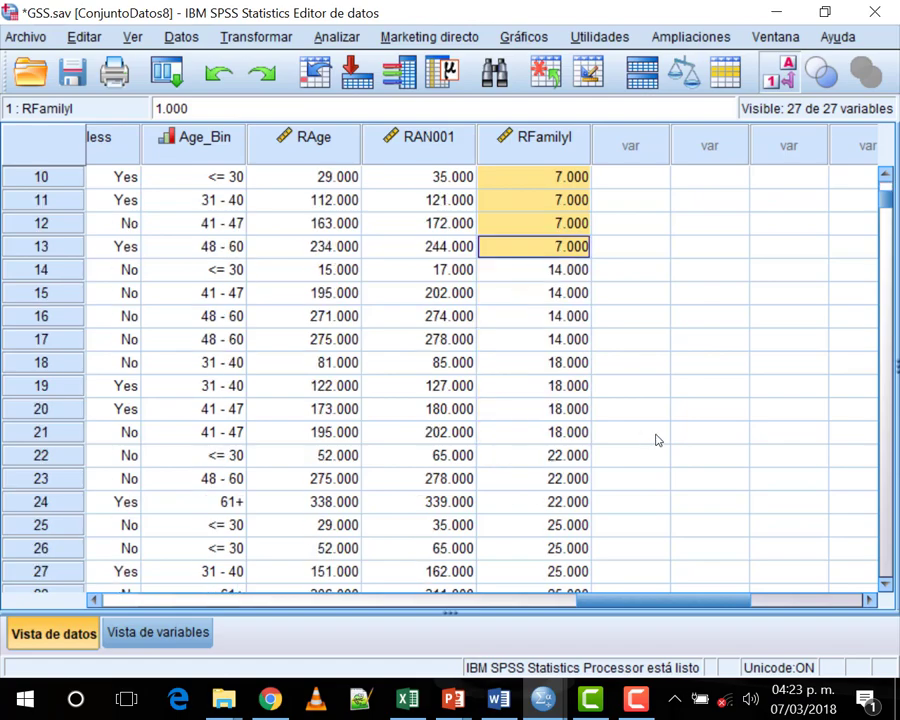
{"action": "scroll", "coordinate": [469, 416], "scroll_direction": "up", "scroll_amount": 3}
{"action": "left_click_drag", "start_coordinate": [662, 600], "coordinate": [190, 600]}
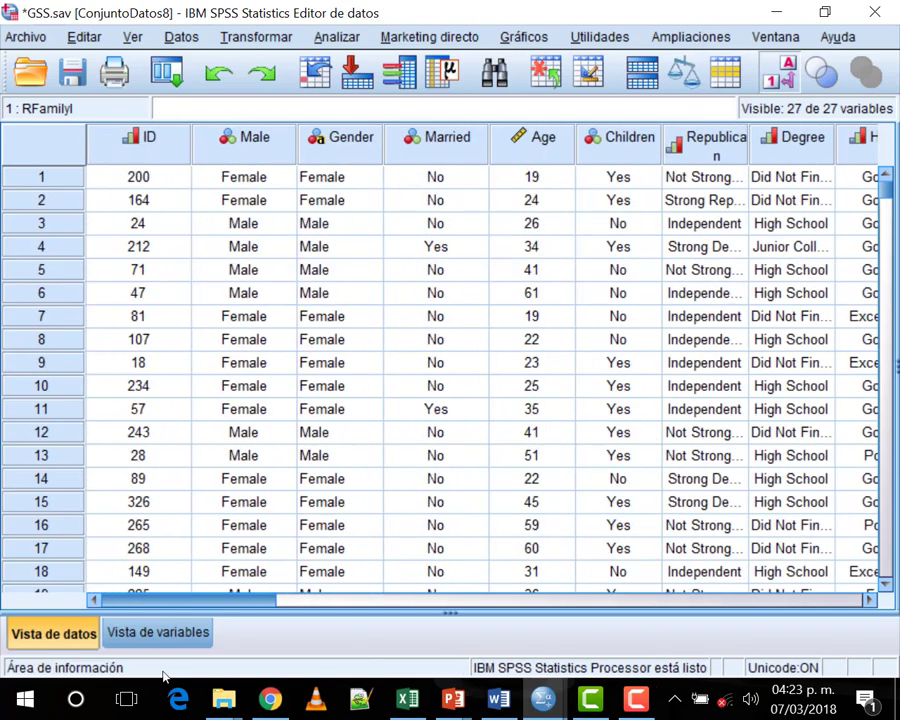
{"action": "left_click_drag", "start_coordinate": [203, 670], "coordinate": [729, 630]}
{"action": "left_click", "coordinate": [596, 498]}
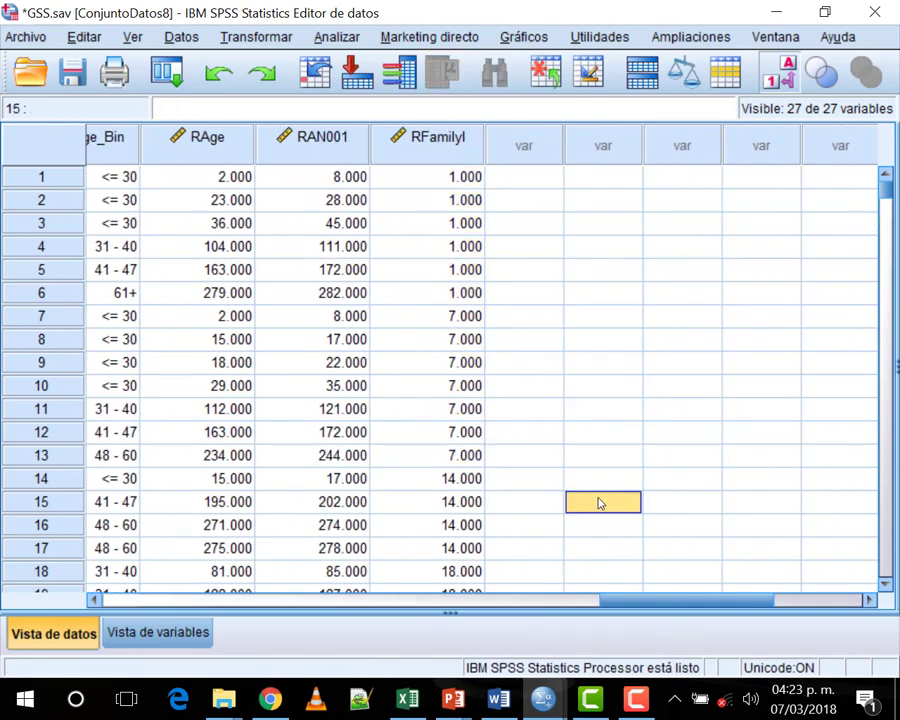
Review the RFamilyI ranks through the last cases and back to the first case
{"action": "scroll", "coordinate": [558, 498], "scroll_direction": "down", "scroll_amount": 16}
{"action": "scroll", "coordinate": [558, 502], "scroll_direction": "down", "scroll_amount": 20}
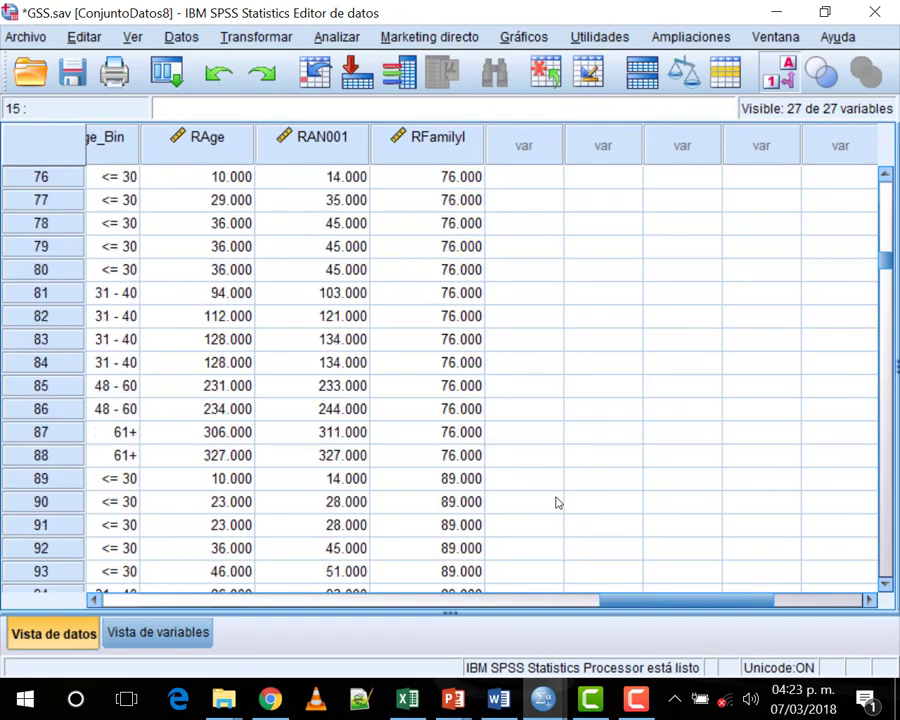
{"action": "scroll", "coordinate": [543, 503], "scroll_direction": "down", "scroll_amount": 20}
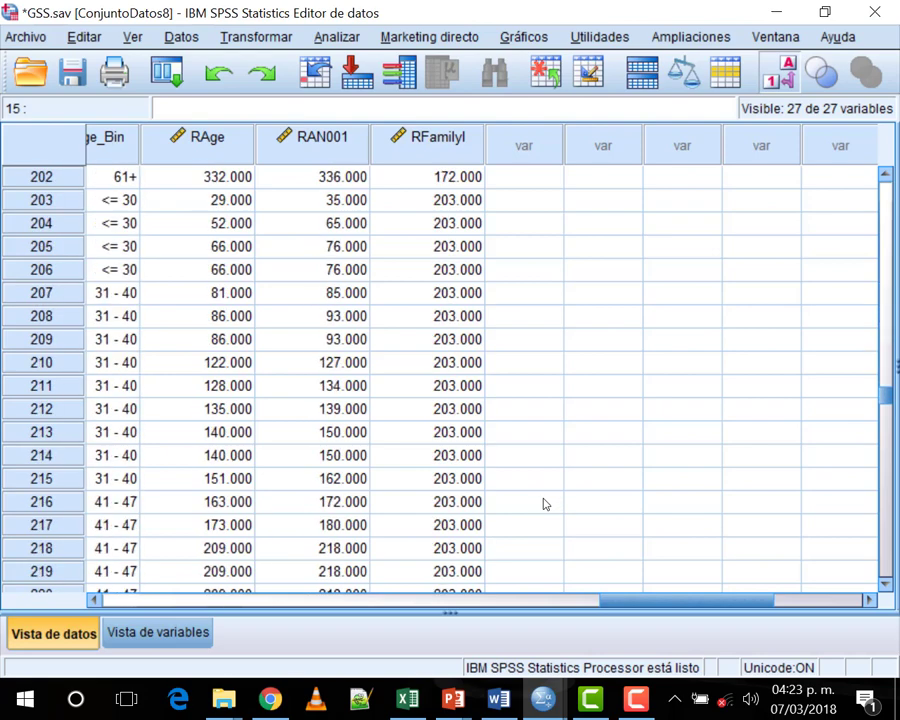
{"action": "scroll", "coordinate": [538, 502], "scroll_direction": "down", "scroll_amount": 17}
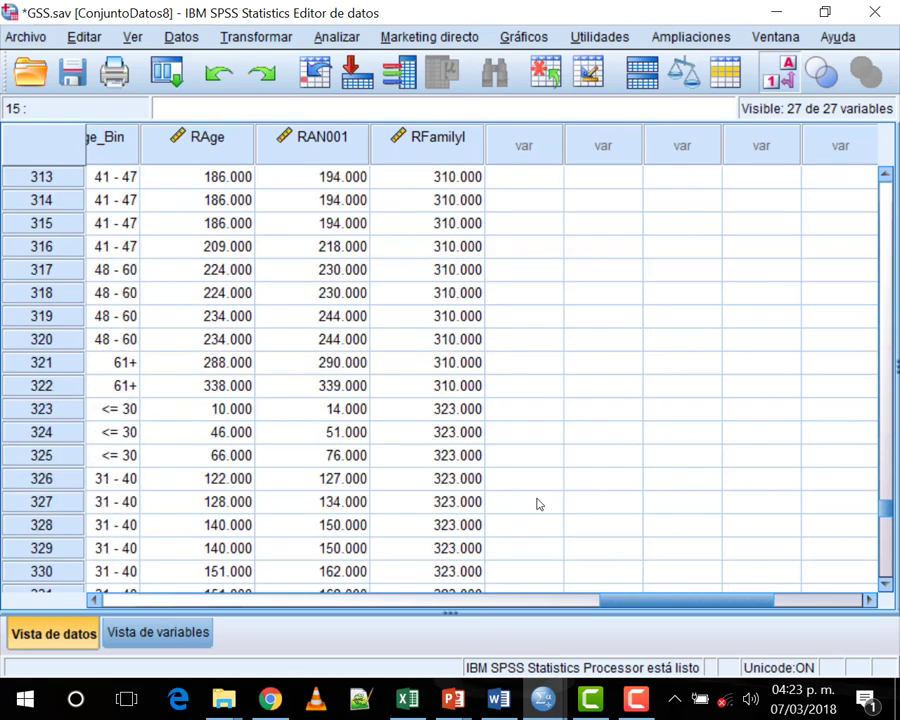
{"action": "scroll", "coordinate": [538, 504], "scroll_direction": "up", "scroll_amount": 5}
{"action": "scroll", "coordinate": [538, 504], "scroll_direction": "up", "scroll_amount": 11}
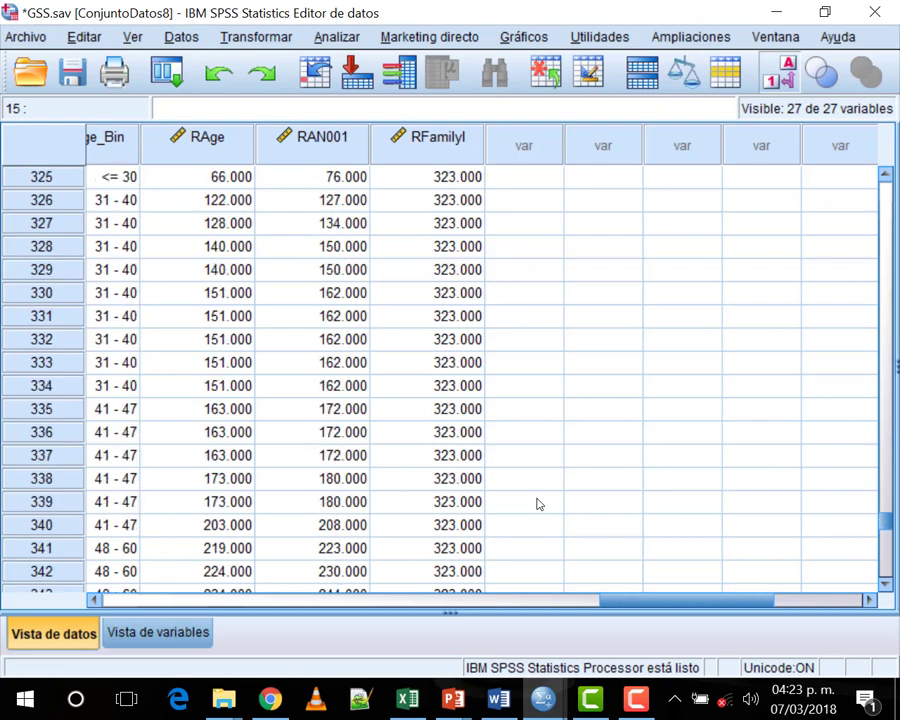
{"action": "scroll", "coordinate": [538, 503], "scroll_direction": "up", "scroll_amount": 20}
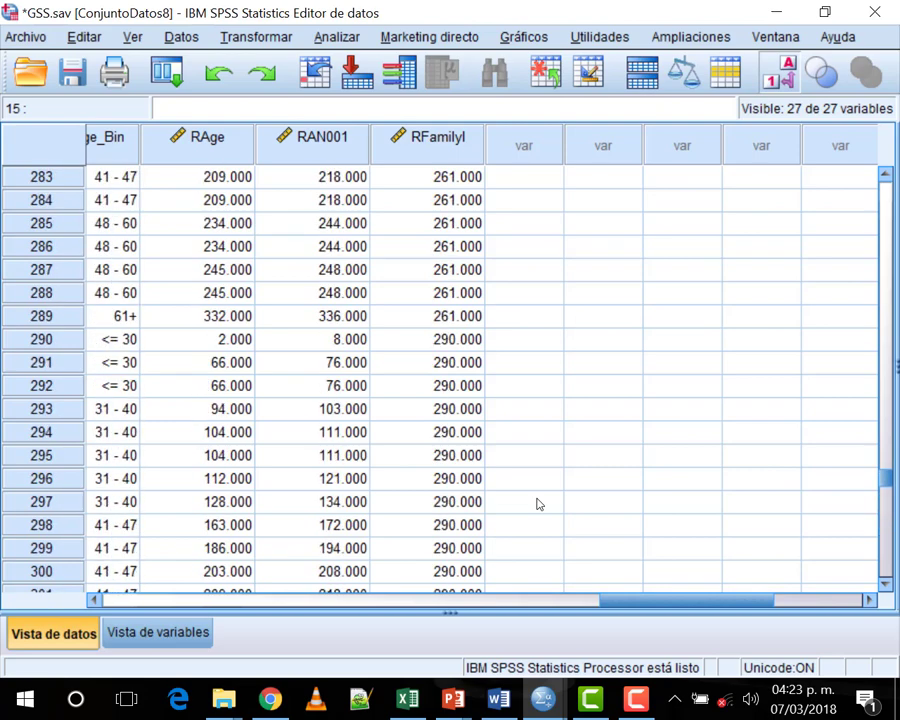
{"action": "scroll", "coordinate": [506, 395], "scroll_direction": "up", "scroll_amount": 20}
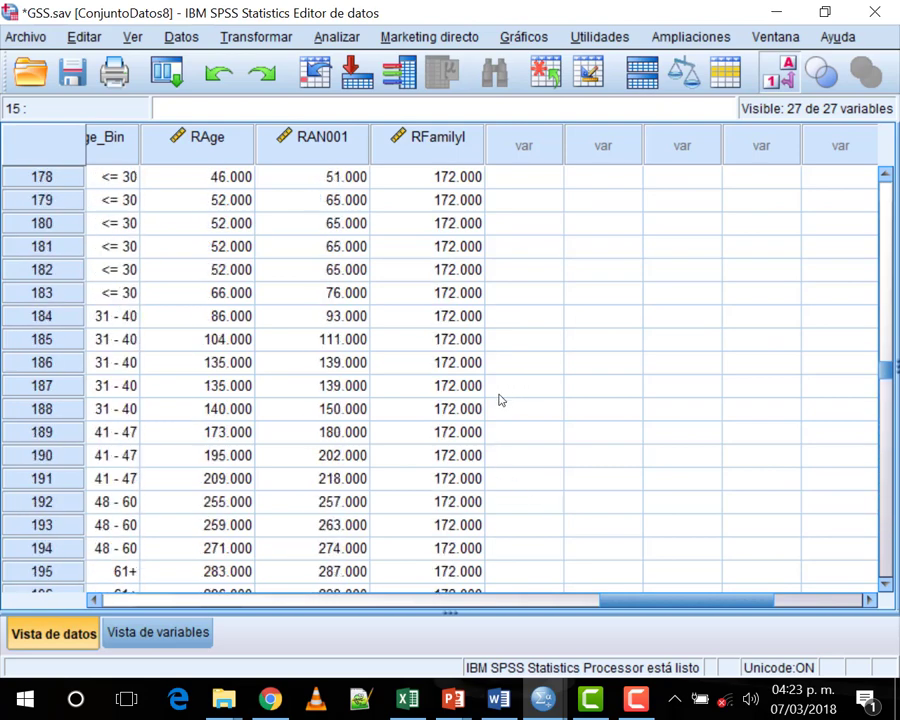
{"action": "scroll", "coordinate": [418, 215], "scroll_direction": "up", "scroll_amount": 20}
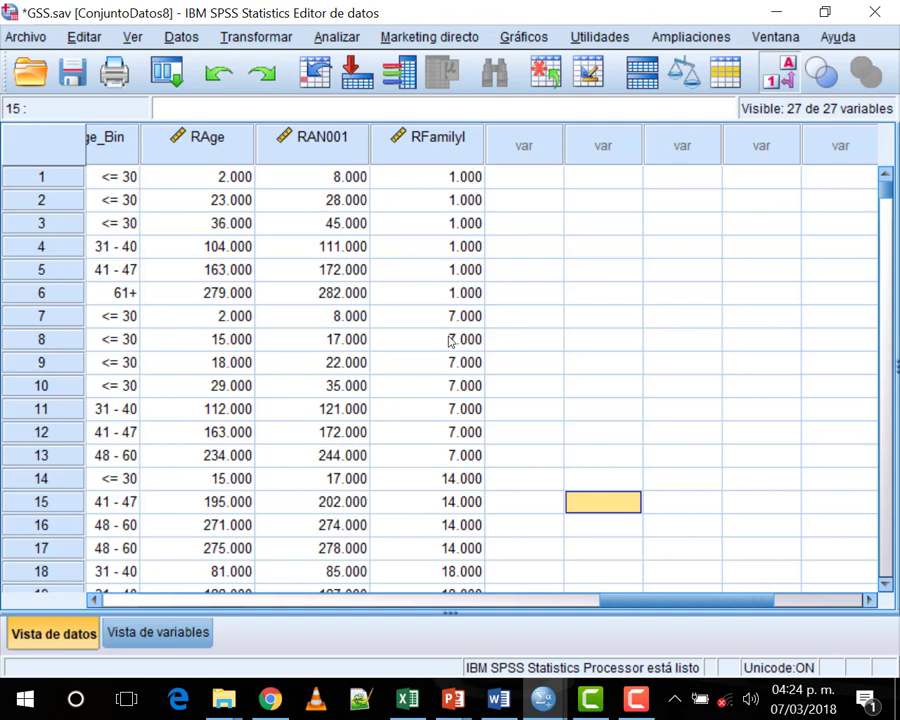
Examine the tied RFamilyI ranks of cases 7 to 13 and 14 to 17, along with the groups that follow
{"action": "left_click_drag", "start_coordinate": [452, 316], "coordinate": [460, 455]}
{"action": "left_click_drag", "start_coordinate": [466, 176], "coordinate": [462, 452]}
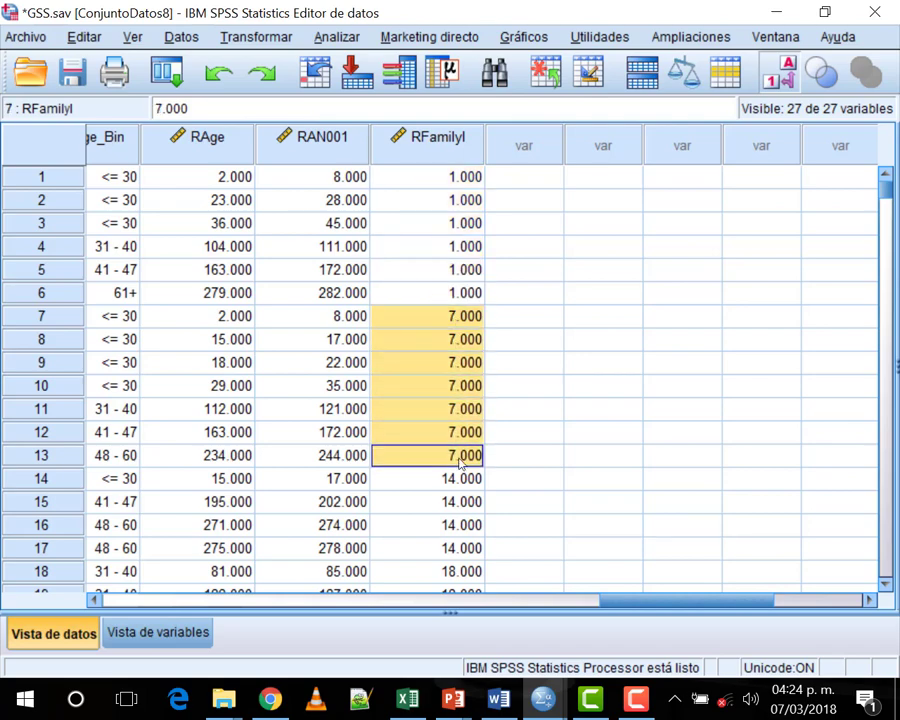
{"action": "scroll", "coordinate": [491, 326], "scroll_direction": "down", "scroll_amount": 5}
{"action": "scroll", "coordinate": [491, 326], "scroll_direction": "up", "scroll_amount": 2}
{"action": "left_click_drag", "start_coordinate": [466, 270], "coordinate": [470, 343]}
{"action": "scroll", "coordinate": [470, 350], "scroll_direction": "down", "scroll_amount": 11}
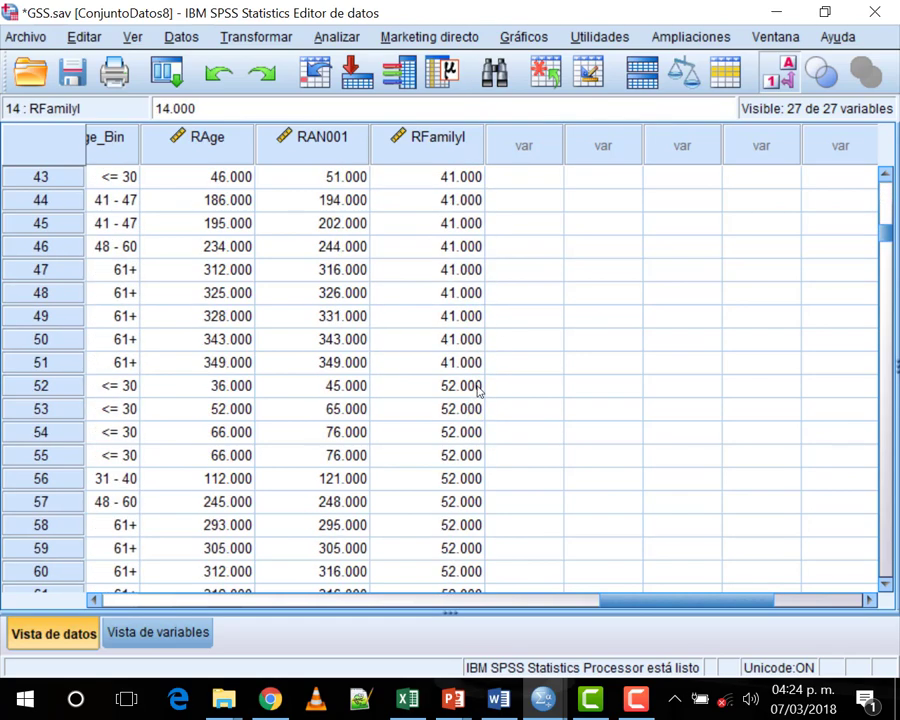
Examine the tied RFamilyI ranks of cases 41 to 51, and go back to case 1 with the whole RFamilyI column selected
{"action": "scroll", "coordinate": [463, 250], "scroll_direction": "up", "scroll_amount": 2}
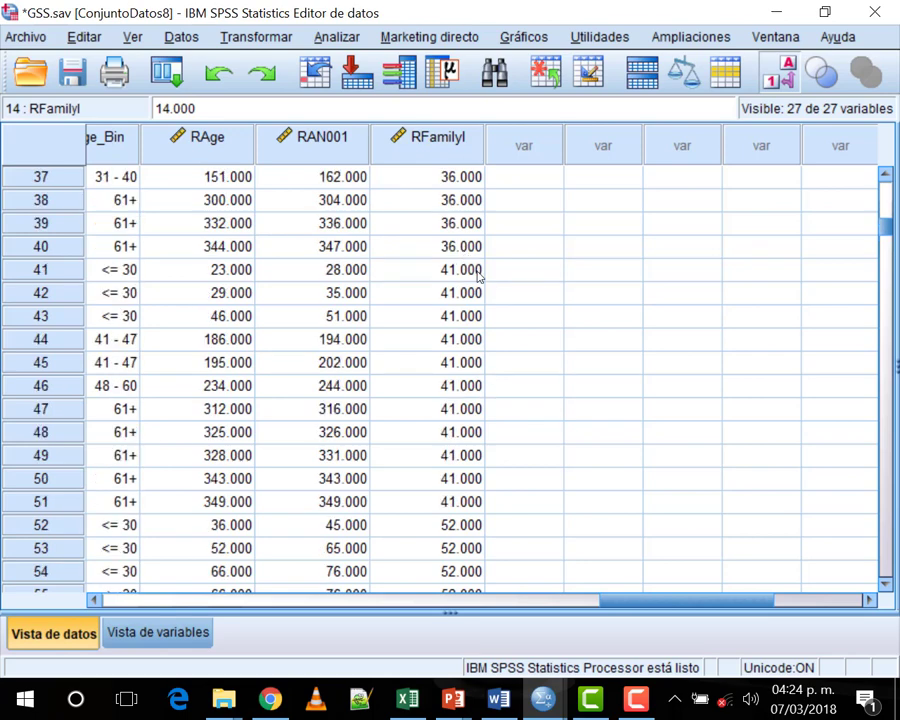
{"action": "left_click_drag", "start_coordinate": [466, 275], "coordinate": [468, 502]}
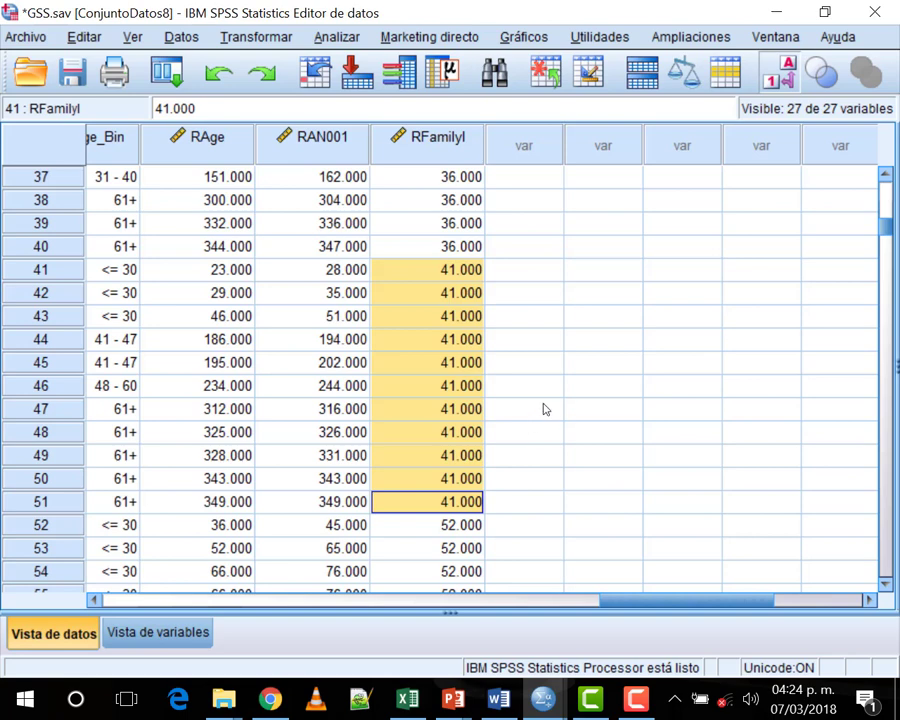
{"action": "scroll", "coordinate": [545, 407], "scroll_direction": "up", "scroll_amount": 12}
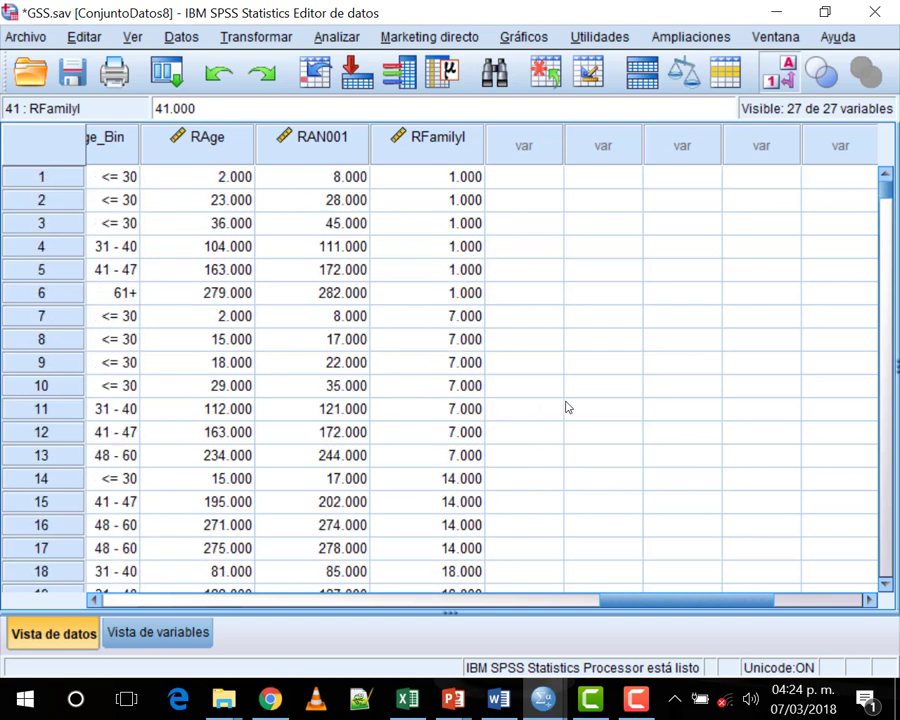
{"action": "left_click", "coordinate": [524, 199]}
{"action": "left_click", "coordinate": [450, 142]}
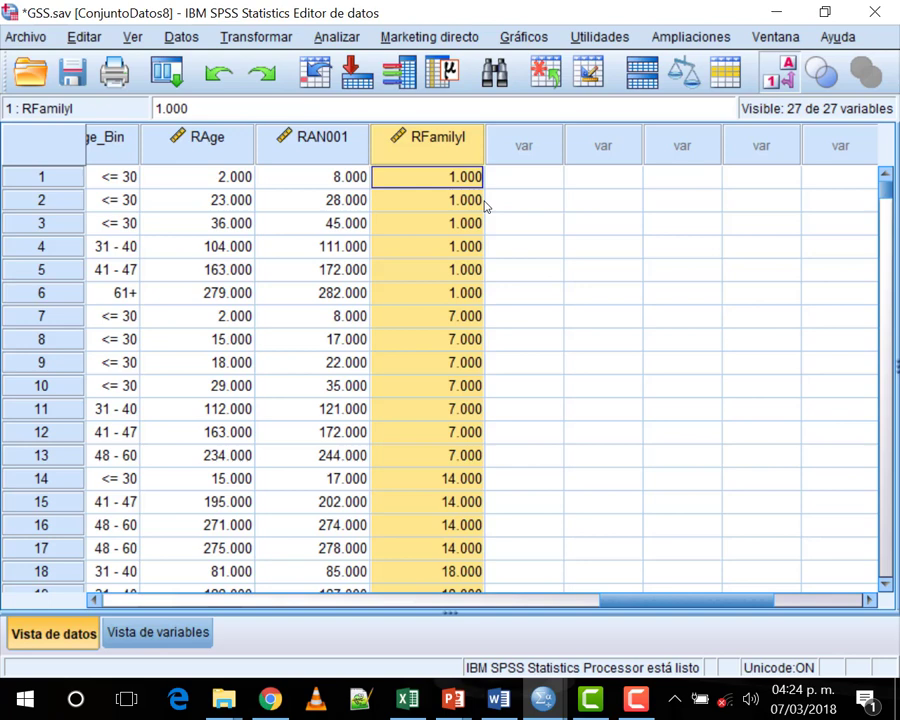
Rank the cases by Family income with Asignar rangos a casos, using the Rango type and assigning rank 1 to the highest value (Valor mayor)
{"action": "left_click", "coordinate": [222, 37]}
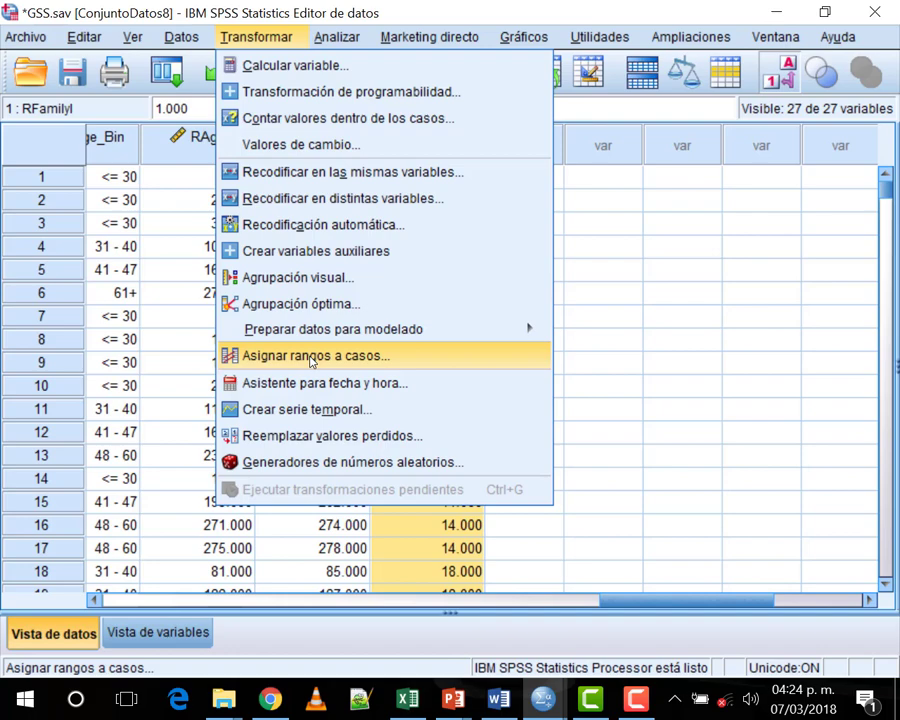
{"action": "left_click", "coordinate": [311, 358]}
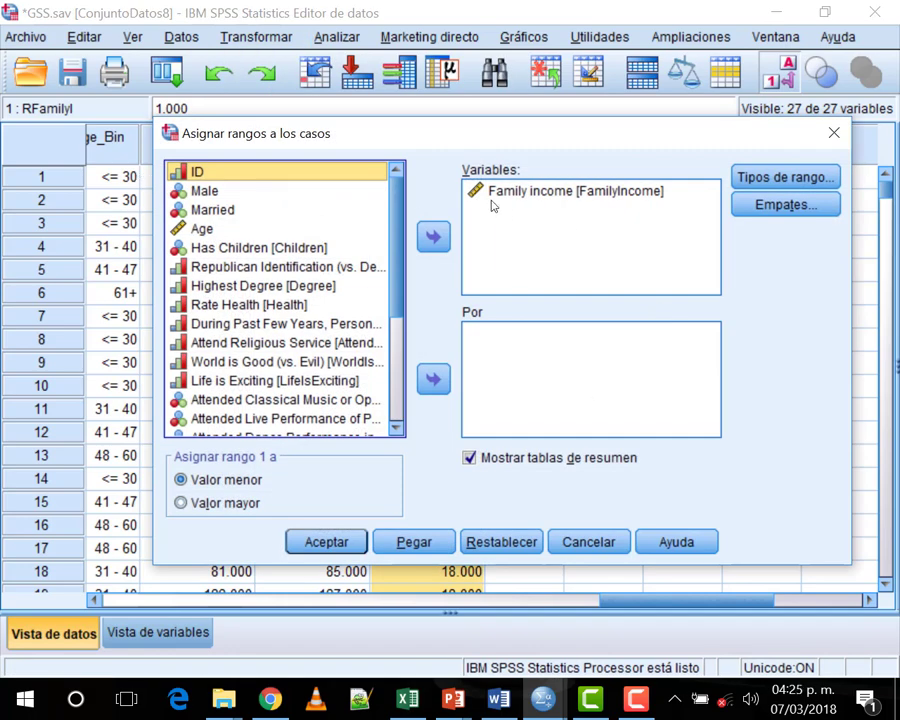
{"action": "left_click", "coordinate": [525, 121]}
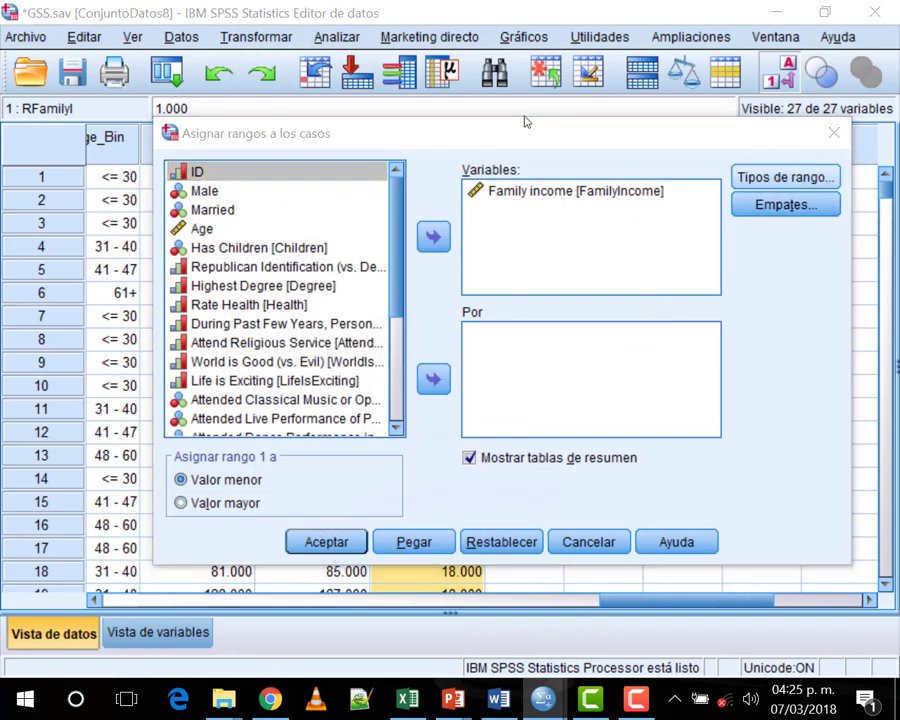
{"action": "left_click_drag", "start_coordinate": [346, 291], "coordinate": [319, 131]}
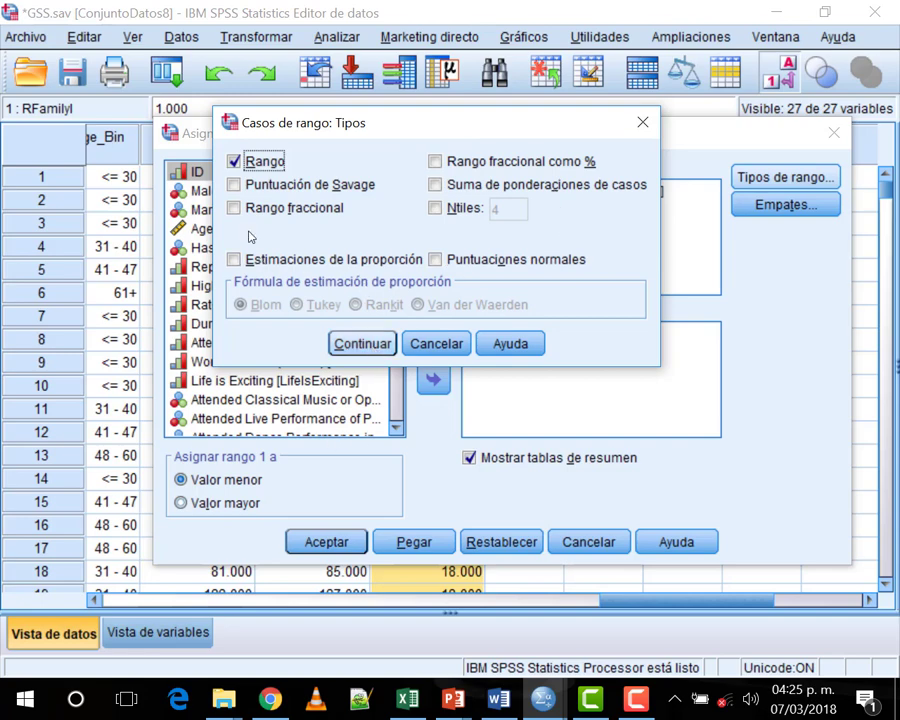
{"action": "key", "text": "Return"}
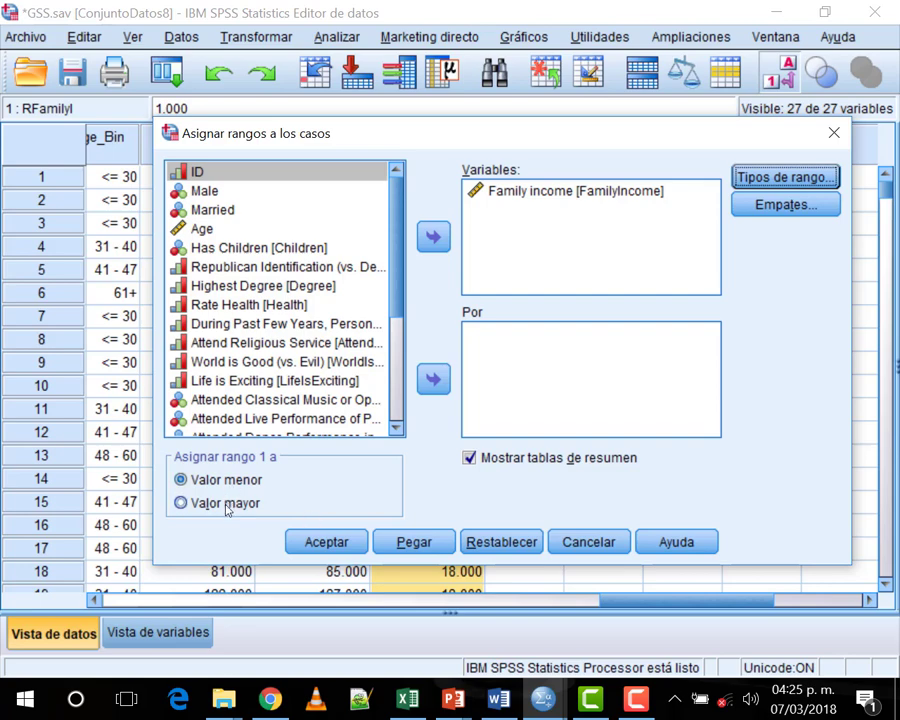
{"action": "left_click", "coordinate": [227, 505]}
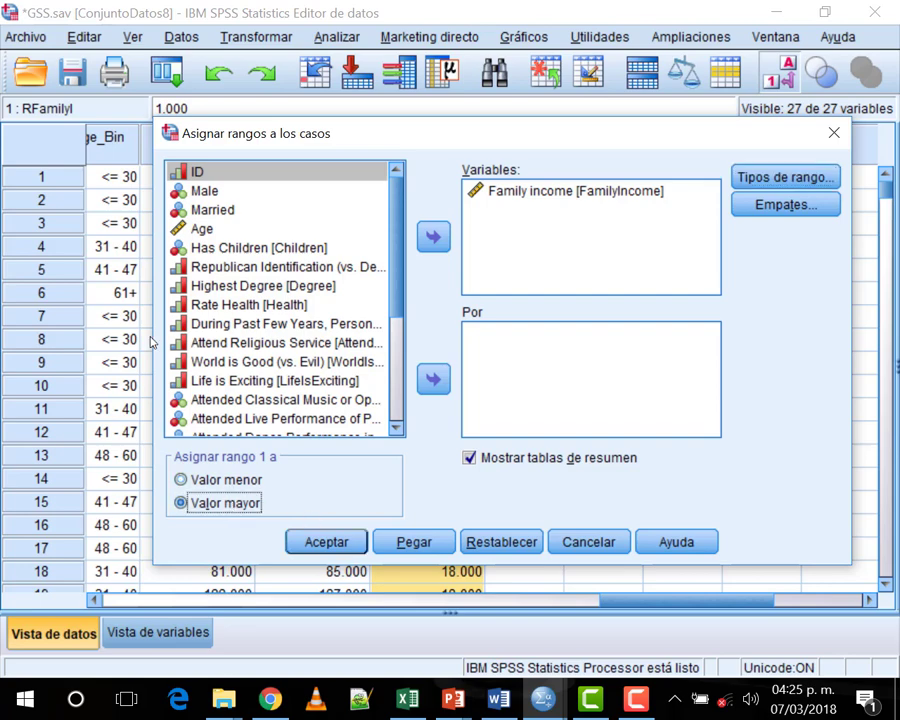
{"action": "left_click", "coordinate": [327, 543]}
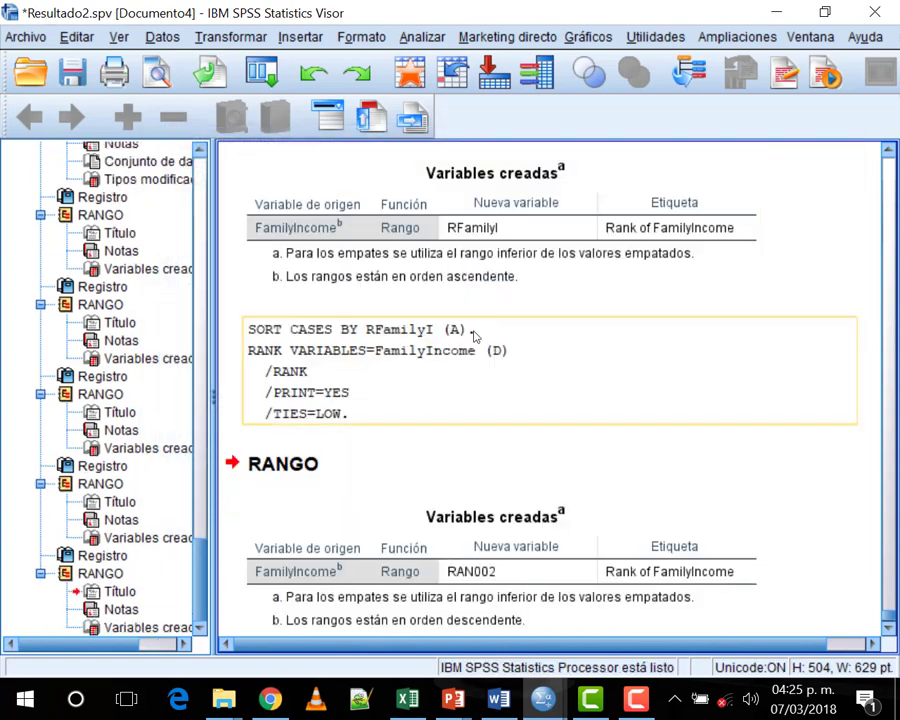
Return to the GSS data and select the RAN002 column to compare its descending ranks with RFamilyI
{"action": "left_click", "coordinate": [543, 698]}
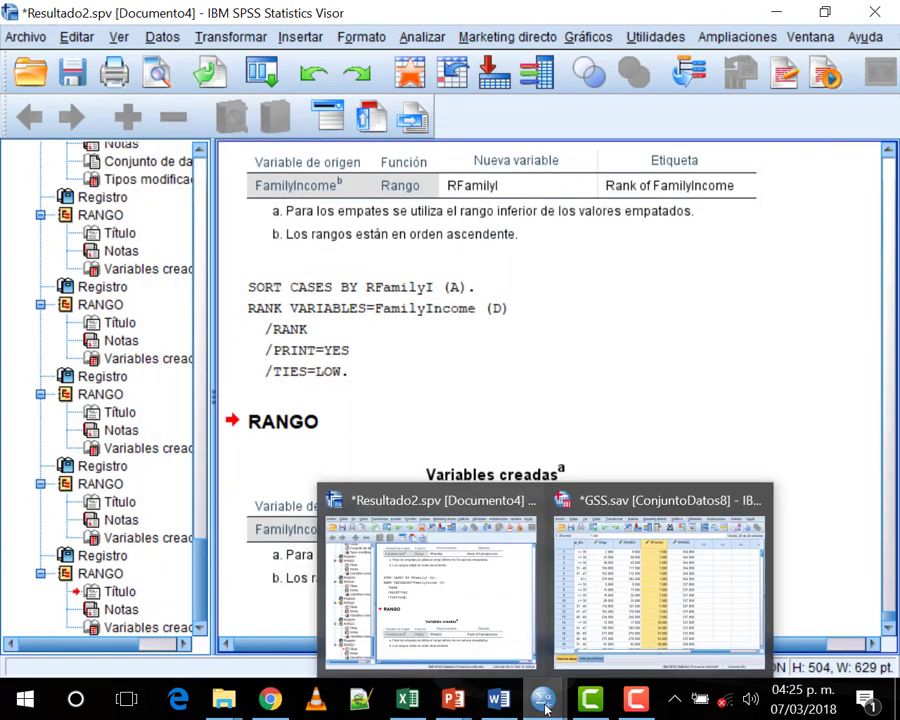
{"action": "left_click", "coordinate": [610, 570]}
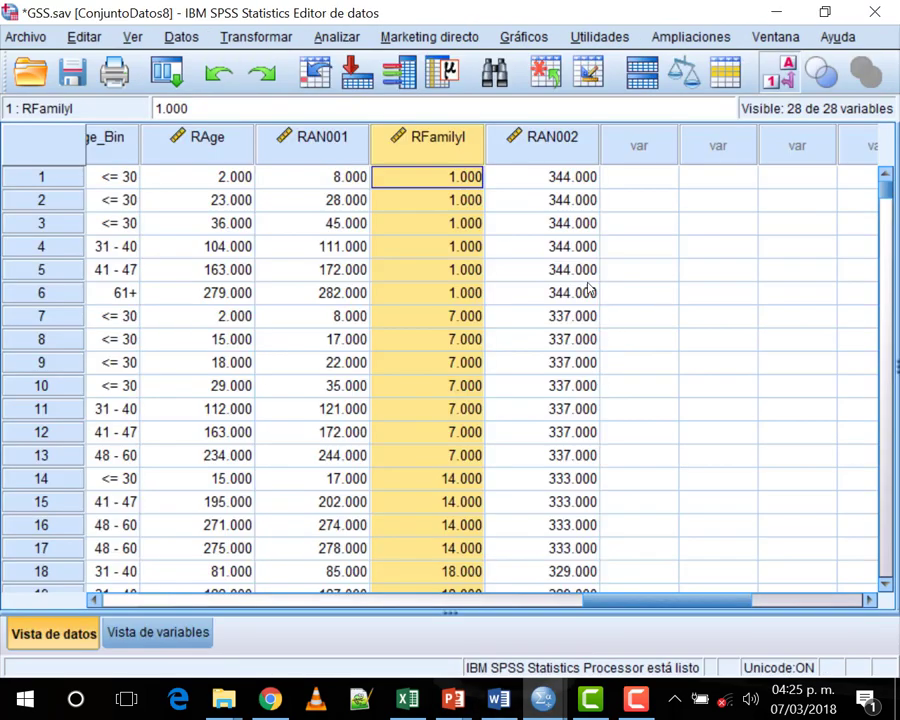
{"action": "left_click", "coordinate": [553, 140]}
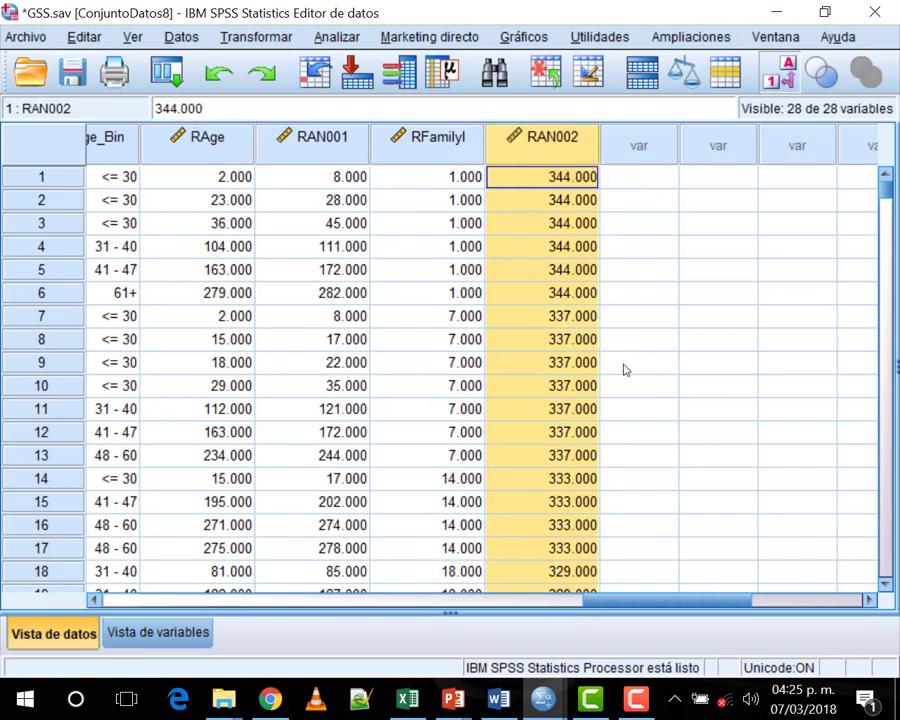
Review the RAN002 ranks through the last cases and back to the first case
{"action": "scroll", "coordinate": [618, 390], "scroll_direction": "down", "scroll_amount": 20}
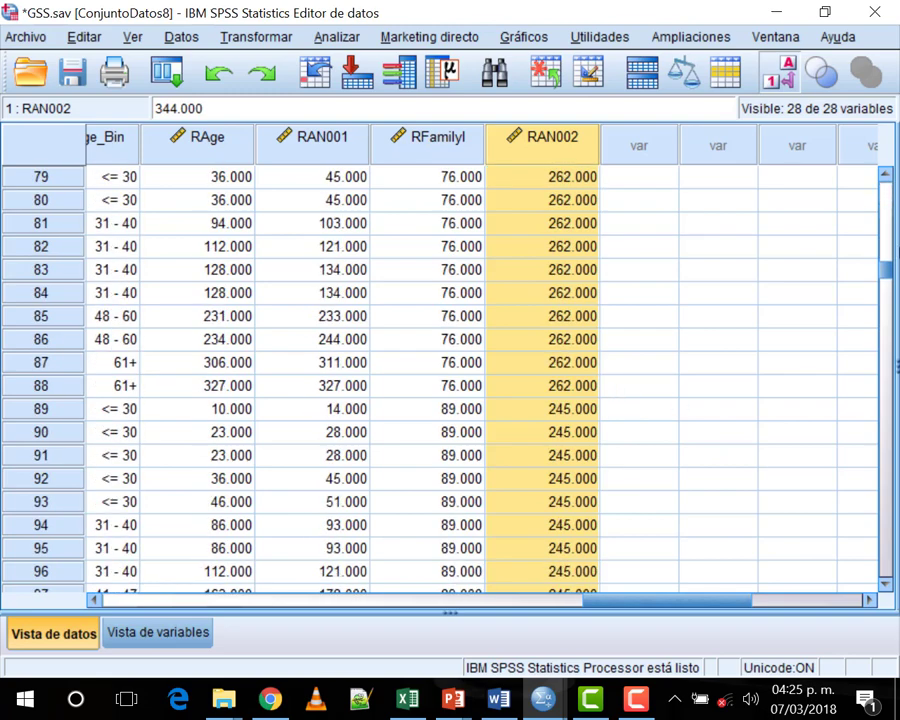
{"action": "left_click_drag", "start_coordinate": [890, 272], "coordinate": [866, 537]}
{"action": "scroll", "coordinate": [785, 498], "scroll_direction": "up", "scroll_amount": 2}
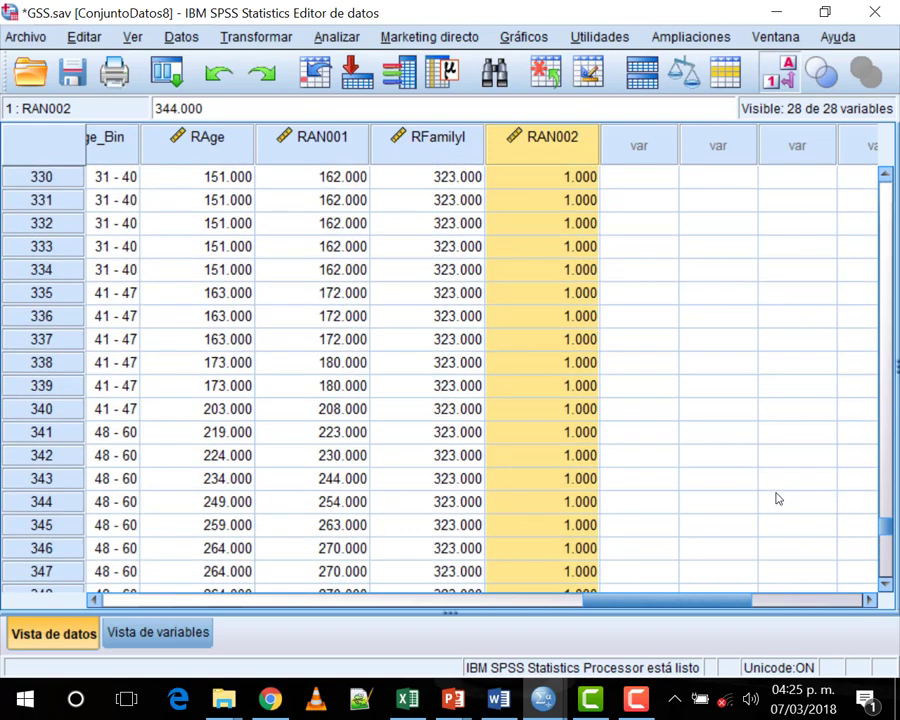
{"action": "scroll", "coordinate": [778, 498], "scroll_direction": "down", "scroll_amount": 3}
{"action": "scroll", "coordinate": [772, 492], "scroll_direction": "up", "scroll_amount": 20}
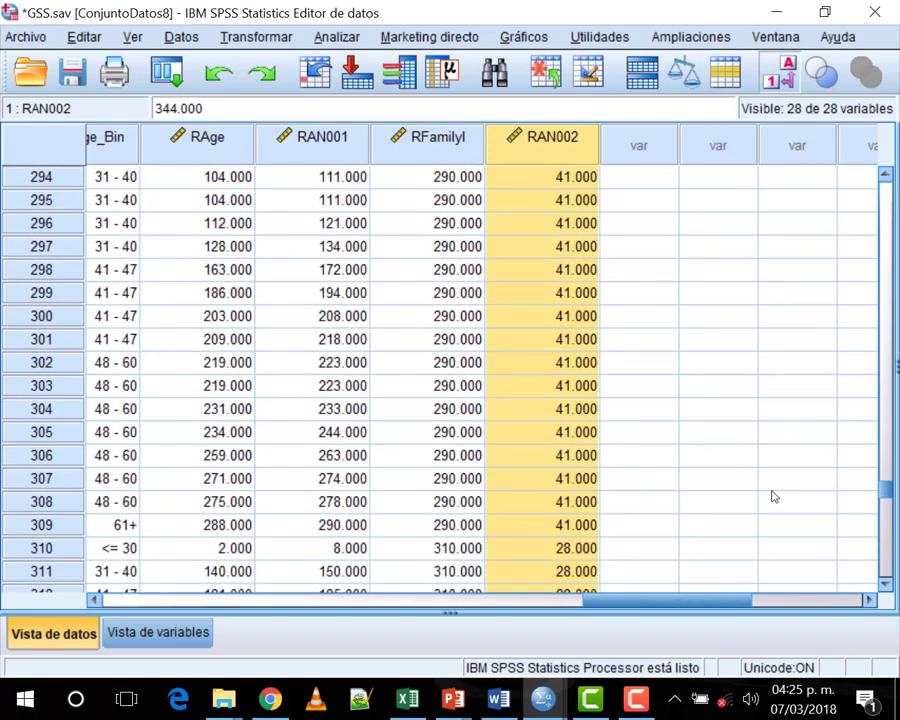
{"action": "scroll", "coordinate": [852, 206], "scroll_direction": "up", "scroll_amount": 20}
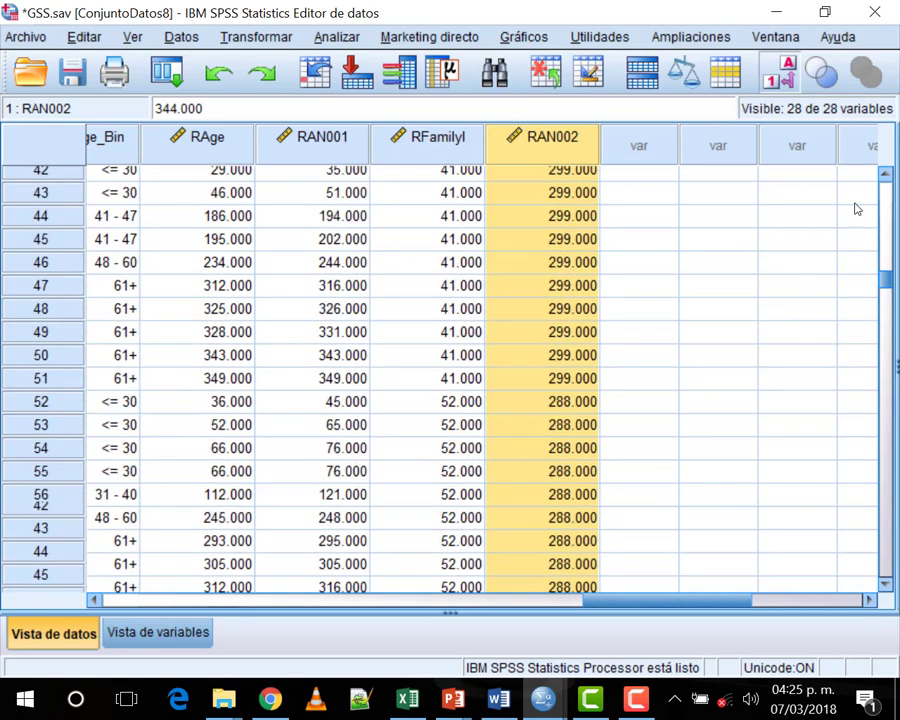
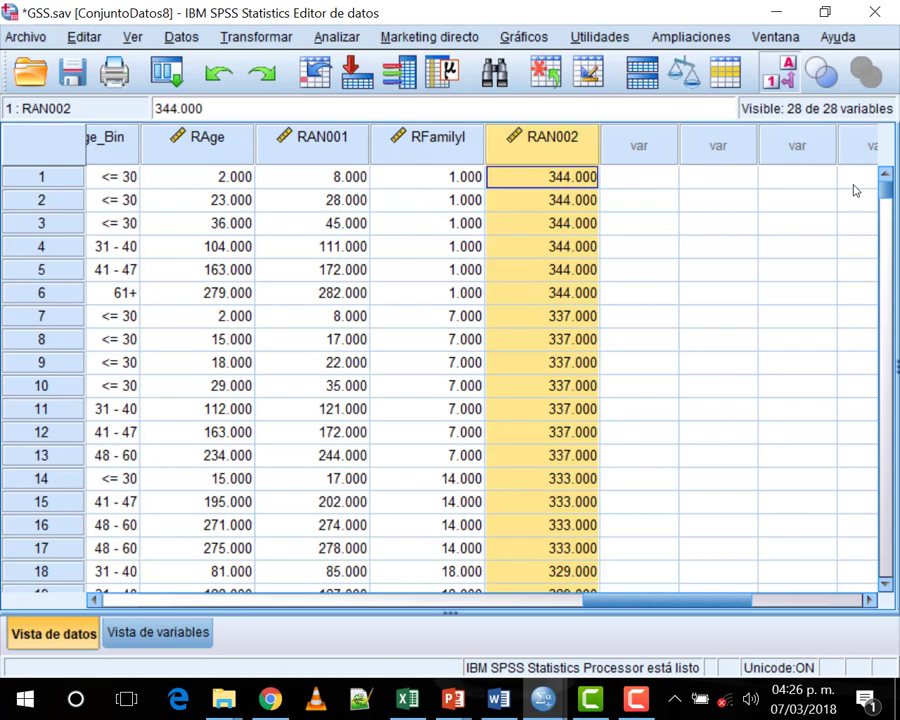
Examine the FamilyIncome values of the first case and case 349, and return to the start of the data
{"action": "left_click_drag", "start_coordinate": [615, 599], "coordinate": [94, 573]}
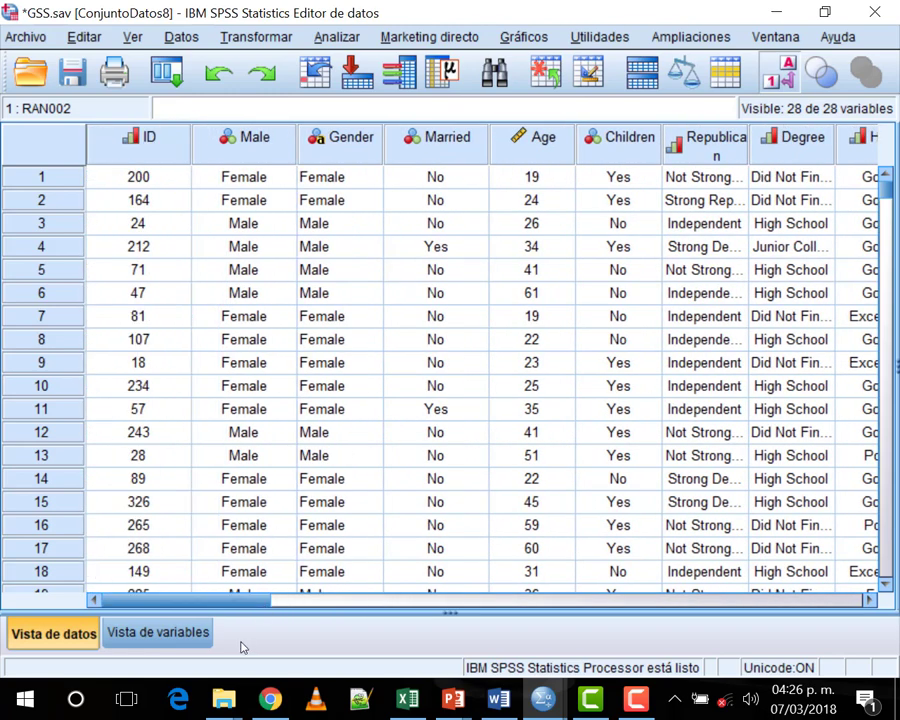
{"action": "left_click_drag", "start_coordinate": [240, 598], "coordinate": [380, 595]}
{"action": "left_click", "coordinate": [510, 178]}
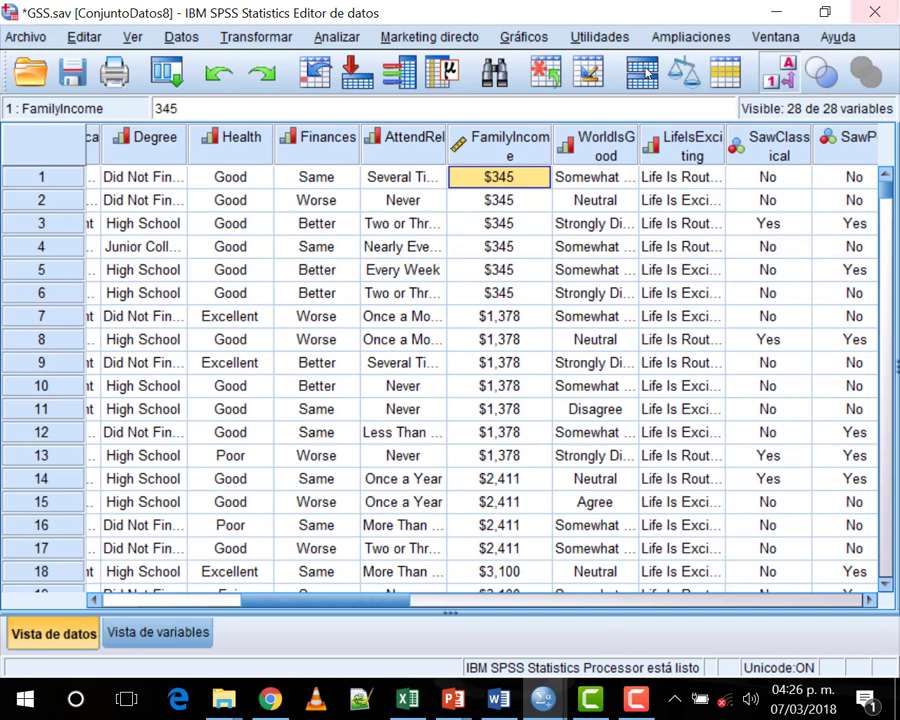
{"action": "left_click_drag", "start_coordinate": [885, 185], "coordinate": [887, 541]}
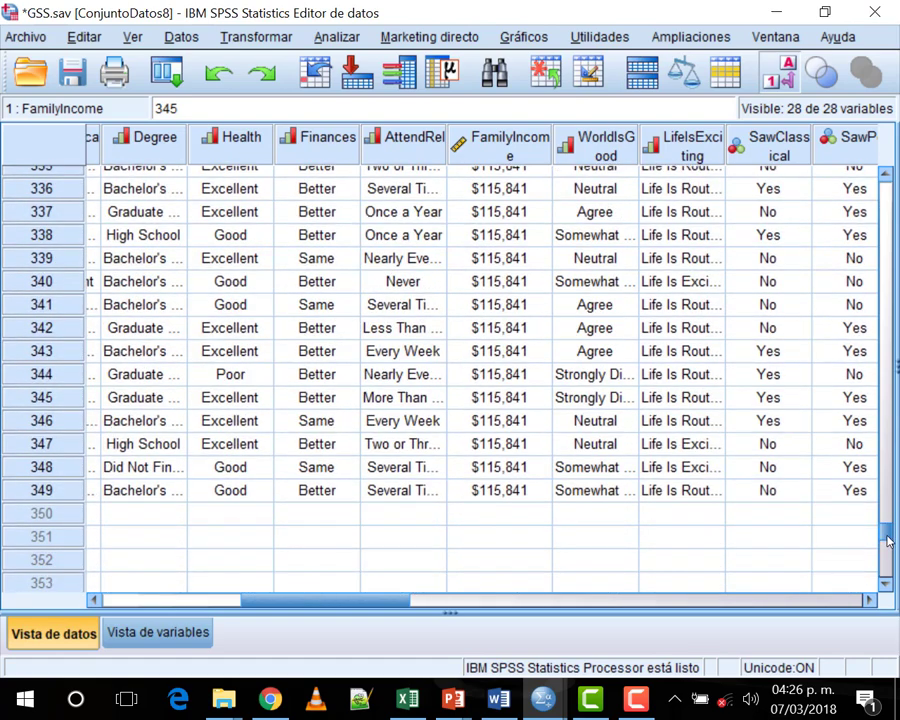
{"action": "left_click", "coordinate": [490, 488]}
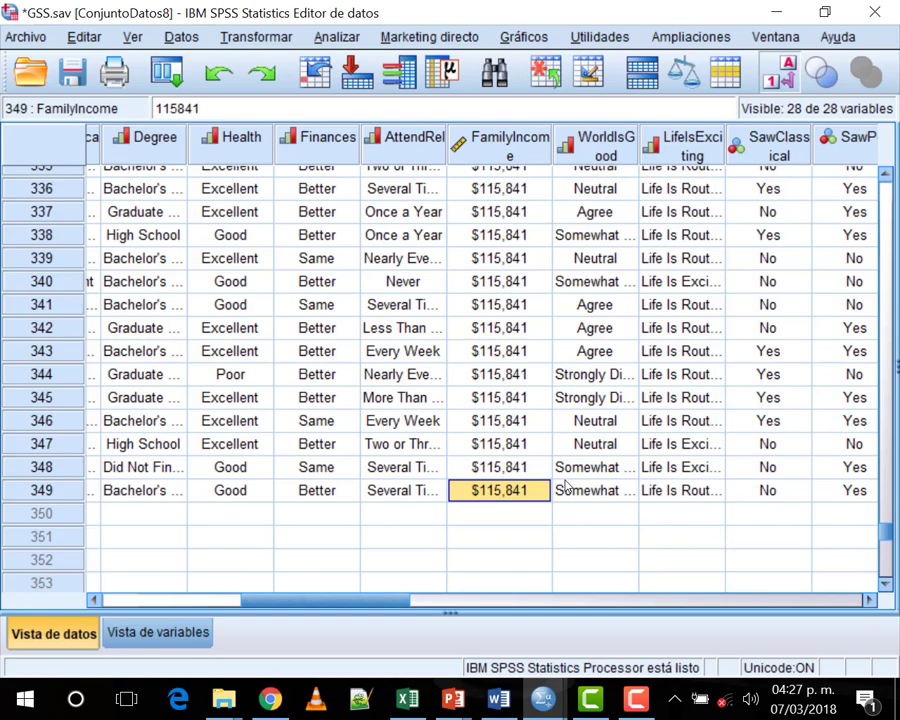
{"action": "scroll", "coordinate": [516, 378], "scroll_direction": "up", "scroll_amount": 20}
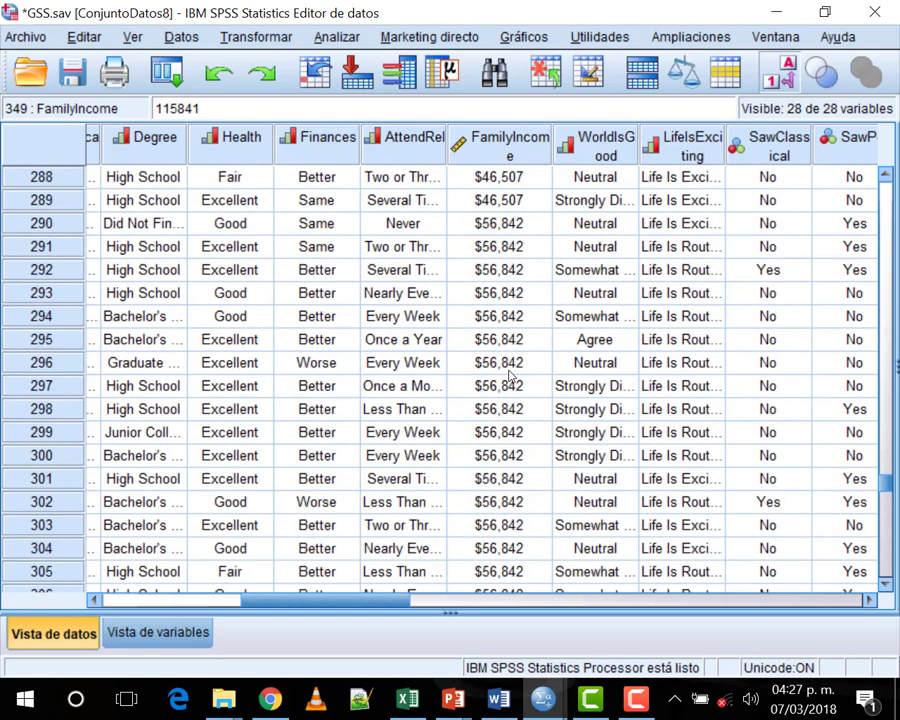
{"action": "scroll", "coordinate": [512, 384], "scroll_direction": "up", "scroll_amount": 20}
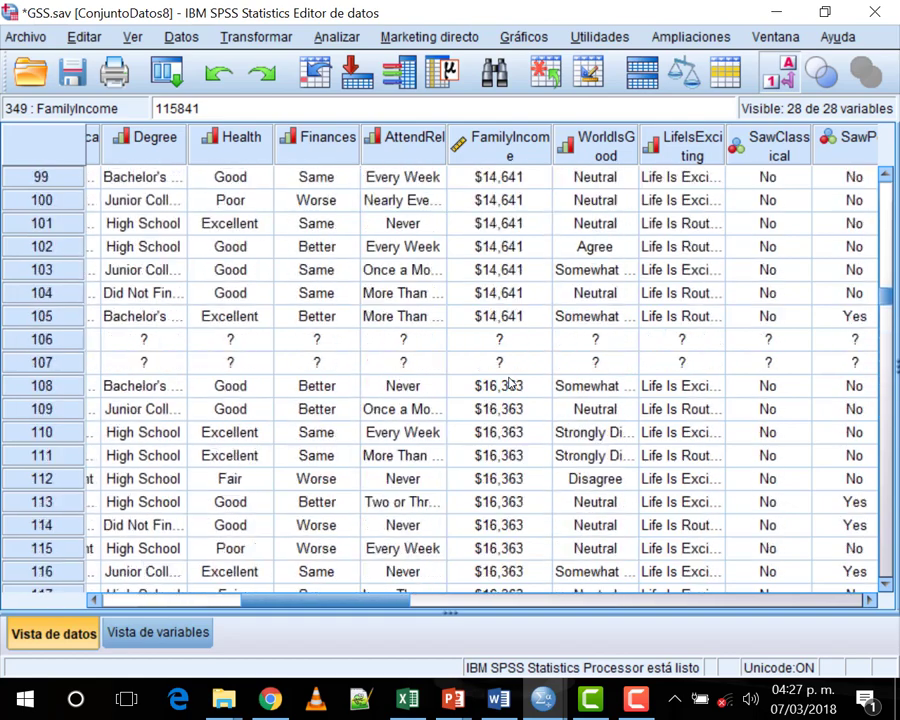
{"action": "scroll", "coordinate": [512, 383], "scroll_direction": "up", "scroll_amount": 6}
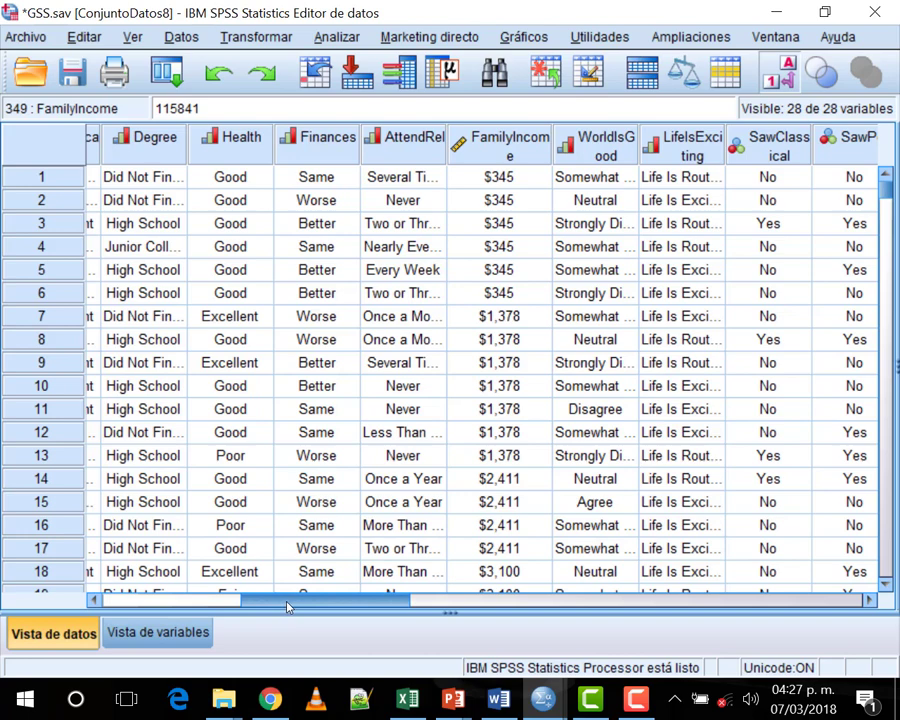
Compare FamilyIncome in case 1 and case 349 once more, and return to the rank columns of the first cases
{"action": "left_click_drag", "start_coordinate": [290, 607], "coordinate": [333, 603]}
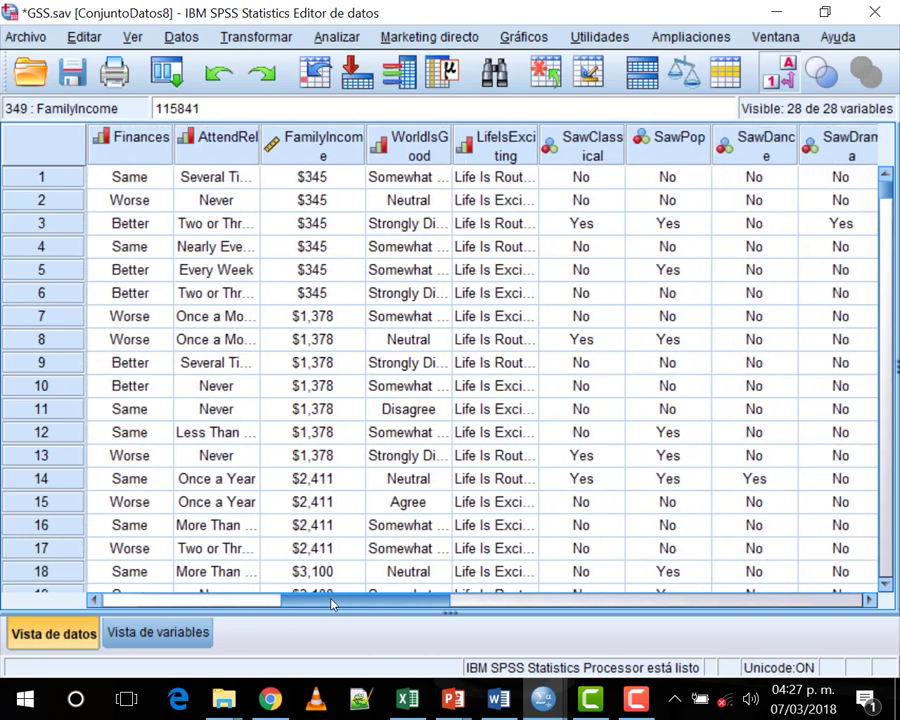
{"action": "left_click", "coordinate": [310, 177]}
{"action": "left_click_drag", "start_coordinate": [886, 185], "coordinate": [893, 545]}
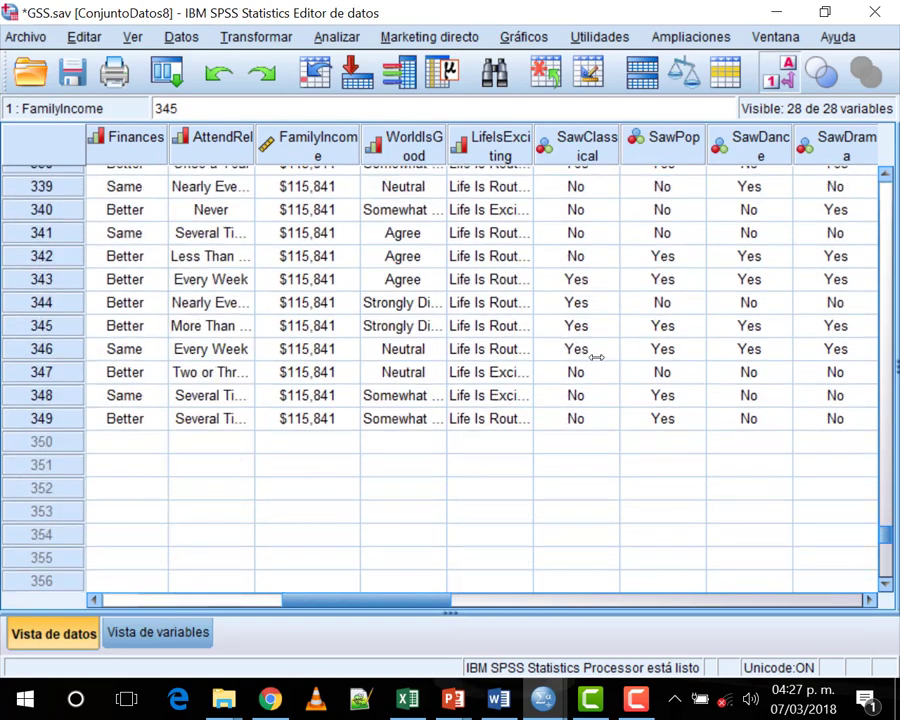
{"action": "left_click", "coordinate": [316, 425]}
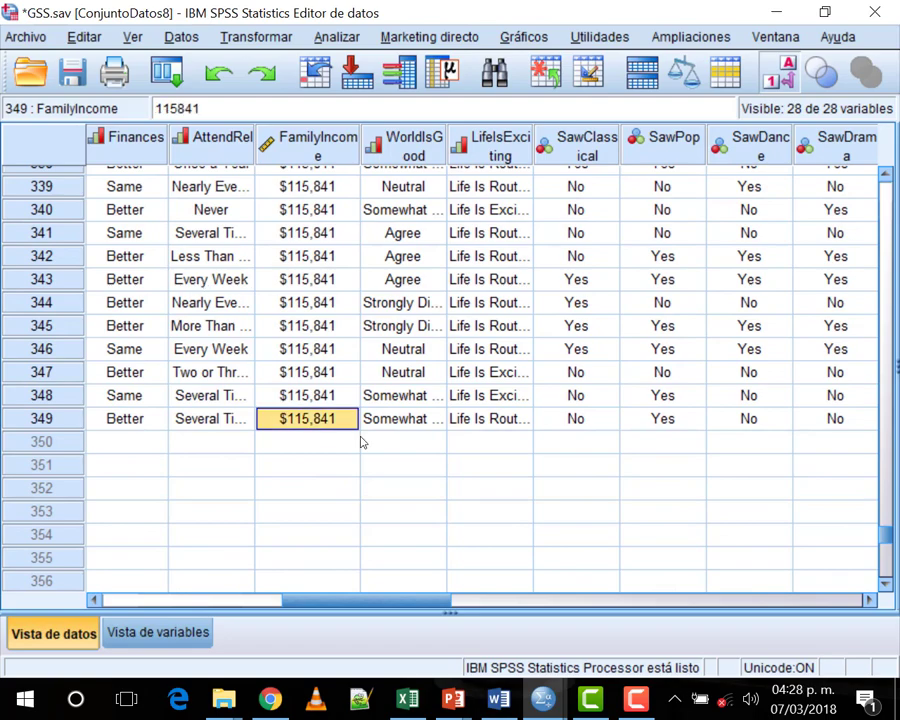
{"action": "left_click_drag", "start_coordinate": [886, 548], "coordinate": [868, 178]}
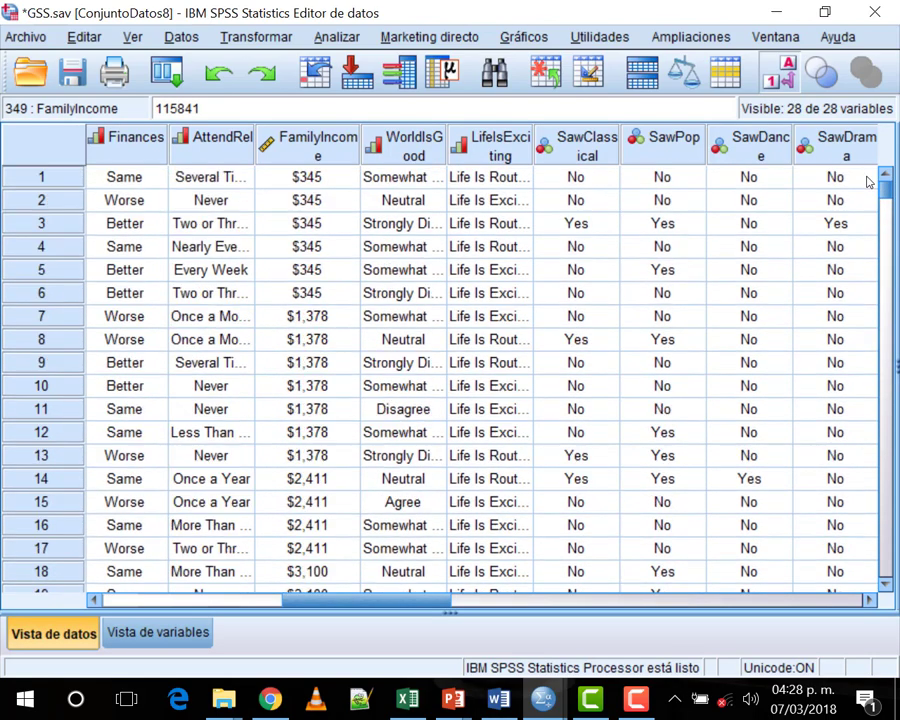
{"action": "left_click_drag", "start_coordinate": [452, 600], "coordinate": [713, 597]}
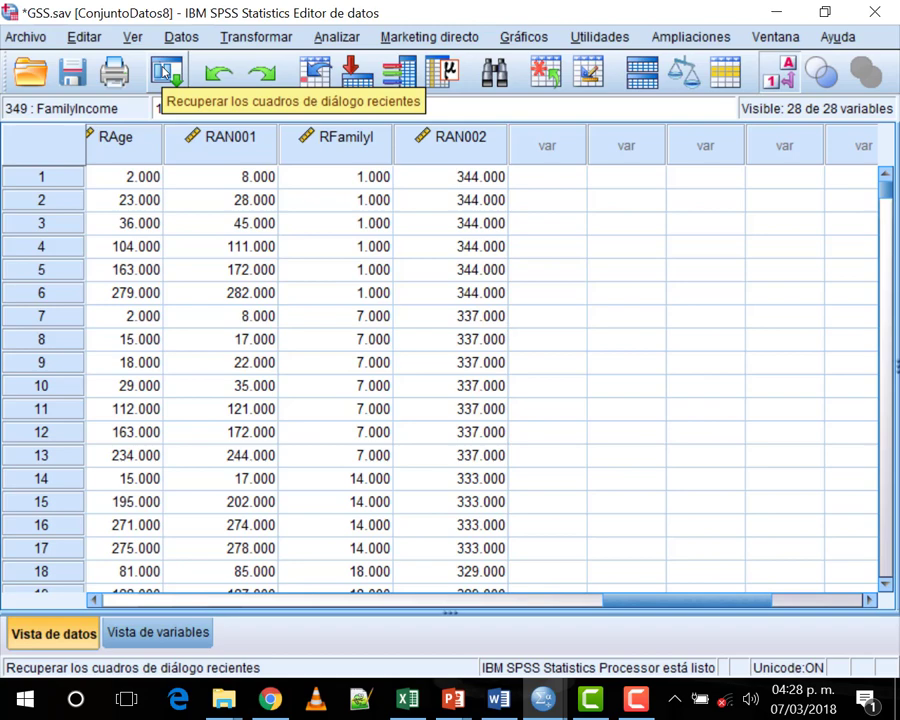
Begin computing a variable and insert the Sum function from the Estadísticas group into the numeric expression
{"action": "left_click", "coordinate": [243, 38]}
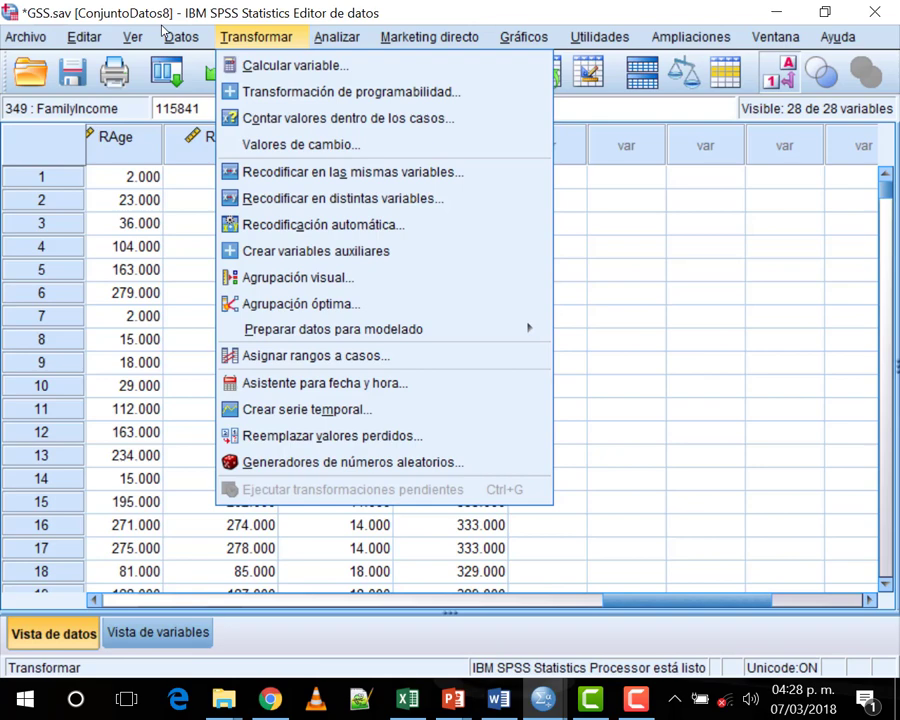
{"action": "left_click", "coordinate": [268, 65]}
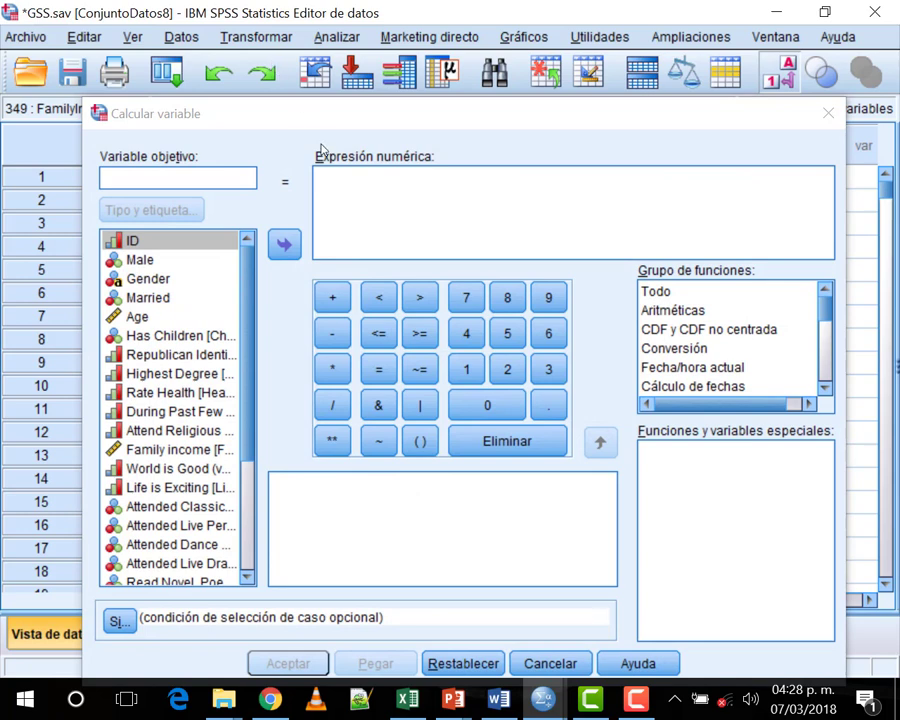
{"action": "left_click", "coordinate": [829, 378]}
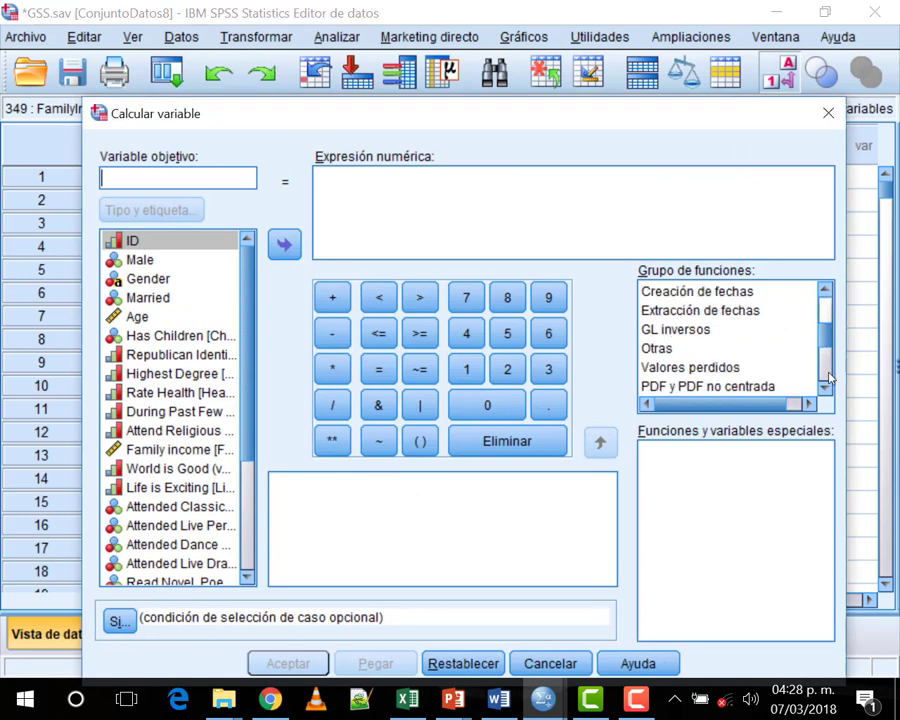
{"action": "scroll", "coordinate": [829, 378], "scroll_direction": "down", "scroll_amount": 3}
{"action": "scroll", "coordinate": [829, 378], "scroll_direction": "up", "scroll_amount": 2}
{"action": "scroll", "coordinate": [829, 378], "scroll_direction": "down", "scroll_amount": 2}
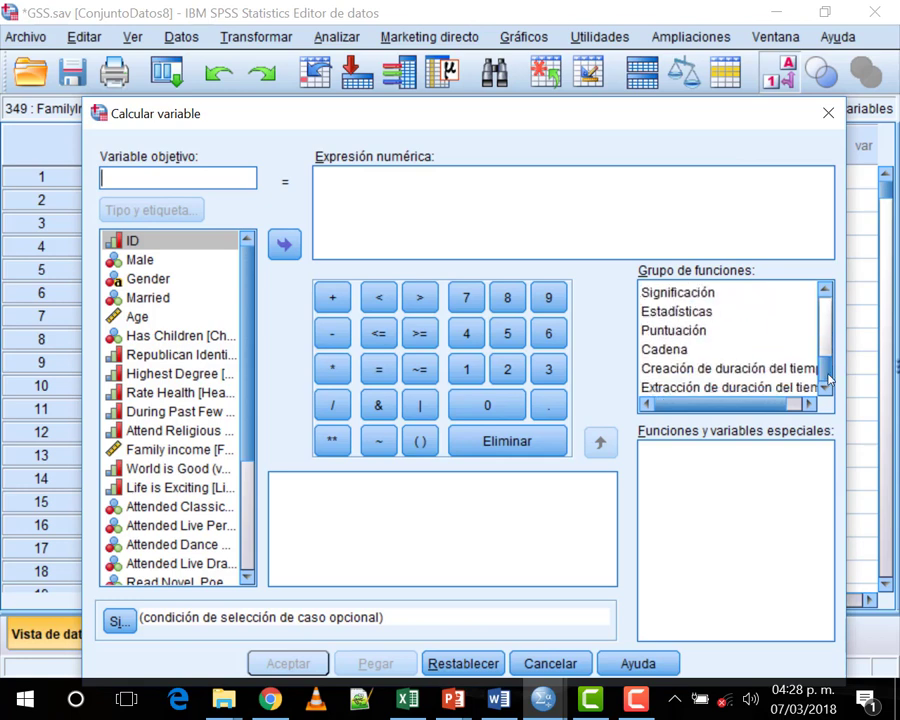
{"action": "left_click", "coordinate": [706, 310]}
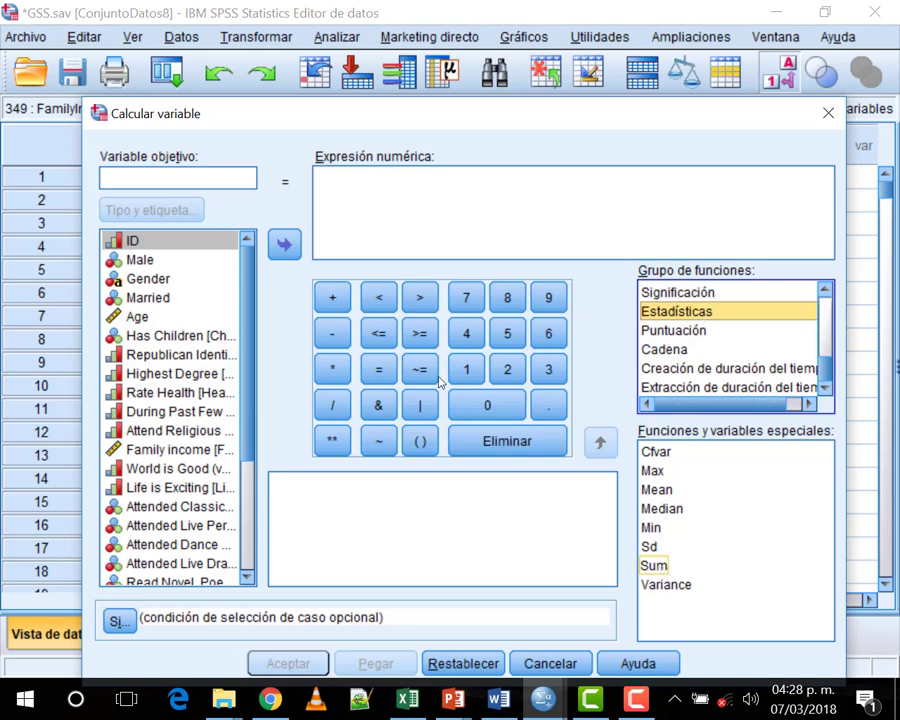
{"action": "double_click", "coordinate": [658, 567]}
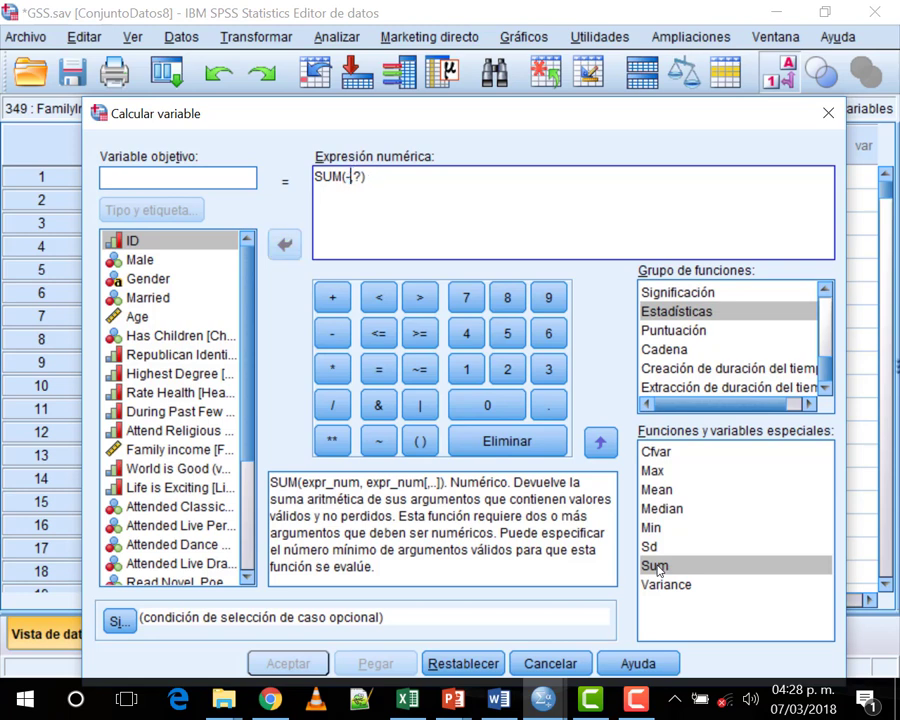
Fill in the SUM arguments with -120000 and the Family income variable
{"action": "type", "text": "-120000"}
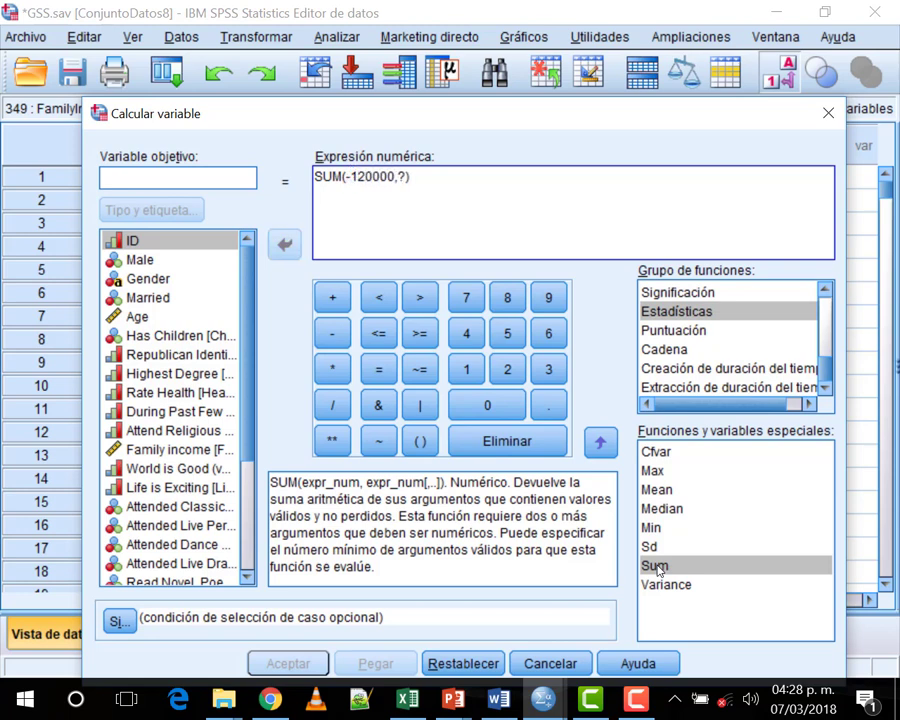
{"action": "double_click", "coordinate": [402, 177]}
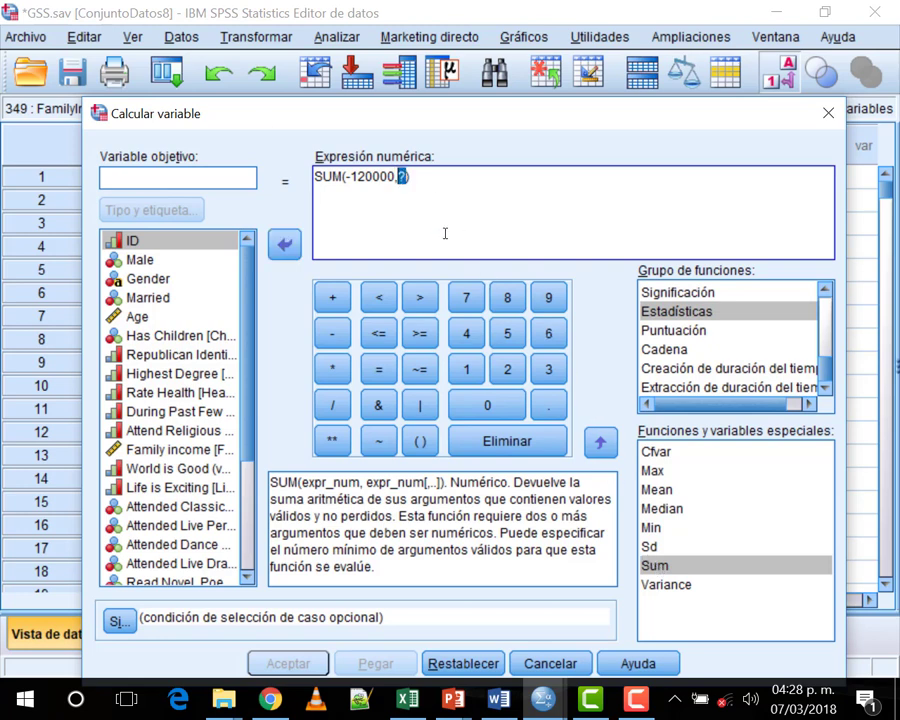
{"action": "double_click", "coordinate": [160, 449]}
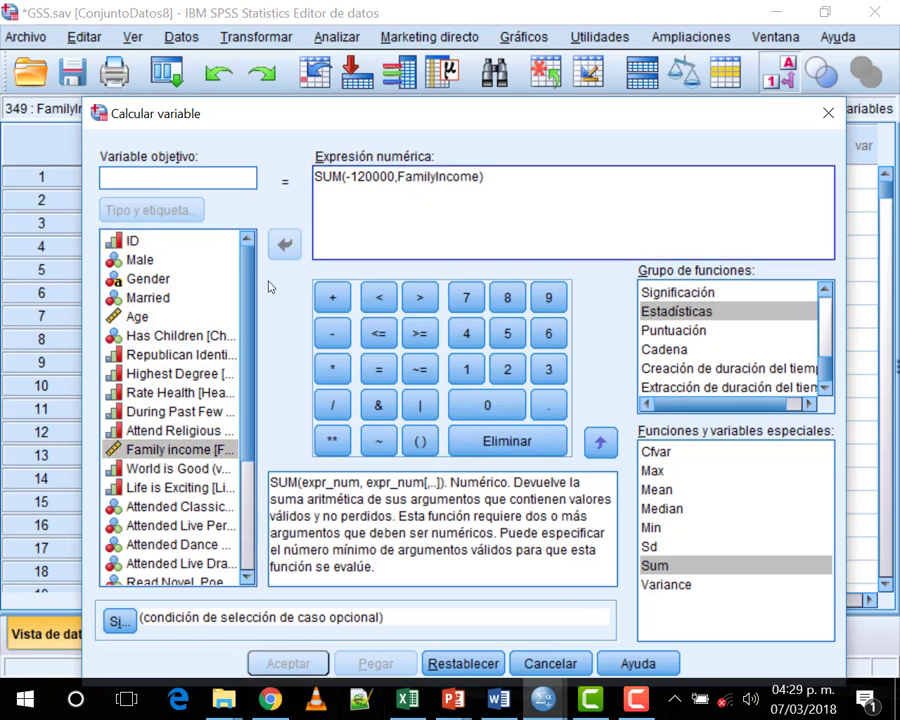
Name the target variable calculoIngre and run the computation
{"action": "left_click", "coordinate": [172, 177]}
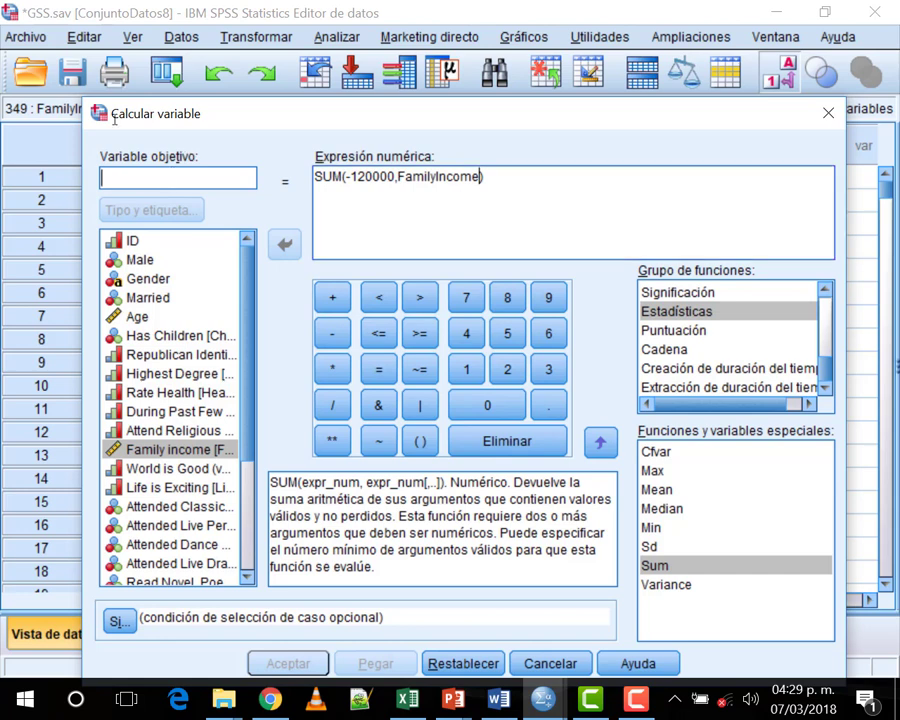
{"action": "type", "text": "calcul"}
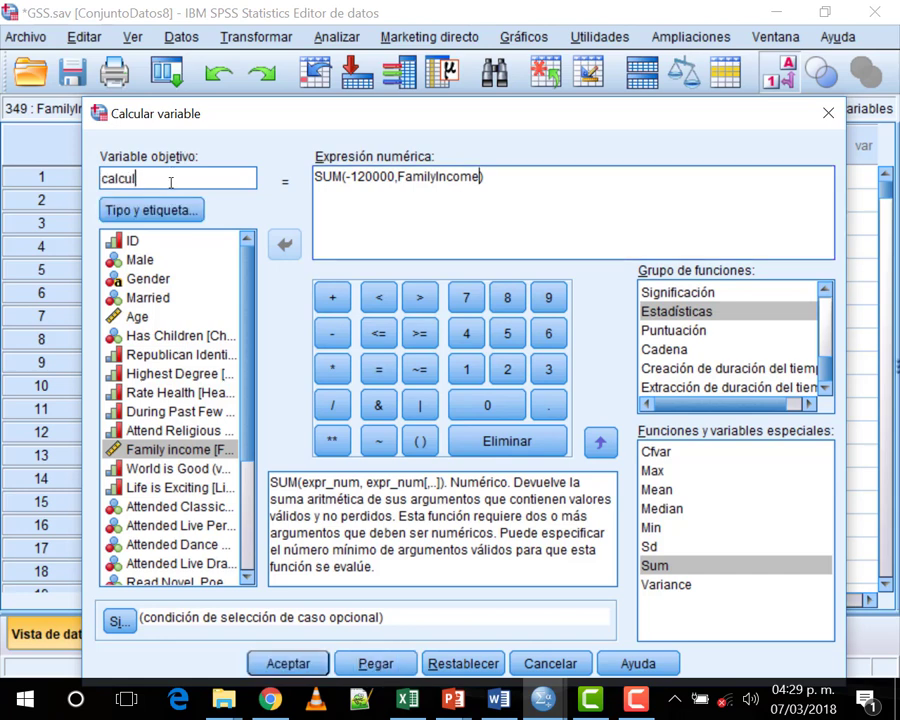
{"action": "type", "text": "oIngre"}
{"action": "key", "text": "Return"}
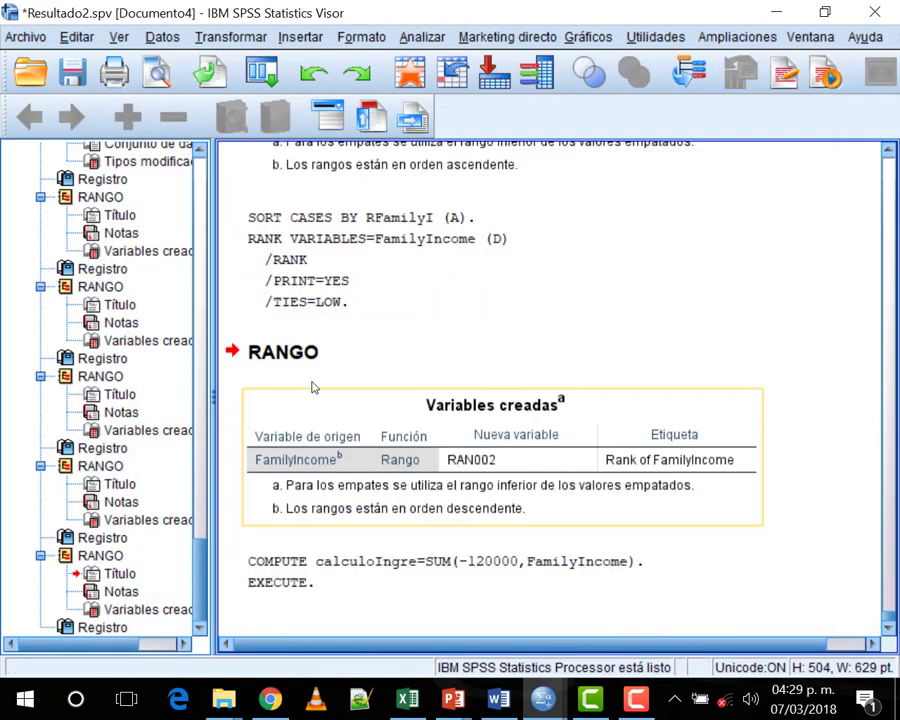
Return to the GSS data, review the calculoIngre column, and select its value for case 1
{"action": "left_click", "coordinate": [543, 698]}
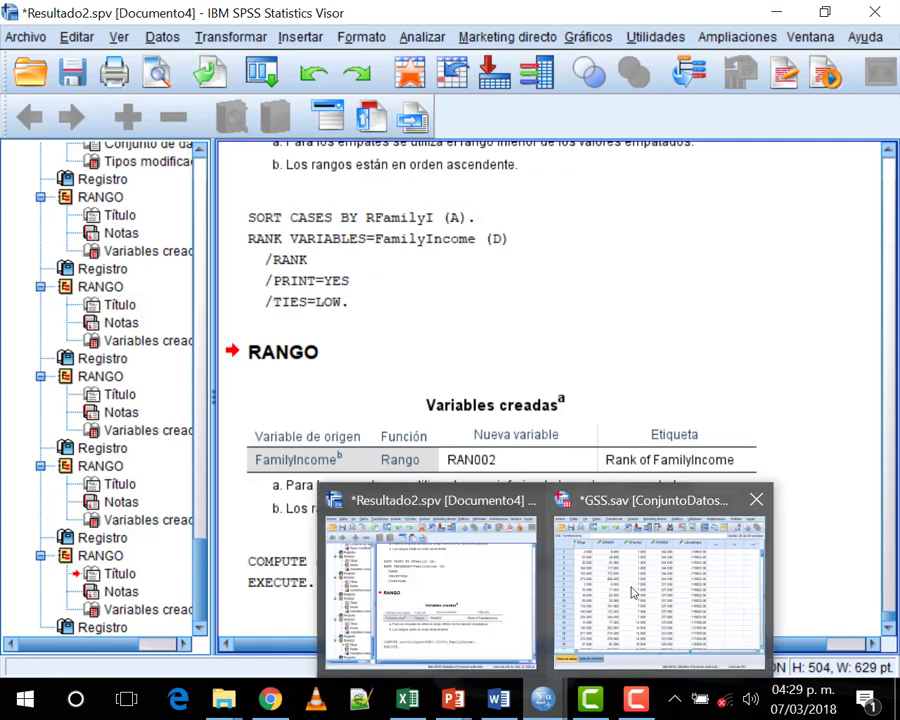
{"action": "left_click", "coordinate": [632, 592]}
{"action": "scroll", "coordinate": [394, 596], "scroll_direction": "left", "scroll_amount": 10}
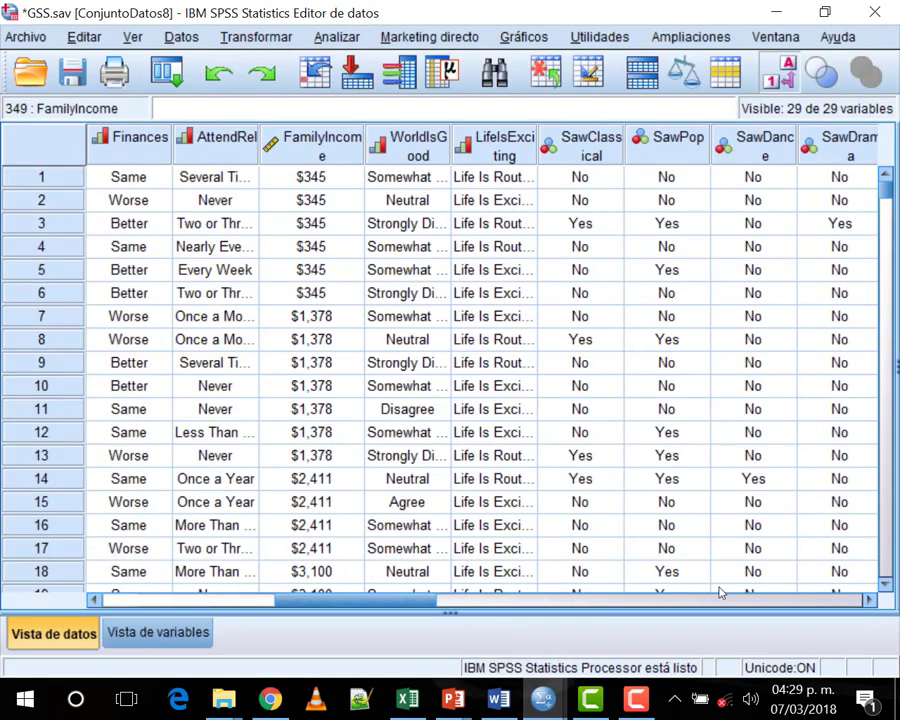
{"action": "scroll", "coordinate": [720, 596], "scroll_direction": "right", "scroll_amount": 15}
{"action": "scroll", "coordinate": [756, 596], "scroll_direction": "left", "scroll_amount": 5}
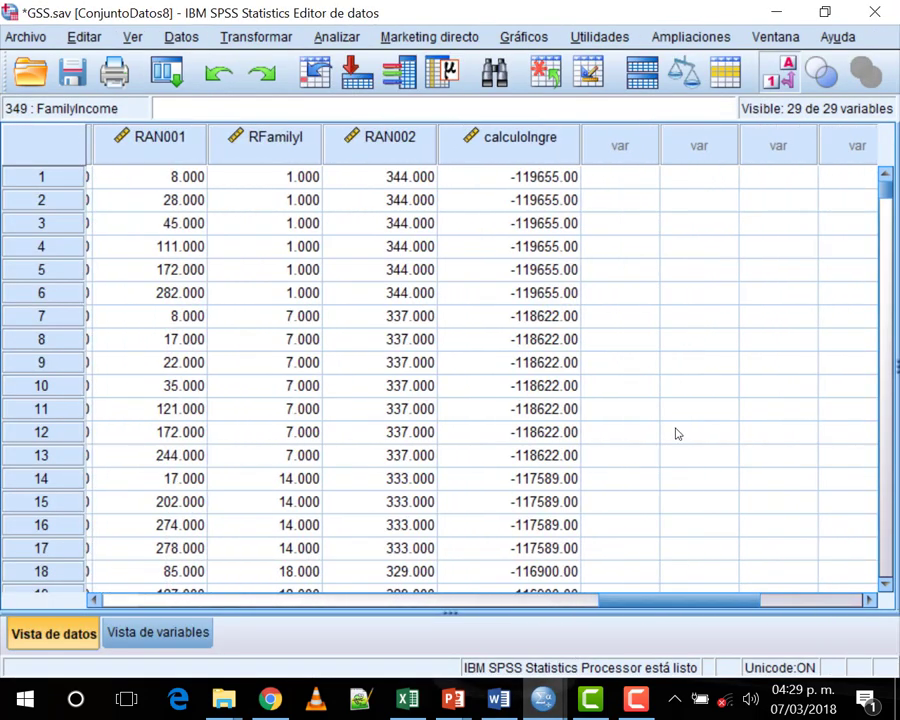
{"action": "scroll", "coordinate": [677, 422], "scroll_direction": "down", "scroll_amount": 20}
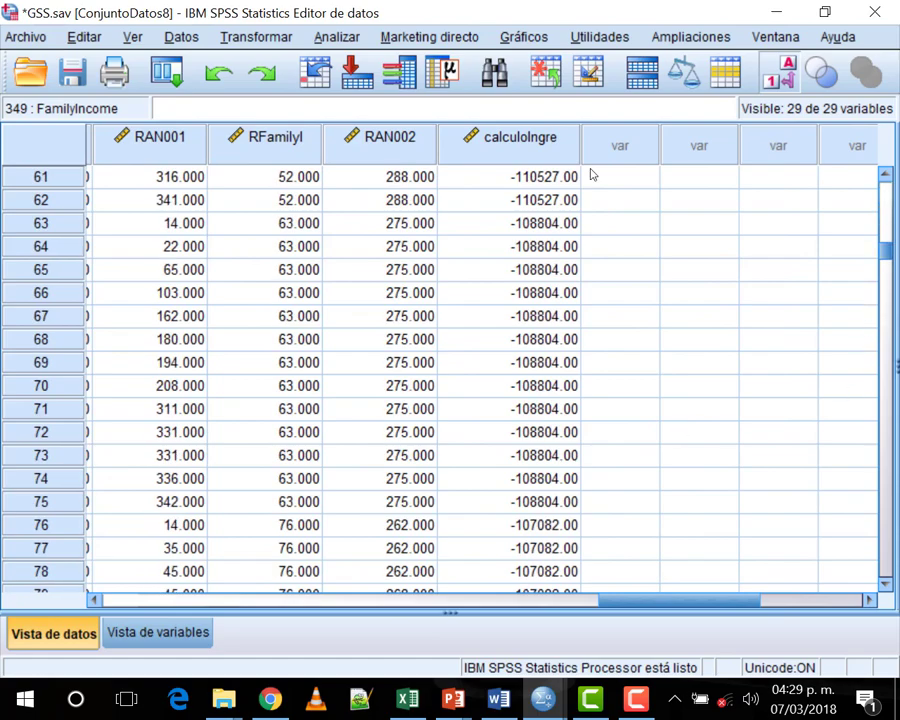
{"action": "left_click_drag", "start_coordinate": [886, 250], "coordinate": [858, 146]}
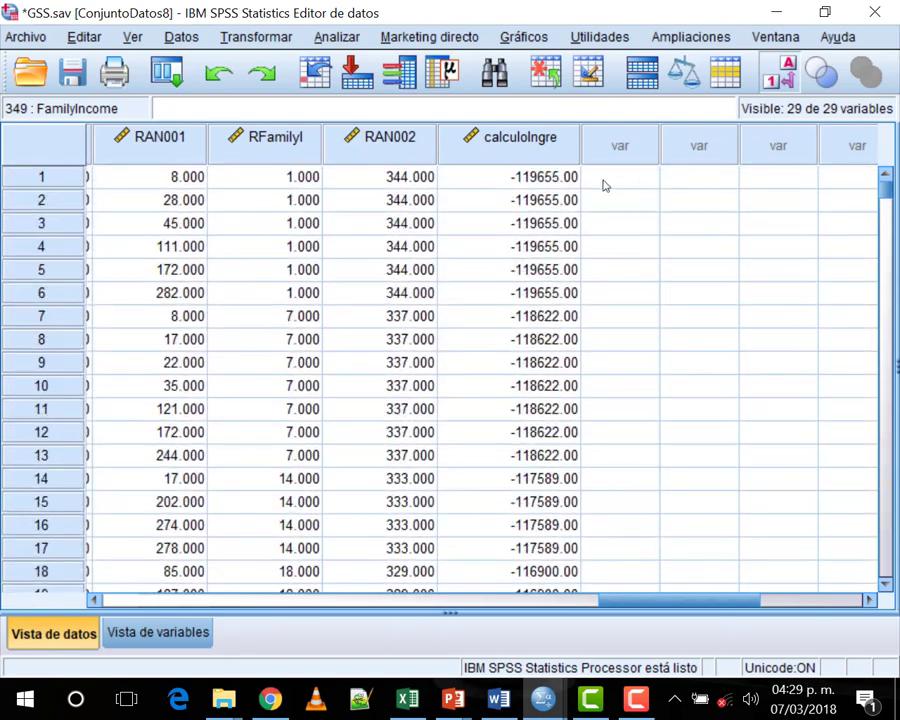
{"action": "left_click", "coordinate": [520, 177]}
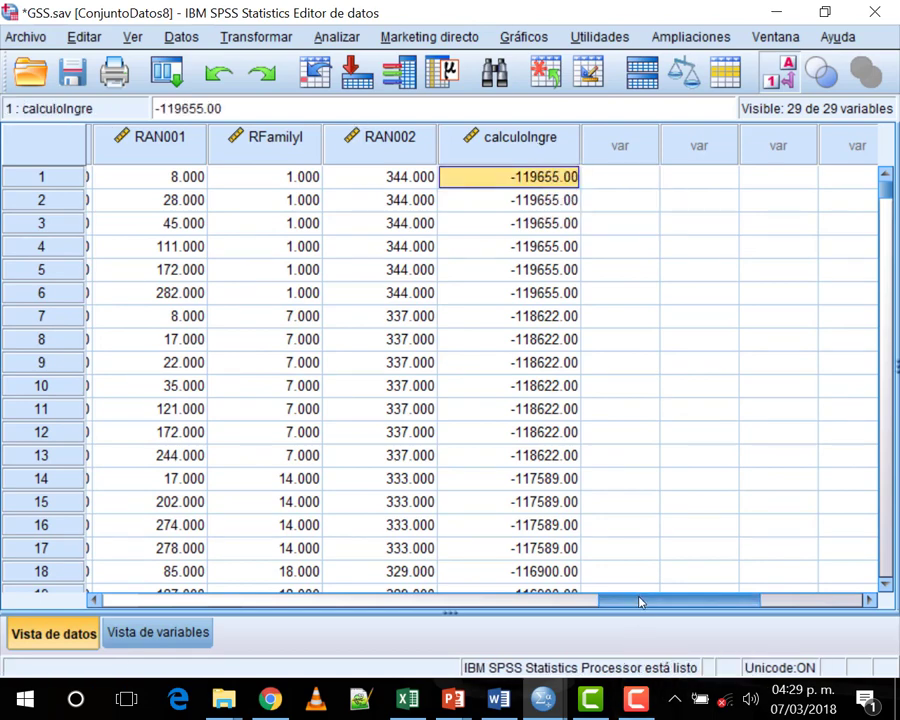
Check FamilyIncome in case 1 against calculoIngre, and review the computed values in further cases
{"action": "left_click_drag", "start_coordinate": [640, 601], "coordinate": [285, 562]}
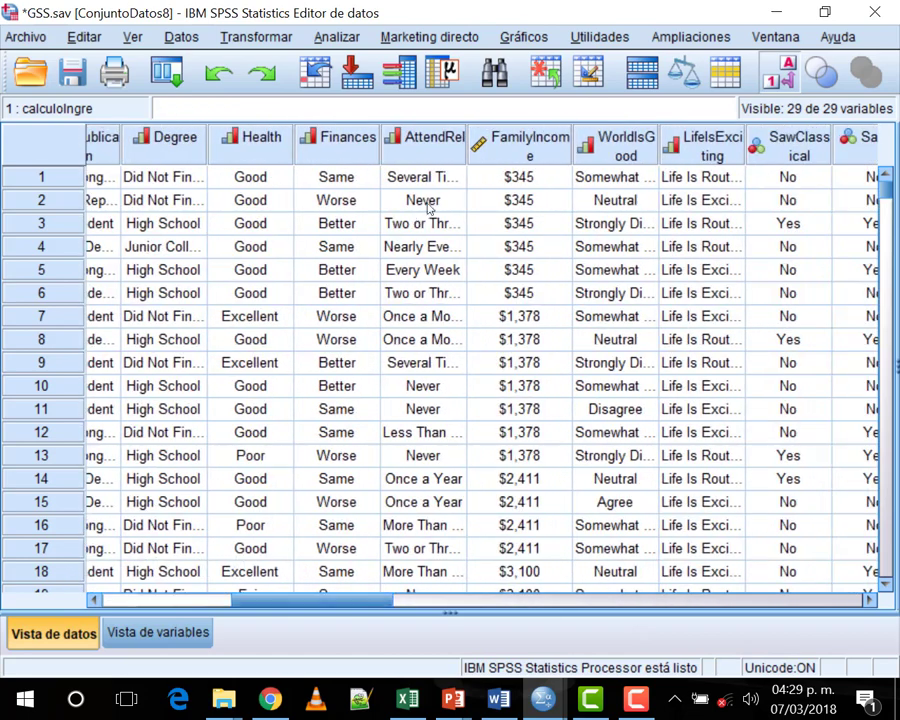
{"action": "left_click", "coordinate": [510, 176]}
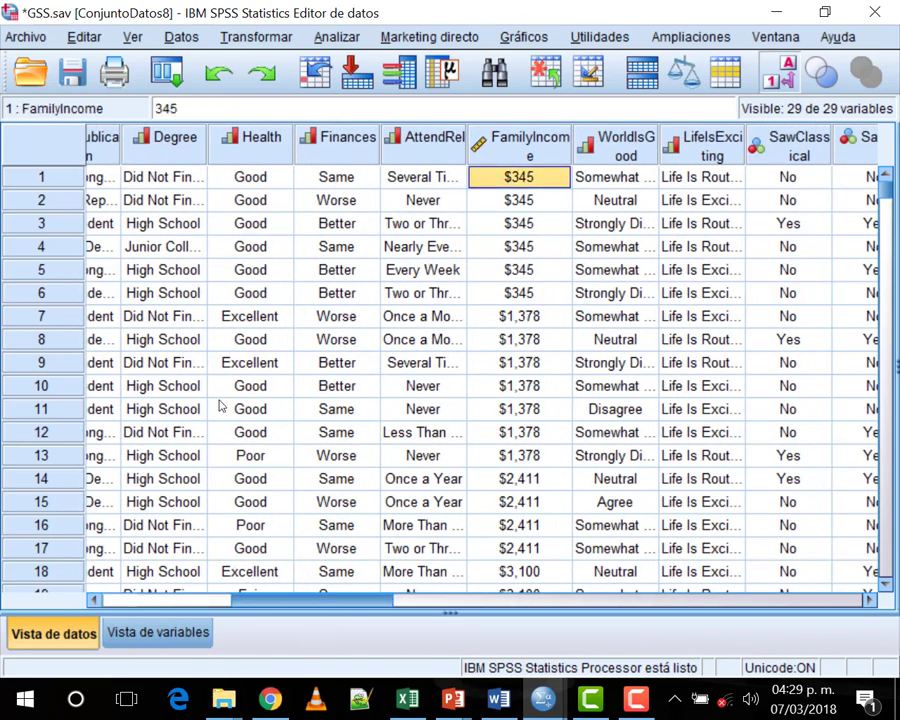
{"action": "scroll", "coordinate": [220, 404], "scroll_direction": "right", "scroll_amount": 10}
{"action": "scroll", "coordinate": [695, 517], "scroll_direction": "left", "scroll_amount": 3}
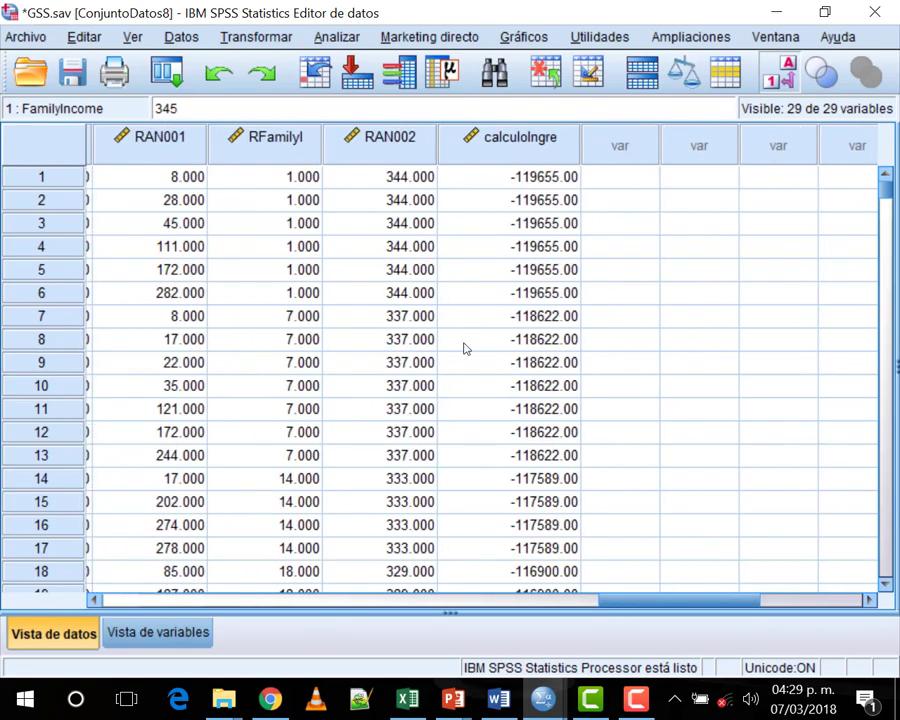
{"action": "scroll", "coordinate": [680, 483], "scroll_direction": "down", "scroll_amount": 14}
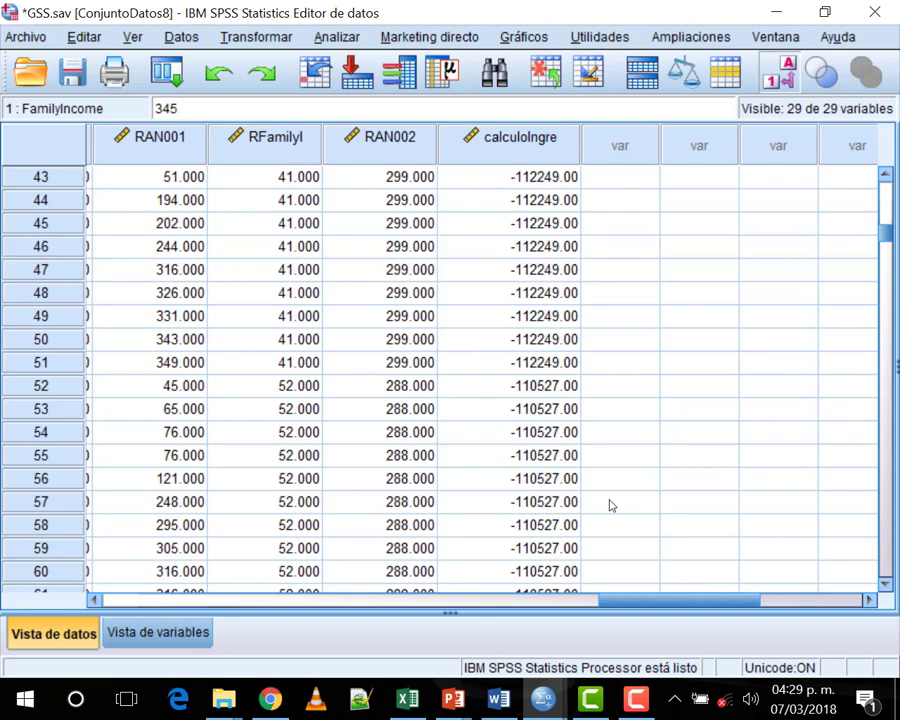
{"action": "scroll", "coordinate": [684, 402], "scroll_direction": "up", "scroll_amount": 14}
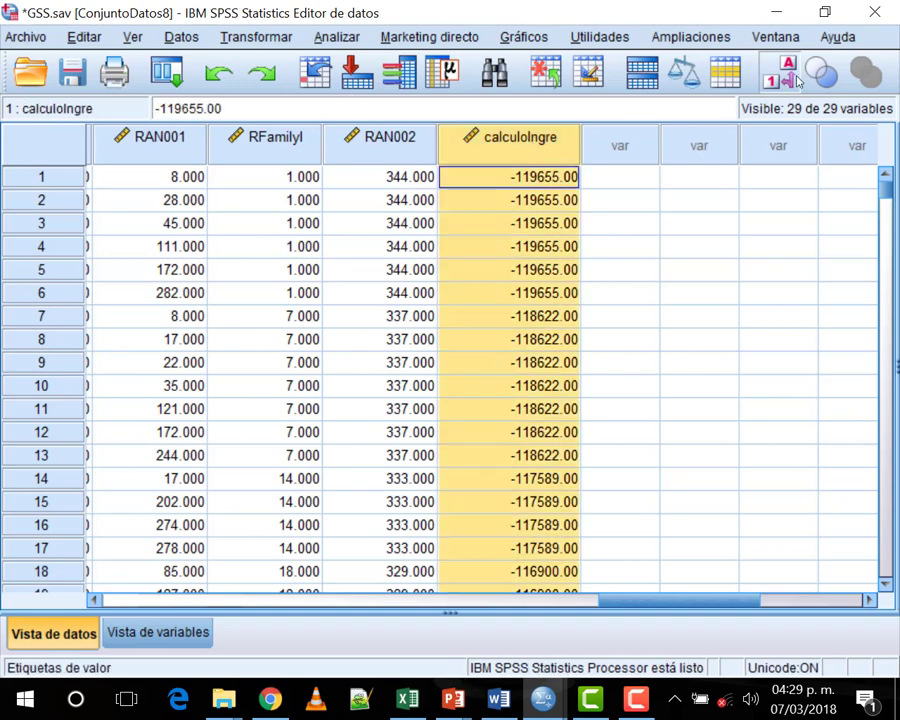
Sort the cases by calculoIngre in ascending order, followed by descending order
{"action": "right_click", "coordinate": [512, 138]}
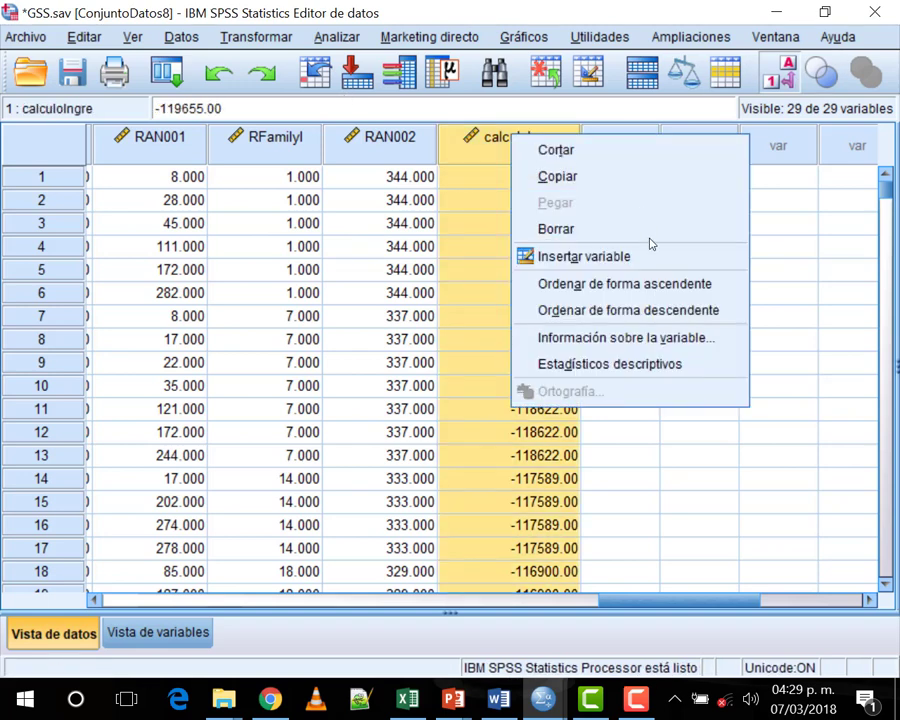
{"action": "left_click", "coordinate": [694, 286]}
{"action": "right_click", "coordinate": [526, 146]}
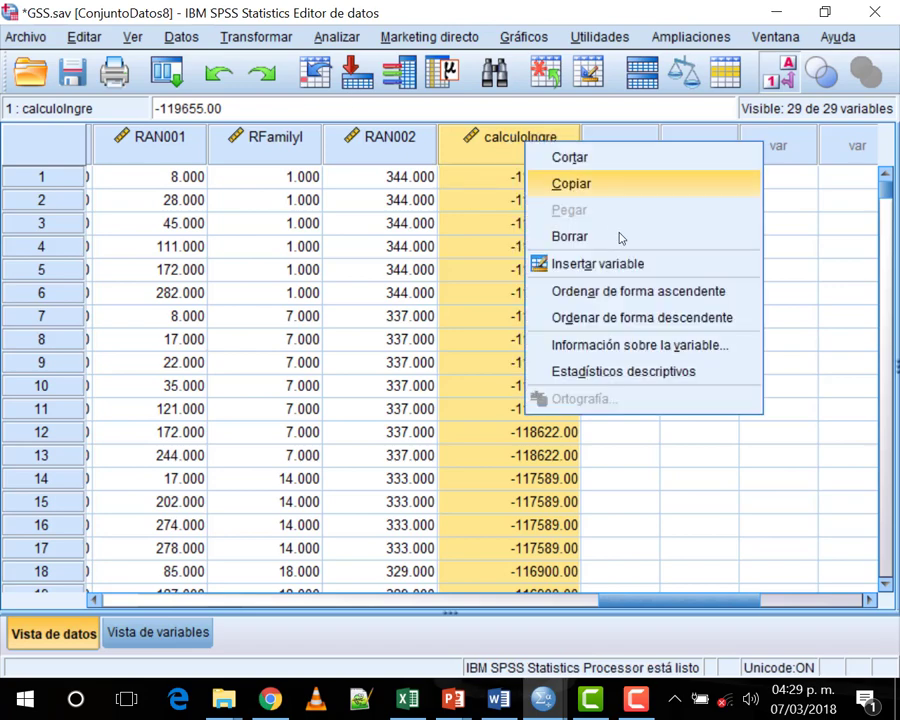
{"action": "left_click", "coordinate": [620, 316]}
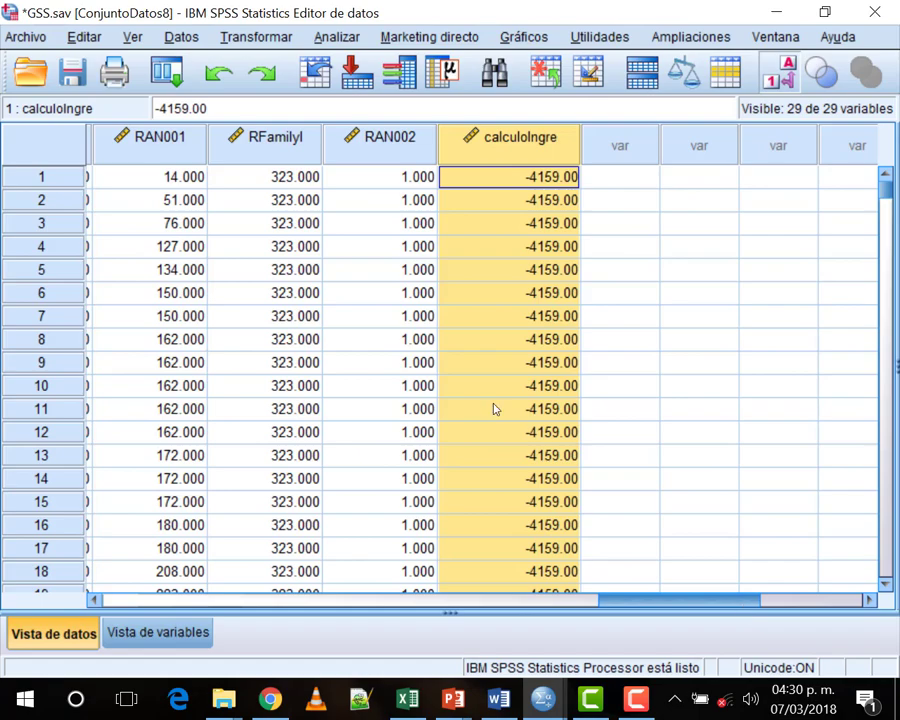
Delete the calculoIngre variable from the data
{"action": "mouse_move", "coordinate": [741, 609]}
{"action": "left_mouse_down"}
{"action": "mouse_move", "coordinate": [188, 607]}
{"action": "mouse_move", "coordinate": [406, 607]}
{"action": "left_mouse_up"}
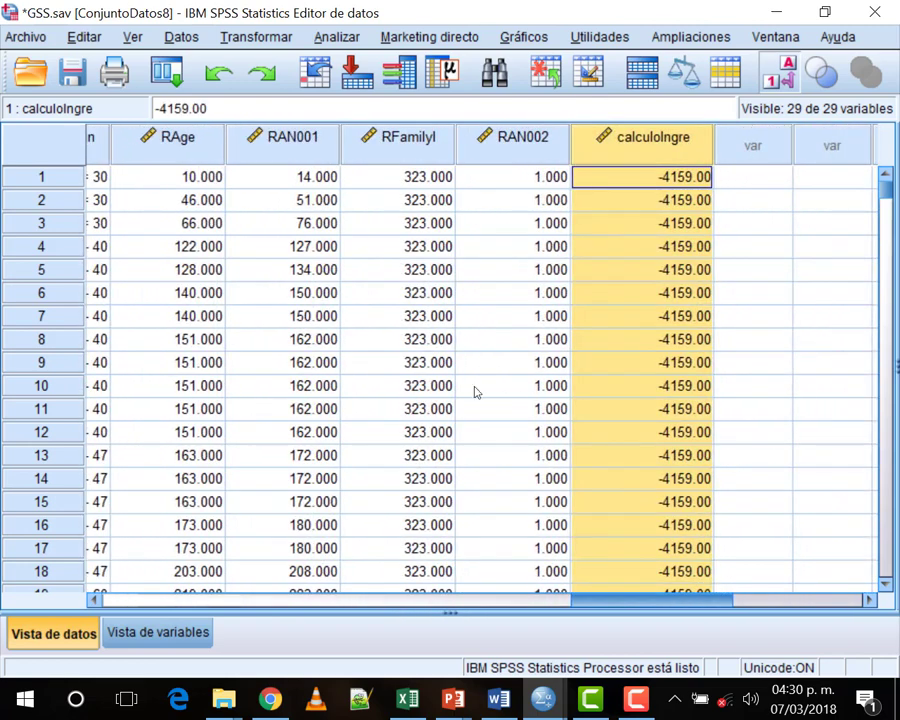
{"action": "mouse_move", "coordinate": [280, 152]}
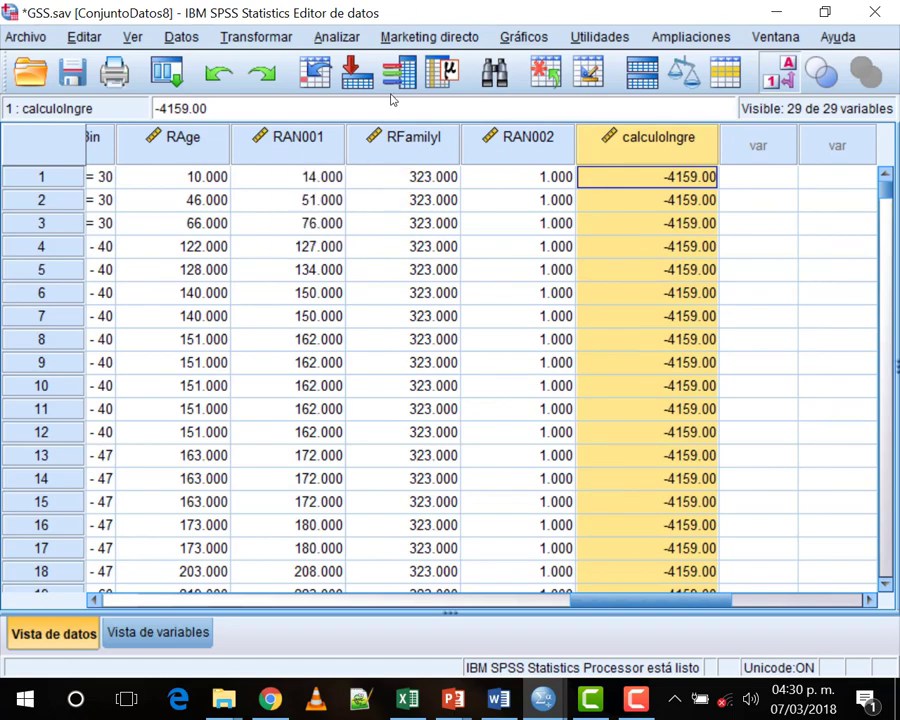
{"action": "right_click", "coordinate": [638, 131]}
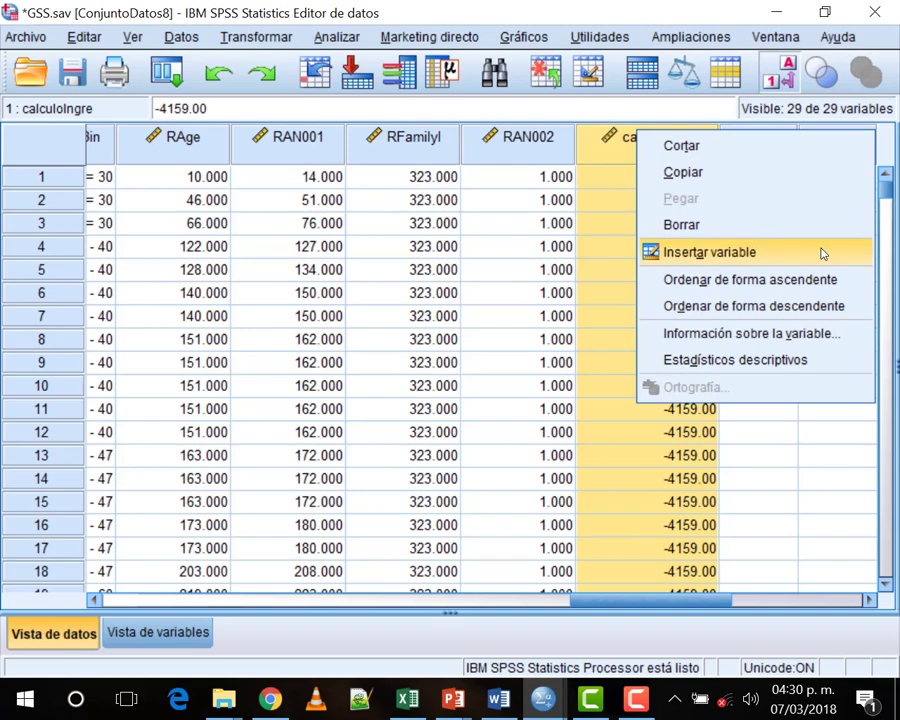
{"action": "key", "text": "Return"}
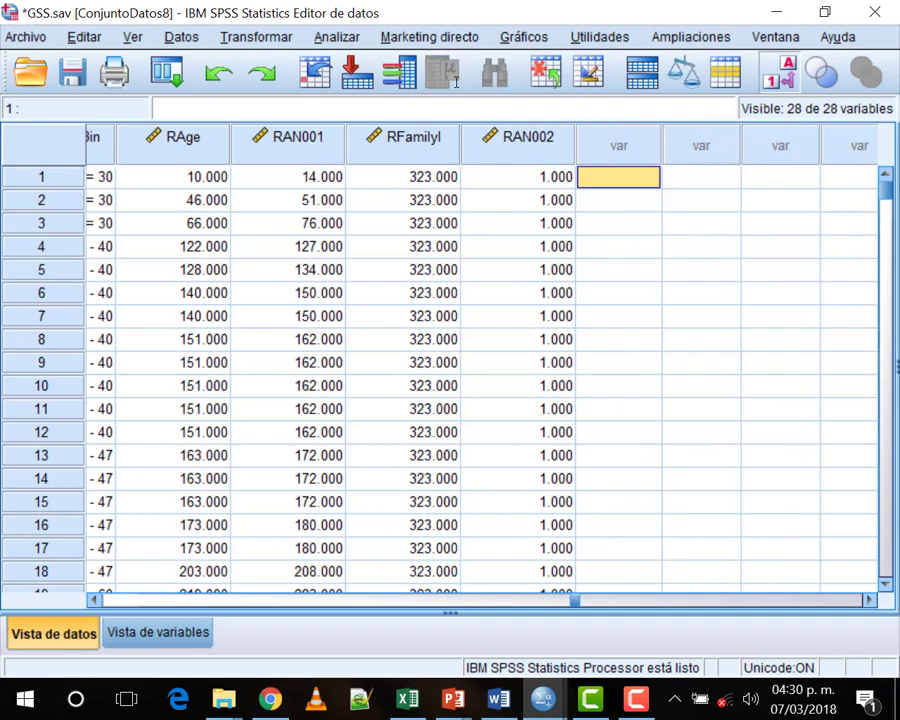
Reopen the variable computation, browse the function groups, and review the functions in the Aritméticas group
{"action": "left_click", "coordinate": [257, 37]}
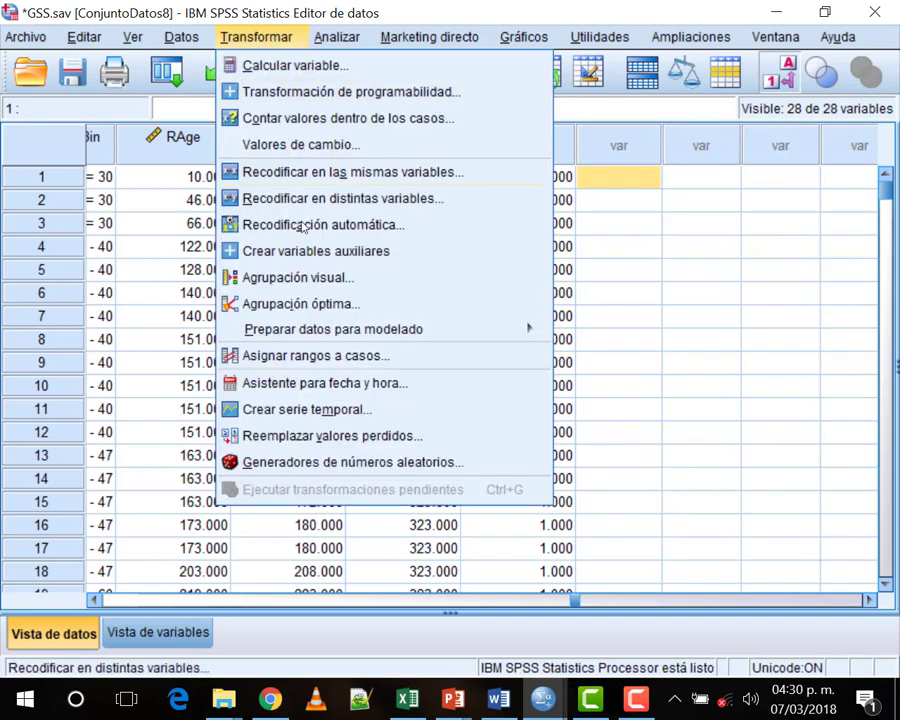
{"action": "left_click", "coordinate": [314, 77]}
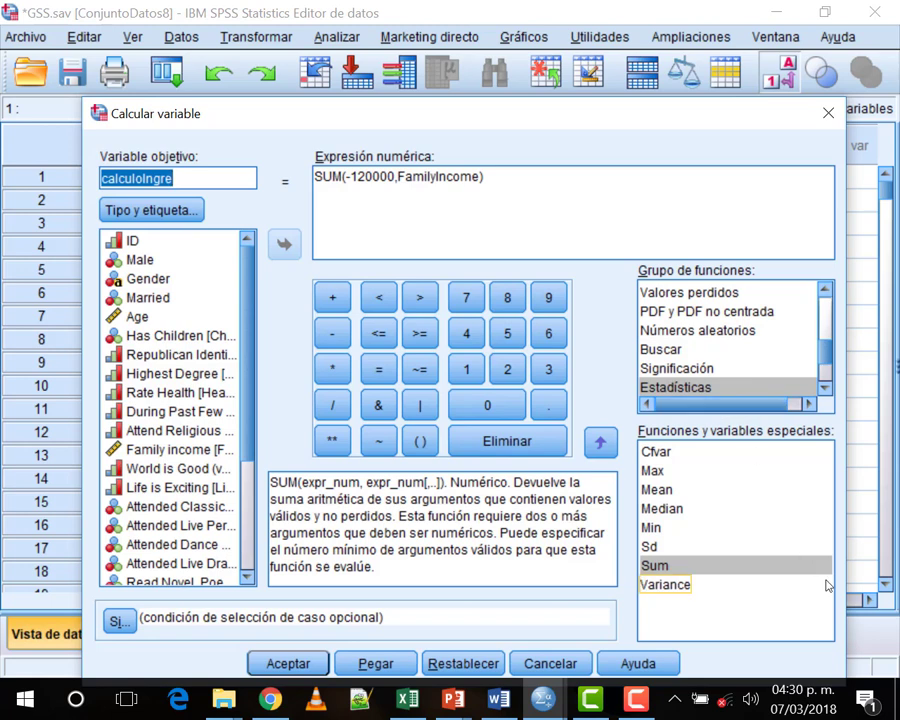
{"action": "scroll", "coordinate": [825, 363], "scroll_direction": "down", "scroll_amount": 2}
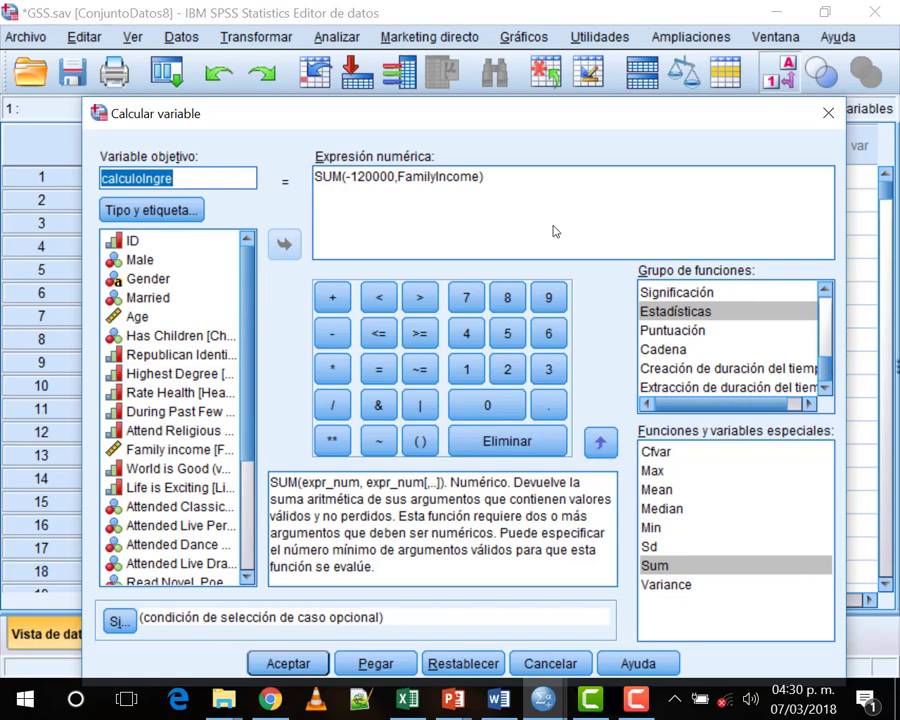
{"action": "scroll", "coordinate": [826, 370], "scroll_direction": "up", "scroll_amount": 2}
{"action": "scroll", "coordinate": [826, 370], "scroll_direction": "down", "scroll_amount": 2}
{"action": "scroll", "coordinate": [826, 385], "scroll_direction": "up", "scroll_amount": 5}
{"action": "left_click", "coordinate": [811, 311]}
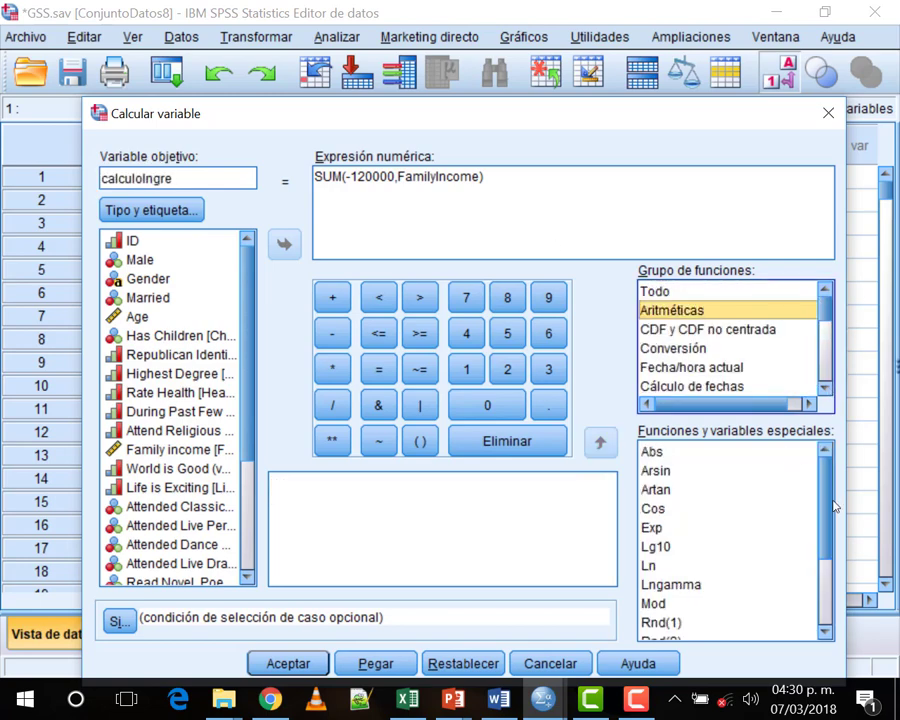
{"action": "scroll", "coordinate": [832, 507], "scroll_direction": "down", "scroll_amount": 2}
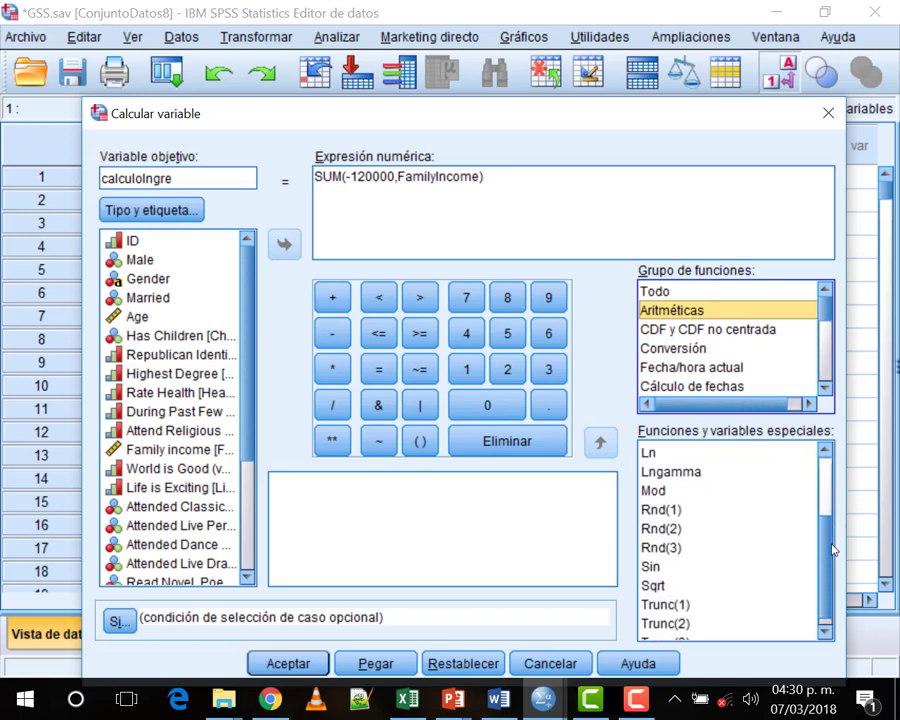
Review the Exp function in the Aritméticas group, clear the numeric expression, and insert EXP as the new expression
{"action": "scroll", "coordinate": [832, 548], "scroll_direction": "down", "scroll_amount": 1}
{"action": "left_click_drag", "start_coordinate": [832, 584], "coordinate": [820, 496]}
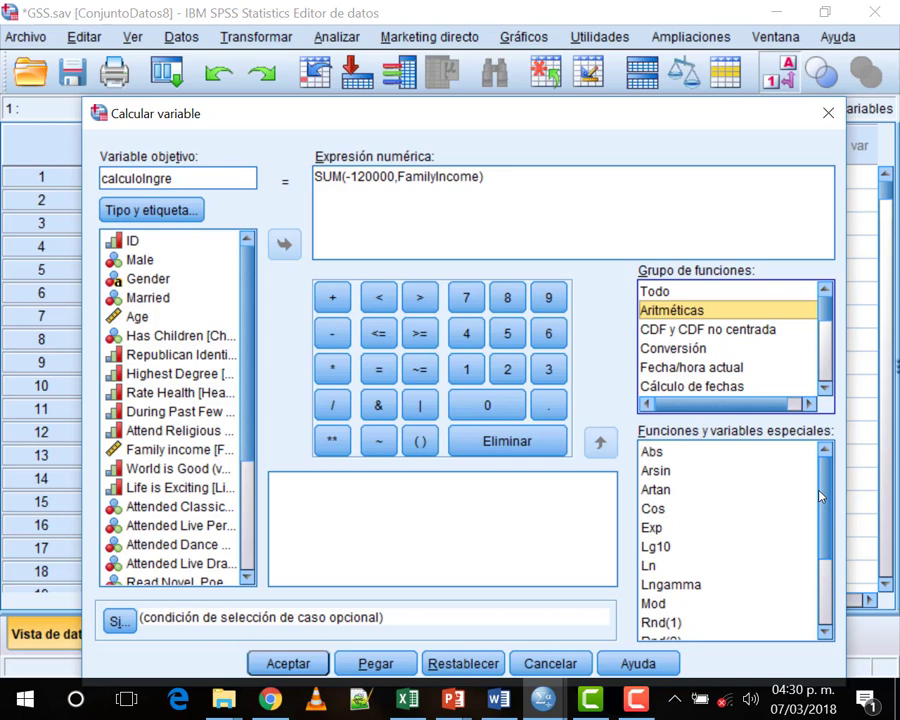
{"action": "left_click_drag", "start_coordinate": [820, 496], "coordinate": [828, 530]}
{"action": "left_click", "coordinate": [680, 501]}
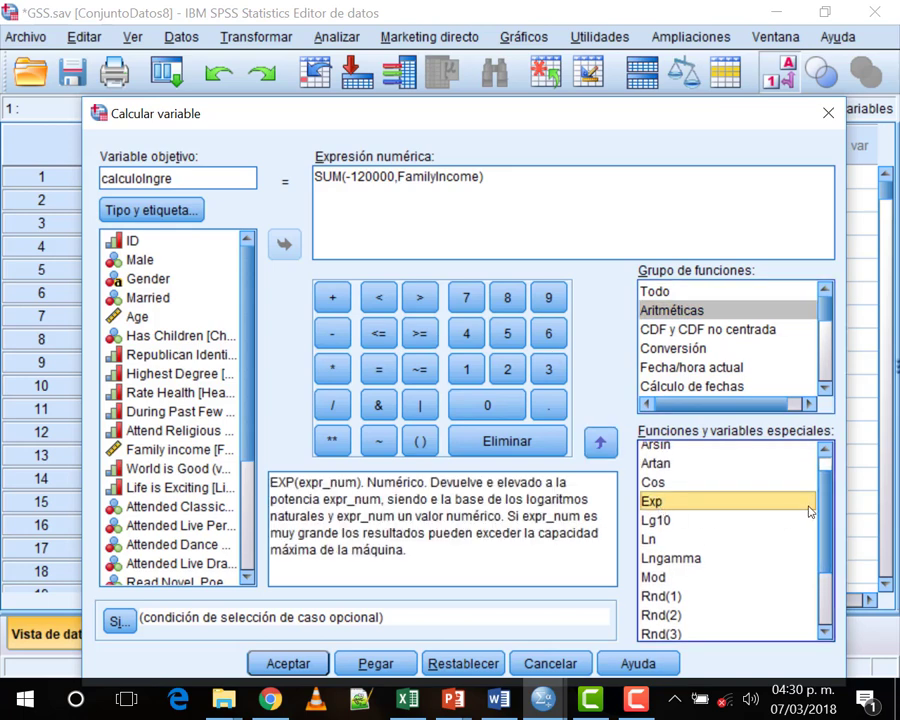
{"action": "left_click_drag", "start_coordinate": [828, 512], "coordinate": [714, 510]}
{"action": "left_click", "coordinate": [600, 441]}
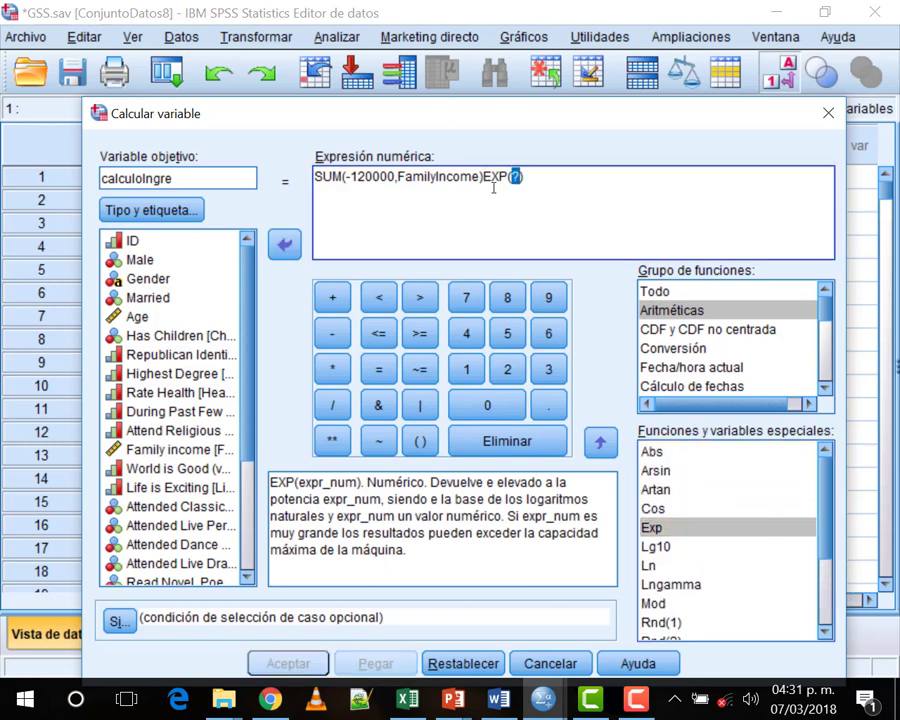
{"action": "left_click_drag", "start_coordinate": [524, 177], "coordinate": [287, 188]}
{"action": "key", "text": "Delete"}
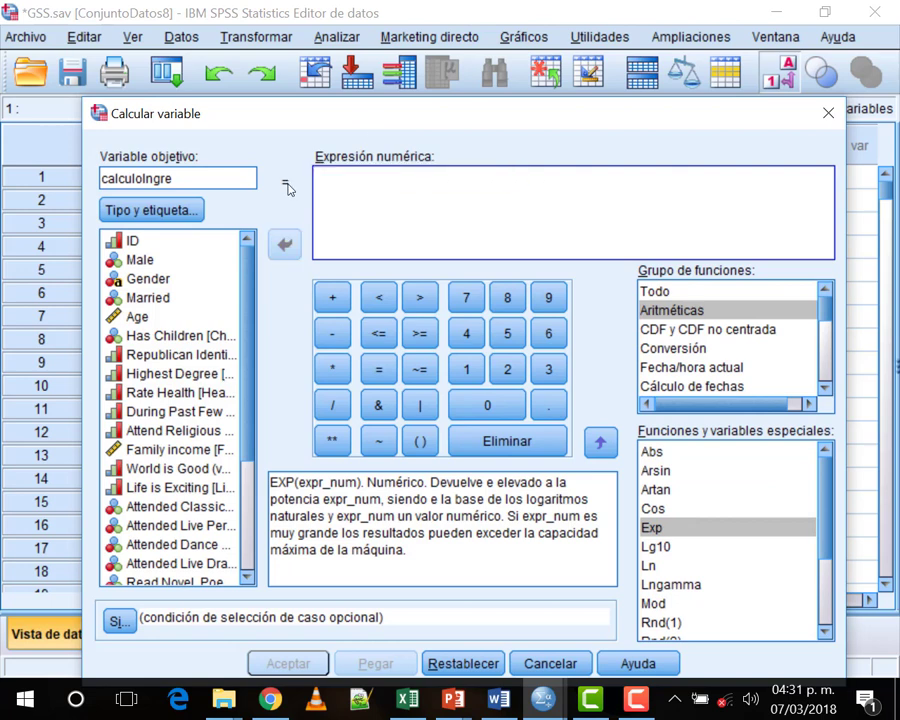
{"action": "left_click", "coordinate": [600, 441]}
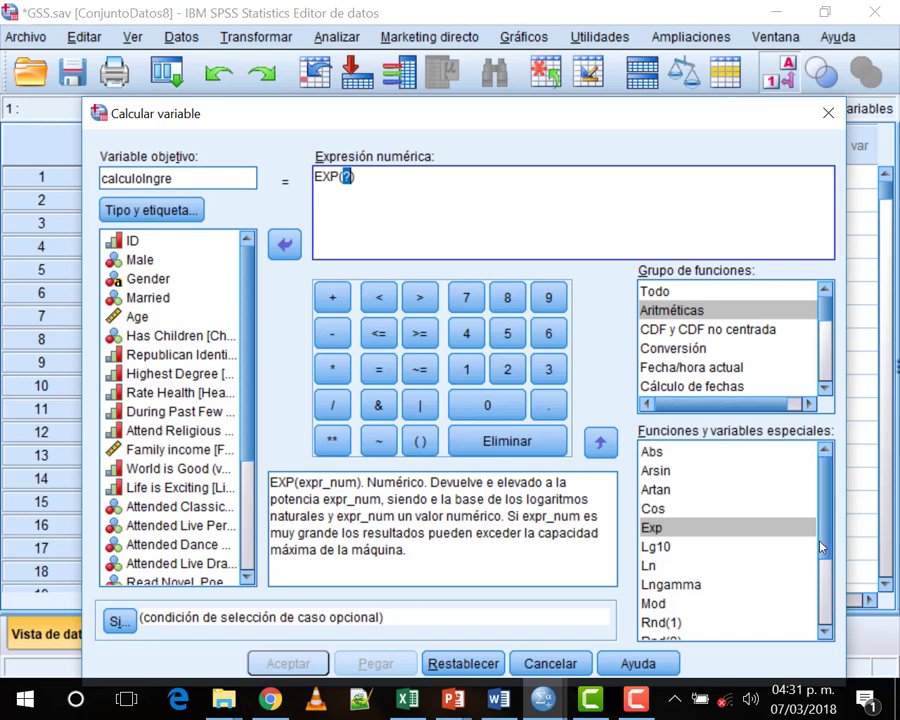
Browse the functions in the Todo, Estadísticas, Significación and Buscar groups, check the Value description, and close the variable computation
{"action": "scroll", "coordinate": [796, 553], "scroll_direction": "down", "scroll_amount": 2}
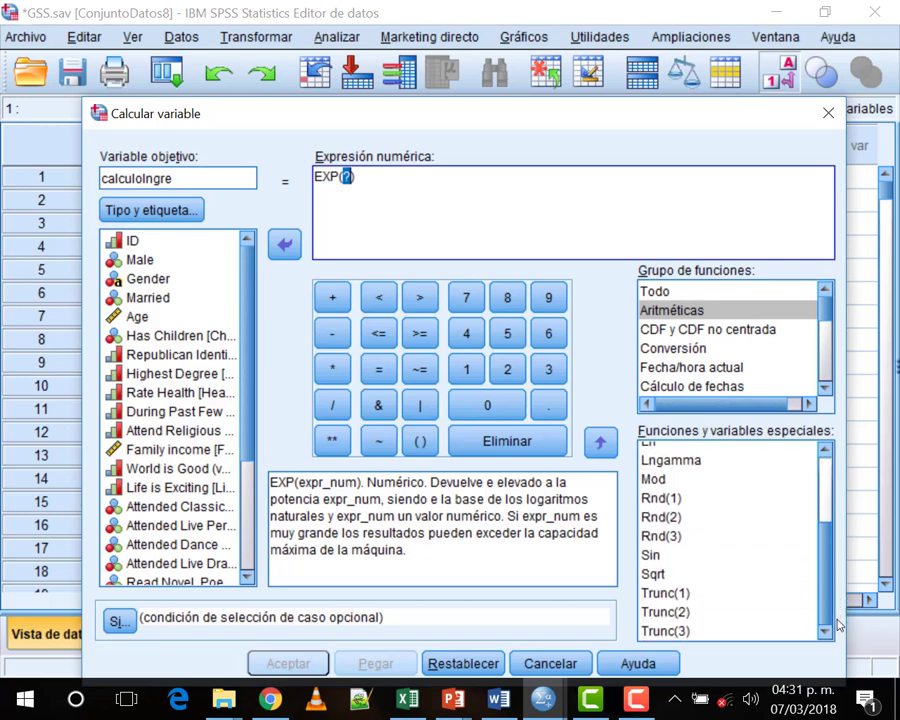
{"action": "scroll", "coordinate": [812, 540], "scroll_direction": "up", "scroll_amount": 2}
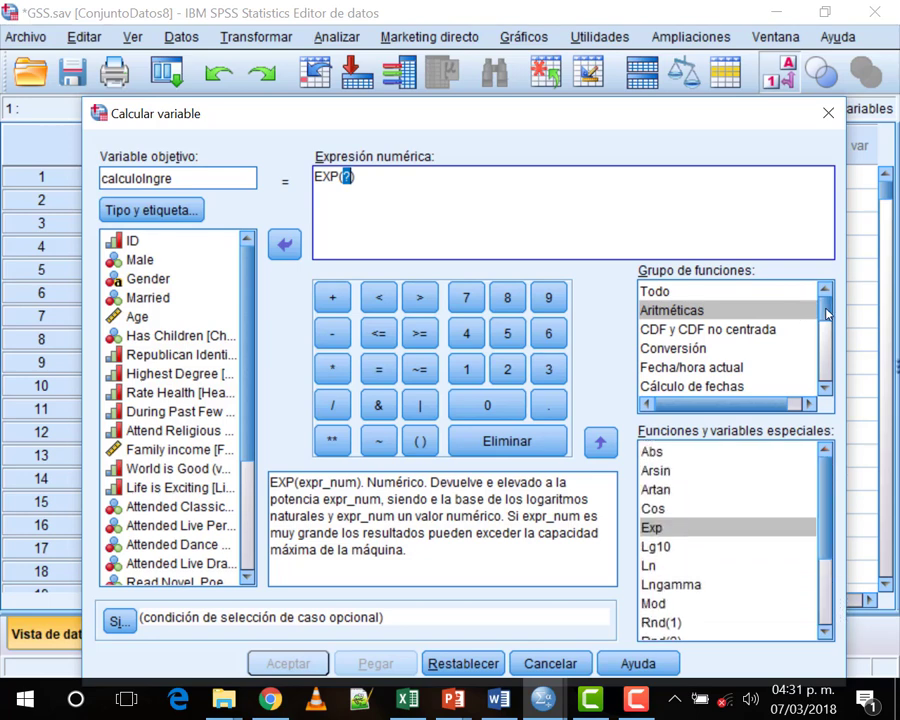
{"action": "left_click", "coordinate": [660, 291]}
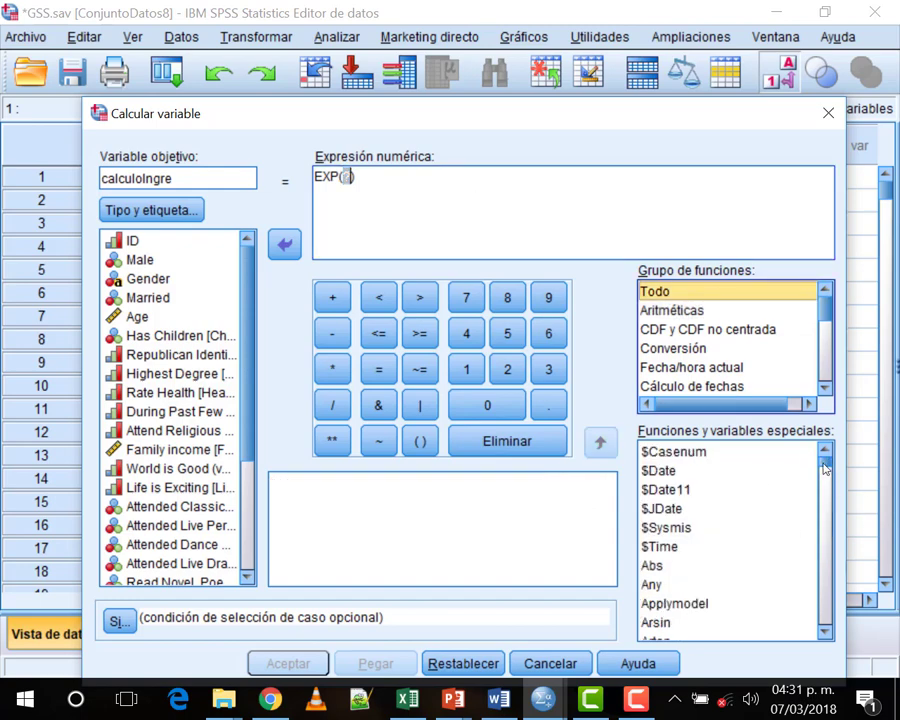
{"action": "left_click_drag", "start_coordinate": [826, 466], "coordinate": [827, 620]}
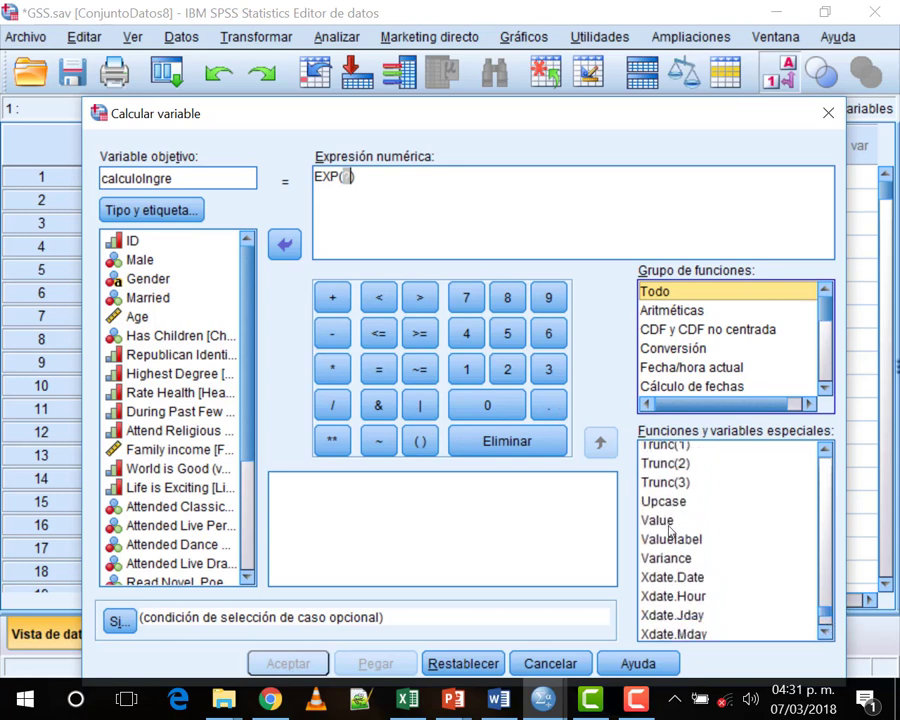
{"action": "left_click", "coordinate": [668, 522]}
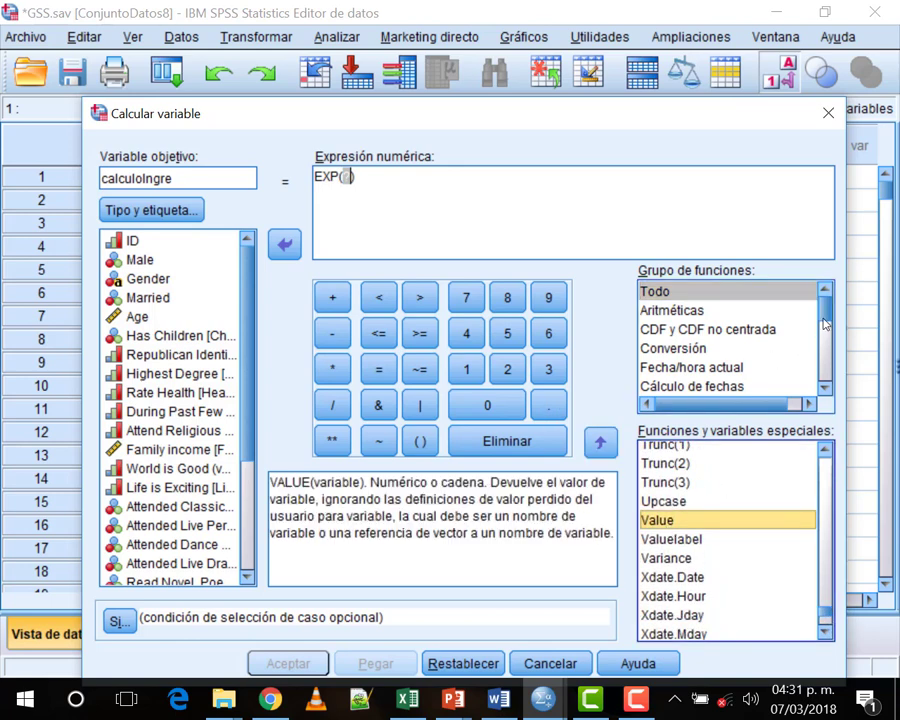
{"action": "left_click_drag", "start_coordinate": [826, 323], "coordinate": [826, 366]}
{"action": "left_click", "coordinate": [725, 344]}
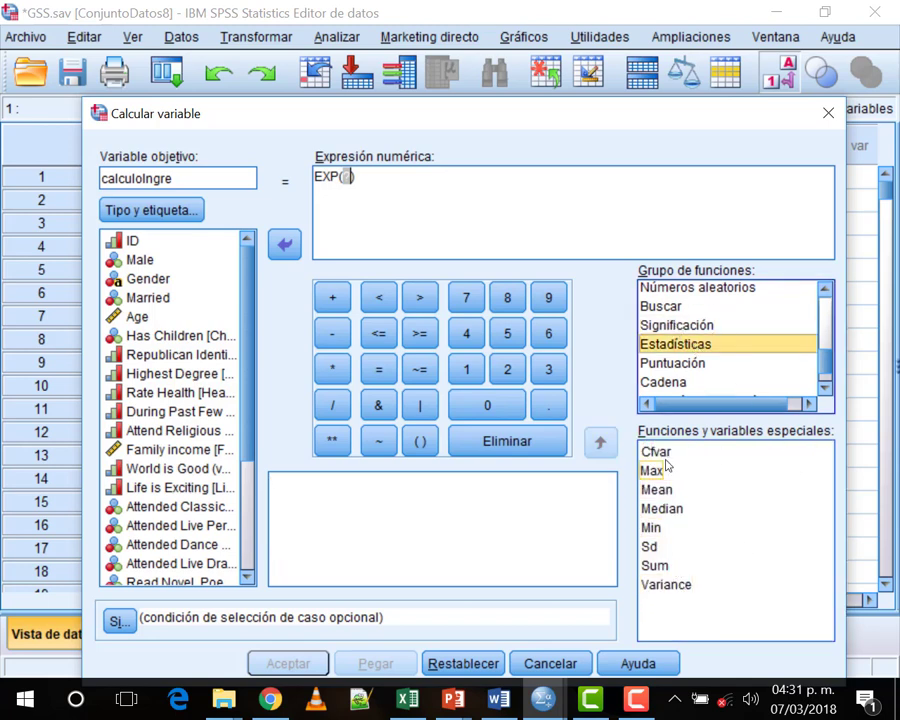
{"action": "left_click", "coordinate": [673, 323]}
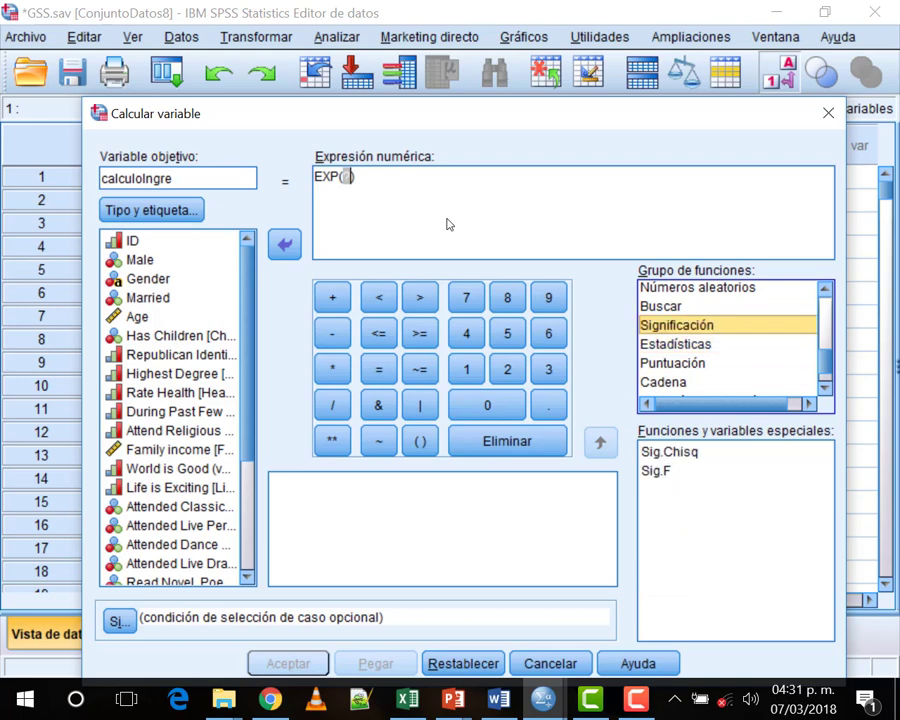
{"action": "left_click", "coordinate": [670, 308]}
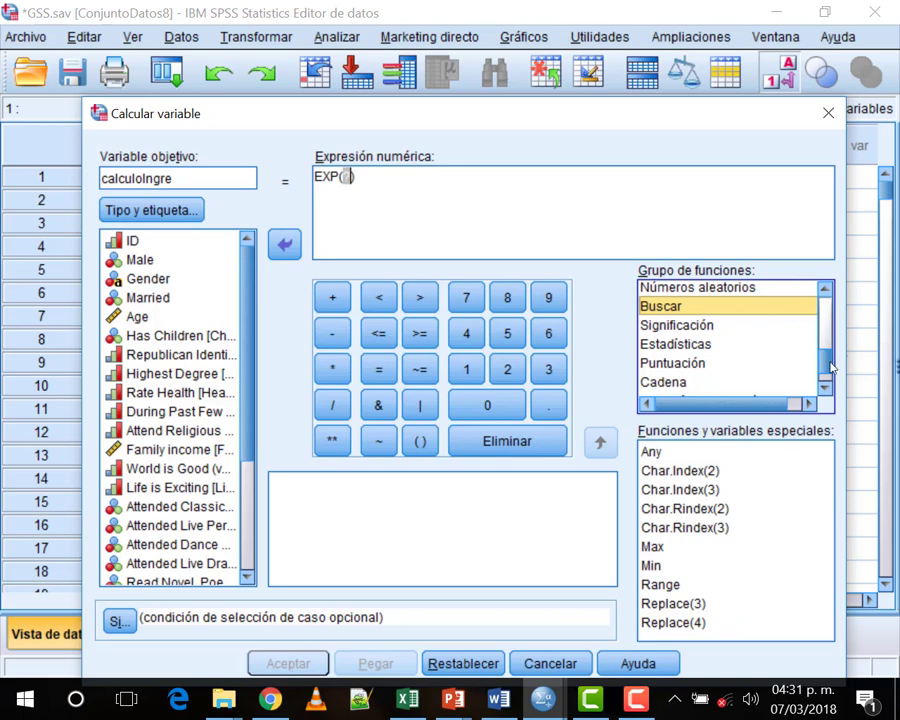
{"action": "scroll", "coordinate": [828, 355], "scroll_direction": "up", "scroll_amount": 3}
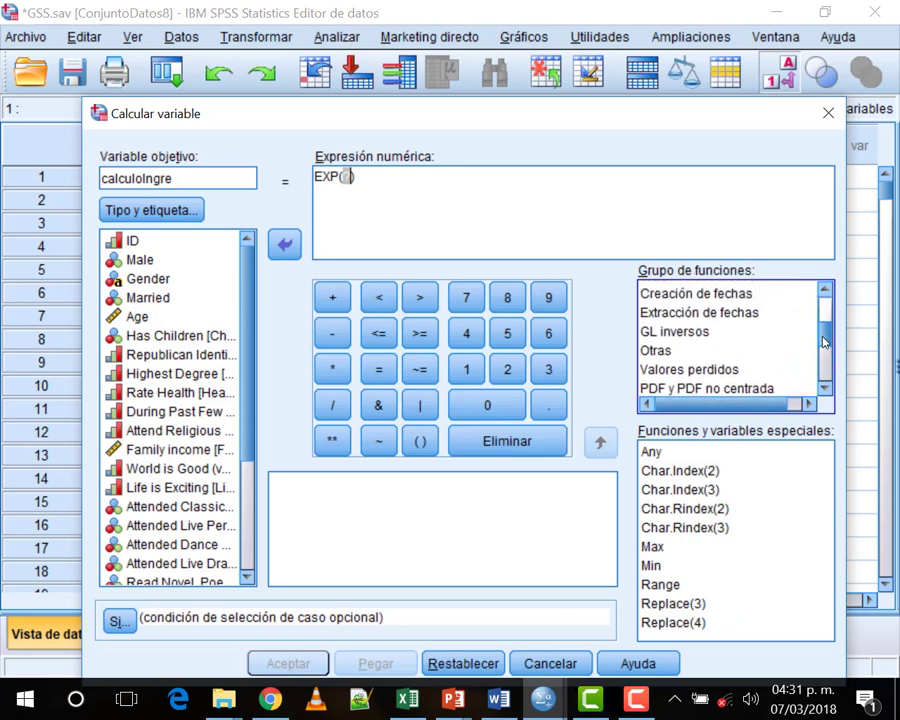
{"action": "scroll", "coordinate": [826, 343], "scroll_direction": "up", "scroll_amount": 2}
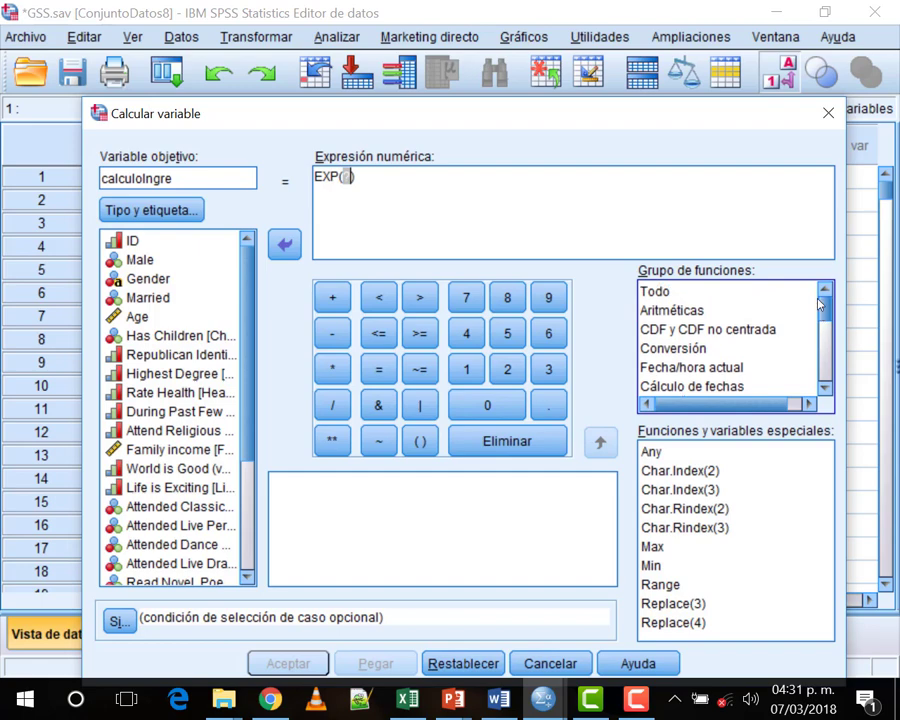
{"action": "left_click", "coordinate": [829, 113]}
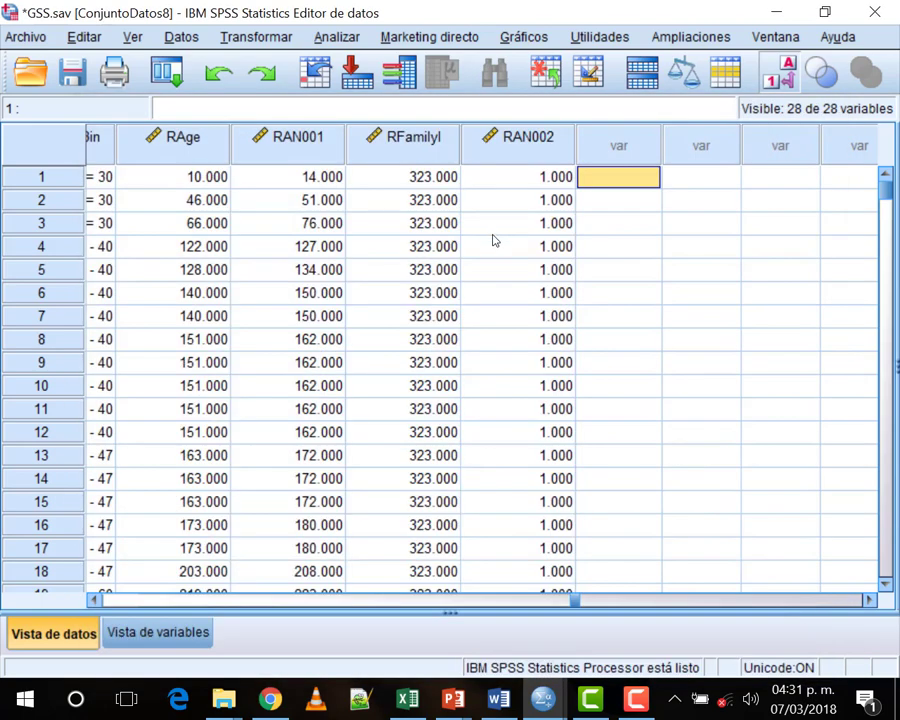
Look over the data set from the rank variables back to Gender, Age and FamilyIncome
{"action": "left_click", "coordinate": [536, 290]}
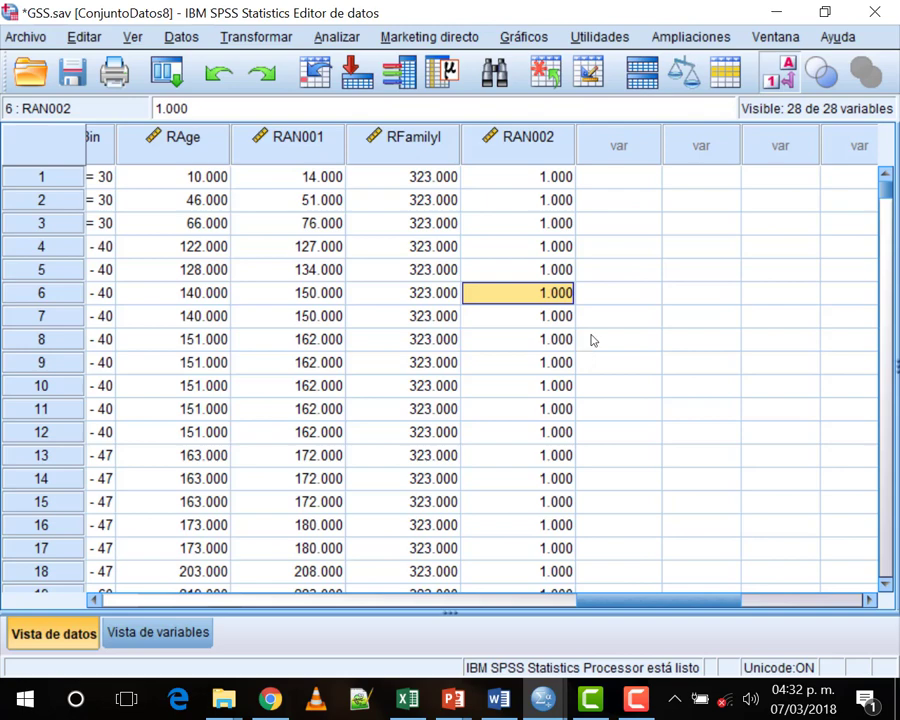
{"action": "scroll", "coordinate": [418, 428], "scroll_direction": "down", "scroll_amount": 13}
{"action": "scroll", "coordinate": [418, 428], "scroll_direction": "up", "scroll_amount": 13}
{"action": "left_click_drag", "start_coordinate": [520, 600], "coordinate": [210, 600]}
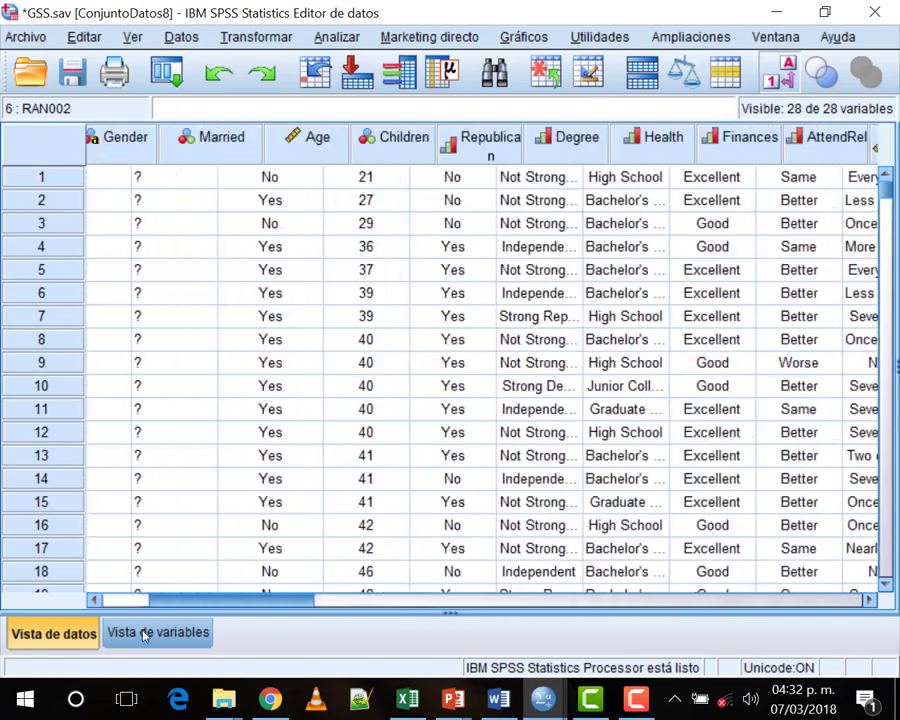
{"action": "scroll", "coordinate": [128, 640], "scroll_direction": "right", "scroll_amount": 5}
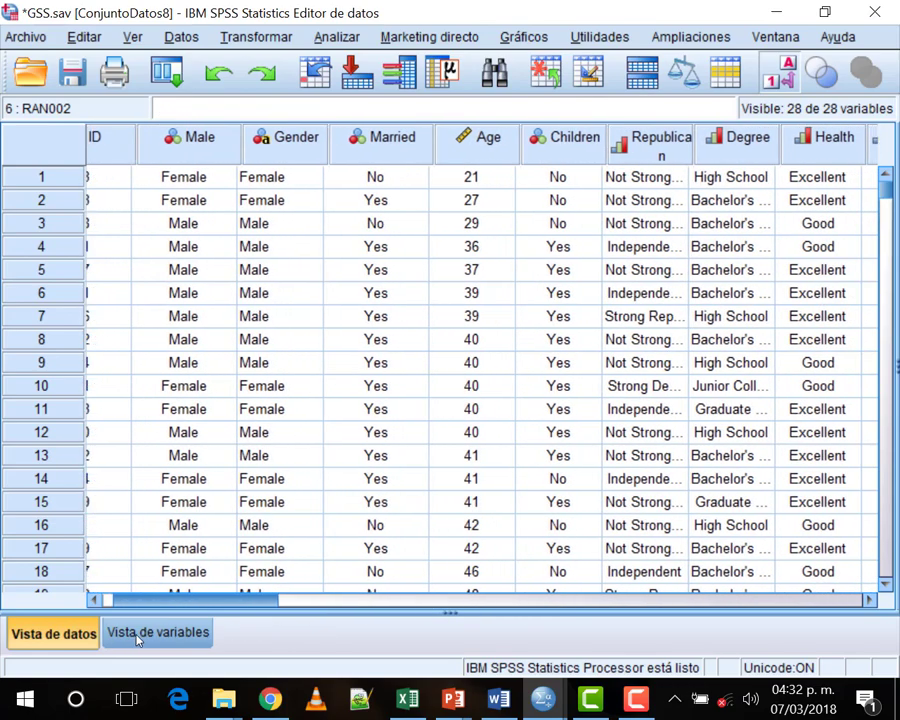
{"action": "scroll", "coordinate": [250, 640], "scroll_direction": "right", "scroll_amount": 3}
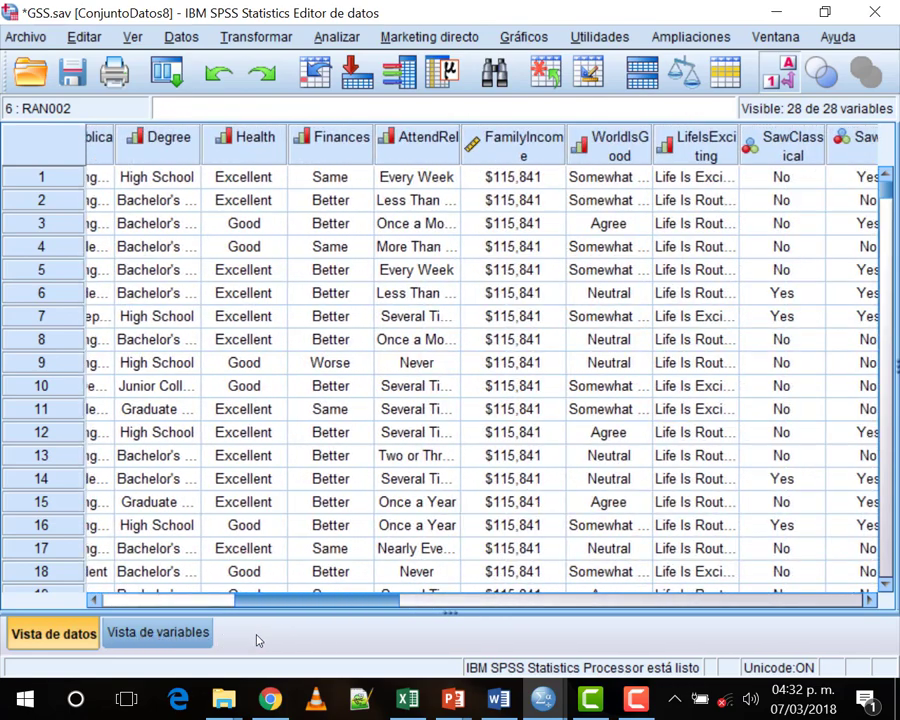
{"action": "scroll", "coordinate": [257, 640], "scroll_direction": "left", "scroll_amount": 4}
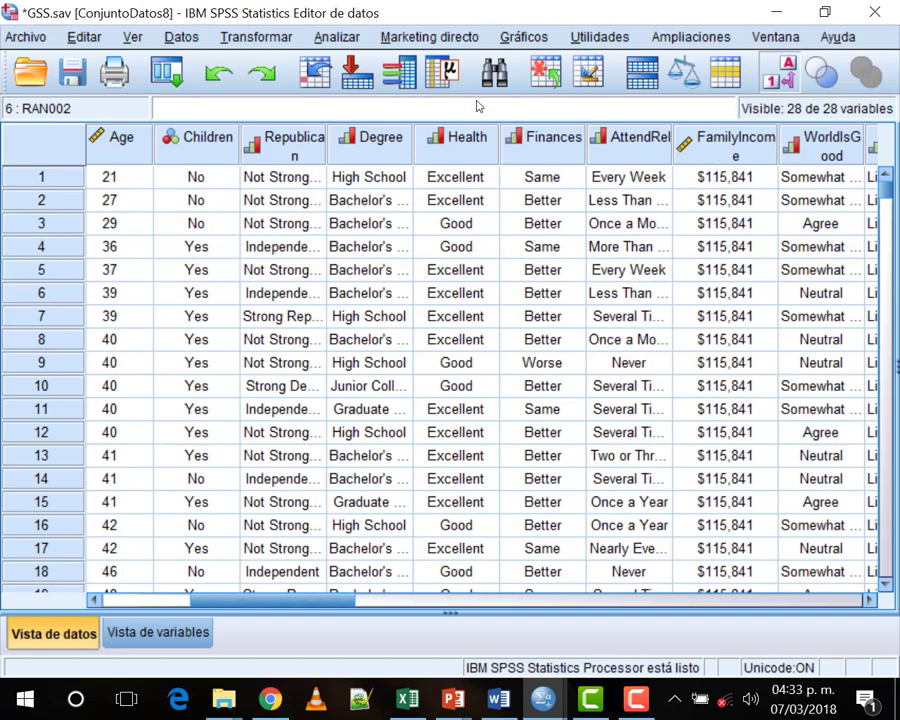
{"action": "left_click", "coordinate": [725, 146]}
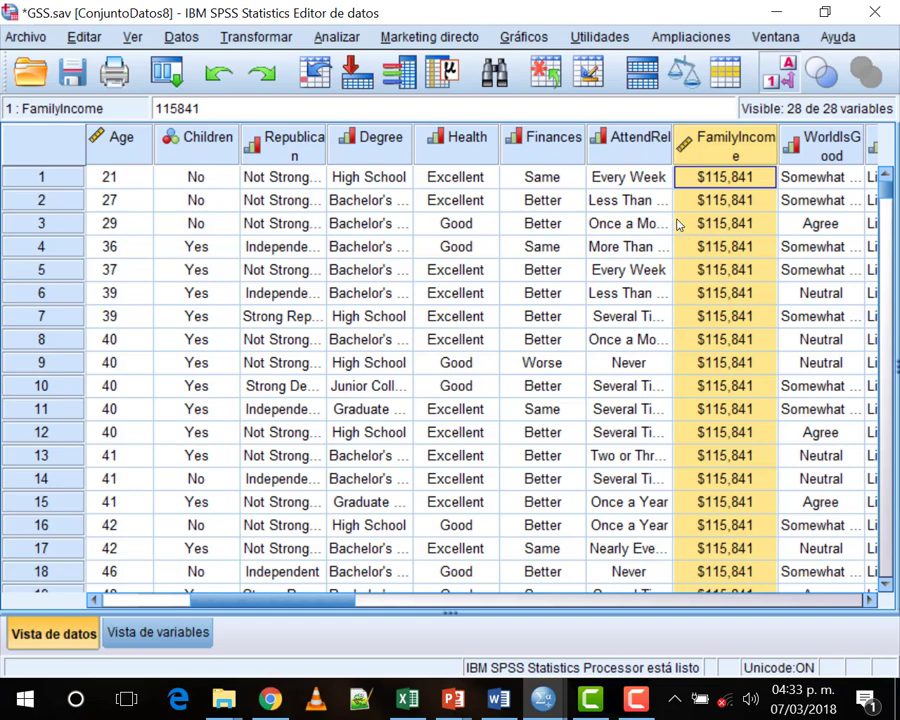
Widen the SawClassical, SawPop, SawDance, SawDrama and ReadBook columns so that their full names fit on one line
{"action": "left_click_drag", "start_coordinate": [302, 600], "coordinate": [462, 582]}
{"action": "left_click_drag", "start_coordinate": [279, 137], "coordinate": [316, 137]}
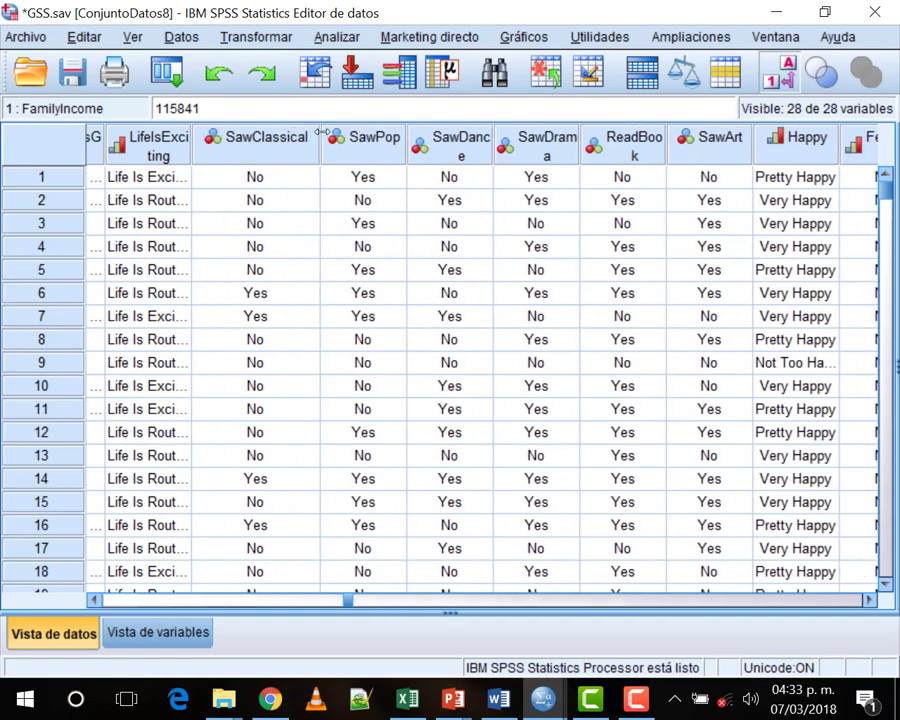
{"action": "left_click_drag", "start_coordinate": [402, 137], "coordinate": [430, 136]}
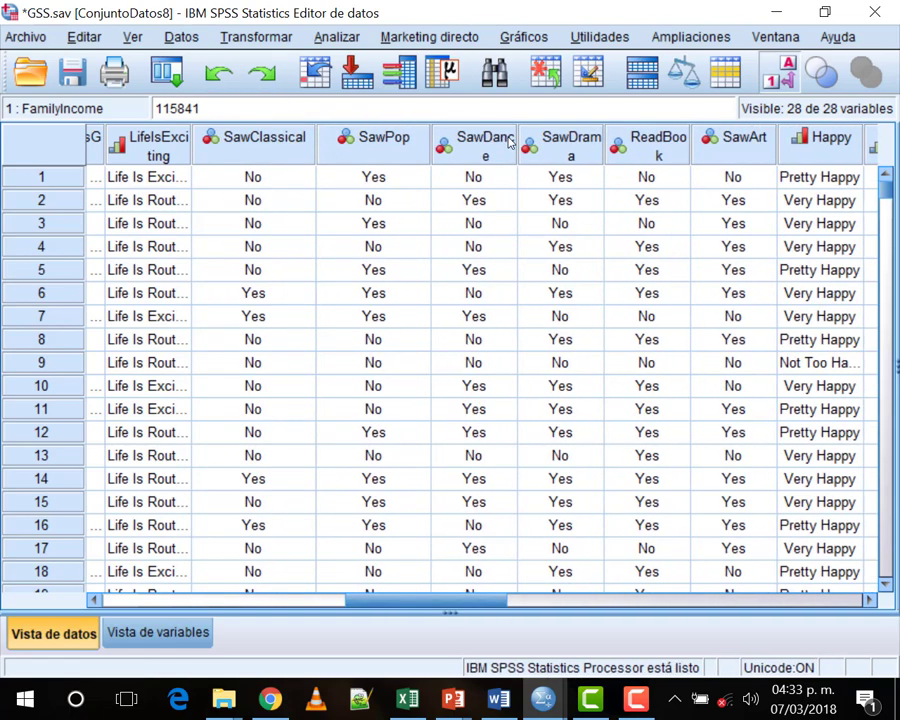
{"action": "left_click", "coordinate": [555, 145]}
{"action": "left_click_drag", "start_coordinate": [517, 140], "coordinate": [535, 140]}
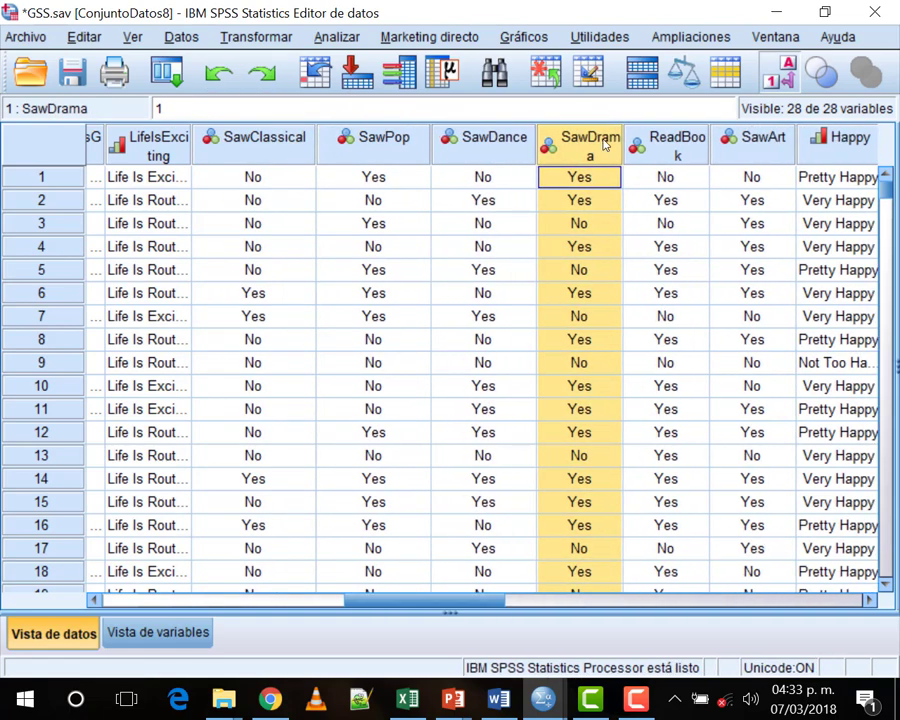
{"action": "left_click_drag", "start_coordinate": [616, 140], "coordinate": [651, 140]}
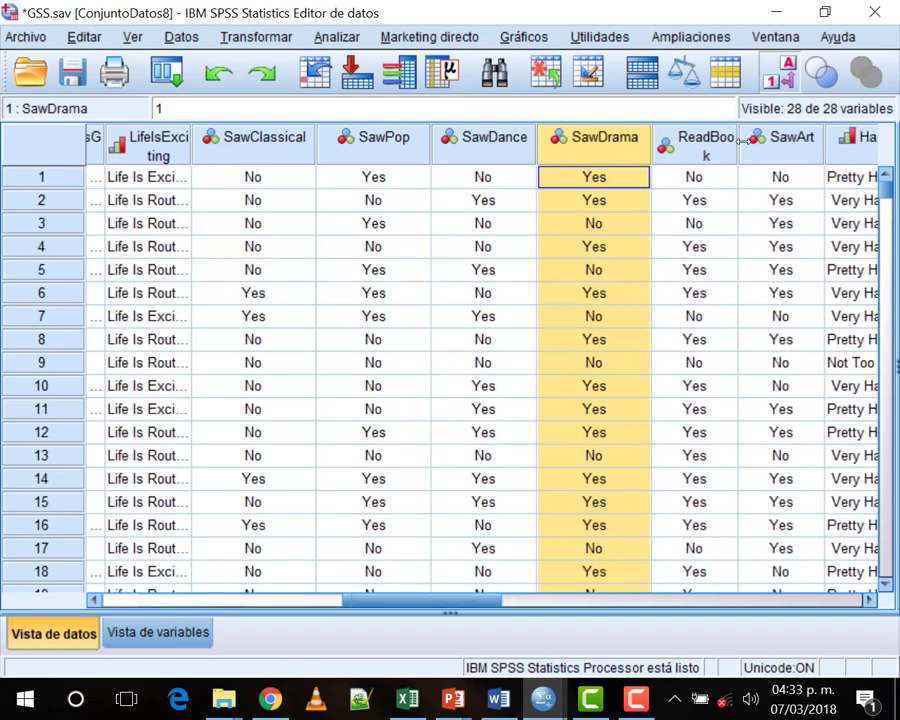
{"action": "left_click_drag", "start_coordinate": [737, 147], "coordinate": [776, 147]}
{"action": "left_click_drag", "start_coordinate": [466, 601], "coordinate": [417, 598]}
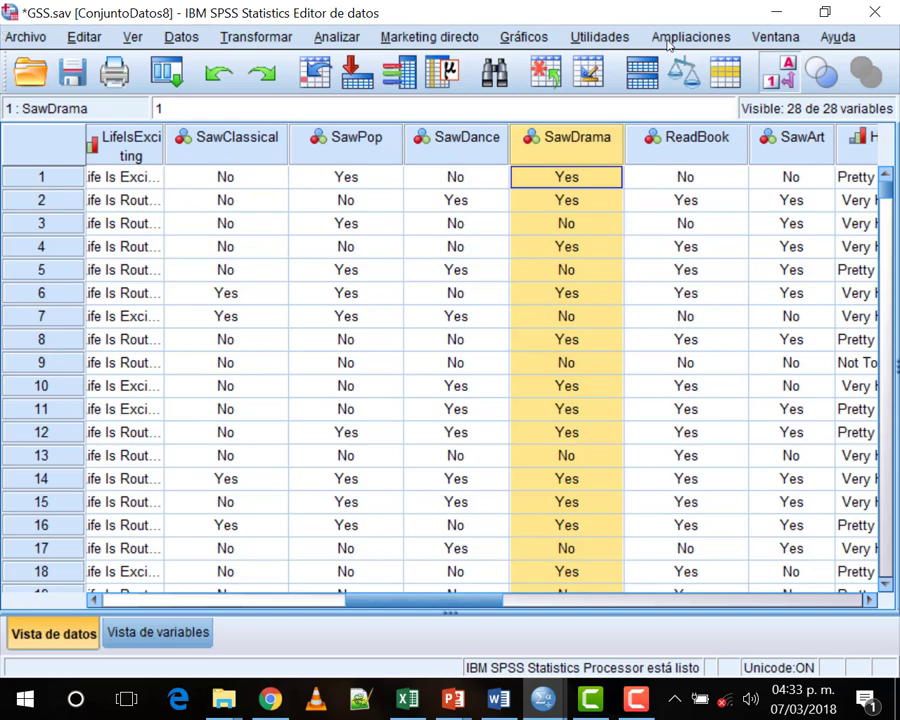
Display the numeric codes behind the Yes/No answers, and restore the value labels
{"action": "key", "text": "alt+v"}
{"action": "key", "text": "e"}
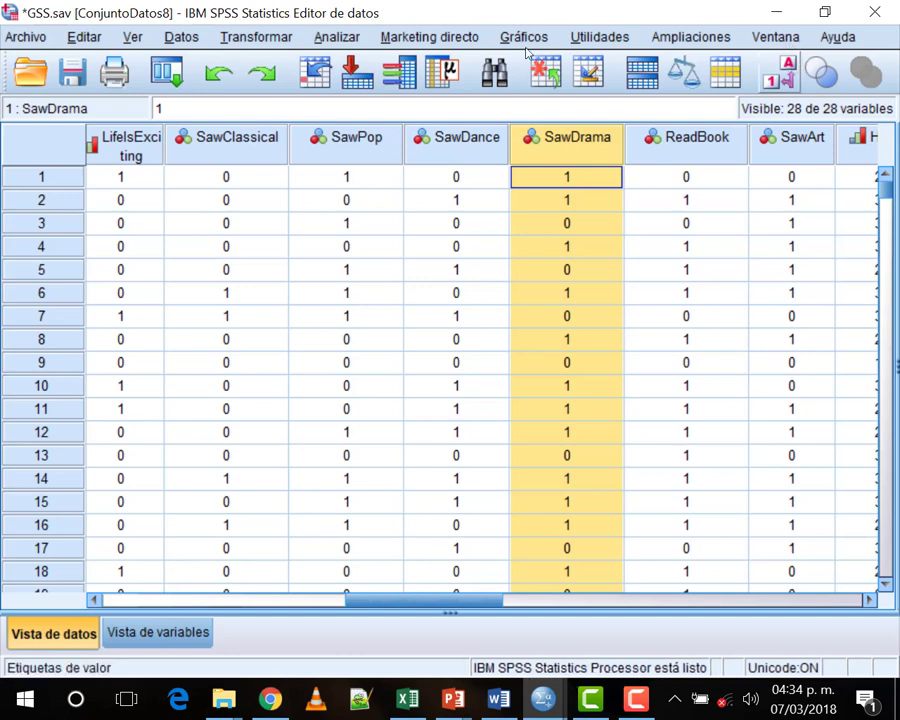
{"action": "left_click", "coordinate": [785, 72]}
Insert a new variable between SawArt and Happy
{"action": "left_click", "coordinate": [855, 177]}
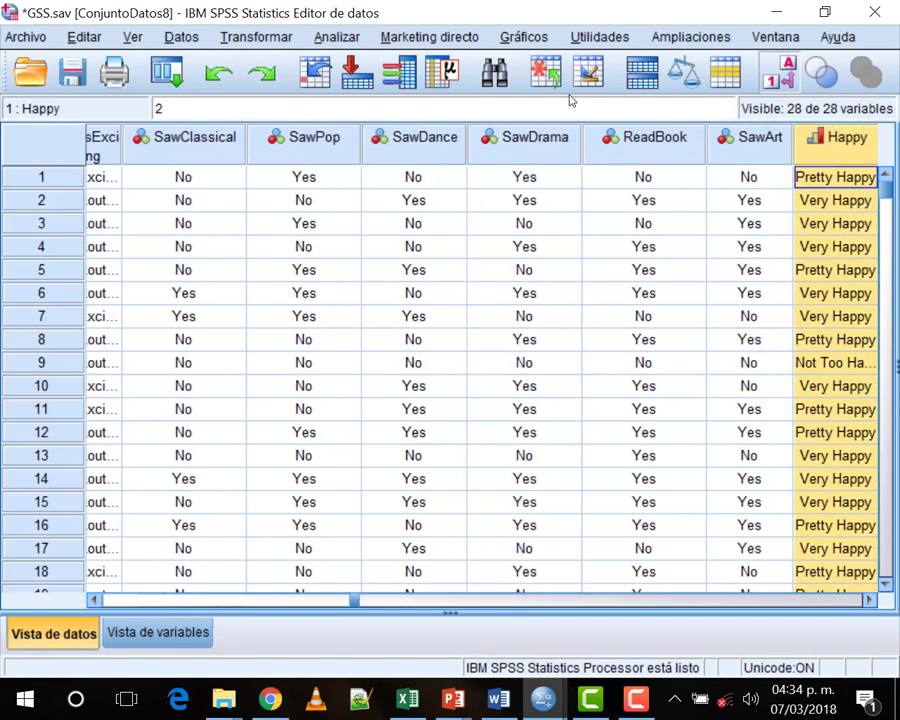
{"action": "mouse_move", "coordinate": [826, 159]}
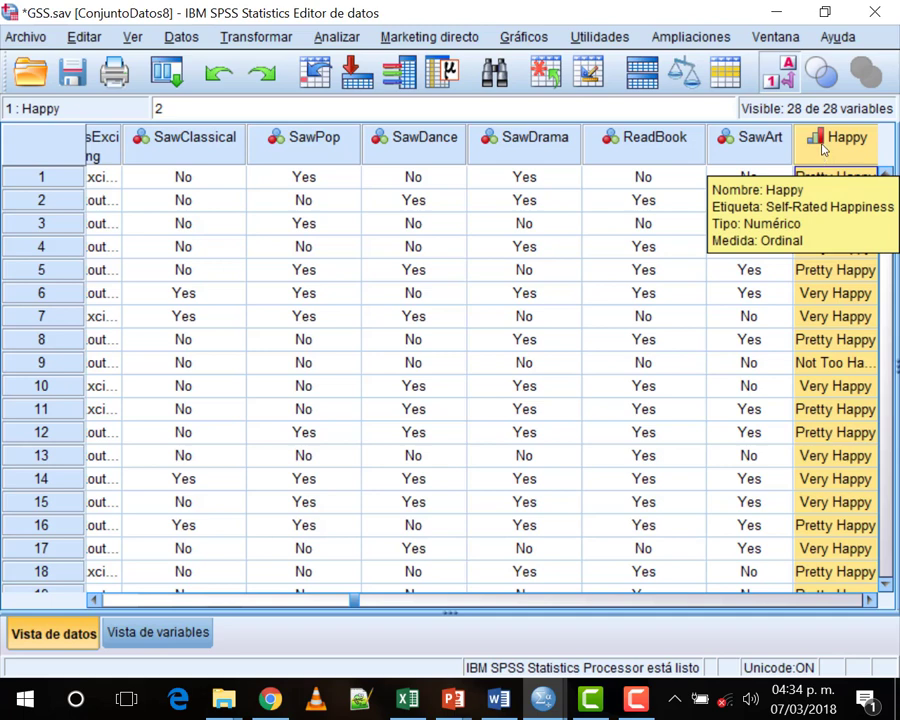
{"action": "right_click", "coordinate": [824, 152]}
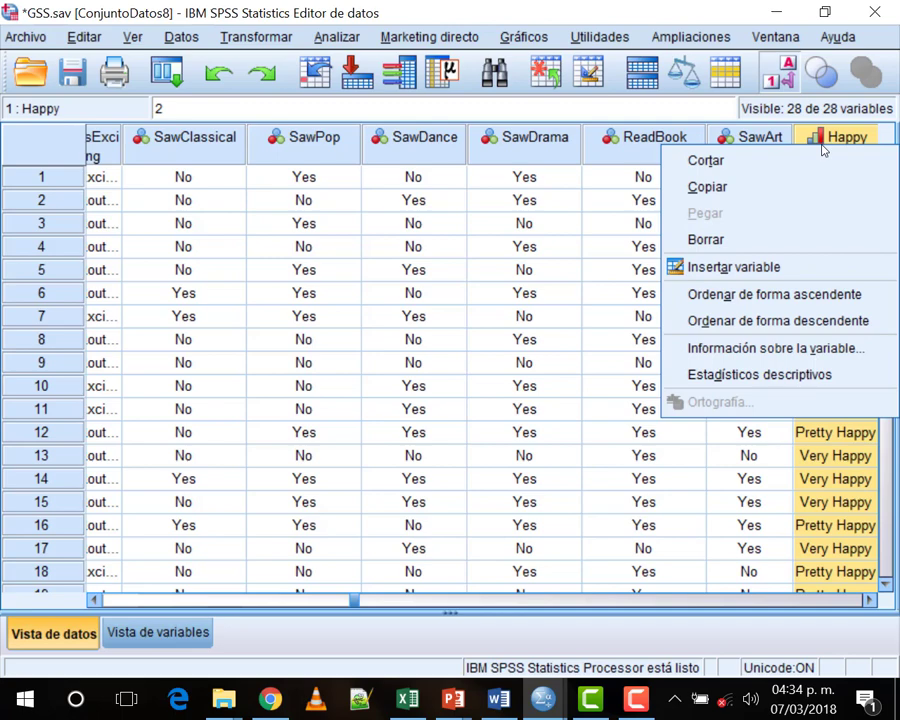
{"action": "left_click", "coordinate": [748, 268]}
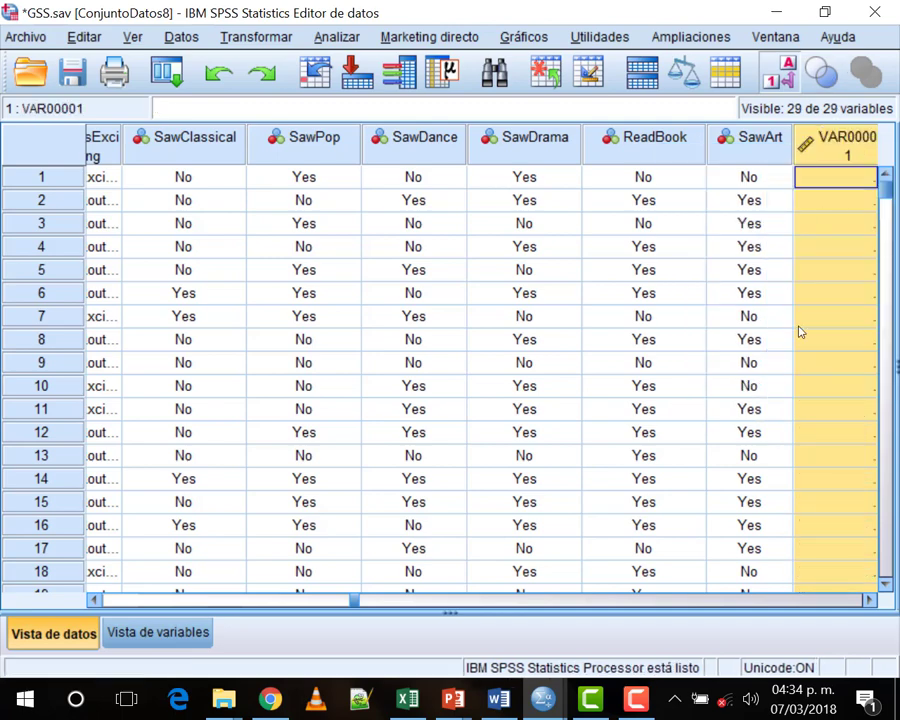
{"action": "scroll", "coordinate": [583, 407], "scroll_direction": "right", "scroll_amount": 1}
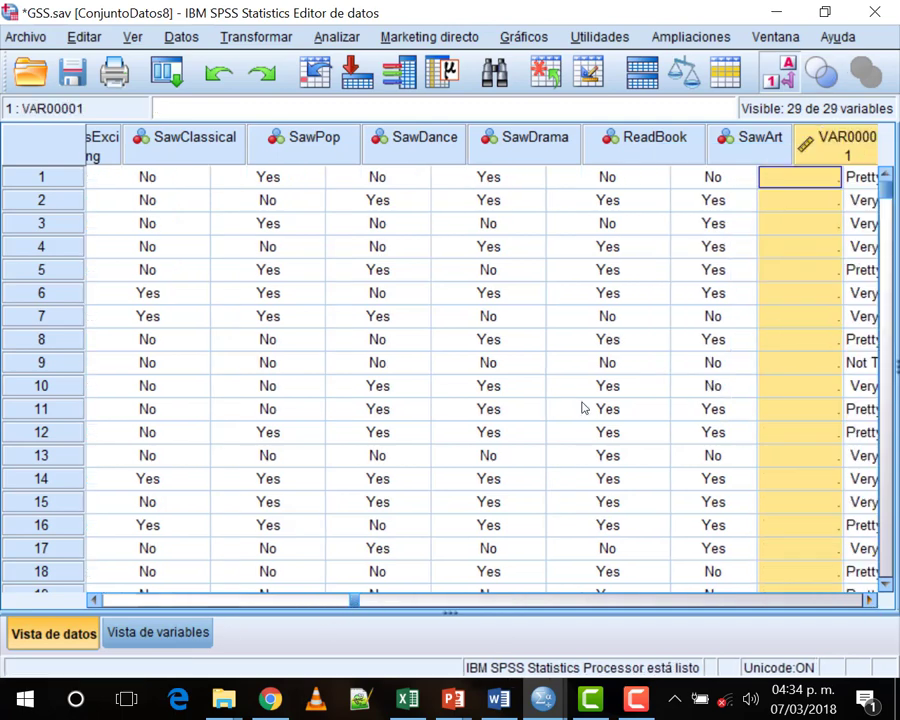
{"action": "scroll", "coordinate": [583, 407], "scroll_direction": "right", "scroll_amount": 2}
Rename the newly inserted variable between SawArt and Happy as NivelArte
{"action": "double_click", "coordinate": [674, 148]}
{"action": "scroll", "coordinate": [600, 365], "scroll_direction": "up", "scroll_amount": 6}
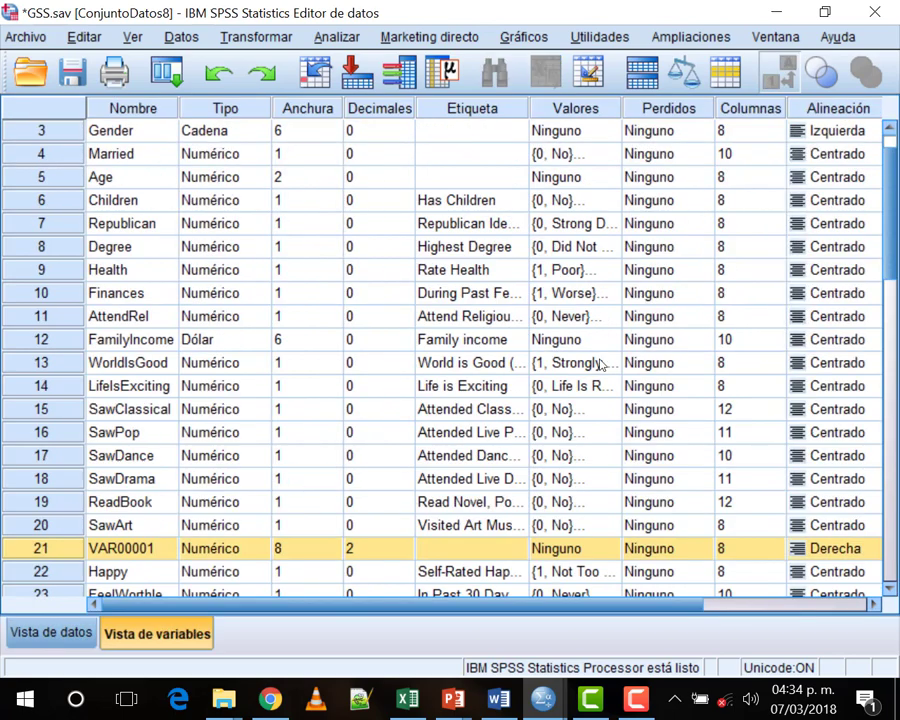
{"action": "double_click", "coordinate": [106, 548]}
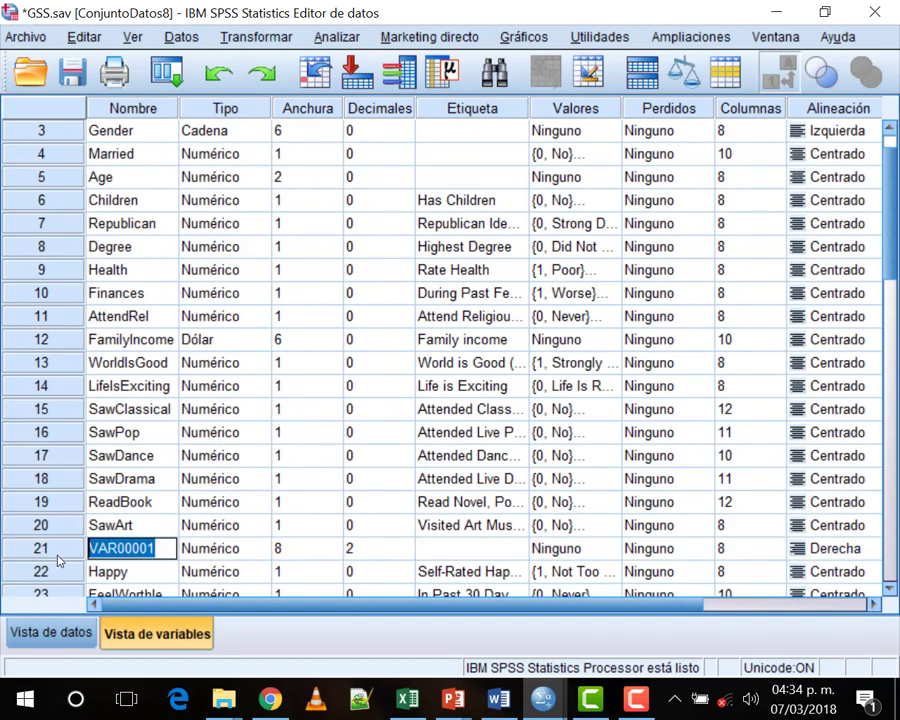
{"action": "type", "text": "Niv"}
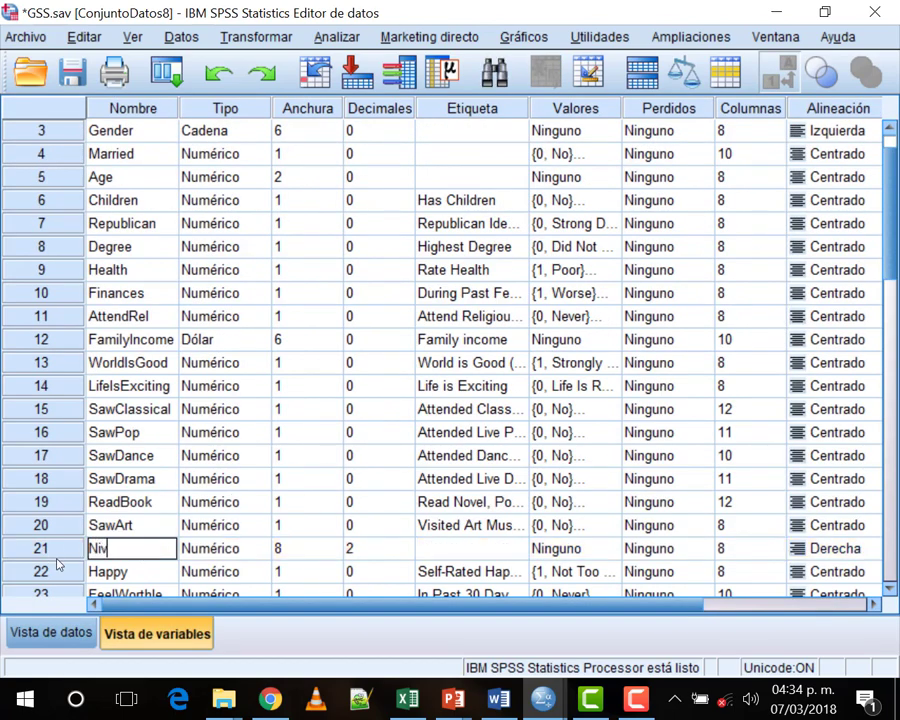
{"action": "type", "text": "el de Ar"}
{"action": "key", "text": "BackSpace"}
{"action": "key", "text": "BackSpace"}
{"action": "key", "text": "BackSpace"}
{"action": "key", "text": "BackSpace"}
{"action": "key", "text": "BackSpace"}
{"action": "key", "text": "BackSpace"}
{"action": "type", "text": "Arte"}
Set NivelArte's decimals to 0 and its width to 1, and return to the data beside the SawClassical to SawArt columns
{"action": "left_click", "coordinate": [330, 556]}
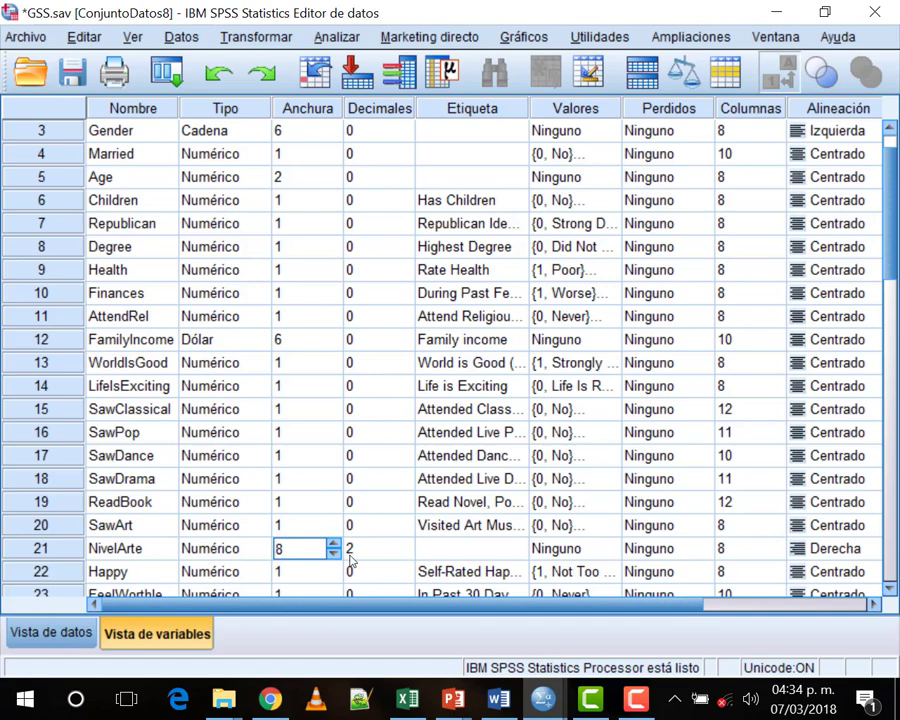
{"action": "type", "text": "1"}
{"action": "key", "text": "Tab"}
{"action": "left_click", "coordinate": [448, 376]}
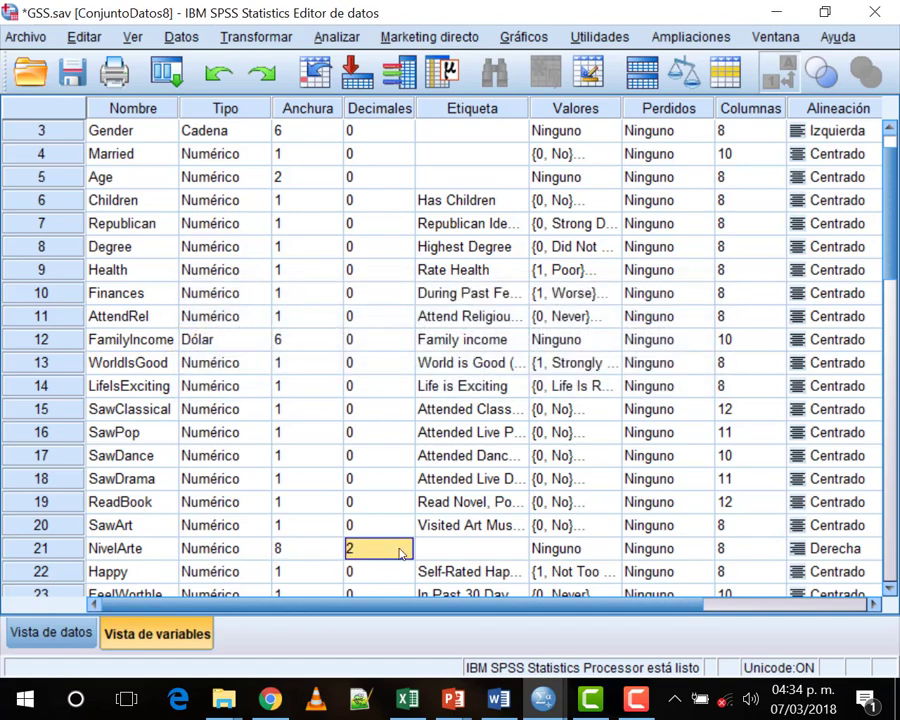
{"action": "key", "text": "Down"}
{"action": "key", "text": "Down"}
{"action": "left_click", "coordinate": [308, 554]}
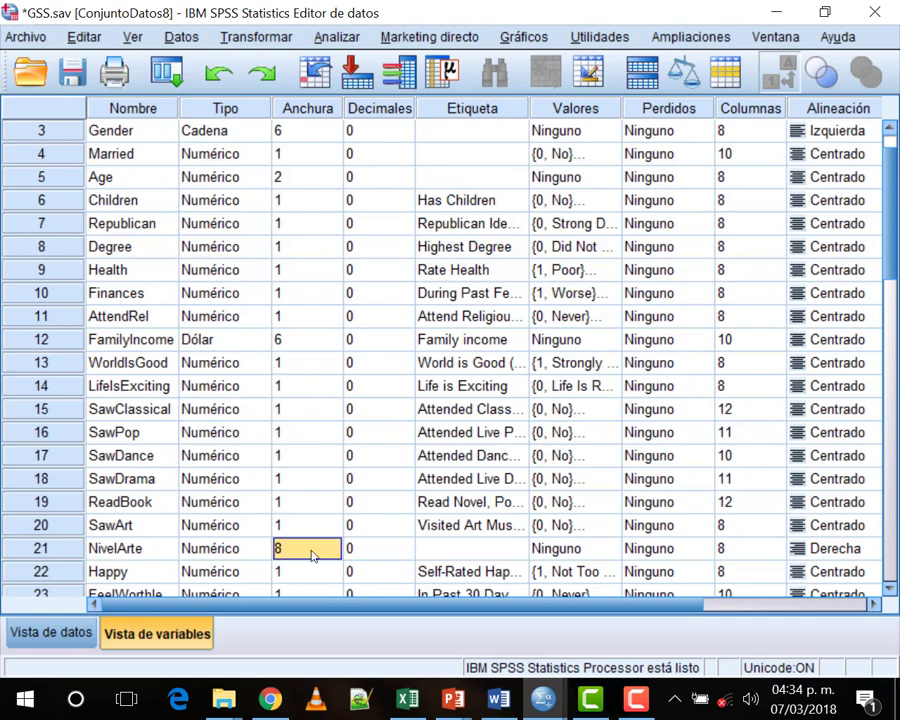
{"action": "type", "text": "1"}
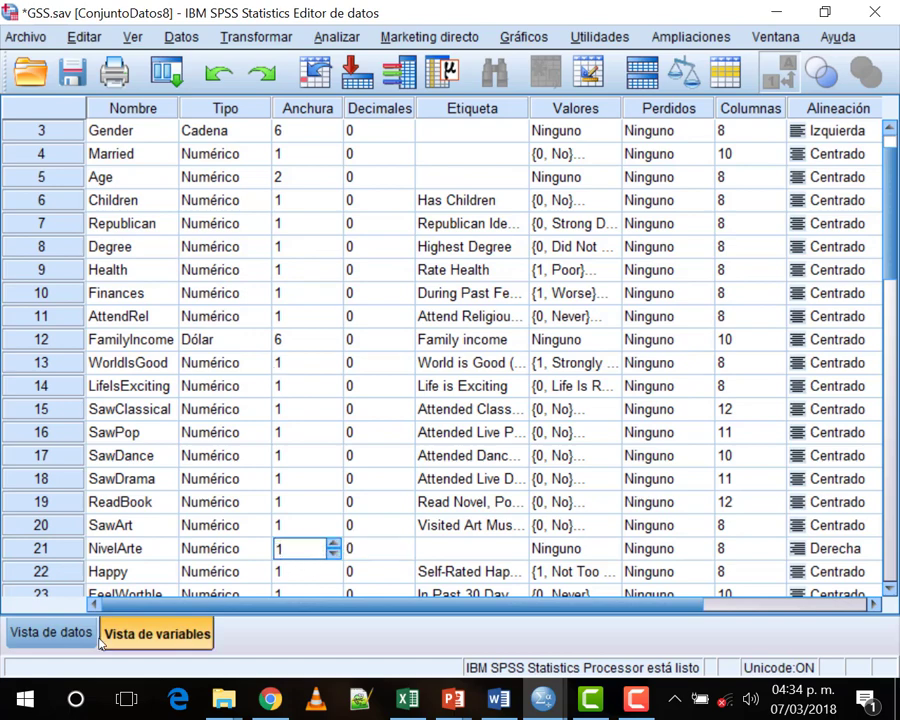
{"action": "left_click", "coordinate": [75, 633]}
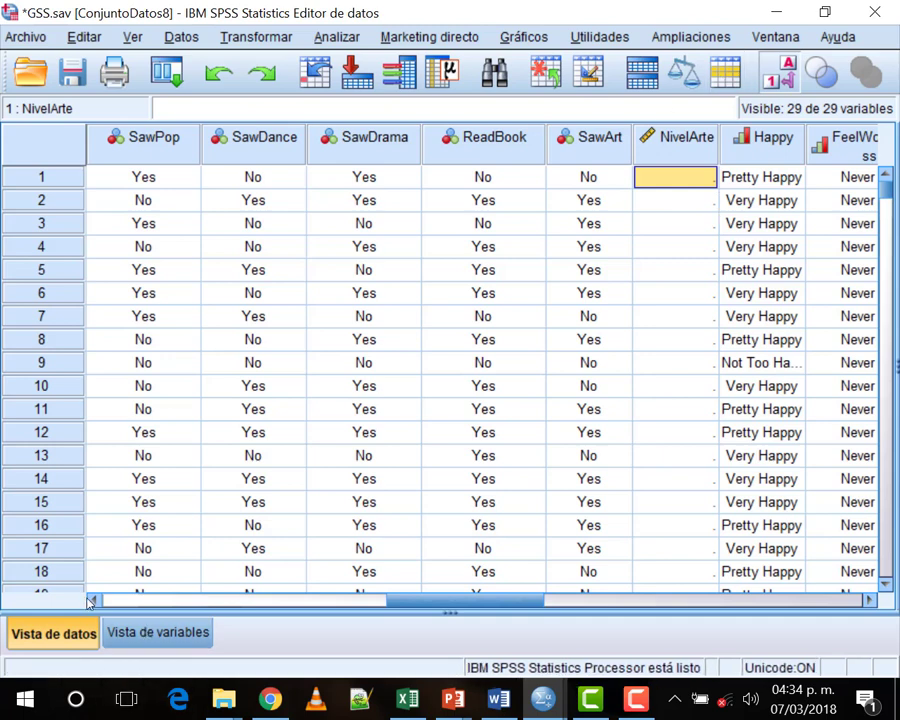
{"action": "scroll", "coordinate": [64, 425], "scroll_direction": "left", "scroll_amount": 1}
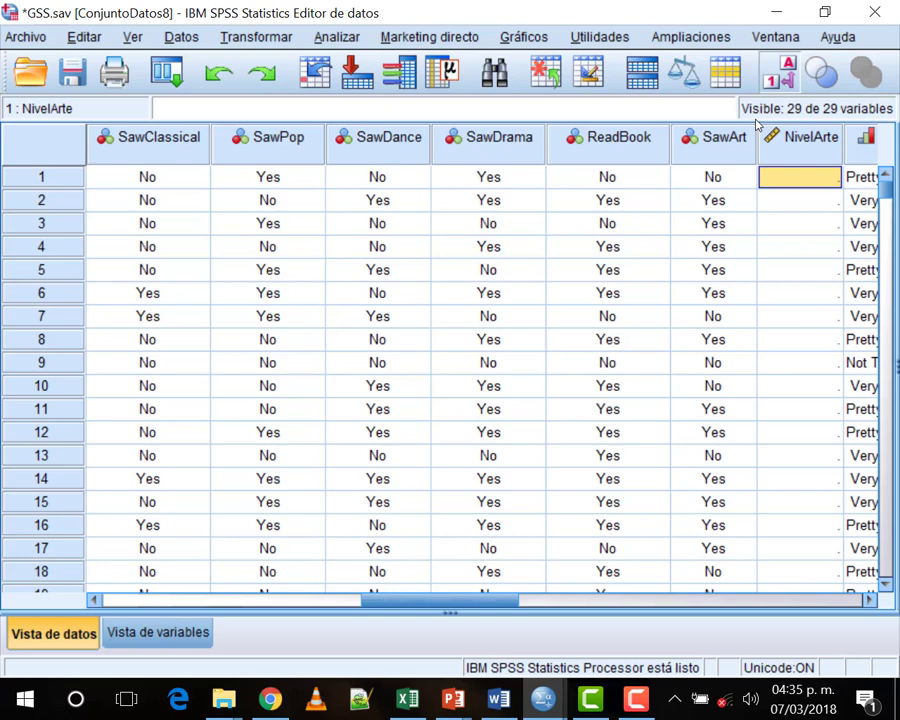
{"action": "left_click", "coordinate": [256, 37]}
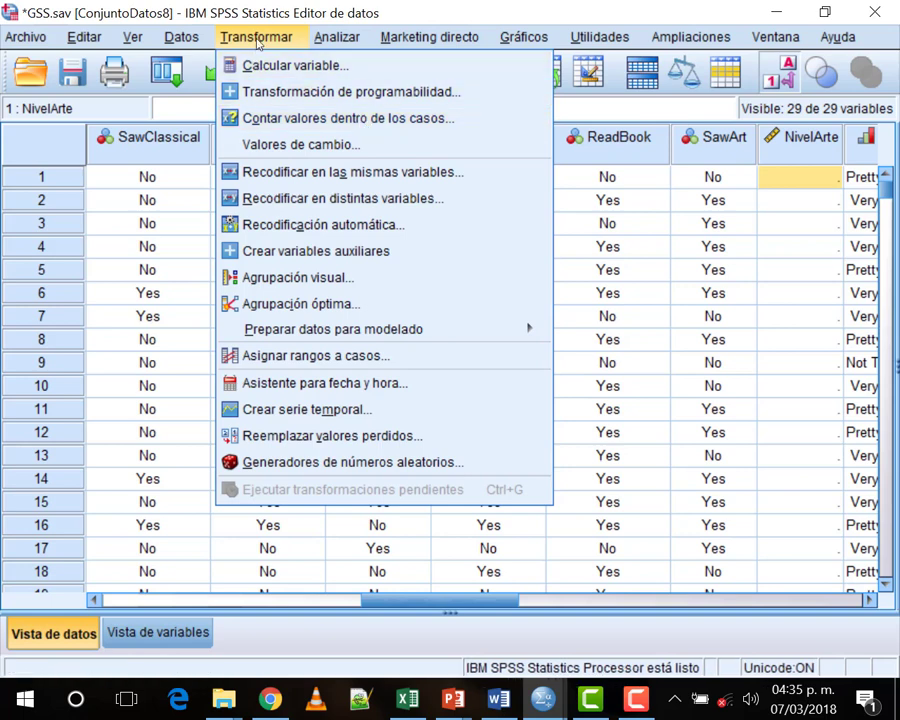
{"action": "left_click", "coordinate": [257, 40]}
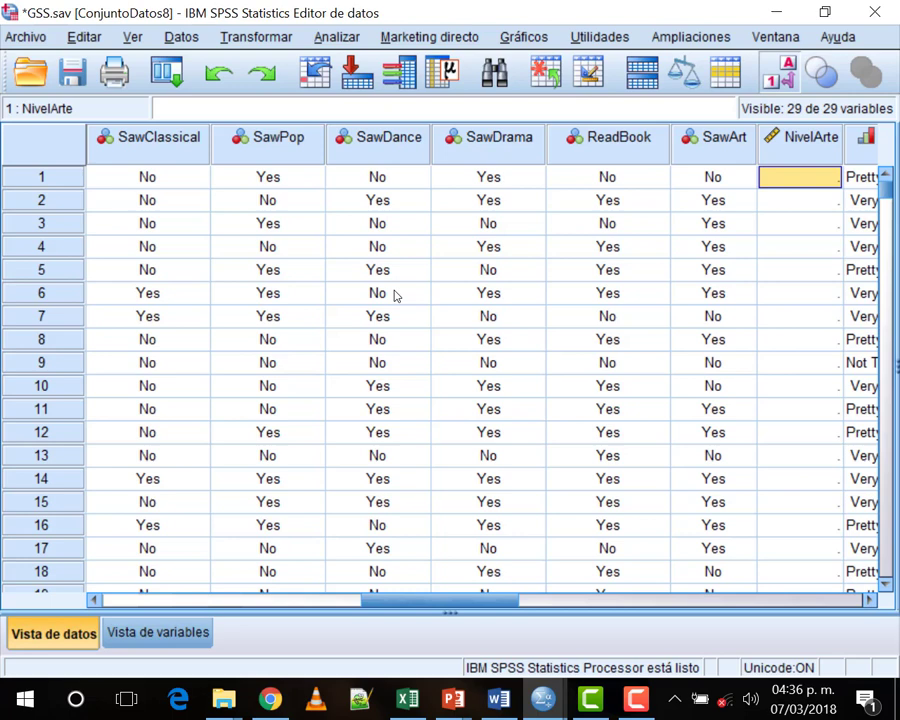
{"action": "left_click", "coordinate": [274, 40]}
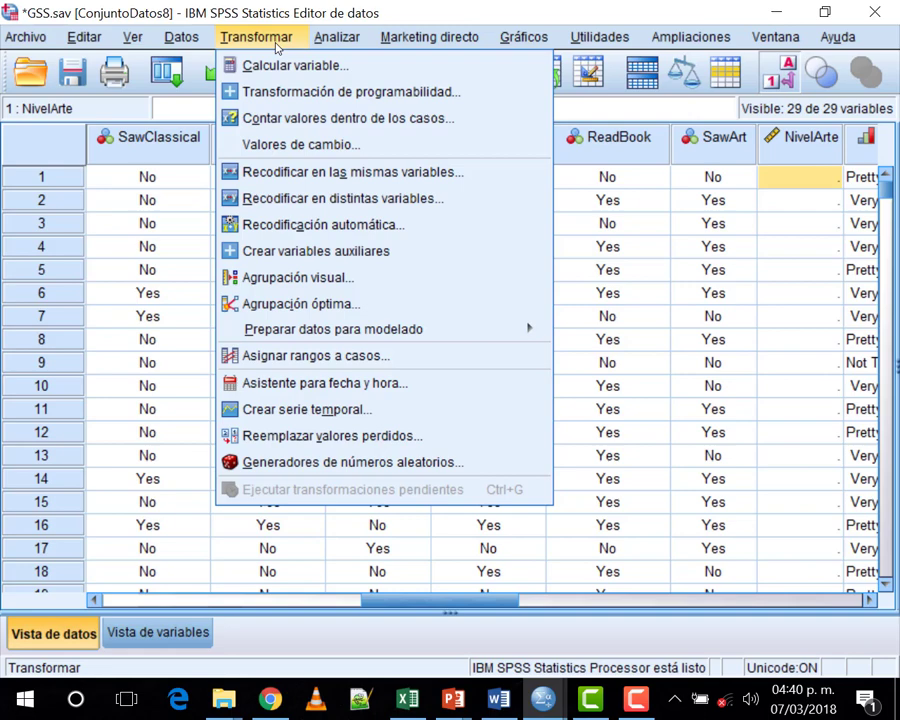
{"action": "key", "text": "Right"}
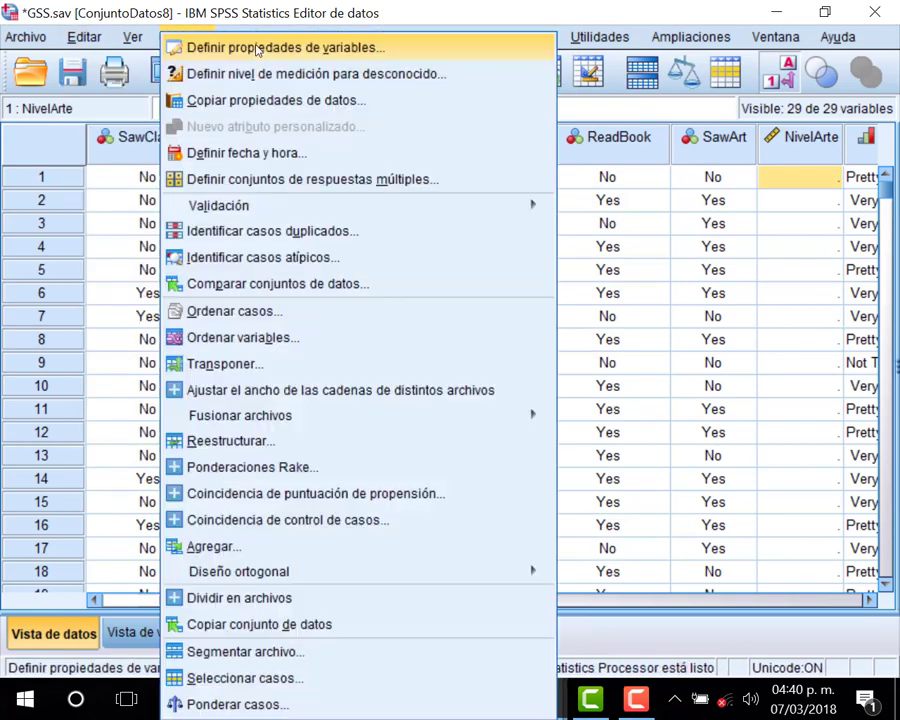
{"action": "mouse_move", "coordinate": [243, 27]}
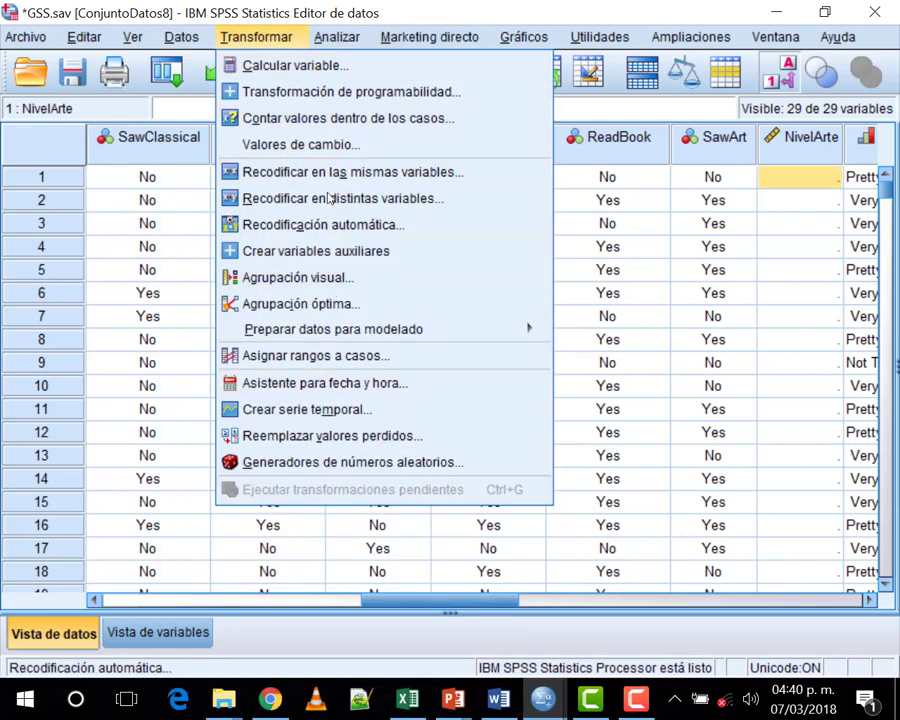
{"action": "left_click", "coordinate": [296, 66]}
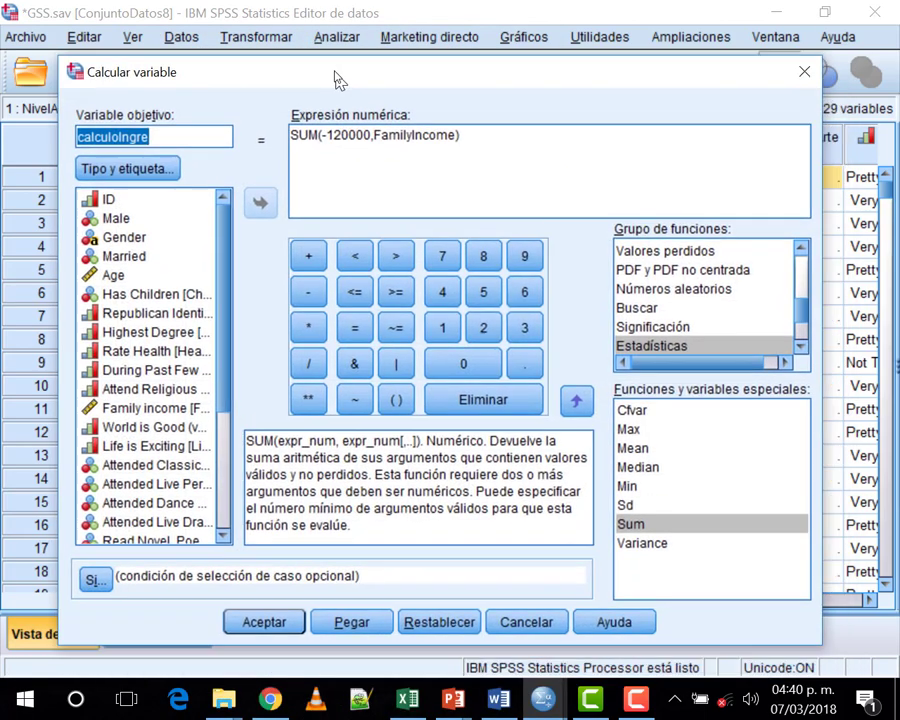
{"action": "left_click_drag", "start_coordinate": [335, 78], "coordinate": [329, 67]}
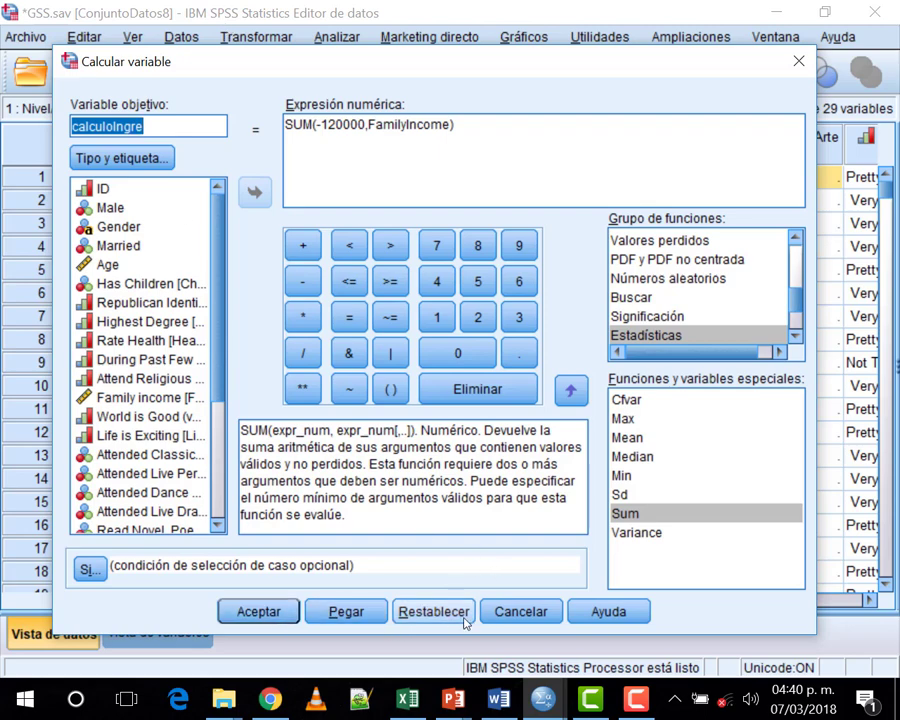
{"action": "left_click", "coordinate": [518, 611]}
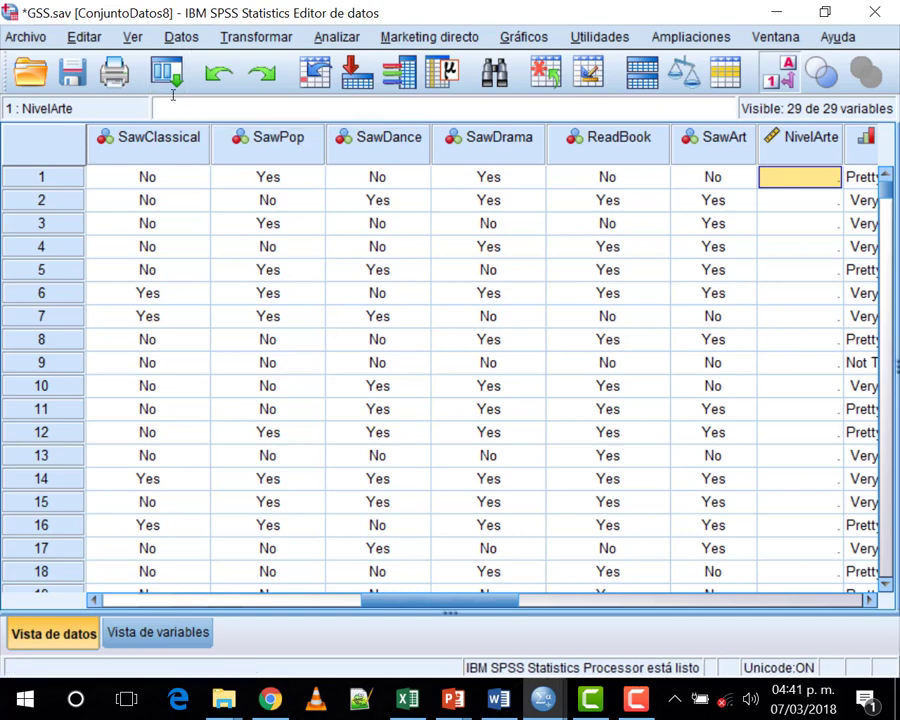
Compute the variable calculoIngre with the numeric expression FamilyIncome * -1 in place of the SUM formula
{"action": "left_click", "coordinate": [258, 38]}
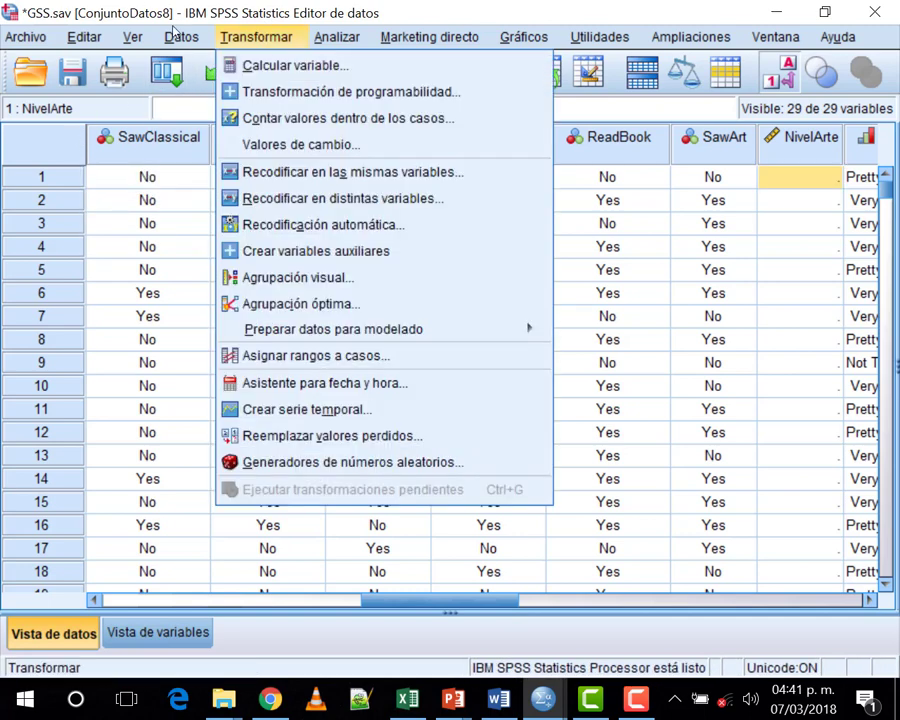
{"action": "left_click", "coordinate": [268, 64]}
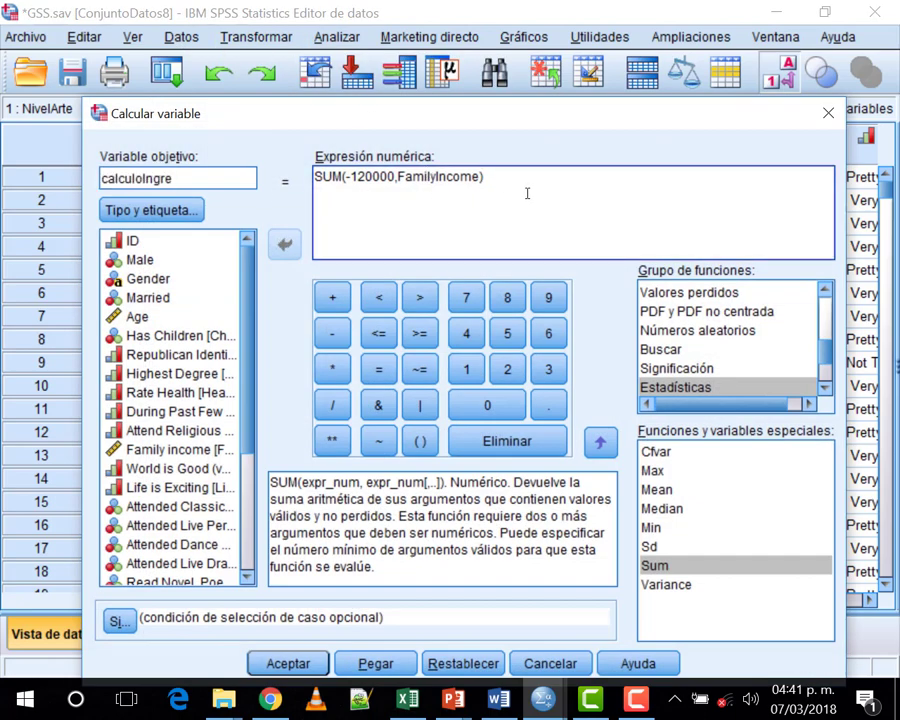
{"action": "left_click_drag", "start_coordinate": [526, 192], "coordinate": [312, 178]}
{"action": "key", "text": "BackSpace"}
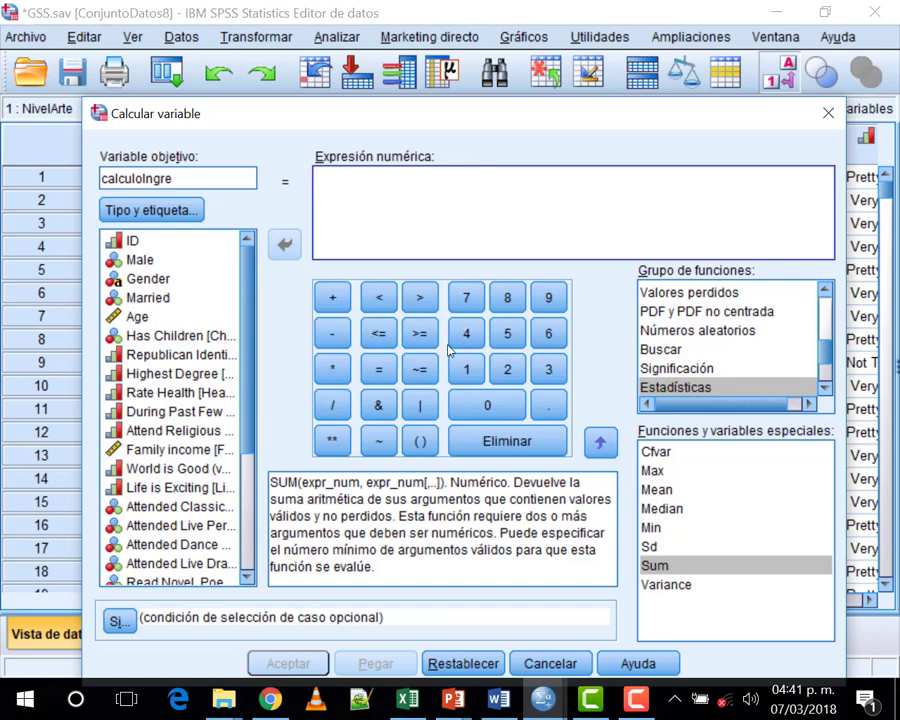
{"action": "scroll", "coordinate": [250, 454], "scroll_direction": "down", "scroll_amount": 3}
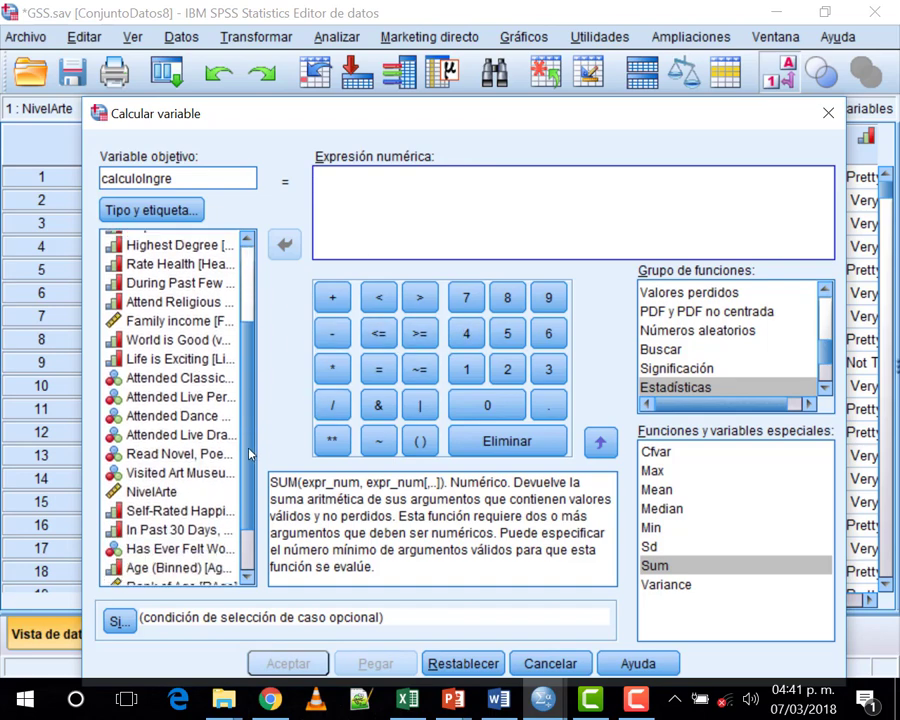
{"action": "scroll", "coordinate": [250, 454], "scroll_direction": "down", "scroll_amount": 1}
{"action": "left_click", "coordinate": [140, 276]}
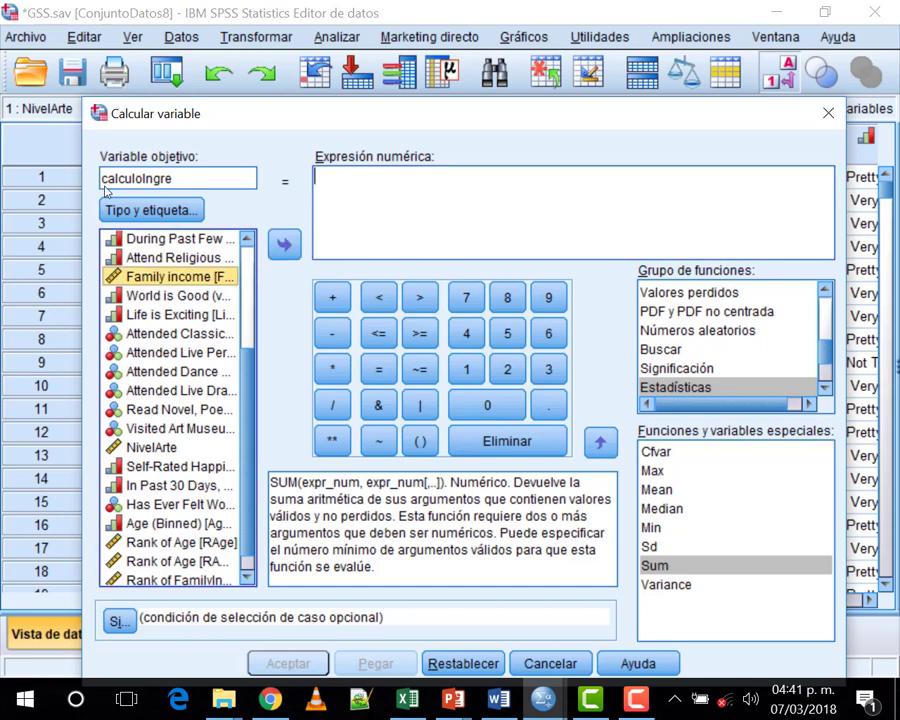
{"action": "left_click", "coordinate": [284, 244]}
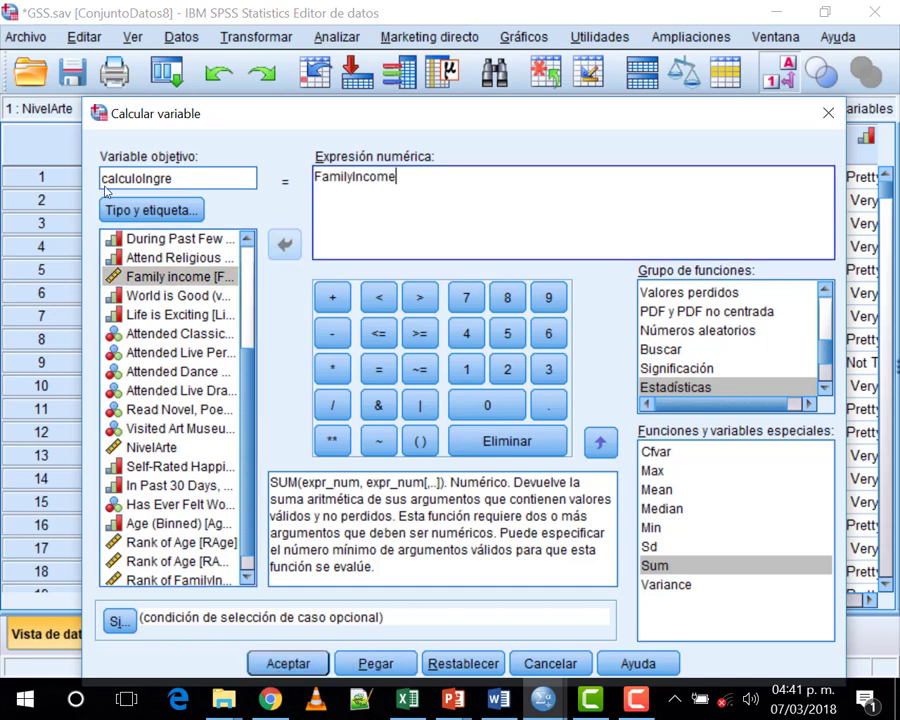
{"action": "left_click", "coordinate": [332, 369]}
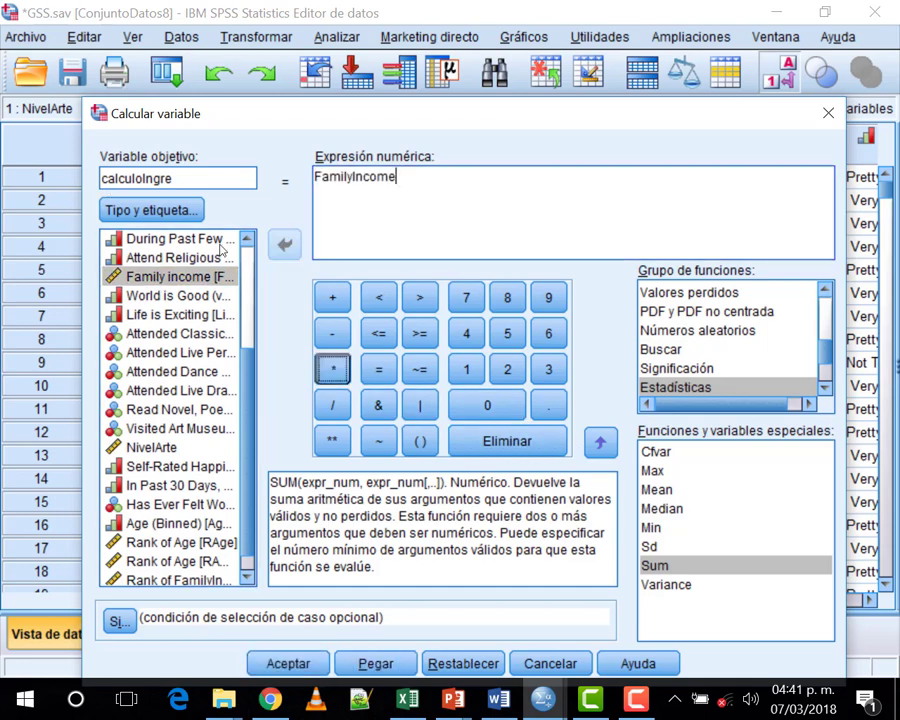
{"action": "left_click", "coordinate": [334, 333]}
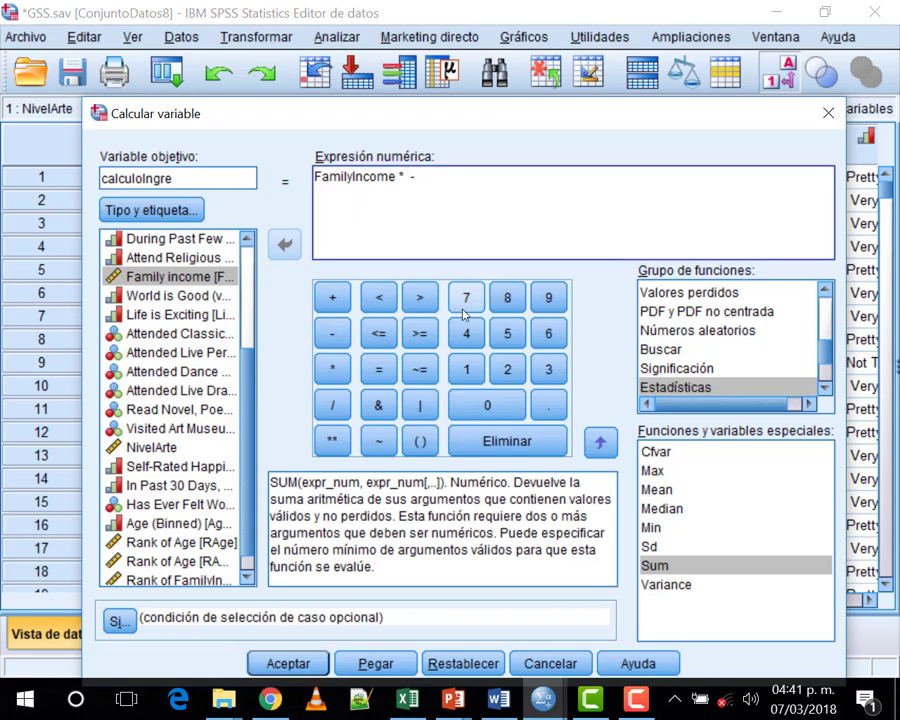
{"action": "left_click", "coordinate": [466, 369]}
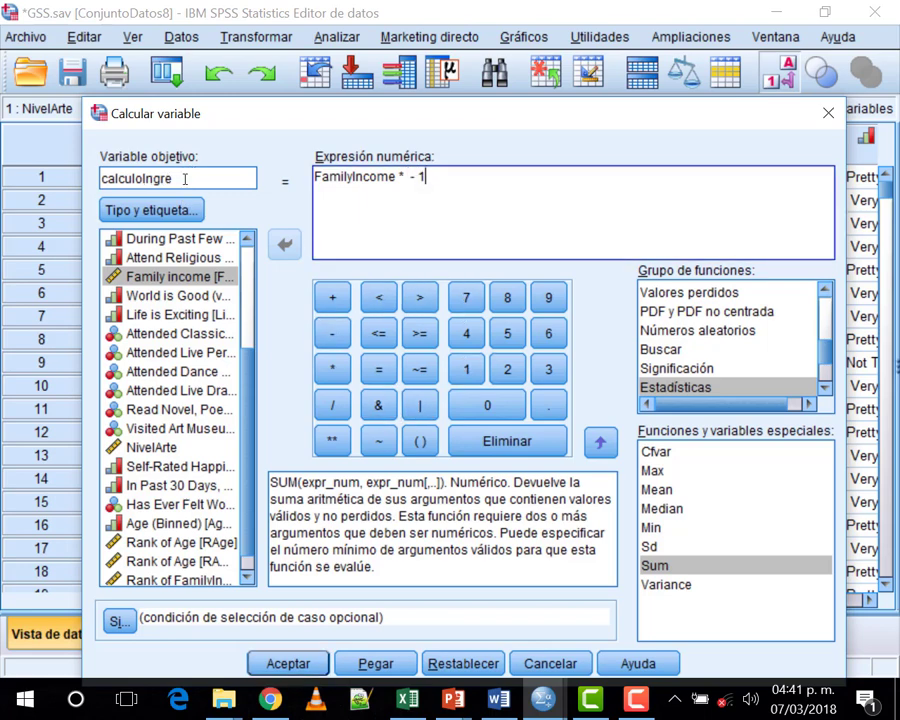
{"action": "left_click", "coordinate": [289, 664]}
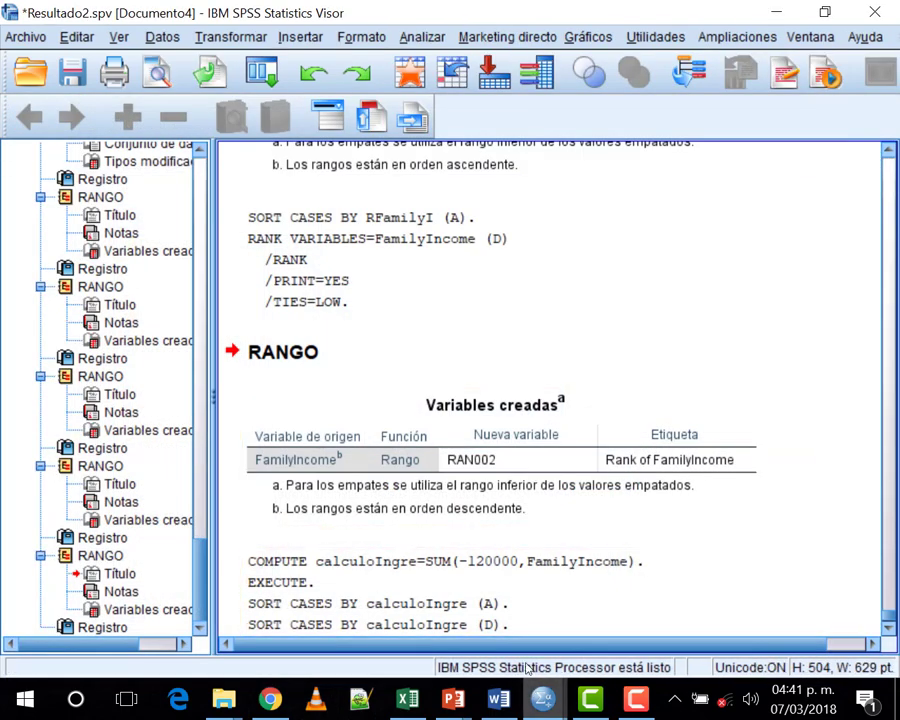
Return to the GSS data set and look over the computed values in the calculoIngre column
{"action": "mouse_move", "coordinate": [543, 698]}
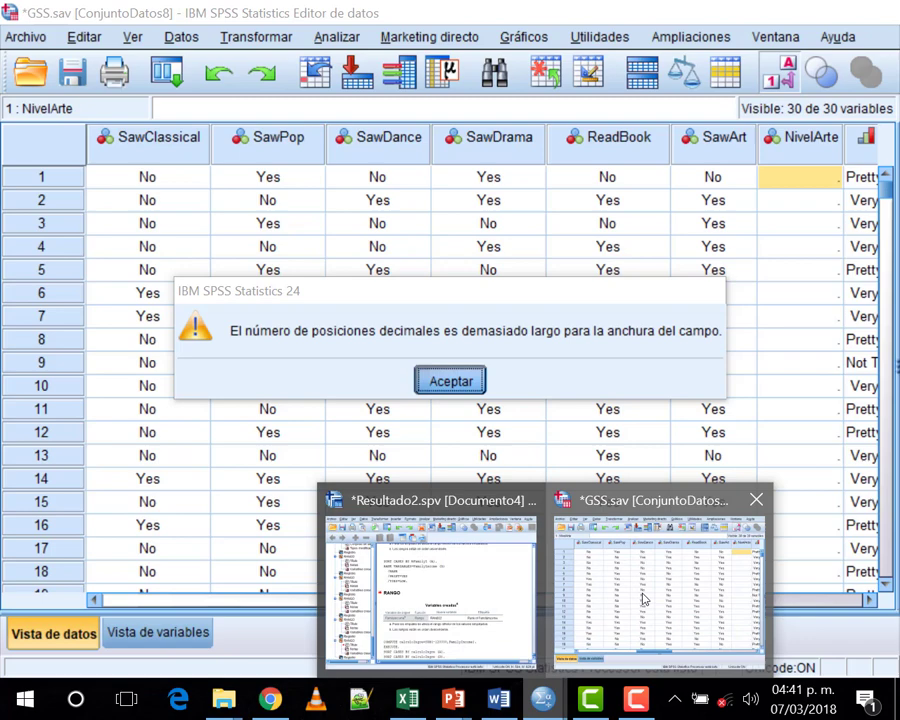
{"action": "left_click", "coordinate": [641, 597]}
{"action": "left_click", "coordinate": [465, 387]}
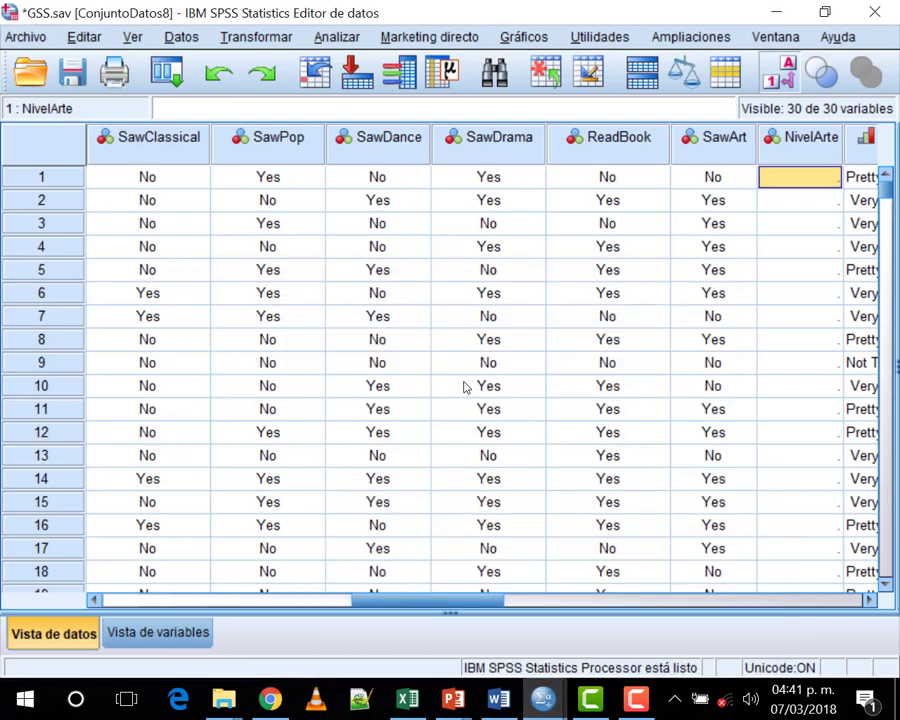
{"action": "left_click_drag", "start_coordinate": [410, 600], "coordinate": [568, 442]}
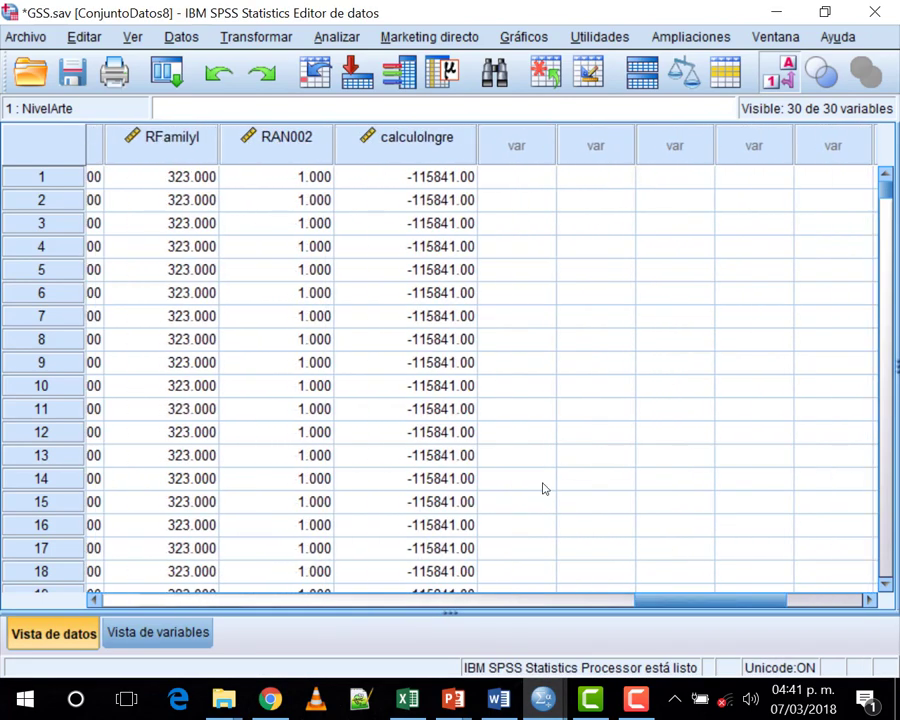
{"action": "scroll", "coordinate": [543, 488], "scroll_direction": "down", "scroll_amount": 6}
{"action": "scroll", "coordinate": [543, 488], "scroll_direction": "up", "scroll_amount": 6}
Delete the calculoIngre variable from the data set
{"action": "left_click", "coordinate": [394, 140]}
{"action": "right_click", "coordinate": [402, 136]}
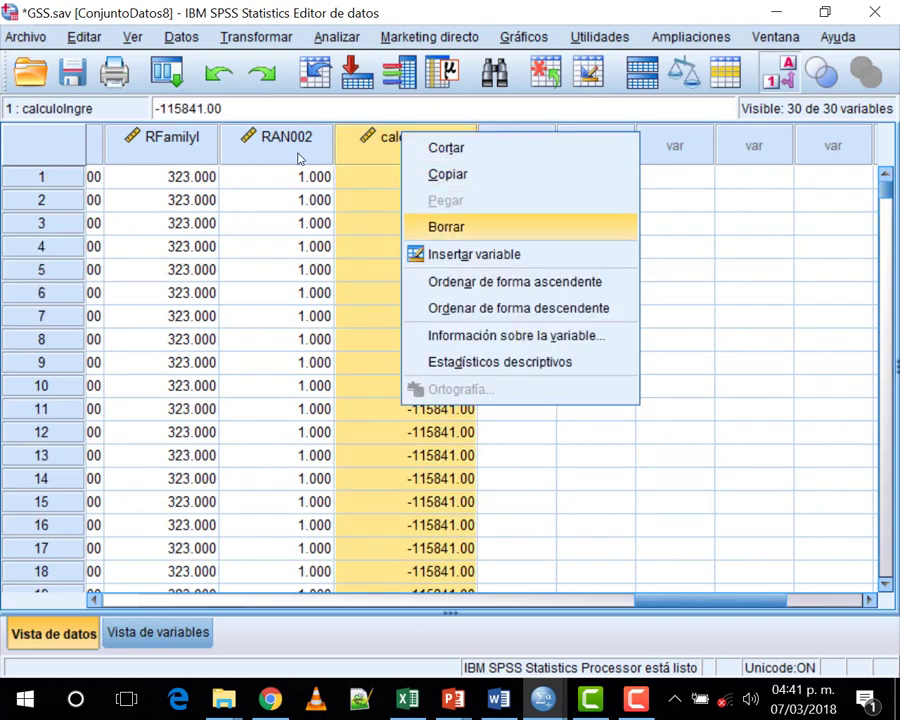
{"action": "left_click", "coordinate": [446, 227]}
Compute calculoIngre again, keeping the expression FamilyIncome * -1
{"action": "left_click", "coordinate": [256, 36]}
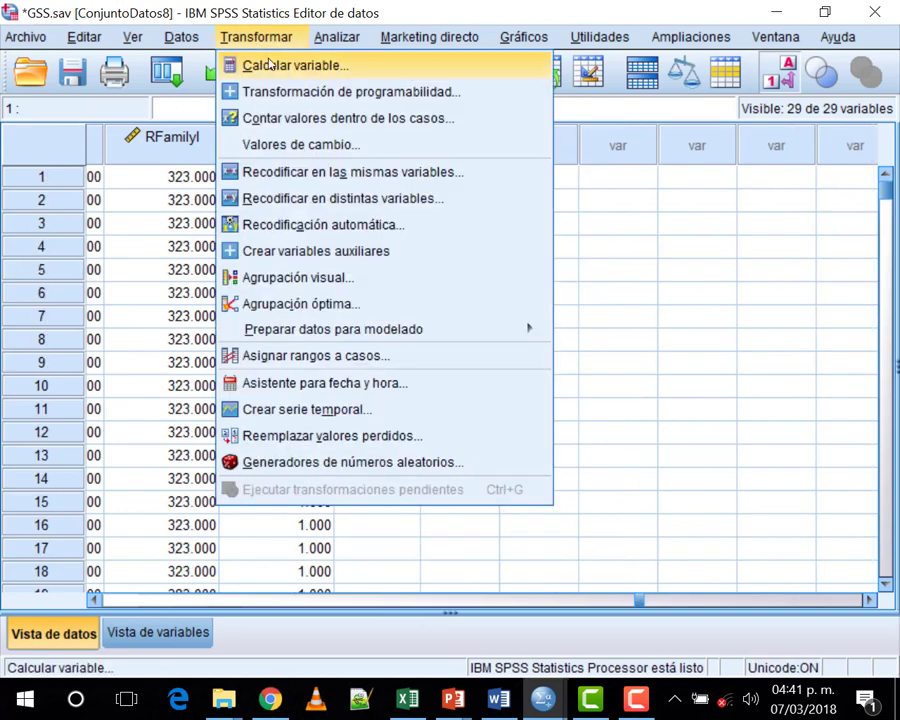
{"action": "left_click", "coordinate": [256, 66]}
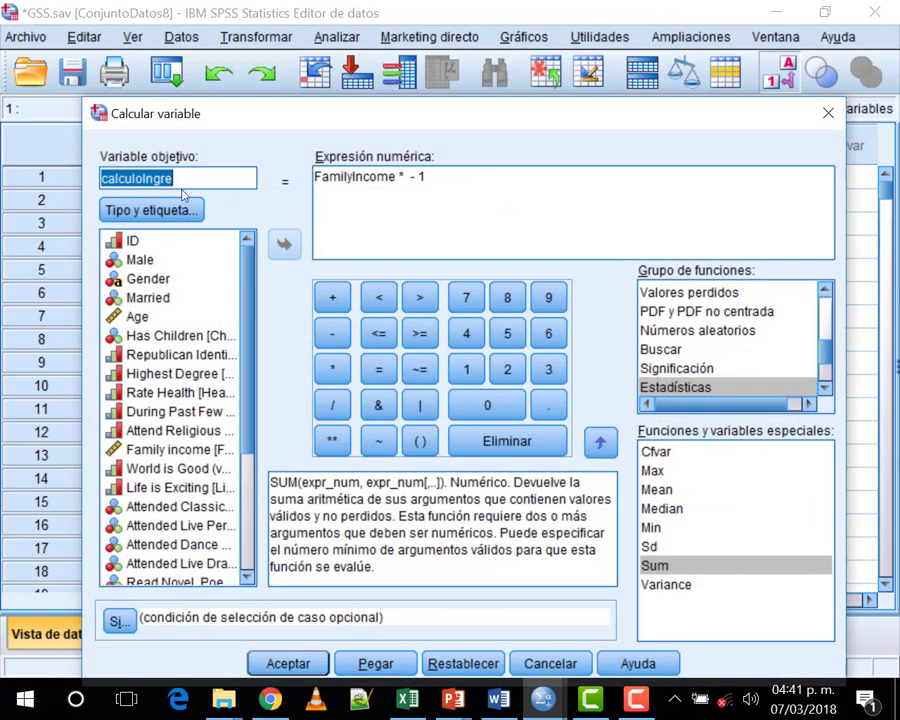
{"action": "left_click", "coordinate": [297, 664]}
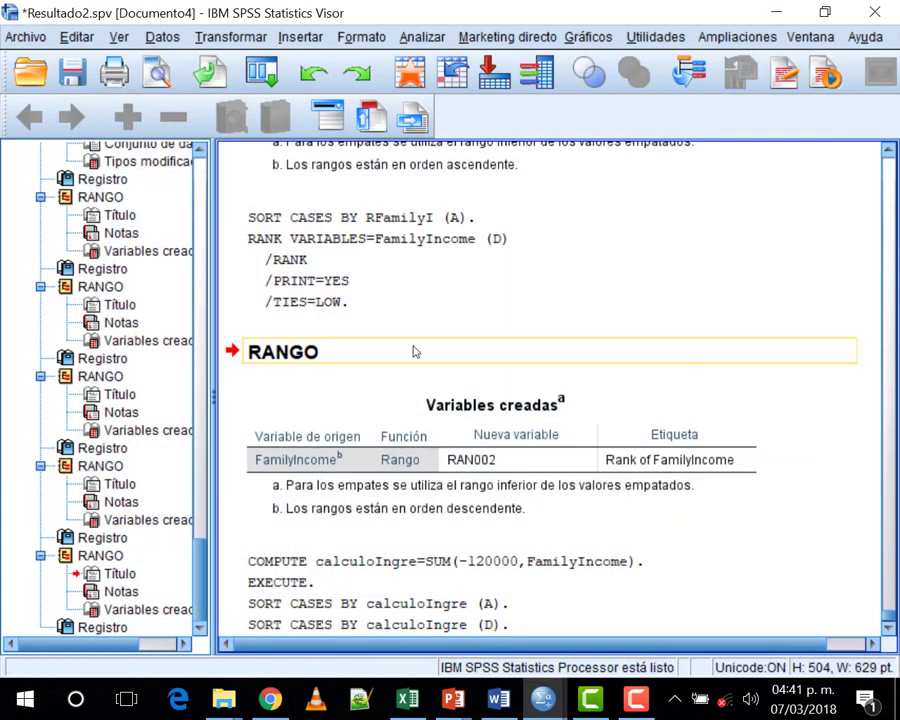
{"action": "mouse_move", "coordinate": [543, 698]}
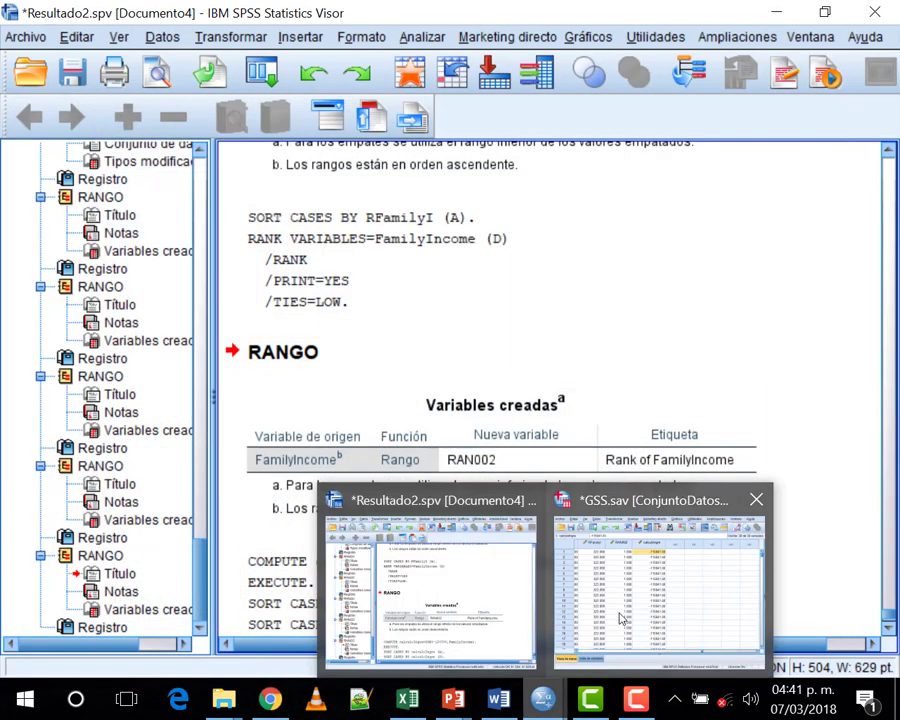
Return to the GSS data set and examine the calculoIngre column and its variable definition
{"action": "left_click", "coordinate": [636, 594]}
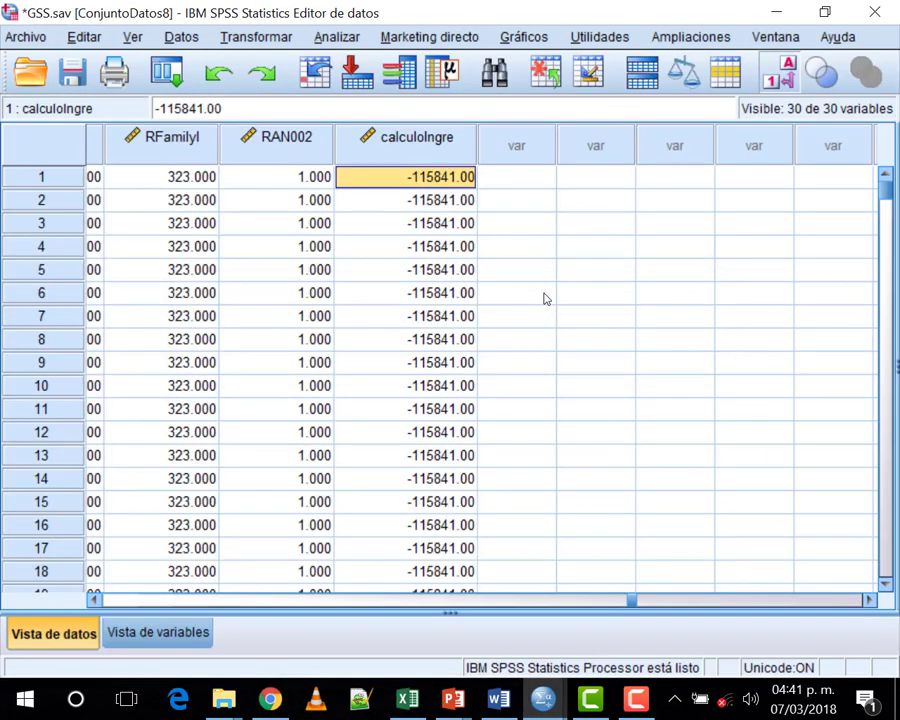
{"action": "left_click", "coordinate": [550, 348]}
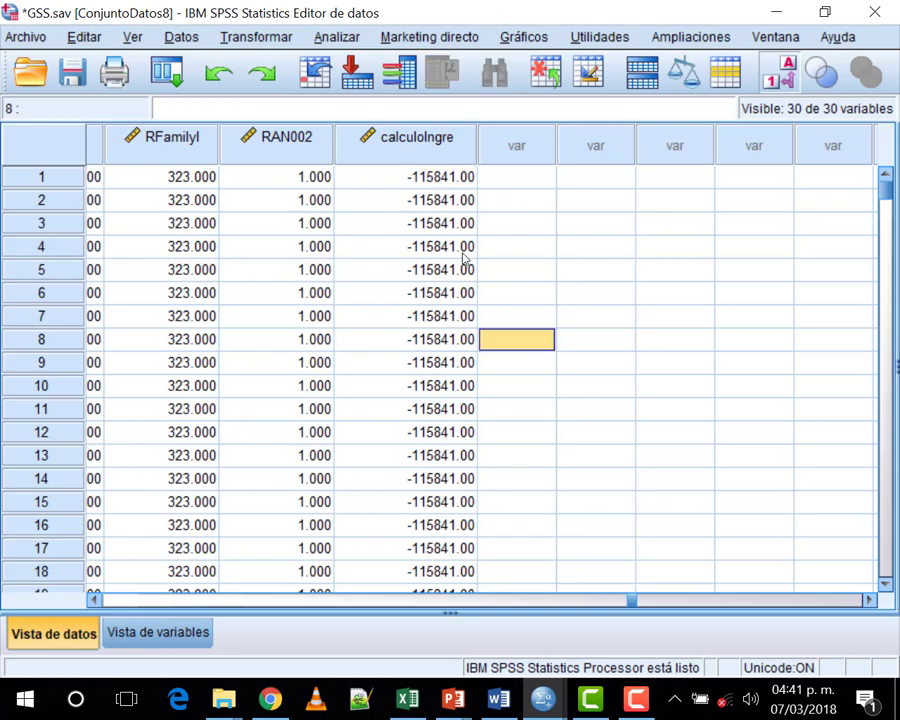
{"action": "double_click", "coordinate": [423, 150]}
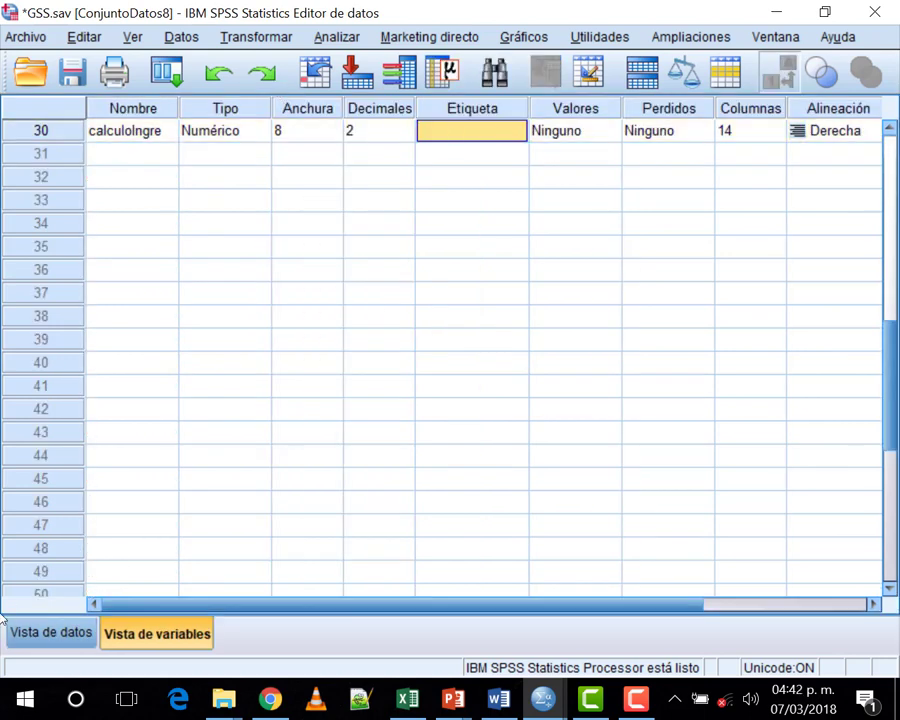
{"action": "left_click", "coordinate": [38, 634]}
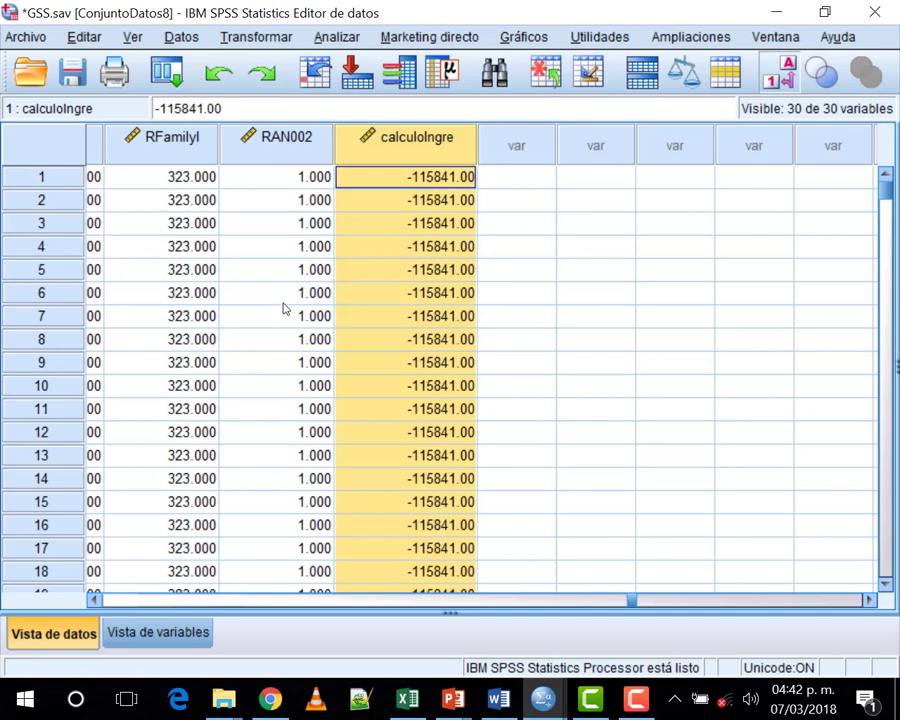
{"action": "left_click", "coordinate": [521, 200]}
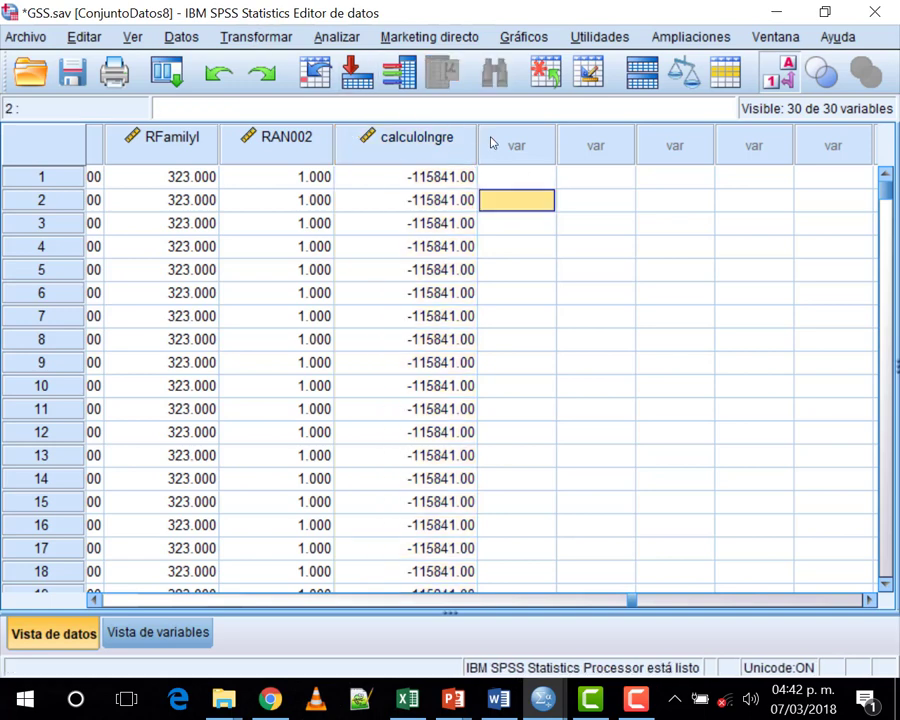
{"action": "left_click", "coordinate": [522, 175]}
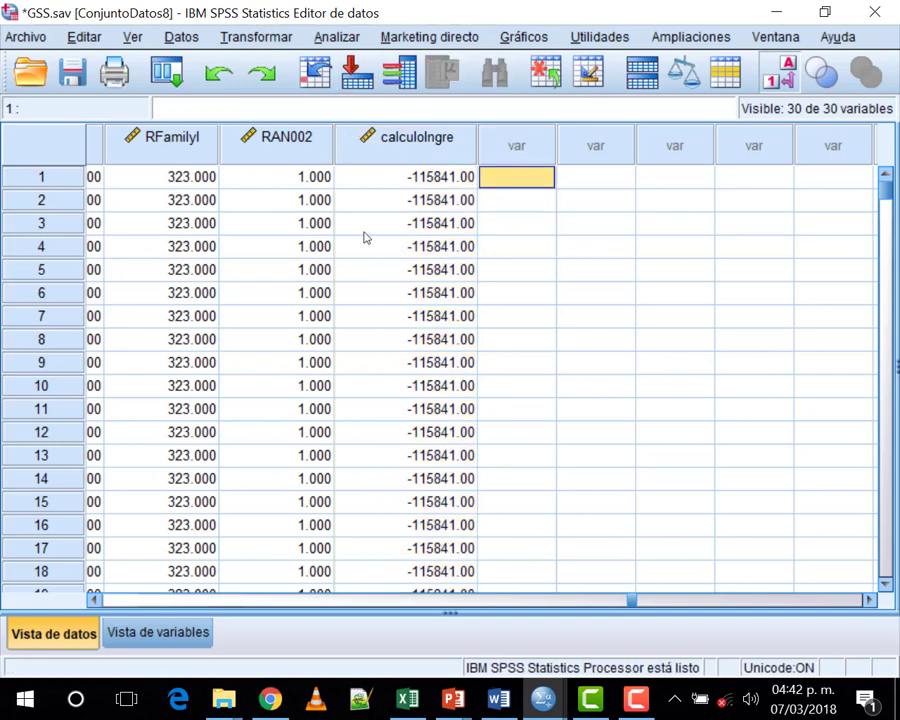
Start a new variable computation with calculoIngreSum as the target and clear the numeric expression
{"action": "left_click", "coordinate": [256, 37]}
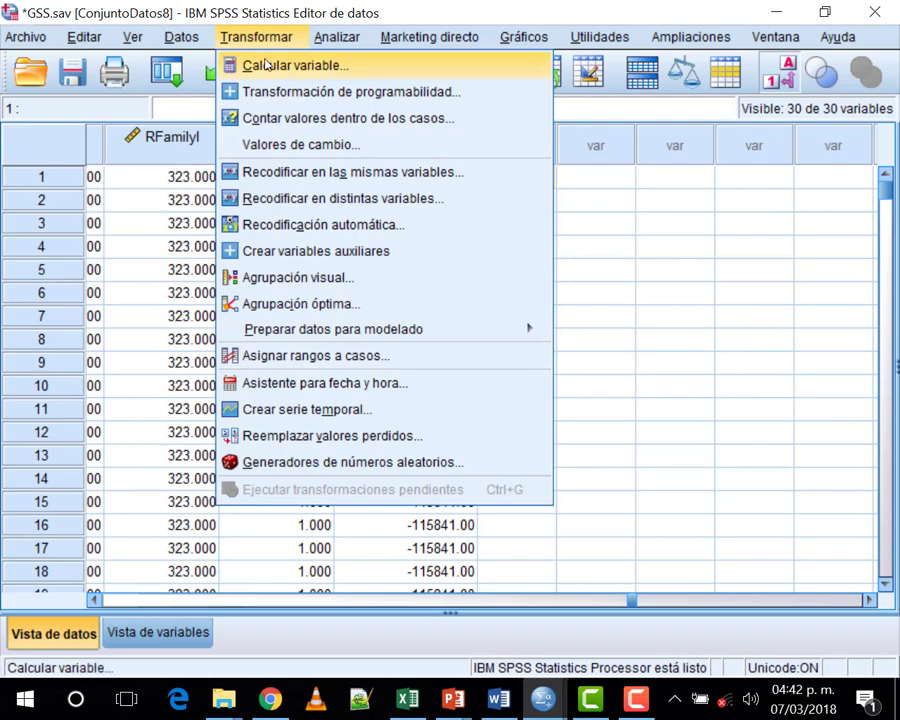
{"action": "left_click", "coordinate": [266, 66]}
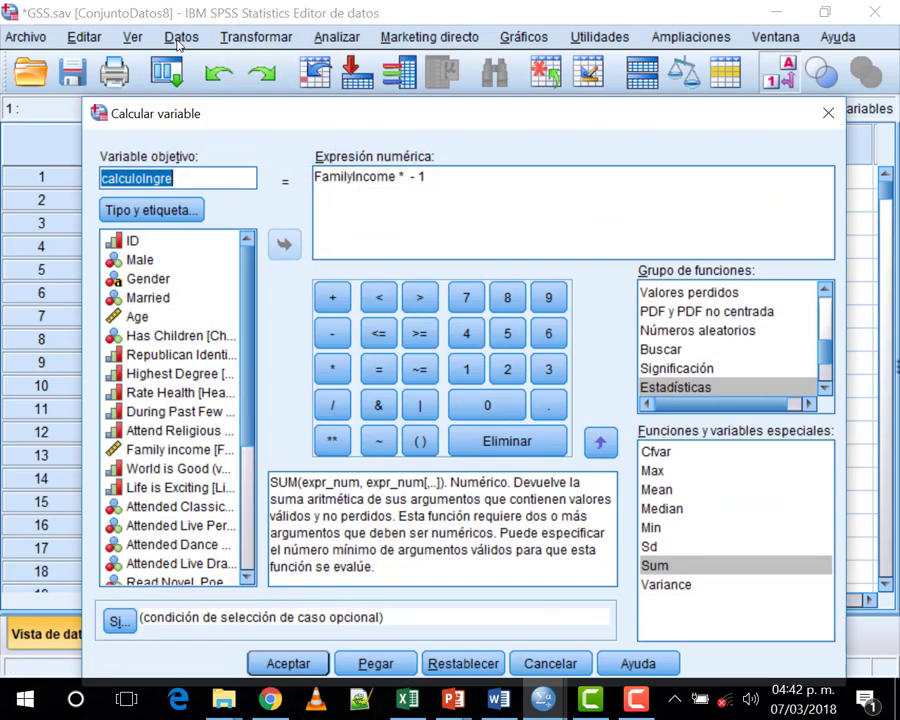
{"action": "left_click", "coordinate": [207, 180]}
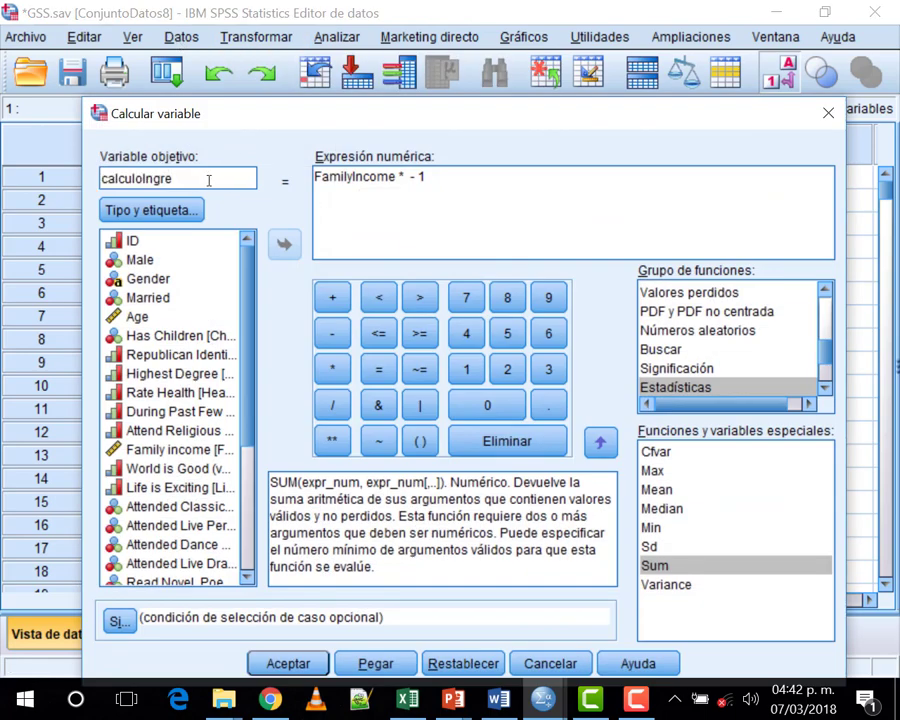
{"action": "type", "text": "Sum"}
{"action": "double_click", "coordinate": [422, 177]}
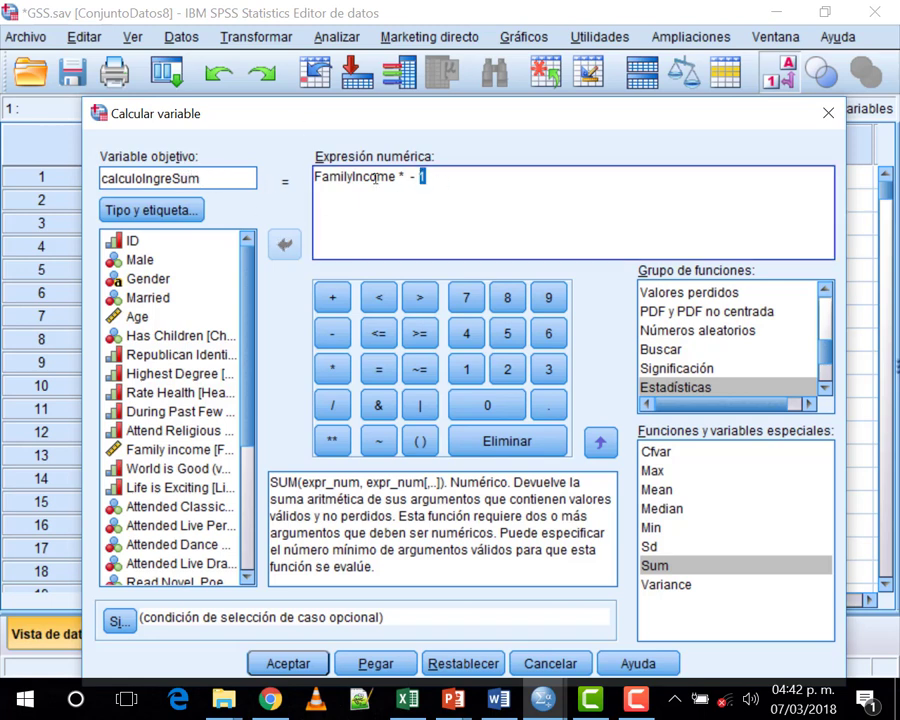
{"action": "triple_click", "coordinate": [375, 177]}
{"action": "key", "text": "BackSpace"}
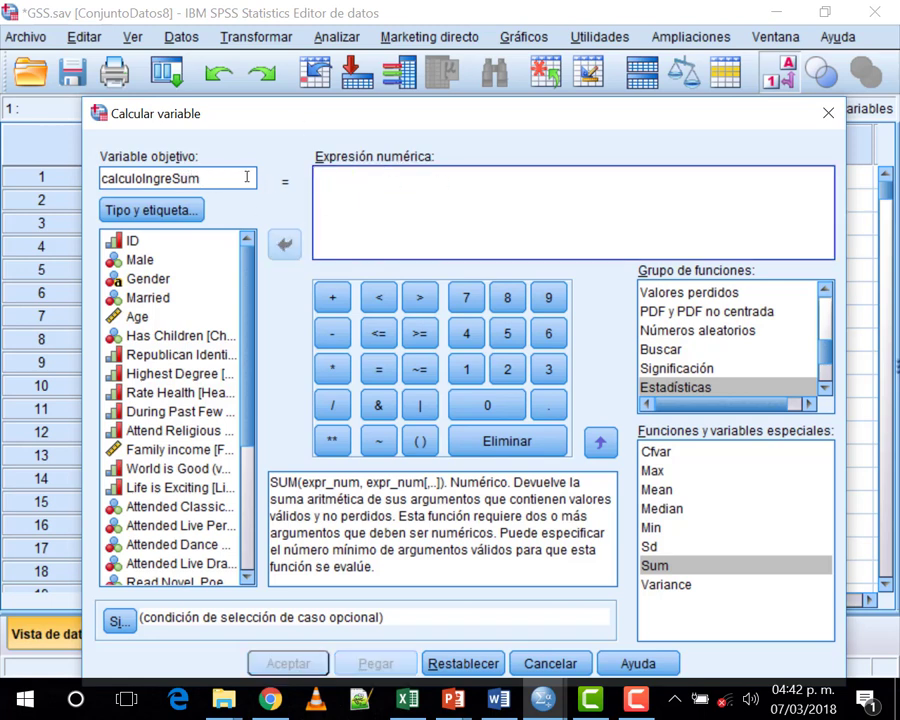
Compute calculoIngreSum with the expression FamilyIncome + calculoIngre and return to the GSS data set
{"action": "double_click", "coordinate": [168, 449]}
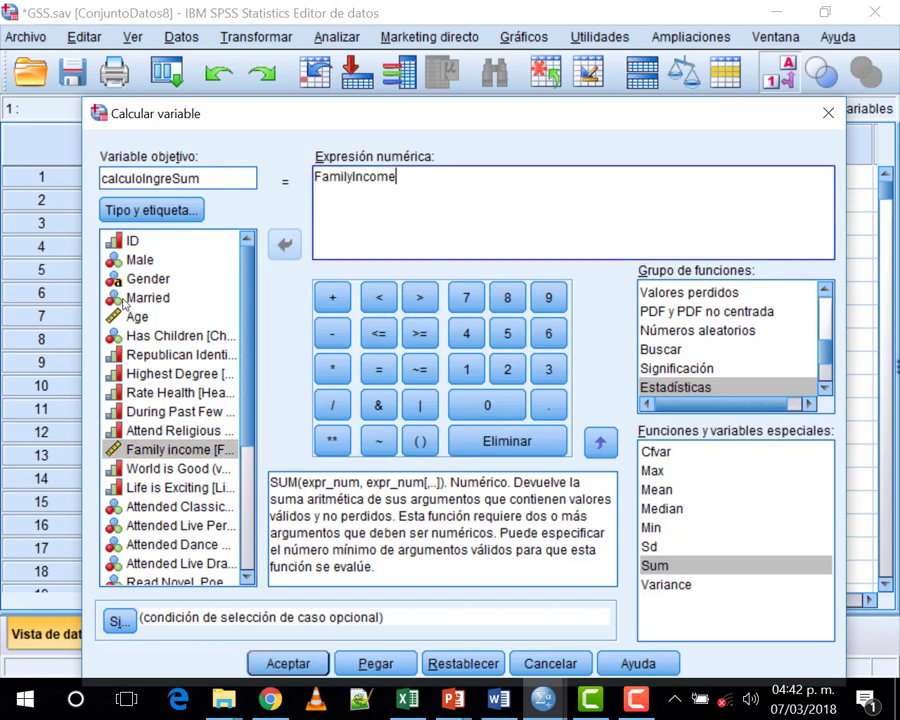
{"action": "scroll", "coordinate": [140, 400], "scroll_direction": "down", "scroll_amount": 4}
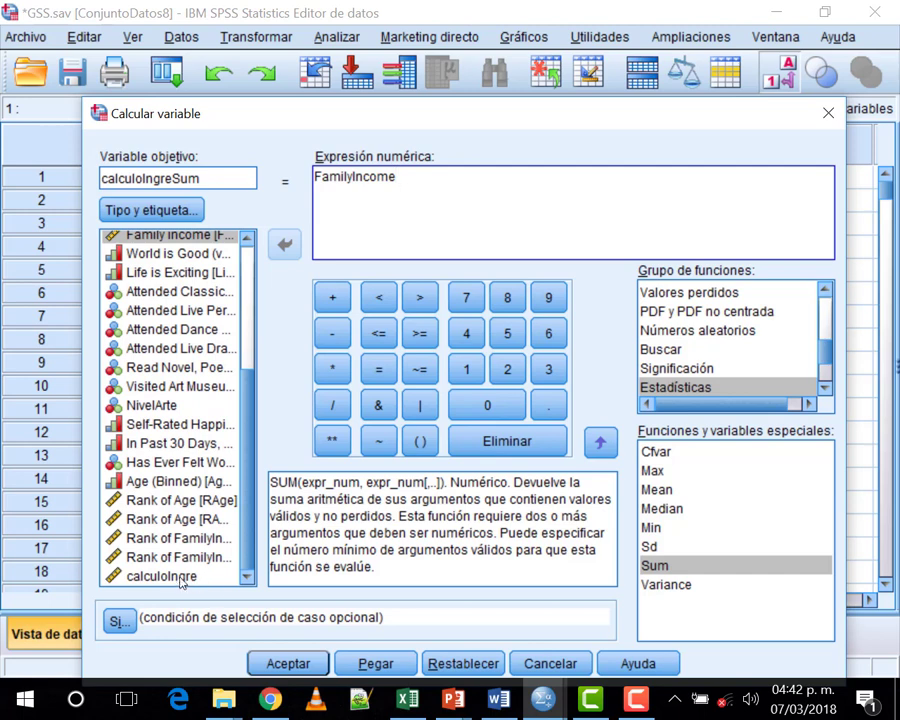
{"action": "double_click", "coordinate": [181, 577]}
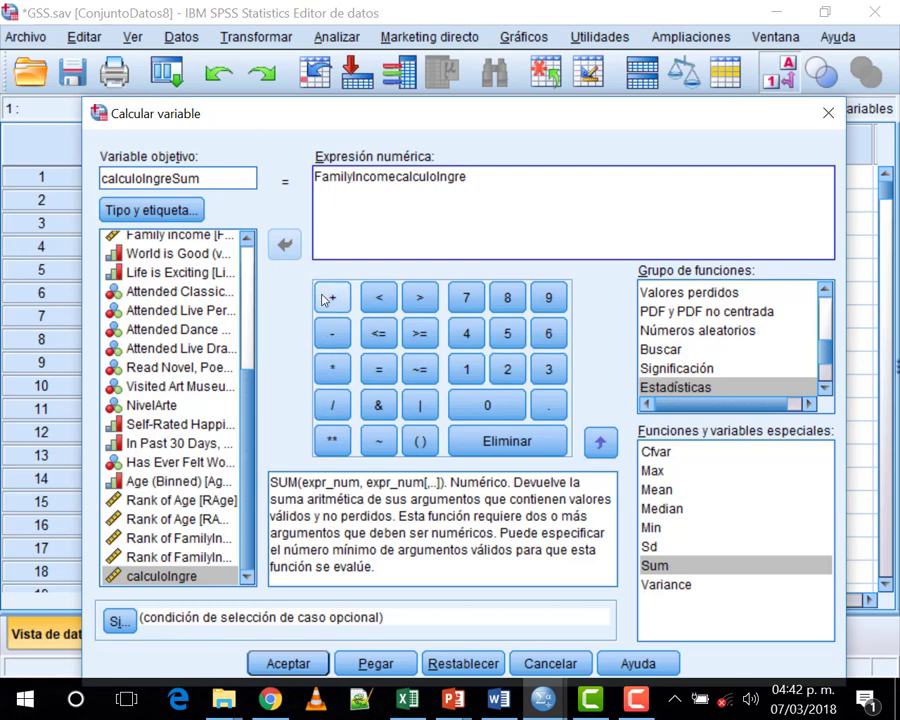
{"action": "left_click", "coordinate": [330, 297]}
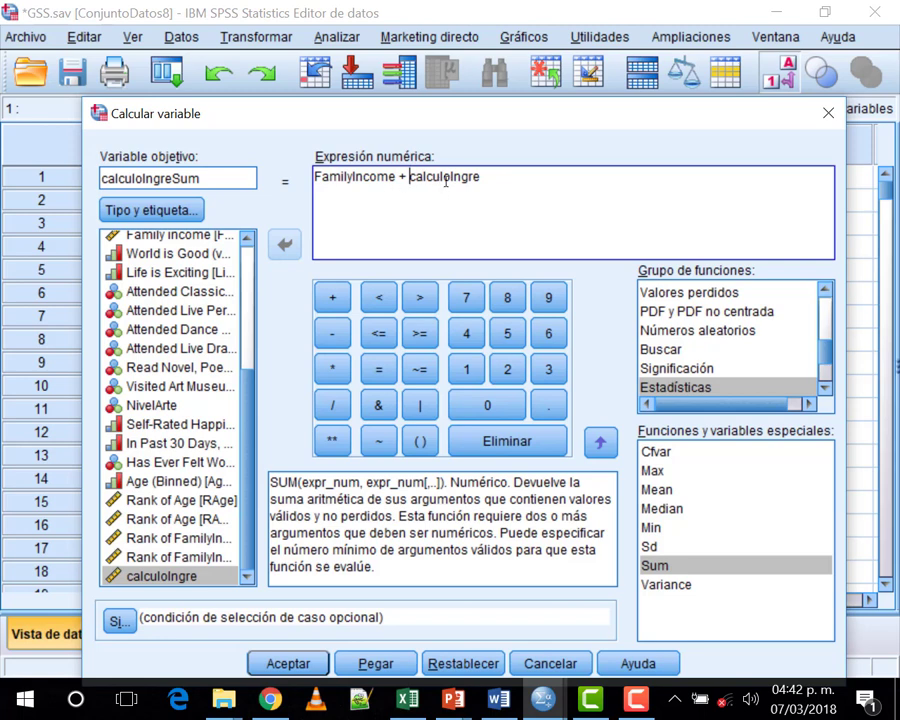
{"action": "left_click", "coordinate": [295, 665]}
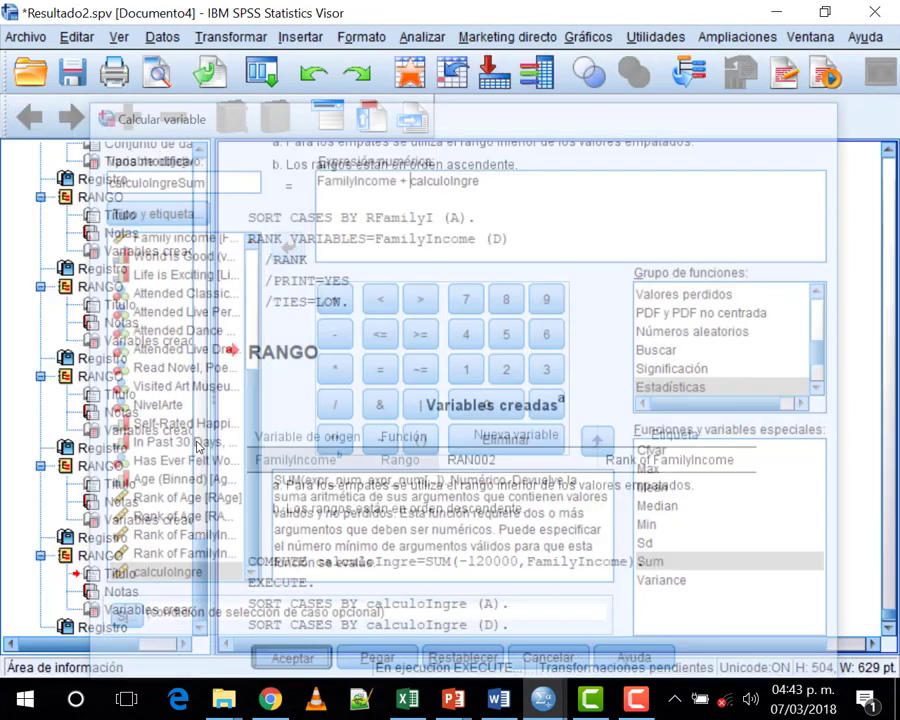
{"action": "mouse_move", "coordinate": [536, 707]}
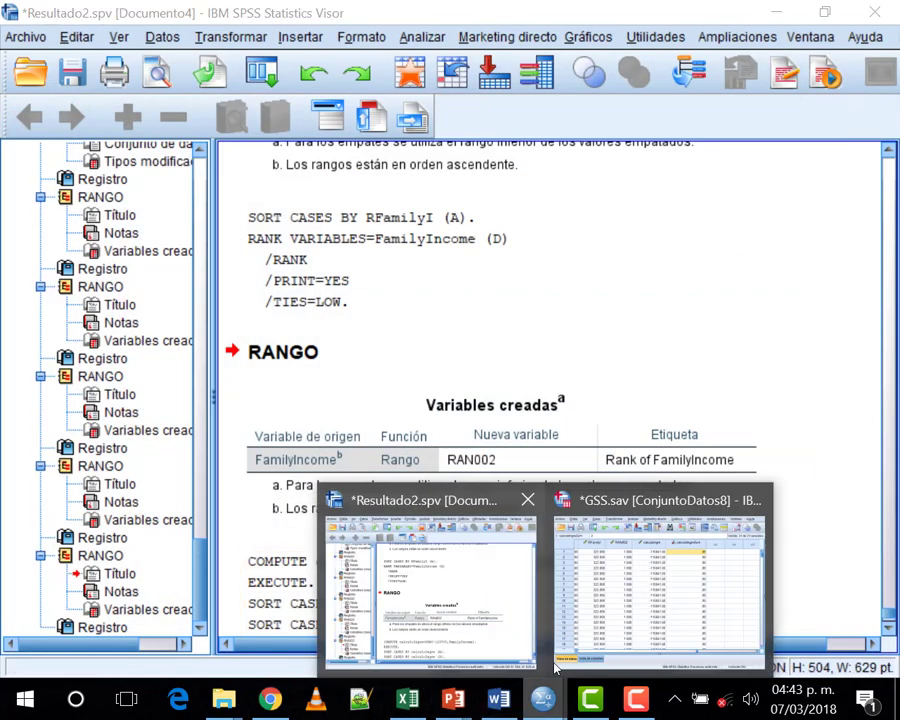
{"action": "left_click", "coordinate": [615, 616]}
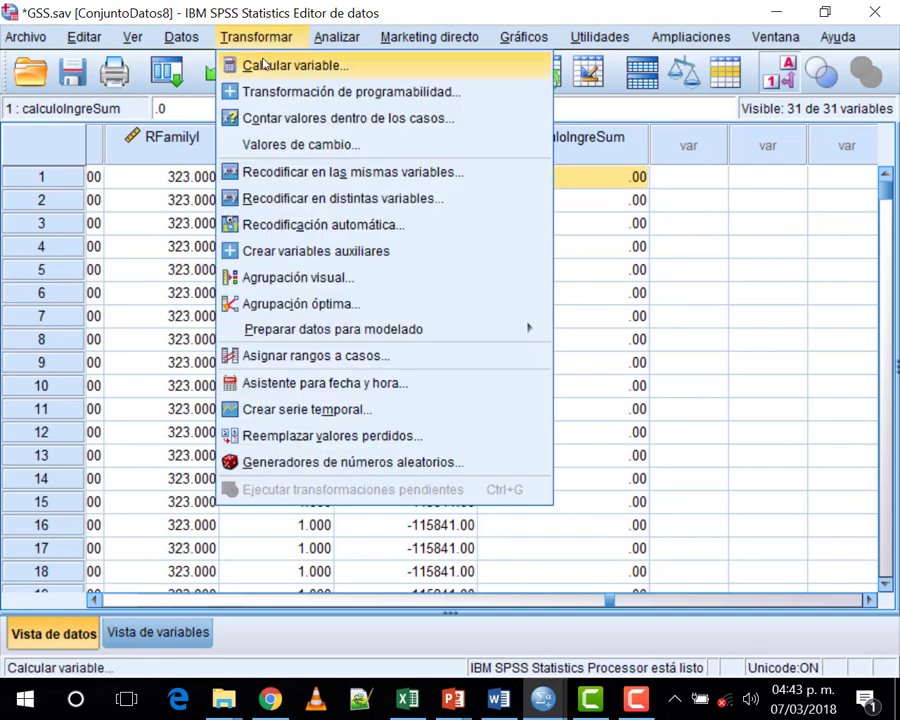
Reopen the calculoIngreSum computation and replace its numeric expression with the variable FamilyIncome
{"action": "left_click", "coordinate": [247, 65]}
{"action": "left_click_drag", "start_coordinate": [551, 178], "coordinate": [290, 180]}
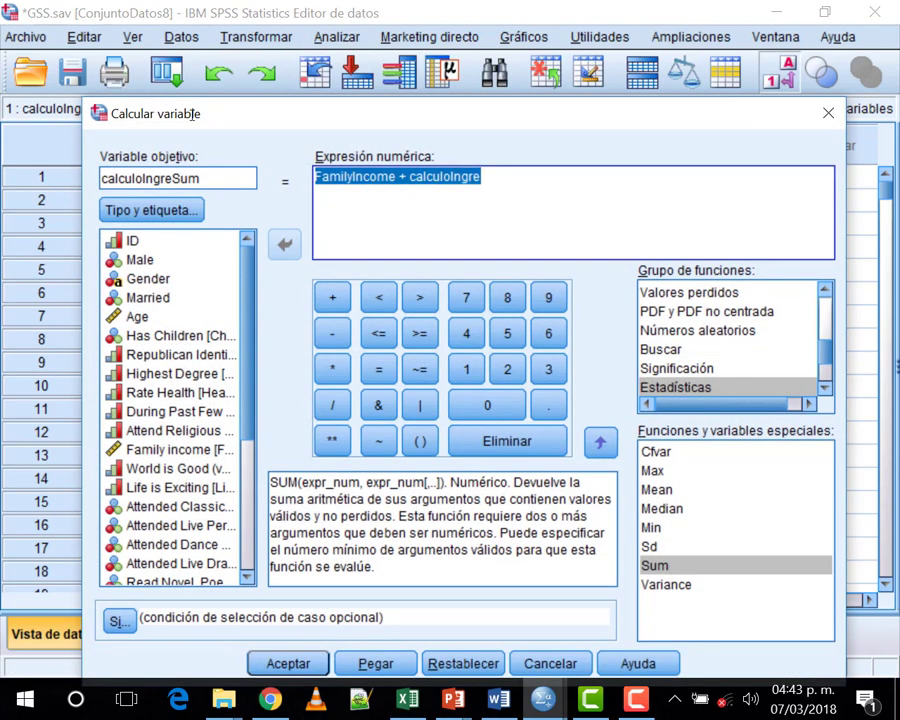
{"action": "key", "text": "BackSpace"}
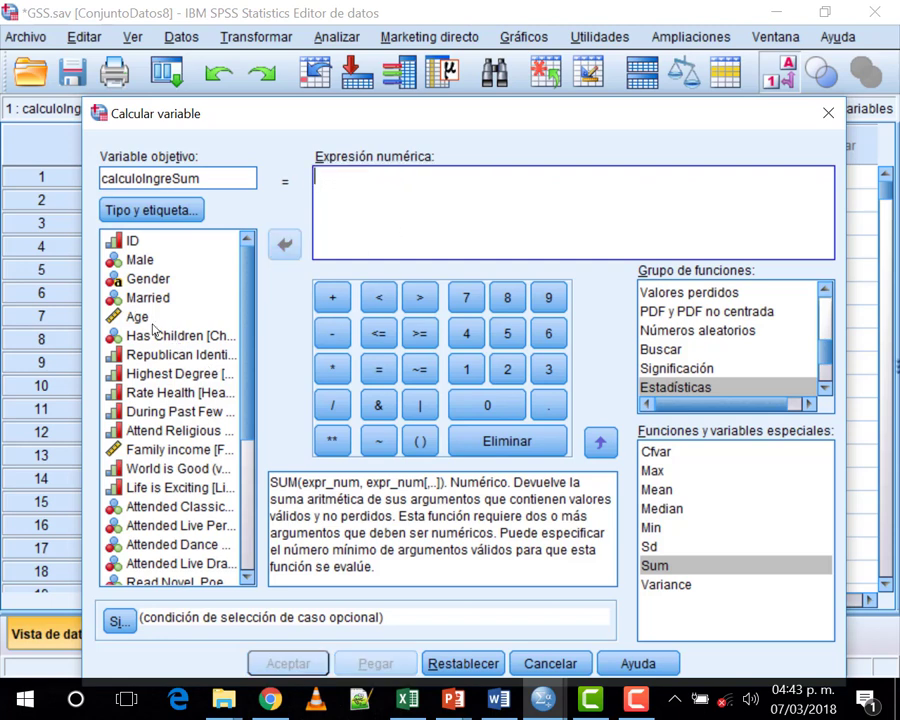
{"action": "double_click", "coordinate": [168, 452]}
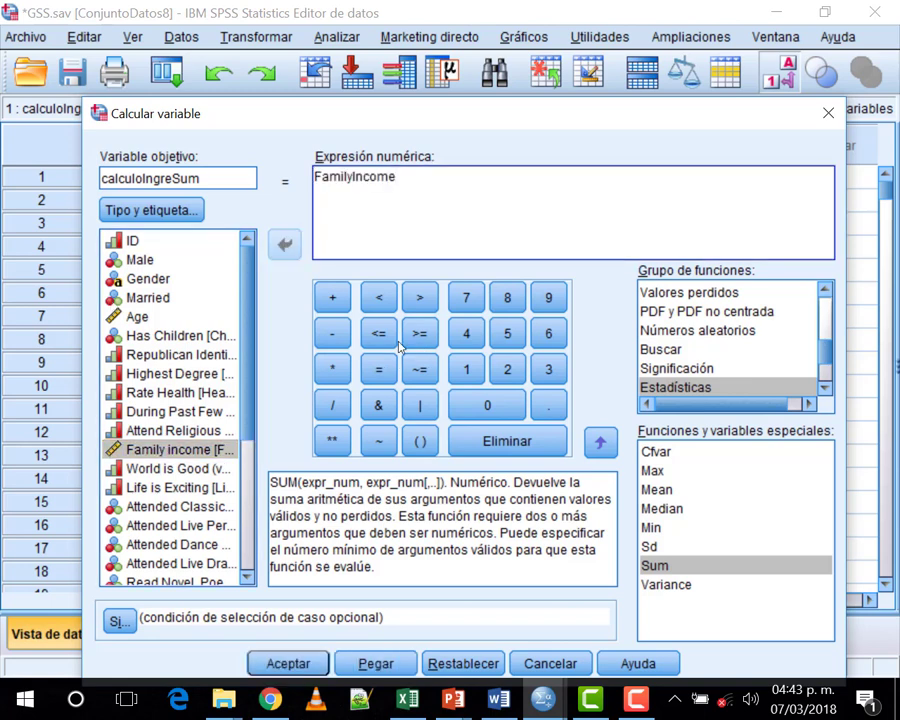